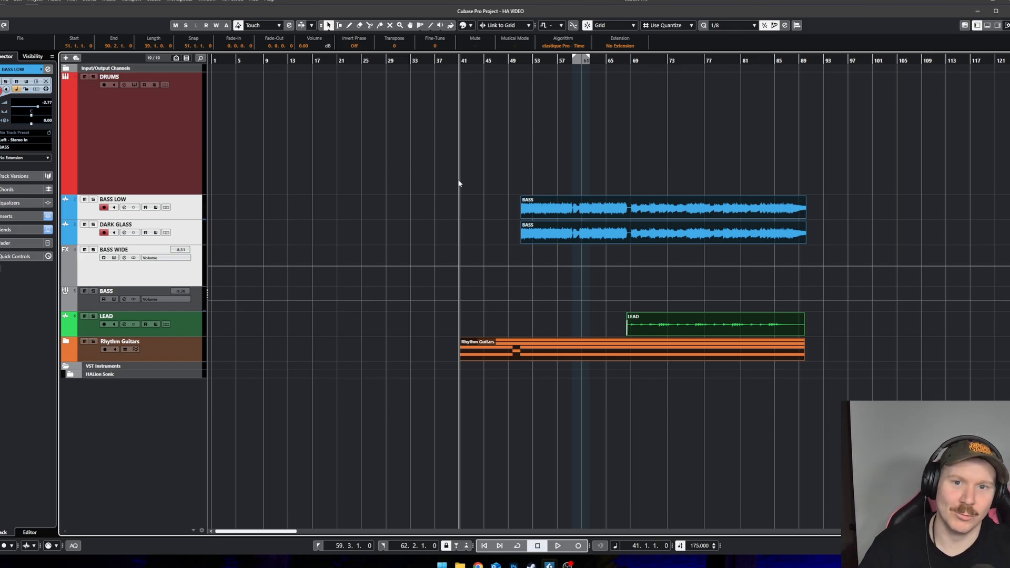
# Step: Open the DRUMS instrument and examine the Krimh Drums and The Molten Kit instruments loaded in Kontakt
pyautogui.click(134, 85)
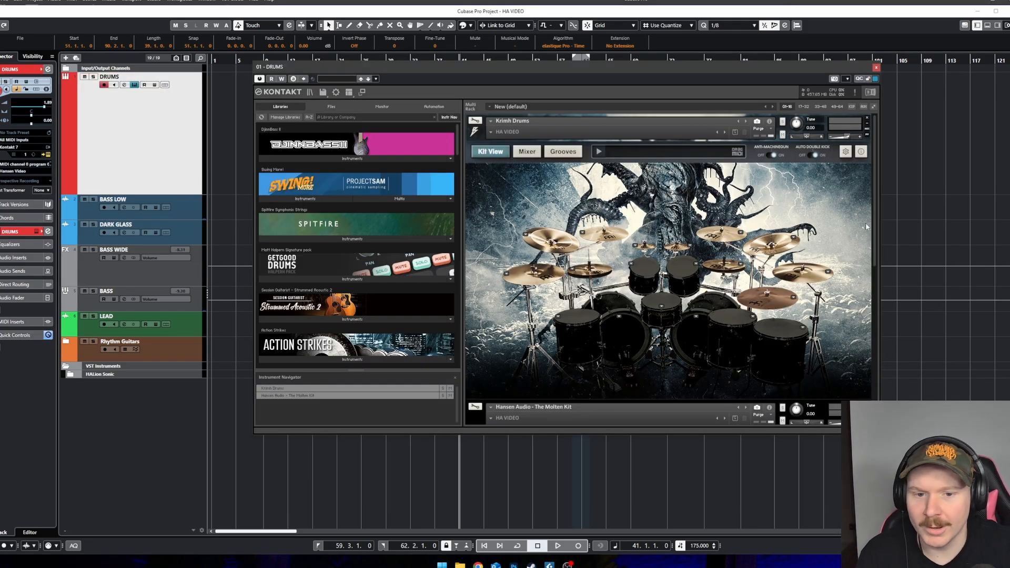
pyautogui.moveTo(875, 141)
pyautogui.mouseDown()
pyautogui.moveTo(871, 342)
pyautogui.moveTo(869, 153)
pyautogui.mouseUp()
pyautogui.click(555, 176)
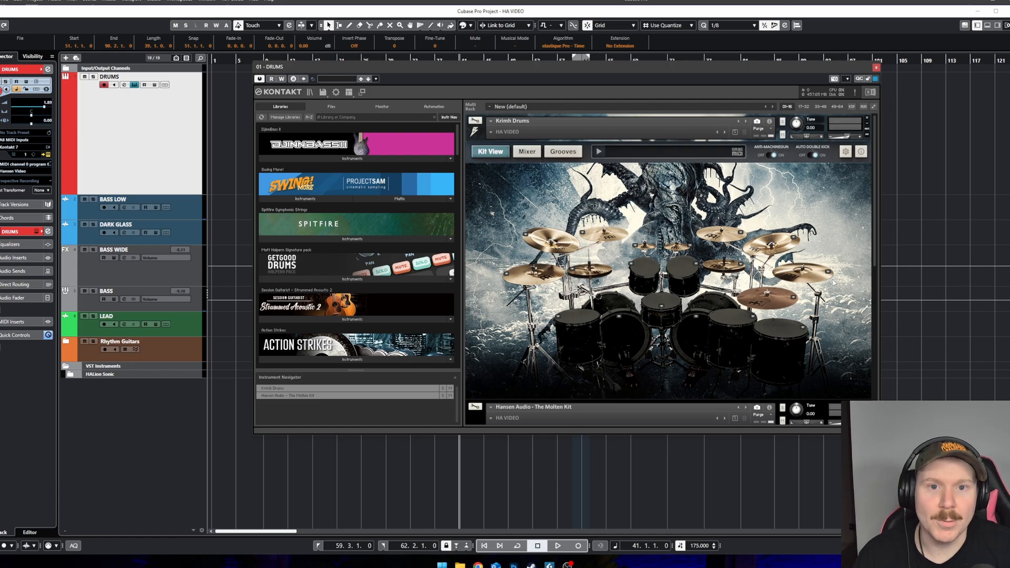
pyautogui.scroll(-5, 839, 334)
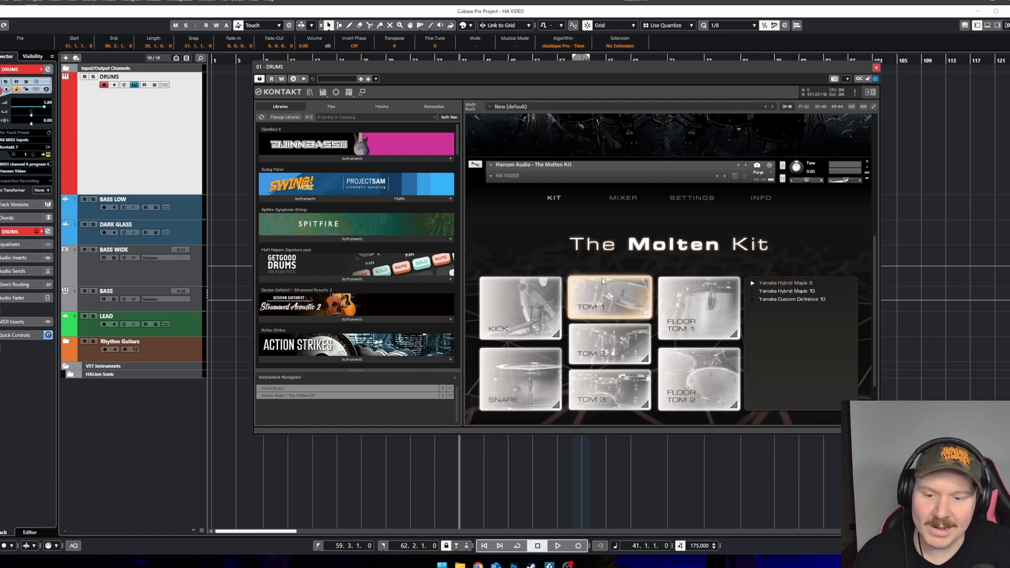
pyautogui.moveTo(875, 254); pyautogui.dragTo(875, 132)
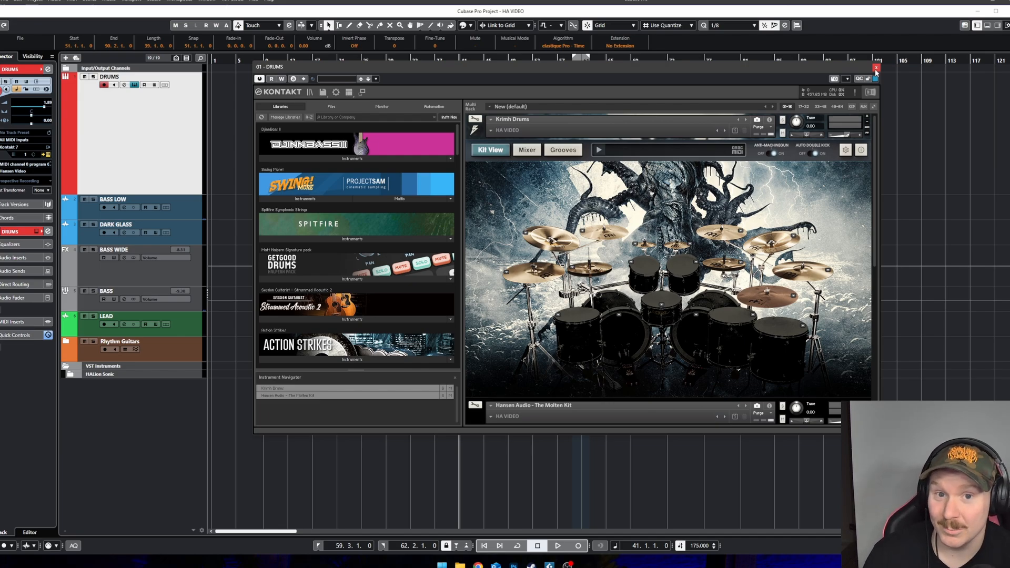
pyautogui.scroll(-5, 736, 347)
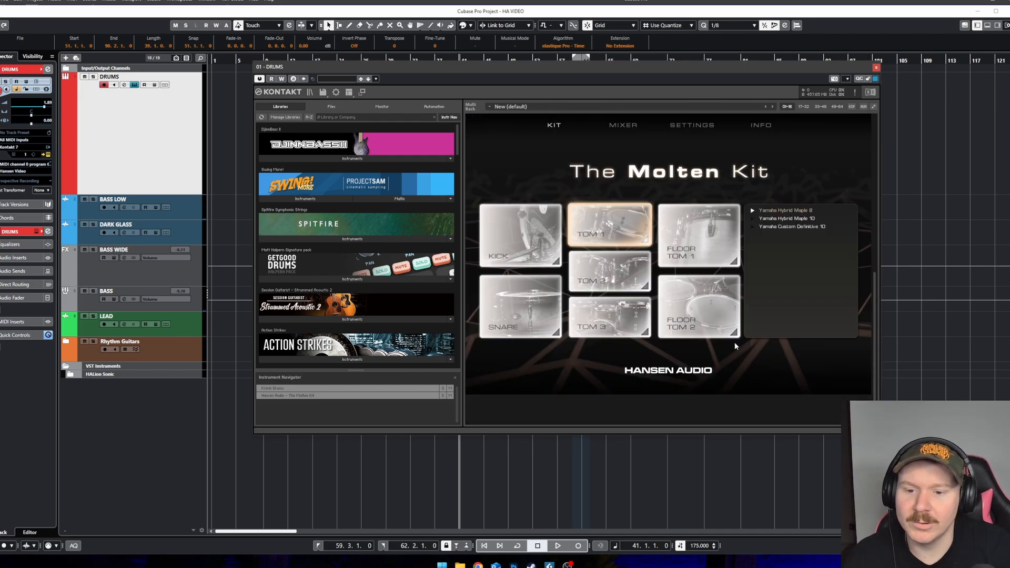
pyautogui.click(876, 67)
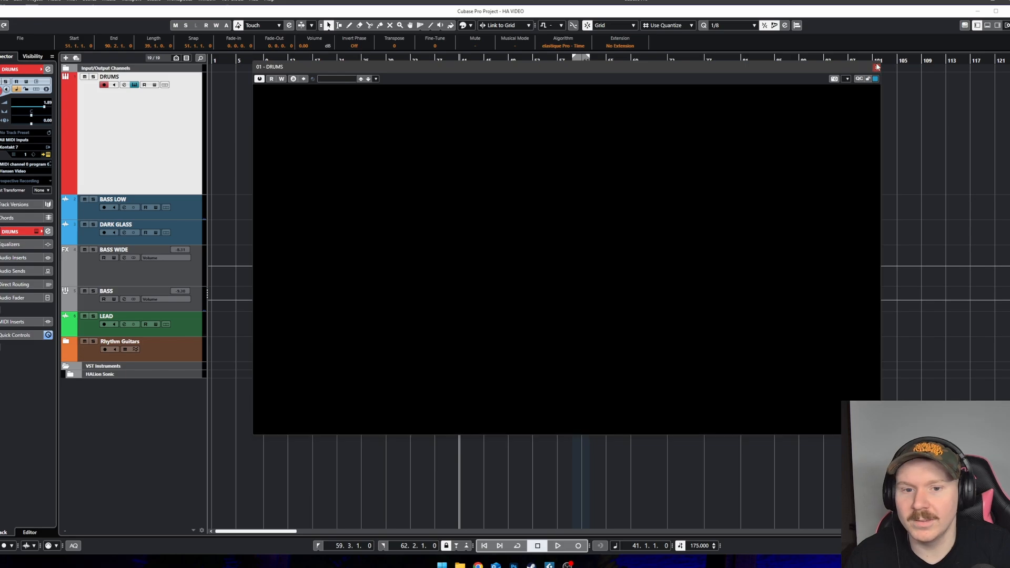
# Step: Draw a MIDI part on the DRUMS track from about bar 36 to bar 103
pyautogui.rightClick(317, 146)
pyautogui.click(331, 141)
pyautogui.moveTo(434, 135); pyautogui.dragTo(889, 135)
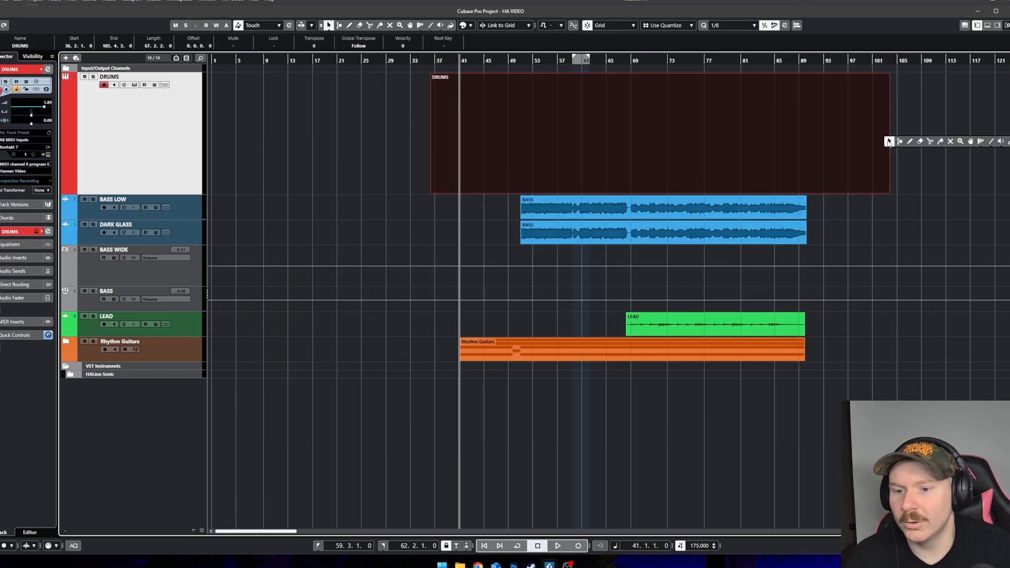
pyautogui.press('1')
# Step: Open the DRUMS part in the drum editor and examine the instrument list of the Hansen Video drum map
pyautogui.doubleClick(591, 129)
pyautogui.scroll(6, 447, 327)
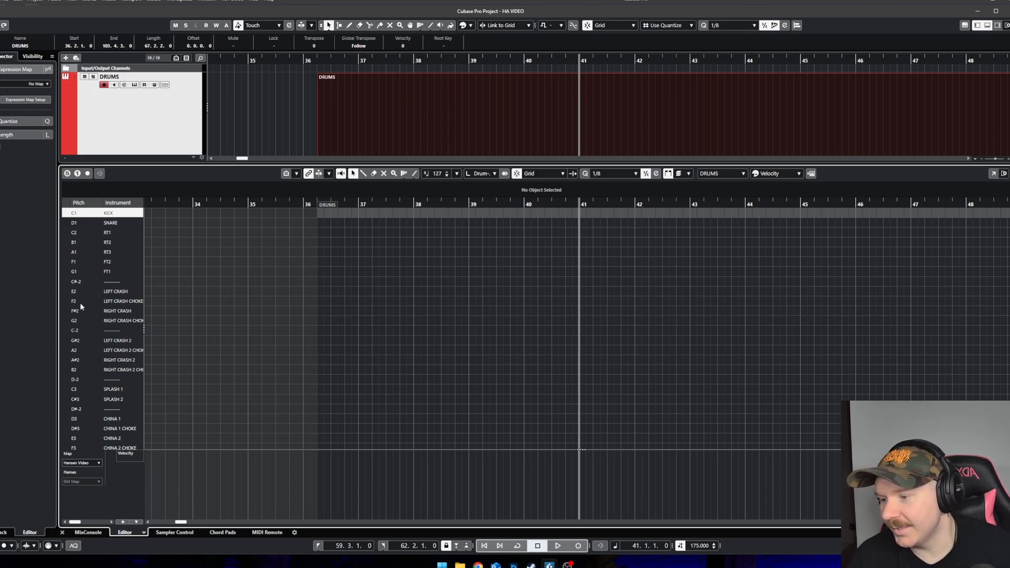
pyautogui.scroll(-4, 103, 364)
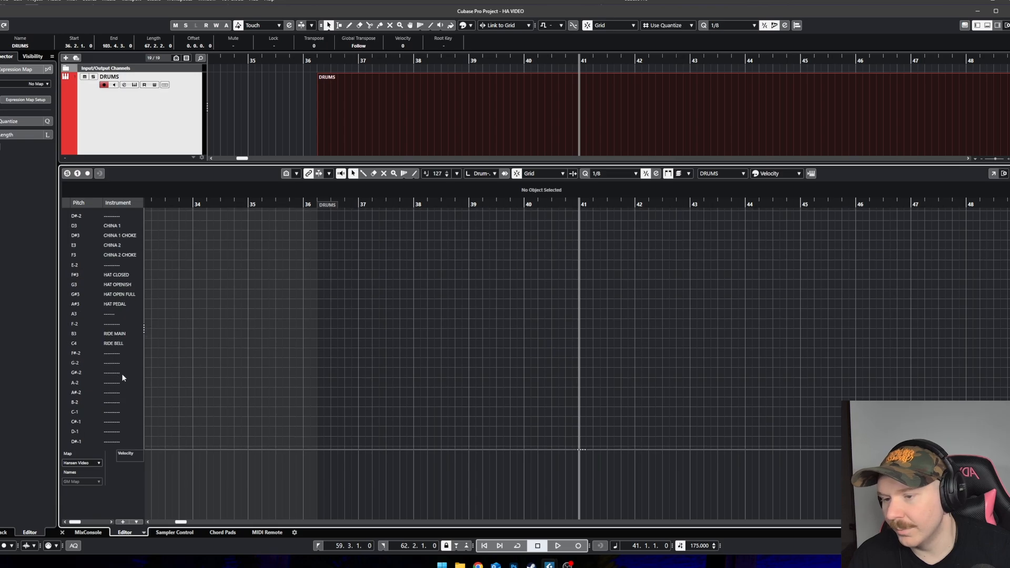
pyautogui.scroll(4, 121, 374)
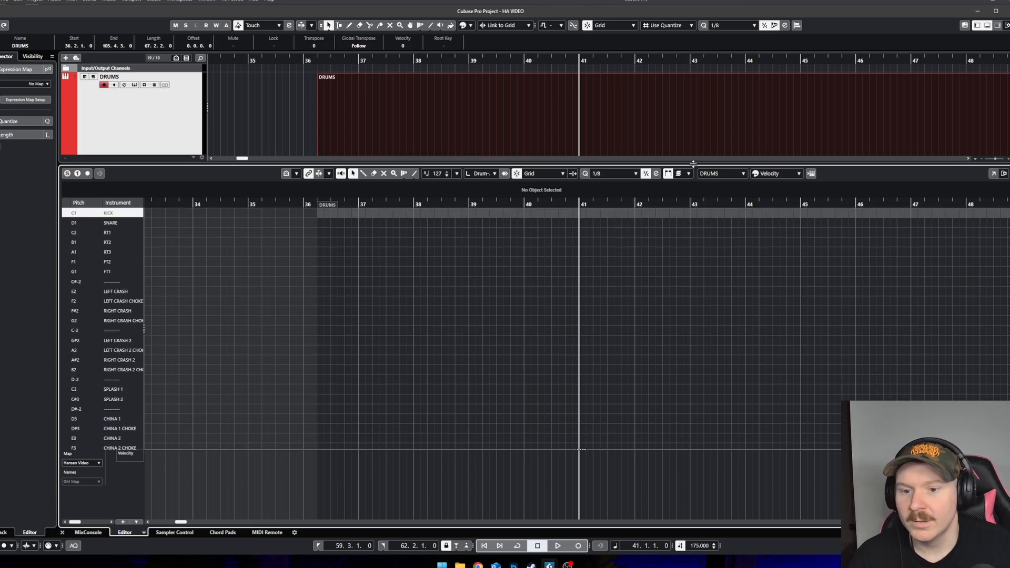
# Step: Enlarge the project view above the editor and shrink the BASS LOW, DARK GLASS, BASS WIDE and BASS tracks to minimum height
pyautogui.moveTo(696, 164); pyautogui.dragTo(684, 382)
pyautogui.scroll(-2, 650, 309)
pyautogui.scroll(-1, 650, 309)
pyautogui.scroll(-5, 650, 309)
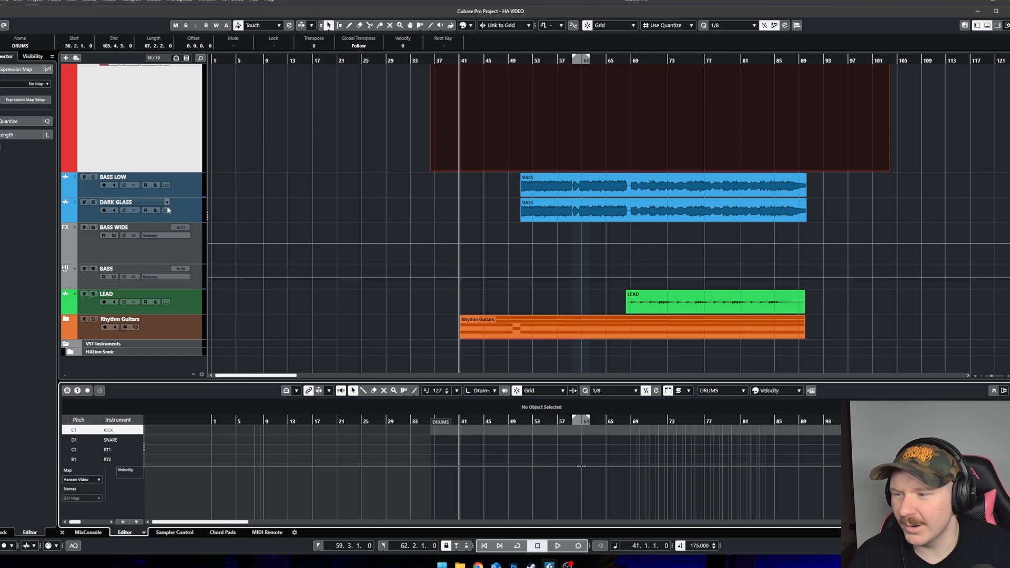
pyautogui.click(172, 259)
pyautogui.moveTo(177, 263); pyautogui.dragTo(180, 204)
pyautogui.click(196, 271)
pyautogui.keyDown('shift'); pyautogui.click(185, 208); pyautogui.keyUp('shift')
pyautogui.click(535, 240)
pyautogui.scroll(2, 535, 240)
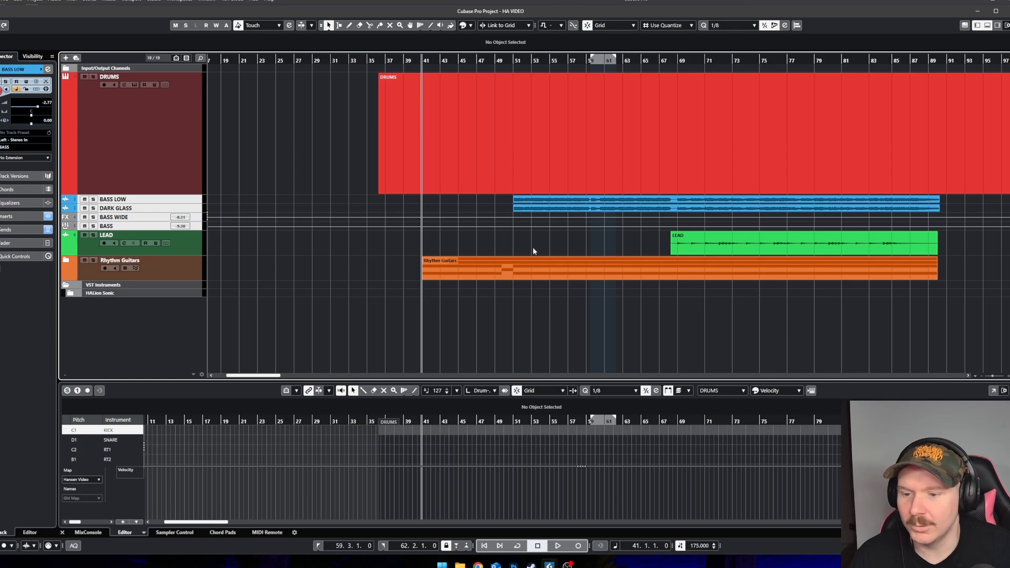
# Step: Increase the track heights of LEAD and Rhythm Guitars in the track list
pyautogui.click(185, 269)
pyautogui.moveTo(181, 255); pyautogui.dragTo(265, 269)
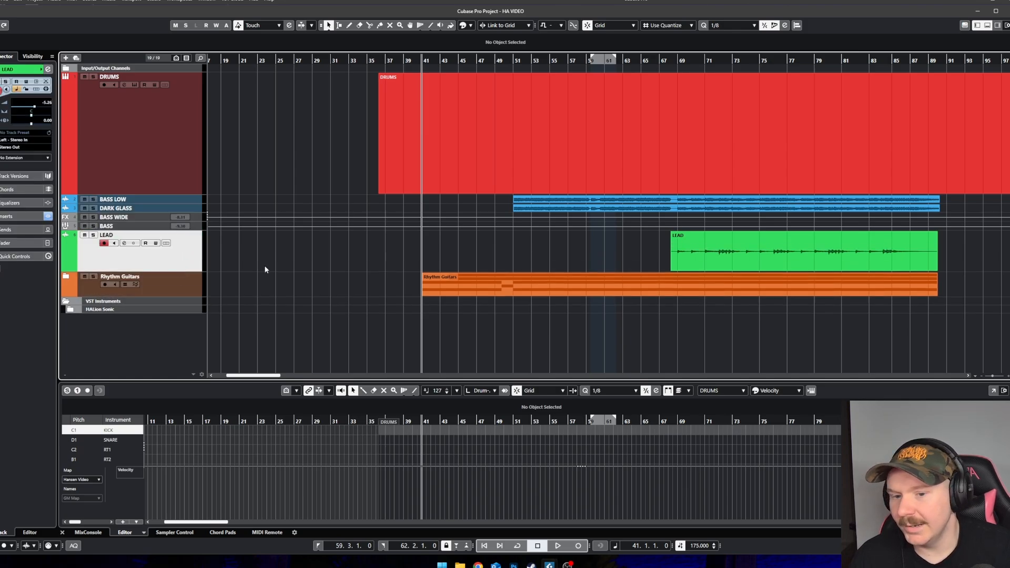
pyautogui.click(177, 282)
pyautogui.moveTo(181, 301); pyautogui.dragTo(181, 310)
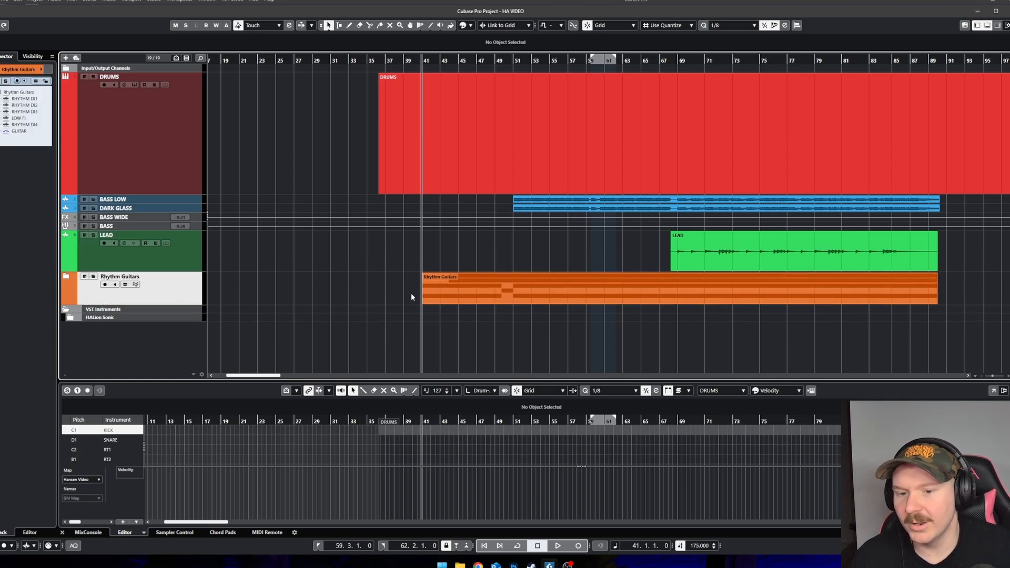
# Step: Delete the empty DRUMS part from the timeline and hide the lower editor zone
pyautogui.press('g')
pyautogui.press('g')
pyautogui.press('g')
pyautogui.press('g')
pyautogui.click(498, 149)
pyautogui.press('Delete')
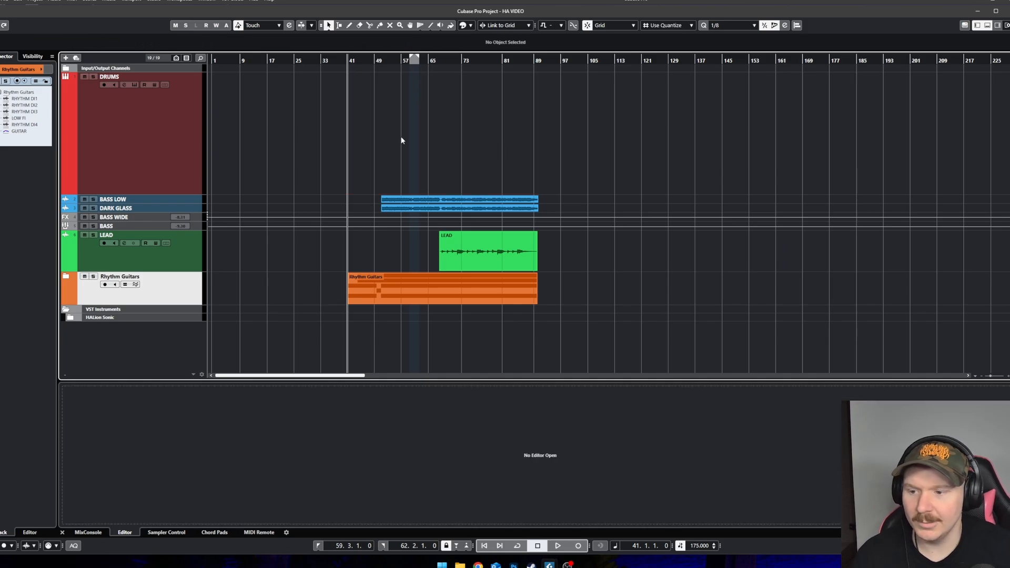
pyautogui.press('h')
pyautogui.press('h')
pyautogui.press('h')
pyautogui.press('g')
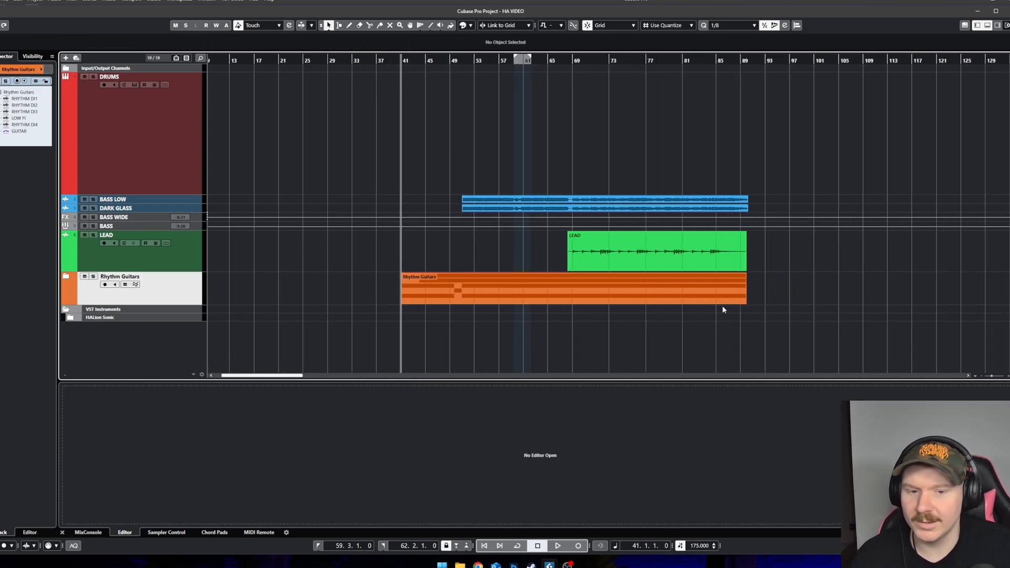
pyautogui.click(988, 25)
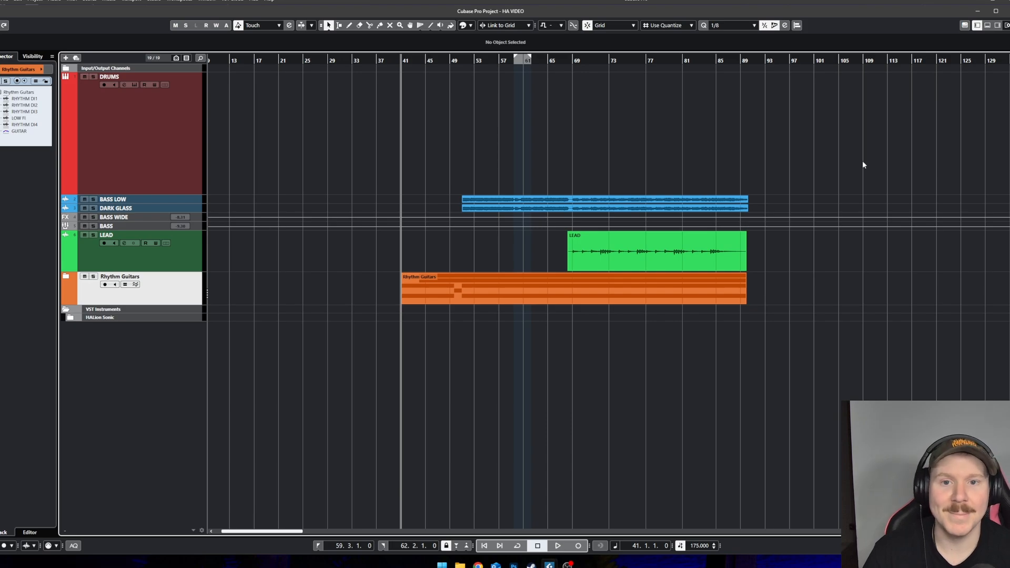
# Step: Play back the guitar and bass arrangement from bar 41 without drums
pyautogui.press('space')
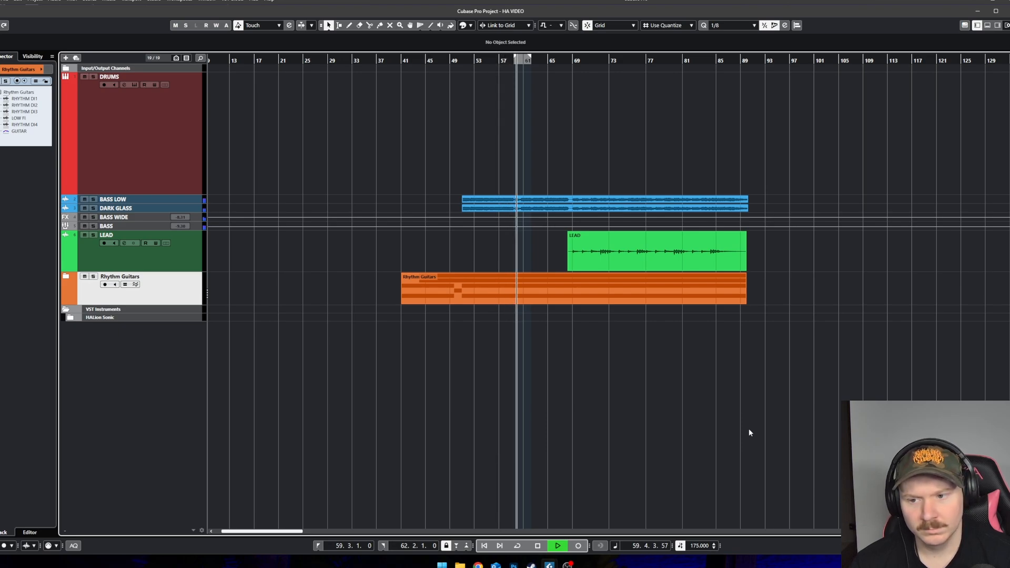
pyautogui.press('space')
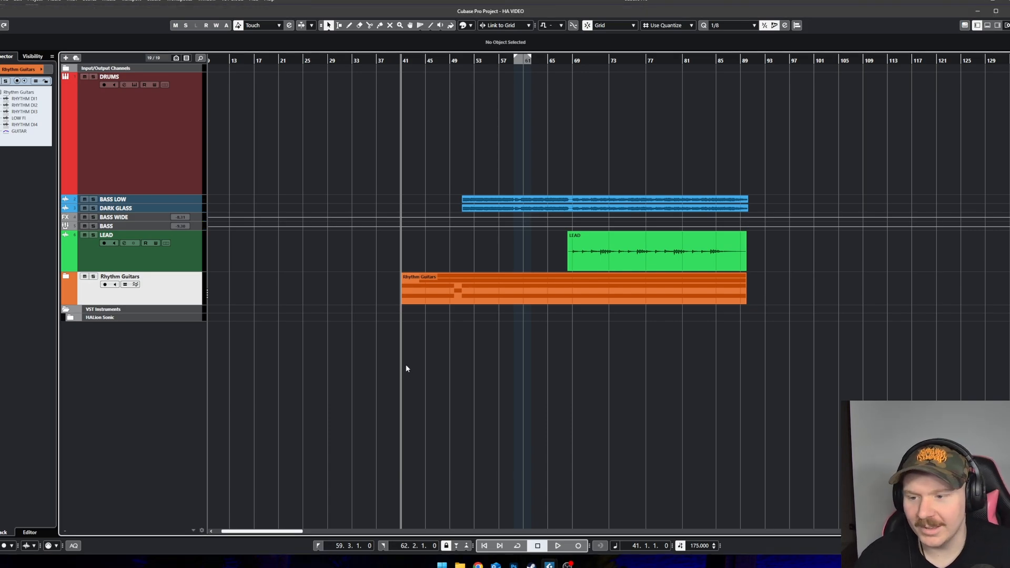
# Step: Draw a DRUMS part from bar 41 to bar 90 and open it in the drum editor
pyautogui.press('h')
pyautogui.rightClick(409, 210)
pyautogui.click(430, 208)
pyautogui.press('h')
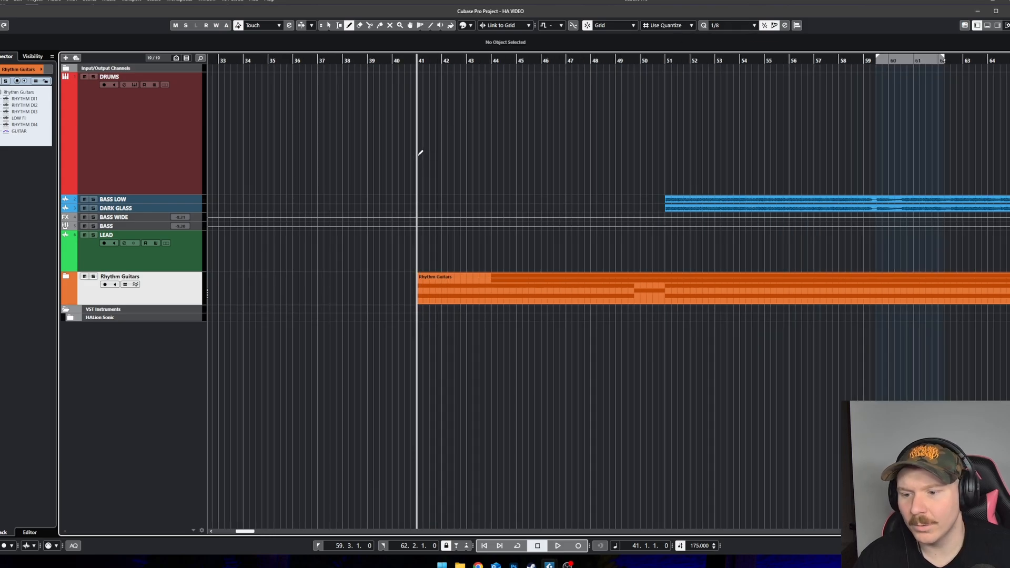
pyautogui.moveTo(422, 153)
pyautogui.mouseDown()
pyautogui.moveTo(1008, 161)
pyautogui.moveTo(312, 154)
pyautogui.mouseUp()
pyautogui.hscroll(-10, 345, 158)
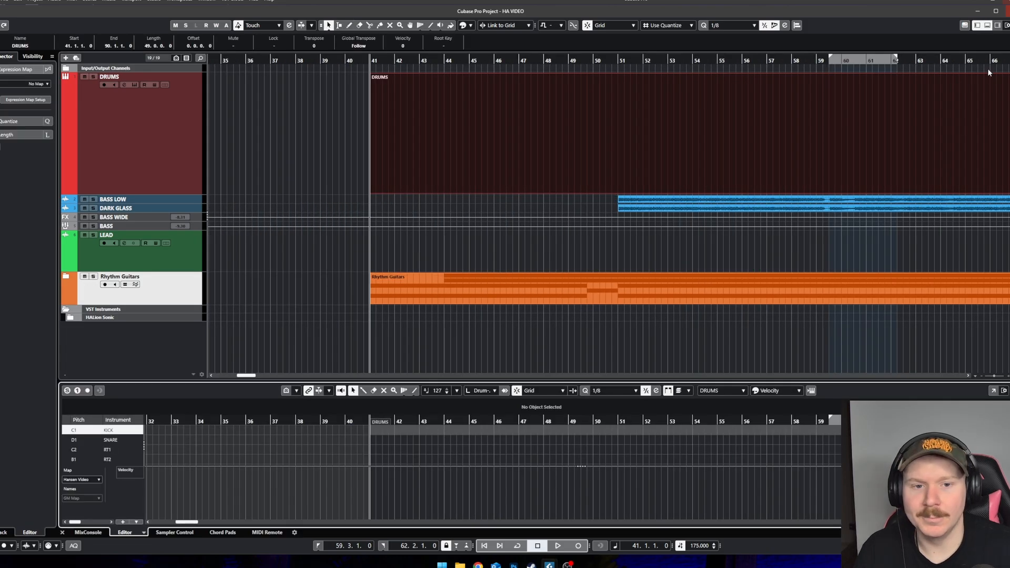
# Step: Enlarge the drum editor, keep the Rhythm Guitars track in view above it, and briefly play from bar 41
pyautogui.moveTo(728, 380); pyautogui.dragTo(703, 115)
pyautogui.scroll(4, 404, 249)
pyautogui.scroll(1, 404, 248)
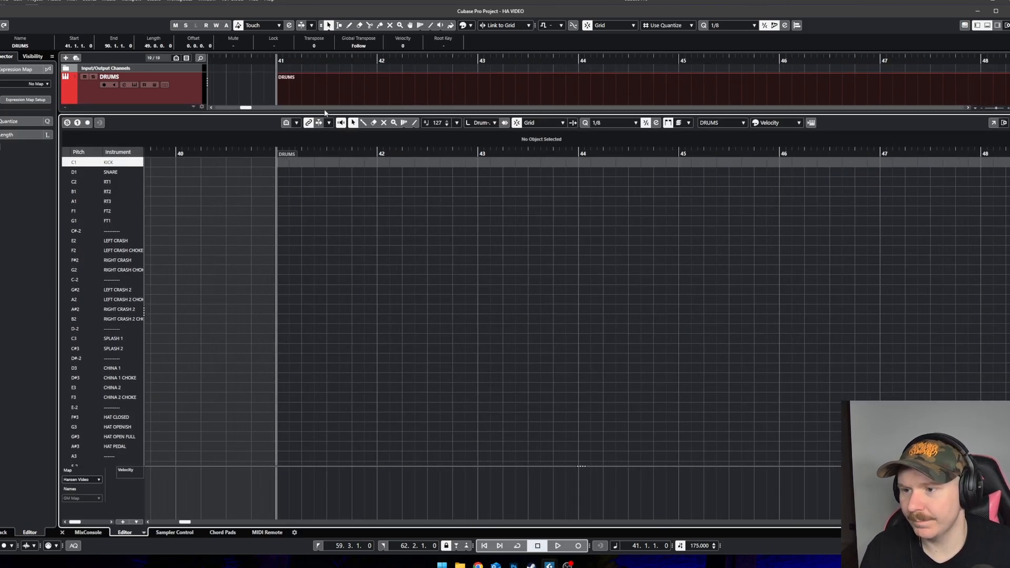
pyautogui.moveTo(322, 115); pyautogui.dragTo(322, 206)
pyautogui.scroll(-6, 466, 136)
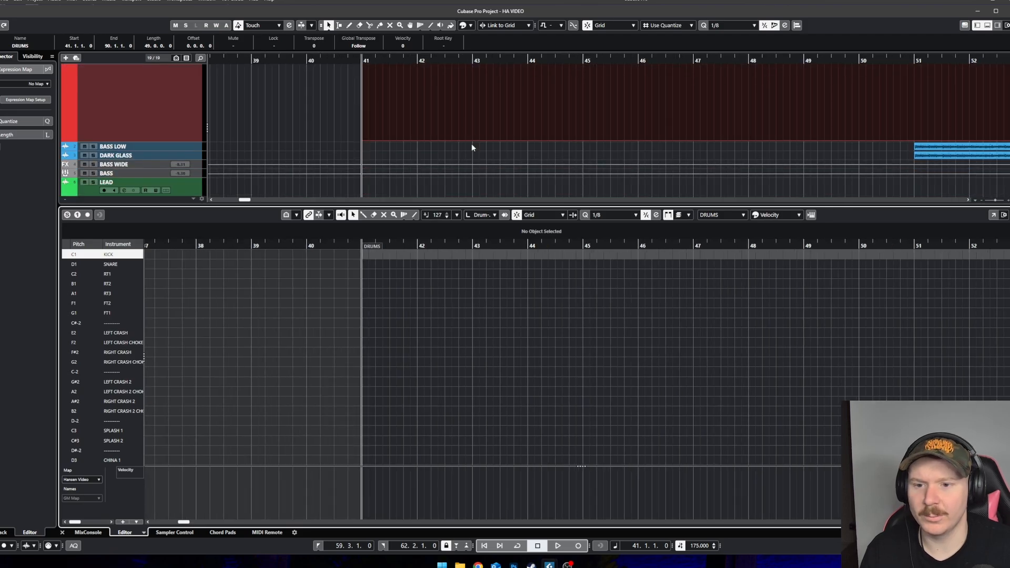
pyautogui.scroll(-3, 470, 150)
pyautogui.press('space')
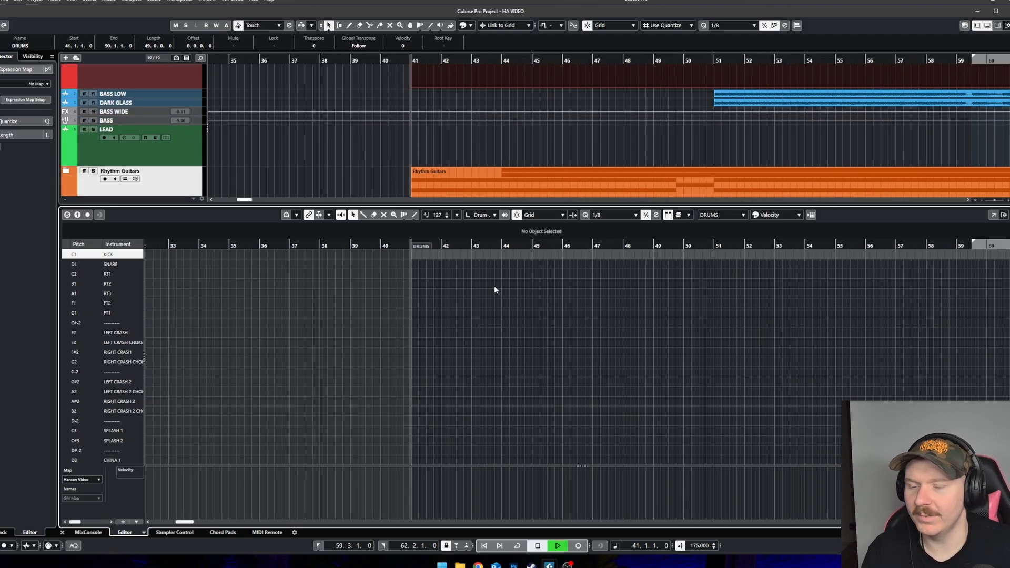
pyautogui.scroll(5, 502, 346)
pyautogui.press('space')
# Step: Place a KICK note at the start of bar 42 with the Drumstick tool
pyautogui.rightClick(401, 281)
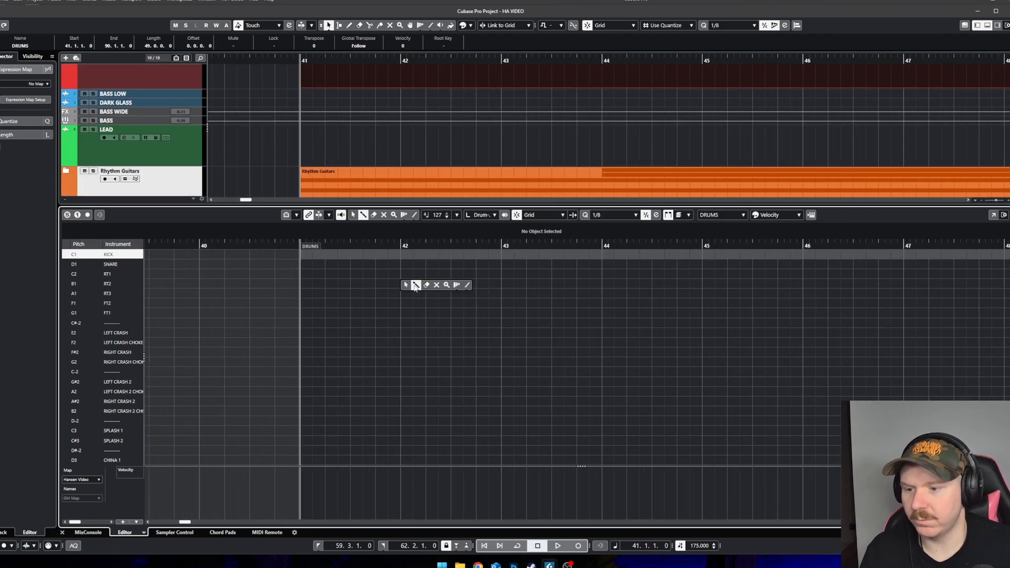
pyautogui.click(415, 285)
pyautogui.scroll(4, 377, 264)
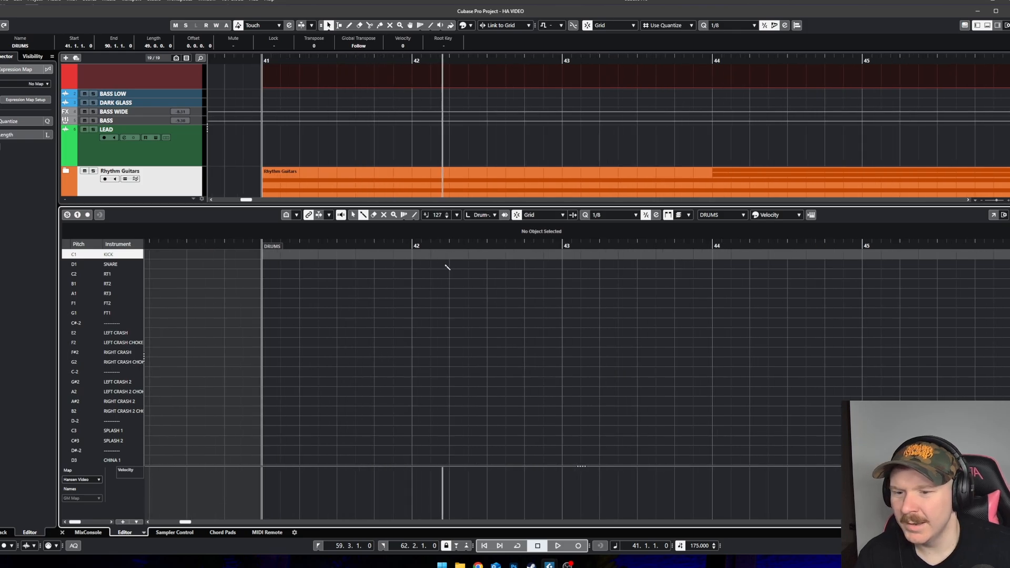
pyautogui.moveTo(524, 207); pyautogui.dragTo(524, 196)
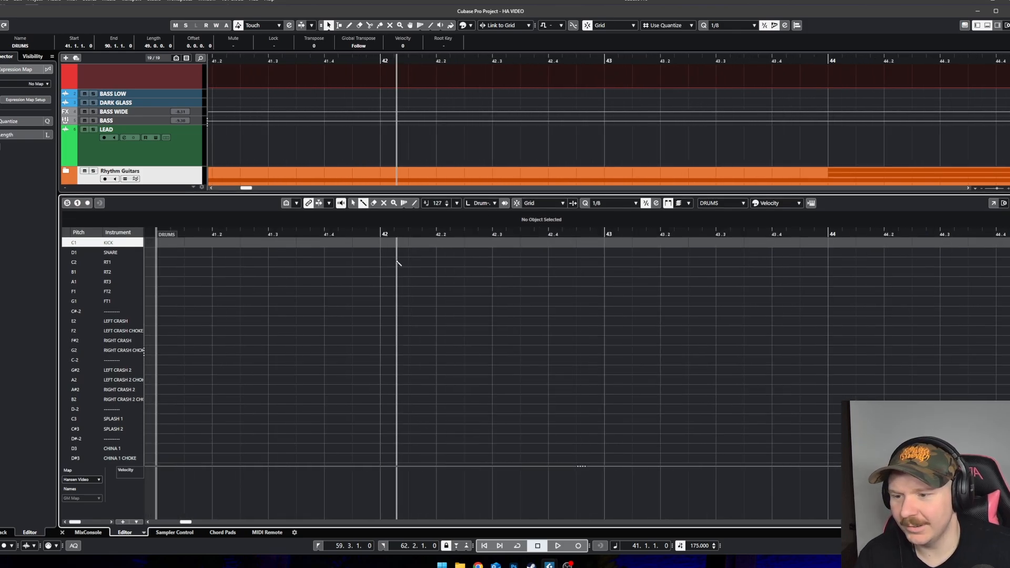
pyautogui.scroll(3, 386, 249)
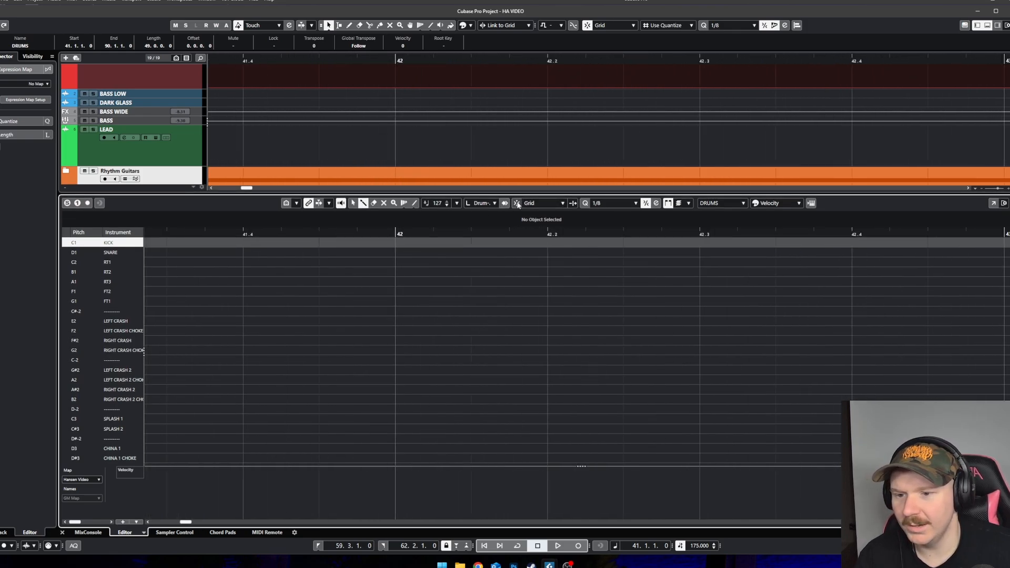
pyautogui.click(396, 243)
pyautogui.scroll(-2, 383, 316)
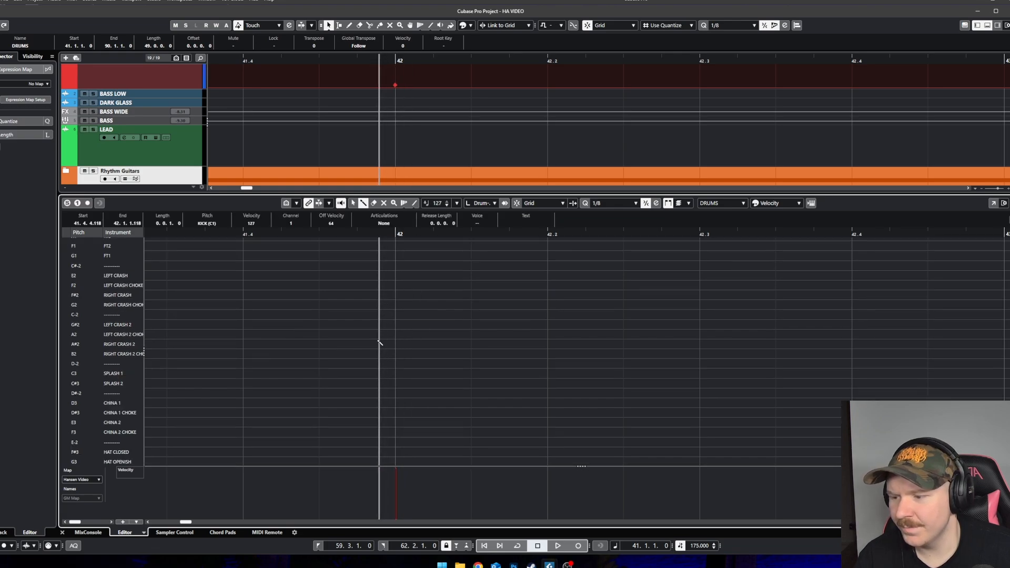
pyautogui.scroll(-3, 376, 409)
pyautogui.scroll(5, 376, 400)
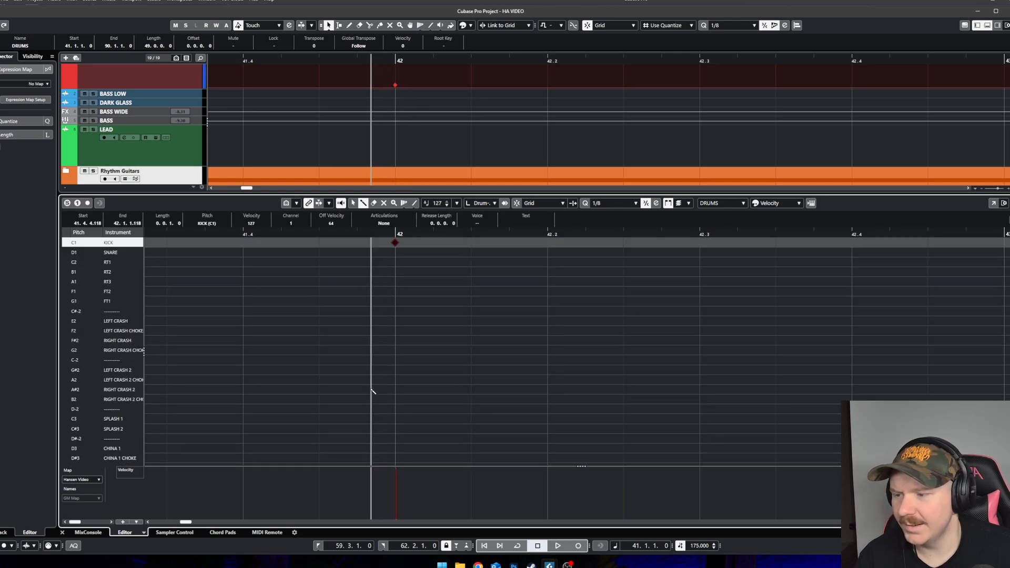
# Step: Add FT1 and FT2 floor tom notes at bar 42 alongside the kick
pyautogui.click(395, 301)
pyautogui.click(396, 291)
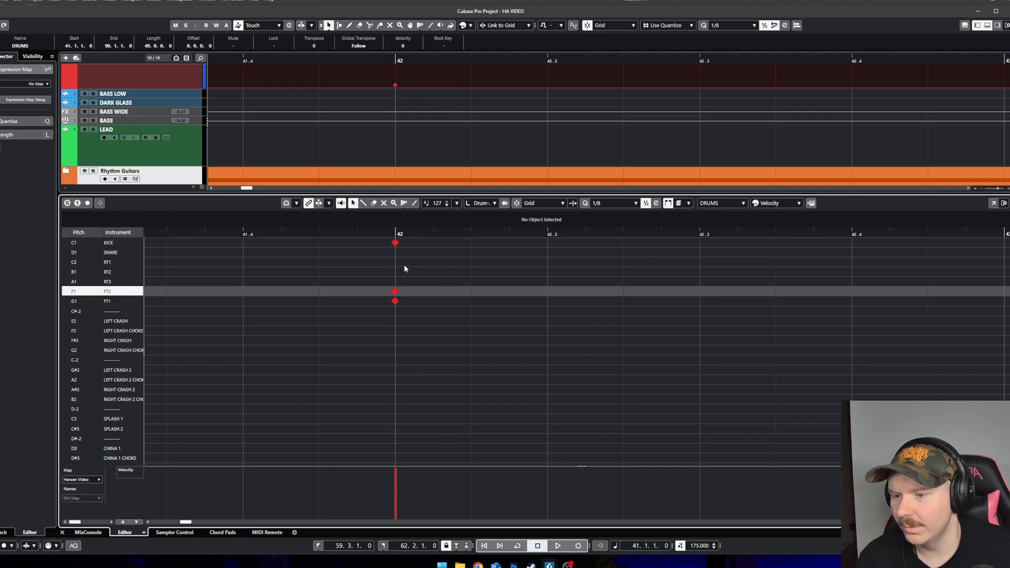
pyautogui.moveTo(370, 232); pyautogui.dragTo(435, 303)
pyautogui.scroll(3, 409, 322)
pyautogui.scroll(-4, 379, 253)
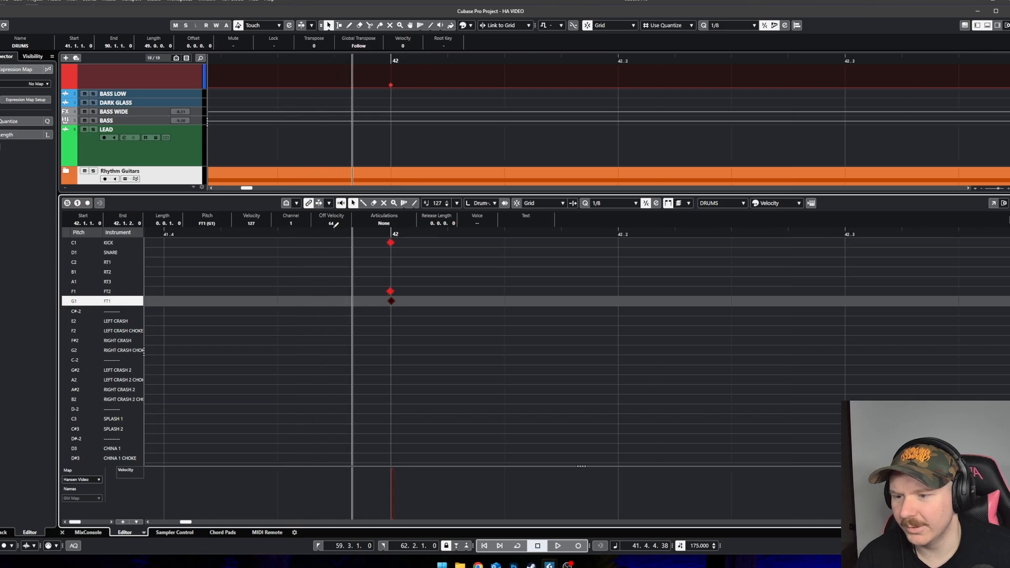
# Step: Play the rhythm guitars and drums from beat 3 of bar 41 into bar 45 to locate the next accents
pyautogui.click(178, 232)
pyautogui.scroll(-3, 272, 268)
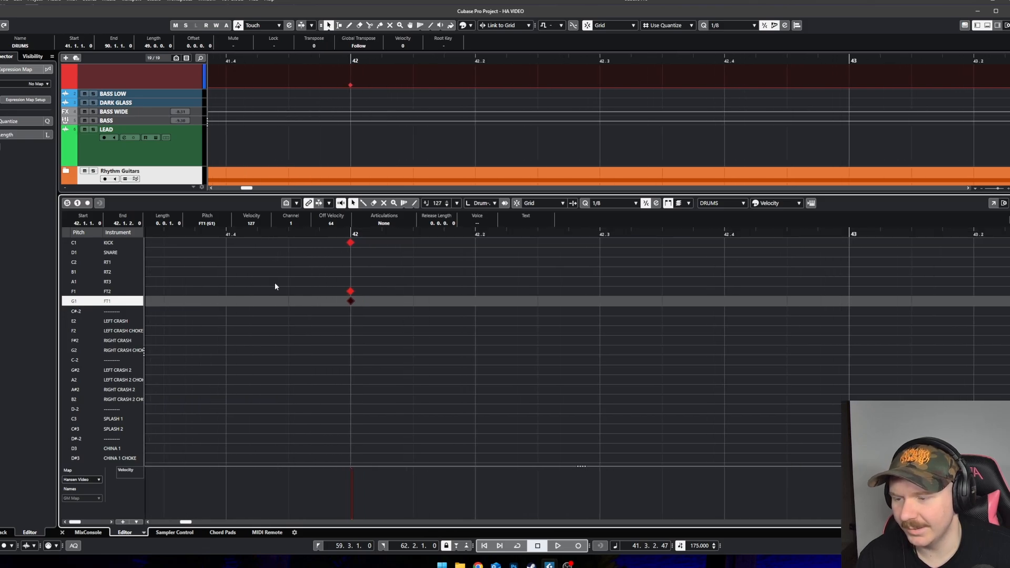
pyautogui.press('space')
pyautogui.scroll(-3, 371, 351)
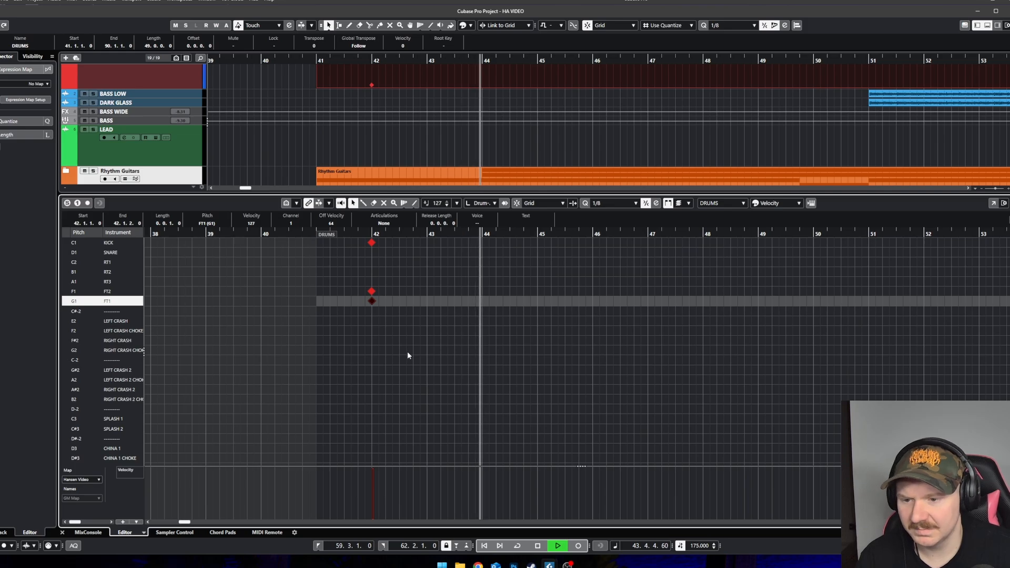
pyautogui.scroll(4, 542, 323)
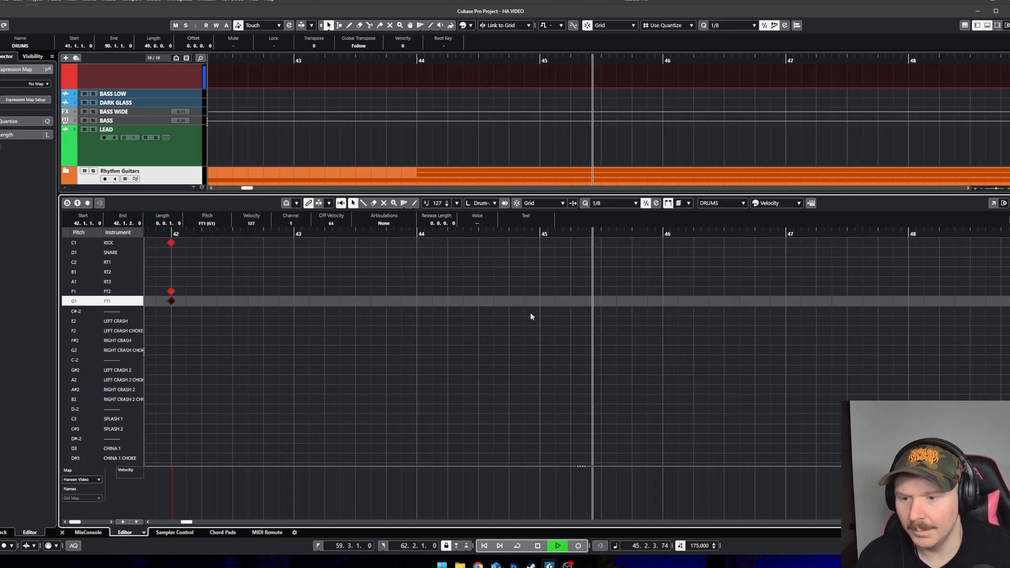
pyautogui.press('space')
# Step: Place KICK, FT2 and FT1 notes at beat 4 of bar 44 with the Drumstick tool
pyautogui.scroll(3, 514, 307)
pyautogui.rightClick(513, 304)
pyautogui.click(520, 304)
pyautogui.scroll(-2, 519, 303)
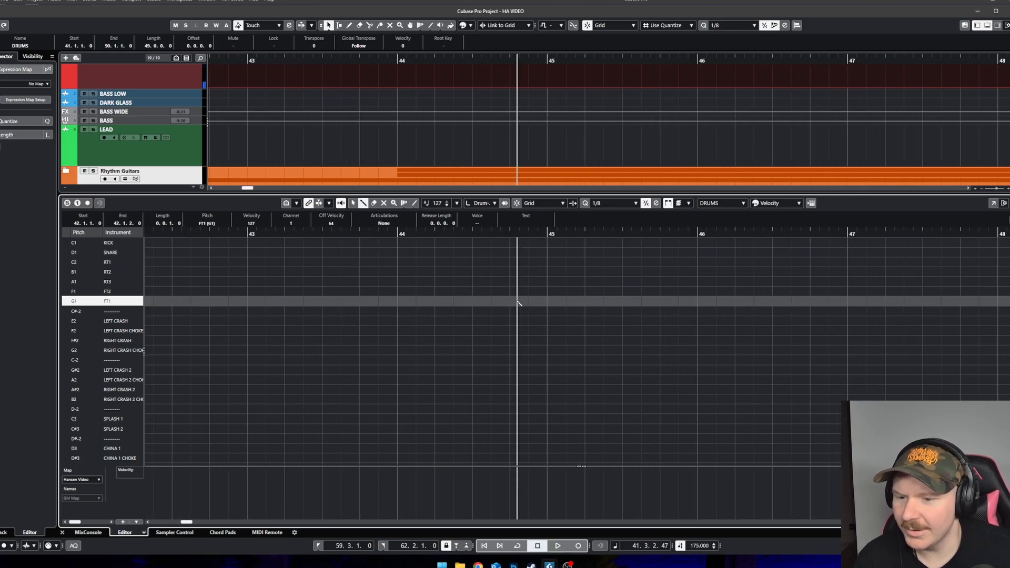
pyautogui.click(509, 243)
pyautogui.scroll(3, 518, 294)
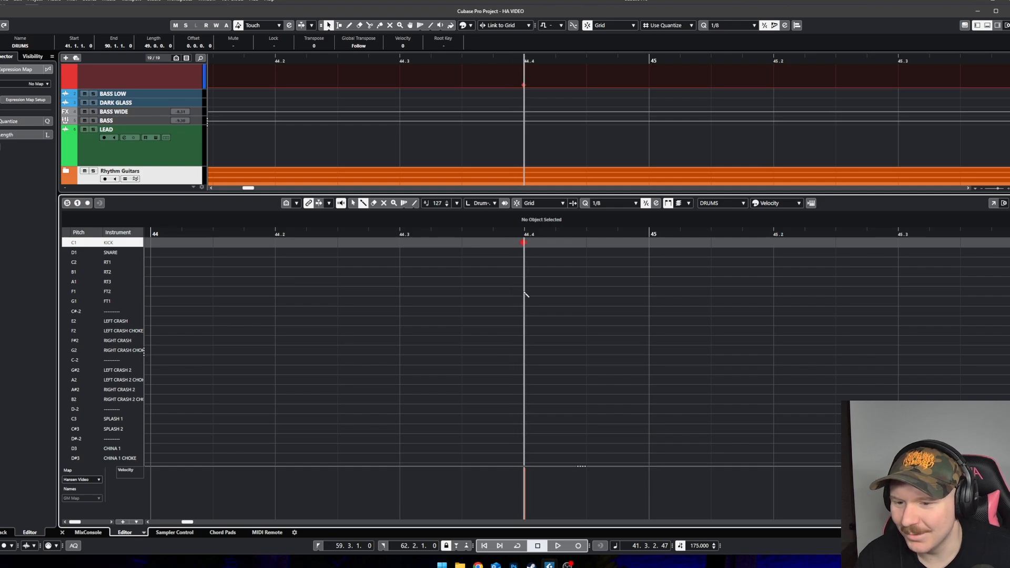
pyautogui.click(525, 292)
pyautogui.click(520, 301)
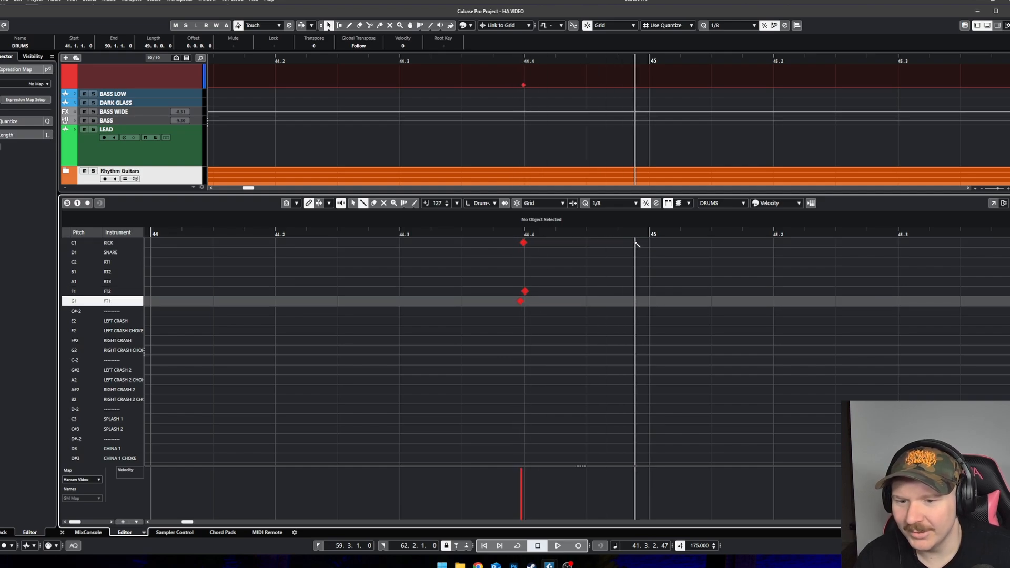
# Step: Add KICK, FT1 and FT2 notes at the start of bar 45, correcting the misplaced C#-2 note to the FT2 row
pyautogui.click(651, 243)
pyautogui.click(650, 301)
pyautogui.click(652, 311)
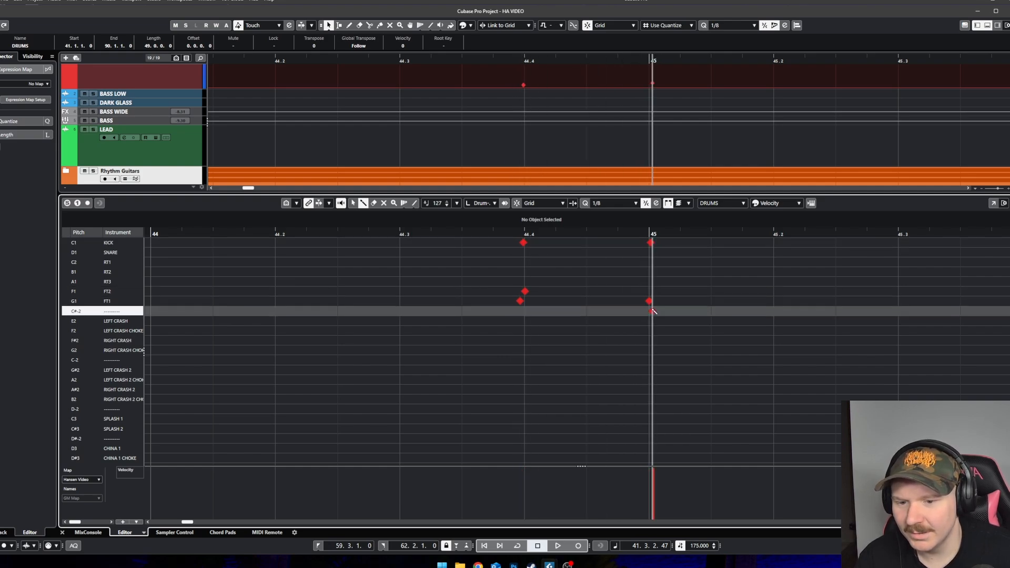
pyautogui.press('1')
pyautogui.click(652, 311)
pyautogui.moveTo(652, 311); pyautogui.dragTo(652, 291)
# Step: Play back the kick and floor tom hits from bar 41 through bar 45 to check their timing
pyautogui.press('space')
pyautogui.scroll(-8, 665, 340)
pyautogui.scroll(5, 658, 342)
pyautogui.scroll(3, 655, 341)
pyautogui.scroll(-4, 582, 343)
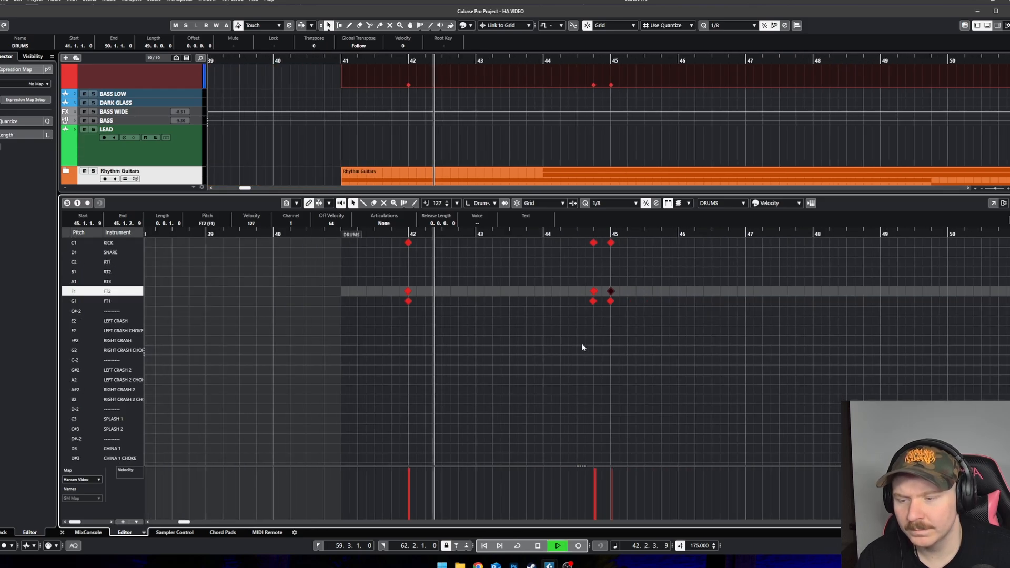
pyautogui.scroll(1, 631, 348)
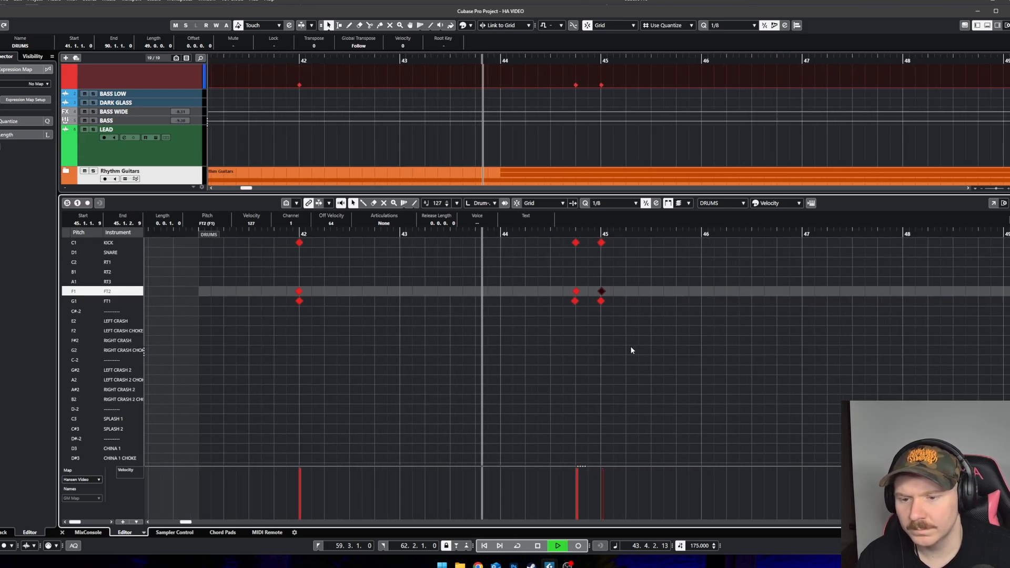
pyautogui.scroll(1, 653, 345)
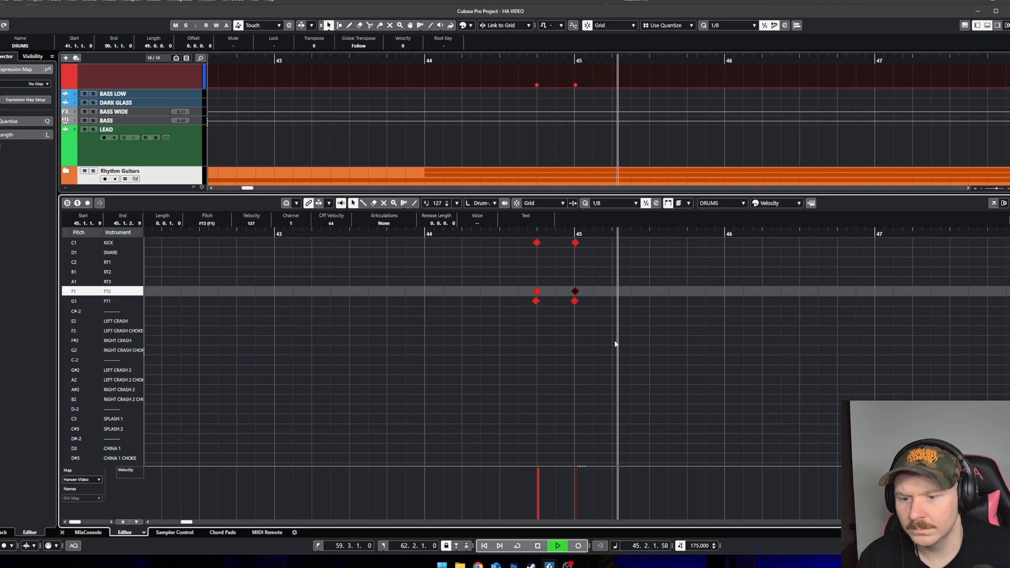
# Step: Move the KICK, FT1 and FT2 notes at beat 4 of bar 44 an eighth note later
pyautogui.moveTo(554, 317); pyautogui.dragTo(532, 234)
pyautogui.press('space')
pyautogui.scroll(1, 546, 275)
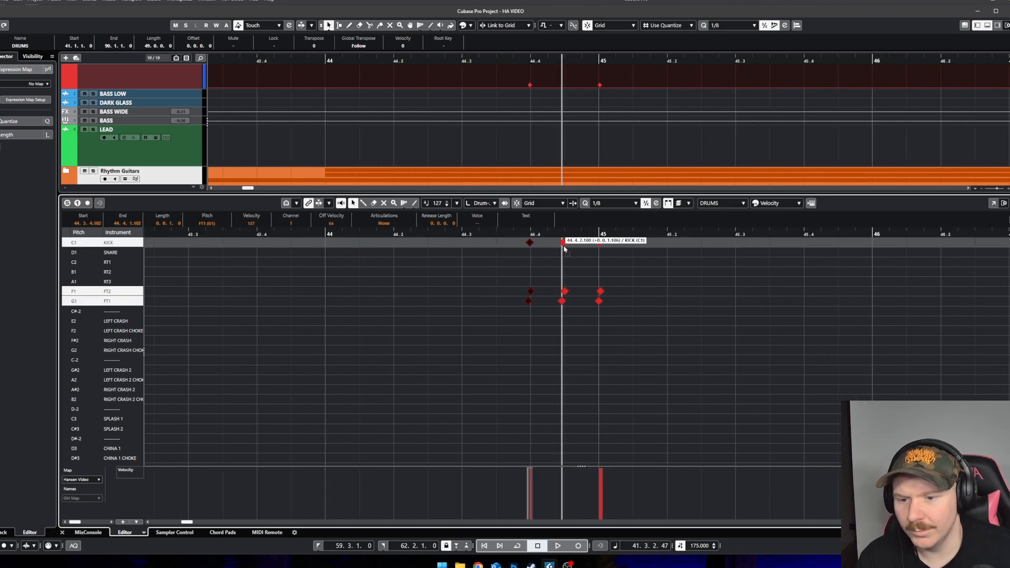
pyautogui.moveTo(565, 250); pyautogui.dragTo(564, 250)
# Step: Set the quantize to 1/4 and draw quarter-note HAT PEDAL hits from bar 42 to the start of bar 45
pyautogui.scroll(-4, 534, 311)
pyautogui.hscroll(-3, 528, 318)
pyautogui.press('0')
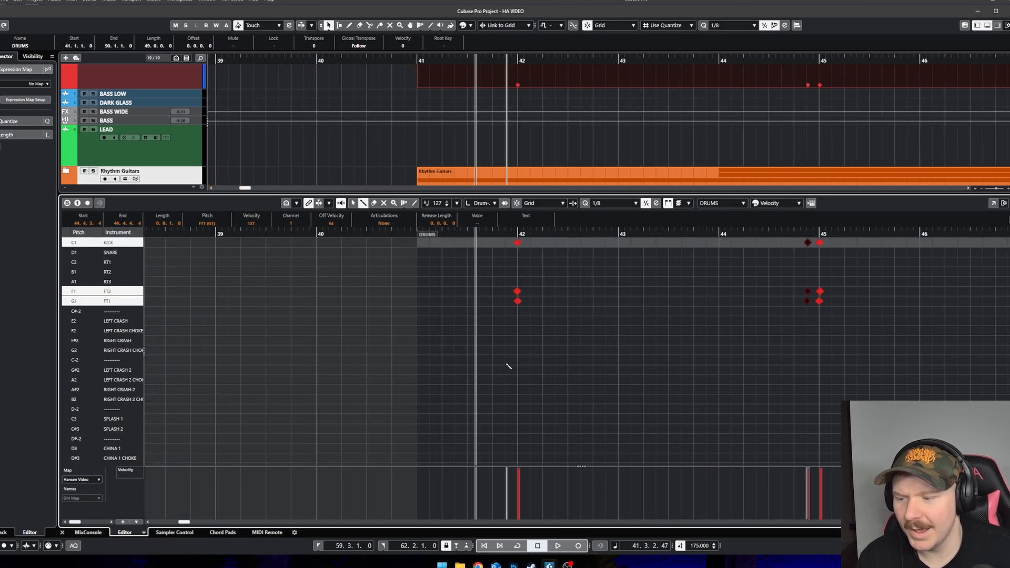
pyautogui.scroll(-5, 584, 387)
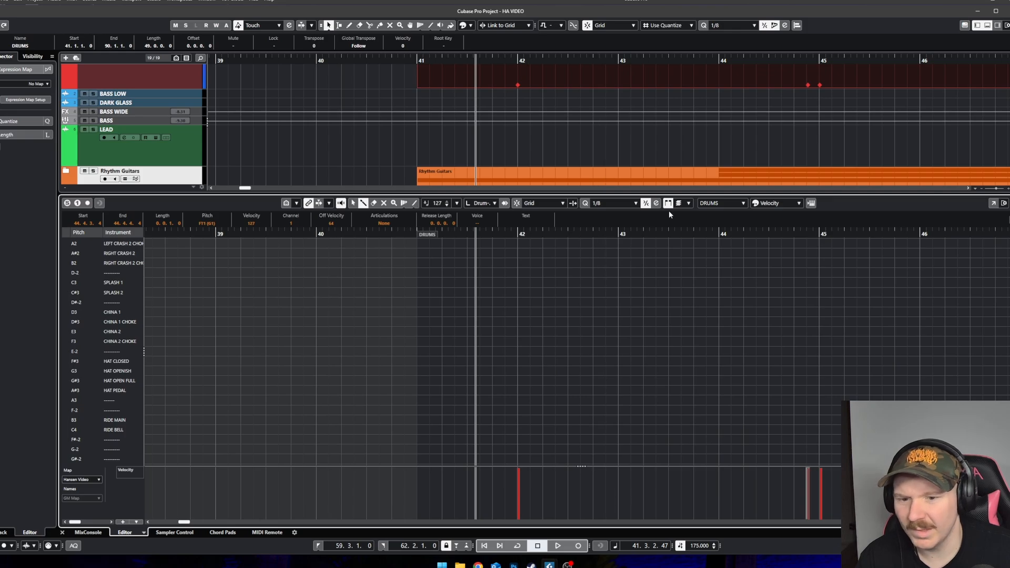
pyautogui.click(518, 203)
pyautogui.click(558, 380)
pyautogui.click(602, 210)
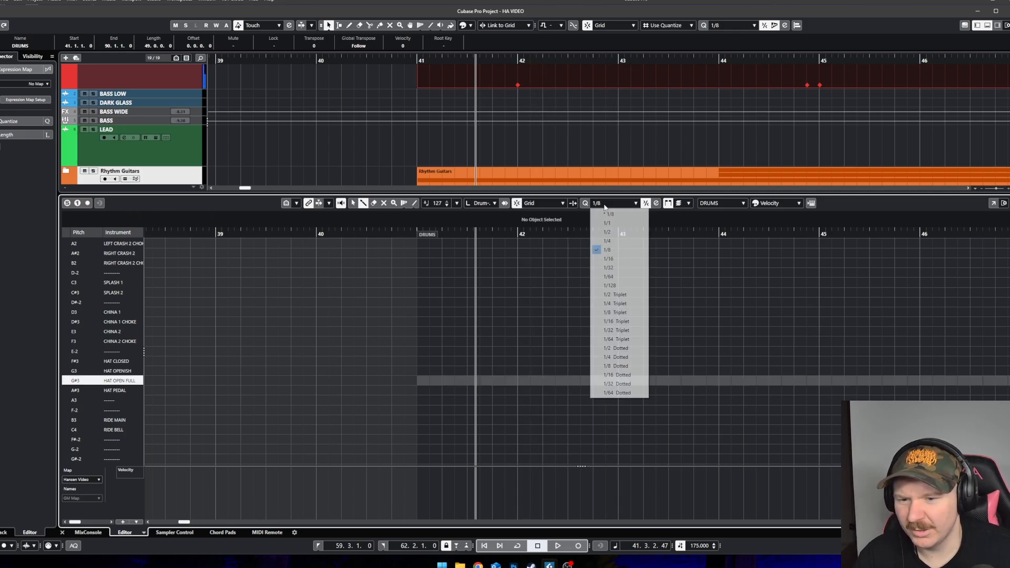
pyautogui.click(608, 240)
pyautogui.moveTo(521, 391); pyautogui.dragTo(823, 393)
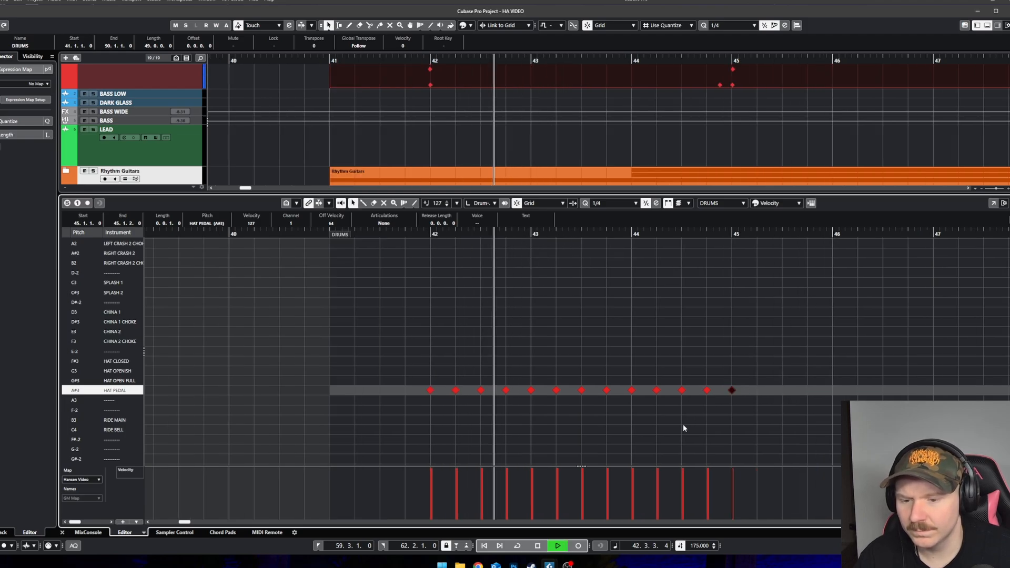
# Step: Play back the HAT PEDAL pulse against the guitars from bar 41 into bar 44
pyautogui.scroll(2, 625, 421)
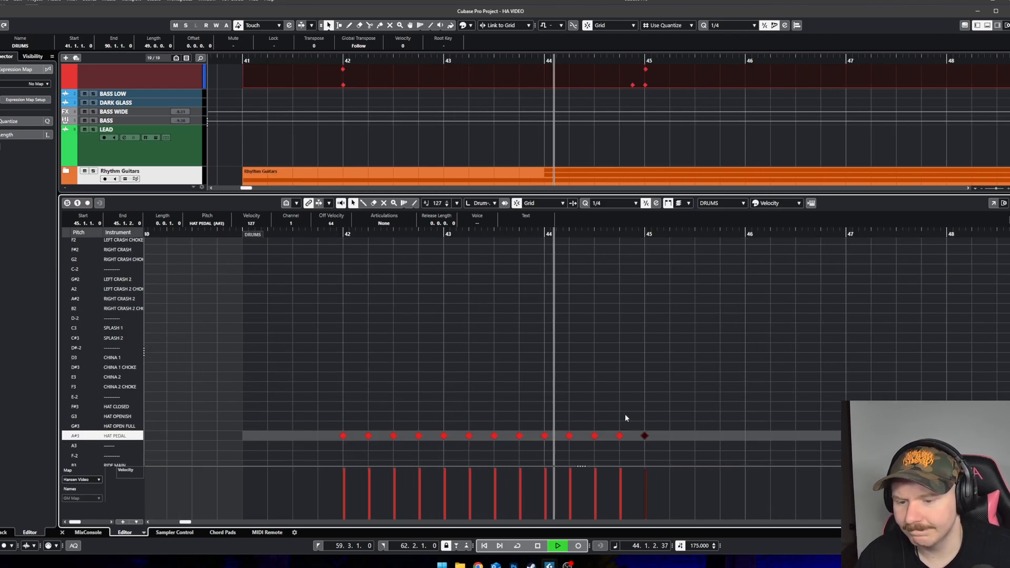
pyautogui.scroll(2, 624, 415)
pyautogui.scroll(-3, 653, 407)
pyautogui.press('space')
# Step: Extend the quarter-note HAT PEDAL hits through the end of bar 50
pyautogui.scroll(-4, 675, 365)
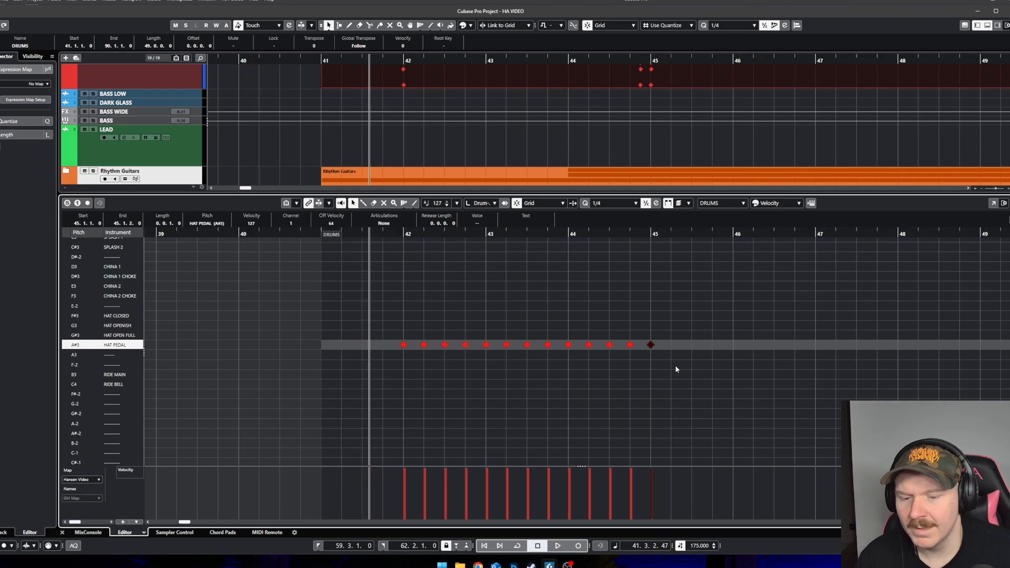
pyautogui.rightClick(675, 365)
pyautogui.click(695, 368)
pyautogui.moveTo(684, 345); pyautogui.dragTo(888, 344)
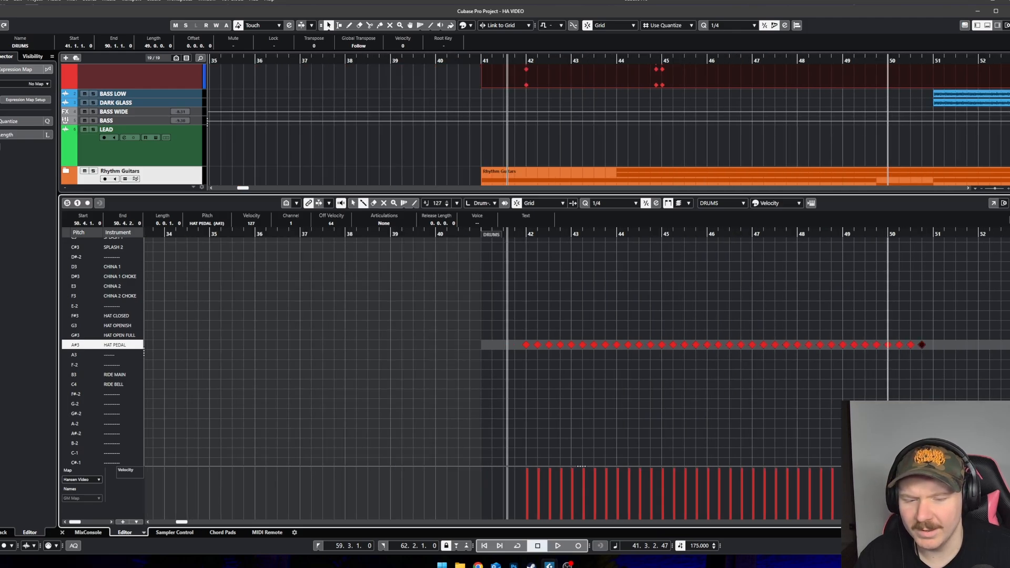
pyautogui.scroll(1, 884, 371)
pyautogui.scroll(4, 863, 374)
pyautogui.scroll(-2, 826, 388)
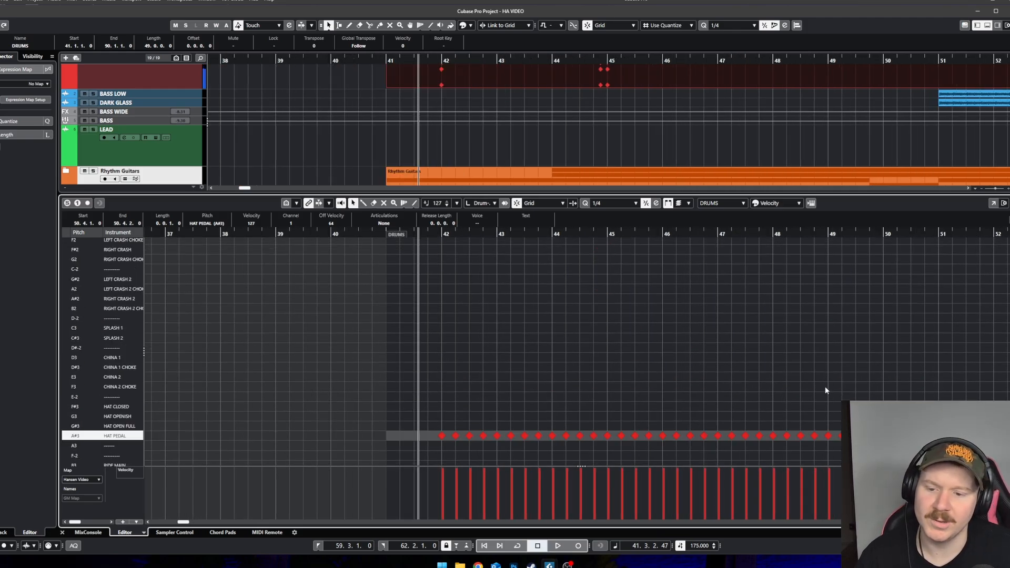
pyautogui.moveTo(905, 457); pyautogui.dragTo(794, 418)
# Step: Play back the kick, floor tom and hat pedal pattern from bar 41, and again from beat 4 of bar 44
pyautogui.scroll(4, 721, 345)
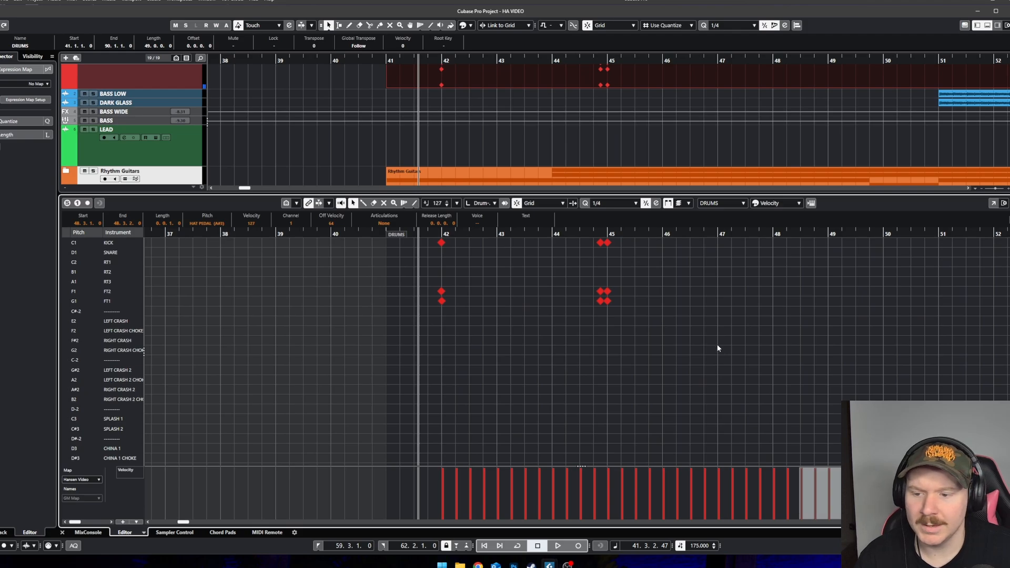
pyautogui.press('space')
pyautogui.scroll(-4, 718, 346)
pyautogui.scroll(4, 718, 348)
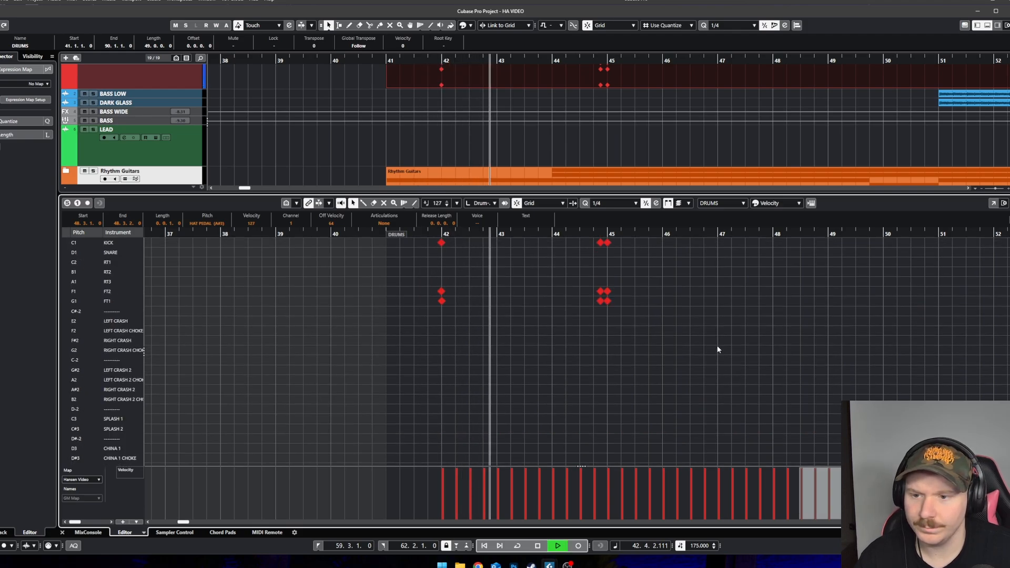
pyautogui.scroll(2, 716, 346)
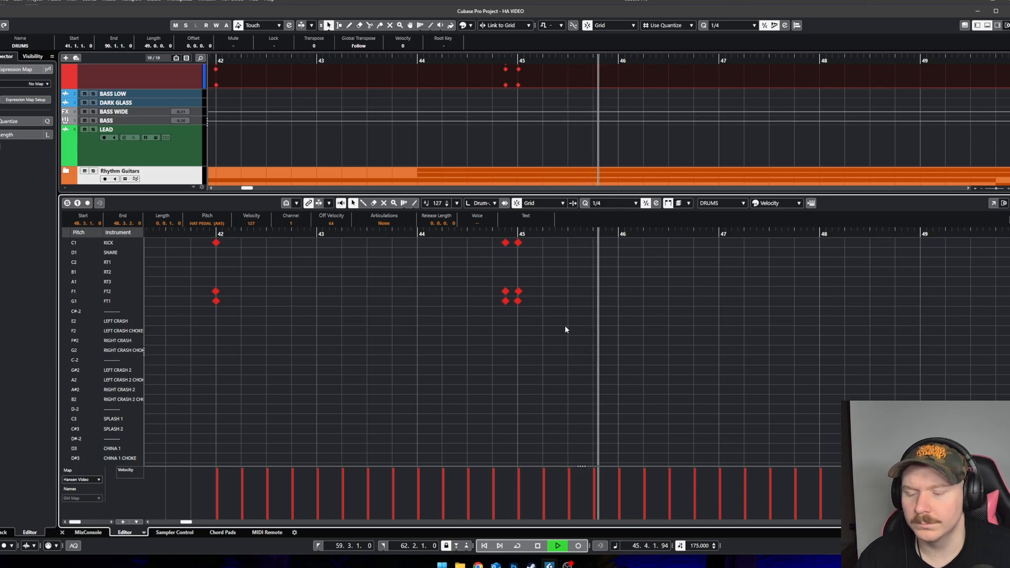
pyautogui.press('space')
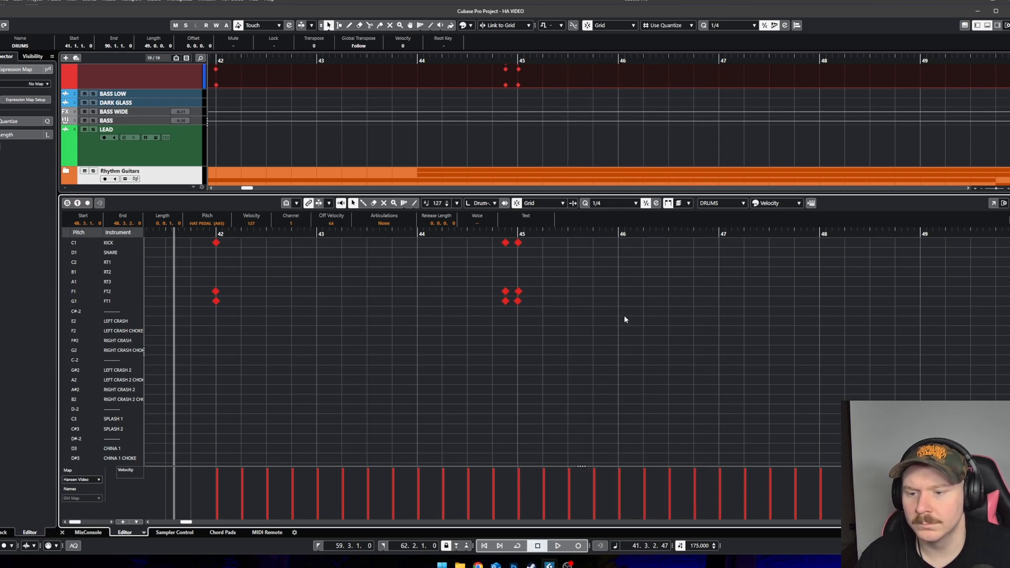
pyautogui.click(488, 232)
pyautogui.press('space')
pyautogui.scroll(-3, 614, 355)
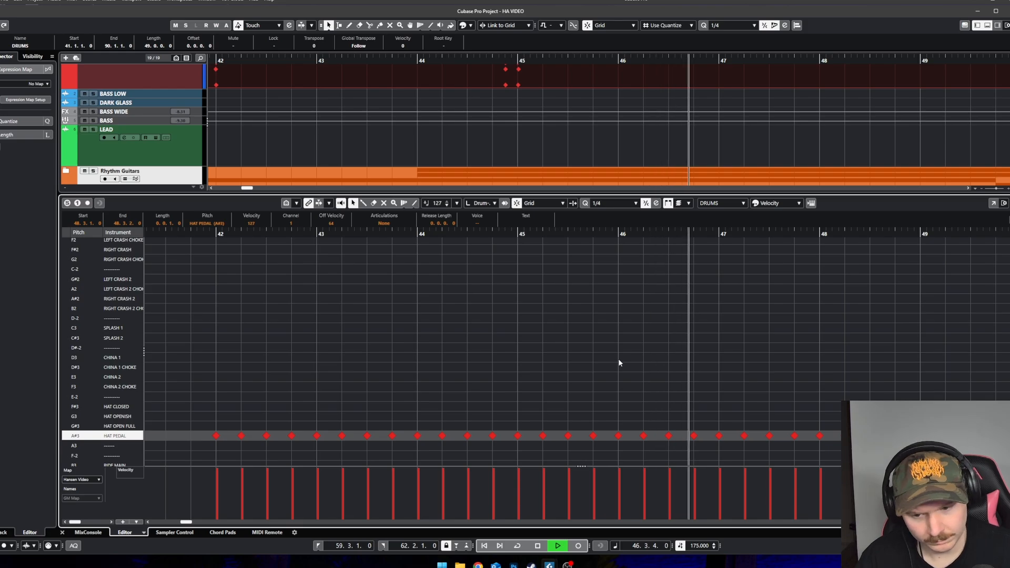
pyautogui.press('space')
# Step: Set the quantize to 1/16 and place three consecutive RIDE BELL notes from the start of bar 47
pyautogui.rightClick(677, 361)
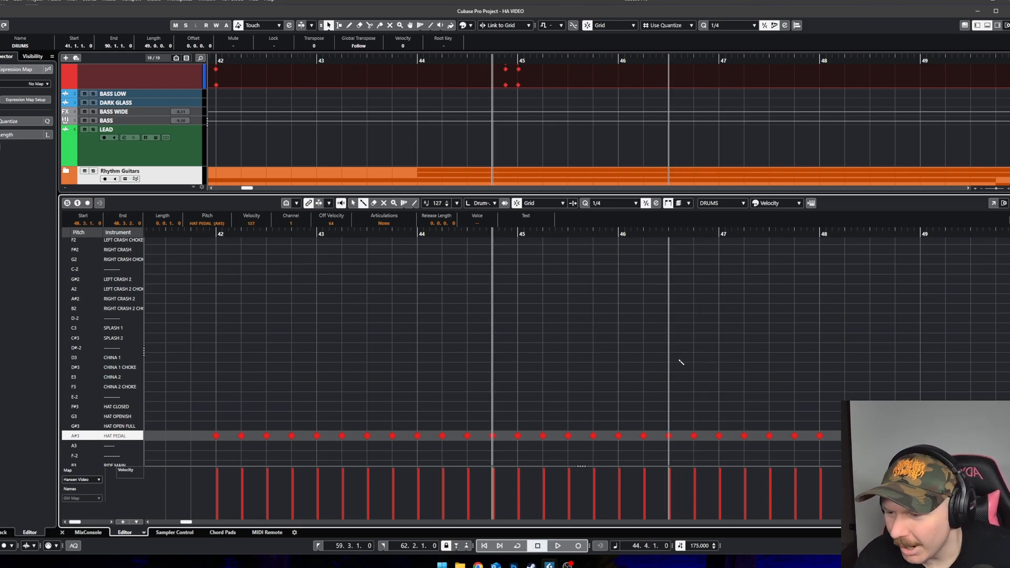
pyautogui.click(615, 203)
pyautogui.click(618, 259)
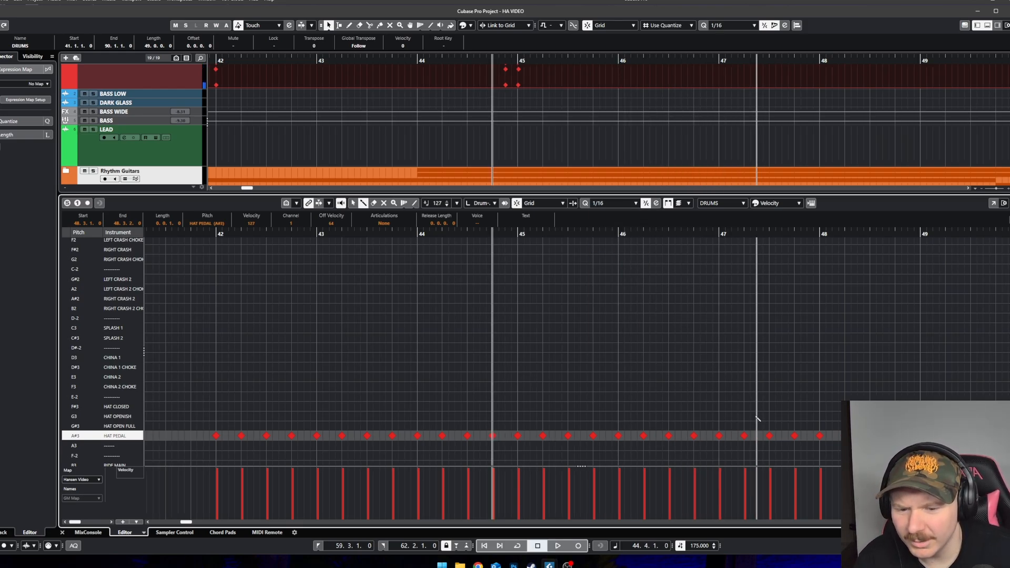
pyautogui.scroll(3, 721, 425)
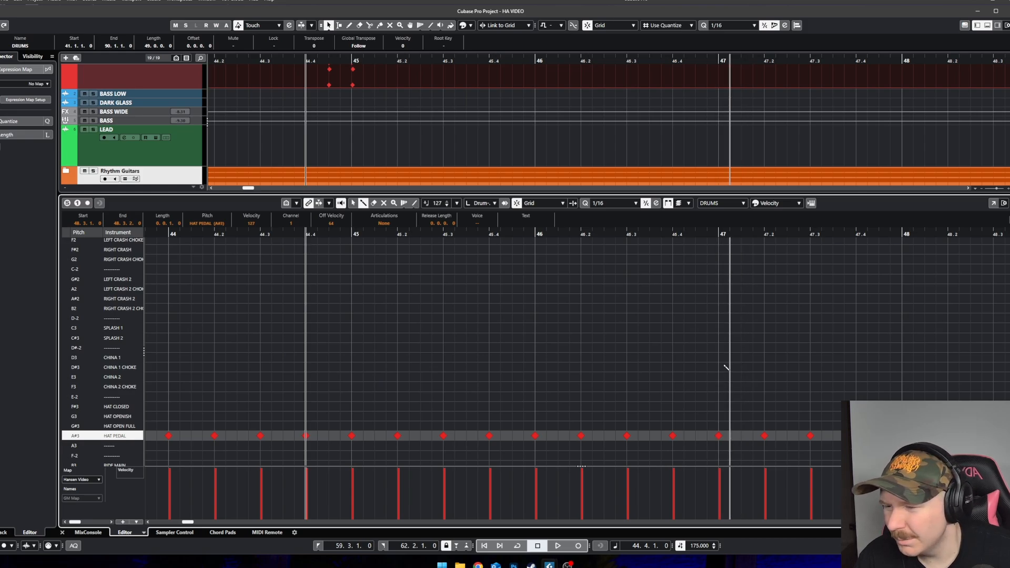
pyautogui.scroll(-3, 725, 384)
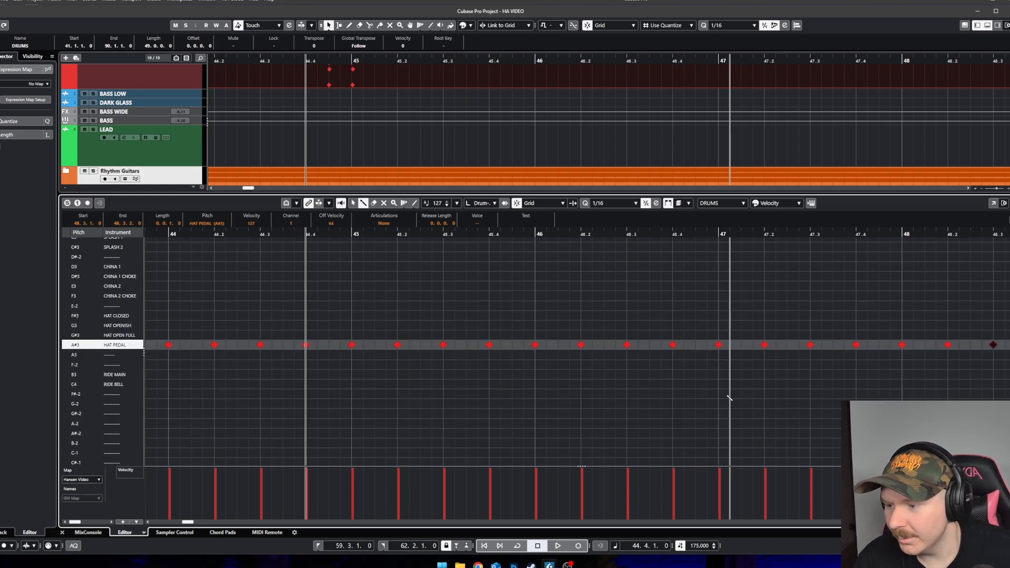
pyautogui.click(719, 384)
pyautogui.click(730, 384)
pyautogui.click(742, 384)
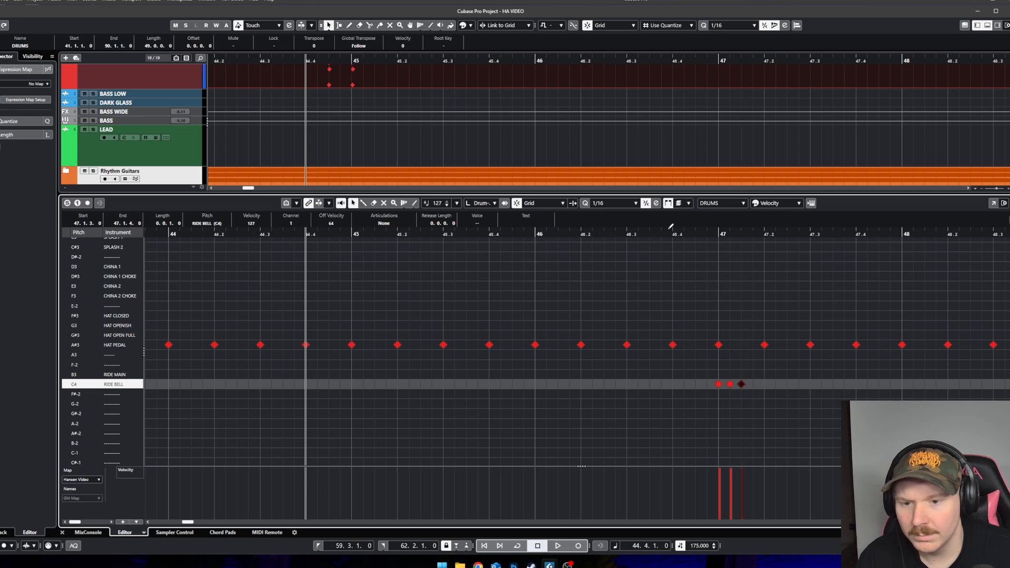
# Step: Play from bar 46 and set the velocity of the three RIDE BELL notes to 97
pyautogui.moveTo(662, 233); pyautogui.dragTo(569, 233)
pyautogui.press('space')
pyautogui.moveTo(759, 371); pyautogui.dragTo(698, 392)
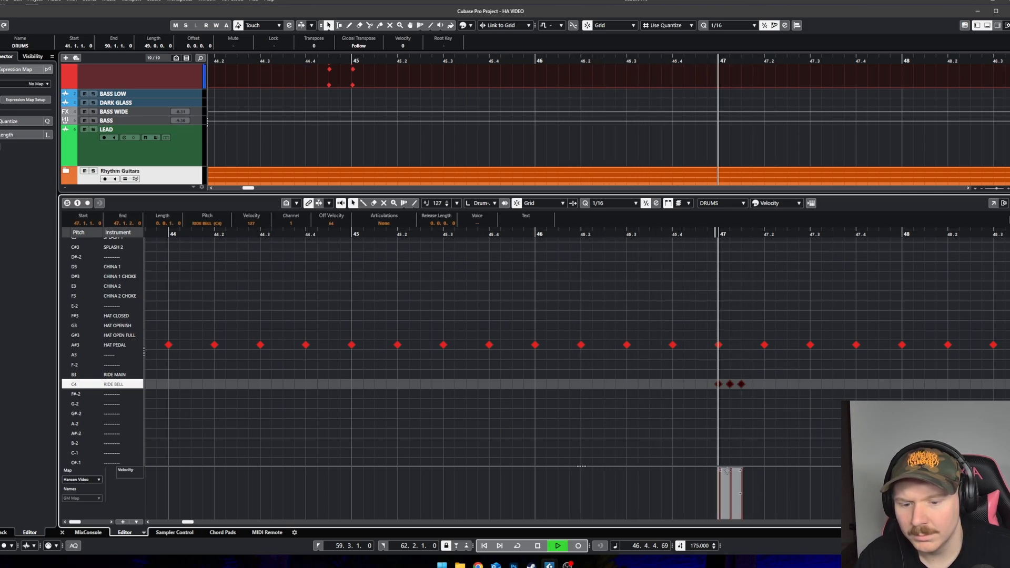
pyautogui.press('space')
pyautogui.press('space')
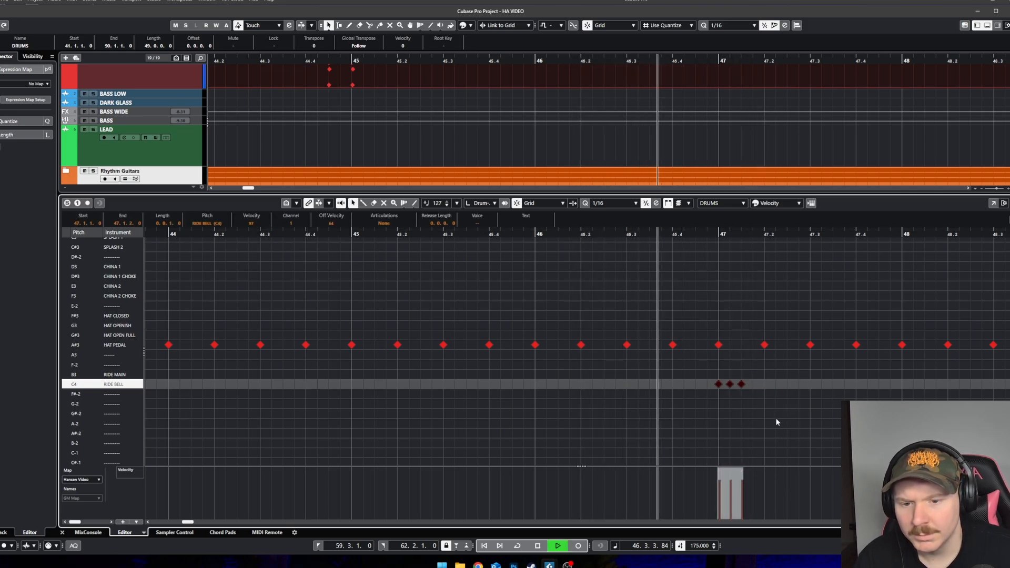
pyautogui.press('space')
# Step: Try the three RIDE BELL notes one beat earlier, at beat 4 of bar 46, and return them to bar 47
pyautogui.moveTo(676, 389); pyautogui.dragTo(676, 390)
pyautogui.press('space')
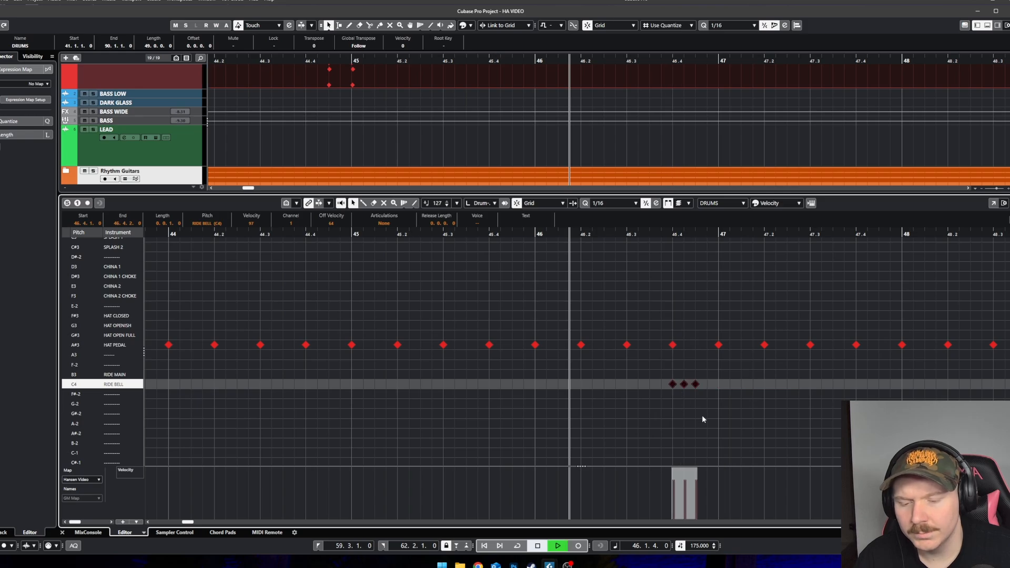
pyautogui.scroll(-2, 704, 414)
pyautogui.scroll(2, 730, 399)
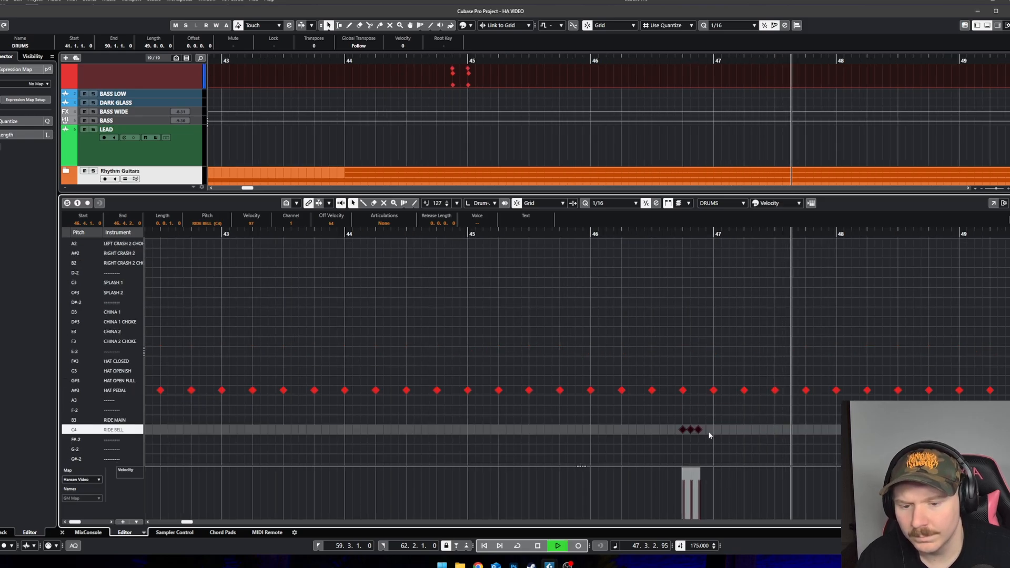
pyautogui.moveTo(700, 430); pyautogui.dragTo(731, 430)
pyautogui.press('space')
# Step: Copy the KICK, FT1 and FT2 hits at the start of bar 45 to beat 2 of bar 47 and play them back
pyautogui.press('space')
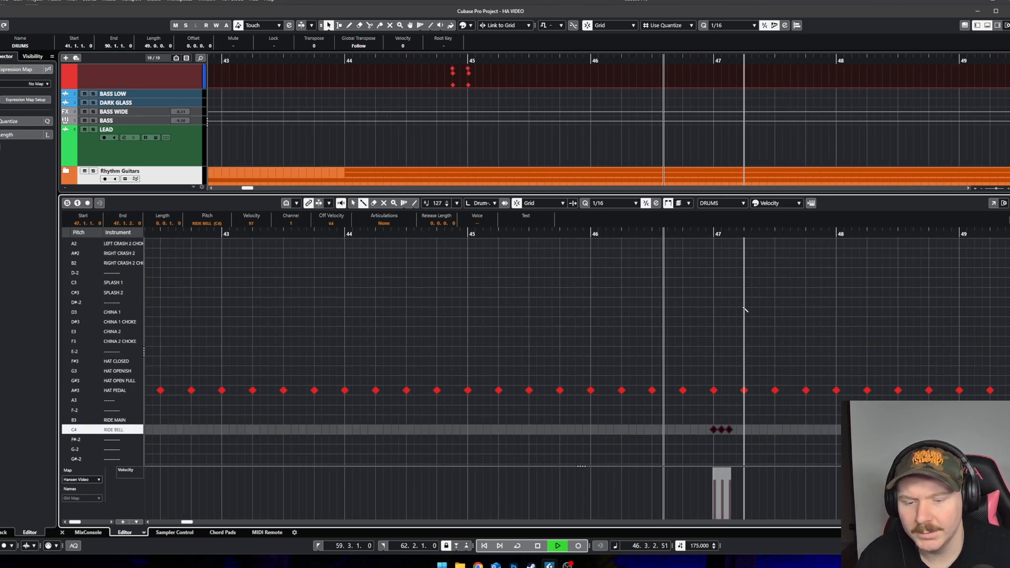
pyautogui.scroll(5, 742, 284)
pyautogui.press('8')
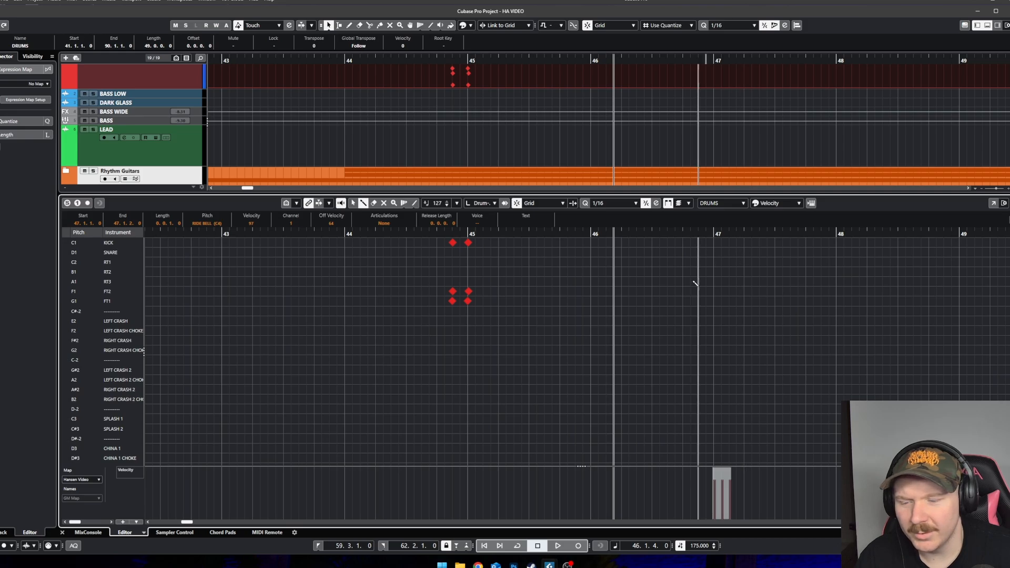
pyautogui.moveTo(496, 327); pyautogui.dragTo(462, 234)
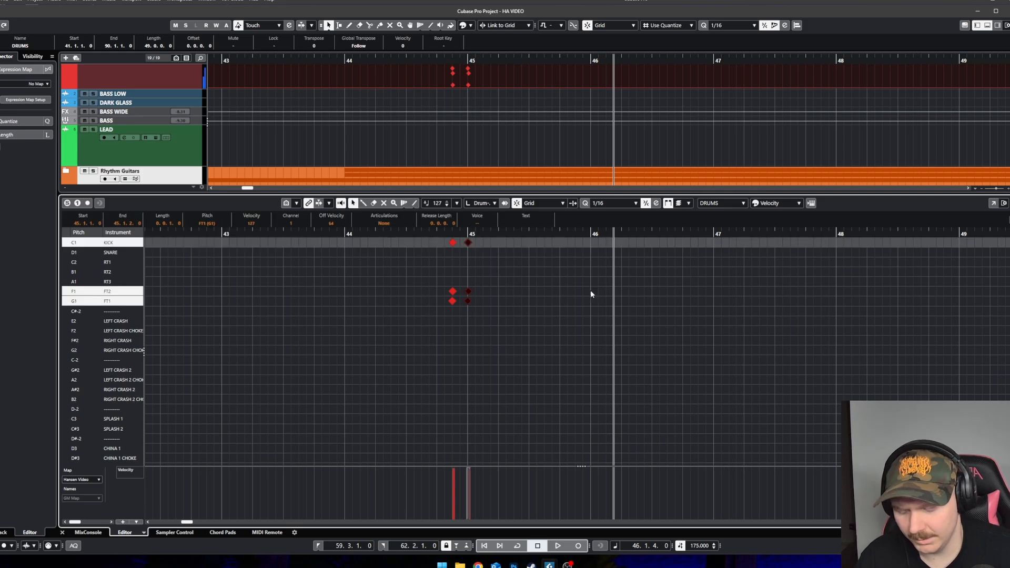
pyautogui.click(745, 234)
pyautogui.hotkey('ctrl', 'v')
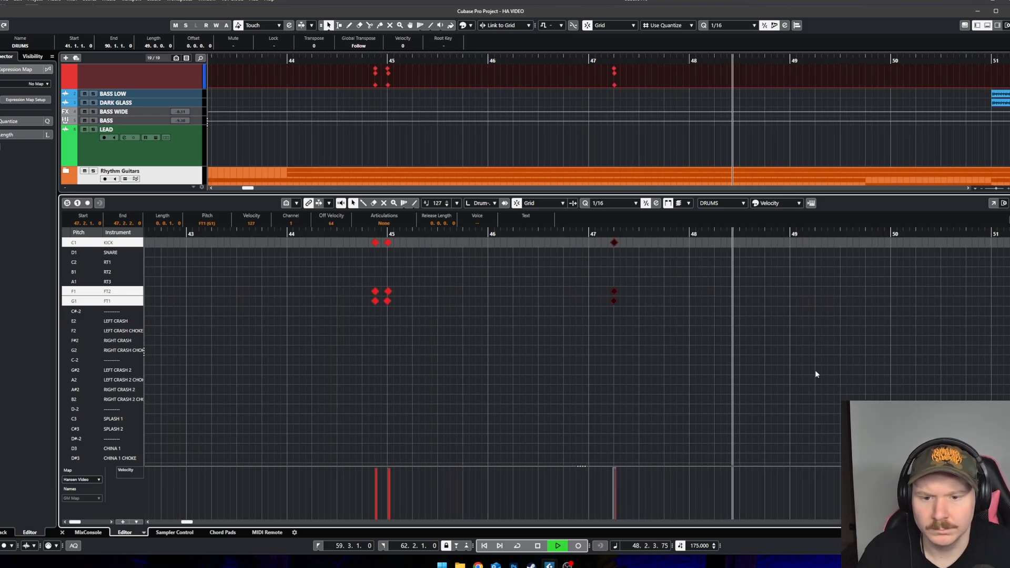
pyautogui.press('space')
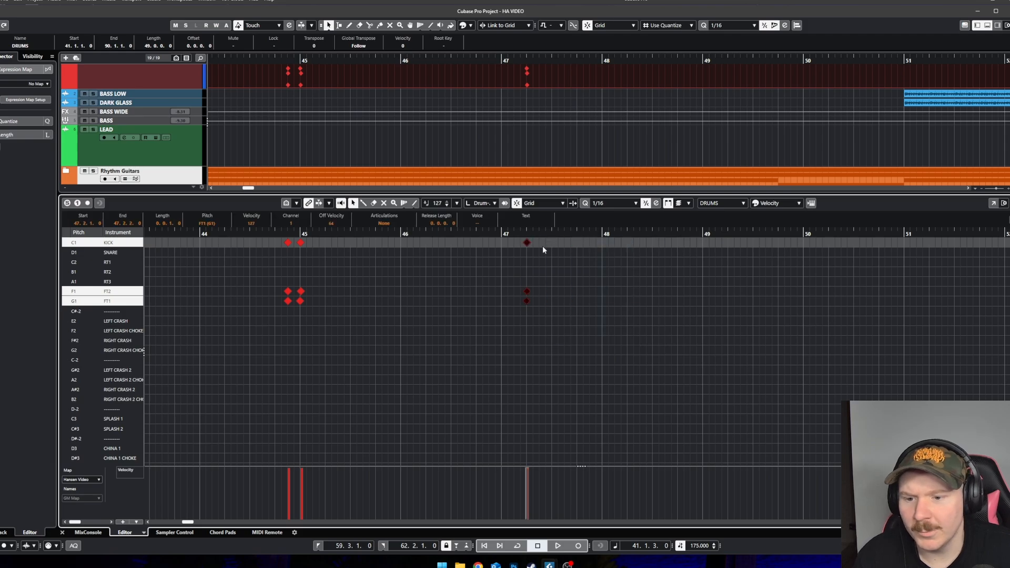
# Step: Paste the kick and floor tom hits at beat 4 of bar 48 and the start of bar 49, and play from beat 2 of bar 47
pyautogui.click(679, 234)
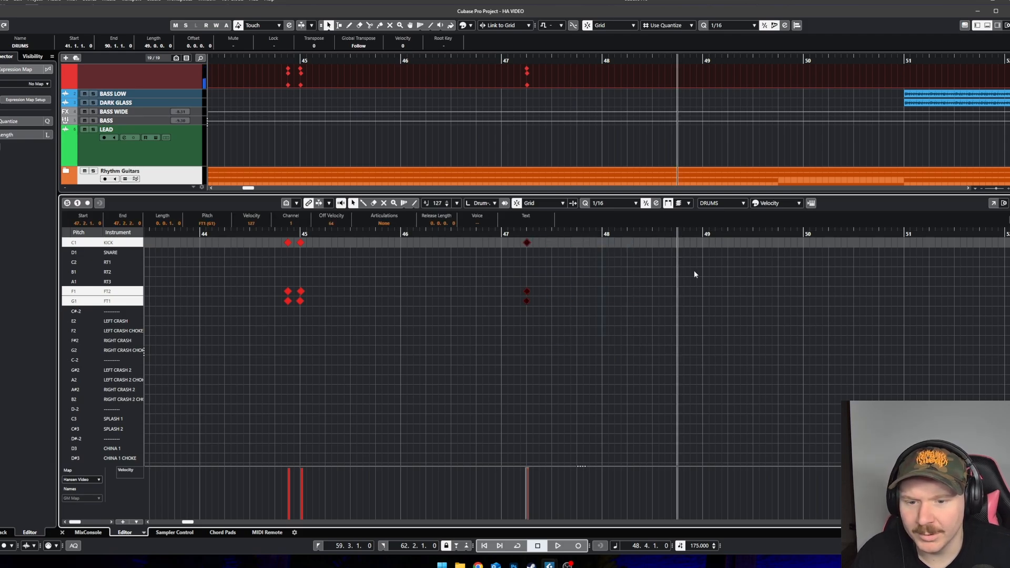
pyautogui.hotkey('ctrl', 'v')
pyautogui.click(703, 234)
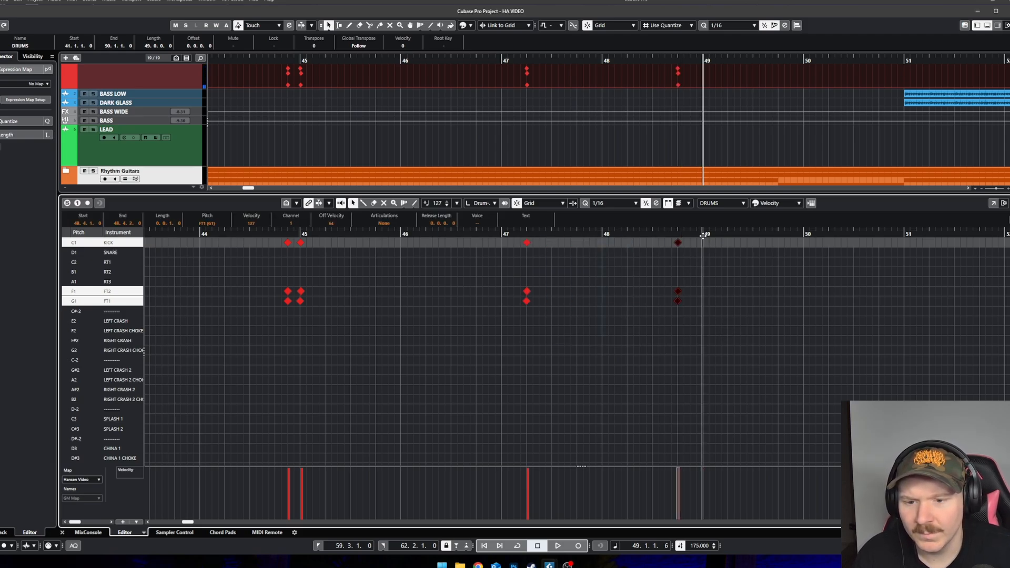
pyautogui.click(528, 232)
pyautogui.scroll(-8, 689, 364)
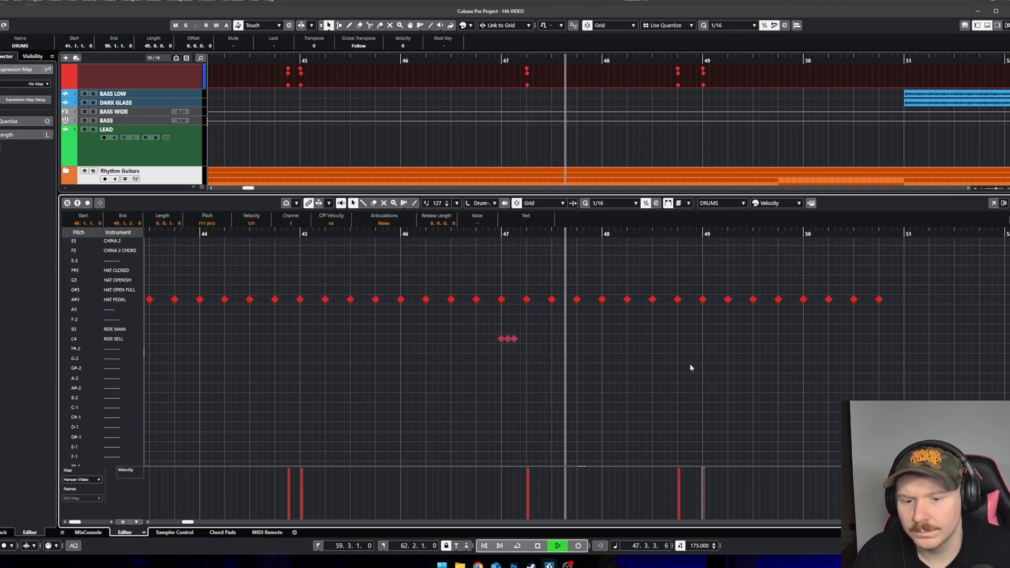
pyautogui.scroll(3, 690, 365)
pyautogui.scroll(5, 692, 368)
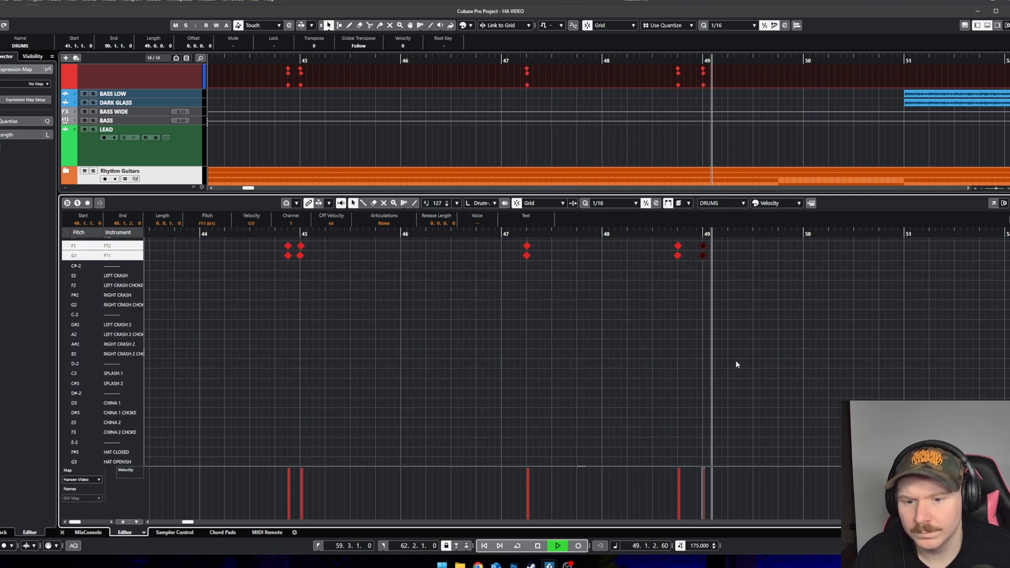
pyautogui.press('space')
# Step: Move the FT1 and FT2 notes on beat 4 of bar 48 an eighth note later to 48.4.3 and play the passage
pyautogui.moveTo(737, 289); pyautogui.dragTo(693, 255)
pyautogui.click(693, 299)
pyautogui.scroll(3, 689, 294)
pyautogui.press('space')
pyautogui.scroll(-8, 678, 317)
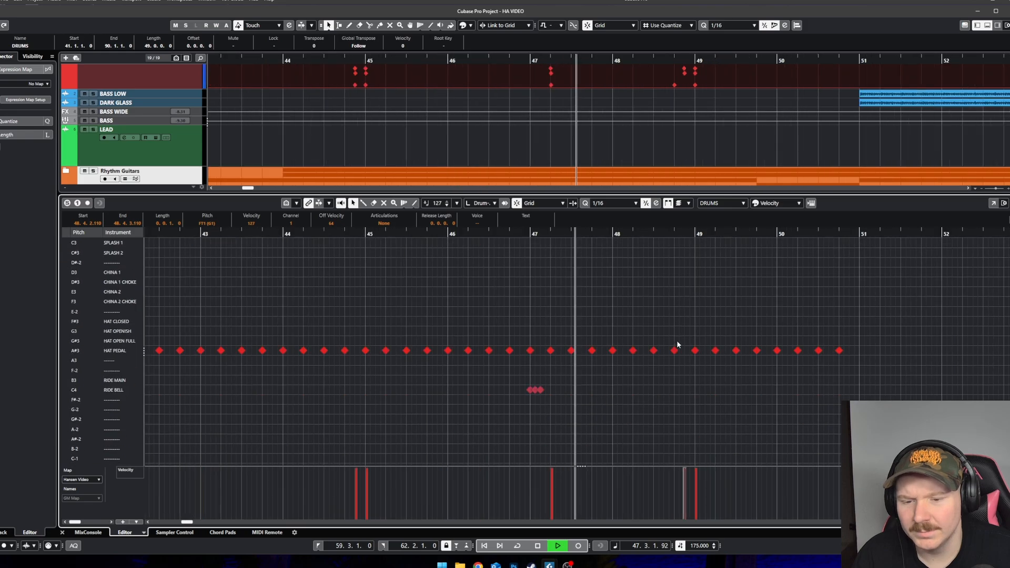
pyautogui.scroll(3, 688, 351)
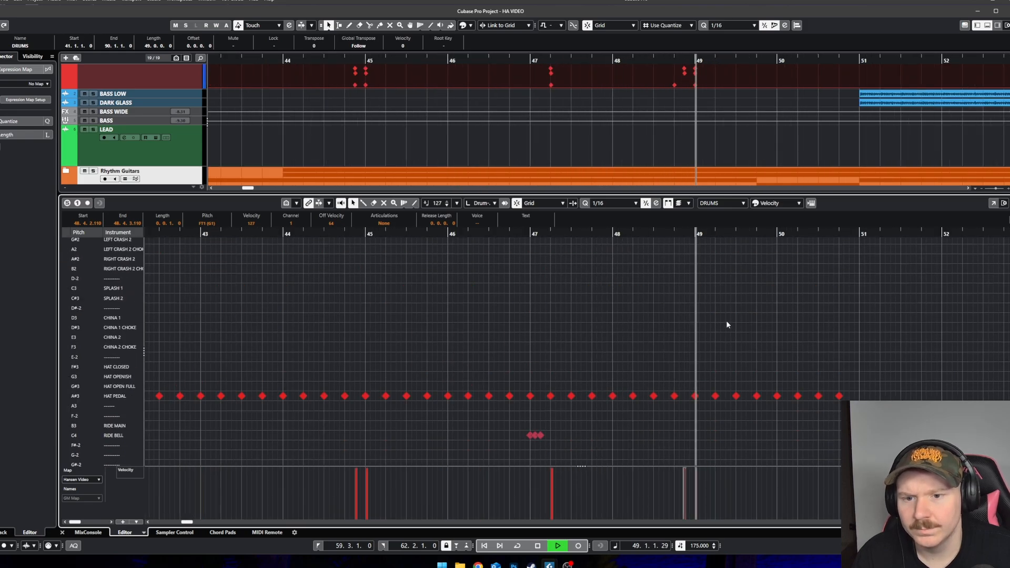
pyautogui.scroll(4, 729, 326)
pyautogui.press('space')
# Step: Move the KICK note on beat 4 of bar 48 to 48.4.3 in line with the floor toms, and play up to bar 51
pyautogui.click(675, 242)
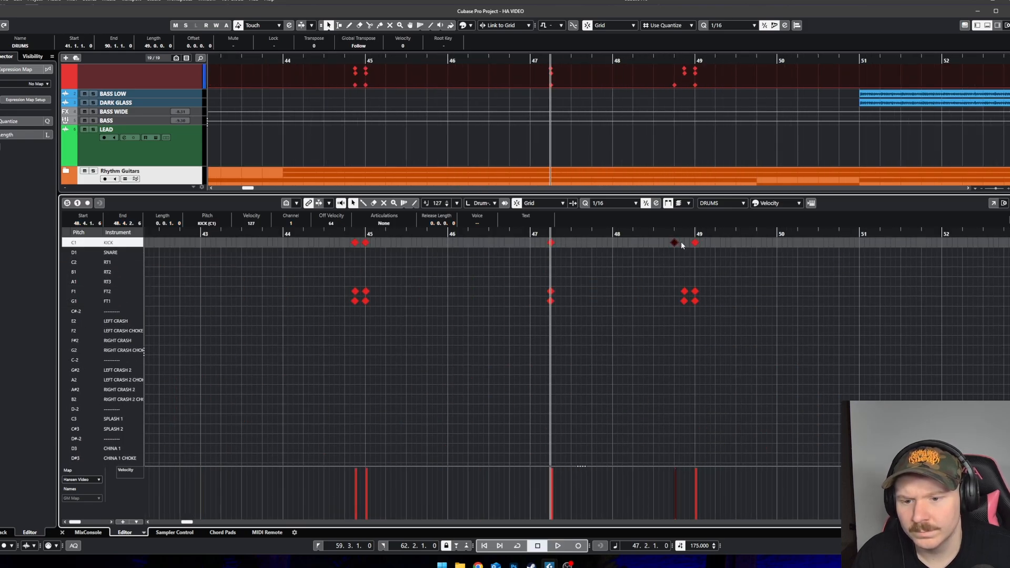
pyautogui.press('space')
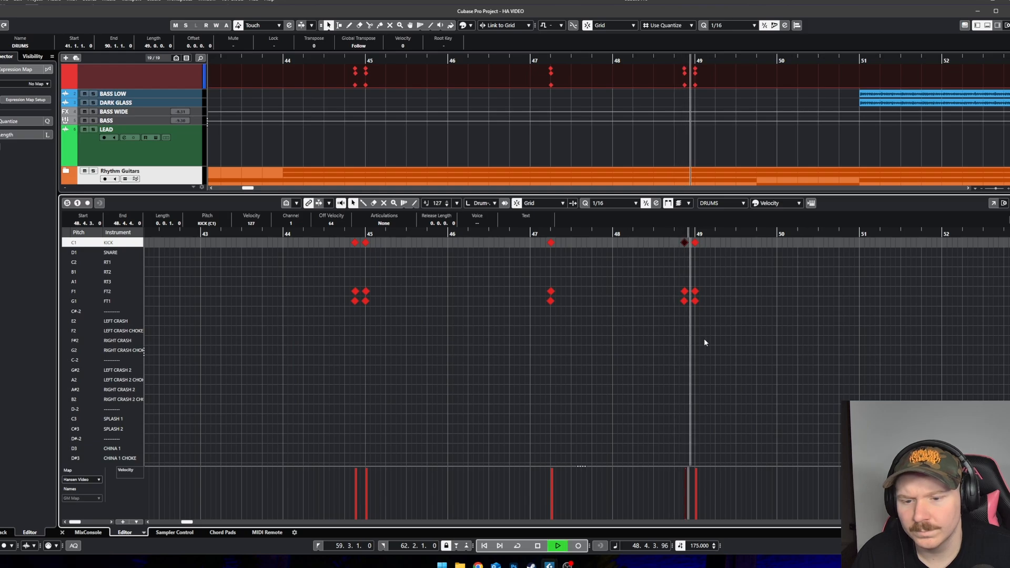
pyautogui.scroll(-5, 737, 345)
pyautogui.scroll(-3, 739, 349)
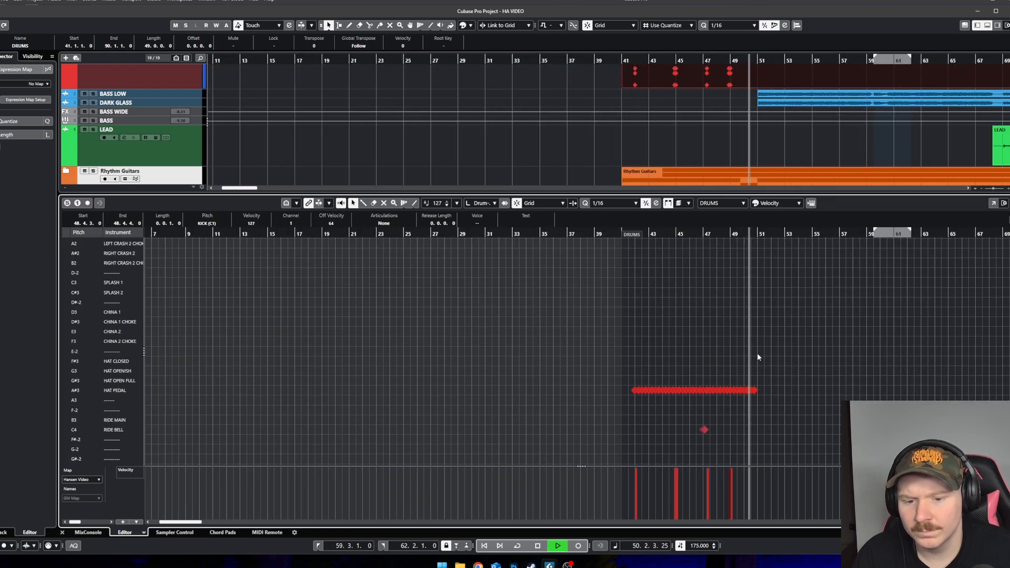
pyautogui.scroll(6, 768, 360)
pyautogui.press('space')
# Step: Play back the drum pattern from beat 3 of bar 40
pyautogui.rightClick(634, 391)
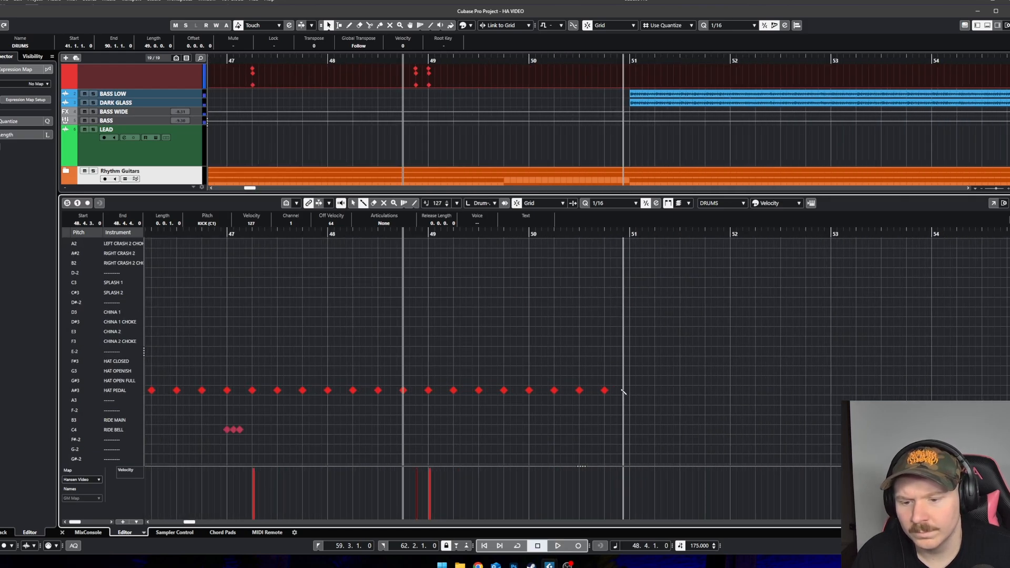
pyautogui.scroll(-3, 645, 377)
pyautogui.moveTo(307, 236); pyautogui.dragTo(257, 235)
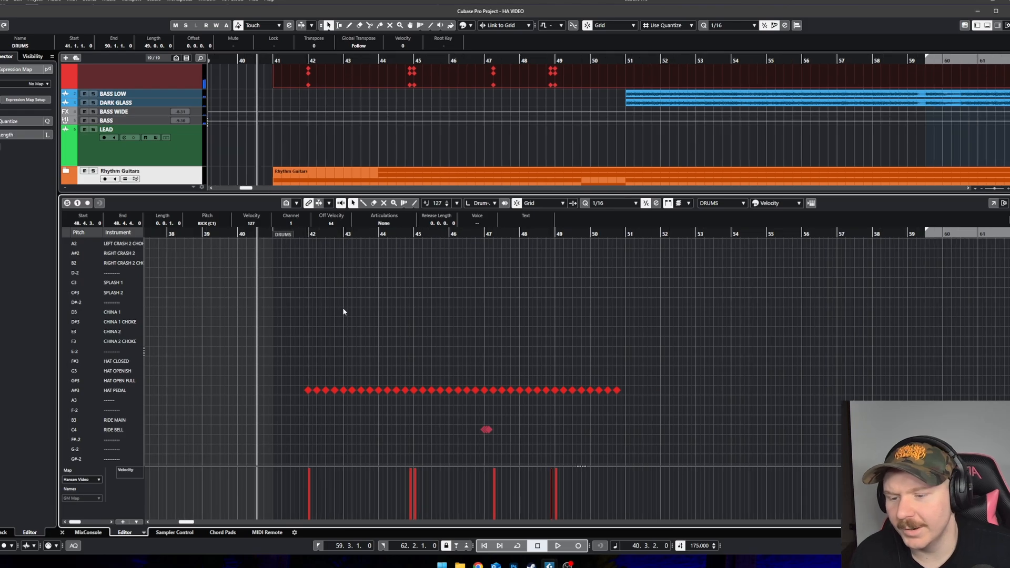
pyautogui.scroll(5, 347, 311)
pyautogui.press('space')
pyautogui.scroll(2, 388, 339)
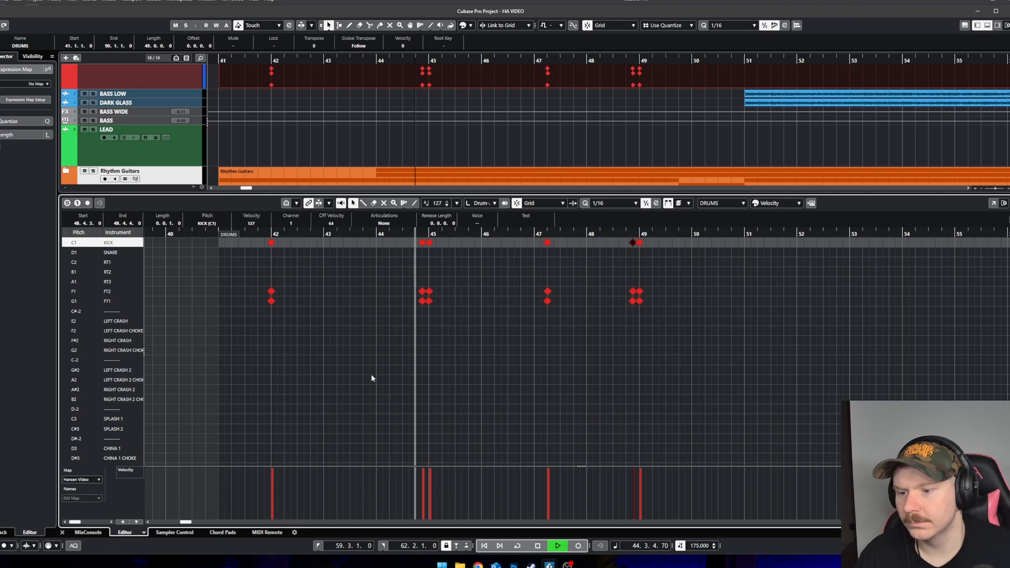
pyautogui.press('space')
# Step: Place a KICK note on beat 2 of bar 43 and a SNARE note an eighth note after it
pyautogui.press('h')
pyautogui.press('h')
pyautogui.rightClick(348, 297)
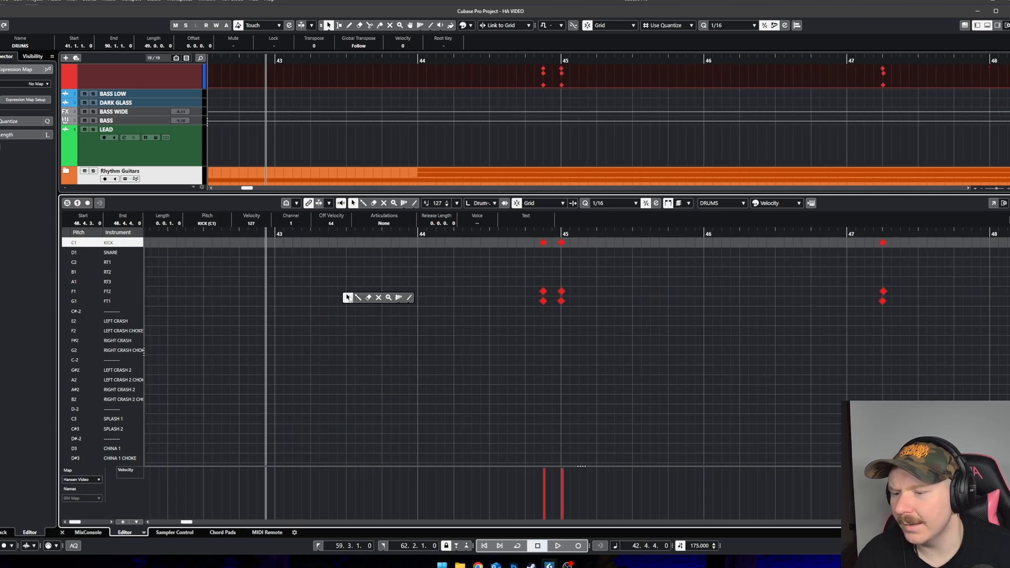
pyautogui.press('h')
pyautogui.click(293, 253)
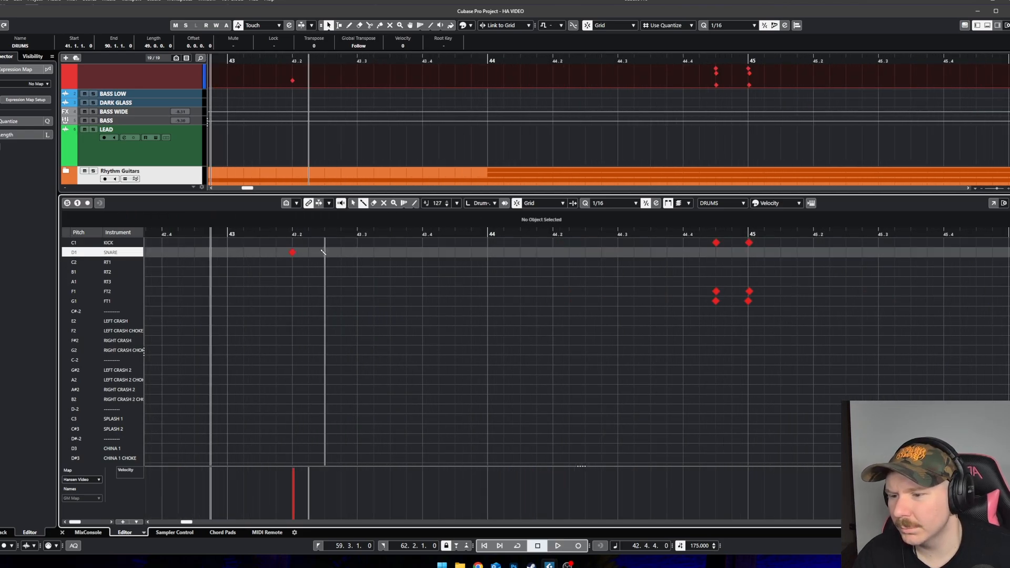
pyautogui.click(294, 243)
pyautogui.click(326, 252)
# Step: Switch back to object selection and play the new kick and snare pair in bar 43 with the guitars
pyautogui.press('g')
pyautogui.press('g')
pyautogui.press('1')
pyautogui.press('space')
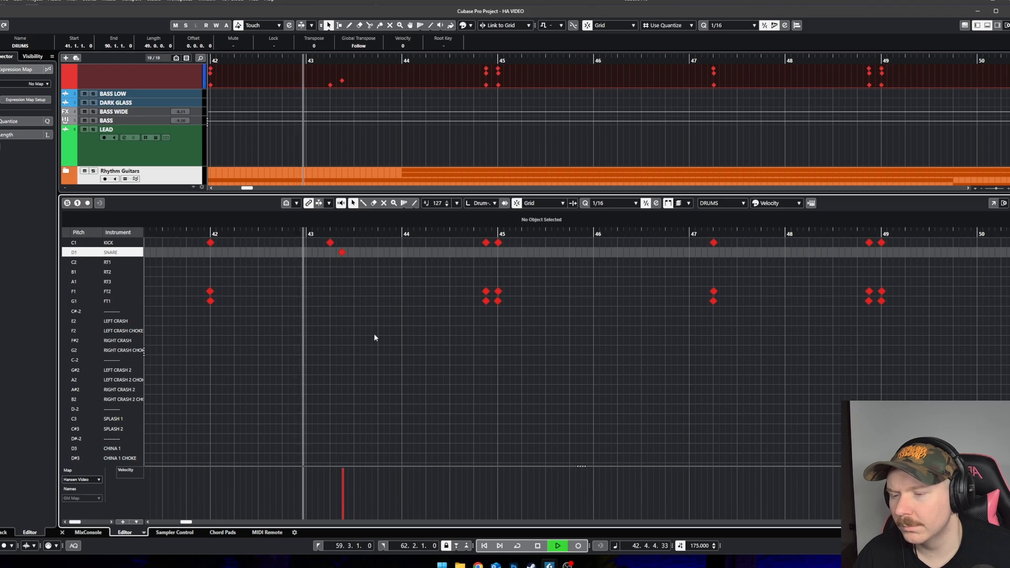
pyautogui.moveTo(232, 233); pyautogui.dragTo(147, 234)
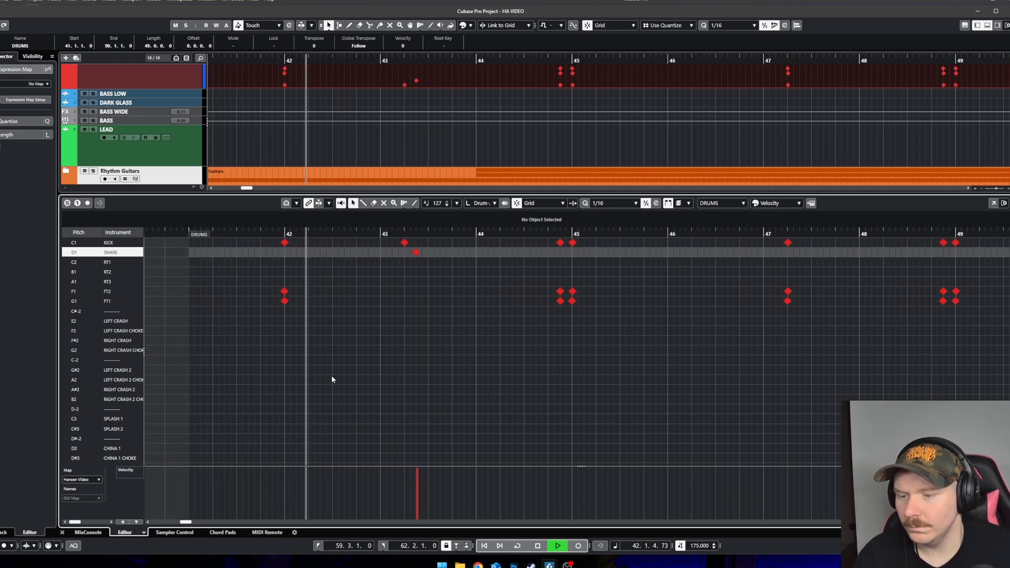
pyautogui.press('space')
# Step: Try the kick and snare pair with the kick on beat 3 of bar 43 and play it back
pyautogui.moveTo(440, 268); pyautogui.dragTo(440, 248)
pyautogui.press('space')
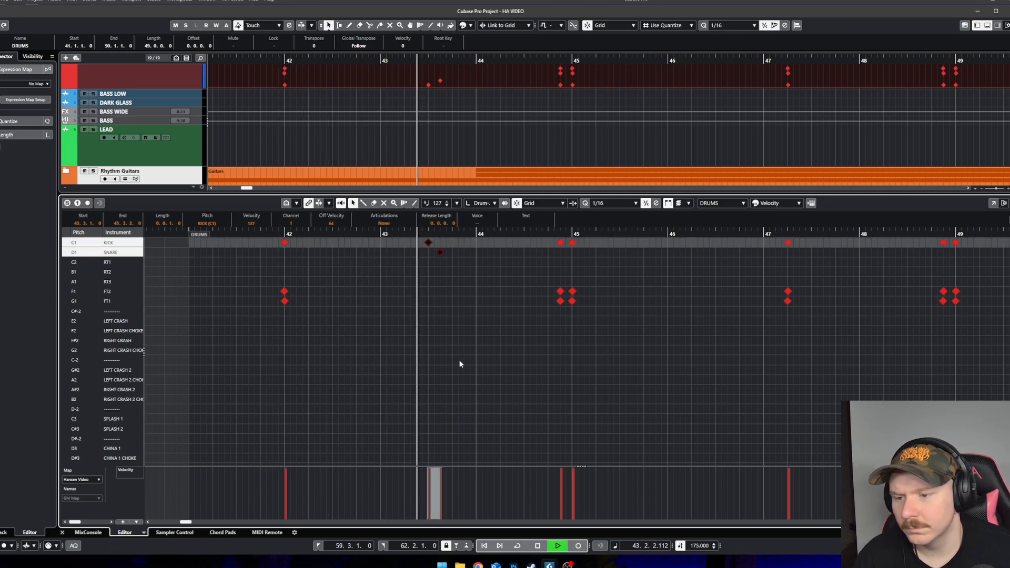
pyautogui.press('space')
# Step: Move the pair so the kick falls at 43.4.3 and the snare on the start of bar 44, and play it back
pyautogui.moveTo(465, 249); pyautogui.dragTo(465, 249)
pyautogui.click(463, 318)
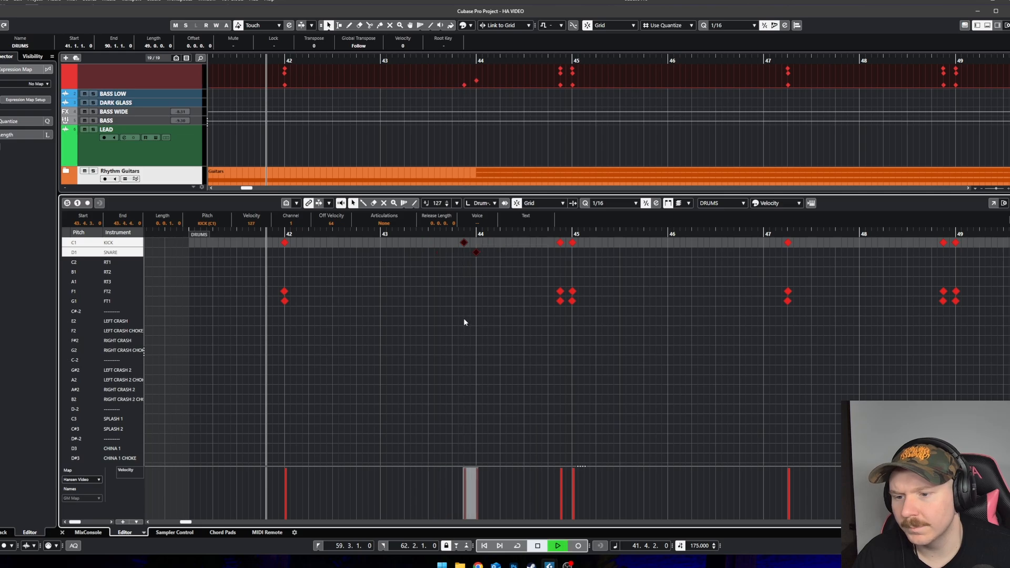
pyautogui.press('space')
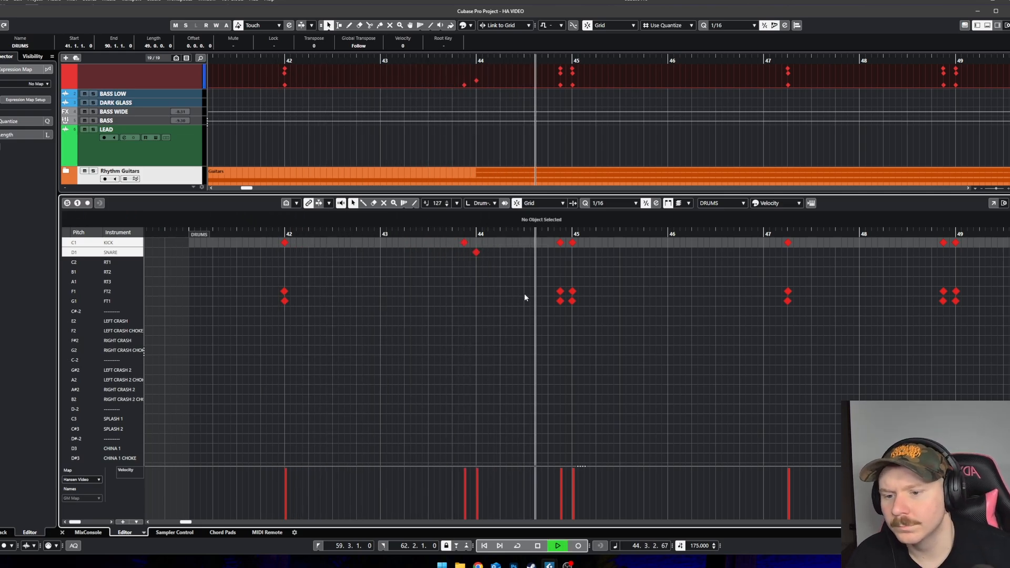
# Step: Try the kick and snare pair two bars later, with the kick at 45.4.3 and the snare at bar 46, and play it back
pyautogui.moveTo(517, 274); pyautogui.dragTo(461, 238)
pyautogui.press('space')
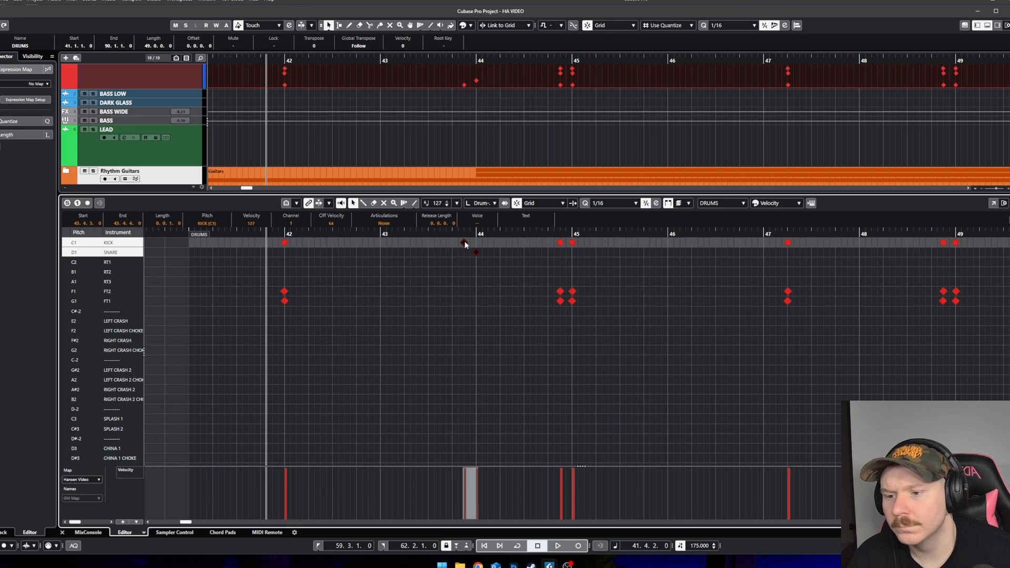
pyautogui.moveTo(577, 254); pyautogui.dragTo(642, 233)
pyautogui.click(621, 233)
pyautogui.press('space')
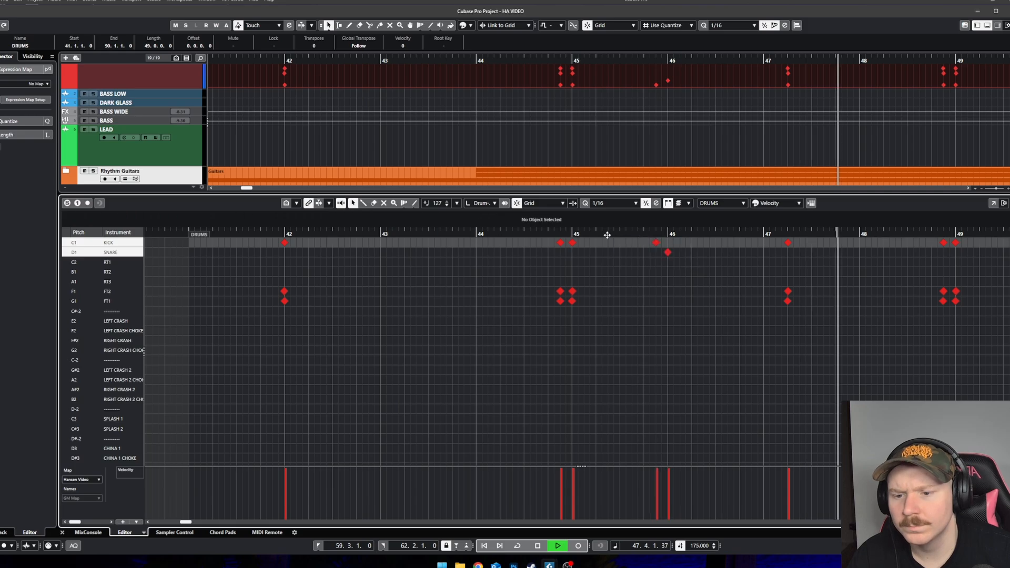
pyautogui.moveTo(542, 233); pyautogui.dragTo(381, 234)
pyautogui.click(440, 234)
pyautogui.scroll(-2, 563, 314)
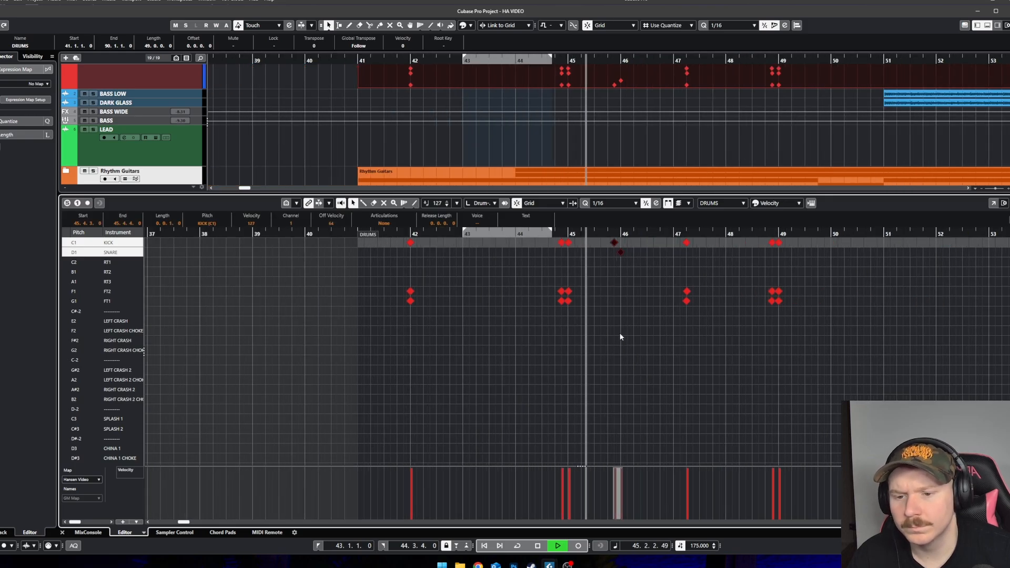
# Step: Try the pair with the kick on the start of bar 46, and return it to 43.4.3 with the snare on bar 44
pyautogui.moveTo(633, 267); pyautogui.dragTo(601, 236)
pyautogui.press('space')
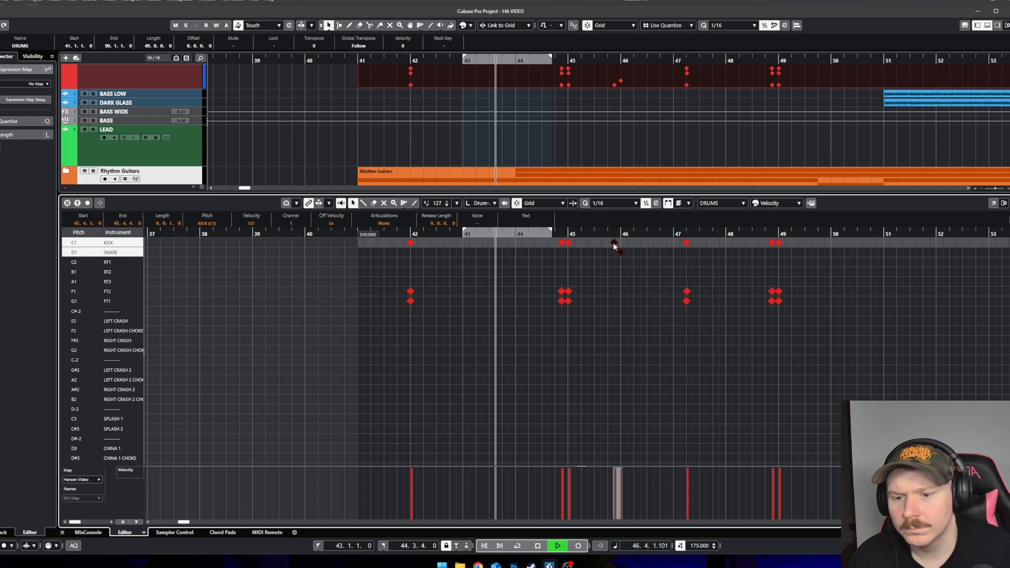
pyautogui.scroll(2, 634, 322)
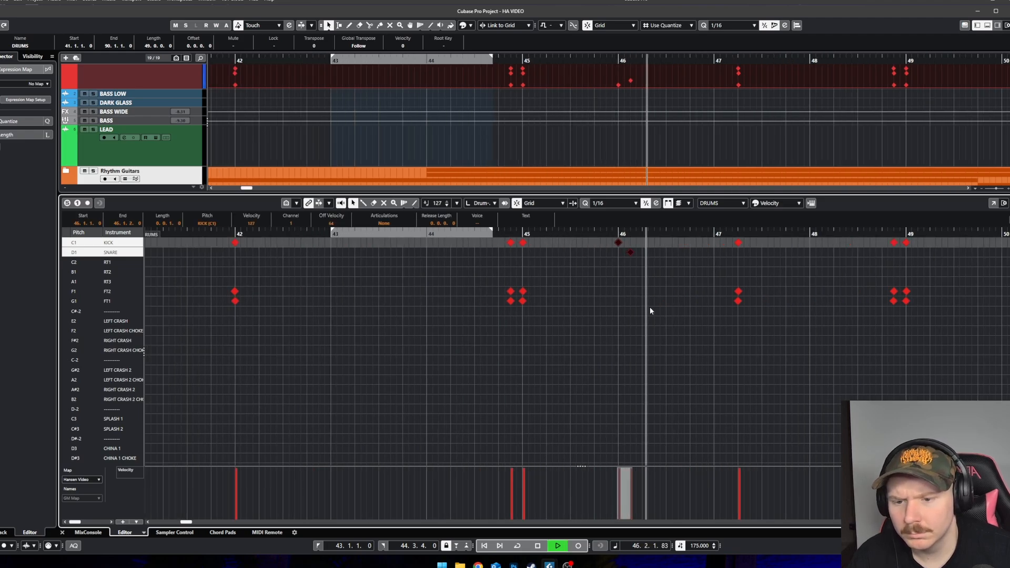
pyautogui.press('space')
pyautogui.scroll(-2, 573, 268)
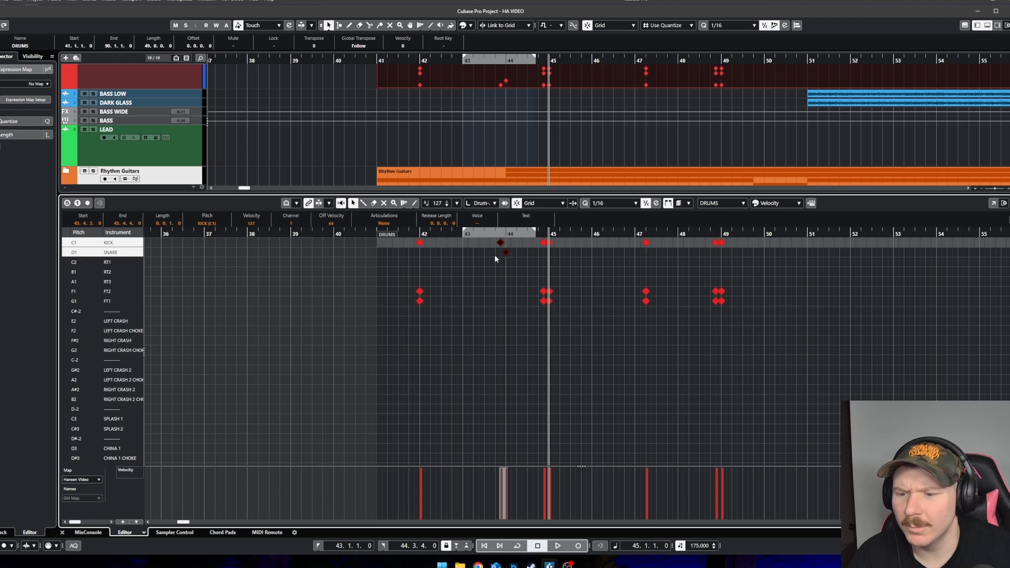
# Step: Play the drum part from around the start of bar 41 to check the kick and snare leading into bar 44
pyautogui.click(343, 234)
pyautogui.scroll(3, 527, 324)
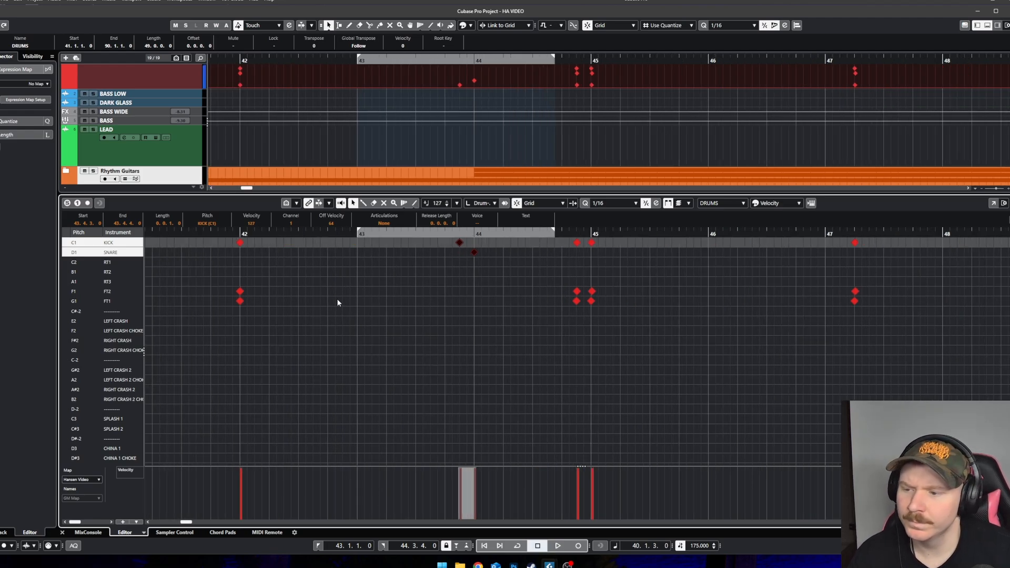
pyautogui.scroll(-2, 339, 302)
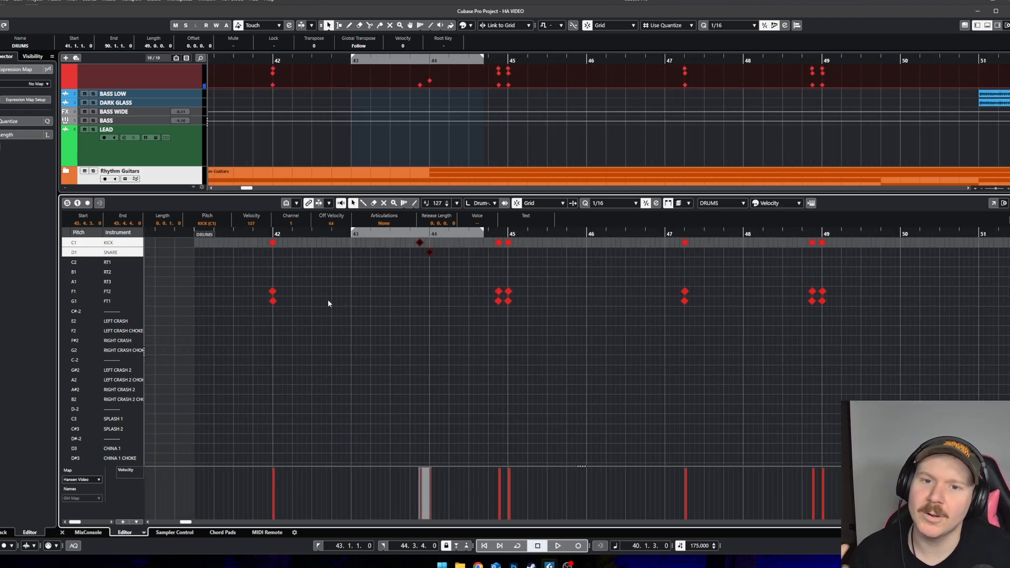
pyautogui.hscroll(-2, 305, 298)
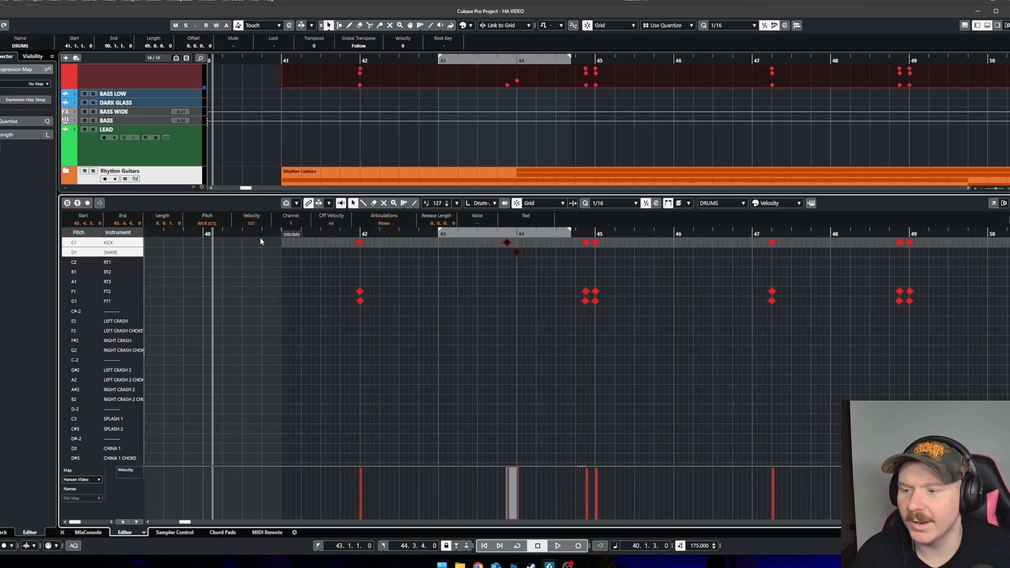
pyautogui.click(276, 236)
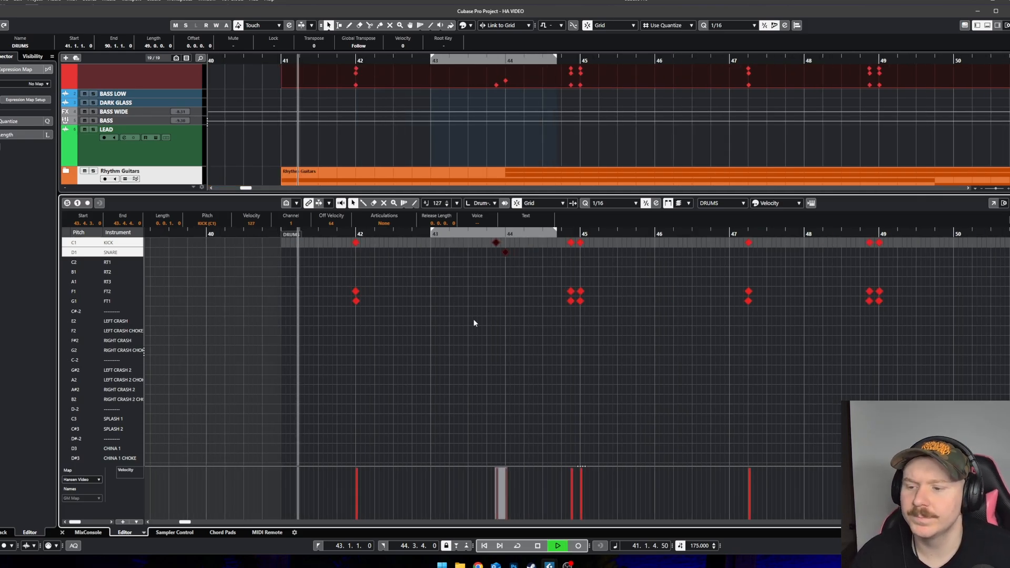
pyautogui.scroll(1, 501, 321)
pyautogui.scroll(1, 502, 322)
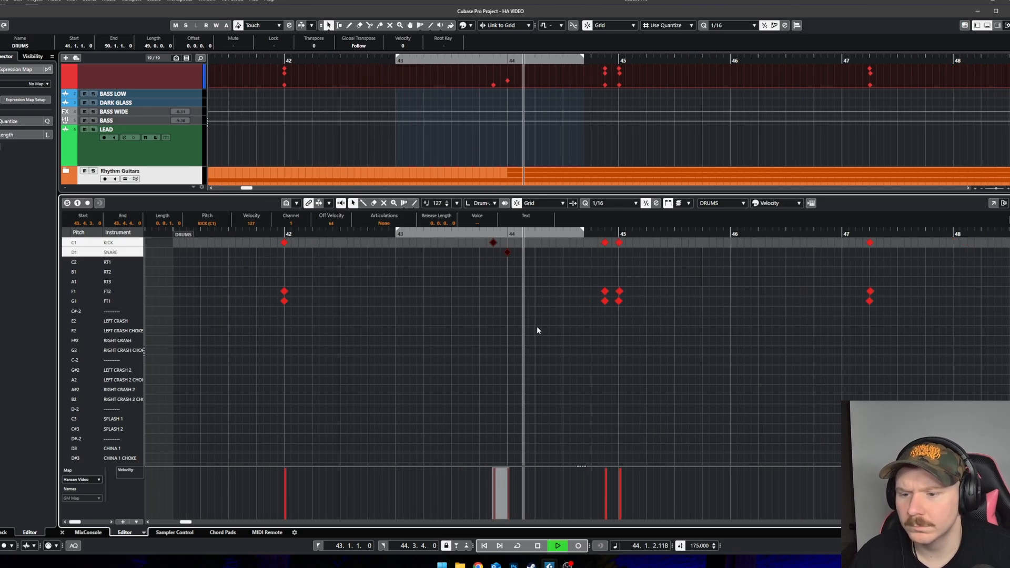
# Step: Move the kick and snare pair so the kick falls at 47.4.3 and the snare on the start of bar 48, and play it back
pyautogui.moveTo(528, 299); pyautogui.dragTo(488, 239)
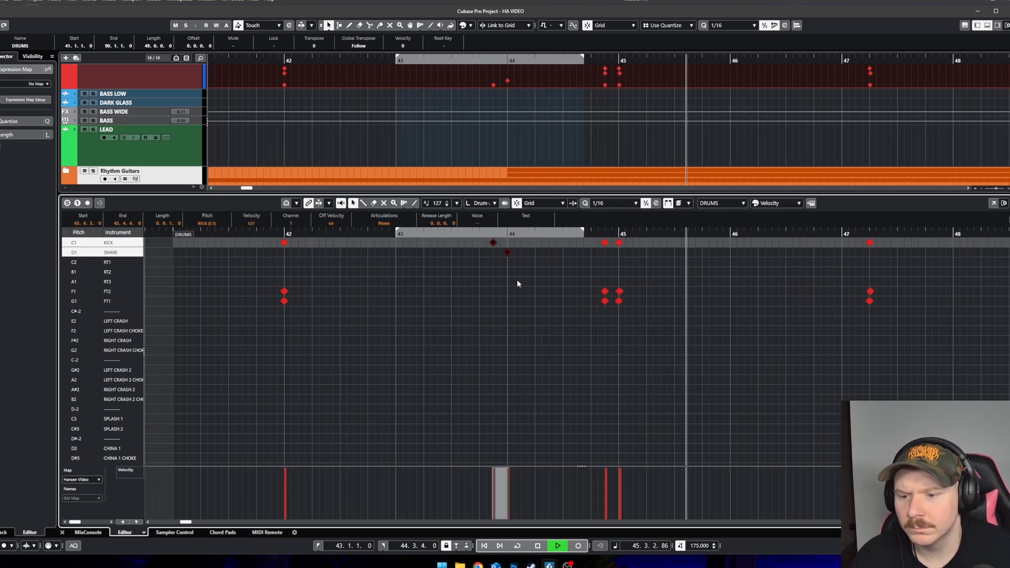
pyautogui.press('Delete')
pyautogui.scroll(1, 567, 307)
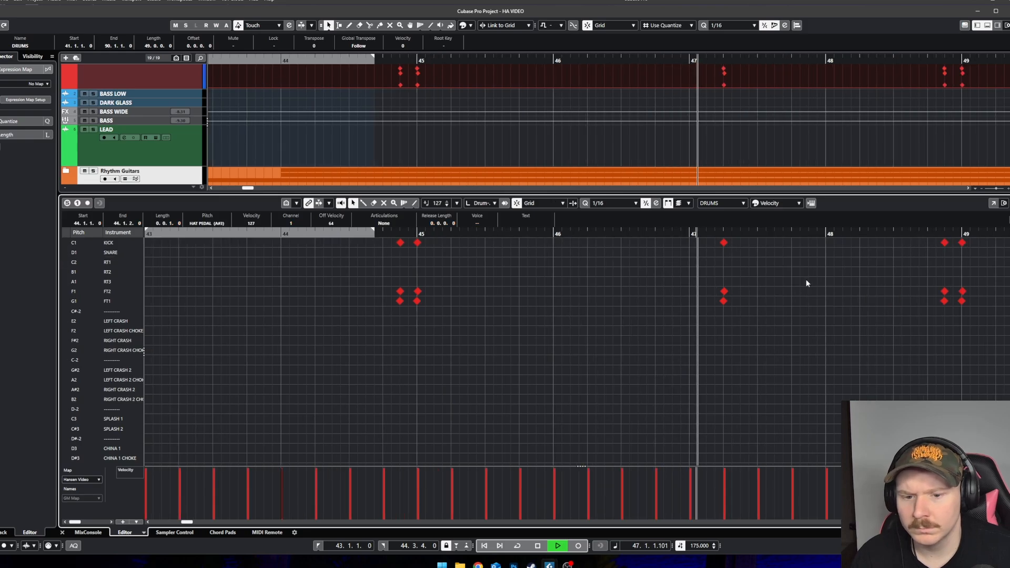
pyautogui.click(811, 235)
pyautogui.hotkey('ctrl', 'v')
pyautogui.press('space')
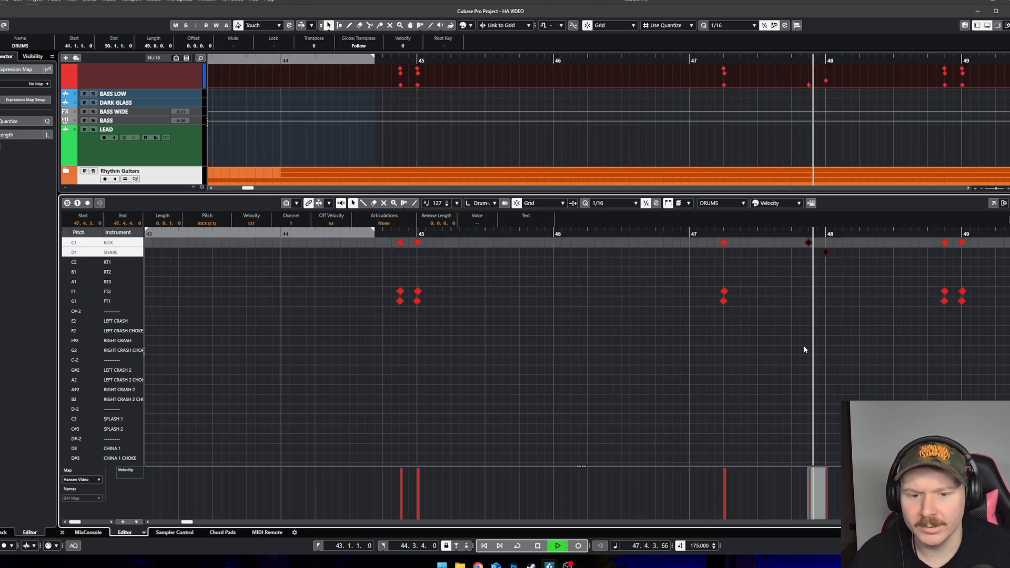
pyautogui.scroll(-2, 806, 344)
pyautogui.scroll(-3, 710, 339)
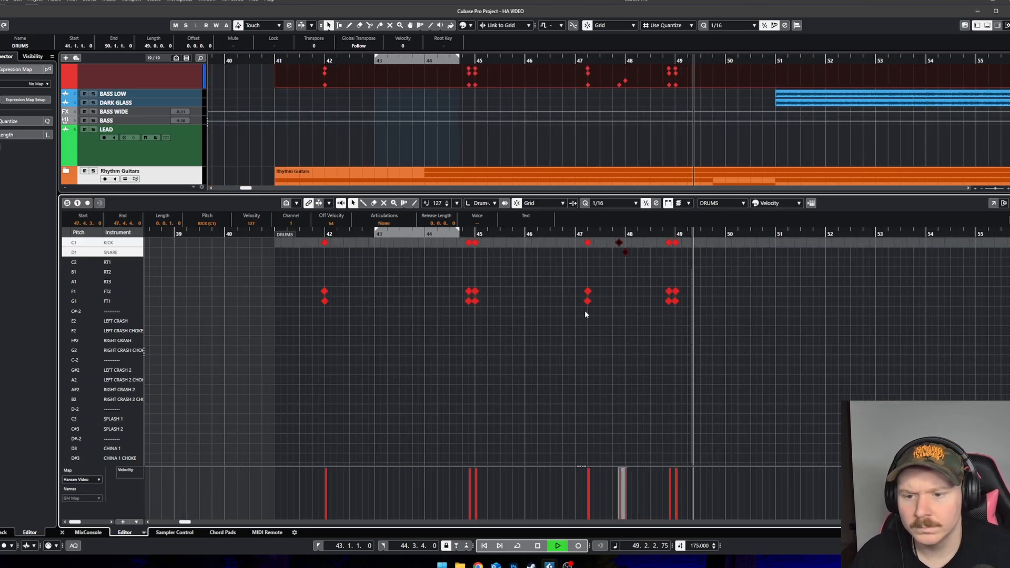
pyautogui.click(255, 234)
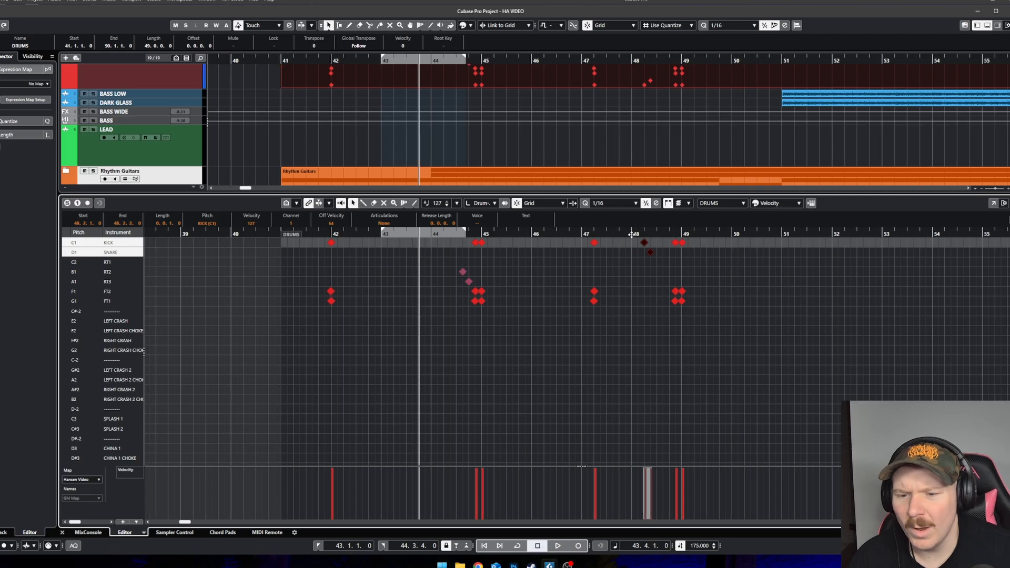
# Step: Play the drum part through to bar 49 to check the kick and snare hits early in bar 48
pyautogui.click(615, 234)
pyautogui.scroll(1, 648, 291)
pyautogui.press('space')
pyautogui.scroll(2, 649, 287)
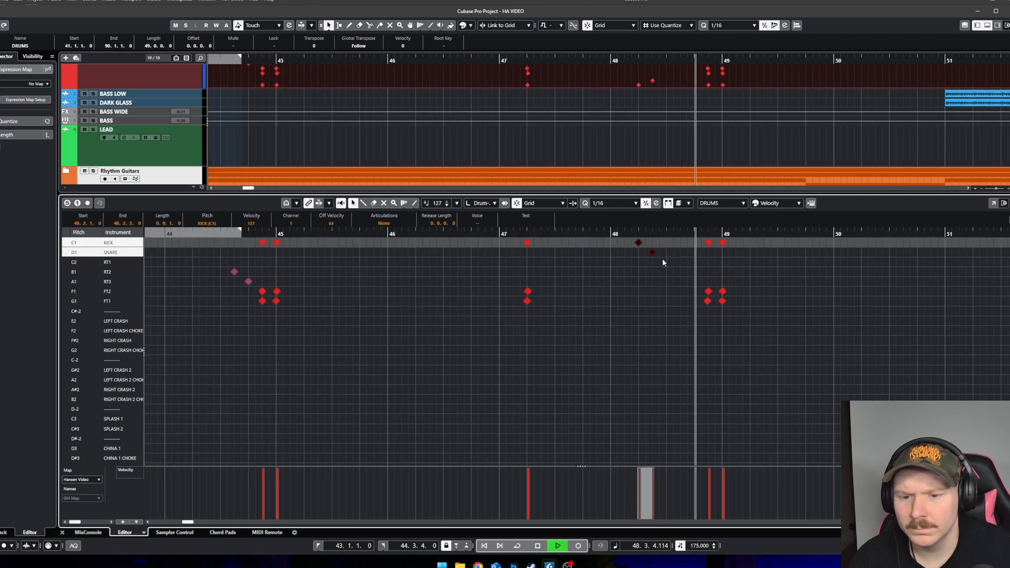
pyautogui.moveTo(370, 234); pyautogui.dragTo(148, 232)
pyautogui.scroll(-5, 472, 297)
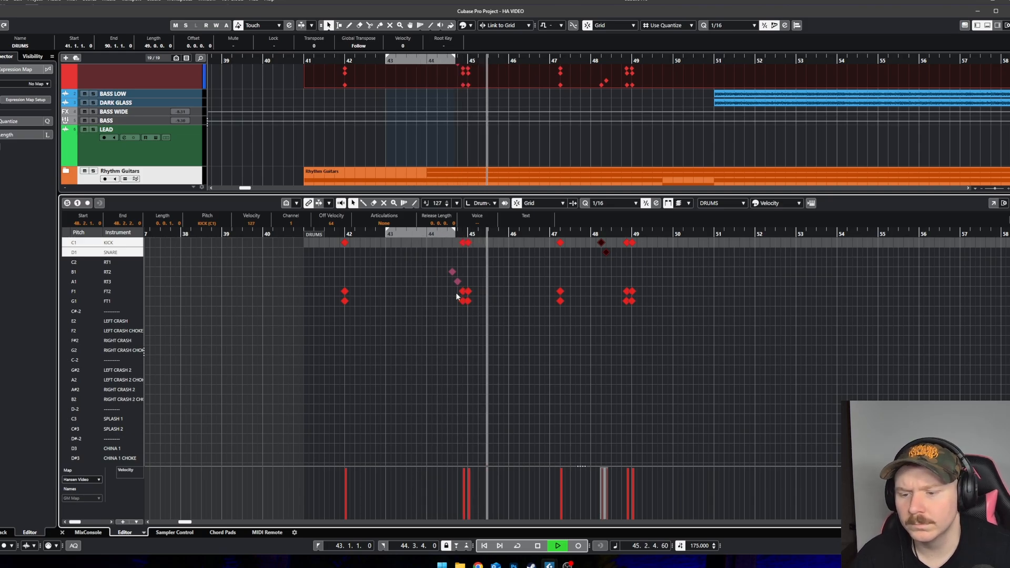
pyautogui.scroll(2, 439, 273)
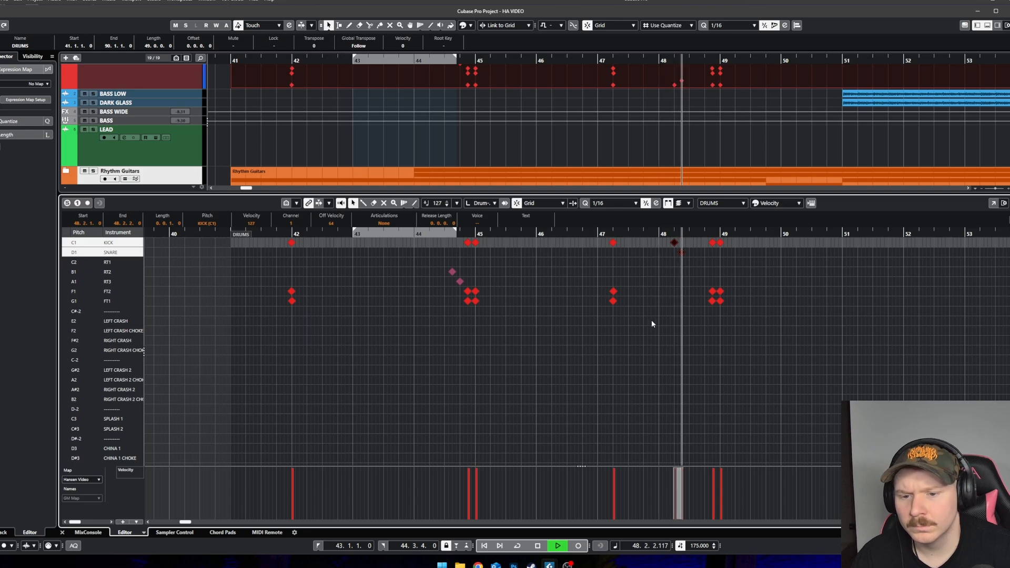
pyautogui.click(689, 276)
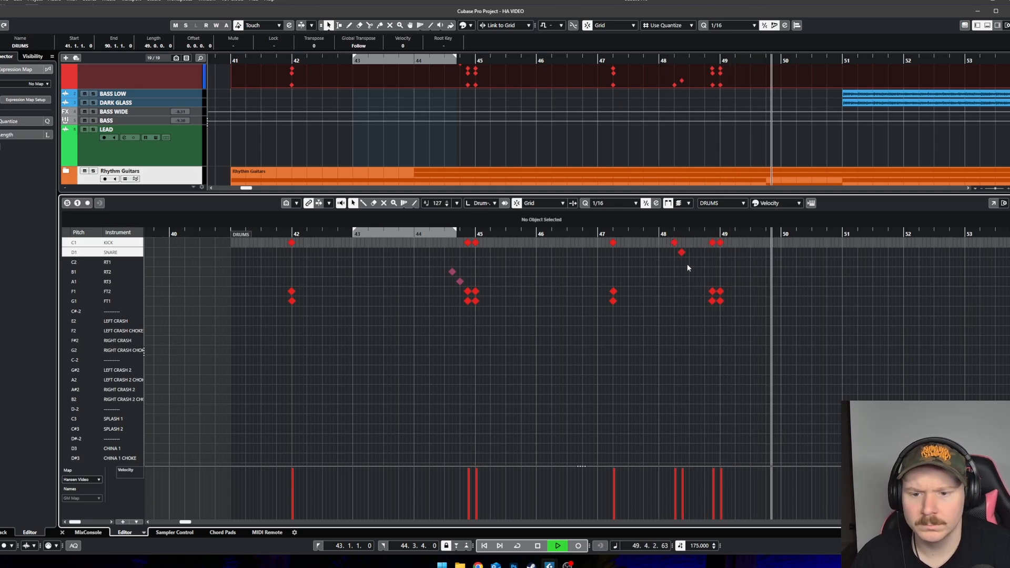
# Step: Play from 48.4.1 to check the tom hits around bar 49 and the passage leading towards bar 51
pyautogui.scroll(2, 686, 263)
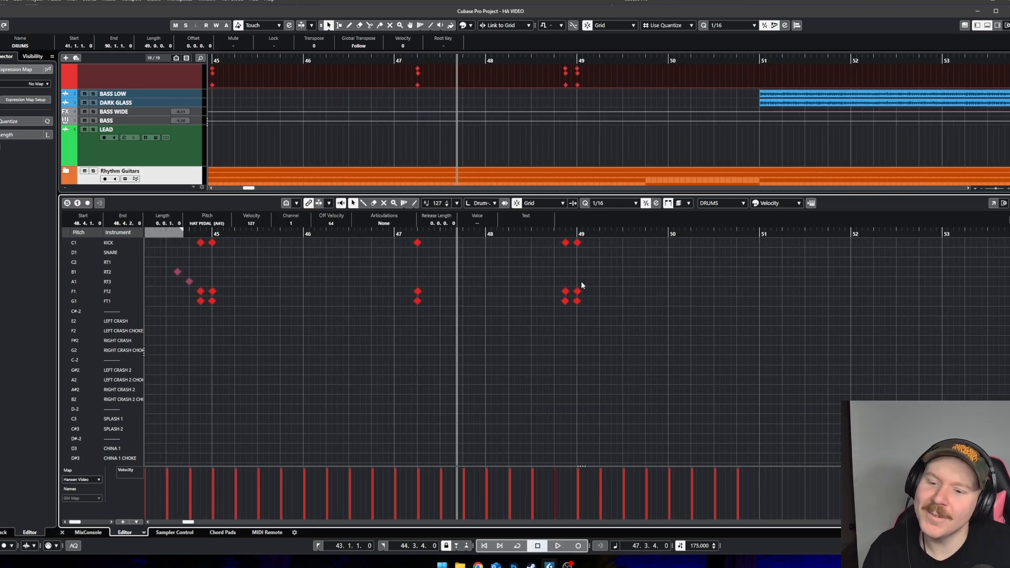
pyautogui.click(556, 229)
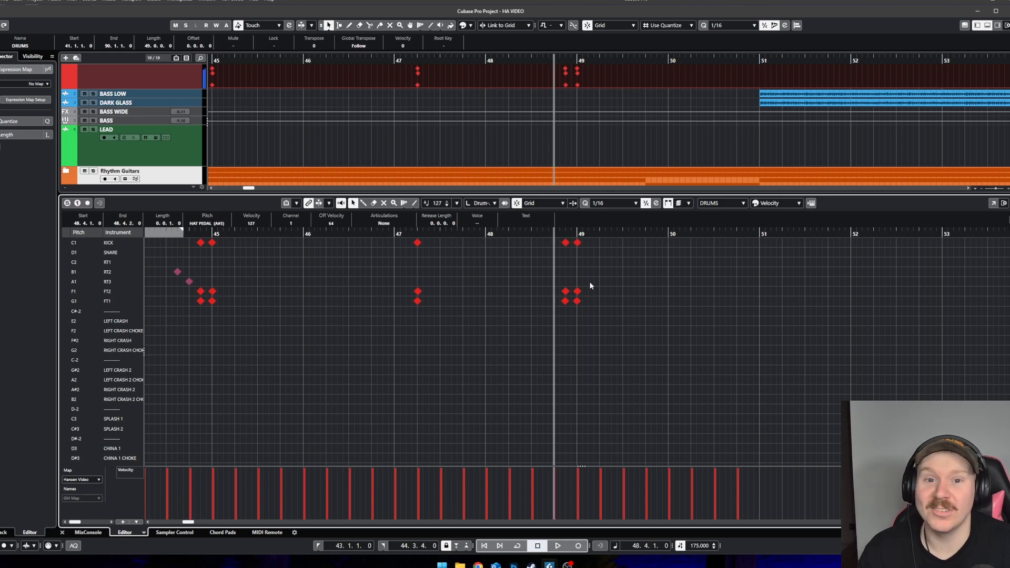
pyautogui.press('space')
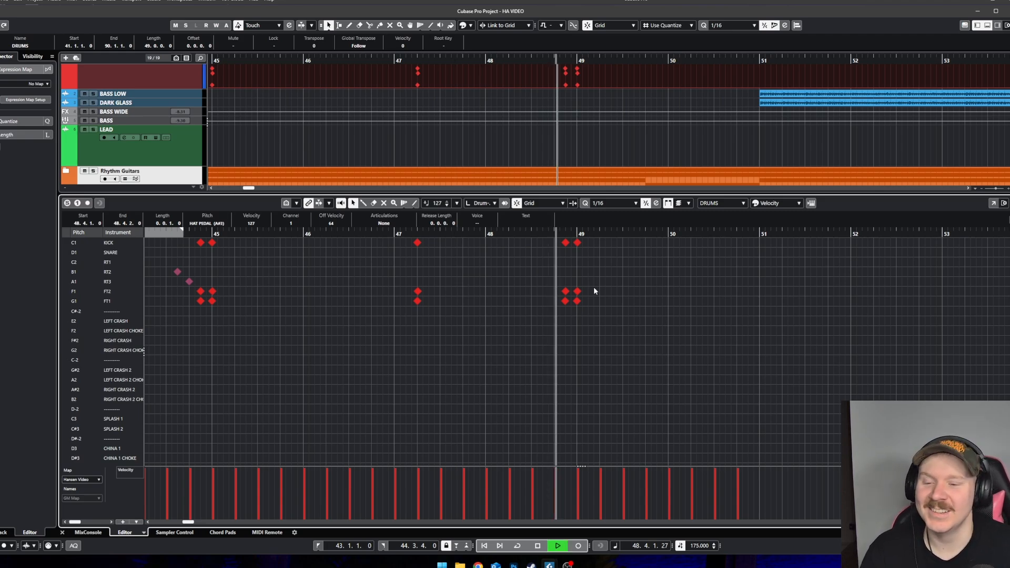
pyautogui.scroll(-2, 648, 332)
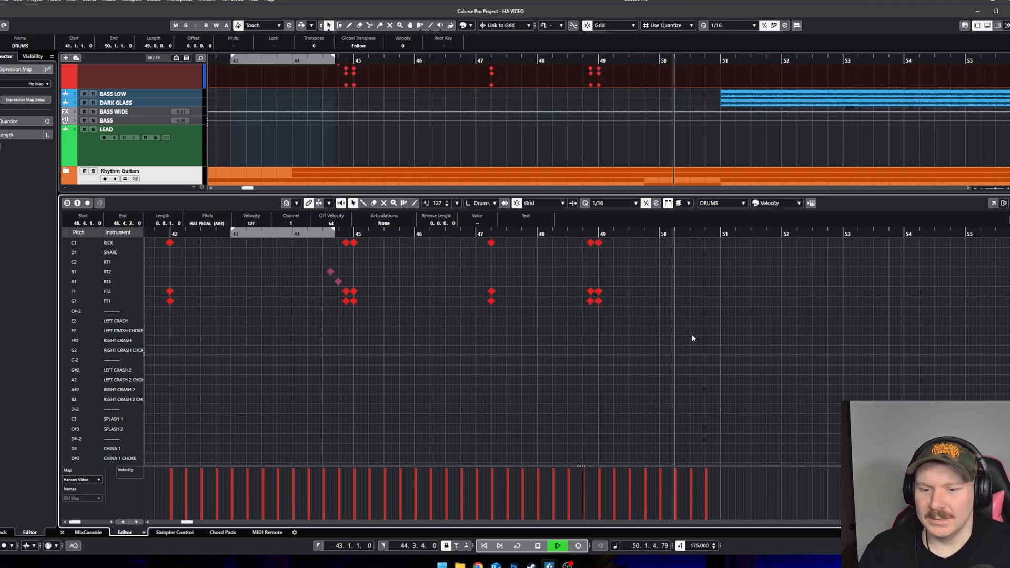
pyautogui.press('space')
# Step: Add a kick, a left crash 2 and a right crash 2 hit on the start of bar 51
pyautogui.click(634, 232)
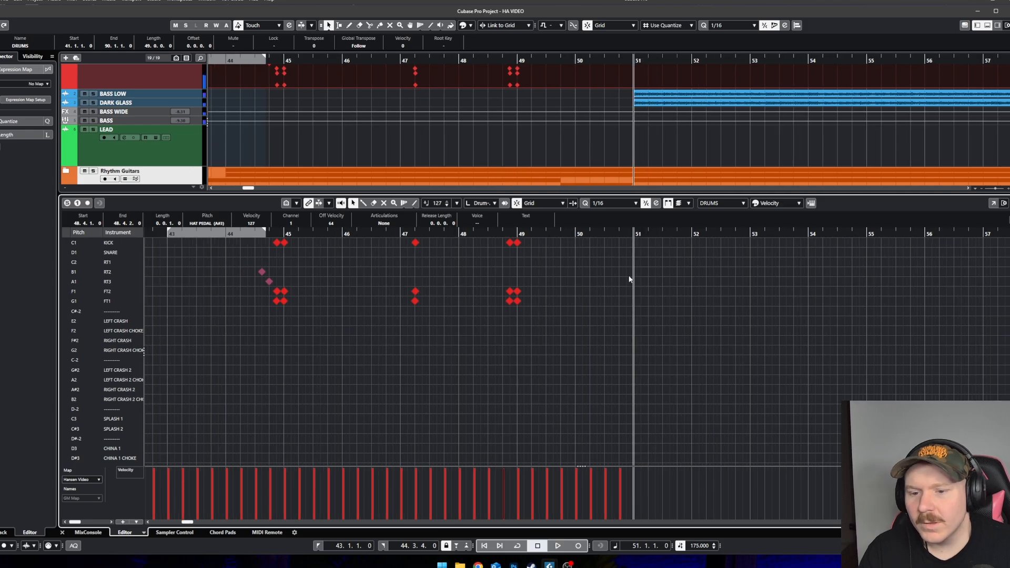
pyautogui.scroll(3, 647, 269)
pyautogui.rightClick(646, 271)
pyautogui.click(657, 272)
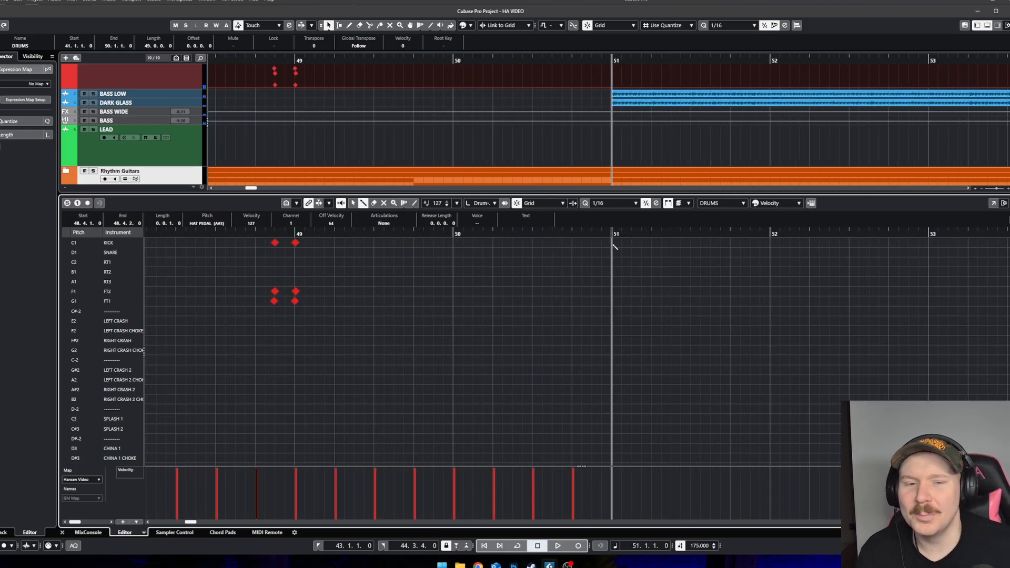
pyautogui.click(612, 243)
pyautogui.click(614, 310)
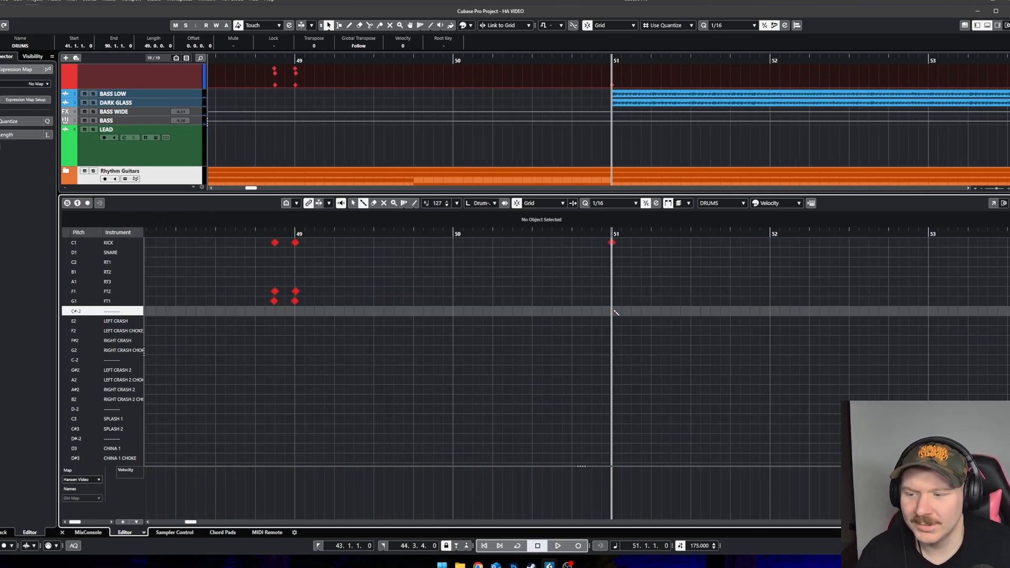
pyautogui.click(612, 361)
pyautogui.click(612, 370)
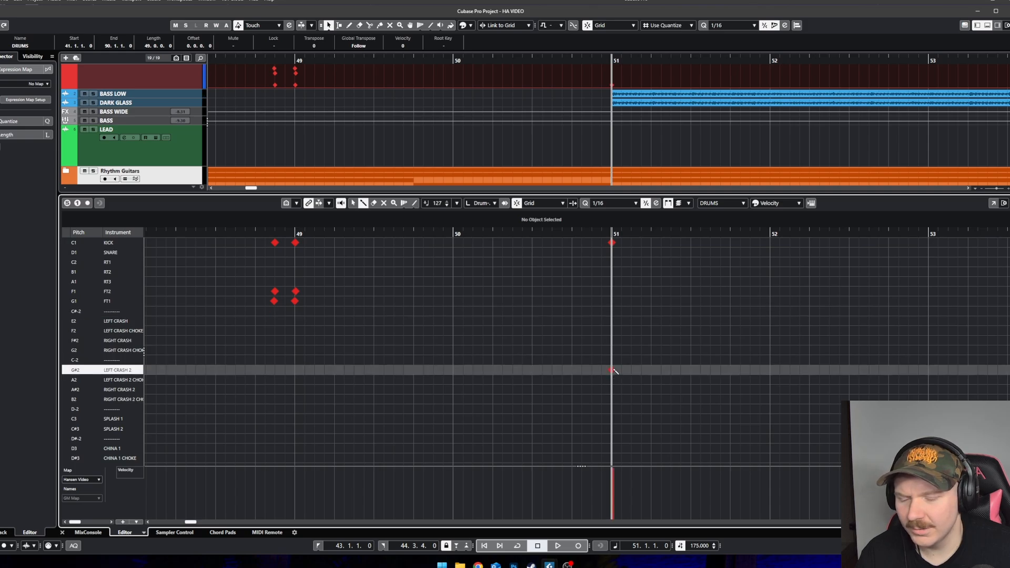
pyautogui.click(612, 389)
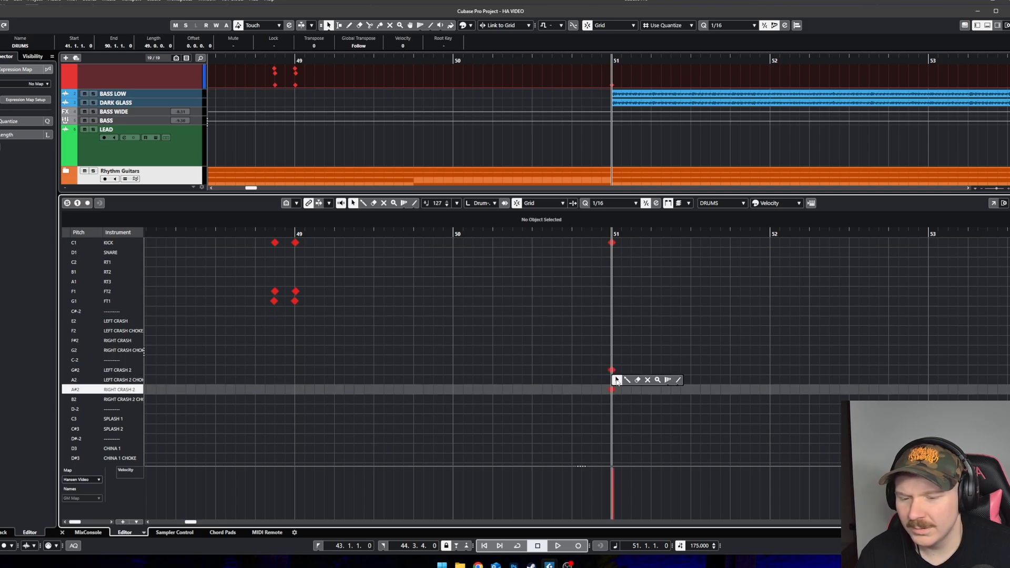
pyautogui.press('space')
# Step: Add left crash 2 hits on beats 2, 3 and 4 of bar 51
pyautogui.rightClick(651, 349)
pyautogui.click(660, 351)
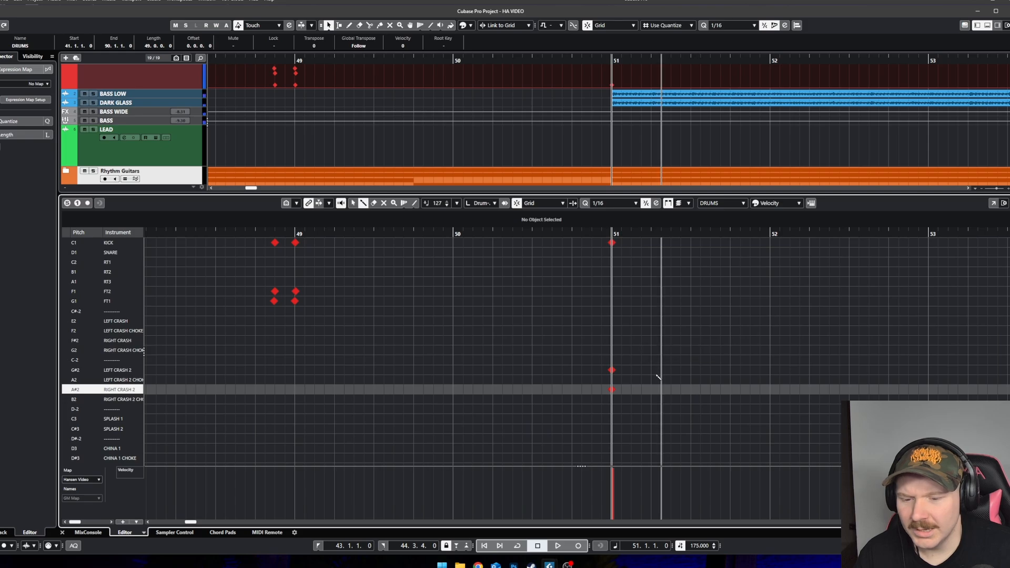
pyautogui.click(651, 371)
pyautogui.click(691, 371)
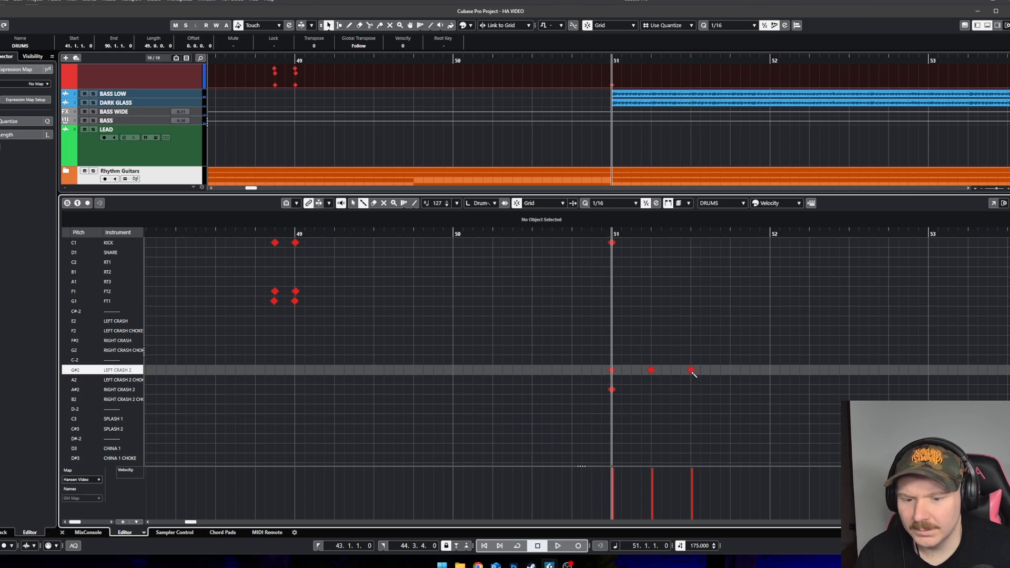
pyautogui.click(730, 371)
pyautogui.rightClick(753, 375)
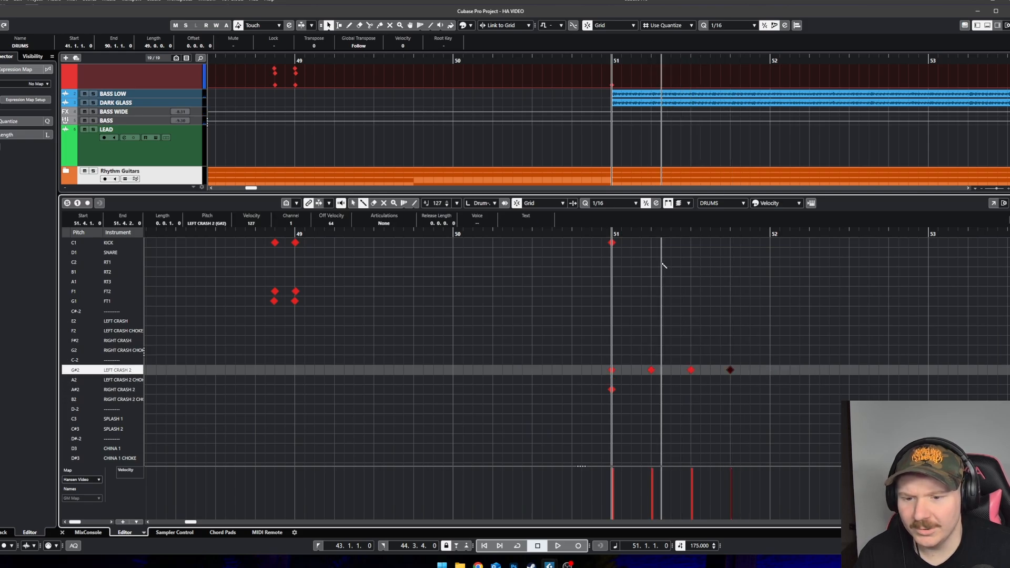
# Step: Add kick hits on beats 2 and 3 of bar 51, with a snare hit on beat 2
pyautogui.scroll(3, 652, 247)
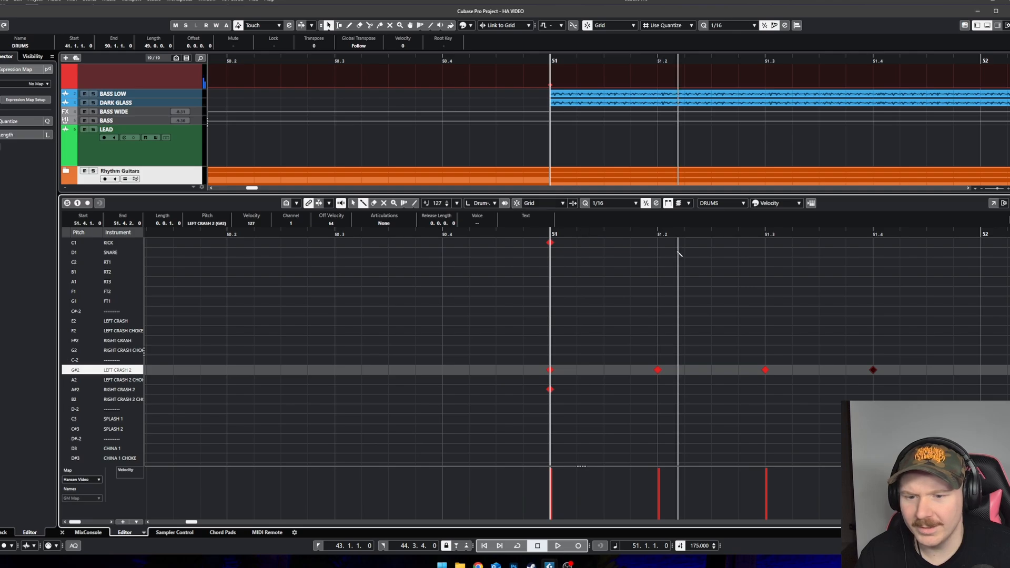
pyautogui.click(661, 243)
pyautogui.scroll(2, 662, 248)
pyautogui.click(653, 252)
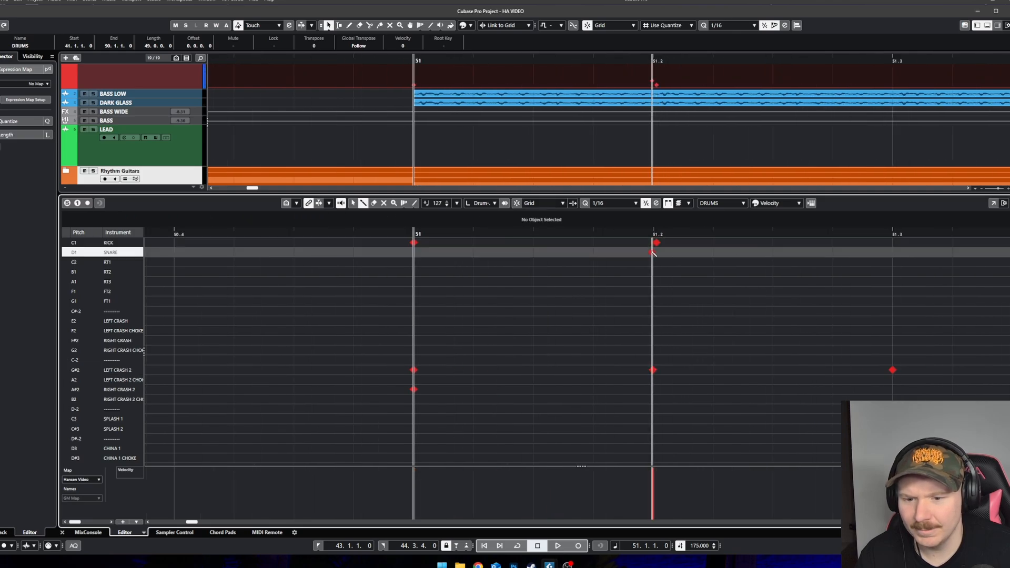
pyautogui.scroll(-2, 713, 278)
pyautogui.rightClick(740, 276)
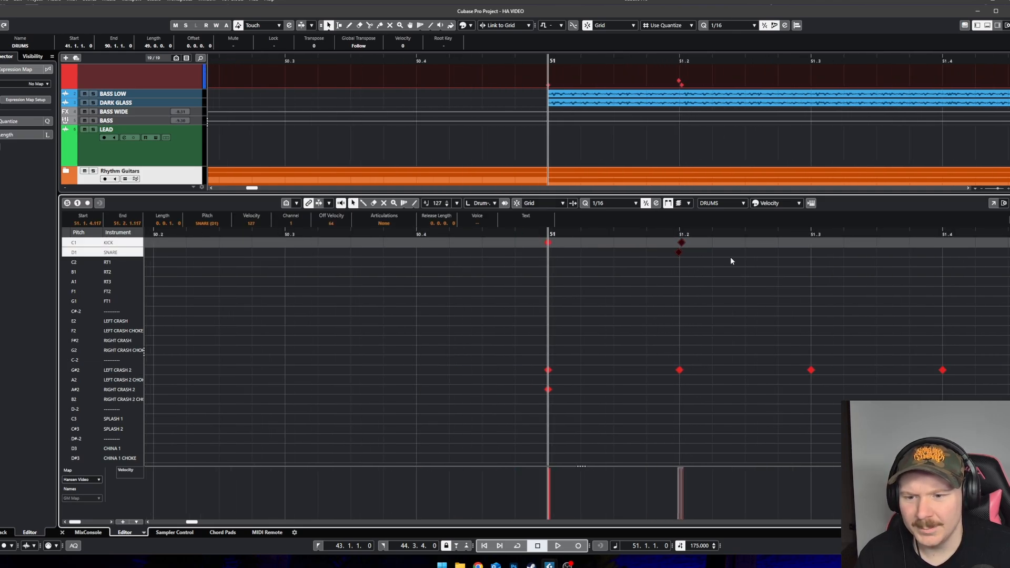
pyautogui.click(814, 243)
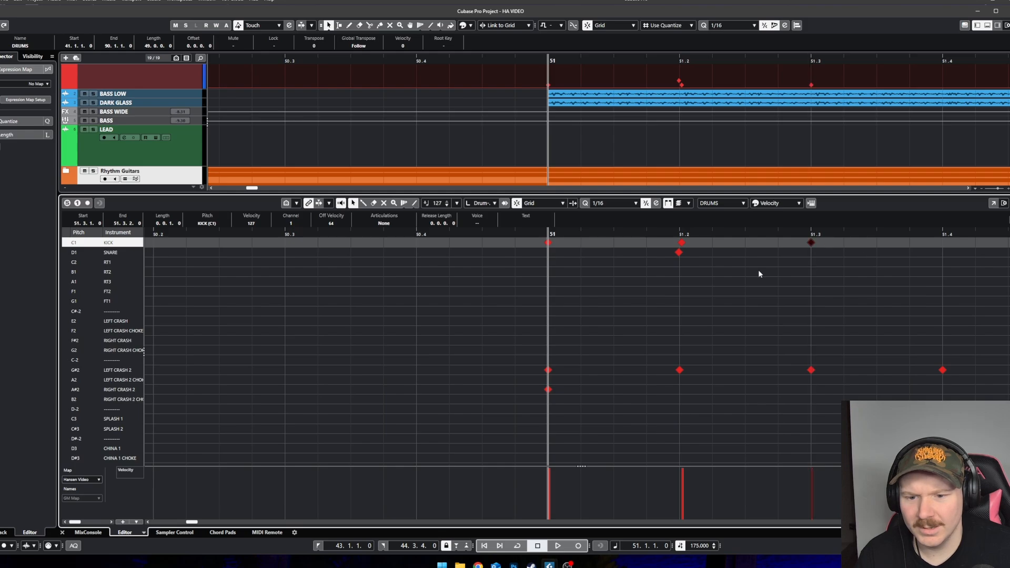
# Step: Copy the kick and snare pair from beat 2 to beat 4 of bar 51
pyautogui.moveTo(724, 276); pyautogui.dragTo(642, 237)
pyautogui.click(941, 233)
pyautogui.hotkey('ctrl', 'v')
pyautogui.scroll(-2, 814, 285)
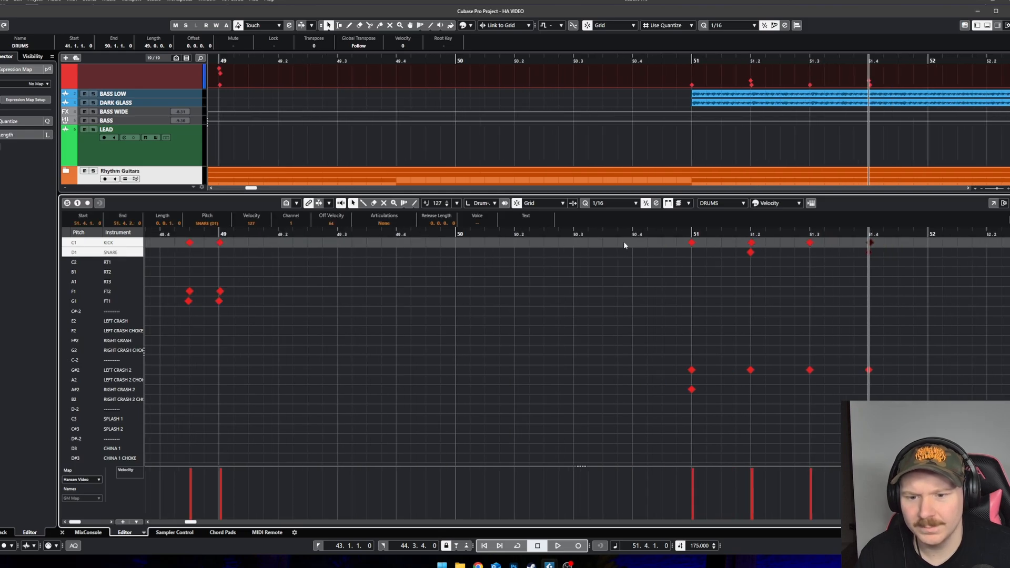
# Step: Play from the second half of bar 49 to the end of bar 51 to check the new crash groove
pyautogui.moveTo(389, 234); pyautogui.dragTo(366, 234)
pyautogui.press('space')
pyautogui.scroll(-2, 663, 329)
pyautogui.hscroll(1, 653, 327)
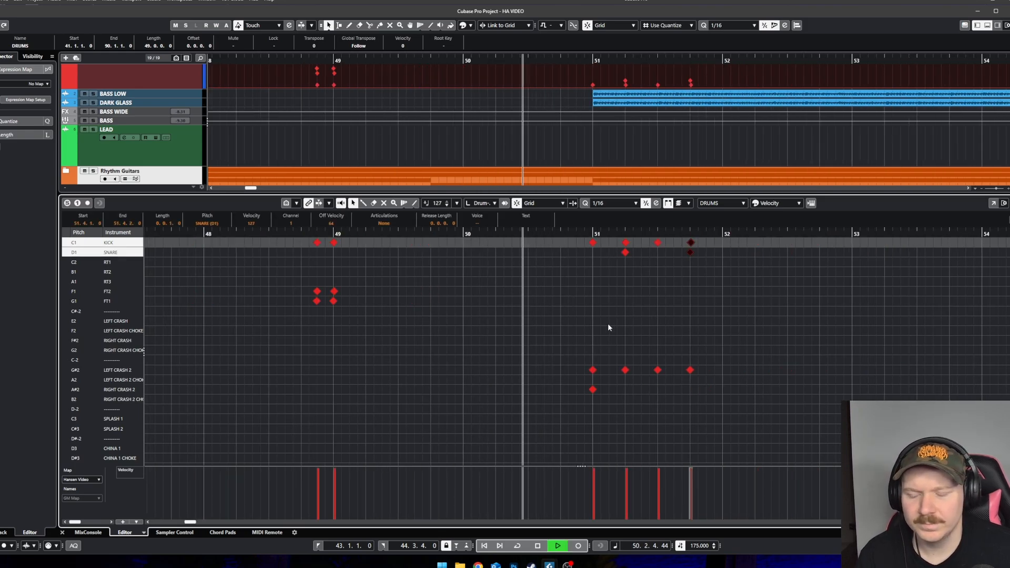
pyautogui.hscroll(1, 608, 323)
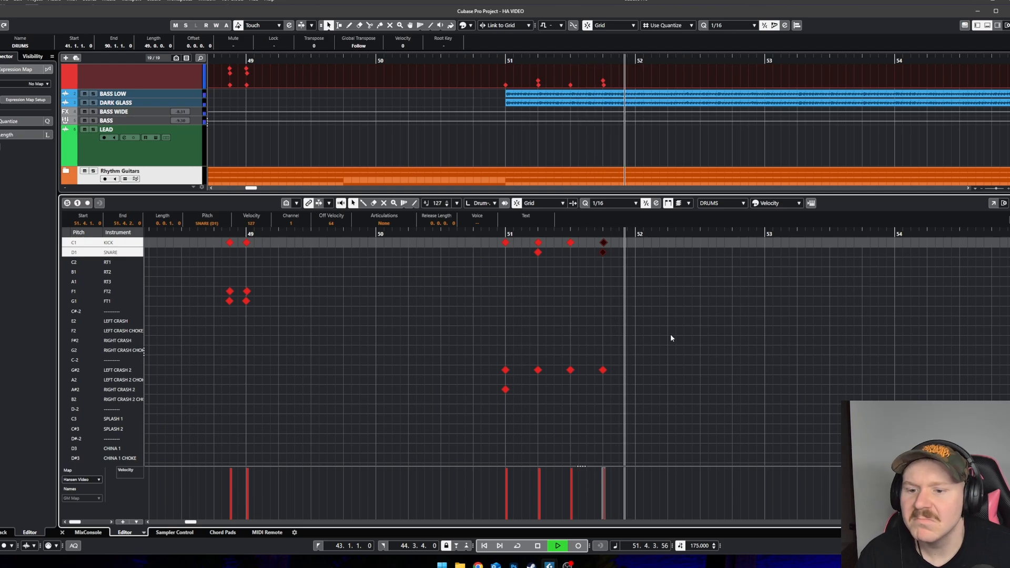
pyautogui.press('space')
# Step: Copy all the kick, snare and crash hits of bar 51 to the start of bar 52
pyautogui.moveTo(677, 403); pyautogui.dragTo(462, 236)
pyautogui.click(637, 233)
pyautogui.hotkey('ctrl', 'v')
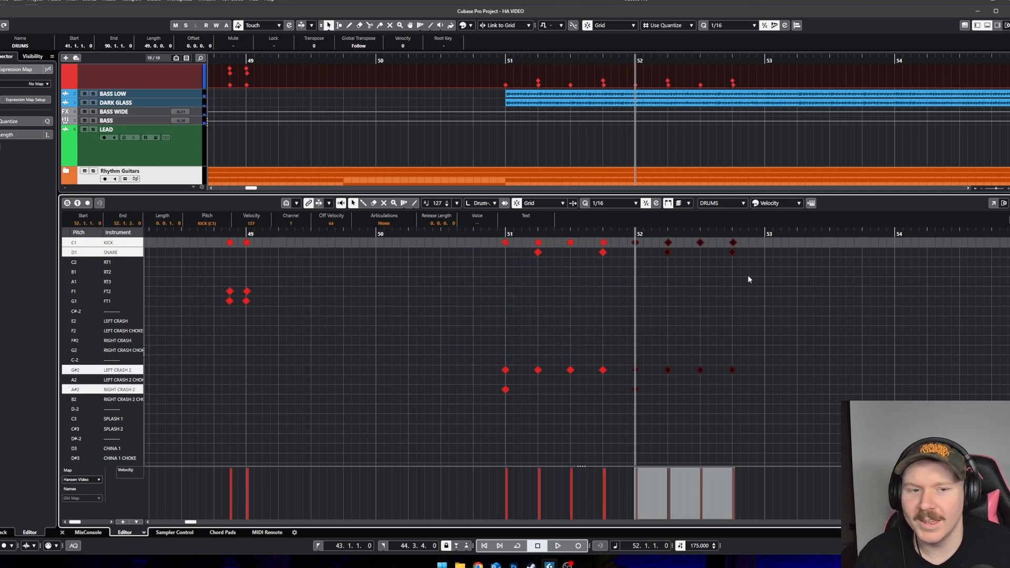
# Step: Play the drum part from 46.4.2 to check the transition into the crash groove in bars 51 and 52
pyautogui.scroll(-2, 747, 301)
pyautogui.hscroll(-4, 650, 341)
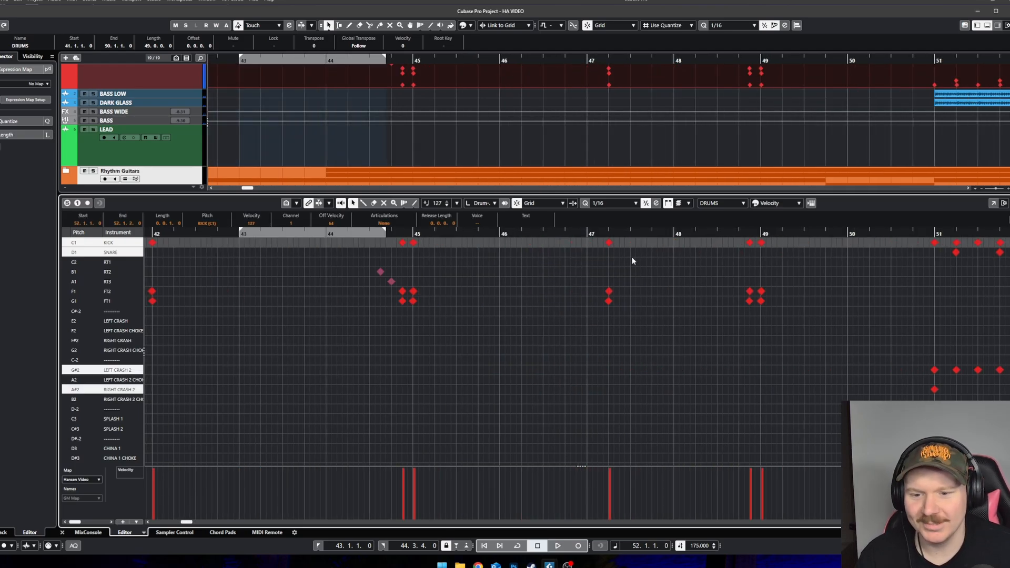
pyautogui.scroll(-2, 633, 256)
pyautogui.click(592, 230)
pyautogui.scroll(-1, 724, 270)
pyautogui.hscroll(6, 724, 270)
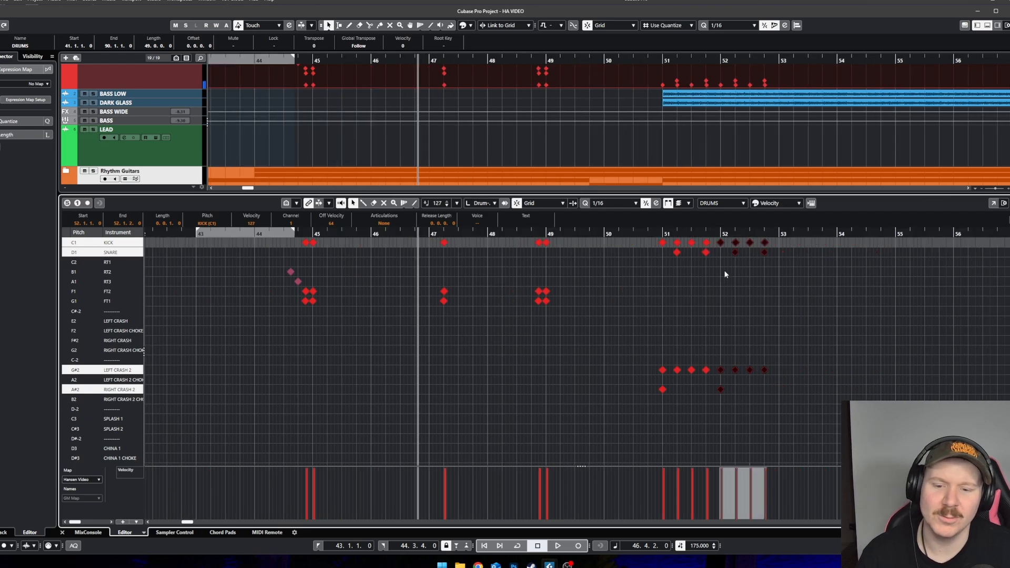
pyautogui.scroll(-2, 735, 324)
pyautogui.scroll(-2, 736, 327)
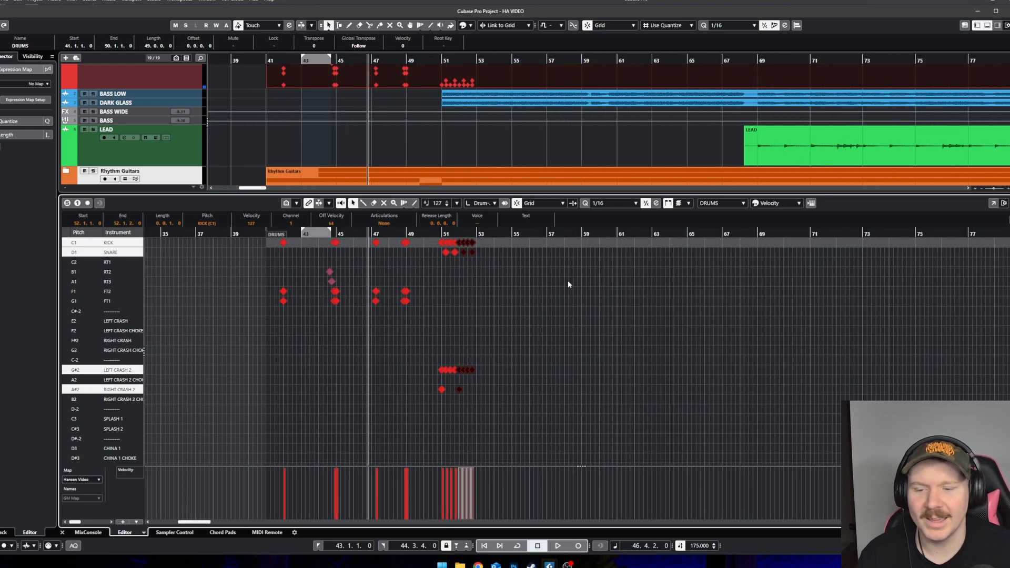
pyautogui.scroll(3, 422, 345)
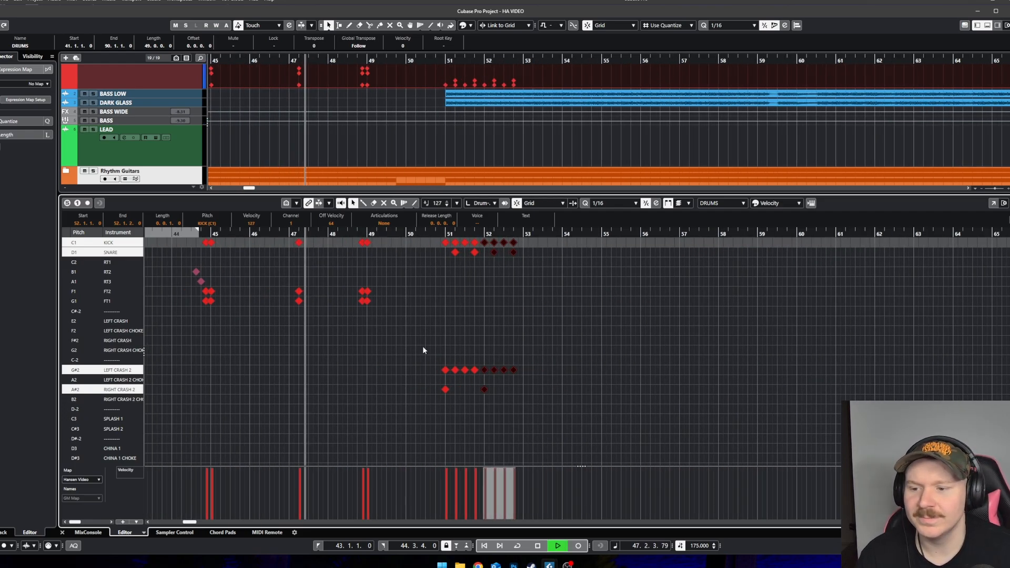
pyautogui.scroll(1, 422, 346)
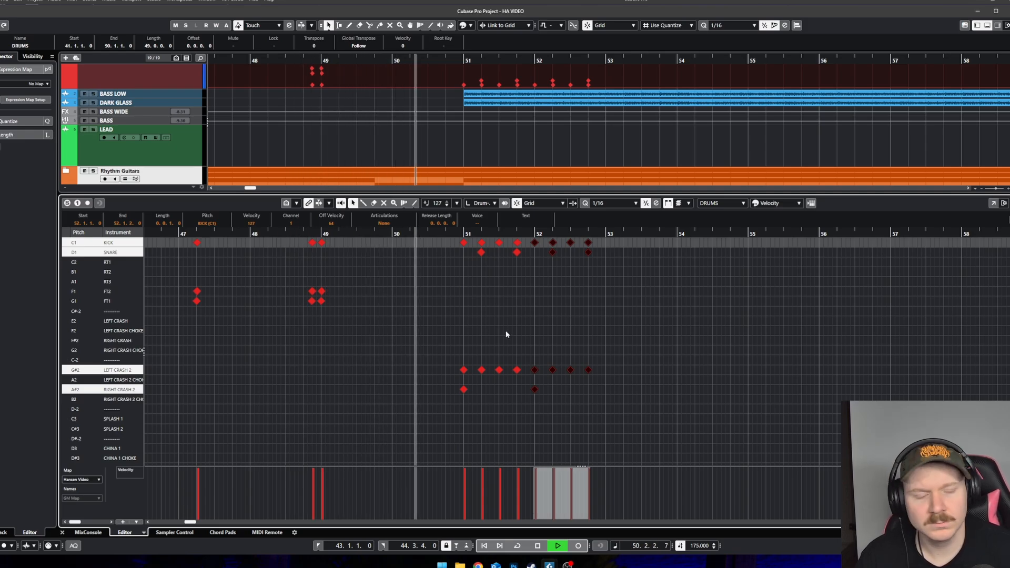
pyautogui.scroll(1, 508, 335)
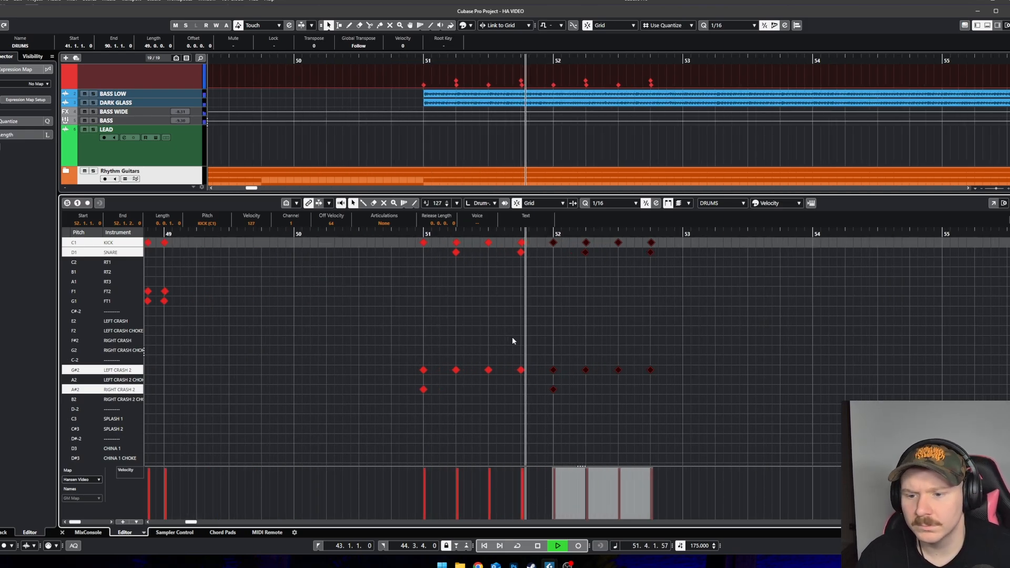
# Step: Copy all kick, snare and crash hits of bars 51 and 52 to the start of bar 53
pyautogui.scroll(1, 513, 336)
pyautogui.press('space')
pyautogui.moveTo(603, 424); pyautogui.dragTo(315, 240)
pyautogui.hotkey('ctrl', 'v')
# Step: Delete the Right Crash 2 hits on the downbeats of bars 52 and 54
pyautogui.click(482, 402)
pyautogui.click(466, 389)
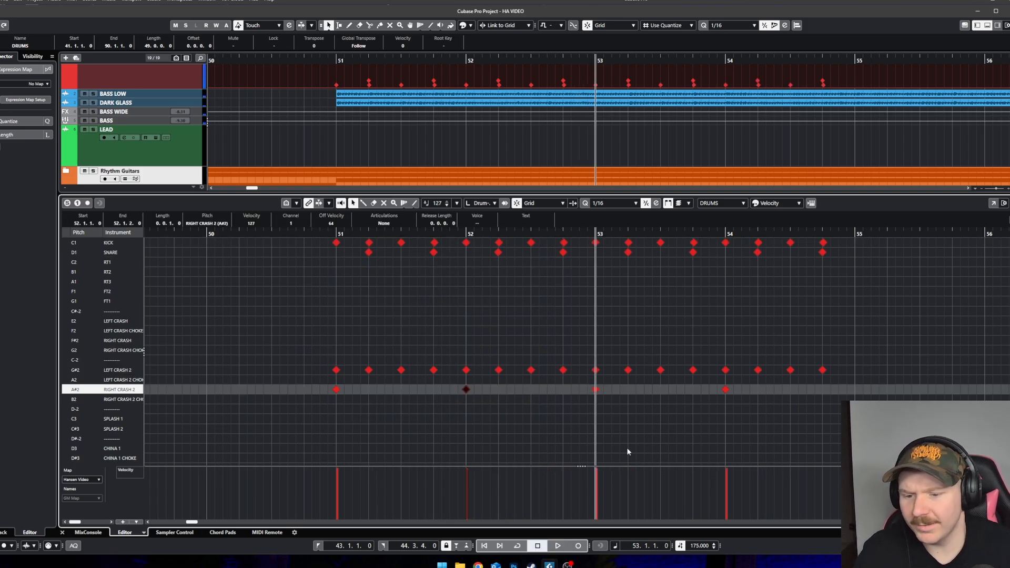
pyautogui.press('Delete')
pyautogui.click(725, 390)
pyautogui.press('Delete')
# Step: Play the groove from bar 53, and again from the start of bar 51, to check the copied bars
pyautogui.scroll(-2, 761, 401)
pyautogui.press('space')
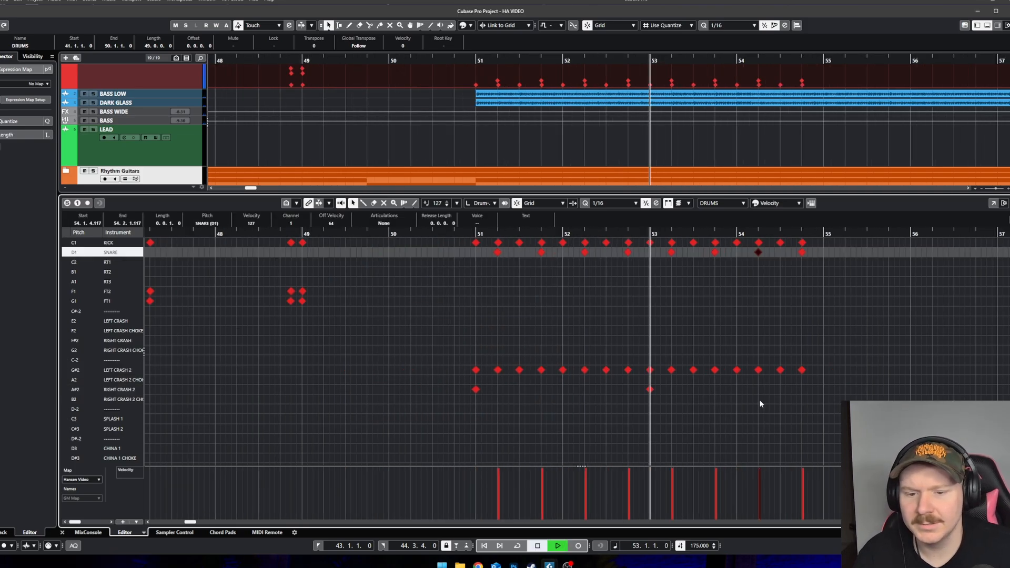
pyautogui.scroll(1, 761, 400)
pyautogui.hscroll(1, 761, 401)
pyautogui.hscroll(1, 761, 402)
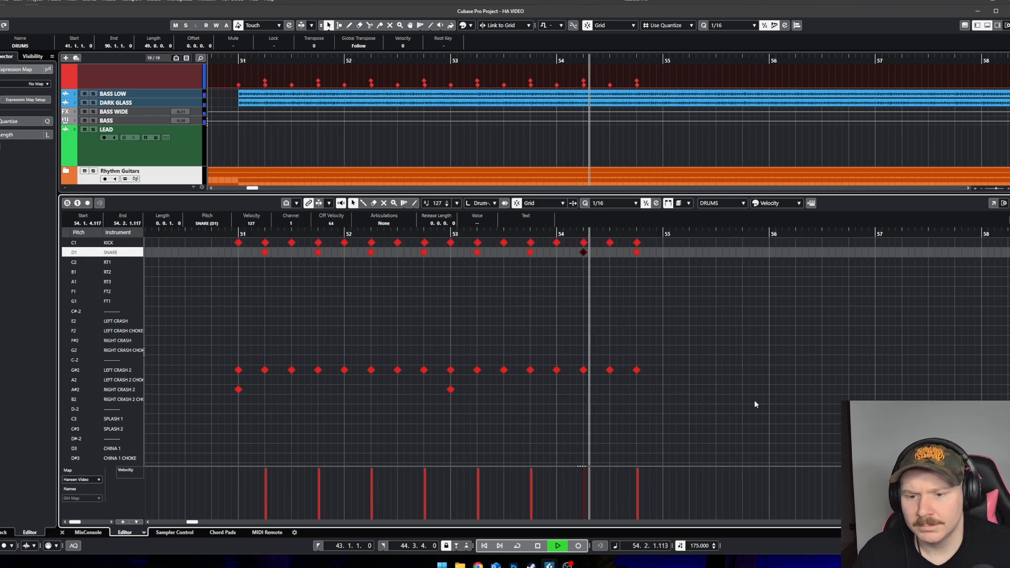
pyautogui.press('space')
pyautogui.click(233, 233)
pyautogui.press('space')
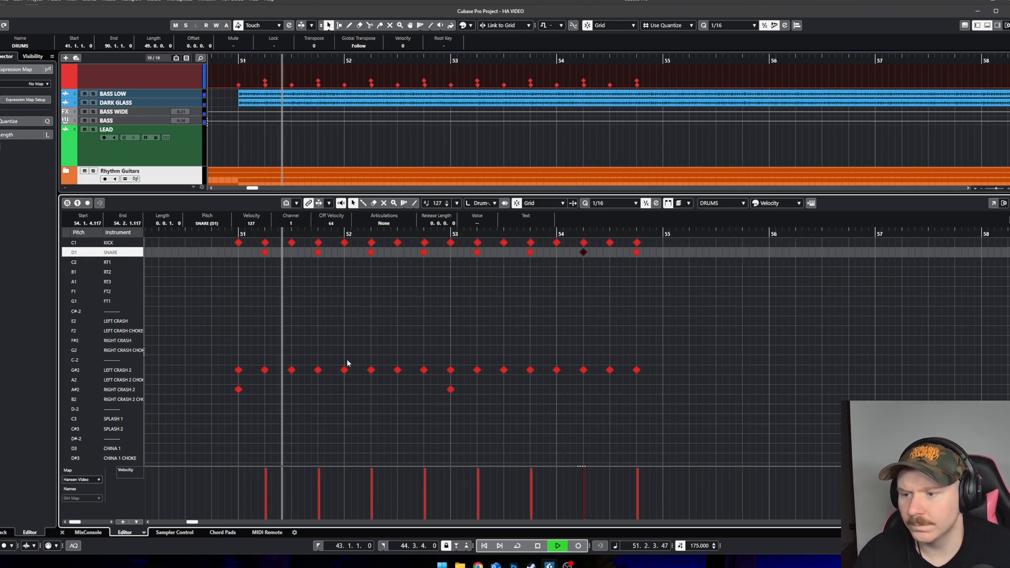
pyautogui.press('space')
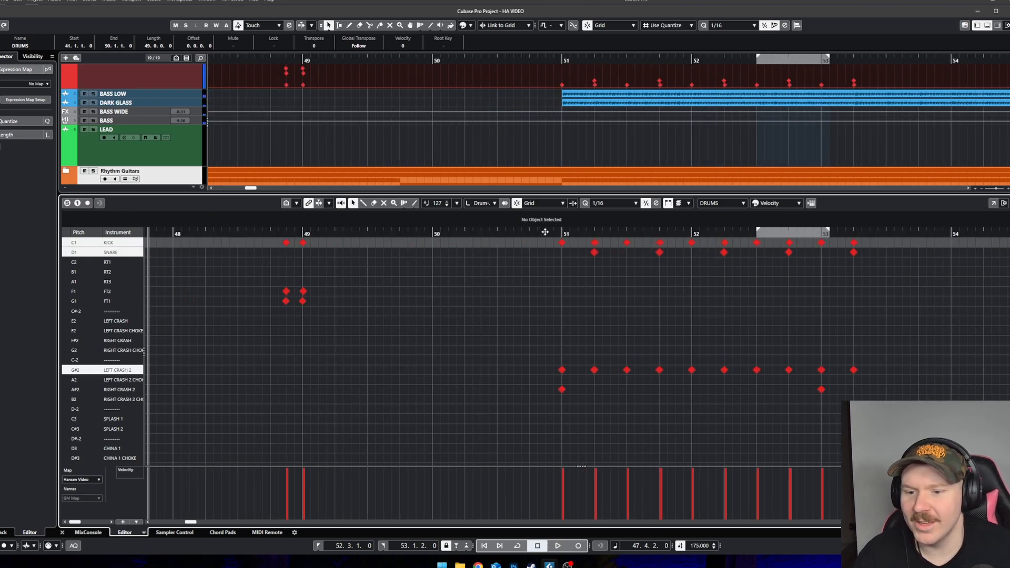
# Step: Play the transition from 50.4.3 and replace the Left Crash 2 hit at the start of bar 52 with a China 1 hit
pyautogui.click(545, 232)
pyautogui.scroll(1, 596, 373)
pyautogui.rightClick(596, 380)
pyautogui.click(608, 386)
pyautogui.hscroll(1, 607, 386)
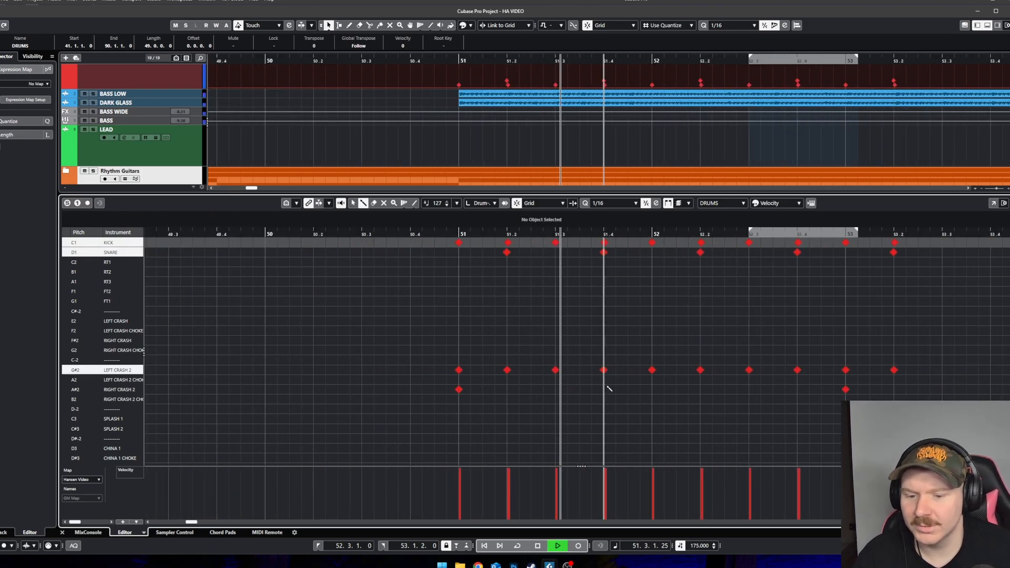
pyautogui.press('space')
pyautogui.click(653, 370)
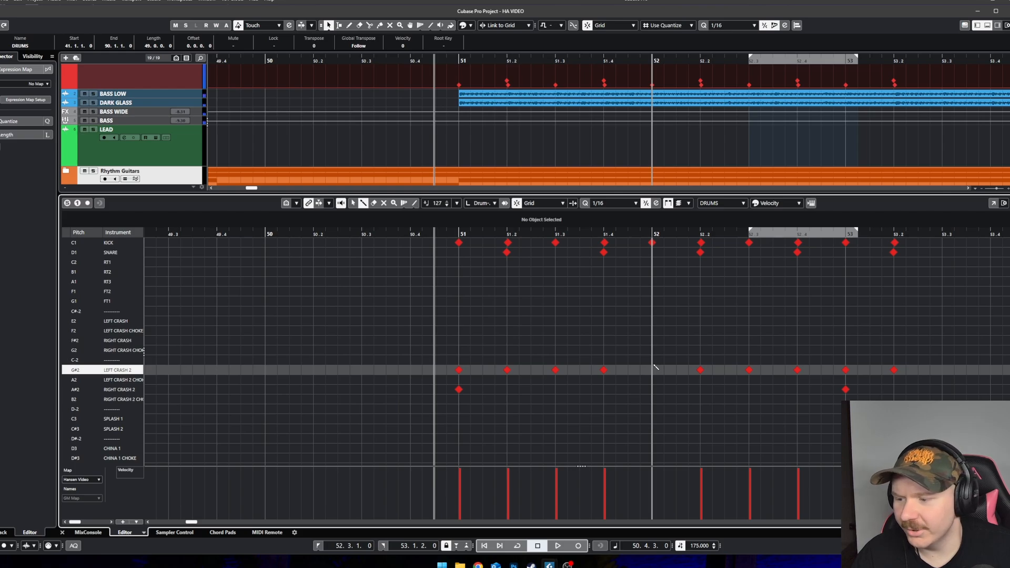
pyautogui.click(655, 440)
pyautogui.click(655, 439)
pyautogui.click(655, 448)
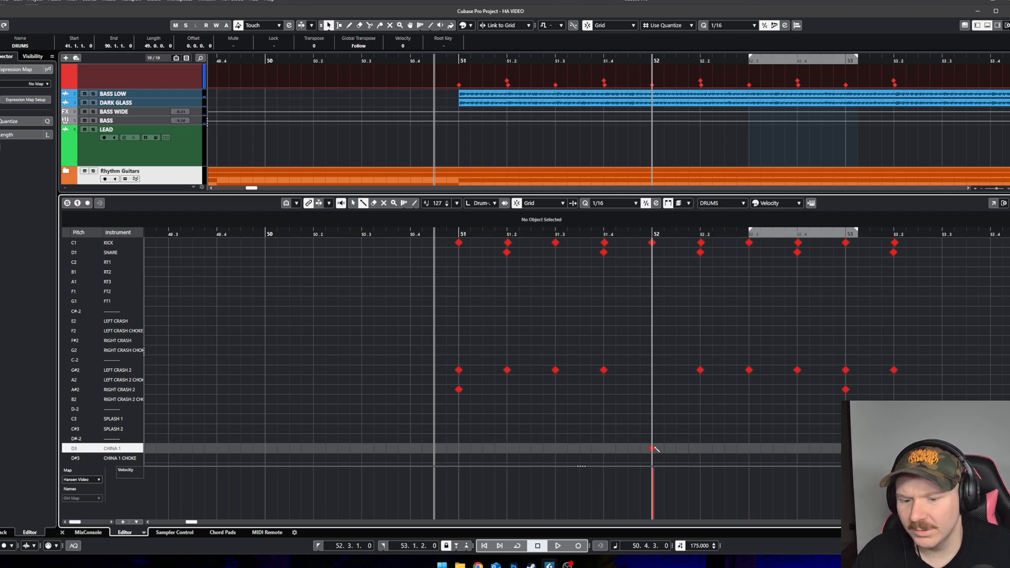
# Step: Add a China 2 hit at 52.1.3 and play from 50.4.3 to check it
pyautogui.scroll(-1, 655, 445)
pyautogui.press('space')
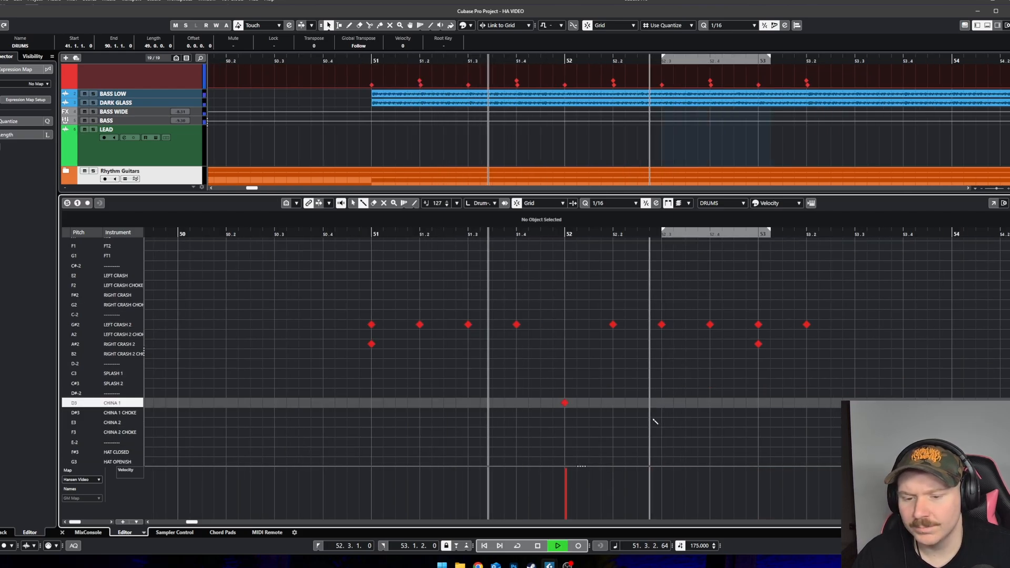
pyautogui.click(589, 423)
pyautogui.press('space')
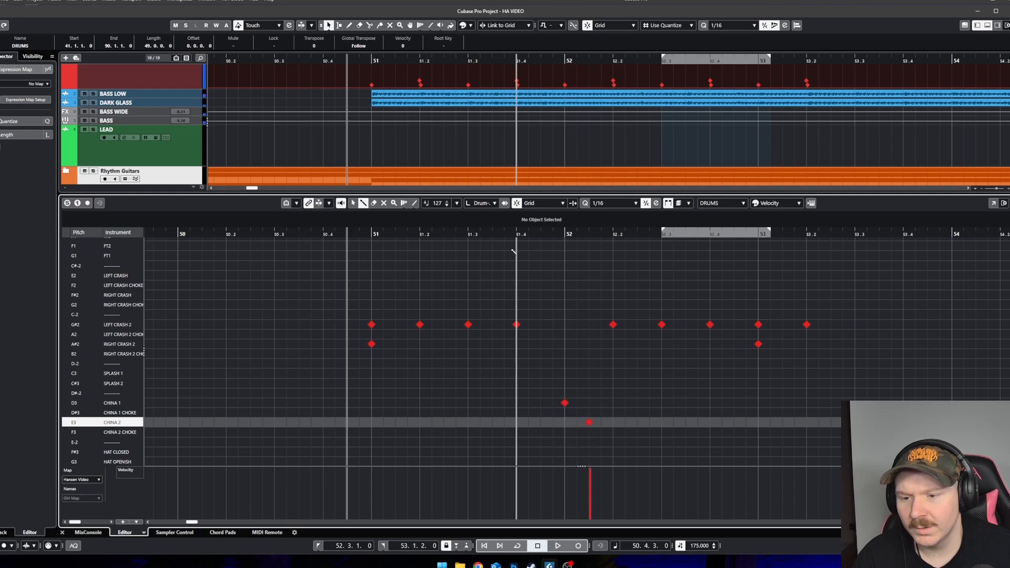
pyautogui.press('space')
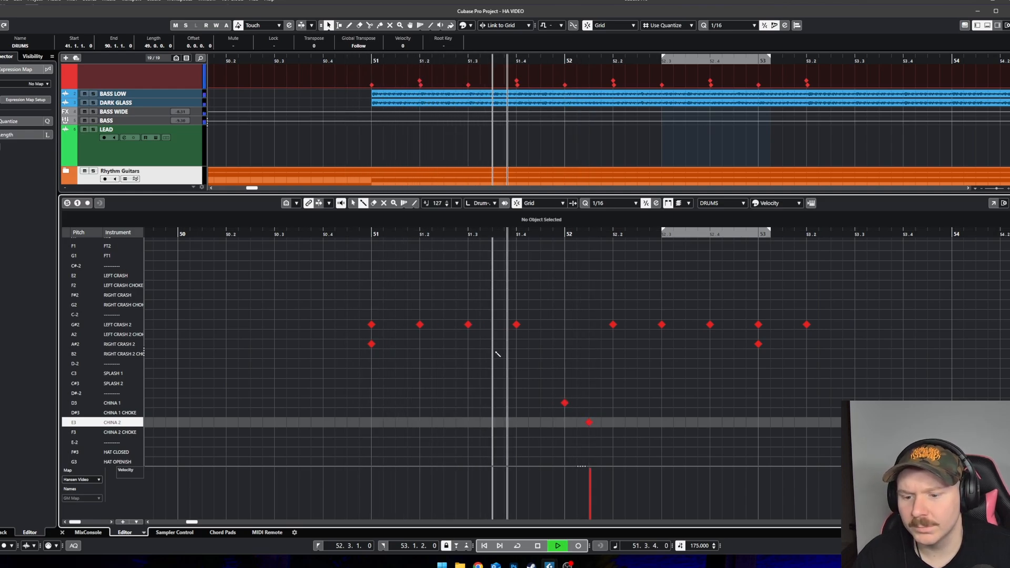
pyautogui.press('space')
# Step: Play the china accents in bar 52 and add another China 1 hit at 52.2.3
pyautogui.rightClick(568, 322)
pyautogui.click(570, 315)
pyautogui.press('space')
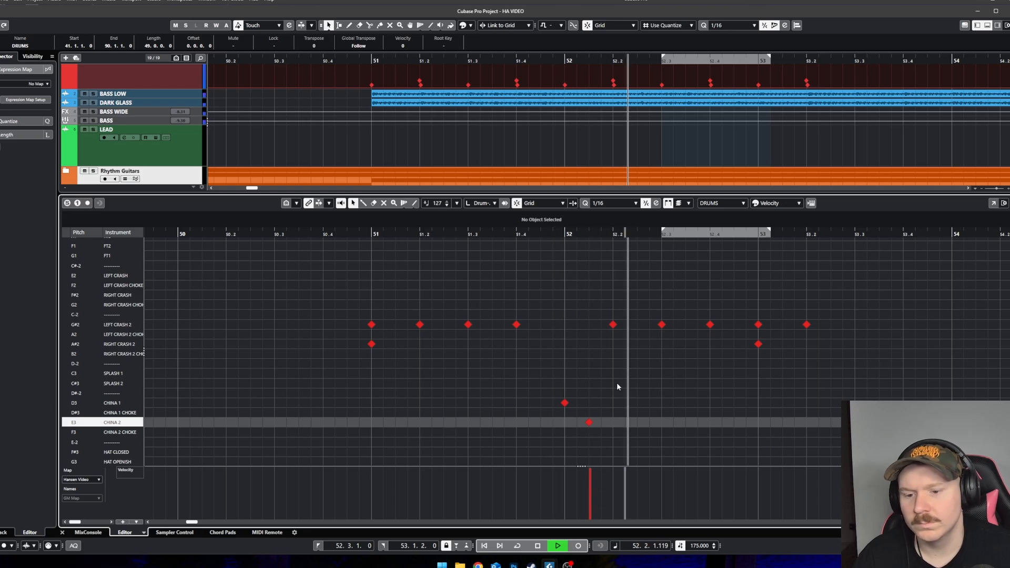
pyautogui.press('space')
pyautogui.rightClick(625, 399)
pyautogui.click(636, 394)
pyautogui.click(639, 404)
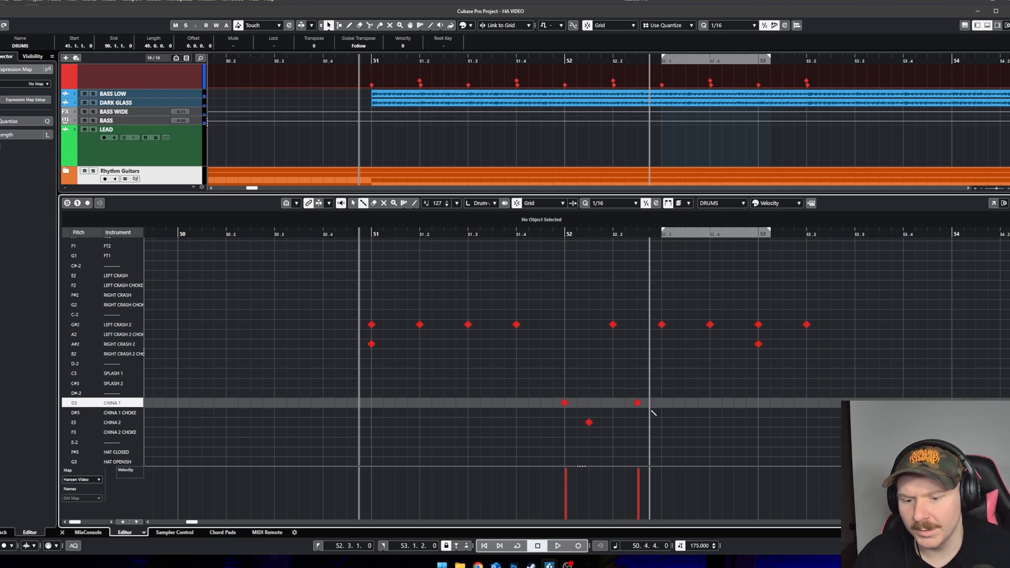
# Step: Play the part again and delete the crash hits at 52.4 and on the downbeat of bar 53
pyautogui.press('space')
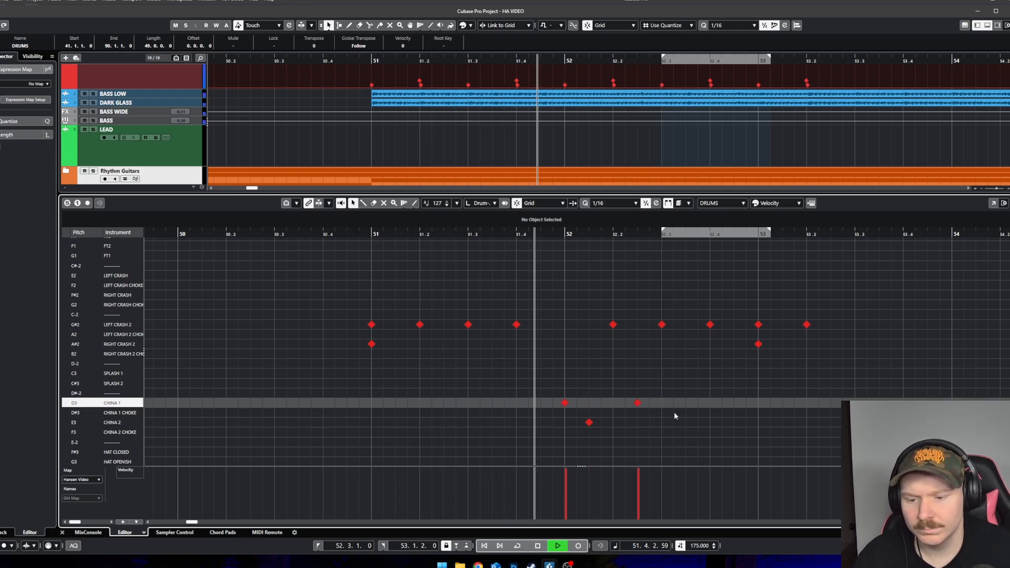
pyautogui.press('space')
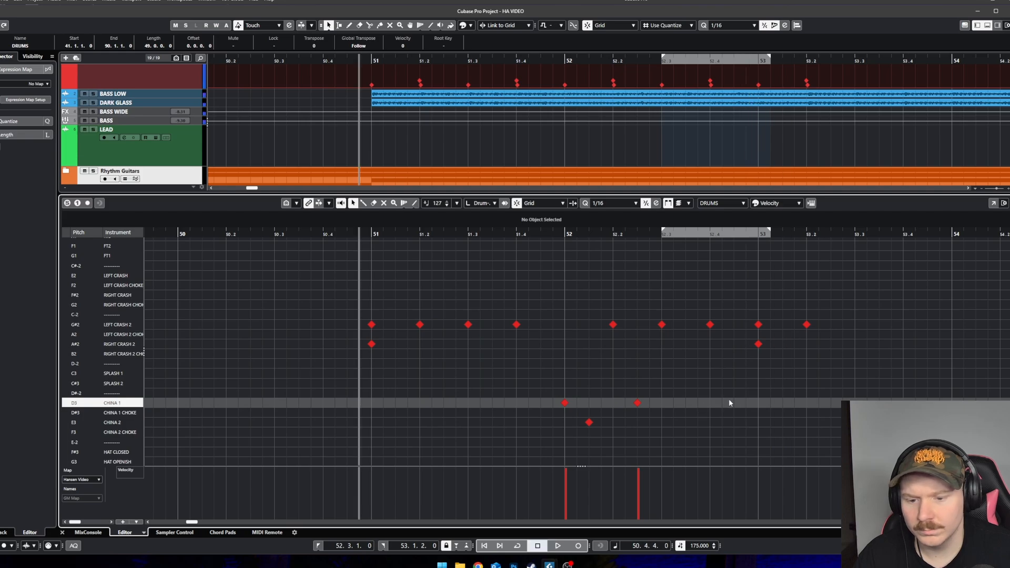
pyautogui.moveTo(708, 313); pyautogui.dragTo(708, 312)
pyautogui.press('Delete')
# Step: Place China 2 hits at 52.4.1 and 53.1.3, a China 1 hit at 52.4.3 and a Left Crash 2 hit at 53.1.1
pyautogui.moveTo(639, 455); pyautogui.dragTo(558, 399)
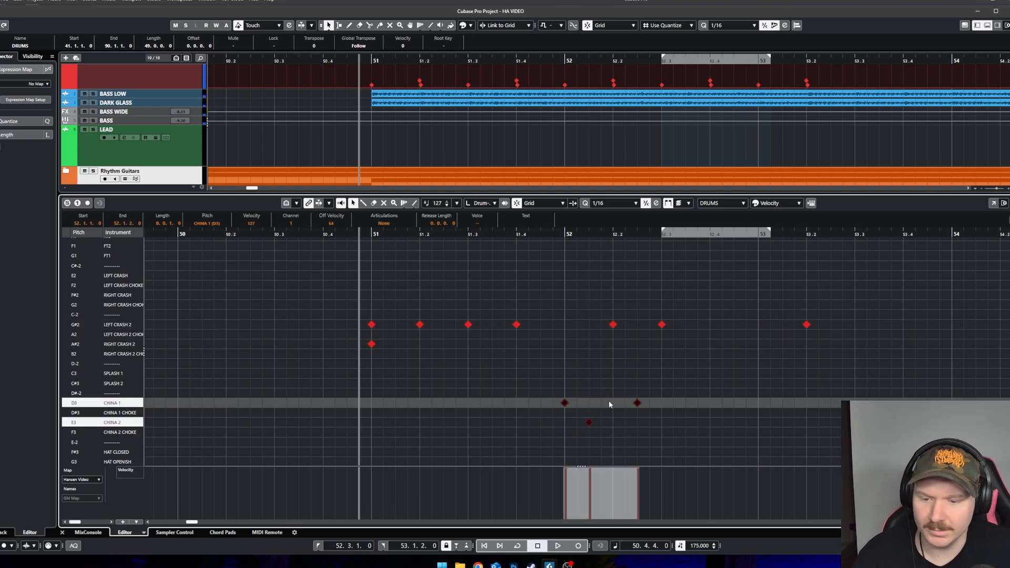
pyautogui.click(710, 234)
pyautogui.click(686, 424)
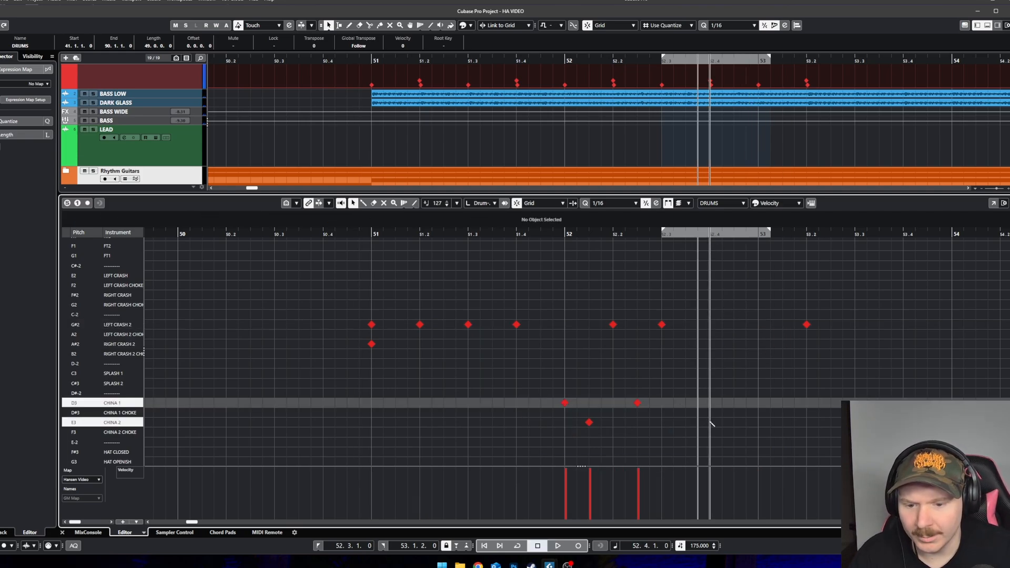
pyautogui.click(711, 423)
pyautogui.click(741, 403)
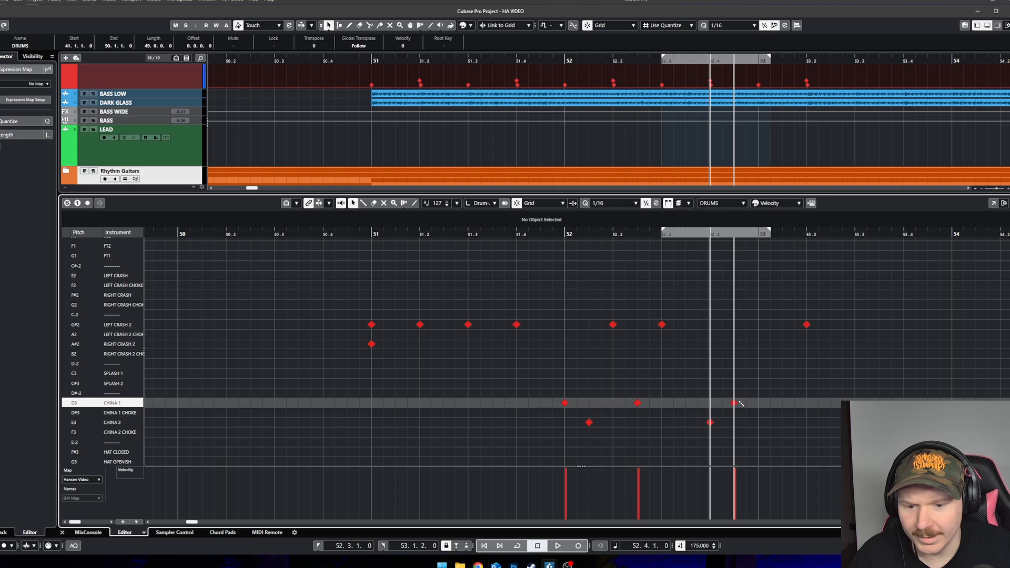
pyautogui.click(759, 325)
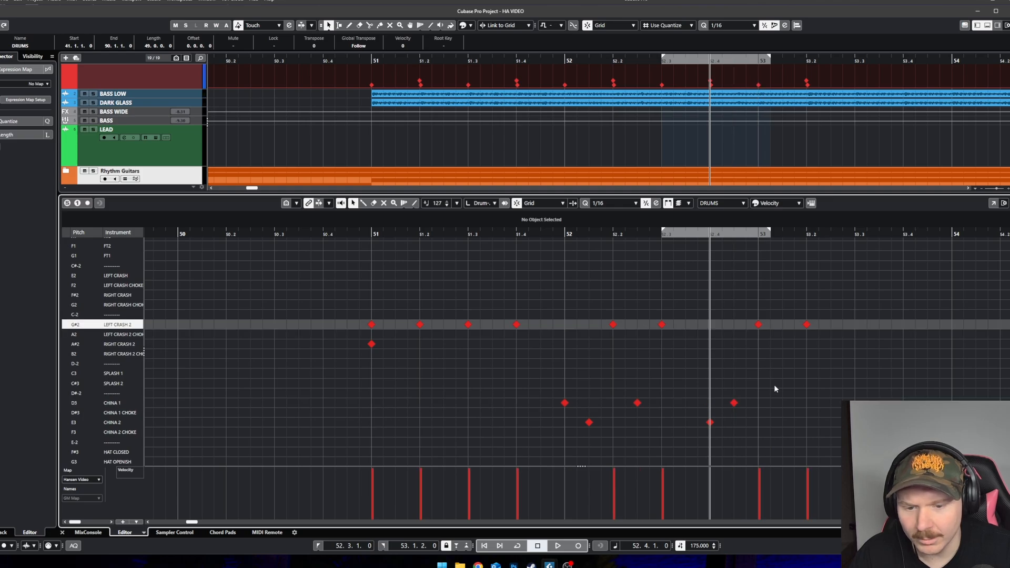
pyautogui.click(783, 423)
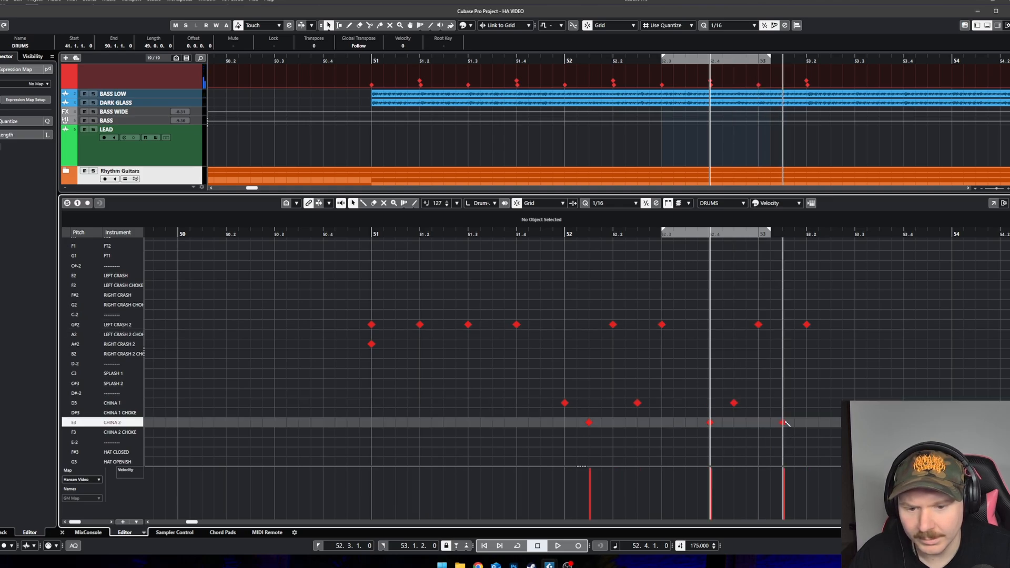
# Step: Play the part from 49.4.3 to check the china accents in bars 52 and 53
pyautogui.press('space')
pyautogui.press('space')
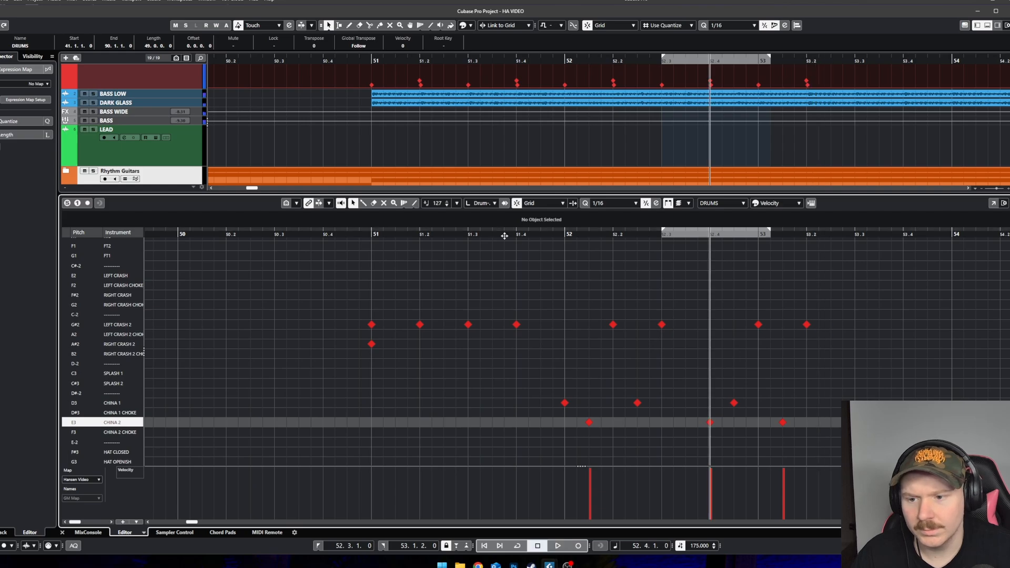
pyautogui.click(154, 234)
pyautogui.press('space')
# Step: Draw a run of sixteenth-note kicks from 53.3.1 to 53.4.3
pyautogui.scroll(-2, 515, 333)
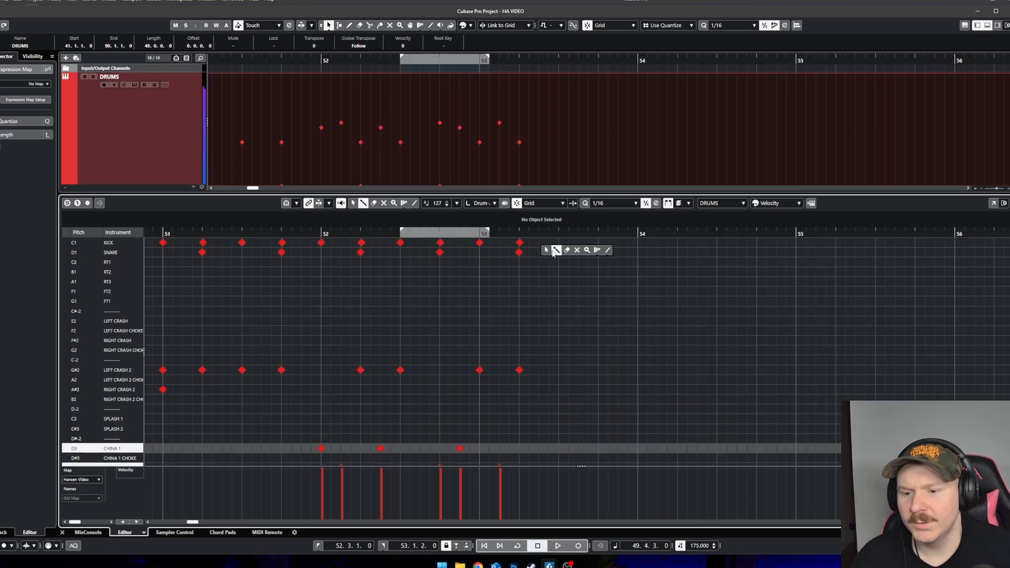
pyautogui.click(555, 251)
pyautogui.moveTo(562, 245); pyautogui.dragTo(608, 245)
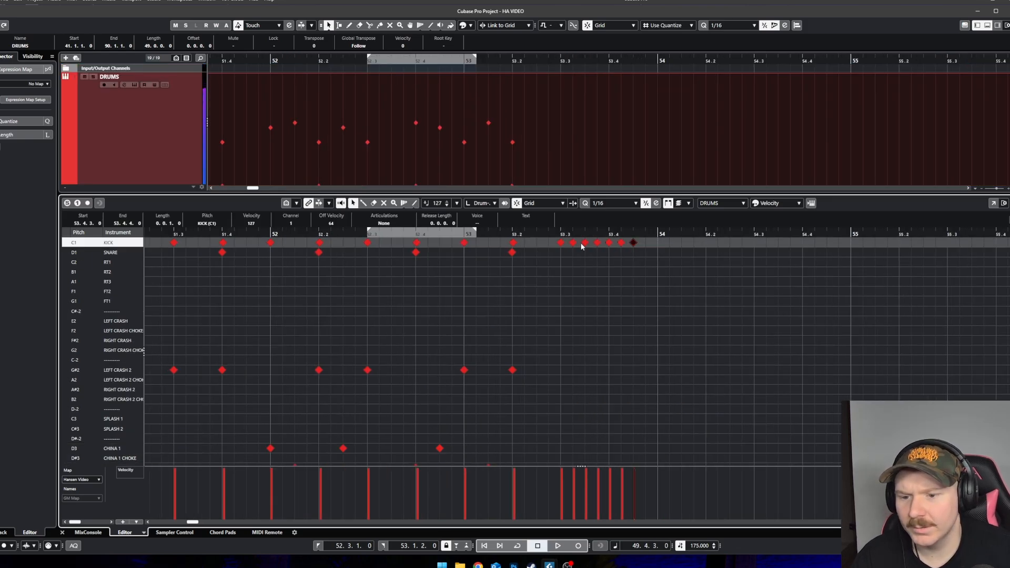
# Step: Play the part from 52.1.3 and extend the kick run with a hit at 53.4.4
pyautogui.press('space')
pyautogui.moveTo(538, 234); pyautogui.dragTo(295, 233)
pyautogui.press('space')
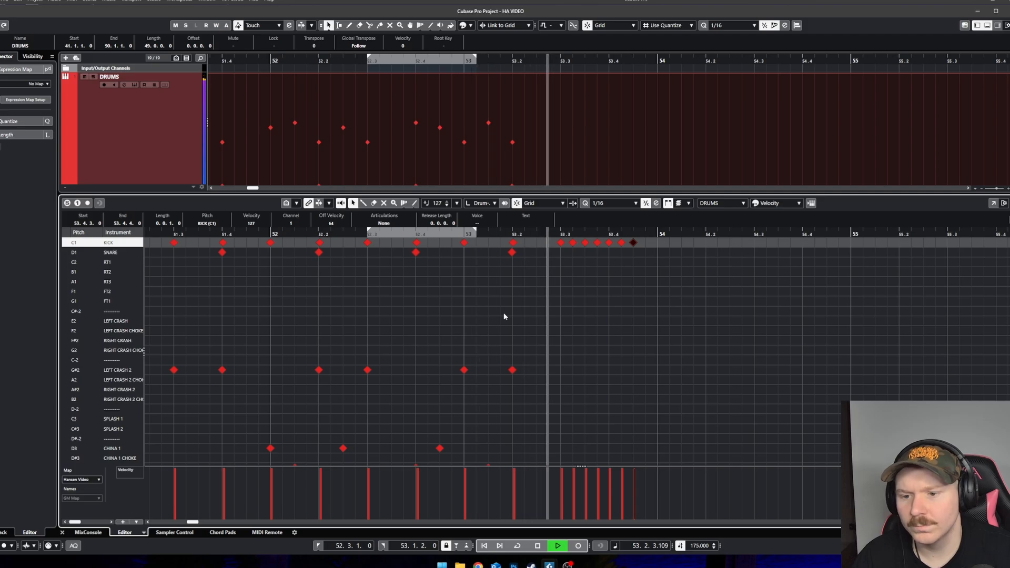
pyautogui.press('space')
pyautogui.click(657, 251)
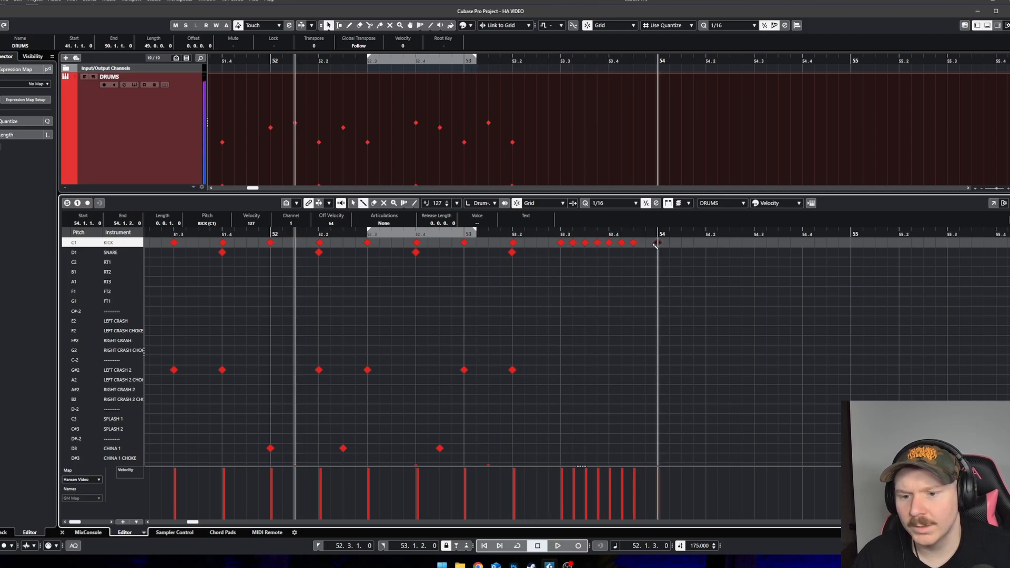
pyautogui.click(584, 365)
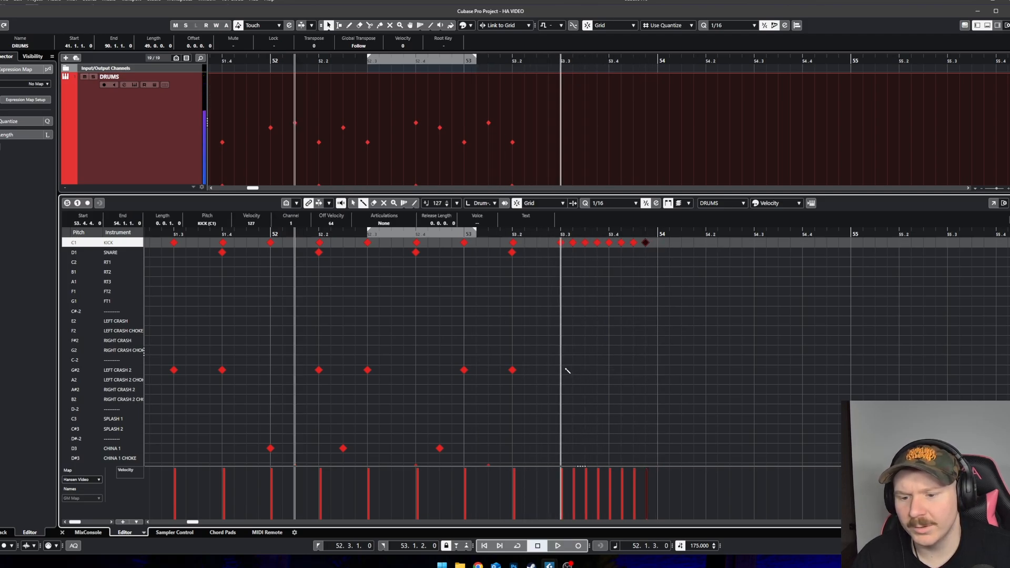
# Step: Try Left Crash 2 hits at 53.3 and 53.4 over the kick run and play them
pyautogui.scroll(-4, 564, 370)
pyautogui.click(562, 325)
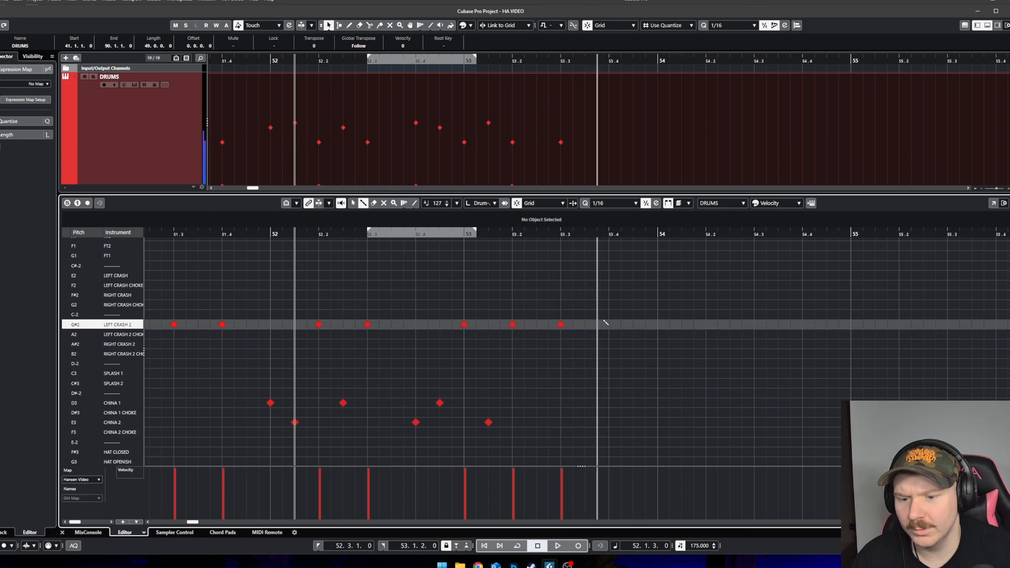
pyautogui.click(609, 325)
pyautogui.scroll(4, 631, 347)
pyautogui.press('1')
pyautogui.press('space')
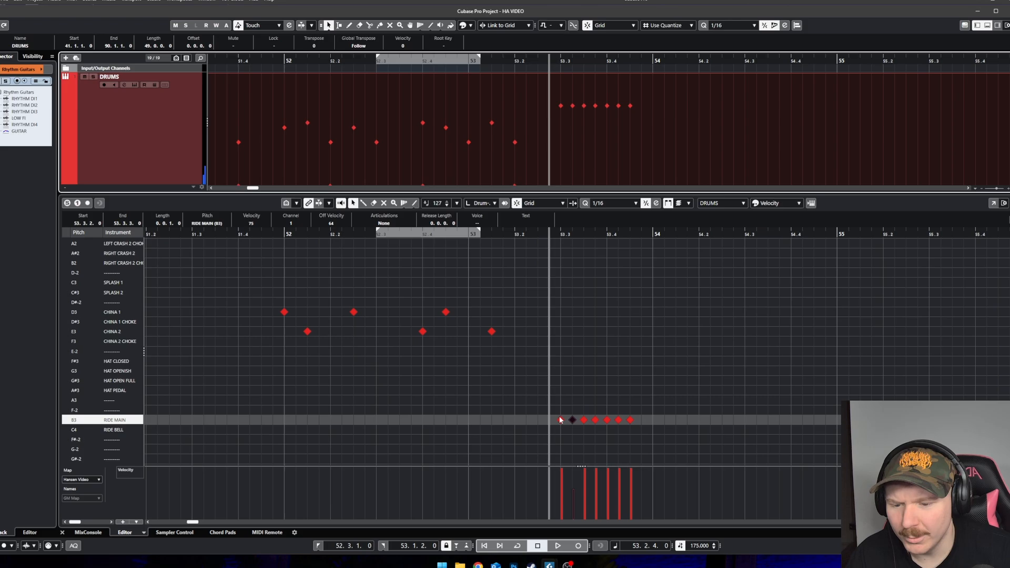
# Step: Move the ride hits at 53.3.1 and 53.4.1 to Ride Bell and add a Ride Main hit at 53.4.4
pyautogui.click(561, 420)
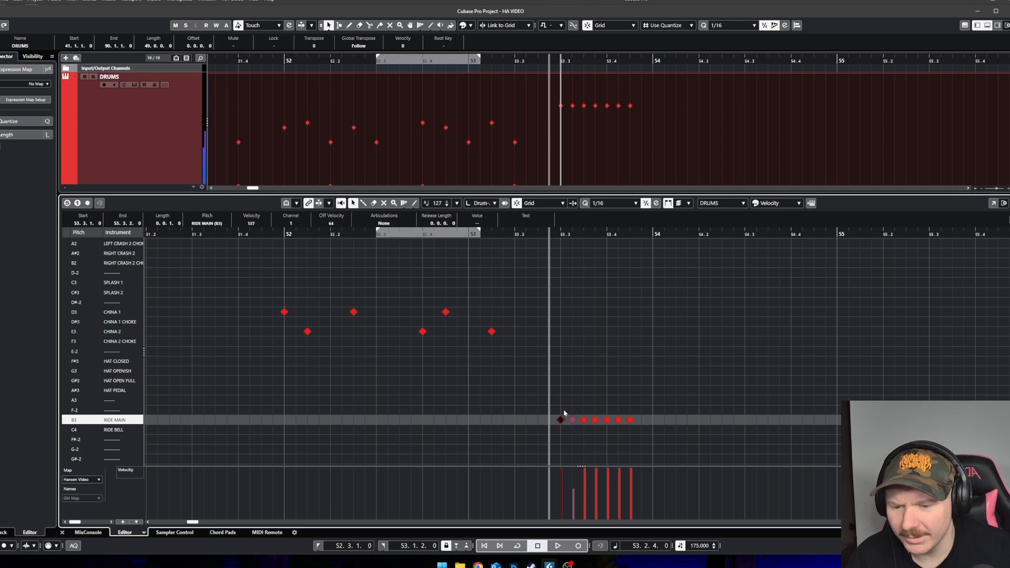
pyautogui.click(573, 419)
pyautogui.moveTo(562, 429); pyautogui.dragTo(645, 423)
pyautogui.press('8')
pyautogui.click(642, 419)
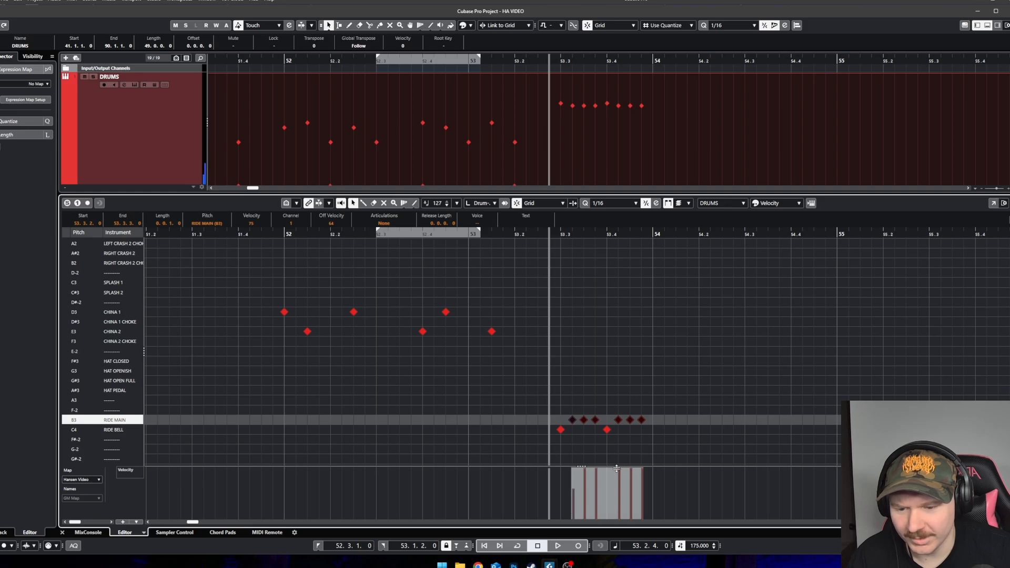
# Step: Lower the velocity of the Ride Main hits from 53.3.3 to 53.4.4 to 76 and play the part
pyautogui.moveTo(616, 468); pyautogui.dragTo(617, 477)
pyautogui.moveTo(663, 416); pyautogui.dragTo(586, 425)
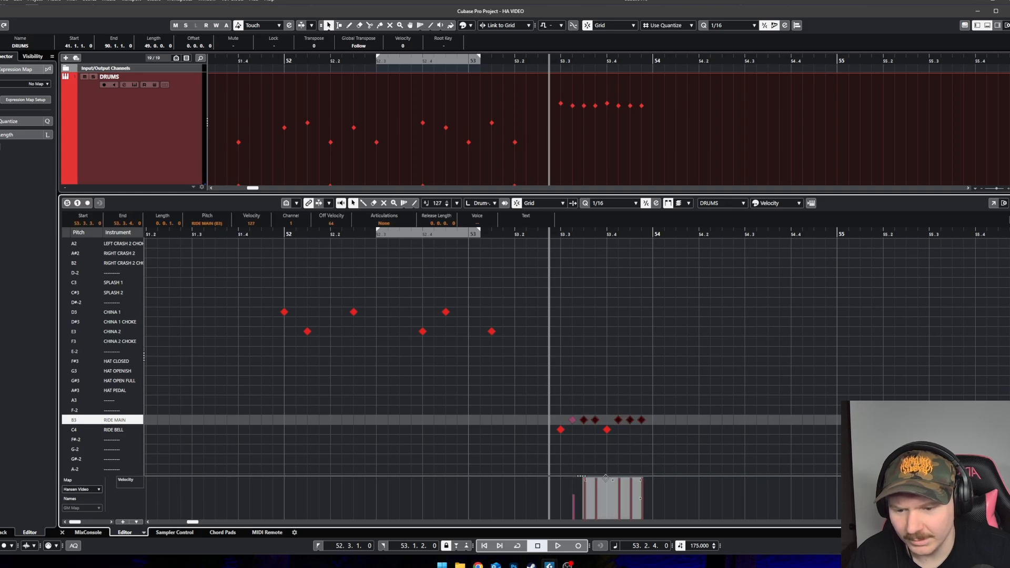
pyautogui.press('space')
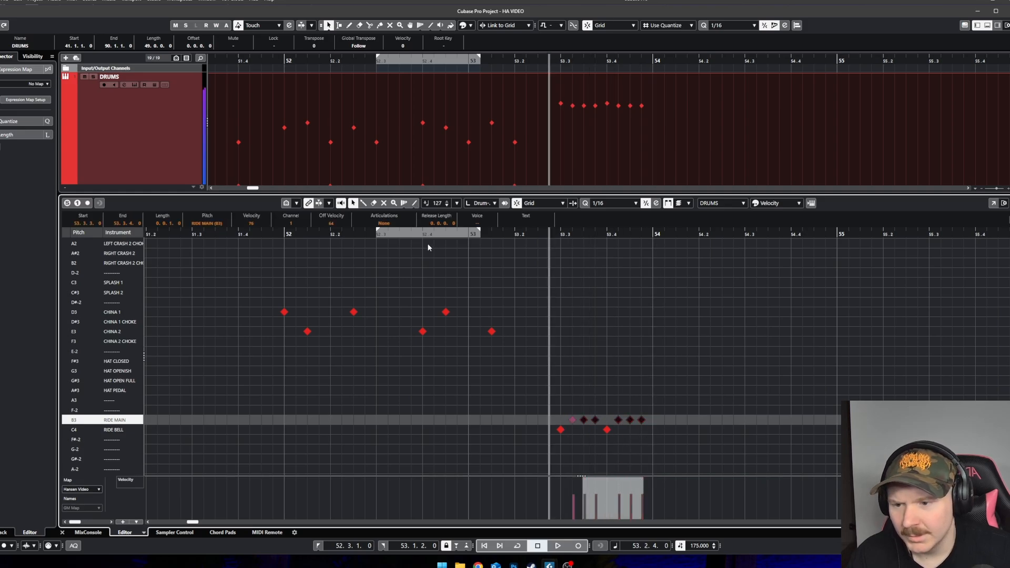
# Step: Raise the velocity of all six Ride Main hits in bar 53 to about 96 and play the passage
pyautogui.click(630, 453)
pyautogui.moveTo(550, 426)
pyautogui.mouseDown()
pyautogui.moveTo(665, 446)
pyautogui.moveTo(545, 424)
pyautogui.mouseUp()
pyautogui.click(664, 446)
pyautogui.scroll(1, 665, 445)
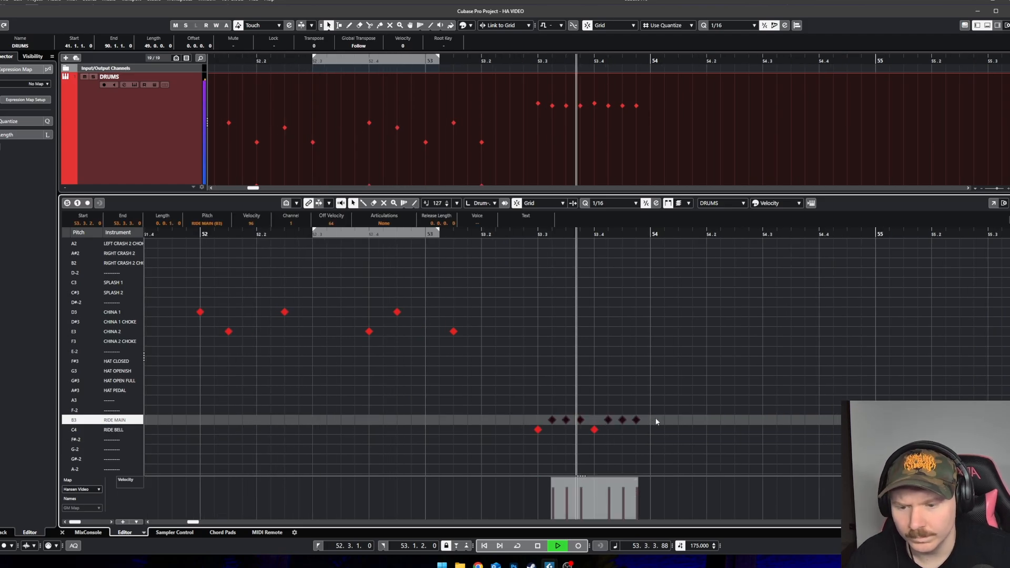
pyautogui.press('space')
# Step: Add a snare hit at 53.4.1 over the kick run
pyautogui.scroll(5, 573, 372)
pyautogui.click(587, 307)
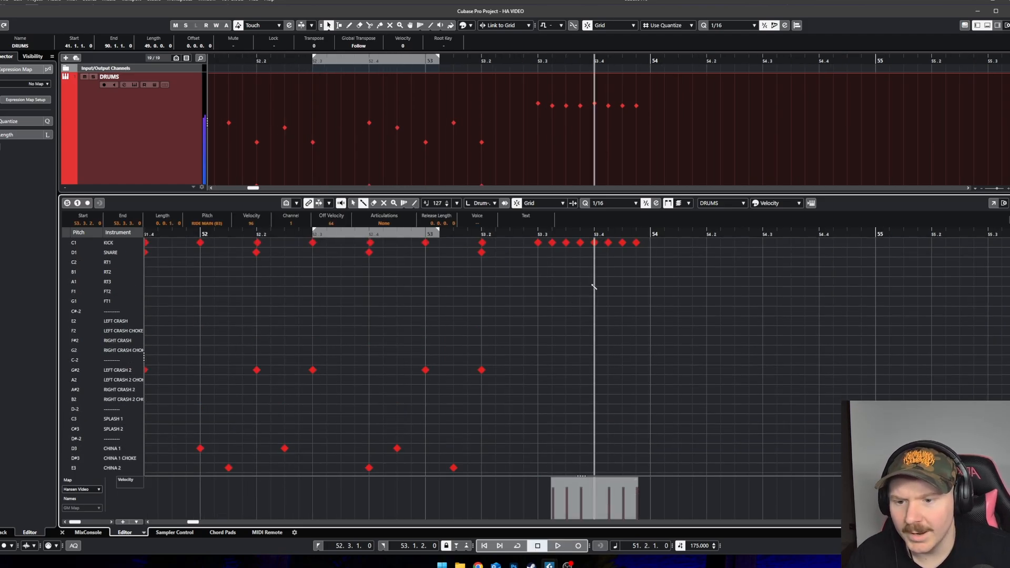
pyautogui.click(594, 252)
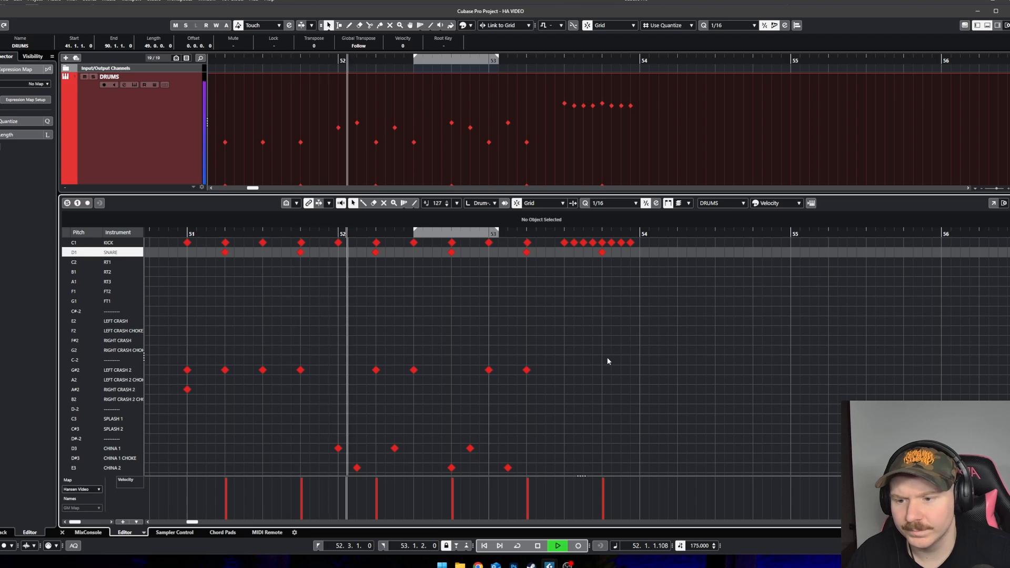
# Step: Play the passage and repeat the kick, snare, crash and china groove from 54.2.1 to 55.3.1
pyautogui.press('g')
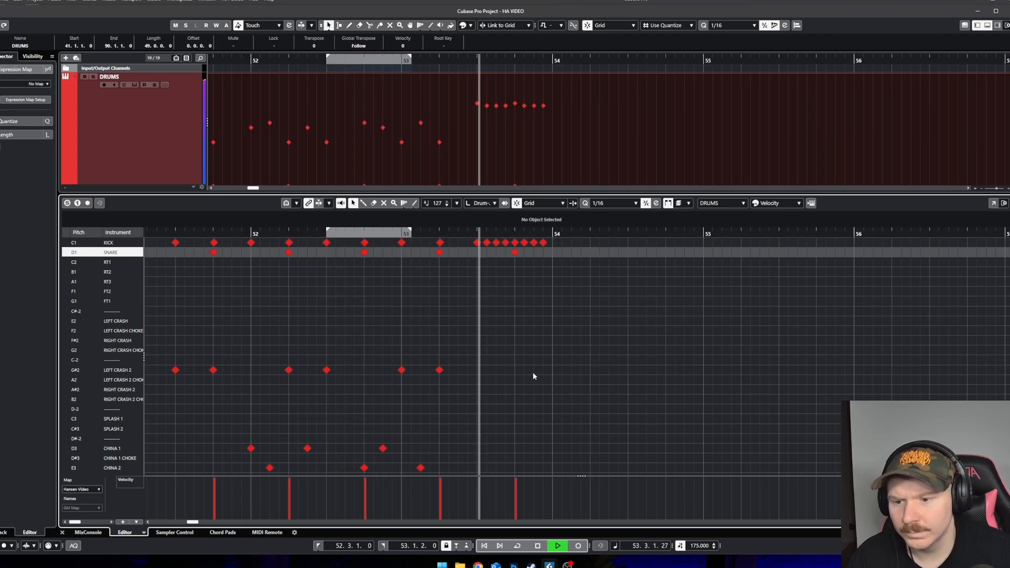
pyautogui.press('space')
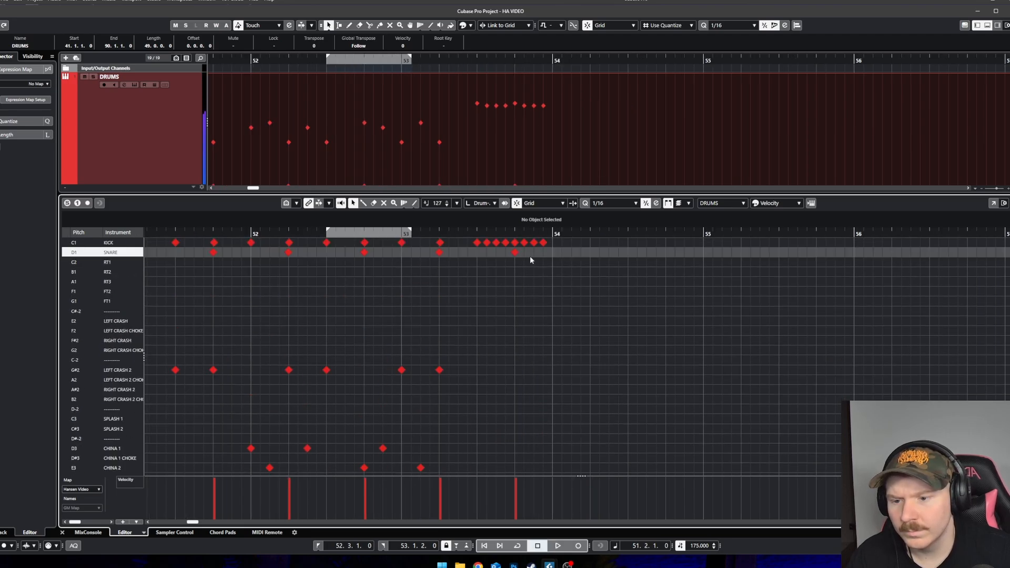
pyautogui.click(515, 253)
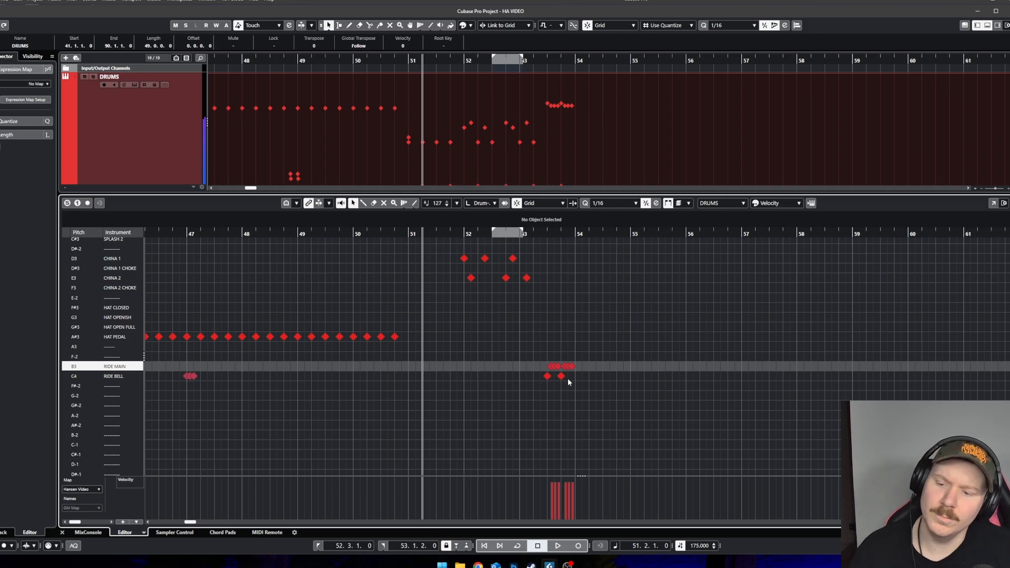
pyautogui.scroll(2, 562, 393)
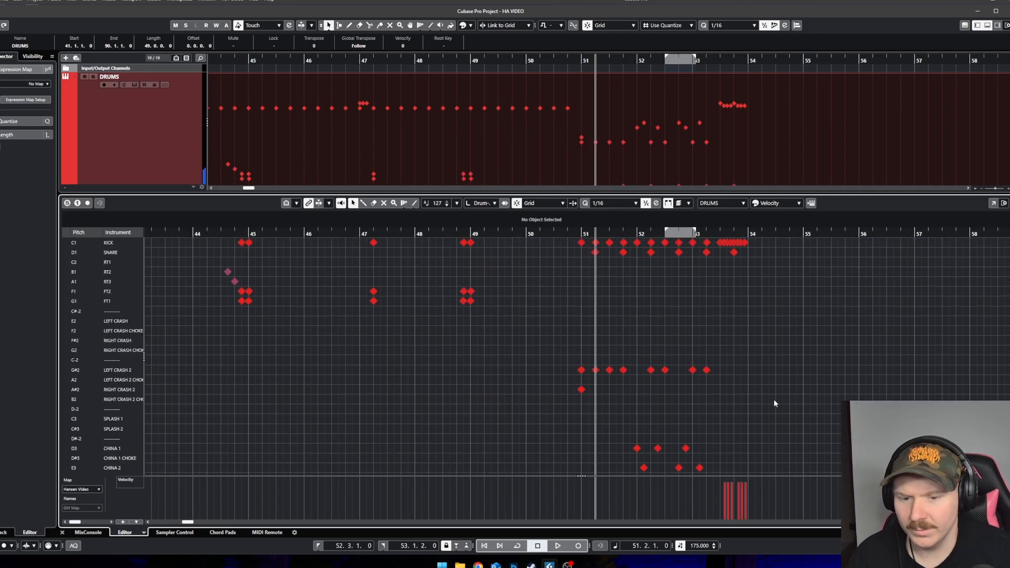
pyautogui.scroll(-1, 773, 408)
pyautogui.scroll(-1, 776, 460)
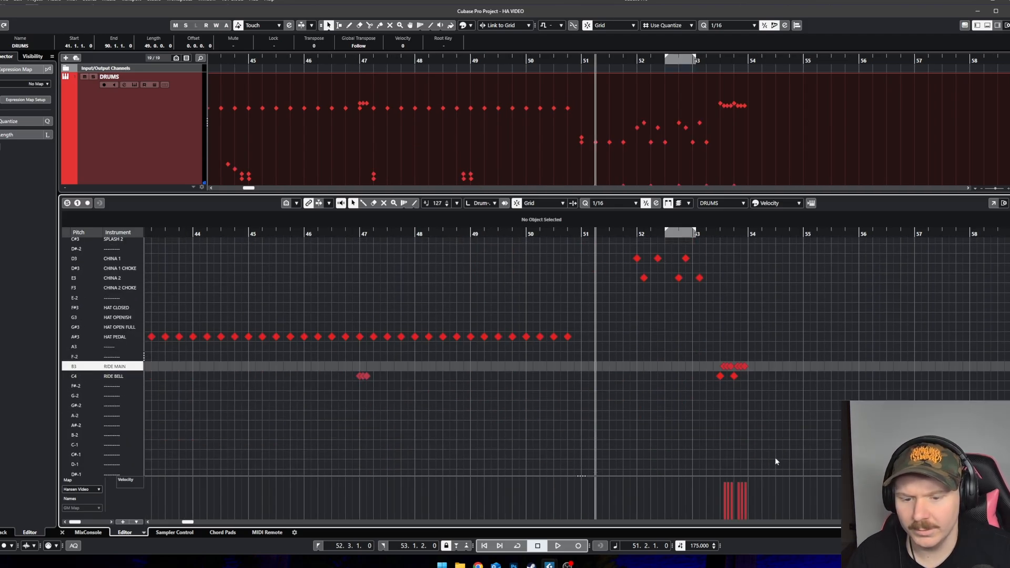
pyautogui.moveTo(778, 464); pyautogui.dragTo(579, 234)
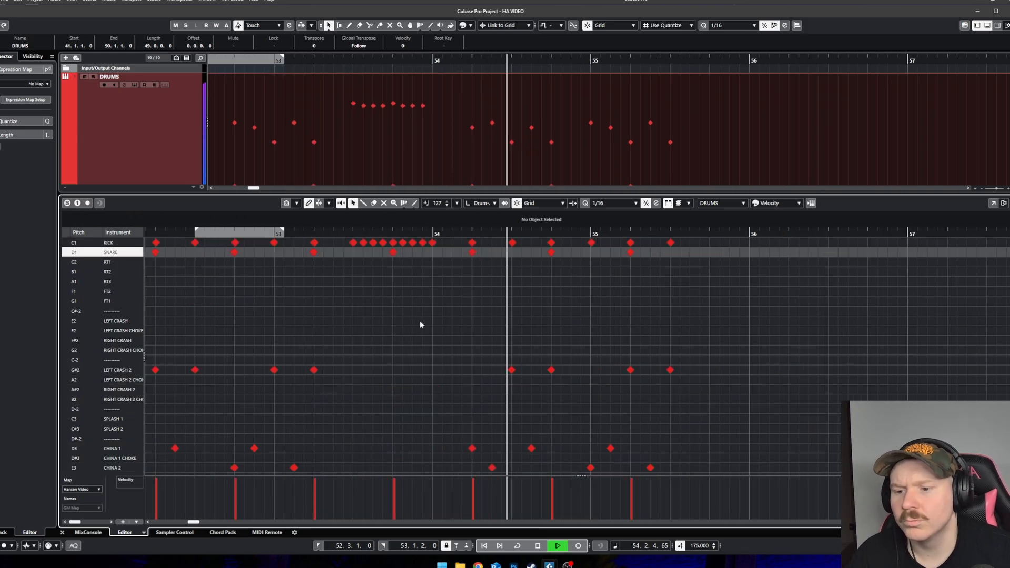
# Step: Add a Left Crash hit at 54.1.1 and a Left Crash Choke hit at 54.1.2
pyautogui.press('space')
pyautogui.rightClick(430, 295)
pyautogui.click(440, 295)
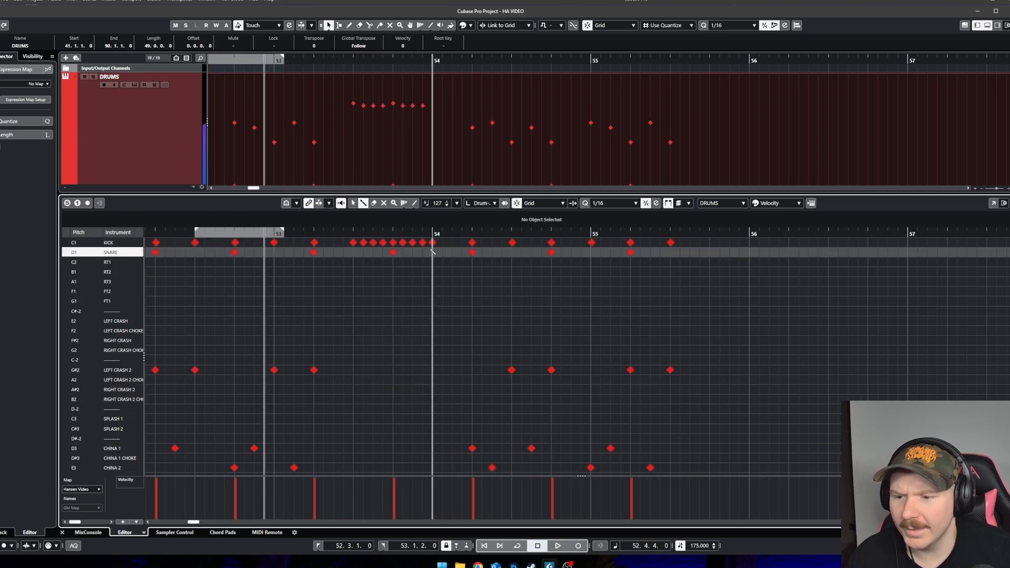
pyautogui.click(432, 242)
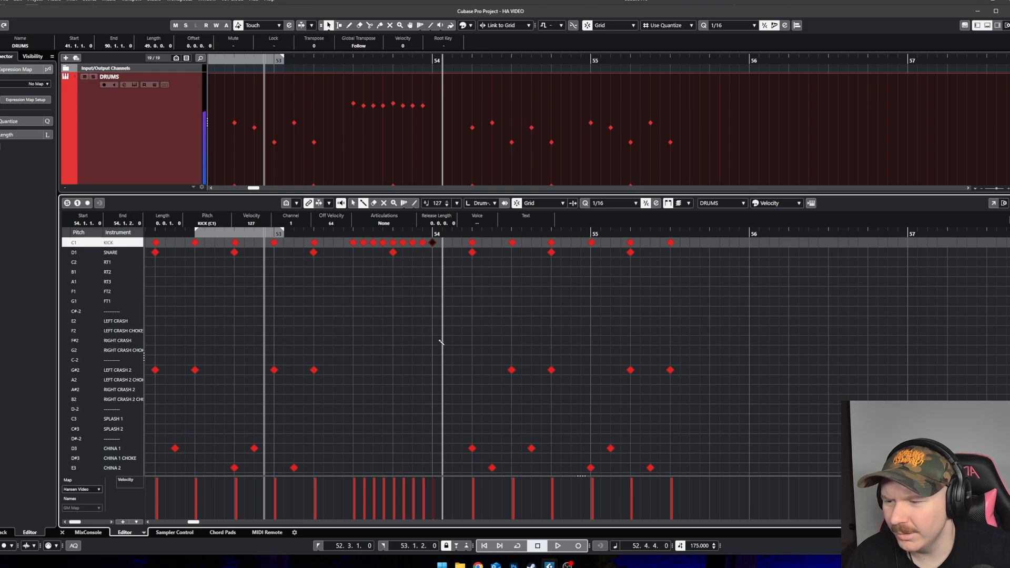
pyautogui.click(433, 311)
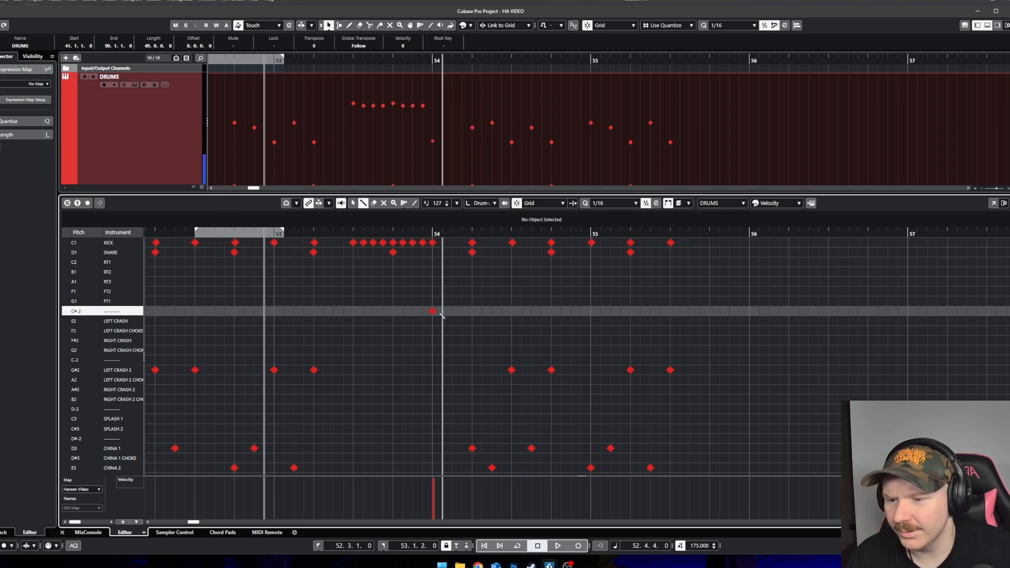
pyautogui.click(432, 301)
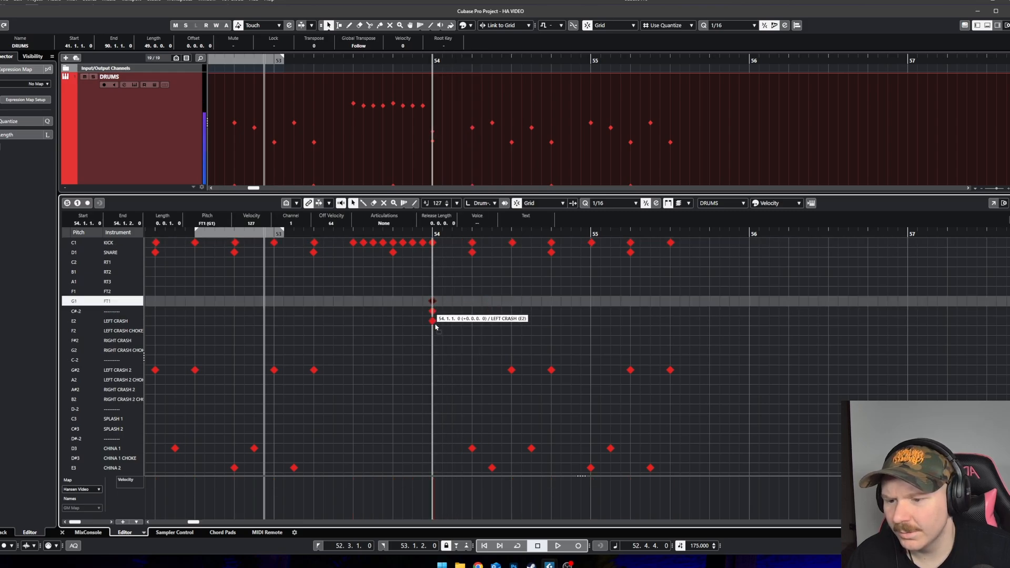
pyautogui.moveTo(436, 324); pyautogui.dragTo(435, 324)
pyautogui.moveTo(434, 313); pyautogui.dragTo(443, 332)
# Step: Try the Left Crash Choke hit at 54.1.3, return it to 54.1.2 and play the passage
pyautogui.click(326, 232)
pyautogui.press('space')
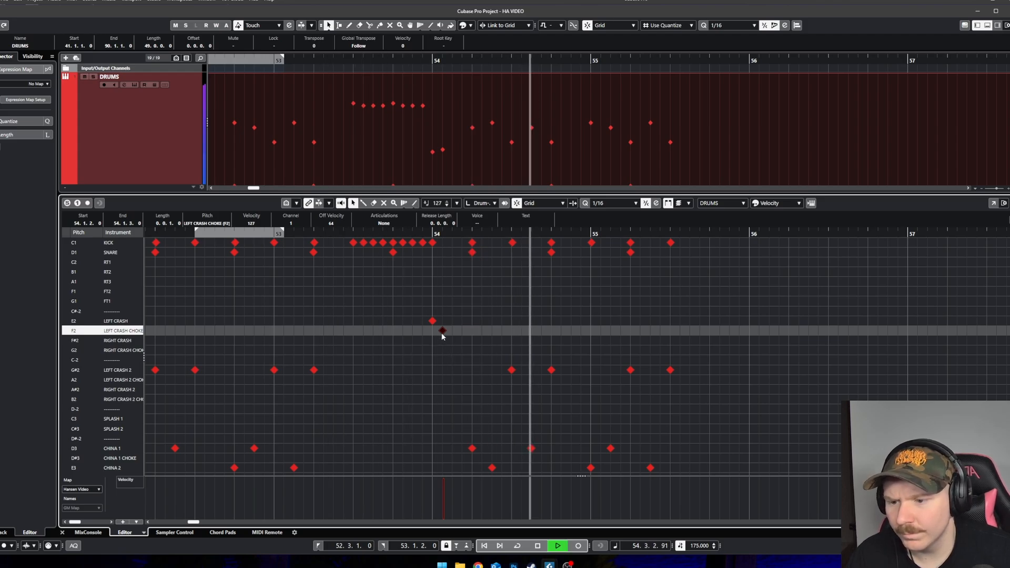
pyautogui.press('space')
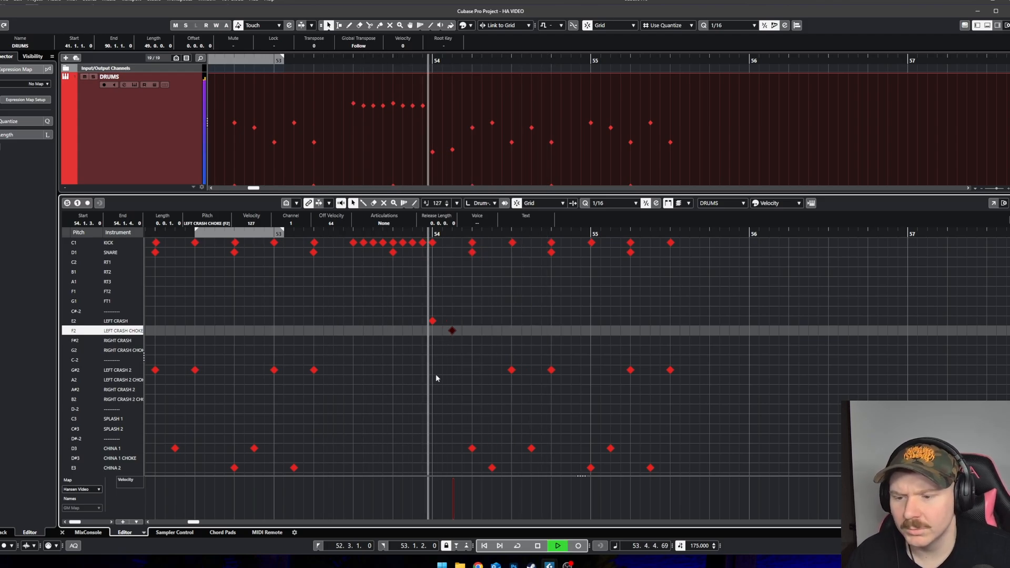
pyautogui.scroll(-2, 437, 372)
pyautogui.press('space')
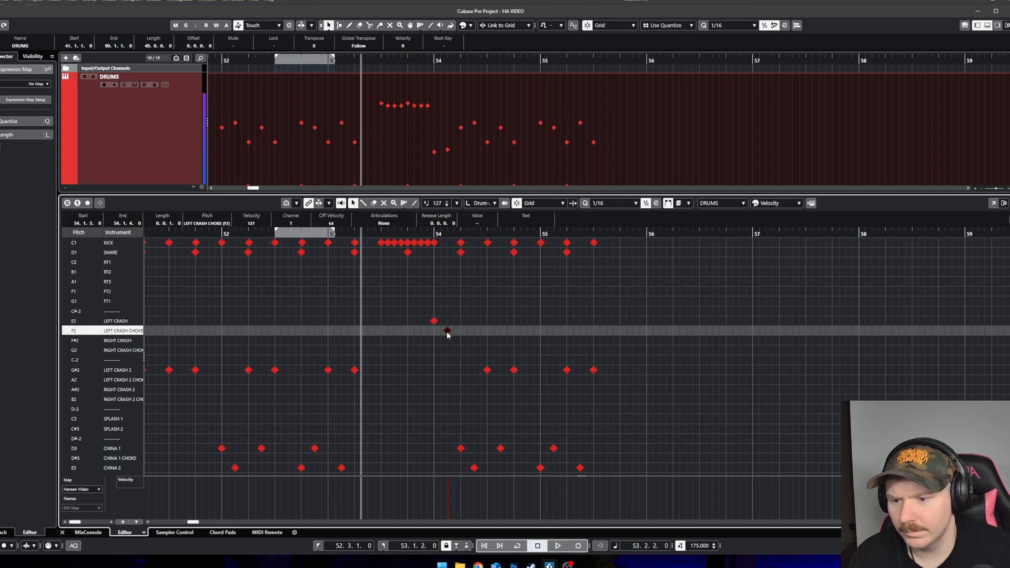
pyautogui.press('space')
pyautogui.scroll(2, 452, 363)
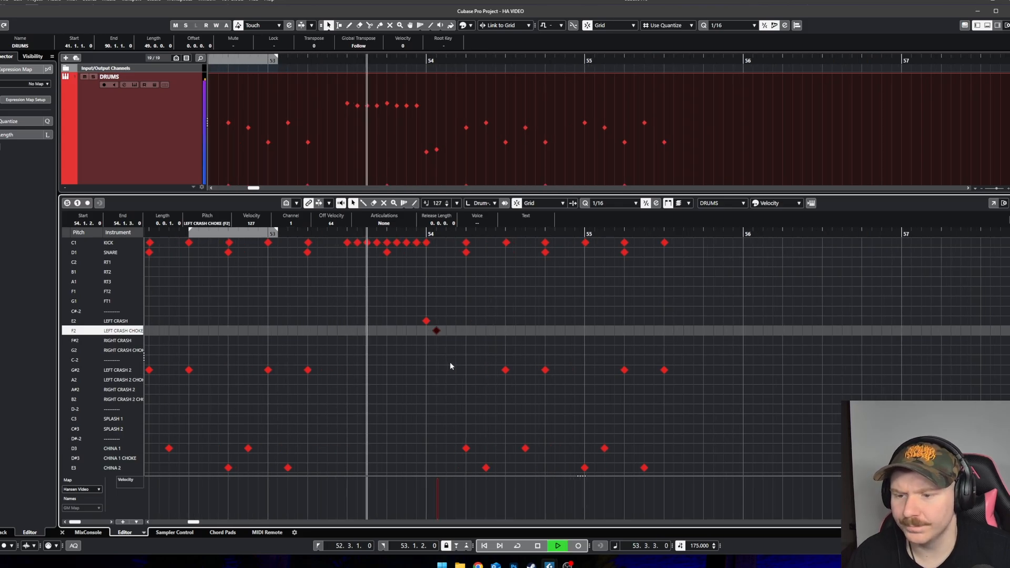
pyautogui.moveTo(401, 232); pyautogui.dragTo(118, 233)
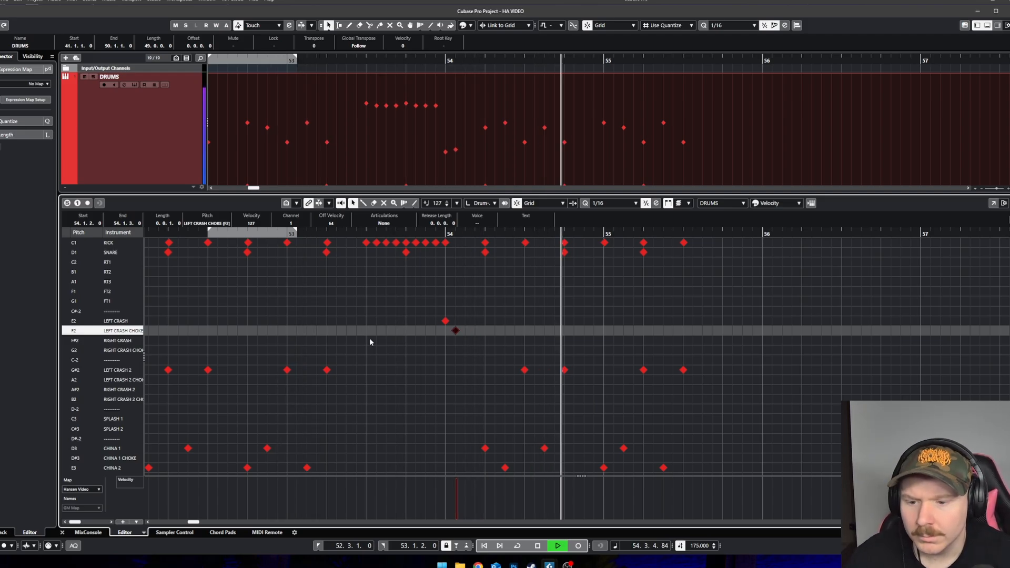
pyautogui.press('space')
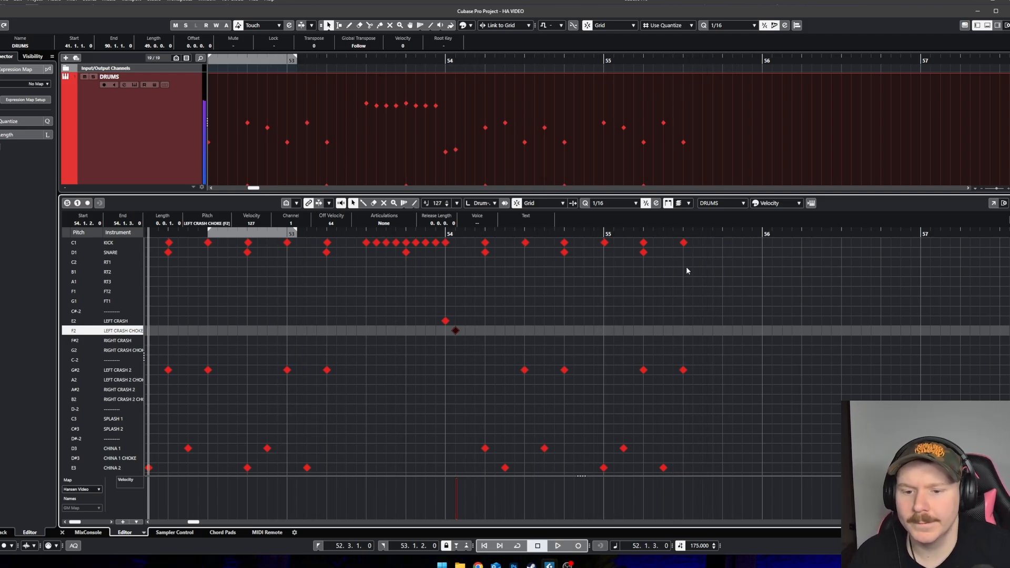
# Step: Add kick hits at 55.3.3, 55.4.1 and 55.4.3 and play the passage
pyautogui.press('space')
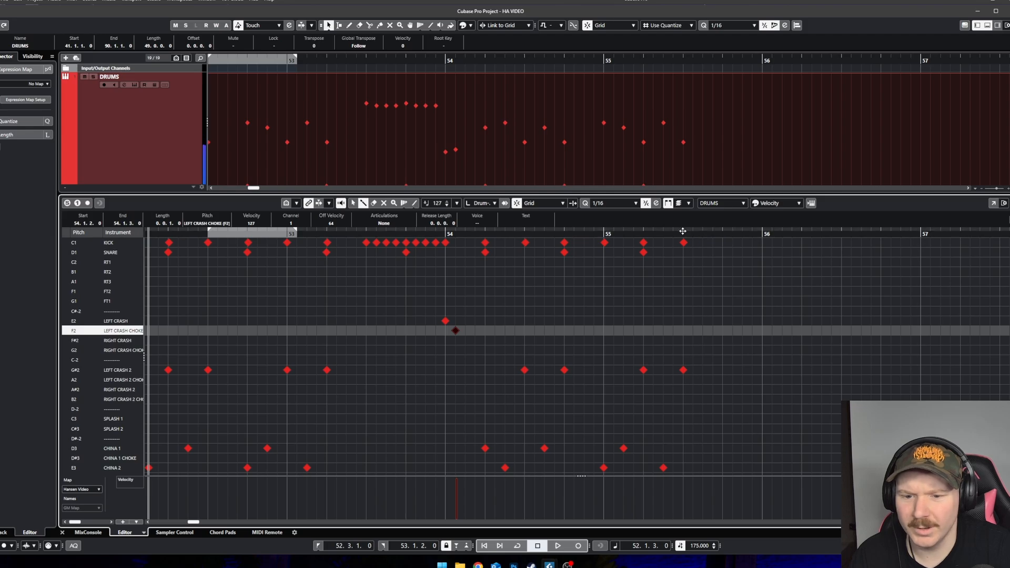
pyautogui.press('h')
pyautogui.press('space')
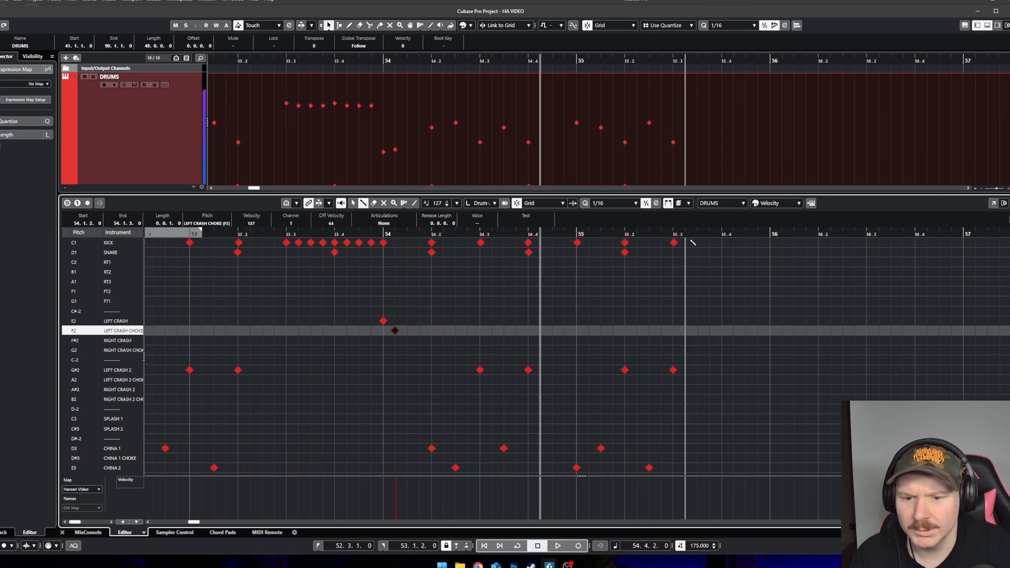
pyautogui.click(698, 242)
pyautogui.click(722, 243)
pyautogui.click(746, 242)
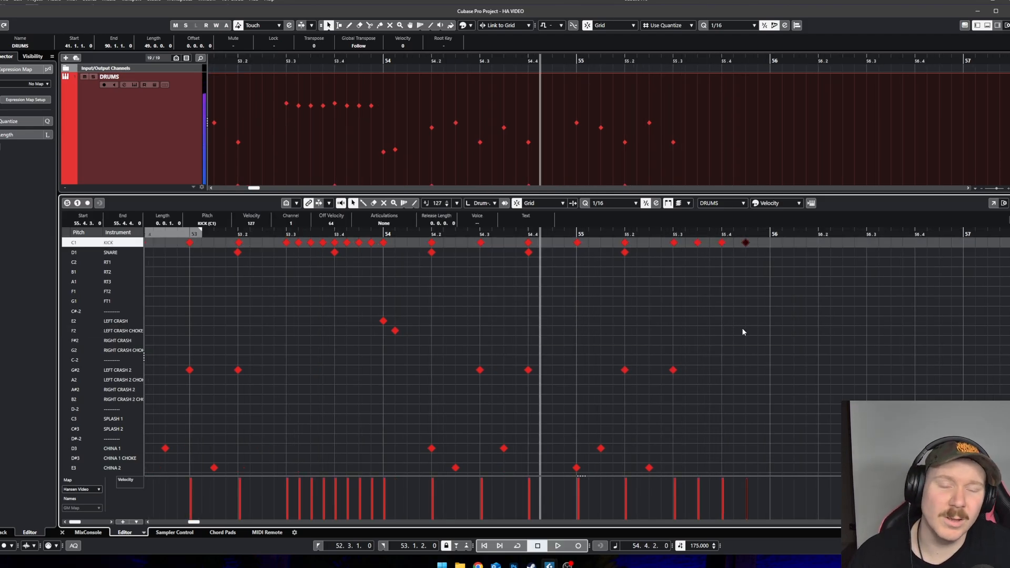
pyautogui.press('space')
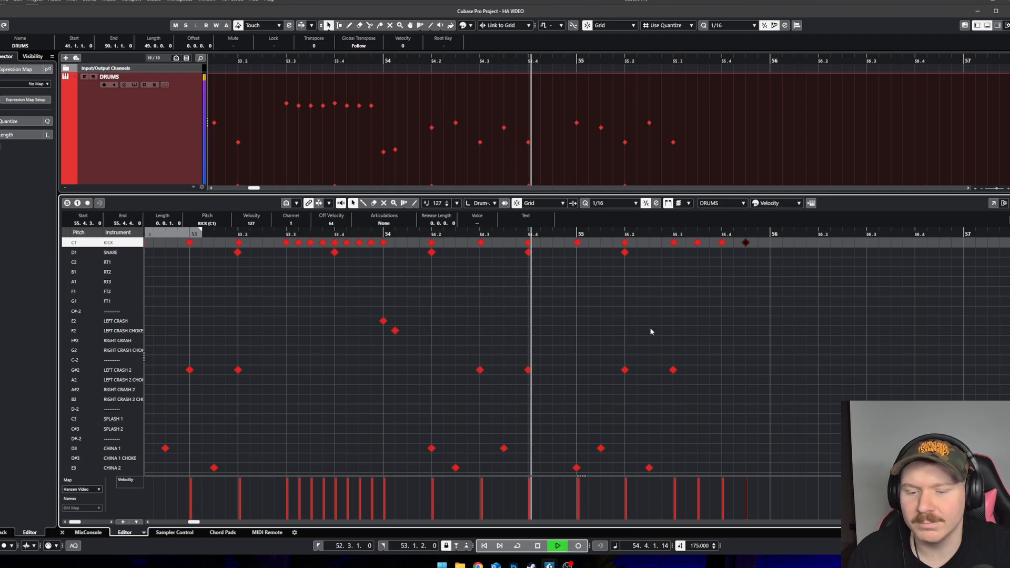
pyautogui.press('space')
# Step: Add an RT3 hit at 55.3.1 and a slightly delayed FT2 hit at 55.3.1.13
pyautogui.rightClick(713, 309)
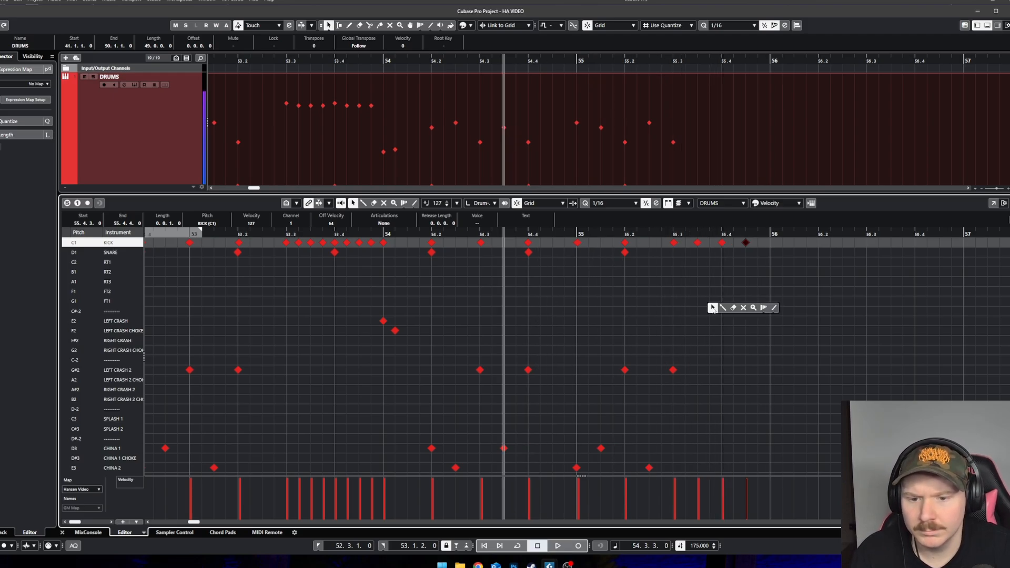
pyautogui.click(674, 263)
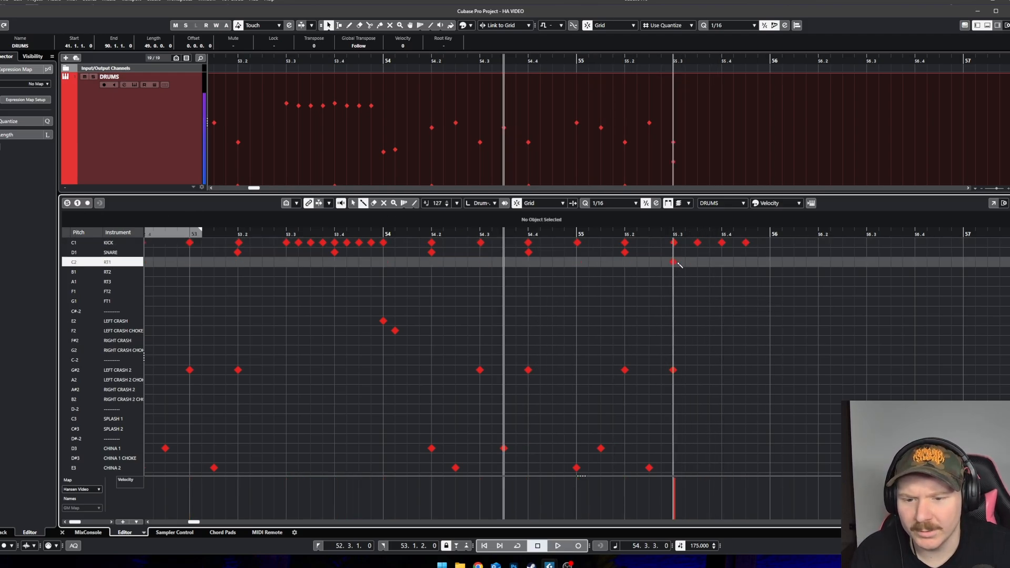
pyautogui.click(675, 285)
pyautogui.click(675, 291)
pyautogui.hotkey('ctrl', 'z')
pyautogui.scroll(4, 675, 292)
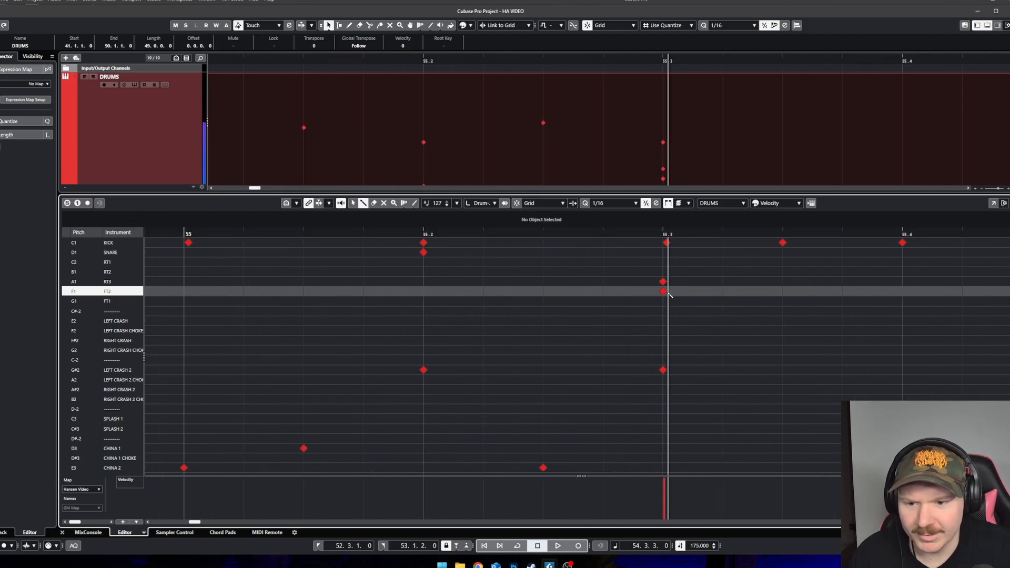
pyautogui.click(670, 291)
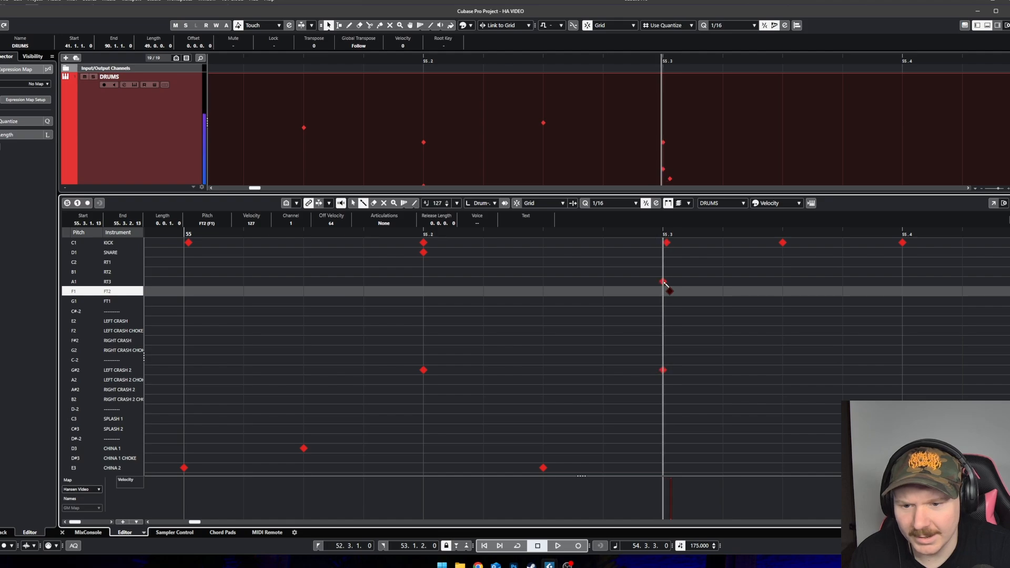
# Step: Add RT3 hits with slightly delayed FT2 hits at 55.3.3 and 55.4.1, and play the fill
pyautogui.click(782, 283)
pyautogui.click(789, 290)
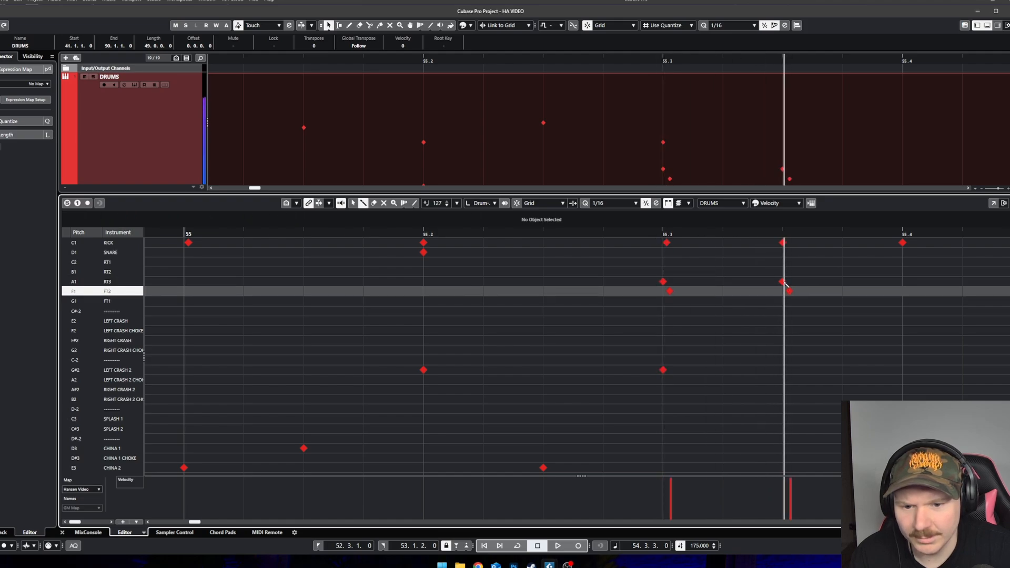
pyautogui.click(904, 282)
pyautogui.click(910, 291)
pyautogui.press('g')
pyautogui.press('space')
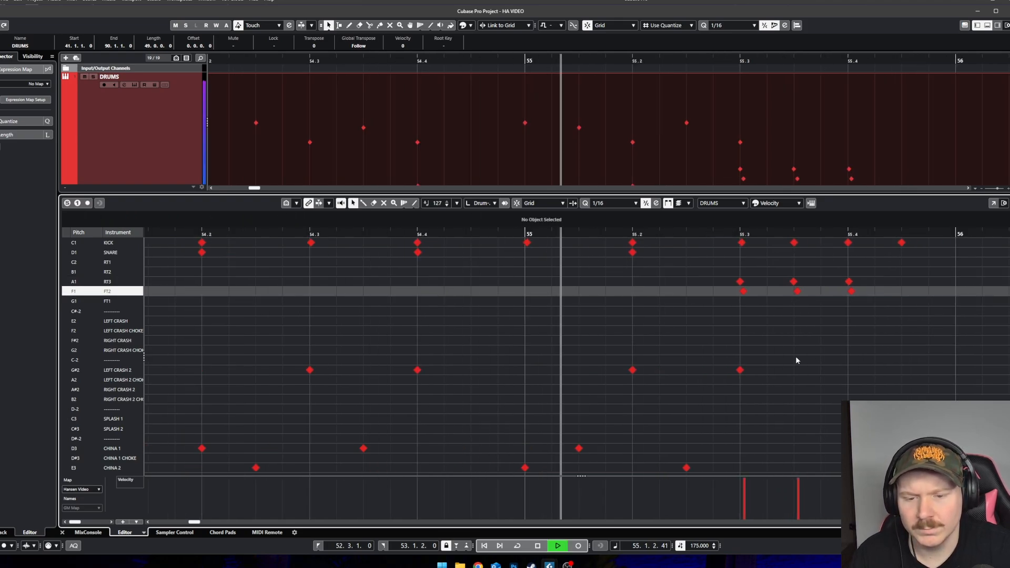
pyautogui.press('space')
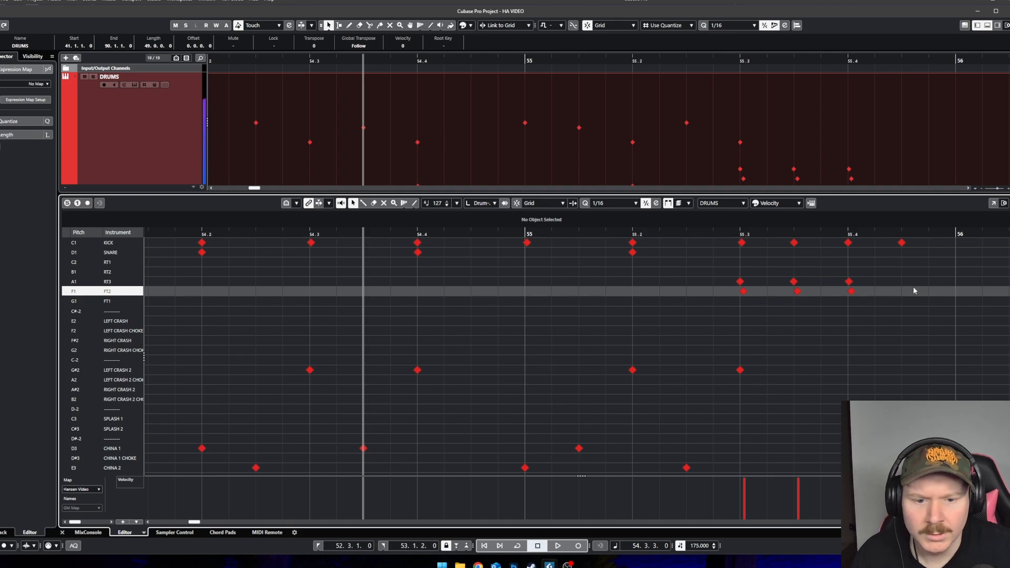
# Step: Add a snare hit at 55.4.3.7, on the last kick of bar 55, and play the fill
pyautogui.click(902, 253)
pyautogui.scroll(2, 899, 253)
pyautogui.click(901, 253)
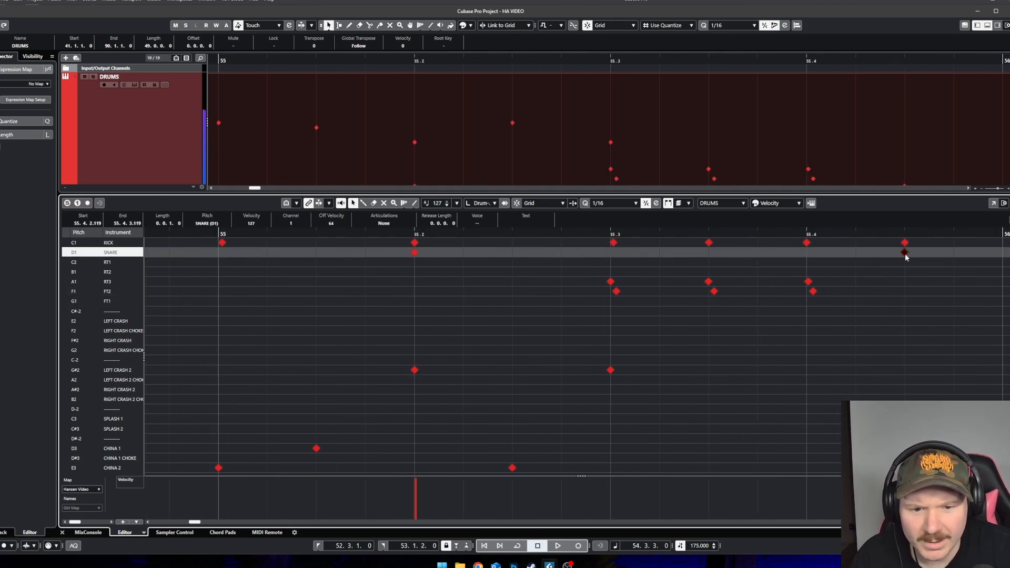
pyautogui.moveTo(907, 255); pyautogui.dragTo(908, 256)
pyautogui.scroll(-1, 908, 274)
pyautogui.press('space')
pyautogui.hscroll(2, 905, 303)
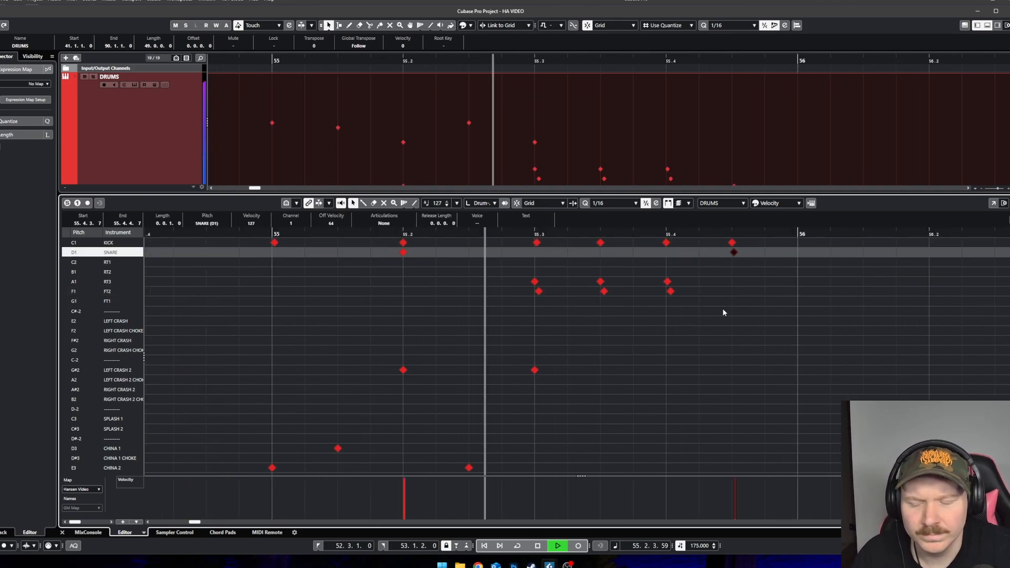
pyautogui.press('space')
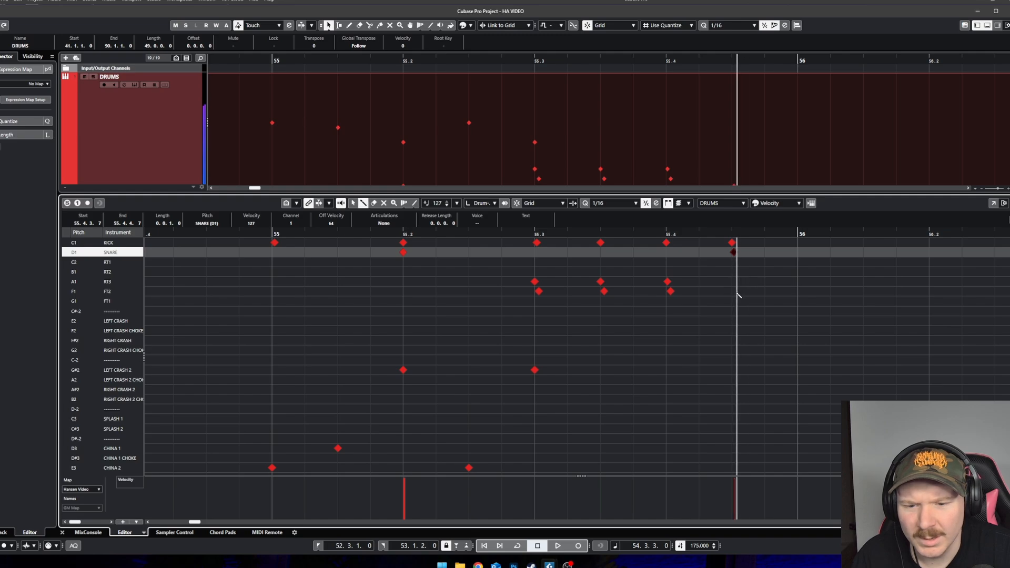
# Step: Add an FT2 hit at 55.4.3.11 under the last snare of bar 55 and play the fill
pyautogui.click(737, 291)
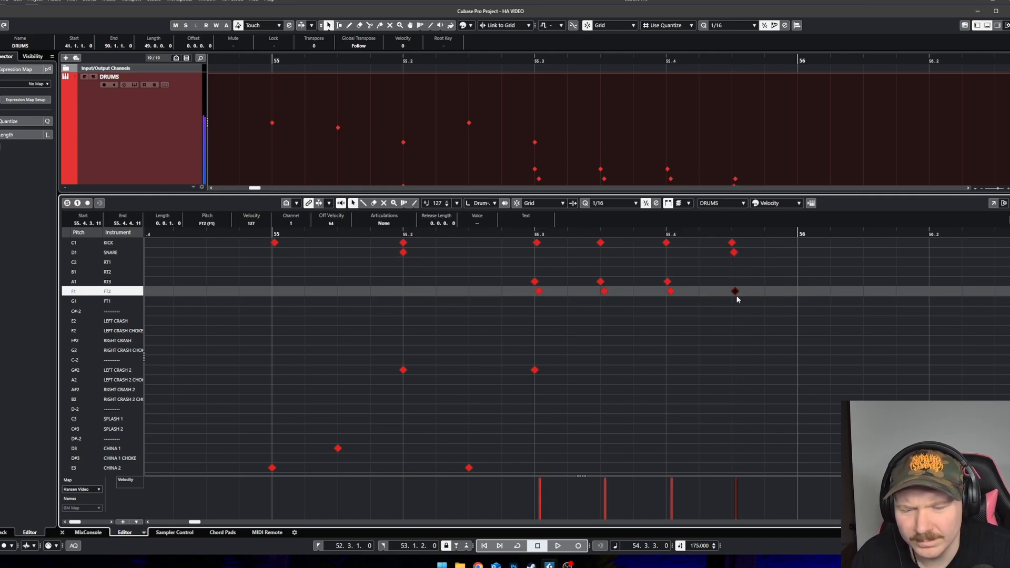
pyautogui.press('space')
pyautogui.scroll(-2, 749, 321)
pyautogui.hscroll(2, 747, 322)
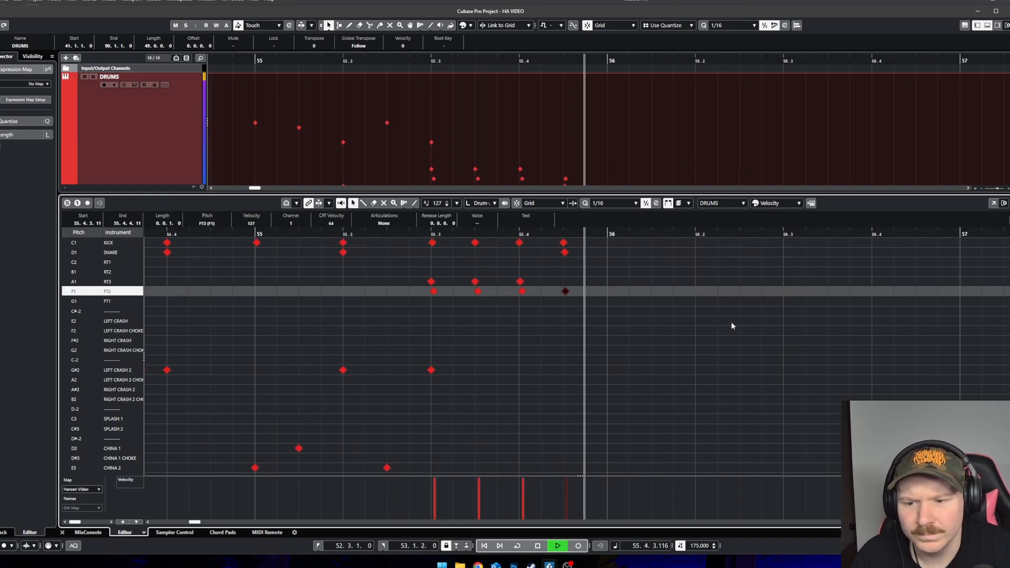
pyautogui.press('space')
# Step: Move the last snare hit of bar 55 to RT3 at 55.4.2.114 and play the passage
pyautogui.moveTo(565, 253); pyautogui.dragTo(563, 284)
pyautogui.press('space')
pyautogui.scroll(-1, 602, 302)
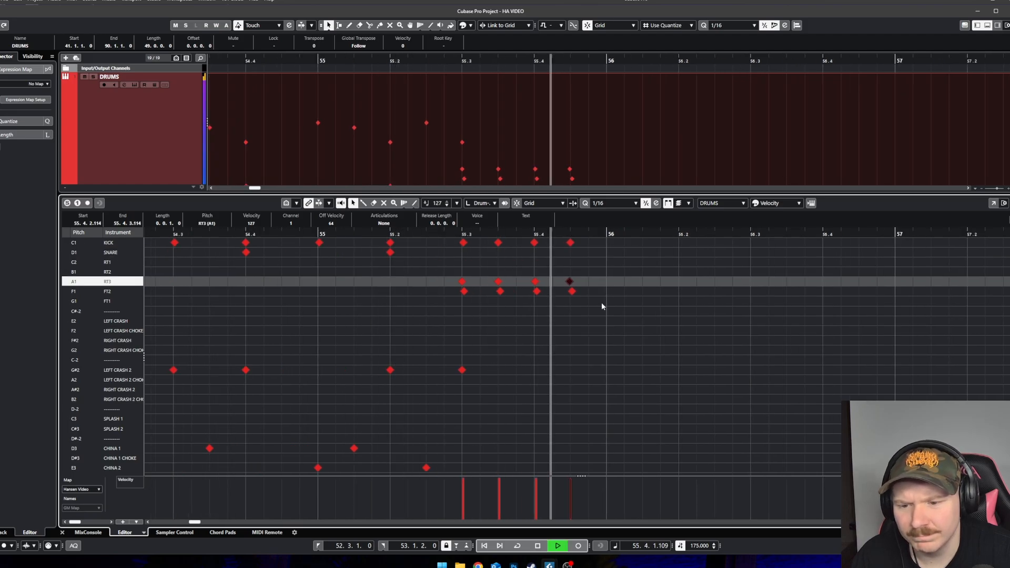
pyautogui.scroll(-2, 601, 302)
pyautogui.scroll(-2, 617, 295)
pyautogui.press('space')
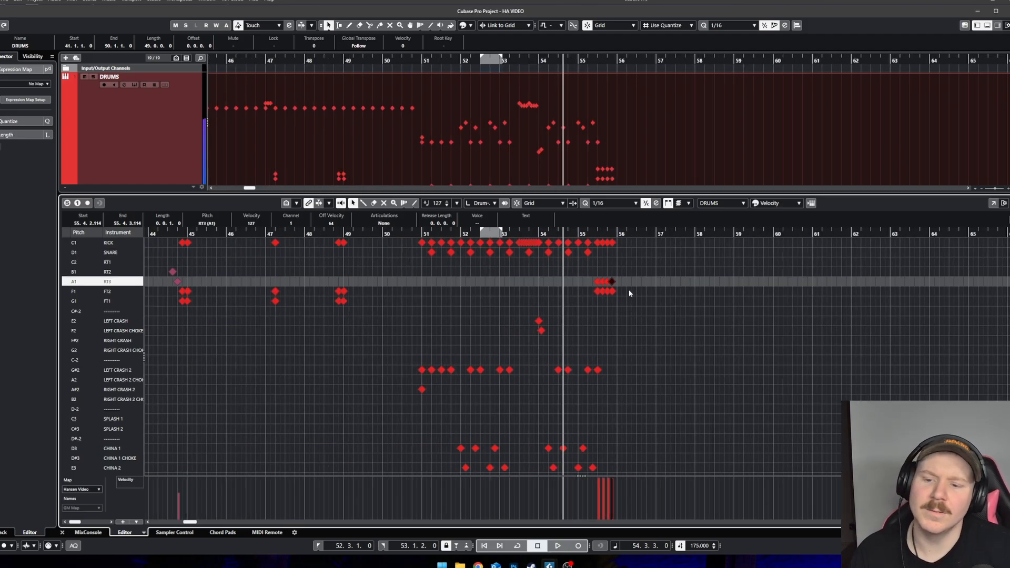
pyautogui.scroll(-2, 620, 164)
pyautogui.scroll(-5, 622, 164)
pyautogui.scroll(4, 629, 160)
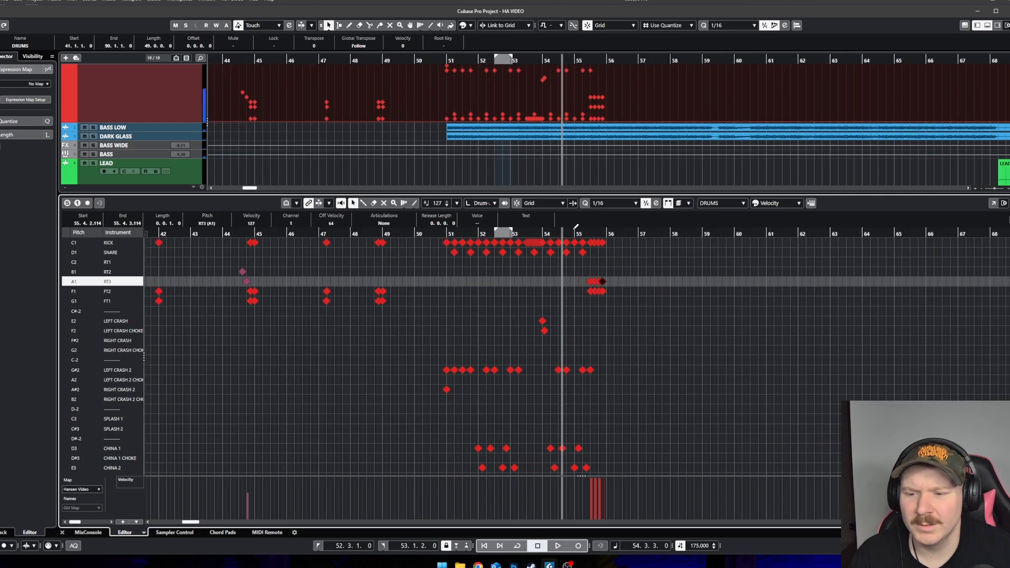
# Step: Delete the ride hits that double the fast kick run in the second half of bar 53
pyautogui.click(445, 234)
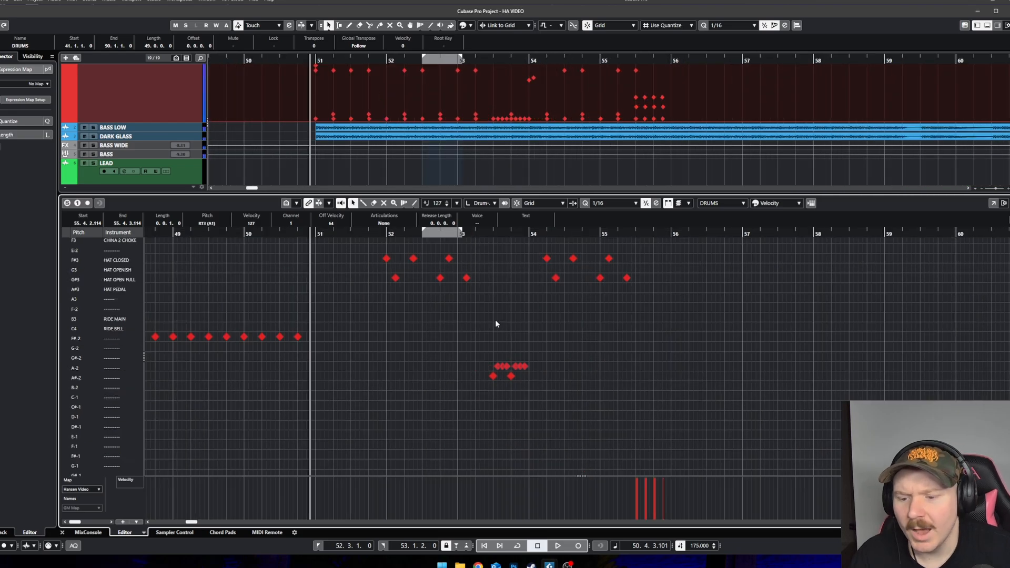
pyautogui.scroll(-2, 497, 322)
pyautogui.moveTo(543, 340); pyautogui.dragTo(480, 310)
pyautogui.press('Delete')
pyautogui.scroll(6, 505, 343)
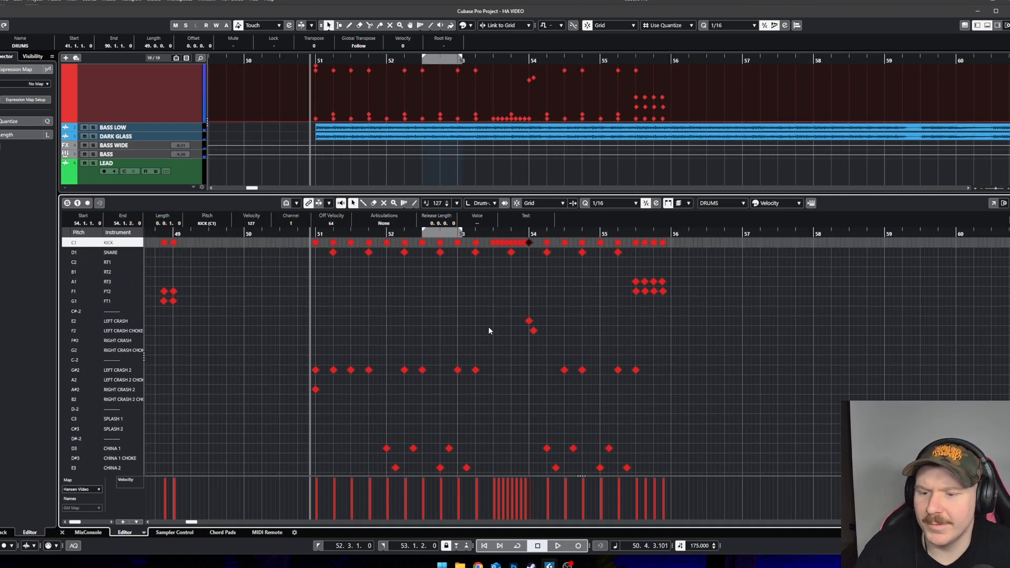
# Step: Add LEFT CRASH 2 hits at 53.3.1 and 53.4.1 over the kick run and play the passage
pyautogui.scroll(3, 484, 321)
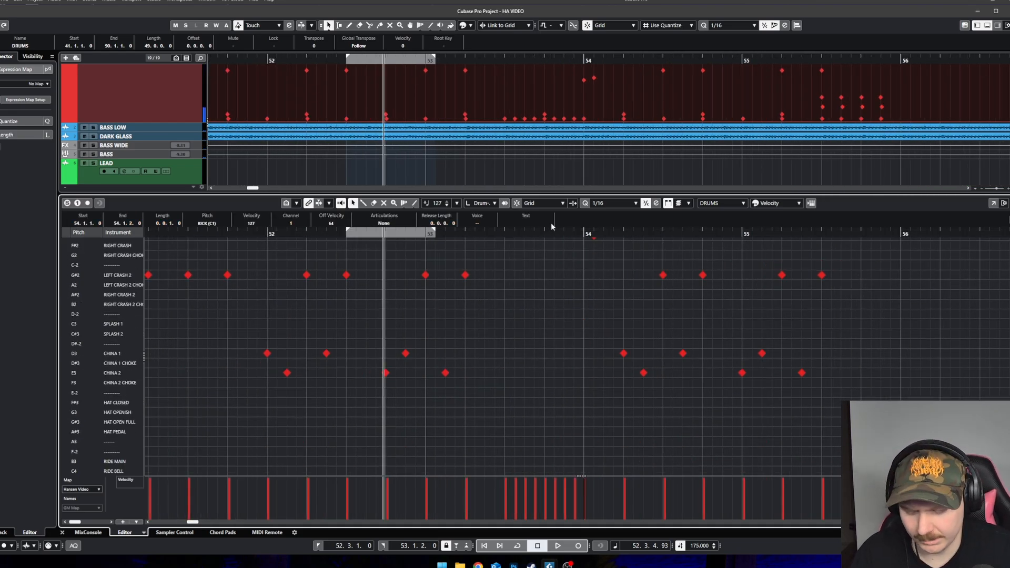
pyautogui.scroll(2, 561, 307)
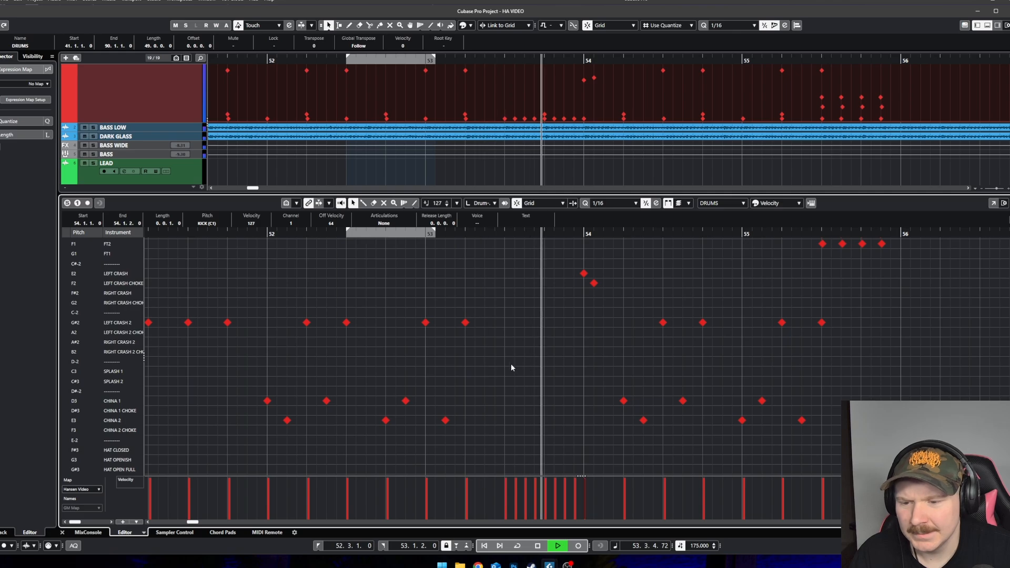
pyautogui.press('space')
pyautogui.scroll(2, 518, 379)
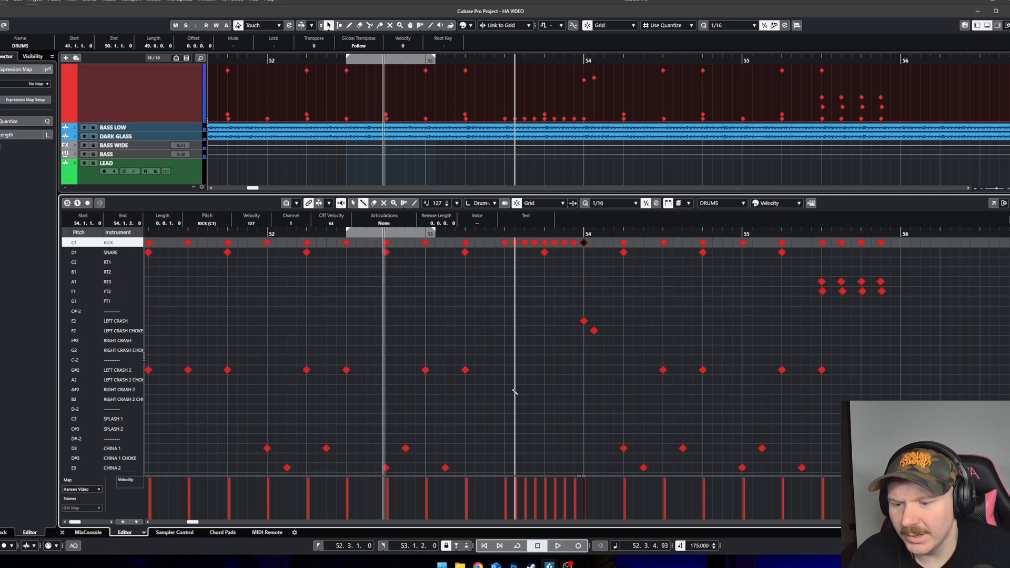
pyautogui.click(512, 371)
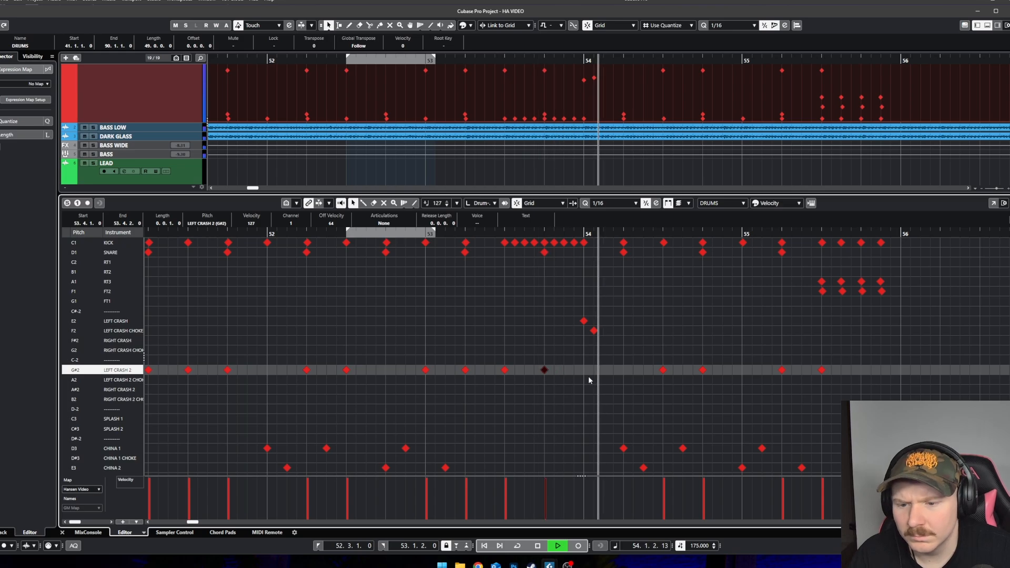
pyautogui.press('space')
# Step: Move the LEFT CRASH CHOKE hit in bar 54 to 54.1.3 and play the passage through the bar 55 fill
pyautogui.click(594, 331)
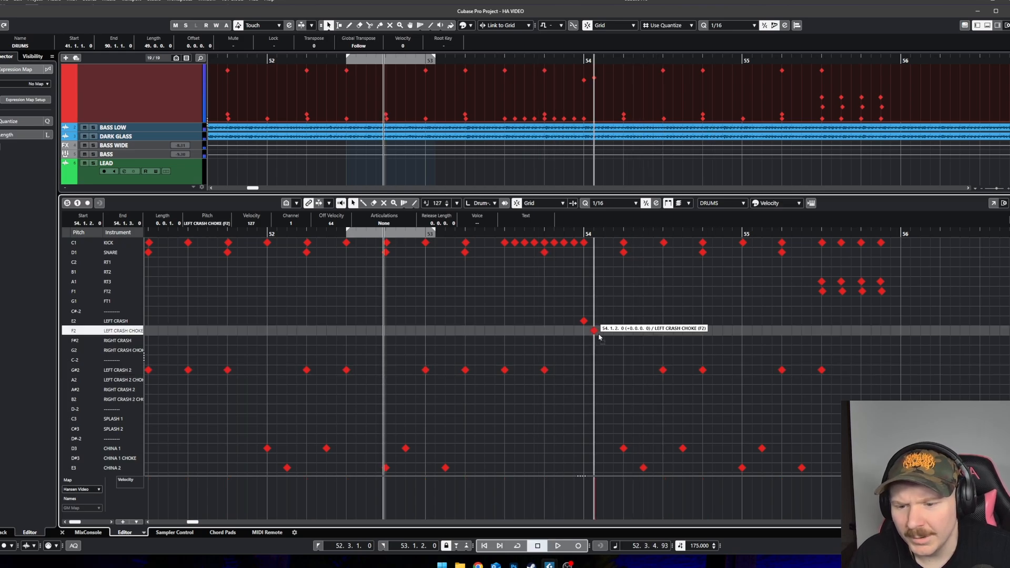
pyautogui.hotkey('ctrl', 'Right')
pyautogui.click(525, 234)
pyautogui.press('space')
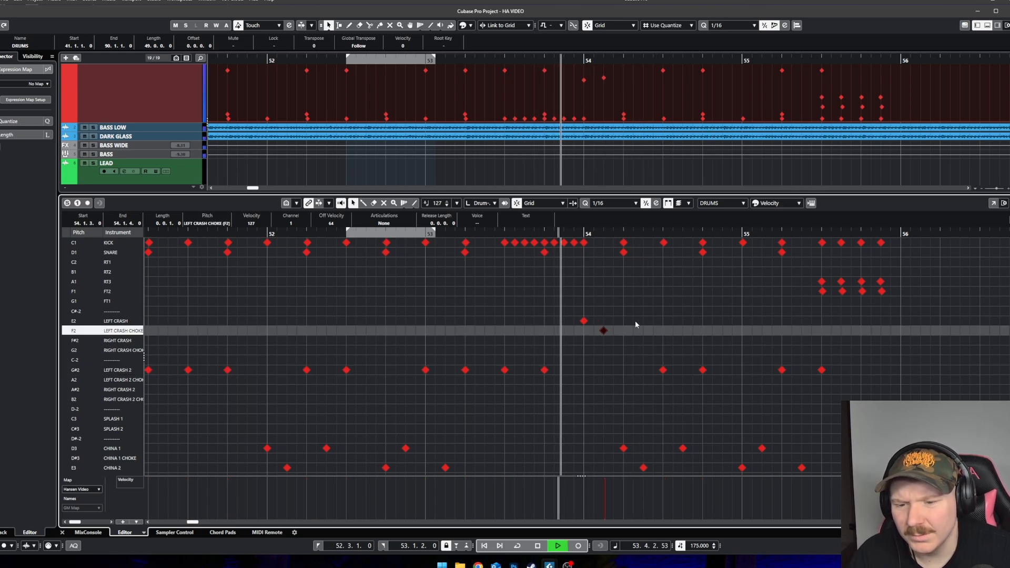
pyautogui.press('space')
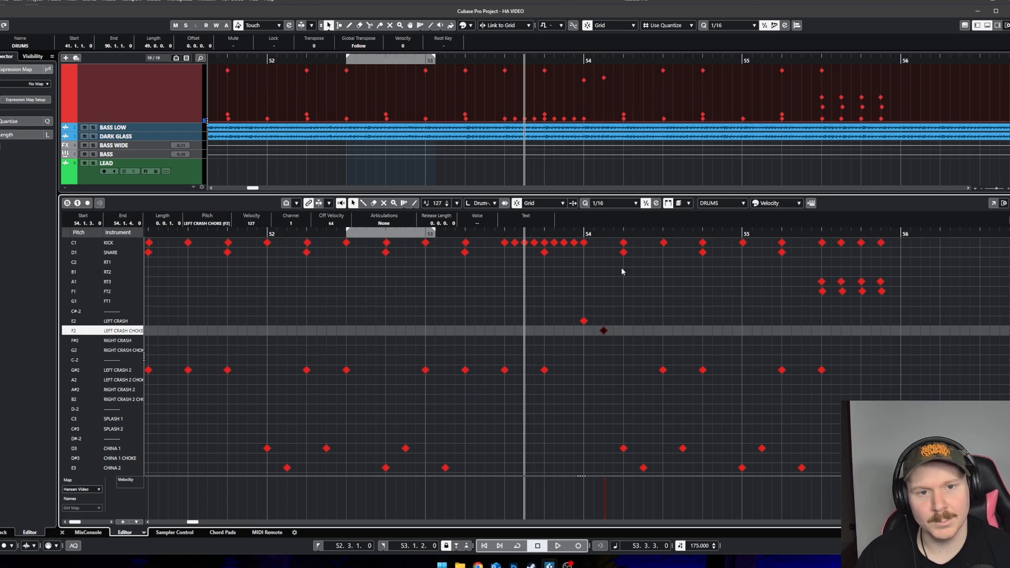
pyautogui.press('space')
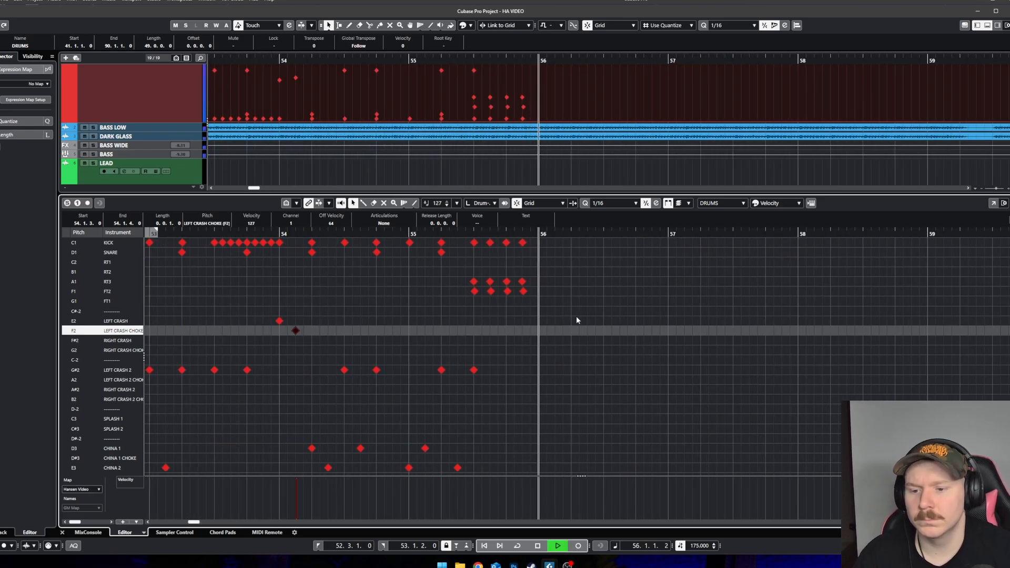
pyautogui.press('space')
# Step: Play the section from about bar 59, and play the passage from 54.3.3 into the bar 55 fill
pyautogui.rightClick(536, 254)
pyautogui.click(546, 255)
pyautogui.keyDown('alt'); pyautogui.keyDown('shift'); pyautogui.click(540, 258); pyautogui.keyUp('shift'); pyautogui.keyUp('alt')
pyautogui.press('h')
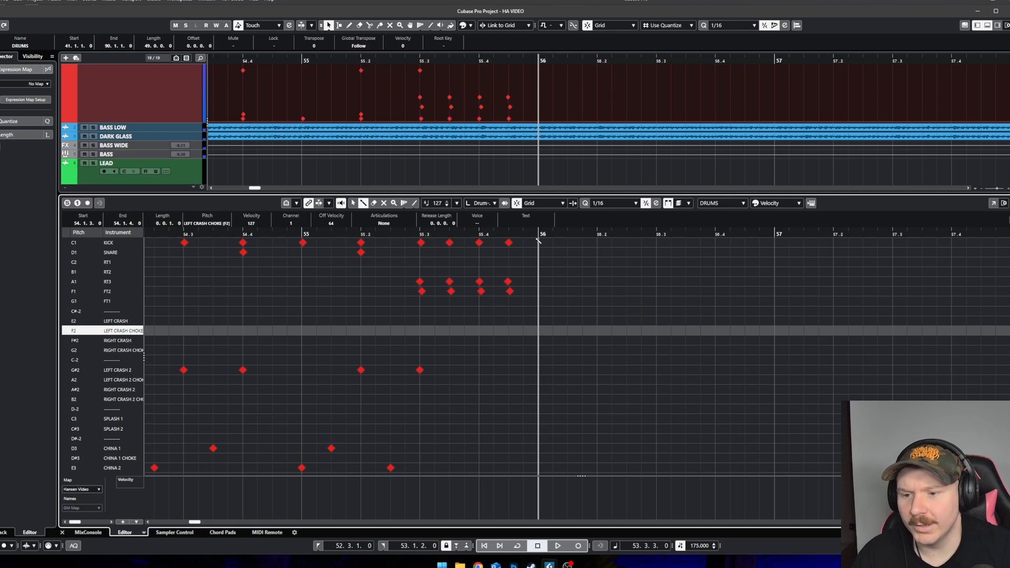
pyautogui.scroll(-4, 518, 169)
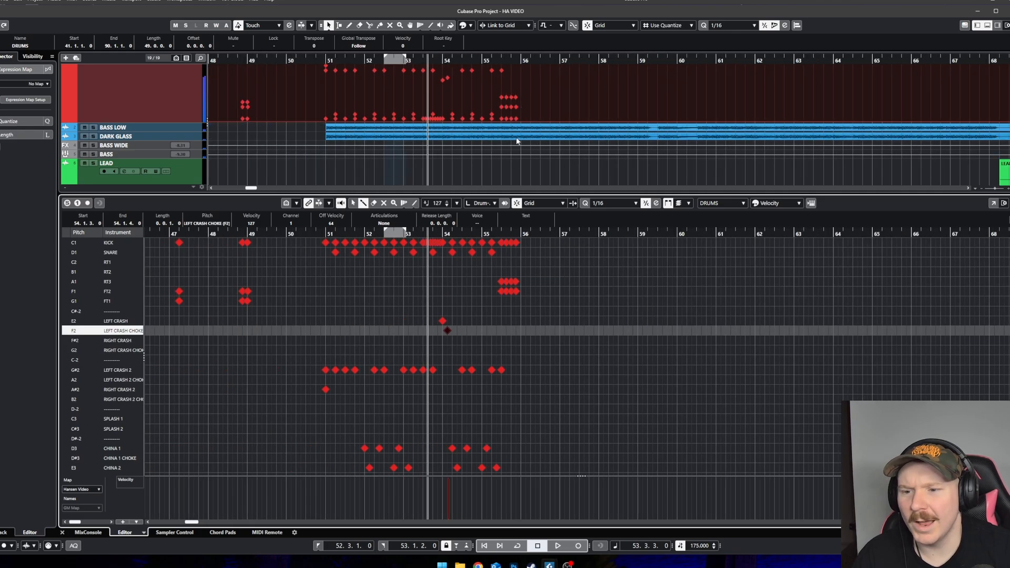
pyautogui.click(650, 61)
pyautogui.press('space')
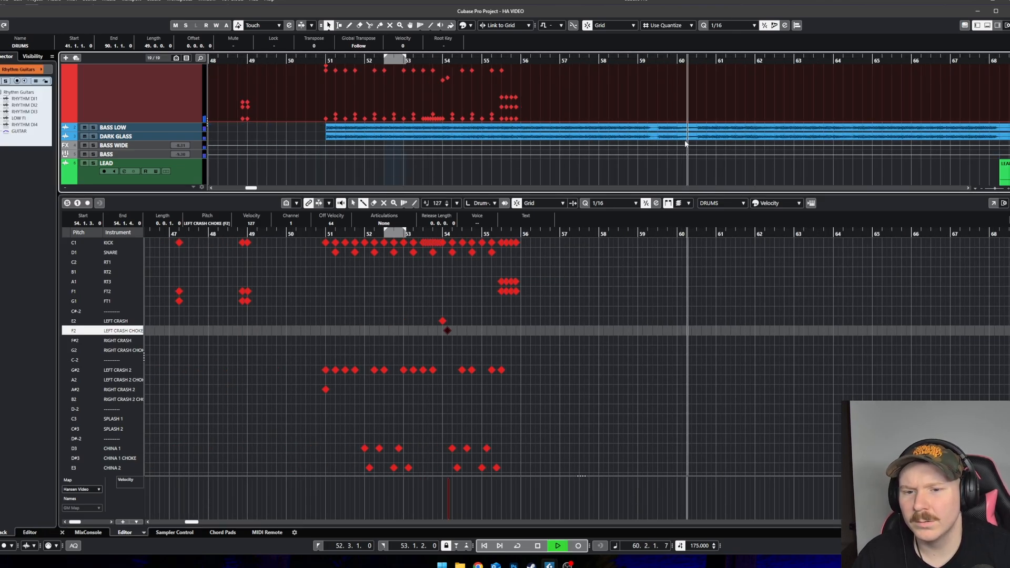
pyautogui.press('space')
pyautogui.click(499, 59)
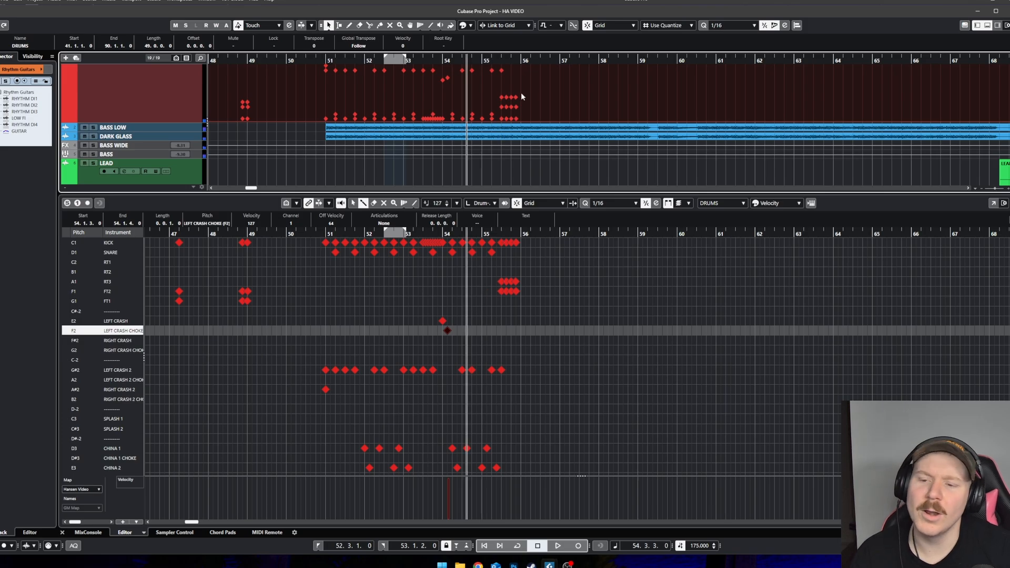
pyautogui.scroll(2, 544, 280)
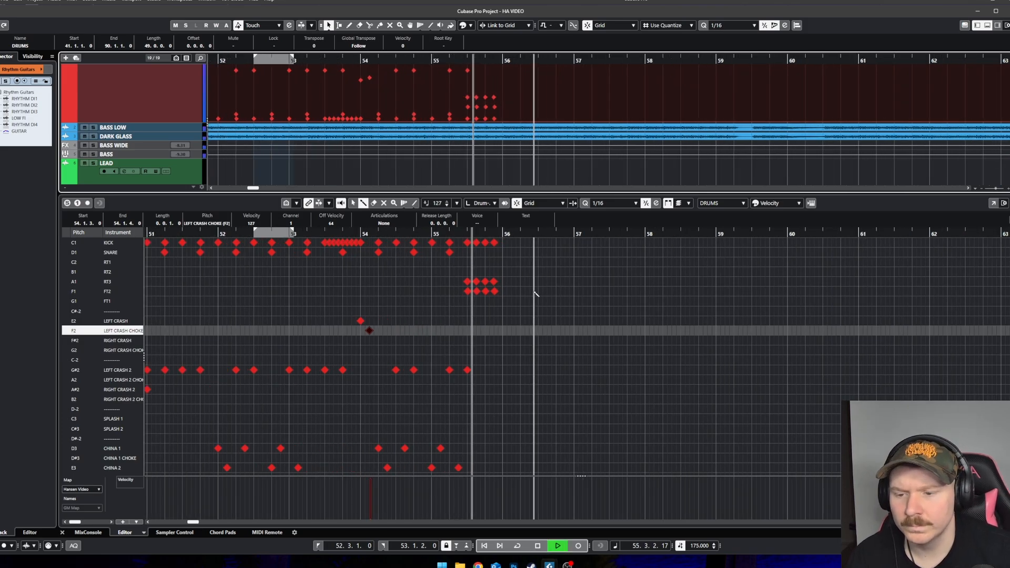
pyautogui.press('space')
pyautogui.scroll(2, 496, 260)
# Step: Draw snare hits on each beat of bar 56 with kick hits on the offbeats between them, and play the pattern
pyautogui.click(512, 254)
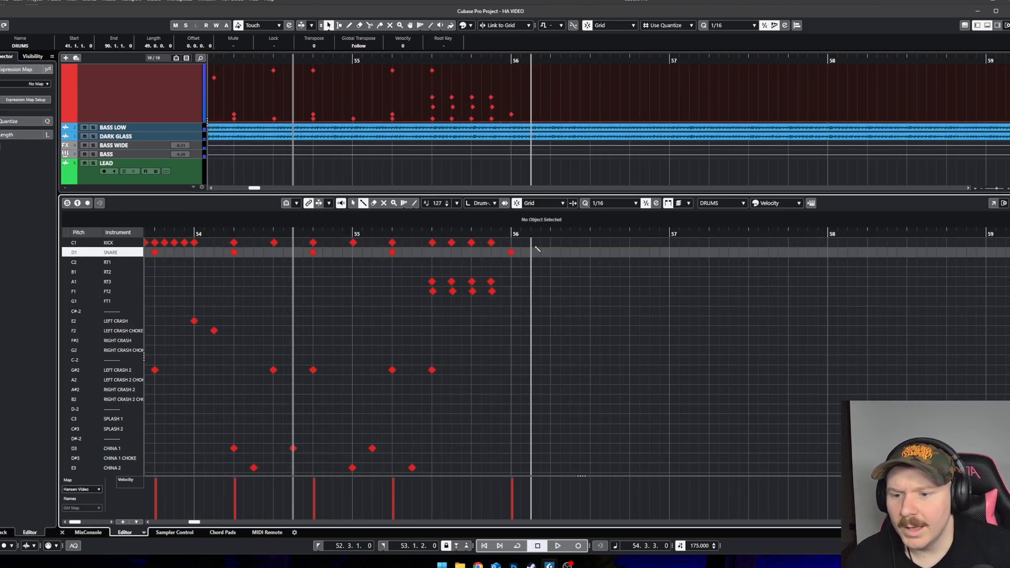
pyautogui.click(533, 243)
pyautogui.click(551, 253)
pyautogui.click(571, 243)
pyautogui.click(591, 252)
pyautogui.click(611, 243)
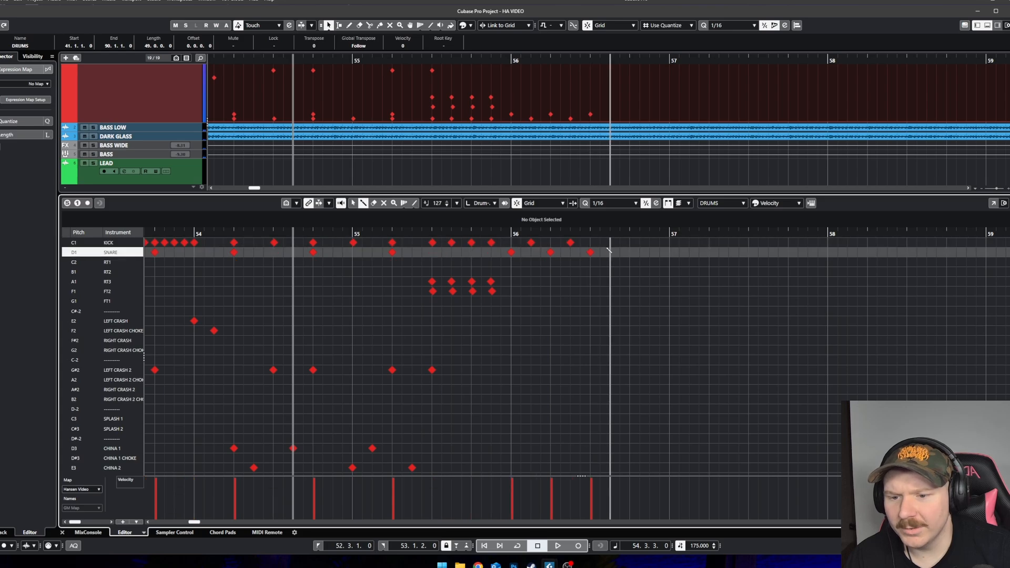
pyautogui.press('space')
pyautogui.scroll(-1, 553, 284)
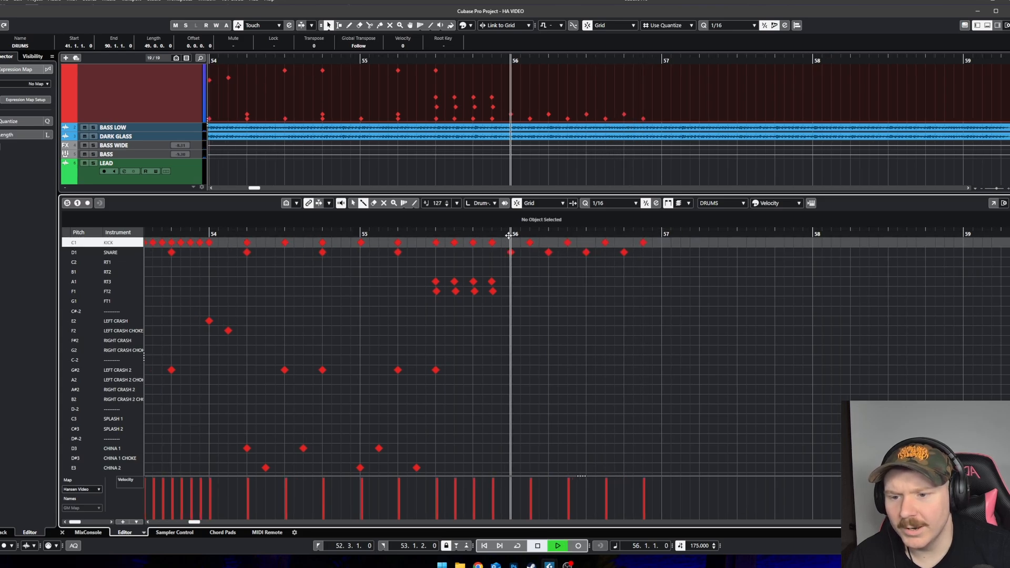
pyautogui.scroll(-2, 553, 287)
pyautogui.press('space')
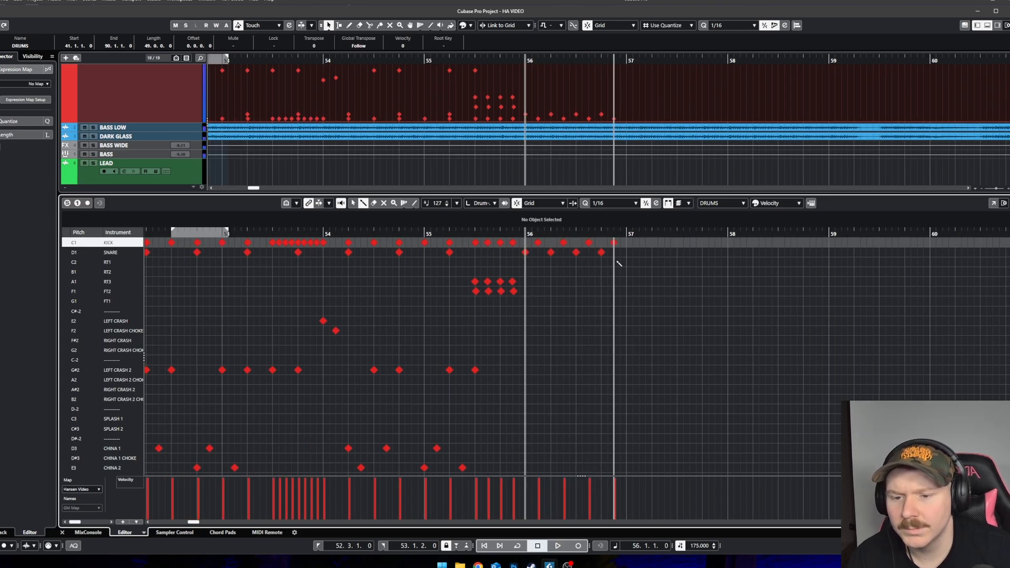
# Step: Remove the kick at 56.4.3, add extra kick hits at 56.1.4, 56.2.4 and 56.3.4, and play bar 56
pyautogui.scroll(3, 598, 261)
pyautogui.click(554, 243)
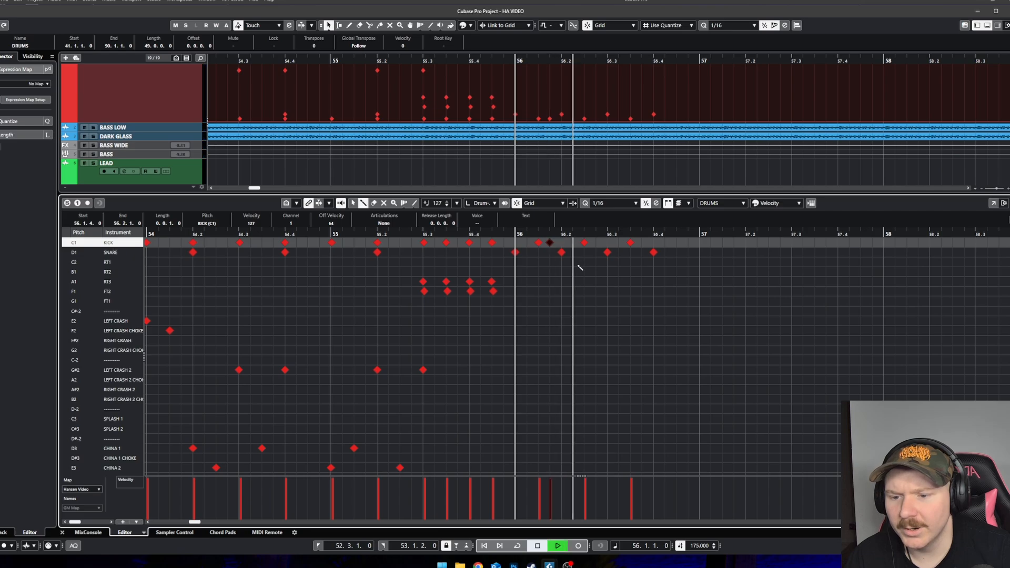
pyautogui.press('space')
pyautogui.press('space')
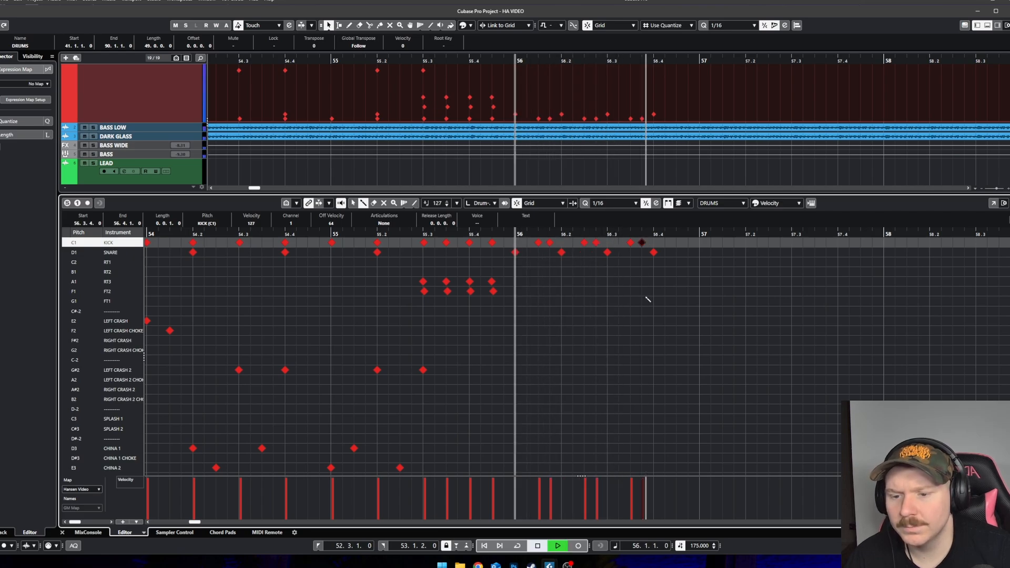
pyautogui.scroll(-2, 648, 299)
pyautogui.press('space')
pyautogui.press('space')
# Step: Set the locator range from 51.4.4 to 54.4.1 and play the passage through the fill into bar 56
pyautogui.rightClick(664, 289)
pyautogui.click(670, 289)
pyautogui.scroll(-3, 676, 288)
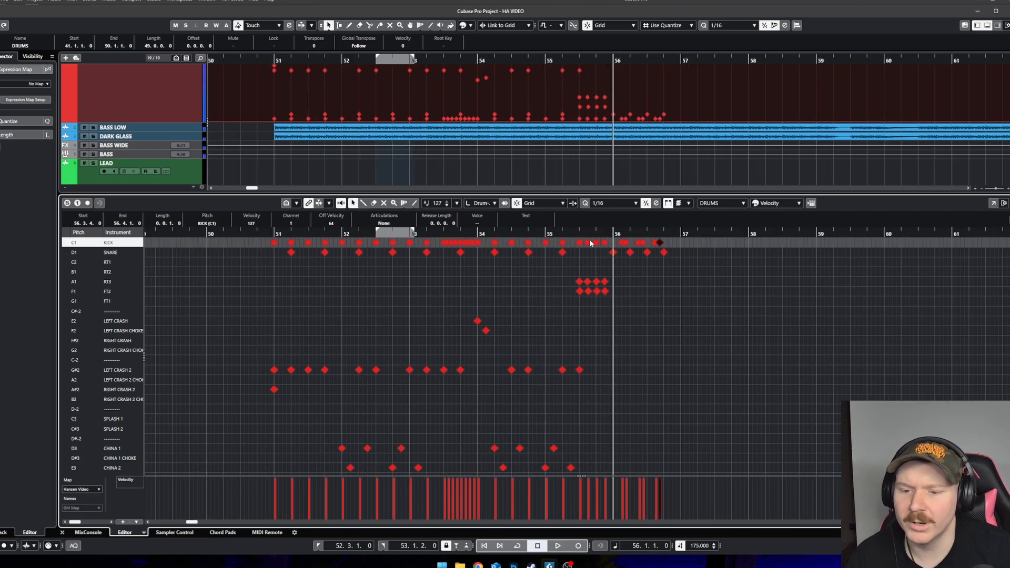
pyautogui.moveTo(587, 230); pyautogui.dragTo(398, 230)
pyautogui.moveTo(526, 233); pyautogui.dragTo(465, 233)
pyautogui.press('space')
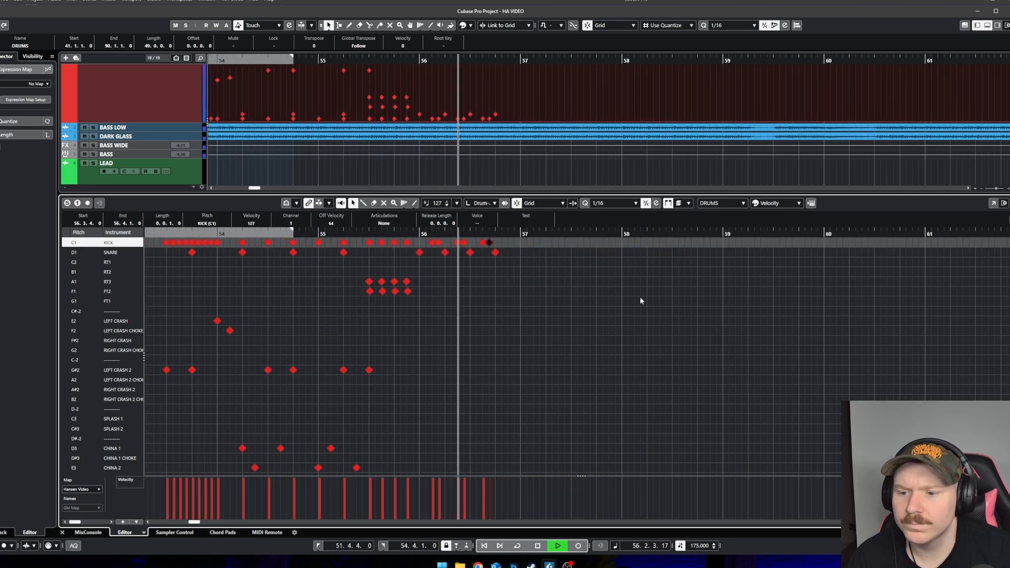
pyautogui.press('space')
# Step: Move the bar 56 snare and kick pattern to 58.1.1 and play the surrounding section
pyautogui.moveTo(534, 277); pyautogui.dragTo(623, 258)
pyautogui.click(614, 231)
pyautogui.press('space')
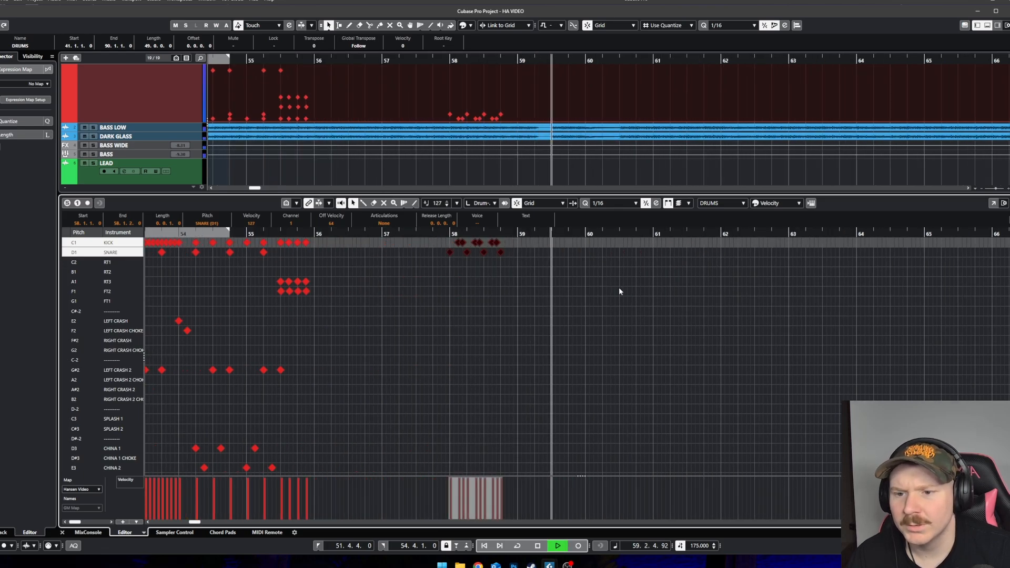
pyautogui.press('space')
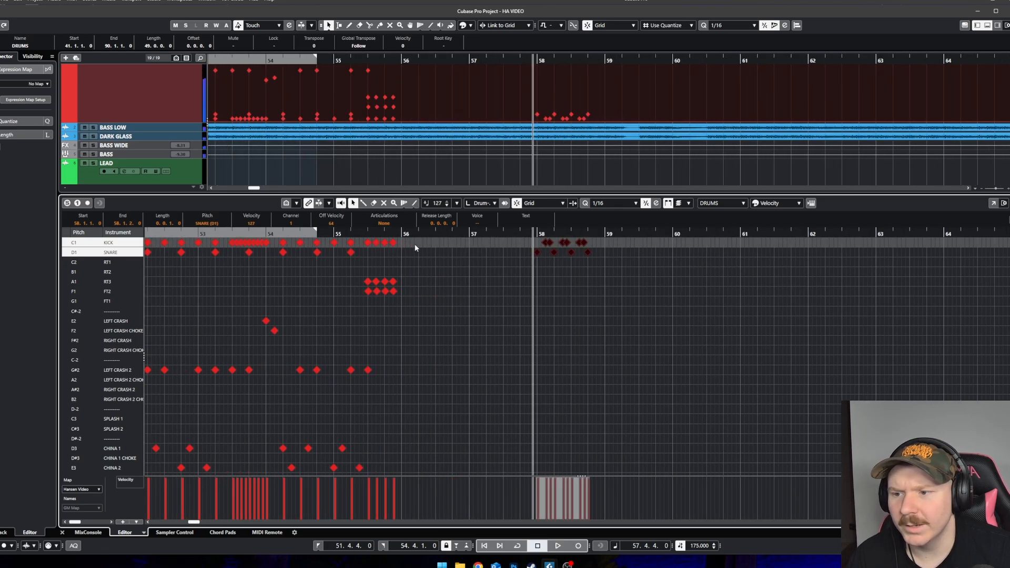
pyautogui.press('space')
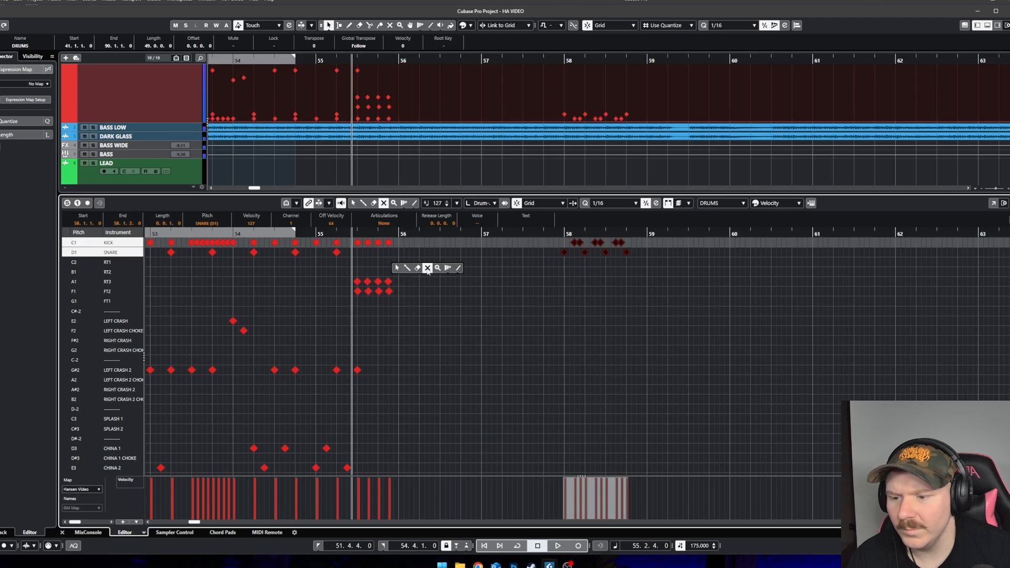
# Step: Draw kick hits at 56.1.1 and 56.2.1 alternating with snare hits at 56.1.3 and 56.2.3
pyautogui.rightClick(404, 267)
pyautogui.rightClick(404, 261)
pyautogui.click(412, 260)
pyautogui.scroll(3, 414, 258)
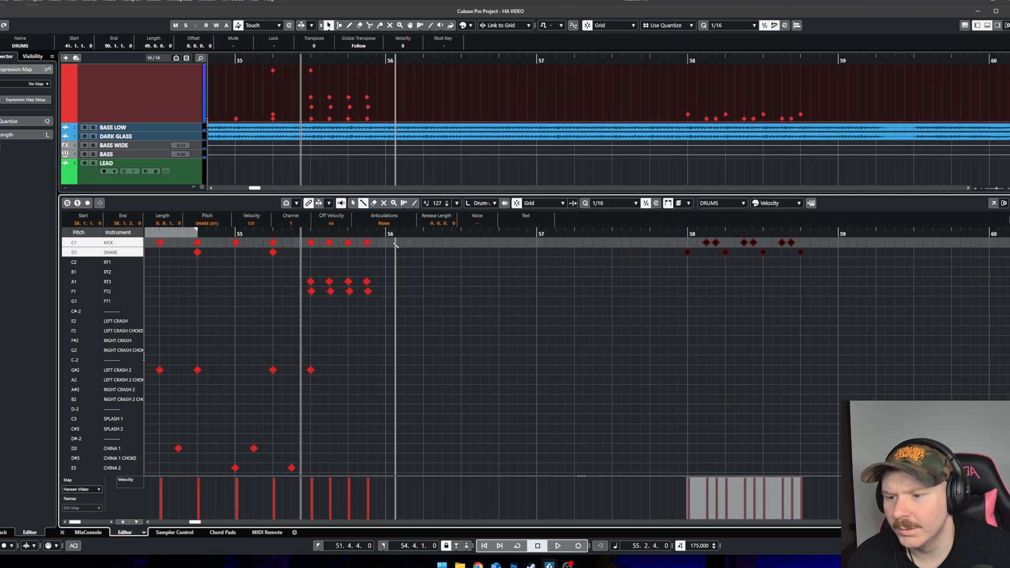
pyautogui.click(389, 242)
pyautogui.click(405, 252)
pyautogui.click(423, 243)
pyautogui.click(443, 253)
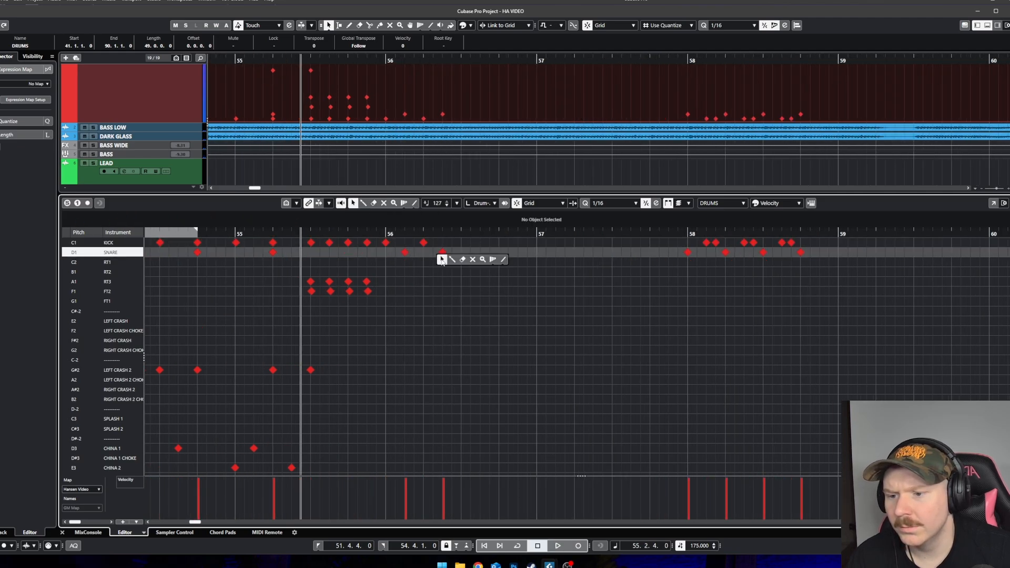
pyautogui.click(386, 233)
pyautogui.press('space')
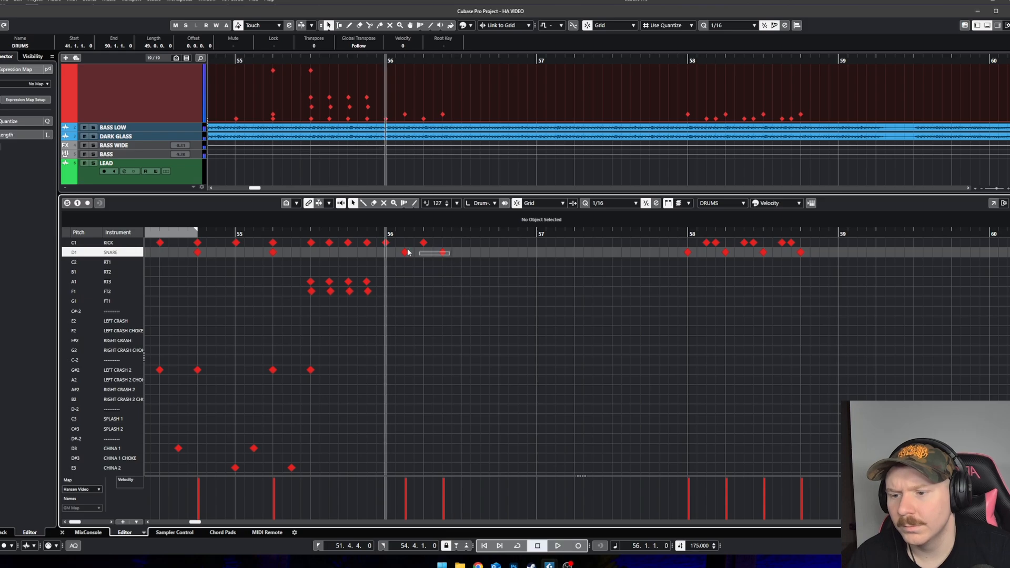
# Step: Copy the alternating kick and snare hits of bar 56 to 56.3.1 and 57.1.1, and play the passage
pyautogui.moveTo(383, 241); pyautogui.dragTo(468, 269)
pyautogui.moveTo(475, 275); pyautogui.dragTo(380, 236)
pyautogui.hotkey('ctrl', 'c')
pyautogui.click(461, 234)
pyautogui.hotkey('ctrl', 'v')
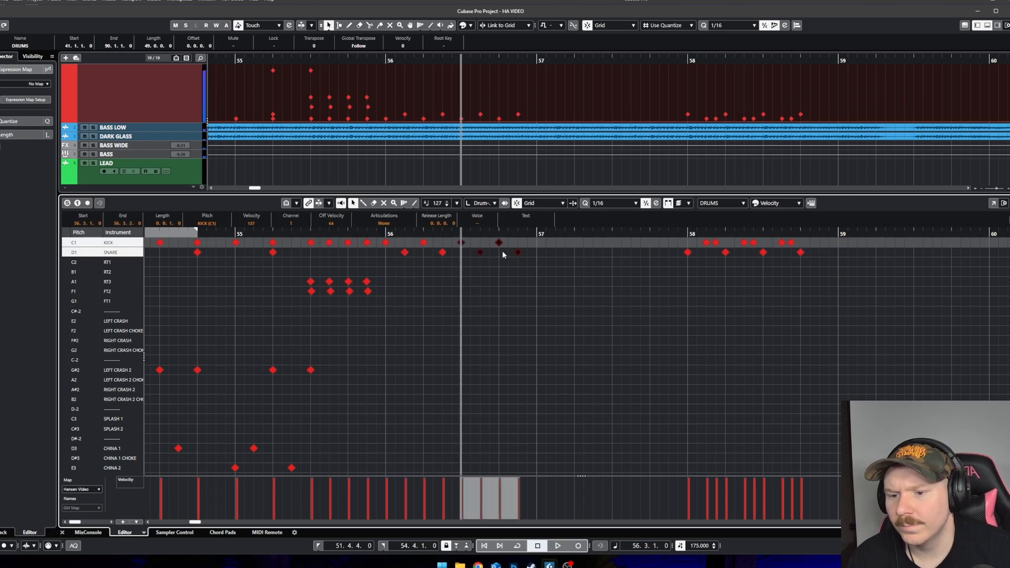
pyautogui.click(535, 233)
pyautogui.hotkey('ctrl', 'v')
pyautogui.click(309, 233)
pyautogui.press('space')
pyautogui.scroll(-2, 480, 283)
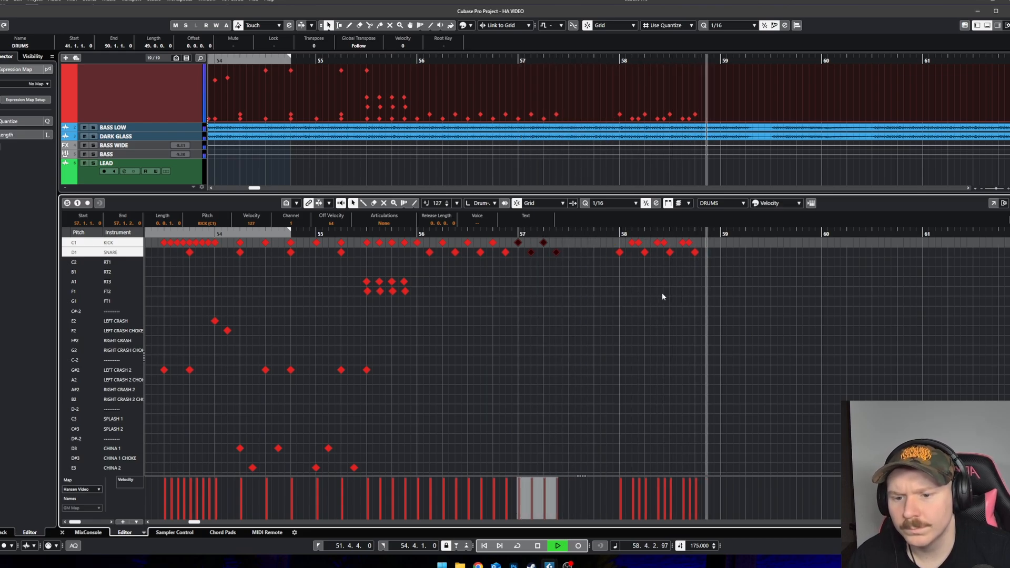
pyautogui.press('space')
# Step: Delete the alternating kick and snare hits from bars 56 and 57 and play from bar 54
pyautogui.press('Delete')
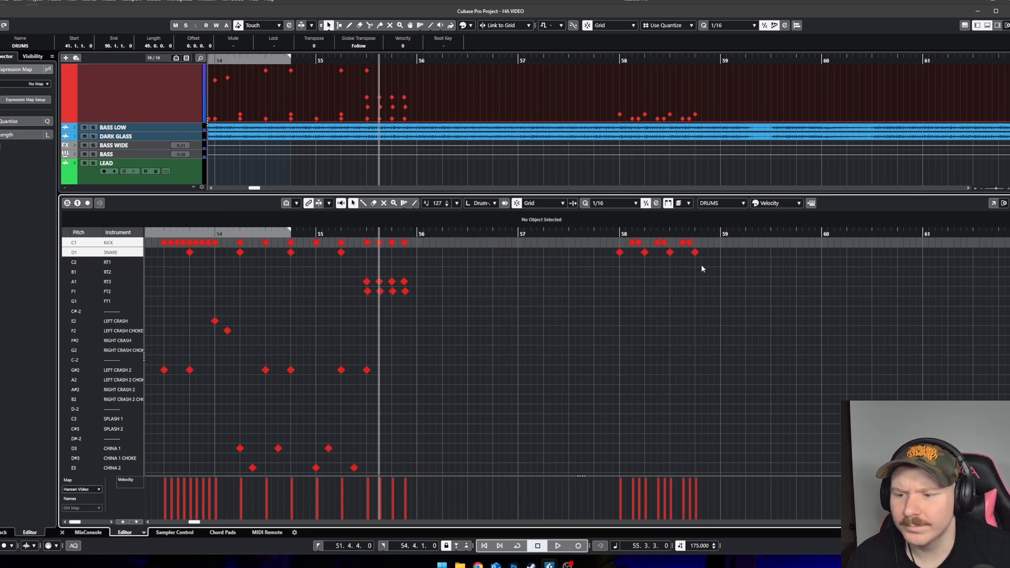
pyautogui.moveTo(734, 285); pyautogui.dragTo(601, 234)
pyautogui.press('space')
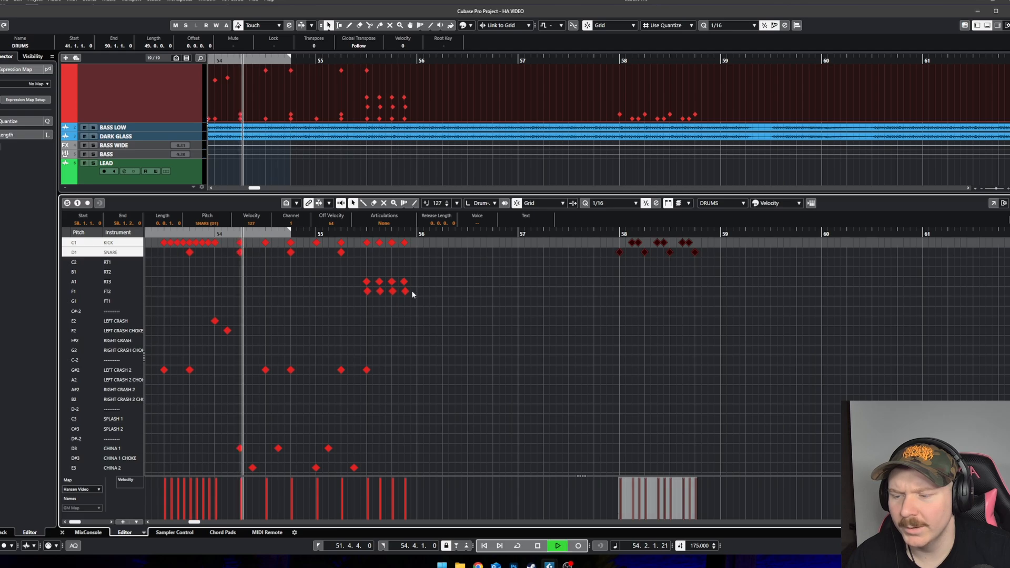
# Step: Draw a continuous run of sixteenth-note kick hits from 56.1.1 to 57.2.1
pyautogui.scroll(2, 415, 293)
pyautogui.rightClick(417, 292)
pyautogui.click(430, 292)
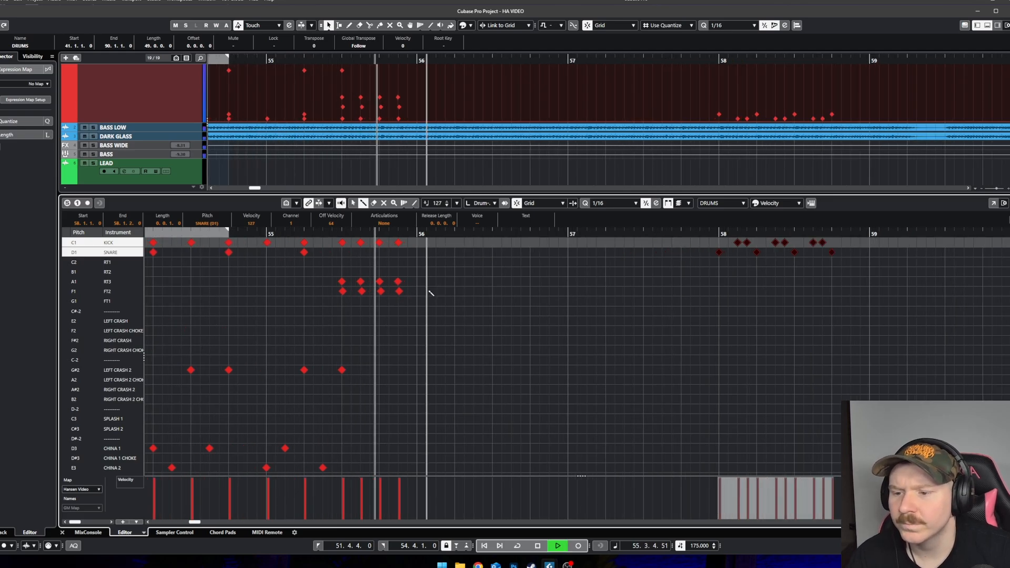
pyautogui.press('space')
pyautogui.moveTo(417, 242); pyautogui.dragTo(606, 243)
pyautogui.press('1')
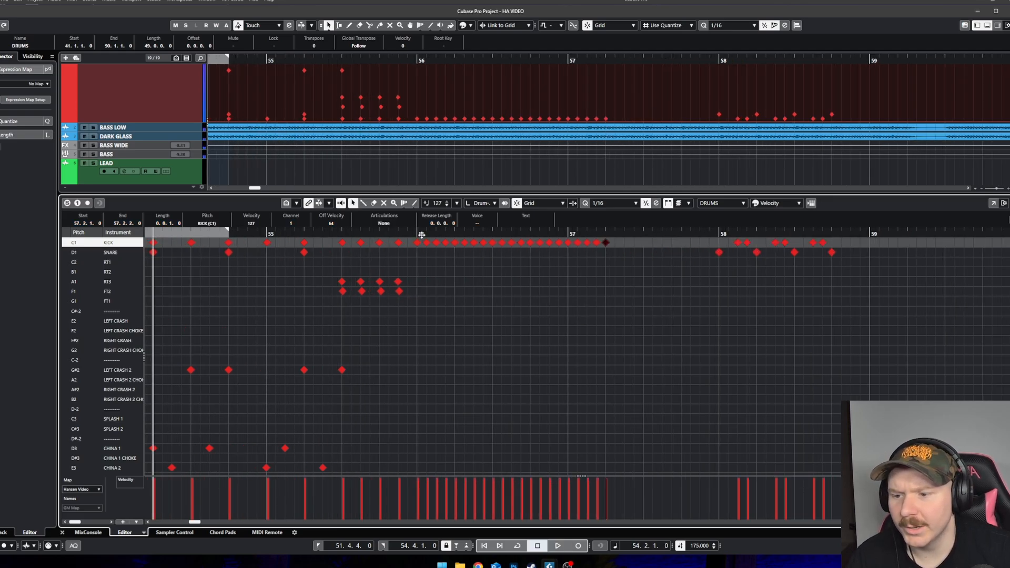
# Step: Draw a snare hit at 56.3.1 under the sixteenth-note kick run and play the passage
pyautogui.scroll(-1, 422, 235)
pyautogui.press('space')
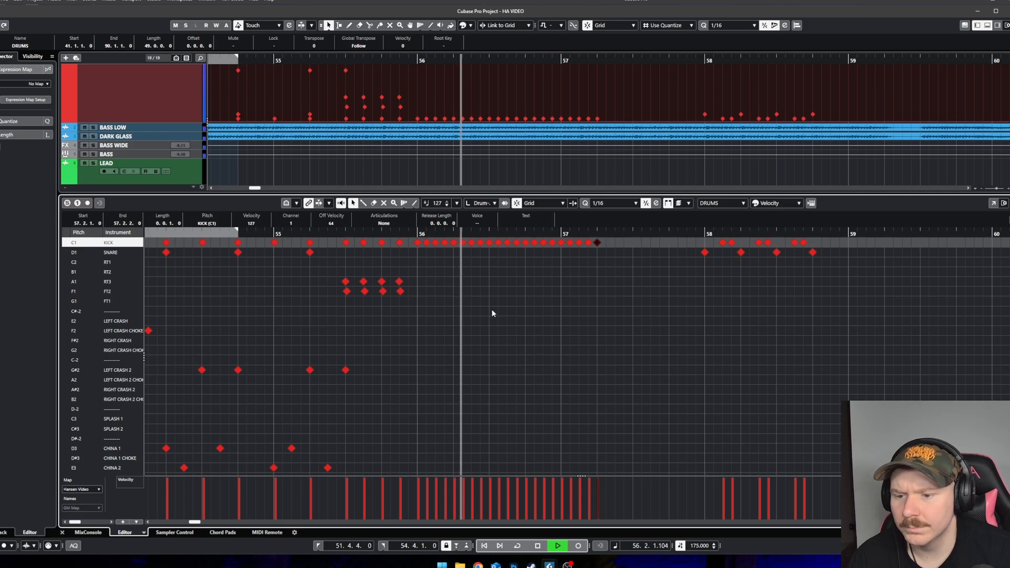
pyautogui.rightClick(418, 274)
pyautogui.press('space')
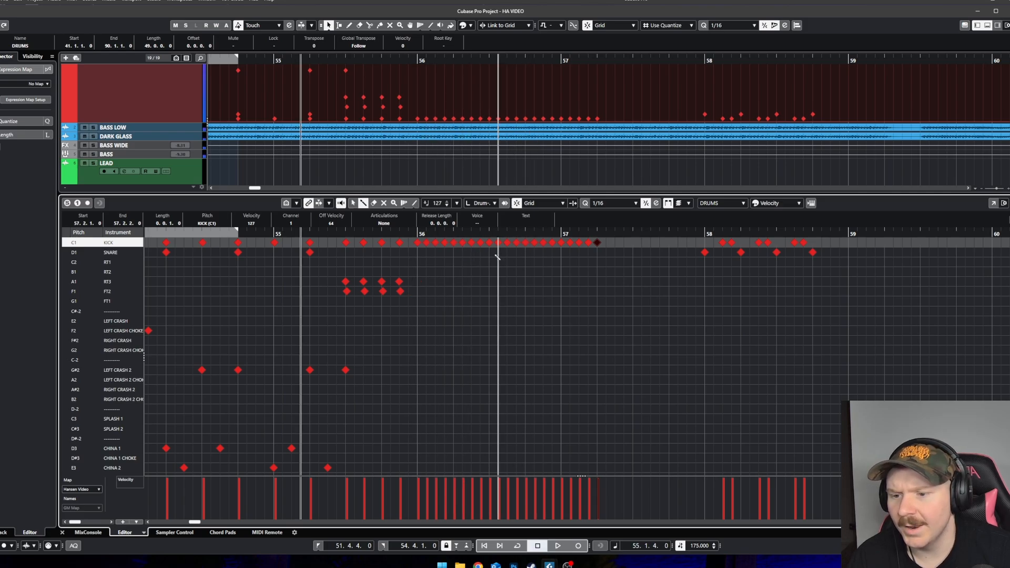
pyautogui.click(489, 253)
pyautogui.scroll(-1, 496, 295)
pyautogui.press('space')
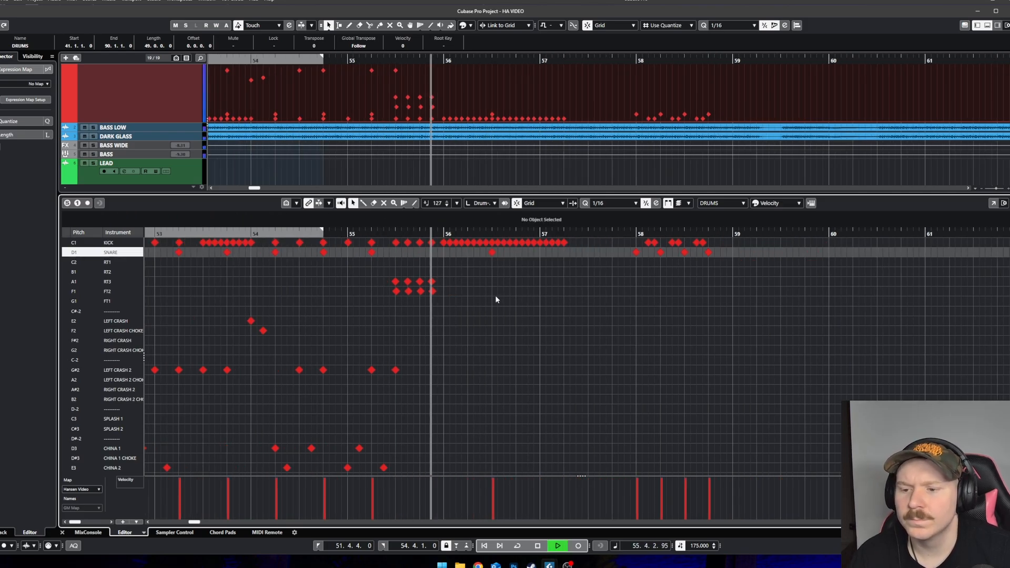
pyautogui.press('space')
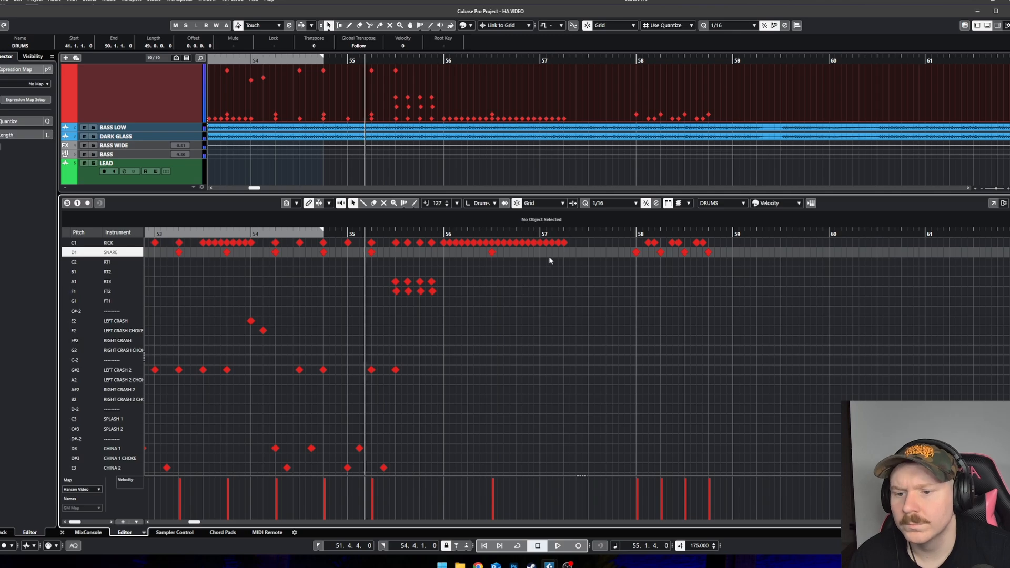
# Step: Draw a snare hit at 57.2.1 on the last kick of the run and play the passage
pyautogui.press('8')
pyautogui.click(565, 254)
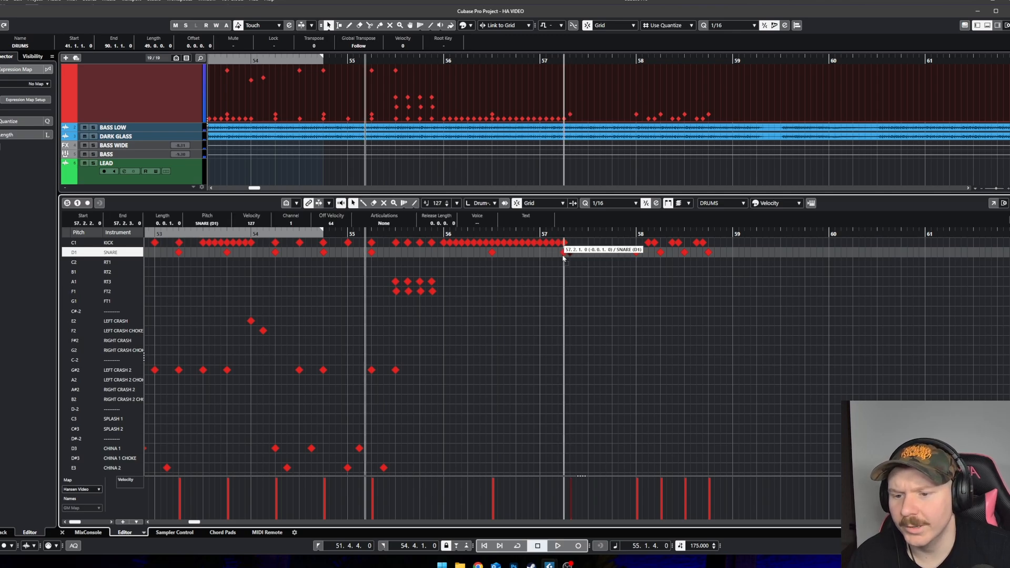
pyautogui.scroll(-1, 551, 283)
pyautogui.press('space')
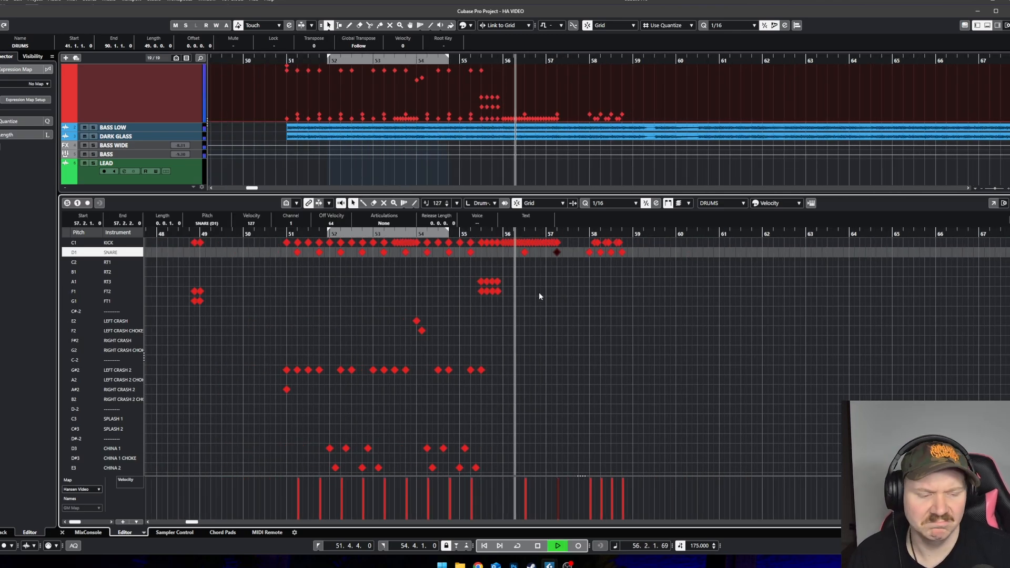
pyautogui.press('space')
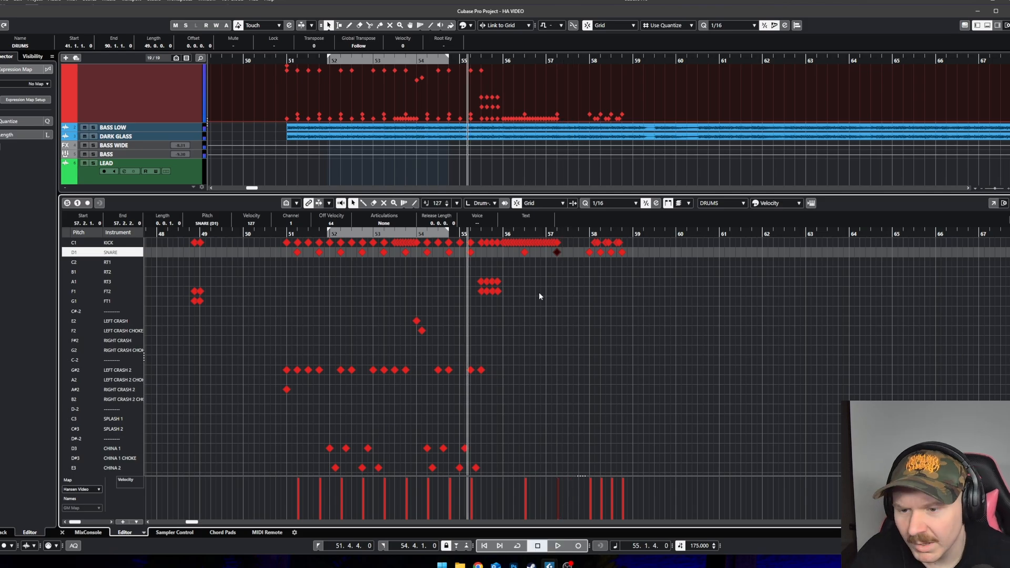
# Step: Undo the two added snare hits and the sixteenth-note kick run in bars 56 and 57
pyautogui.hotkey('ctrl', 'z')
pyautogui.hotkey('ctrl', 'z')
pyautogui.hotkey('ctrl', 'z')
pyautogui.hotkey('ctrl', 'z')
pyautogui.scroll(2, 499, 278)
pyautogui.scroll(3, 499, 282)
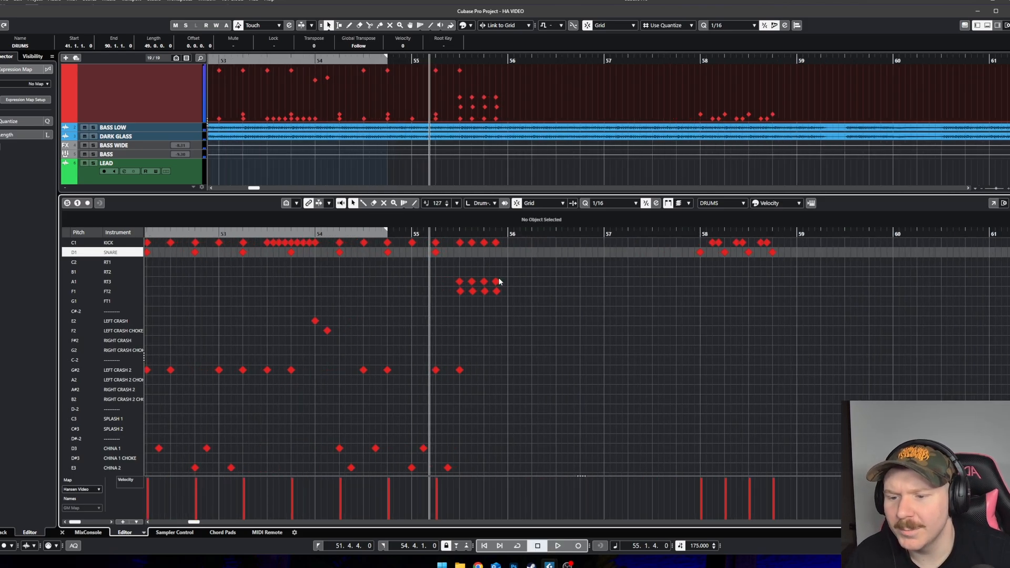
# Step: Play from bar 55 into bar 56 to hear the guitar rhythm after the tom fill
pyautogui.press('space')
pyautogui.scroll(-2, 532, 283)
pyautogui.rightClick(532, 283)
pyautogui.click(541, 287)
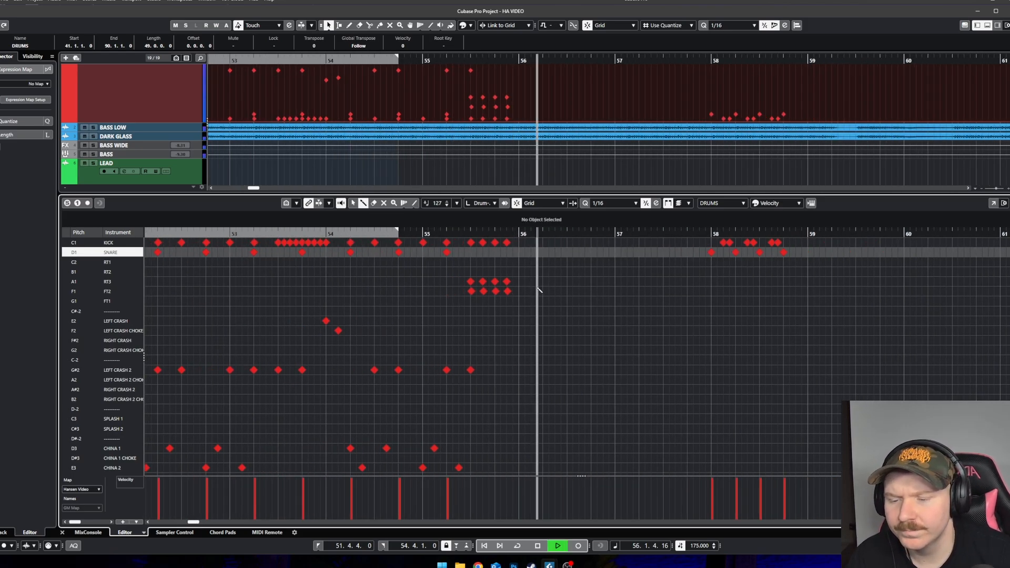
pyautogui.scroll(2, 555, 290)
pyautogui.hscroll(1, 558, 291)
pyautogui.press('space')
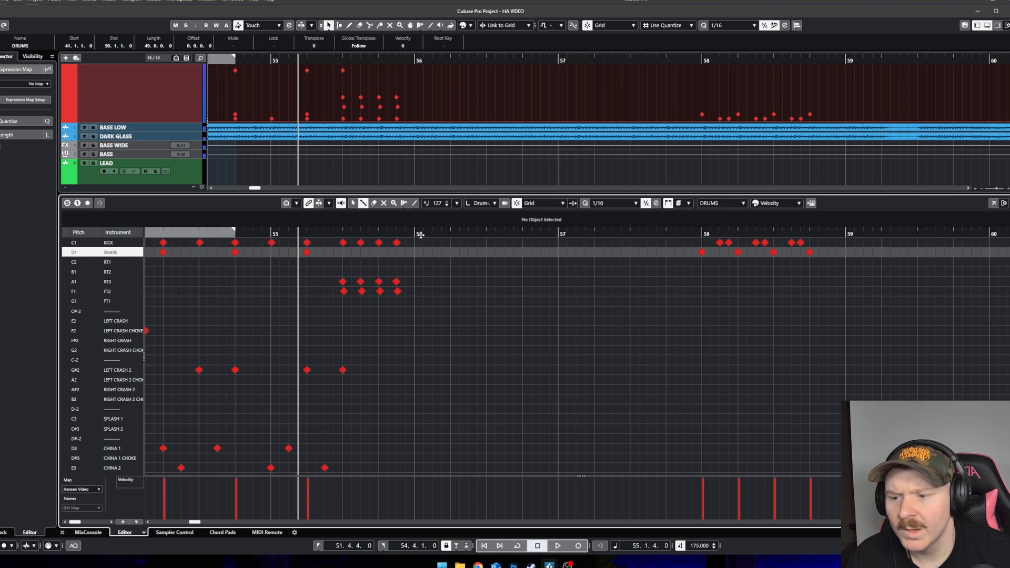
# Step: Set the playback start to 56.1.1 and draw kick hits at 56.1.1, 56.1.3 and 56.2.1, playing them back
pyautogui.click(416, 233)
pyautogui.press('space')
pyautogui.press('space')
pyautogui.click(416, 243)
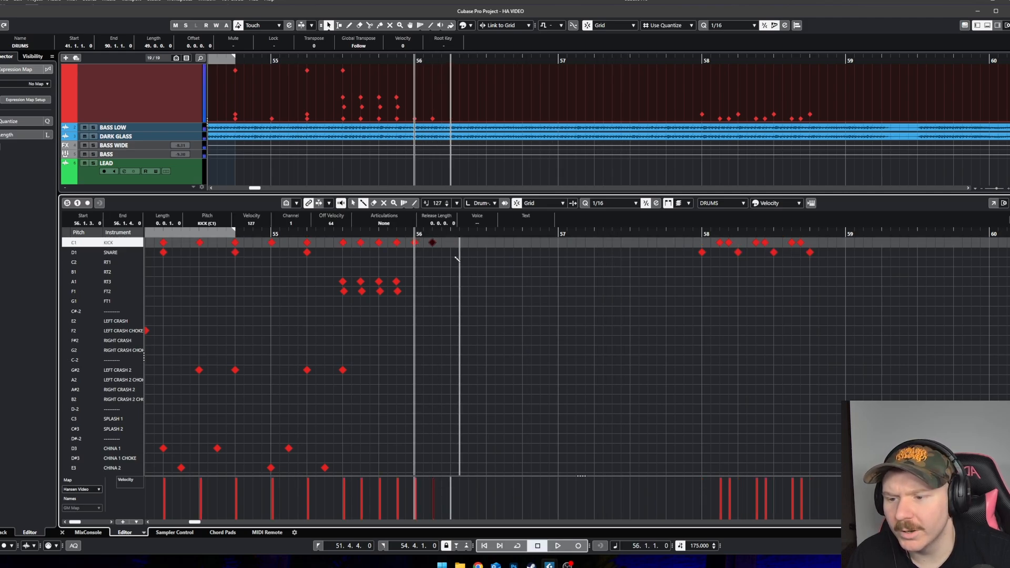
pyautogui.click(432, 244)
pyautogui.click(450, 243)
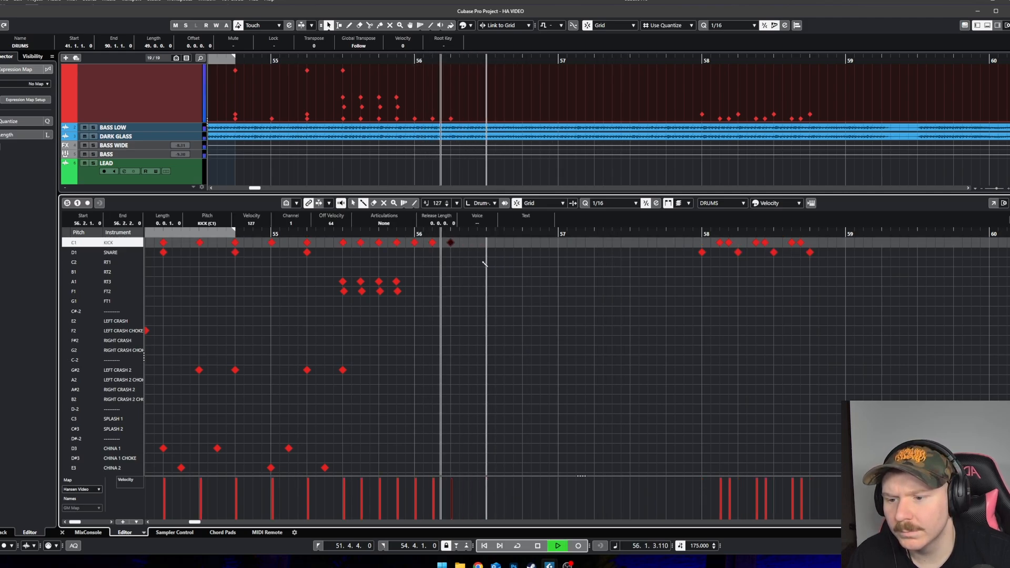
pyautogui.press('space')
pyautogui.press('space')
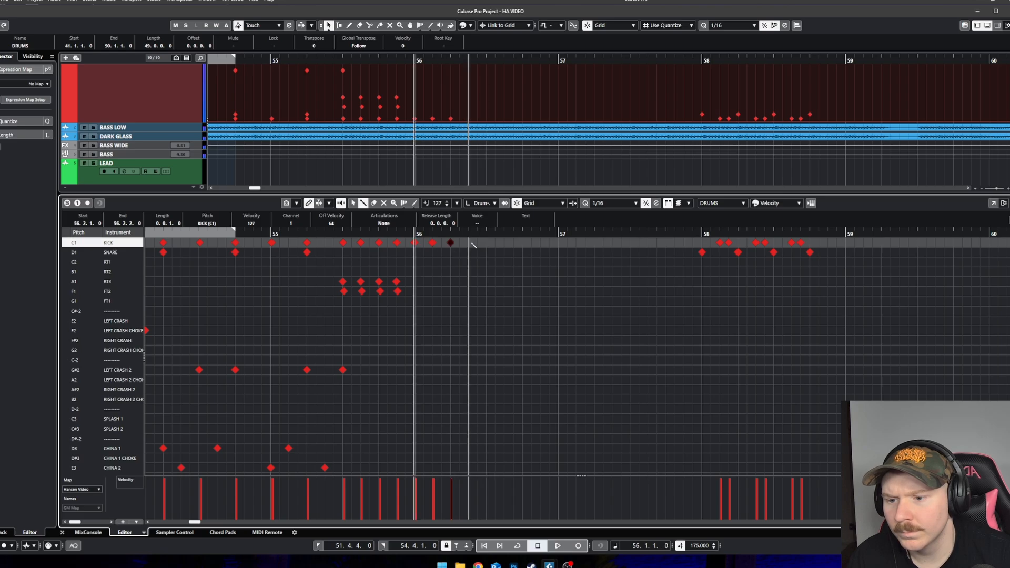
# Step: Try kick hits at 56.2.3, 56.2.4 and 56.3.1
pyautogui.press('space')
pyautogui.press('space')
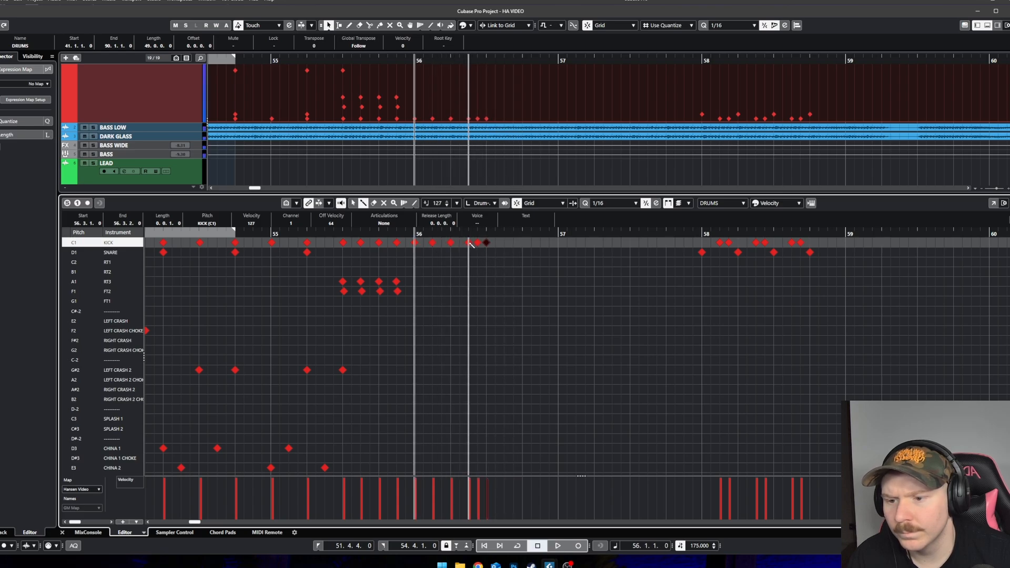
pyautogui.click(486, 242)
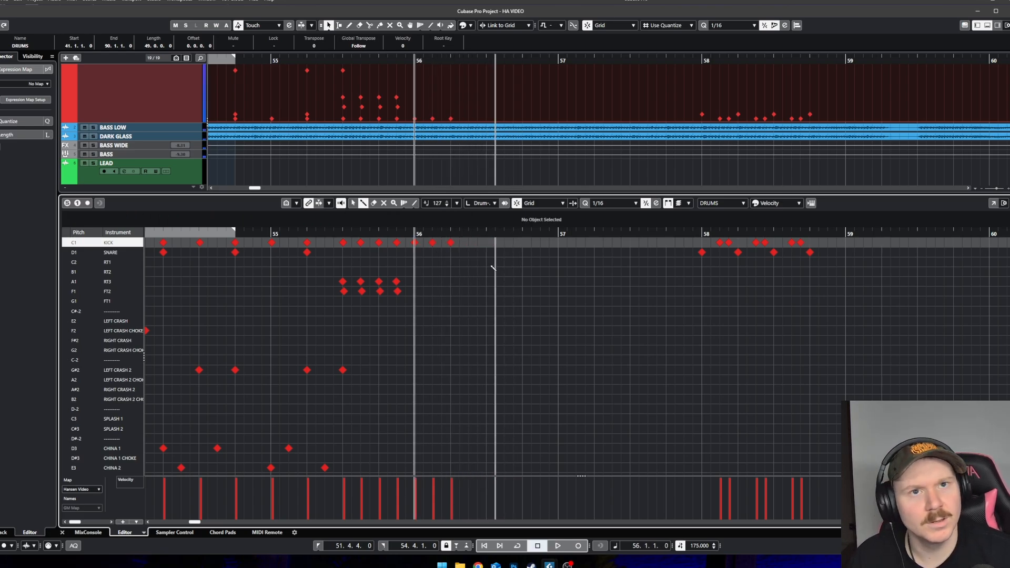
pyautogui.press('space')
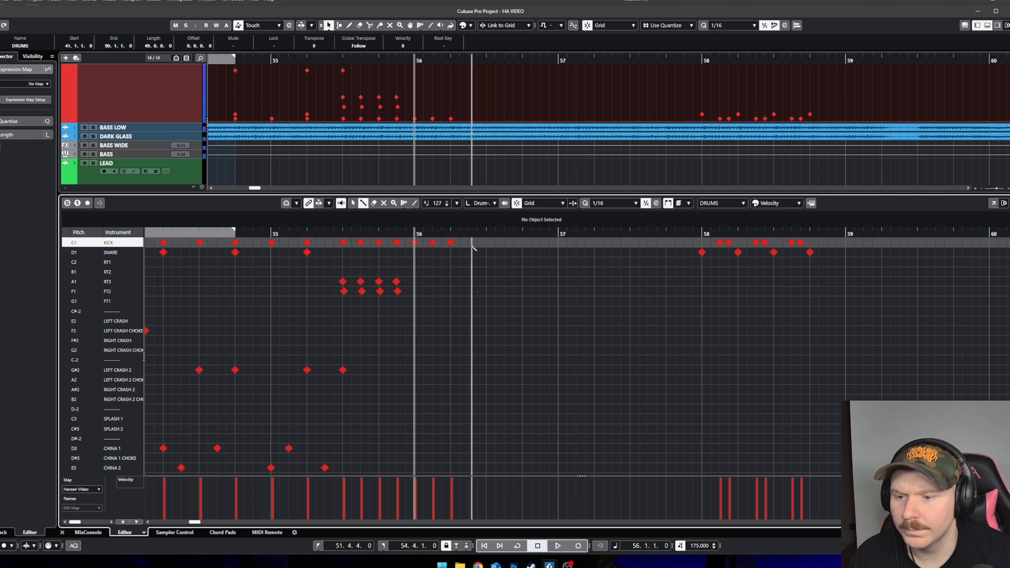
# Step: Draw kick hits at 56.2.3, 56.2.4 and 56.3.1 and play them from bar 56
pyautogui.scroll(2, 470, 247)
pyautogui.press('space')
pyautogui.click(468, 245)
pyautogui.moveTo(494, 244)
pyautogui.mouseDown()
pyautogui.moveTo(518, 244)
pyautogui.moveTo(466, 243)
pyautogui.mouseUp()
pyautogui.press('space')
pyautogui.click(467, 242)
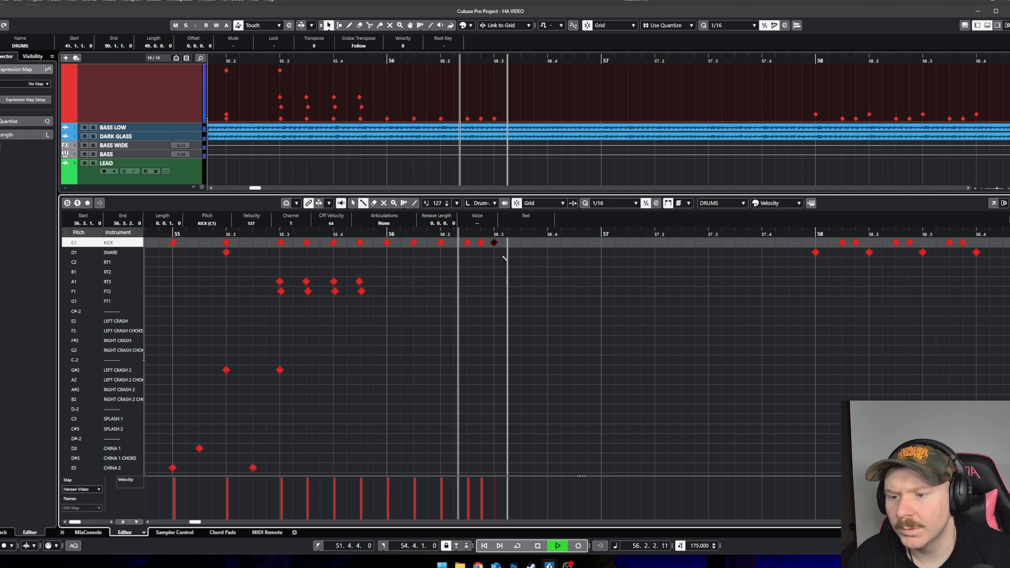
pyautogui.press('space')
# Step: Continue the kick pattern with hits at 56.3.3, 56.4.1 and 56.4.3, checking it by playback
pyautogui.click(520, 243)
pyautogui.press('space')
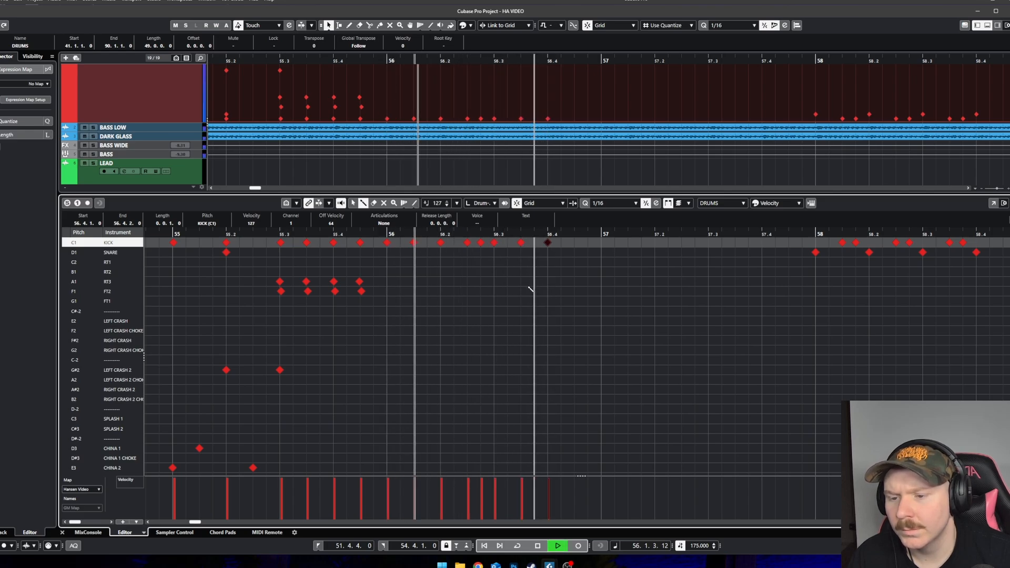
pyautogui.press('space')
pyautogui.click(574, 243)
pyautogui.scroll(-2, 535, 289)
pyautogui.press('space')
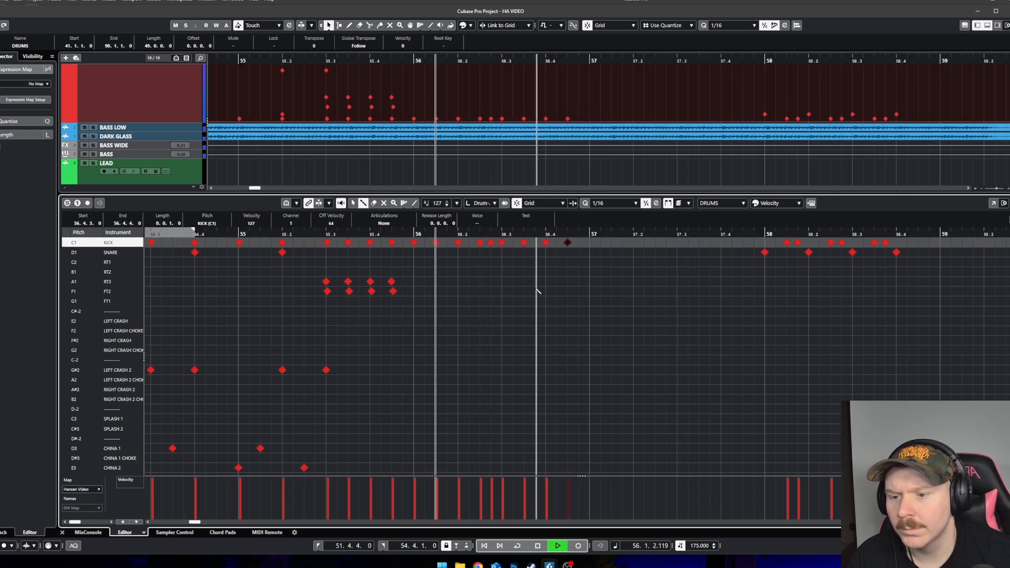
pyautogui.press('space')
# Step: Draw kick hits at 57.1.1 and 57.1.3 and play from bar 56
pyautogui.click(511, 243)
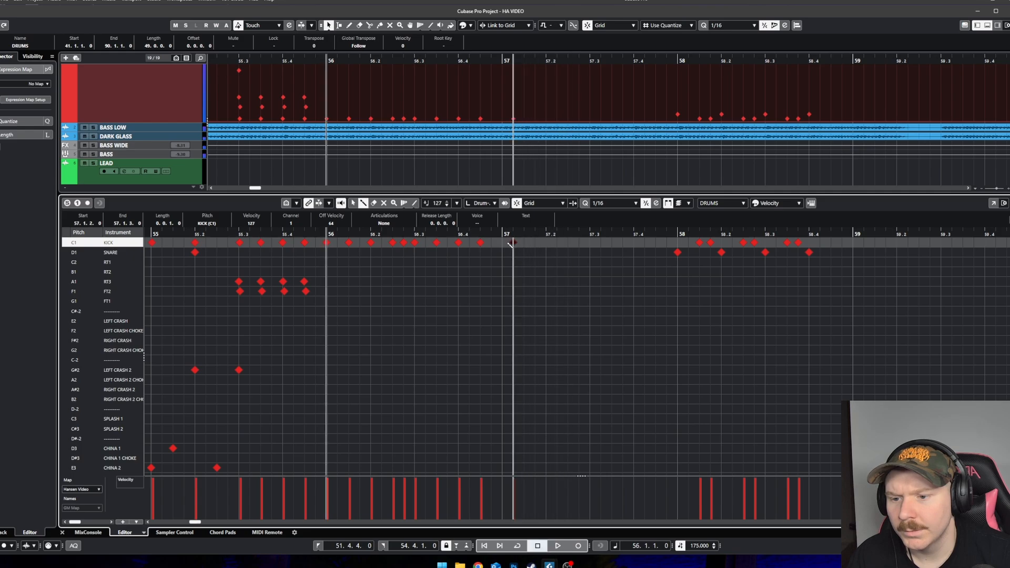
pyautogui.click(505, 243)
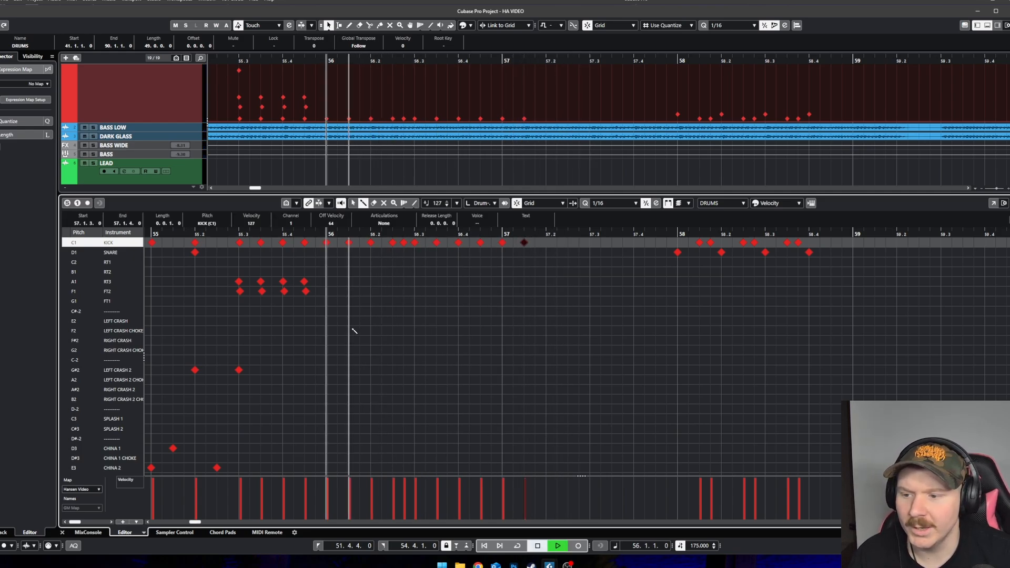
pyautogui.press('space')
pyautogui.press('space')
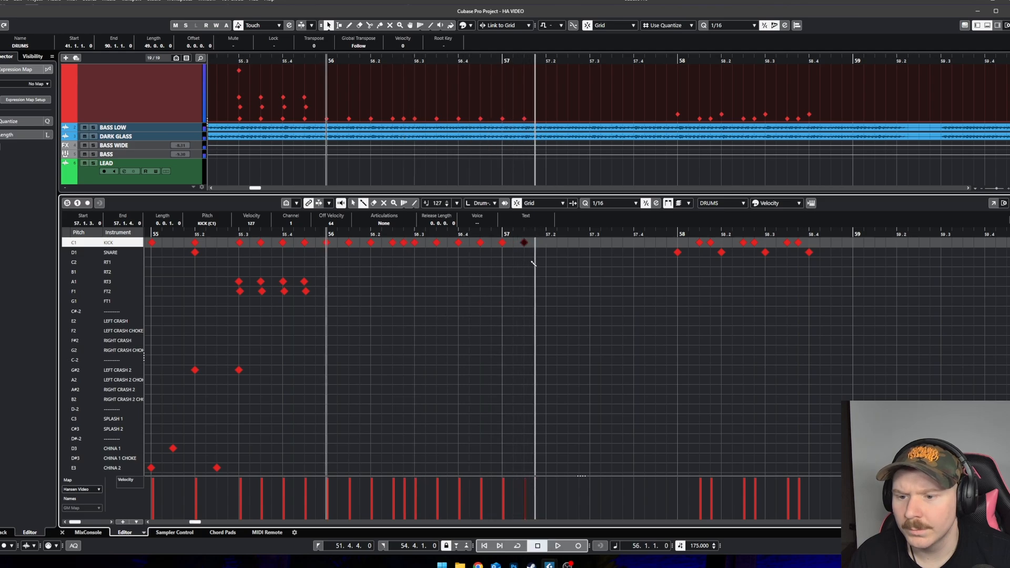
# Step: Add kick hits at 57.1.4, 57.2.1, 57.2.3 and 57.3.1, checking the rhythm by playback
pyautogui.click(547, 253)
pyautogui.click(558, 252)
pyautogui.moveTo(546, 253)
pyautogui.mouseDown()
pyautogui.moveTo(579, 253)
pyautogui.moveTo(568, 243)
pyautogui.mouseUp()
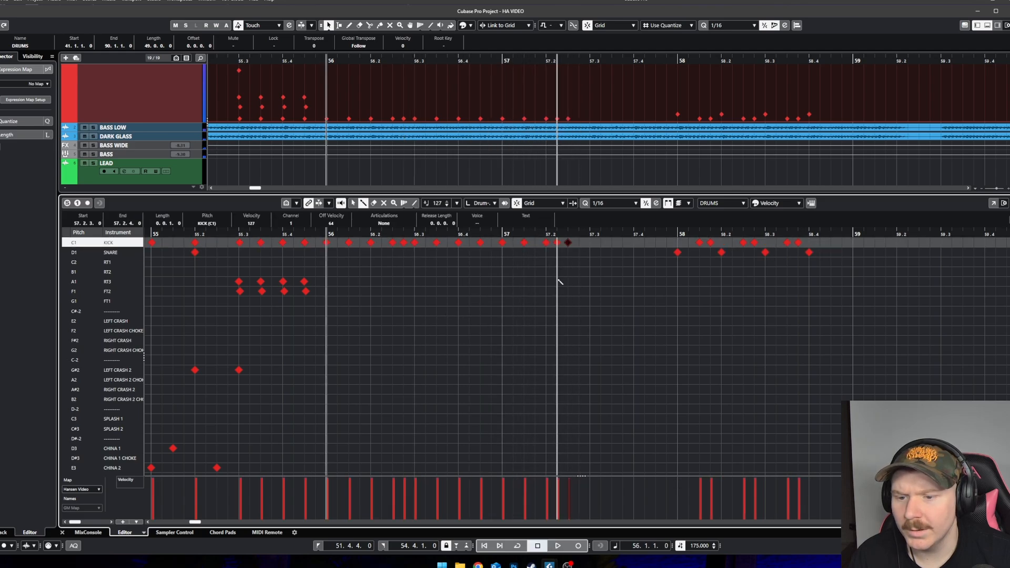
pyautogui.press('space')
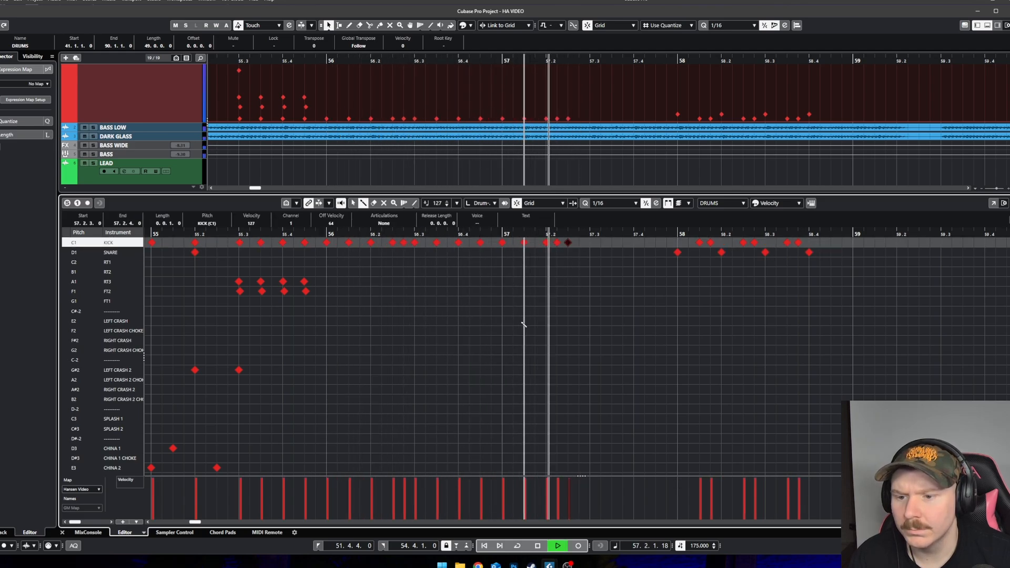
pyautogui.press('space')
pyautogui.press('space')
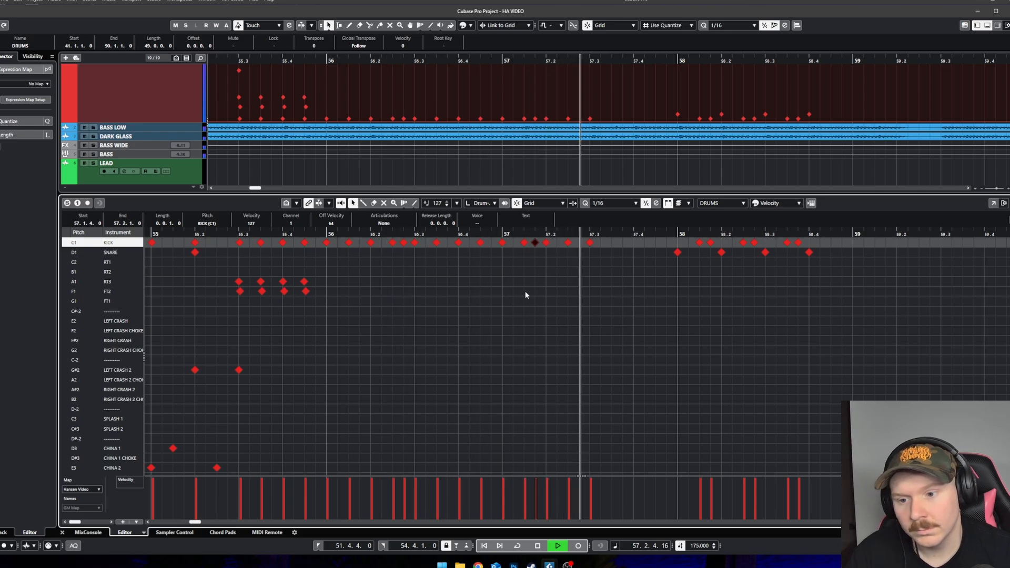
pyautogui.press('space')
pyautogui.press('8')
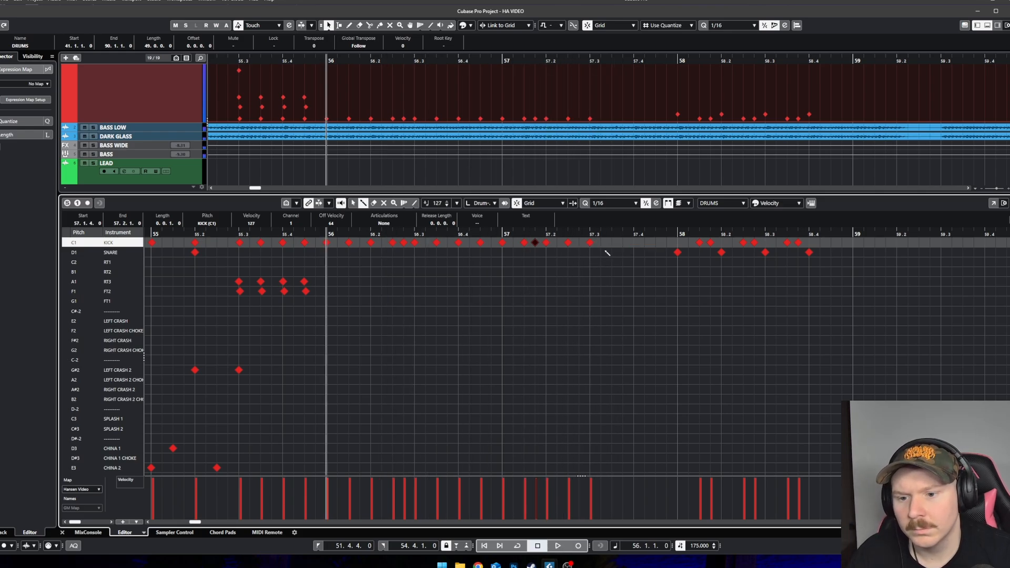
# Step: Try a kick hit at 57.3.3 and play the pattern from bar 56
pyautogui.click(621, 245)
pyautogui.press('1')
pyautogui.press('space')
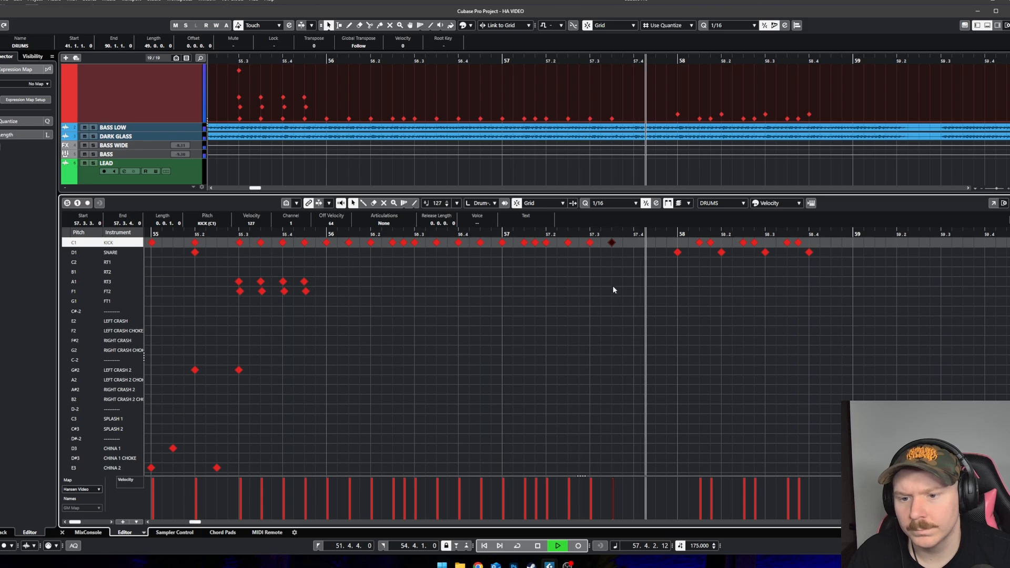
pyautogui.press('space')
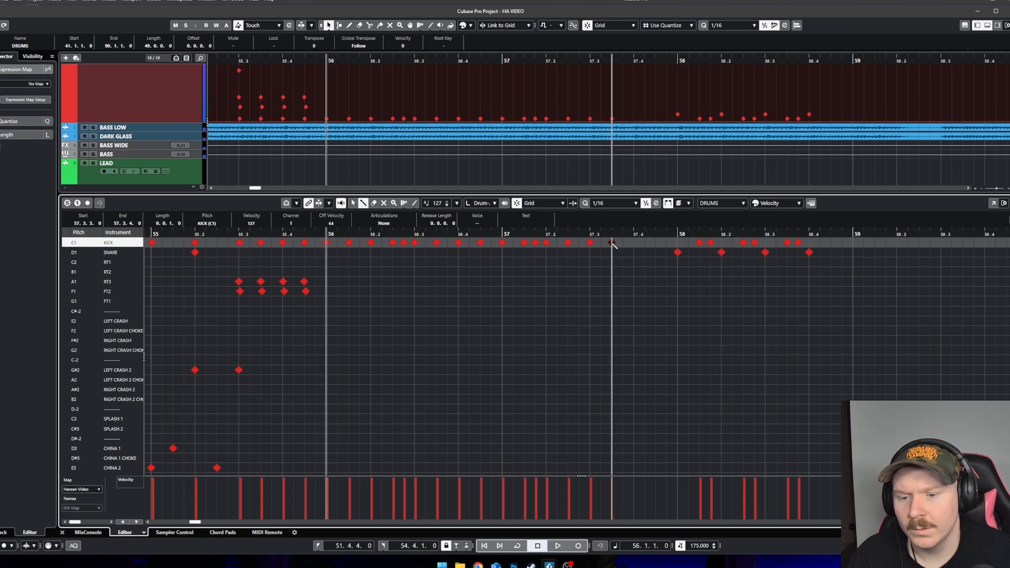
# Step: Draw a snare hit at 56.3.1 together with the kick and play from bar 56
pyautogui.press('h')
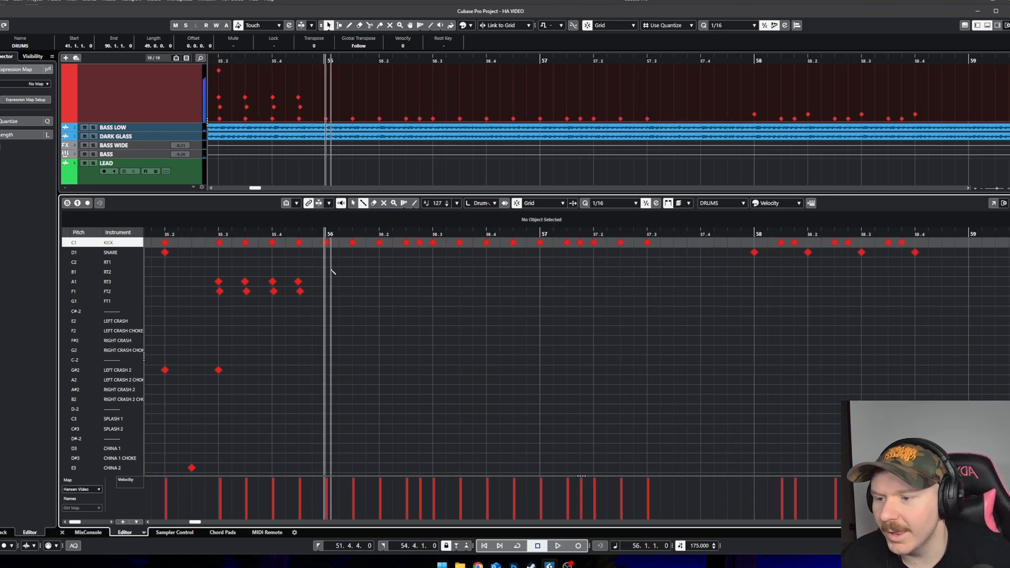
pyautogui.press('space')
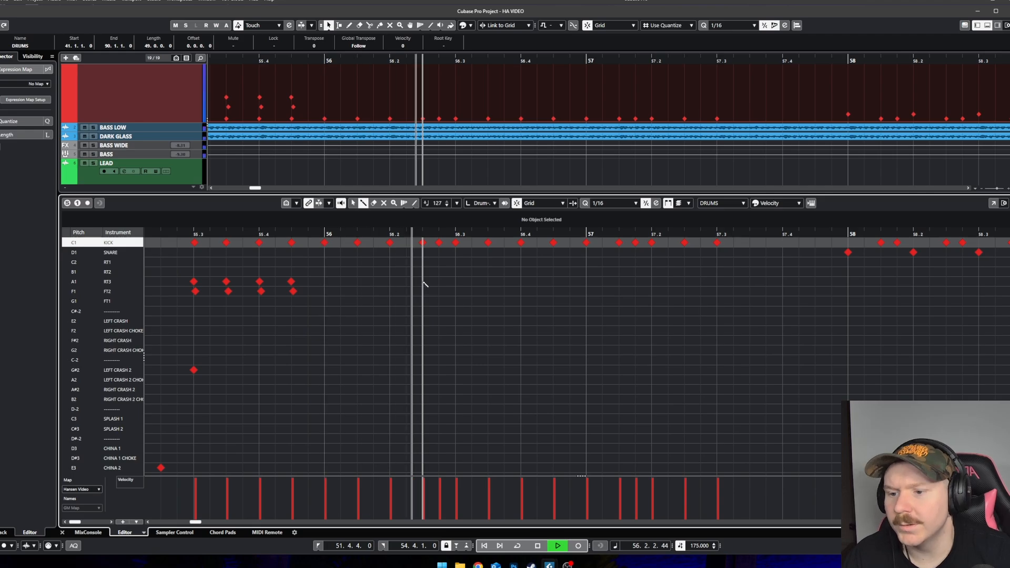
pyautogui.press('space')
pyautogui.click(456, 262)
pyautogui.click(459, 256)
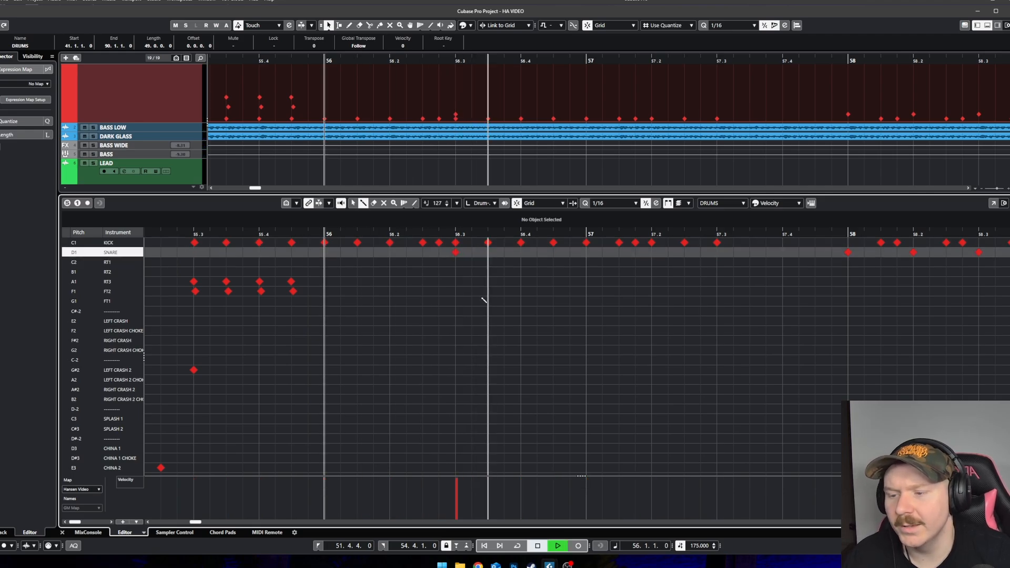
pyautogui.press('space')
# Step: Draw a snare hit at 57.3.1 together with the kick and play from bar 56
pyautogui.press('g')
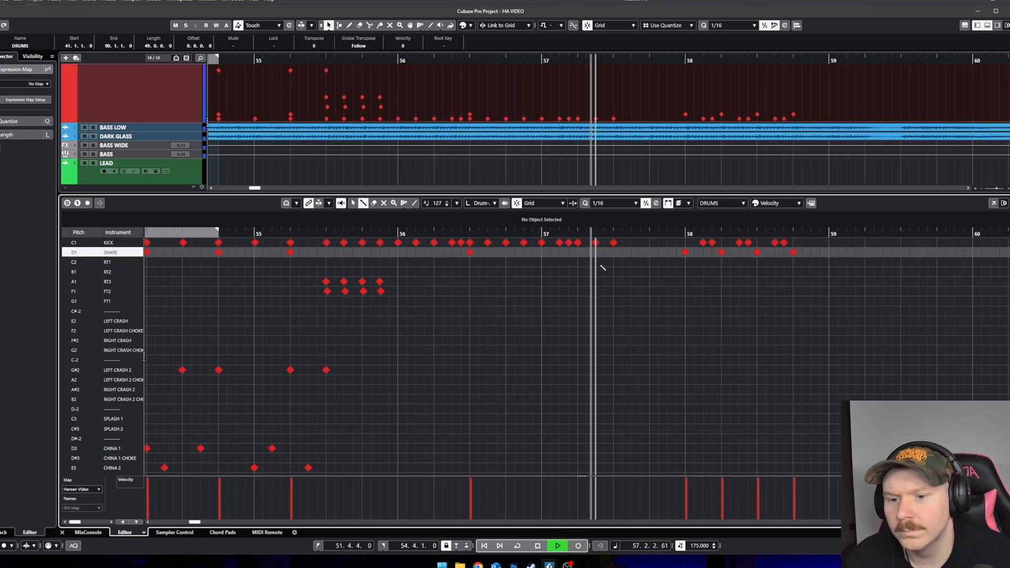
pyautogui.press('space')
pyautogui.click(613, 252)
pyautogui.press('1')
pyautogui.press('space')
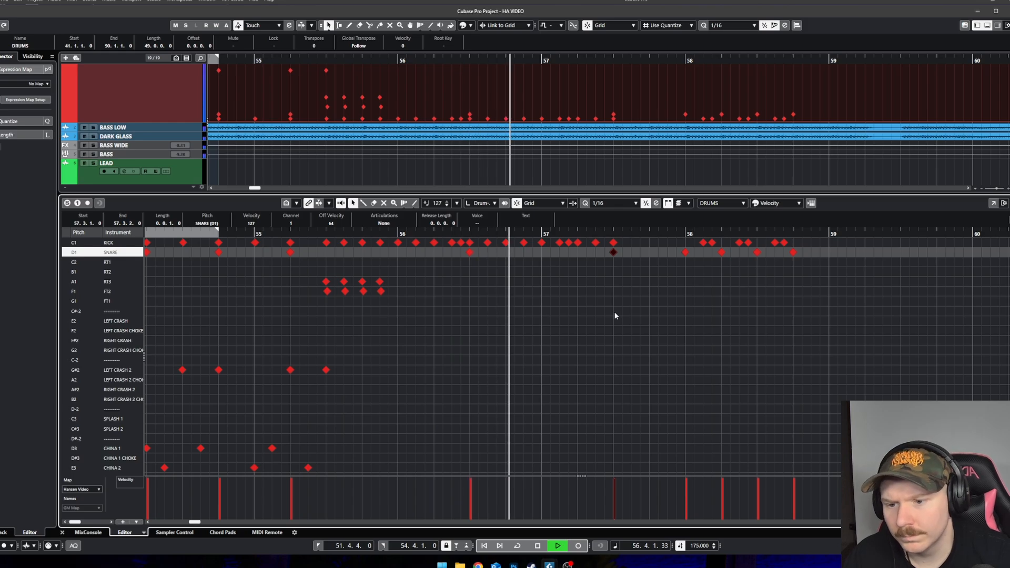
pyautogui.press('space')
pyautogui.rightClick(640, 253)
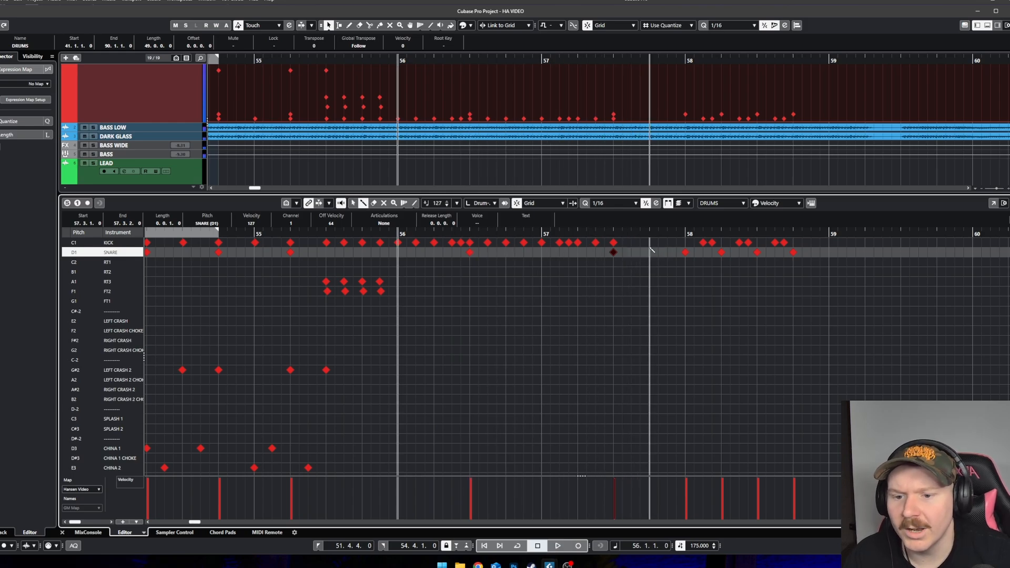
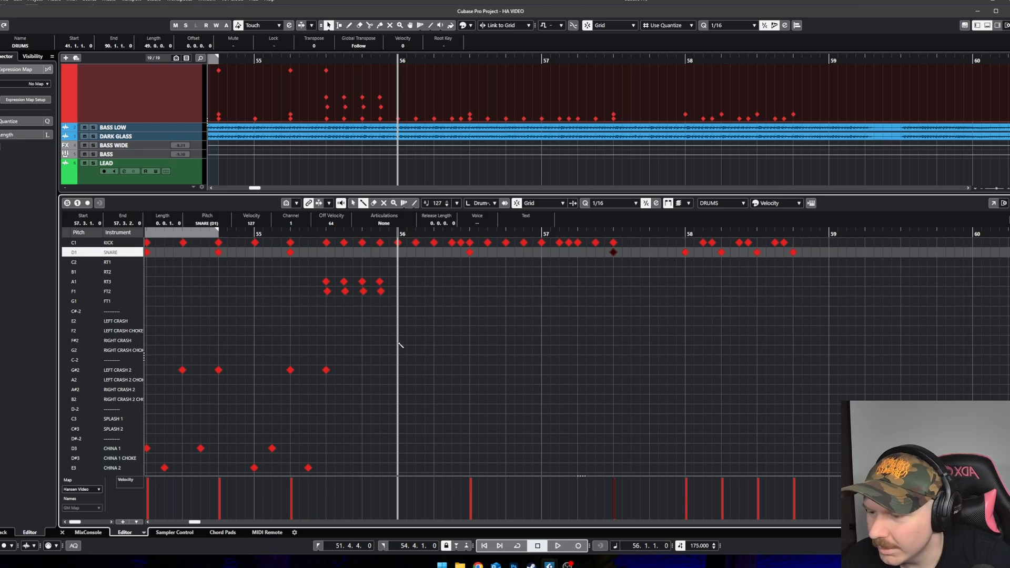
# Step: Draw Right Crash 2 hits at 56.1.1 and 56.2.1 and a Left Crash 2 hit at 56.1.3, checking them by playback
pyautogui.scroll(1, 407, 385)
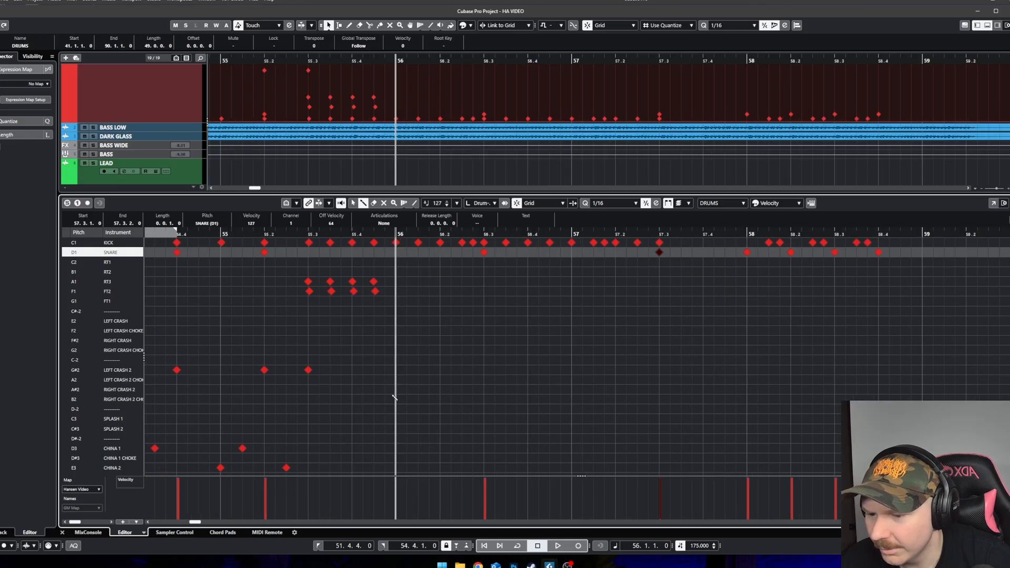
pyautogui.click(396, 389)
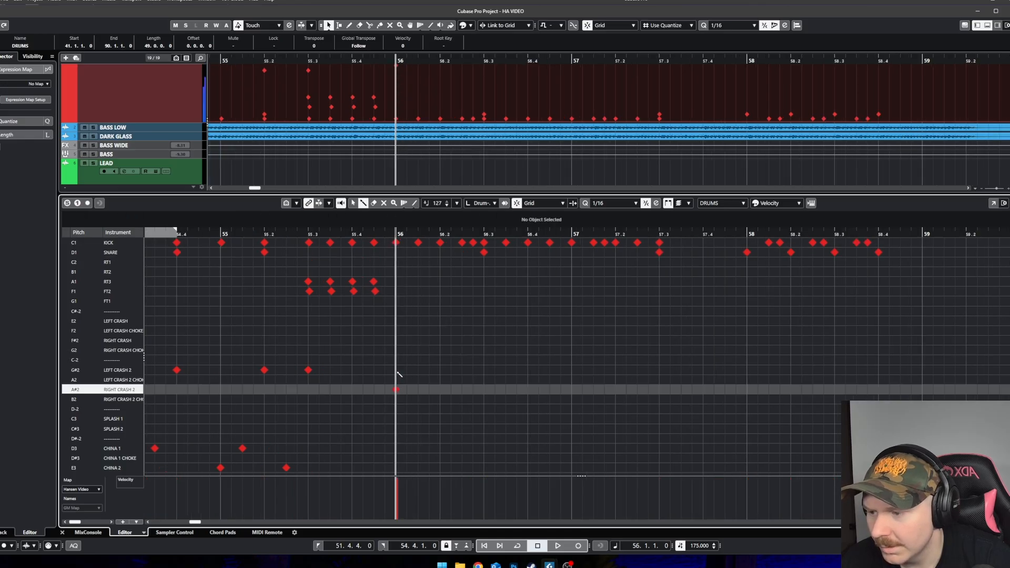
pyautogui.keyDown('alt'); pyautogui.click(397, 370); pyautogui.keyUp('alt')
pyautogui.moveTo(397, 370); pyautogui.dragTo(418, 372)
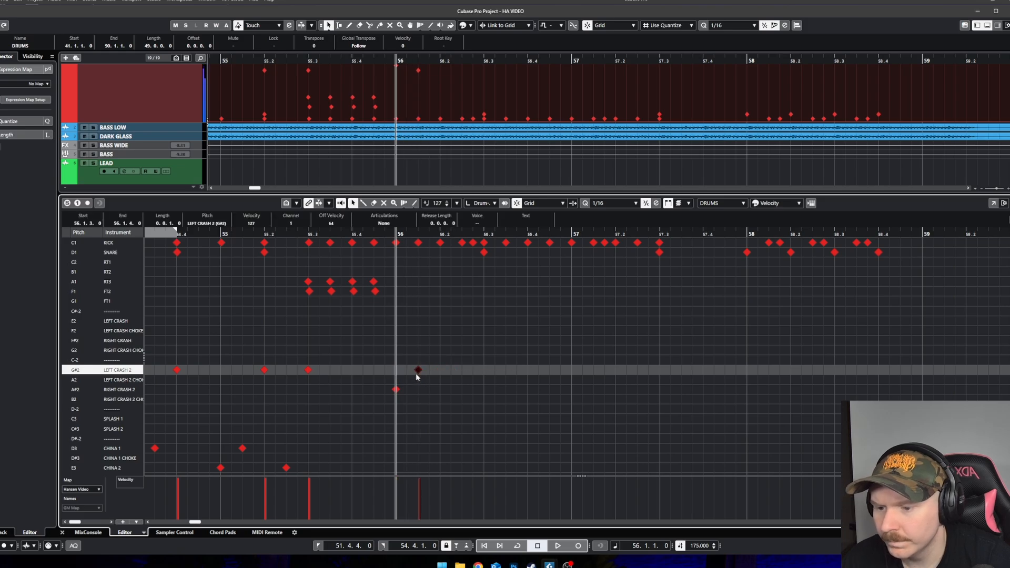
pyautogui.press('space')
pyautogui.press('space')
pyautogui.rightClick(423, 390)
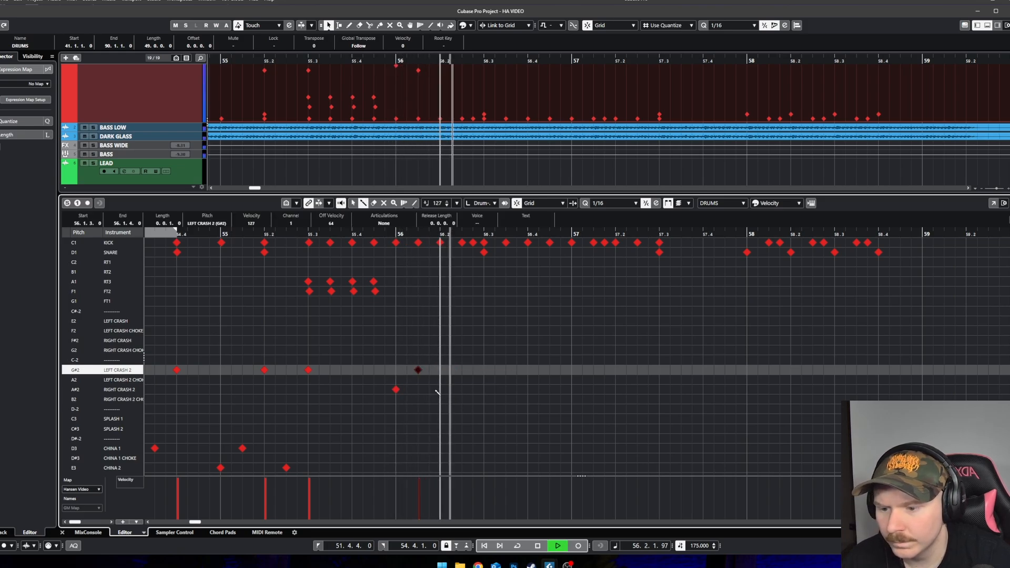
pyautogui.press('space')
pyautogui.click(441, 390)
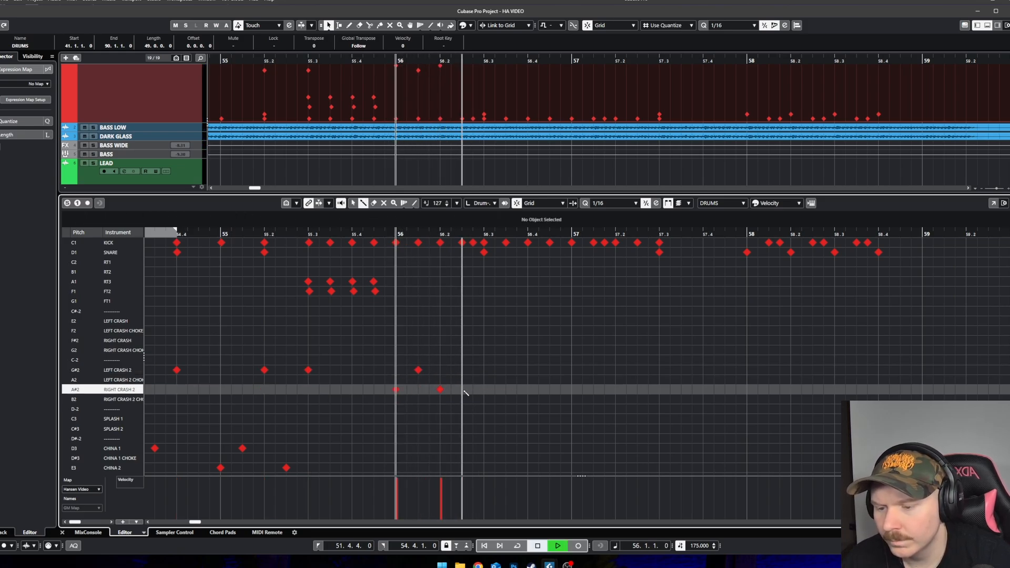
pyautogui.press('space')
# Step: Place China 1 hits at 56.2.3, 56.3.3 and 56.4.3 and play the pattern
pyautogui.click(461, 350)
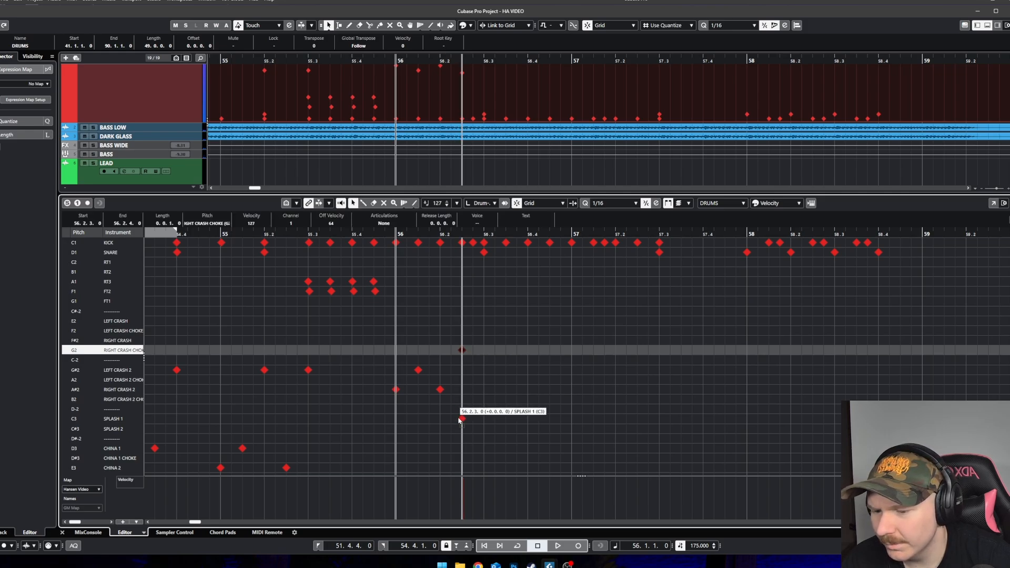
pyautogui.moveTo(461, 452); pyautogui.dragTo(462, 449)
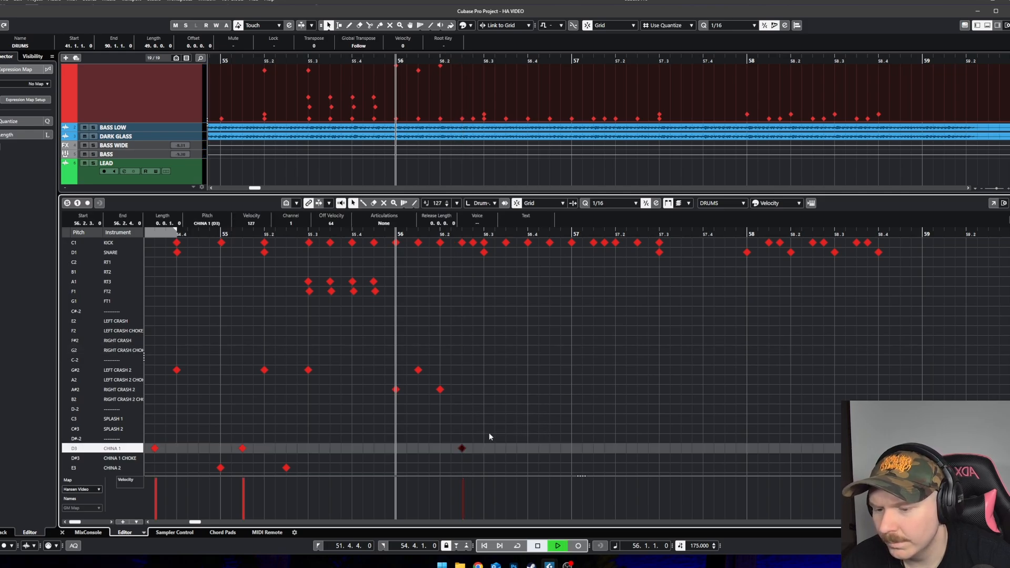
pyautogui.press('space')
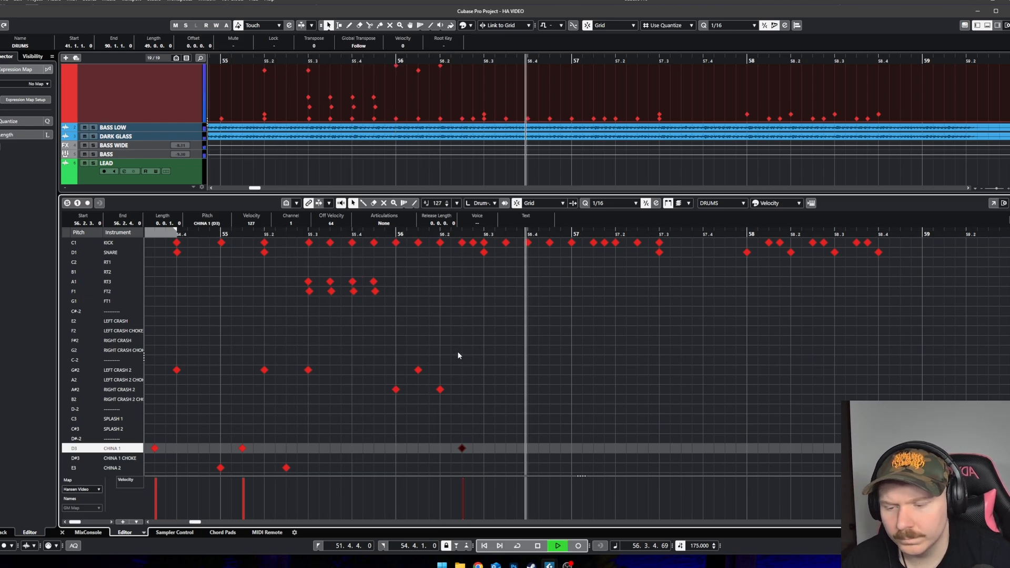
pyautogui.rightClick(468, 375)
pyautogui.click(481, 378)
pyautogui.press('space')
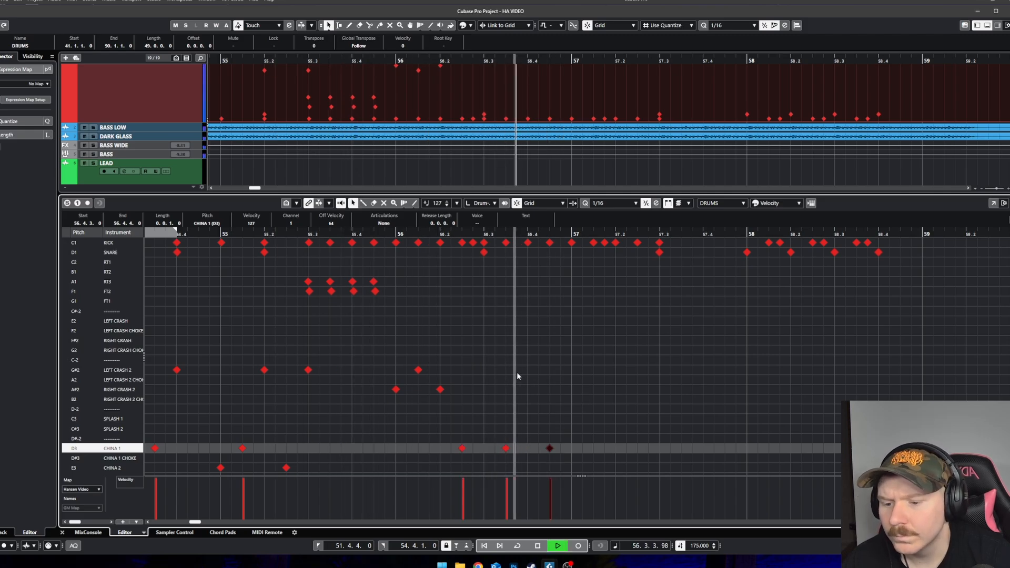
pyautogui.press('space')
# Step: Move the three China 1 hits to 56.3.1, 56.4.1 and 57.1.1 and play them
pyautogui.moveTo(573, 457); pyautogui.dragTo(489, 448)
pyautogui.click(534, 387)
pyautogui.press('space')
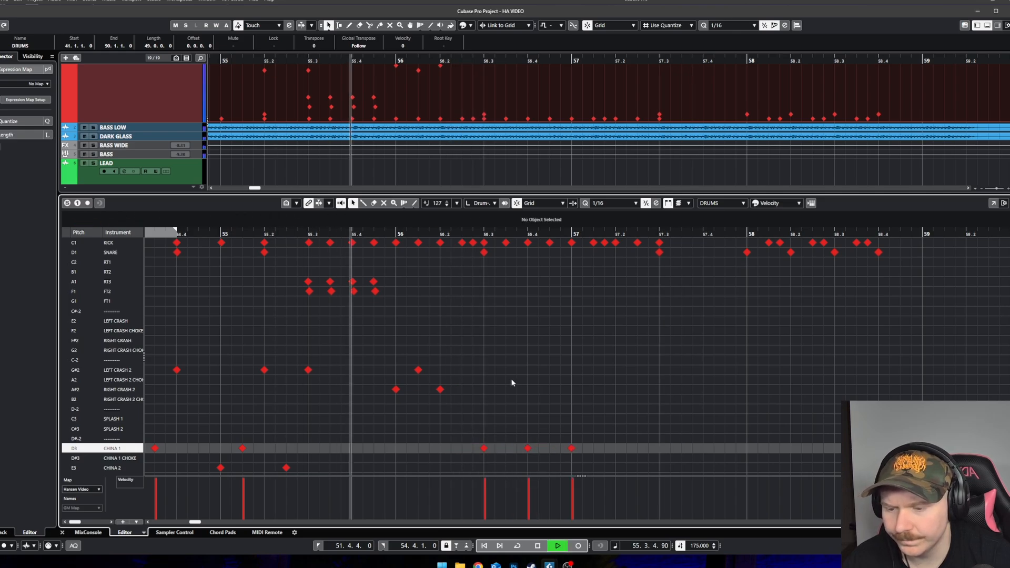
# Step: Draw a Left Crash 2 hit at 56.2.3 and a China 1 hit at 57.2.1
pyautogui.rightClick(455, 381)
pyautogui.click(465, 386)
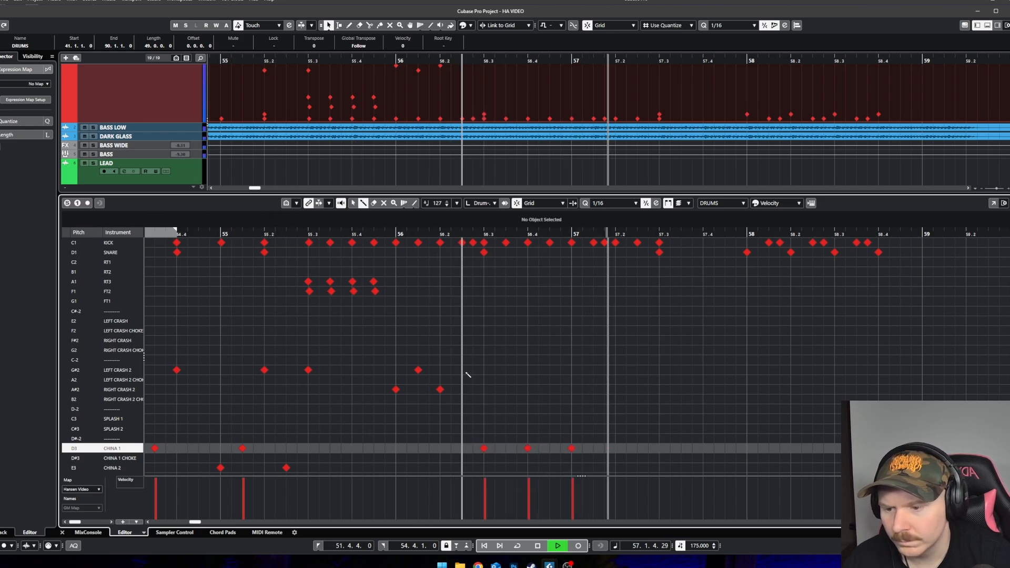
pyautogui.click(462, 370)
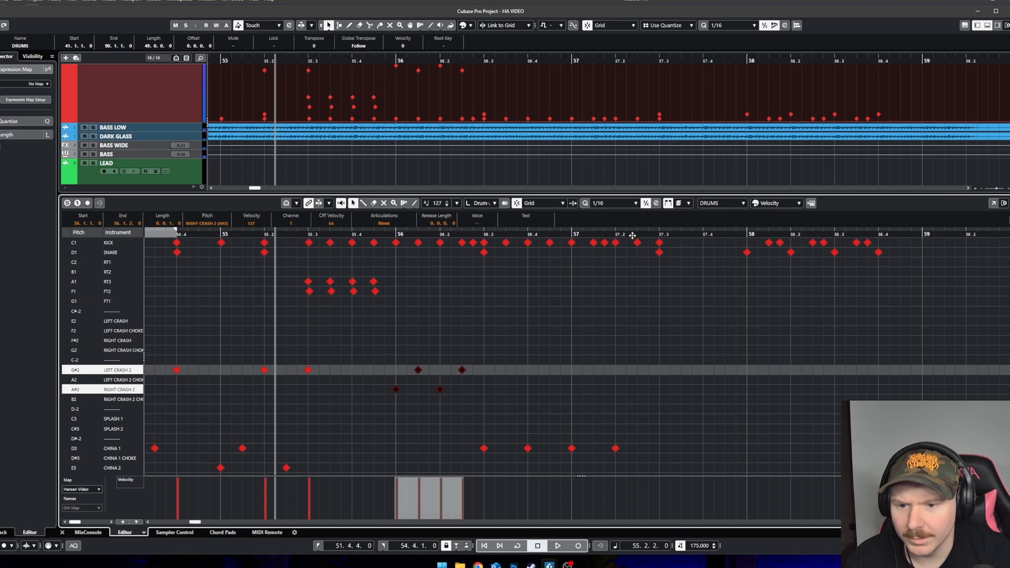
# Step: Copy the four alternating crash hits of bar 56 so they start at 57.2.1, and delete the China 1 hit there
pyautogui.click(632, 236)
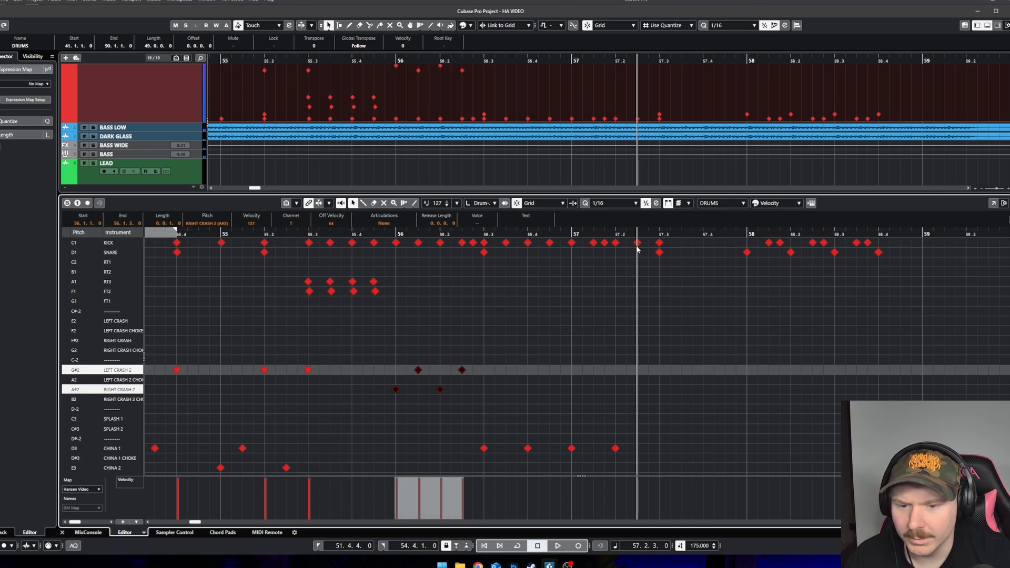
pyautogui.hotkey('ctrl', 'v')
pyautogui.moveTo(637, 390); pyautogui.dragTo(616, 390)
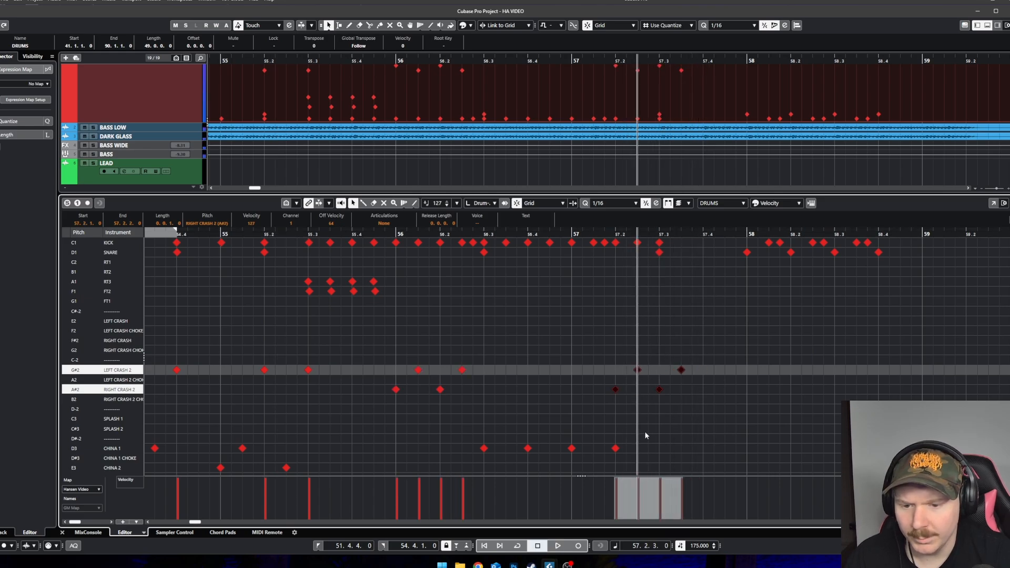
pyautogui.click(615, 449)
pyautogui.press('Delete')
# Step: Play the crash and china pattern from around bar 56 into bar 58 to check it
pyautogui.press('space')
pyautogui.click(392, 235)
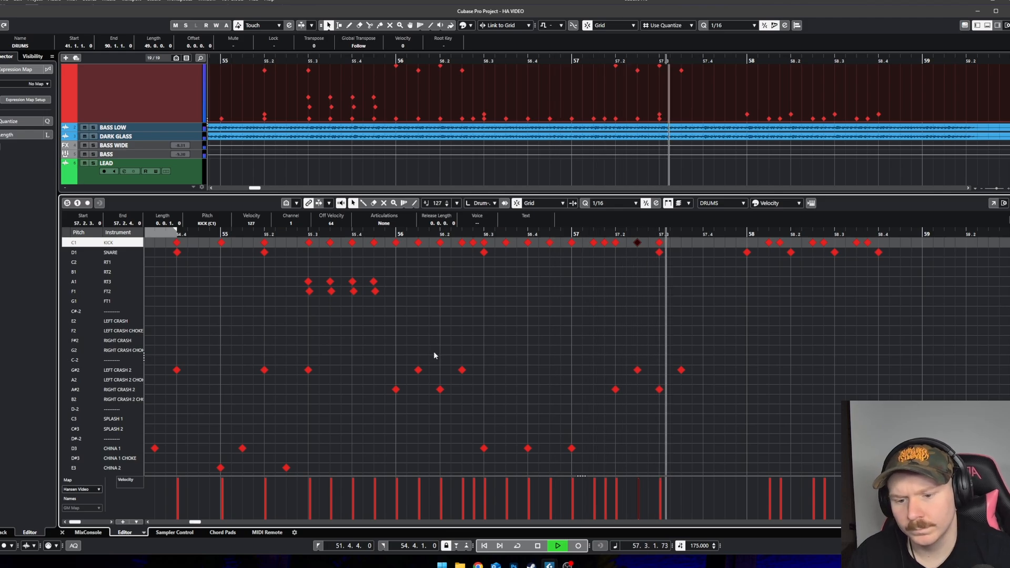
pyautogui.press('space')
pyautogui.press('space')
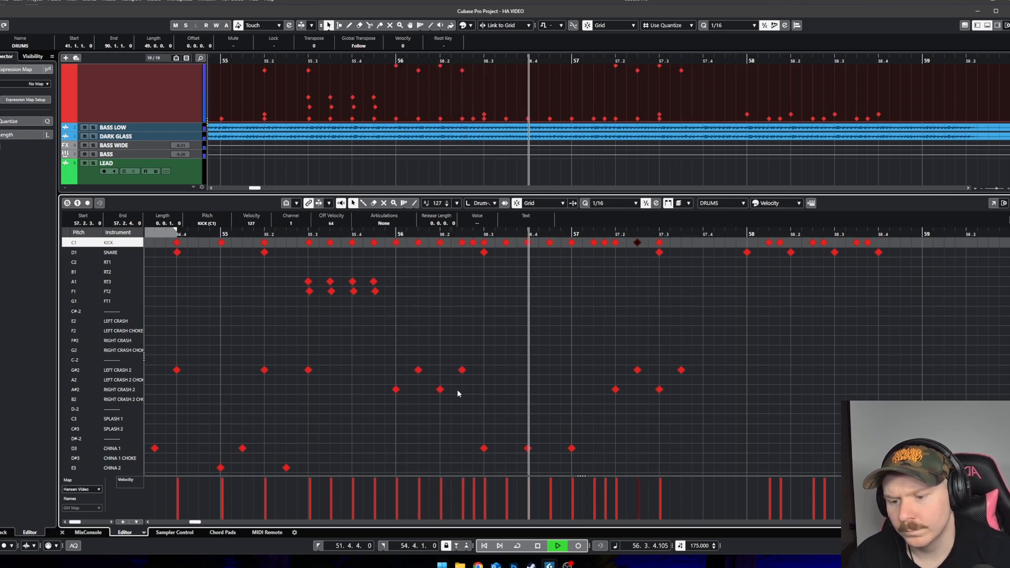
pyautogui.press('space')
pyautogui.moveTo(507, 402); pyautogui.dragTo(392, 365)
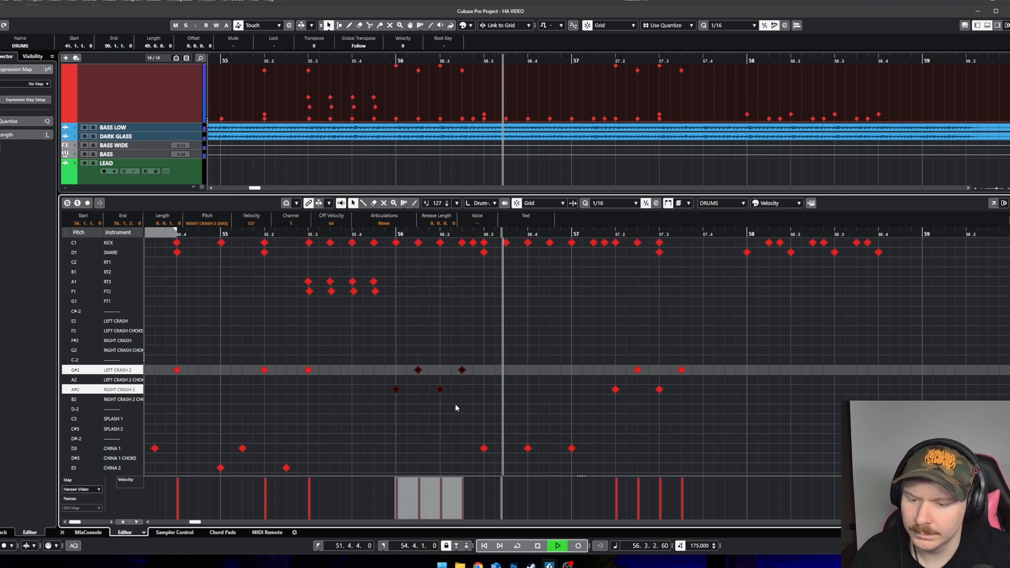
pyautogui.scroll(-1, 621, 403)
pyautogui.hscroll(2, 621, 403)
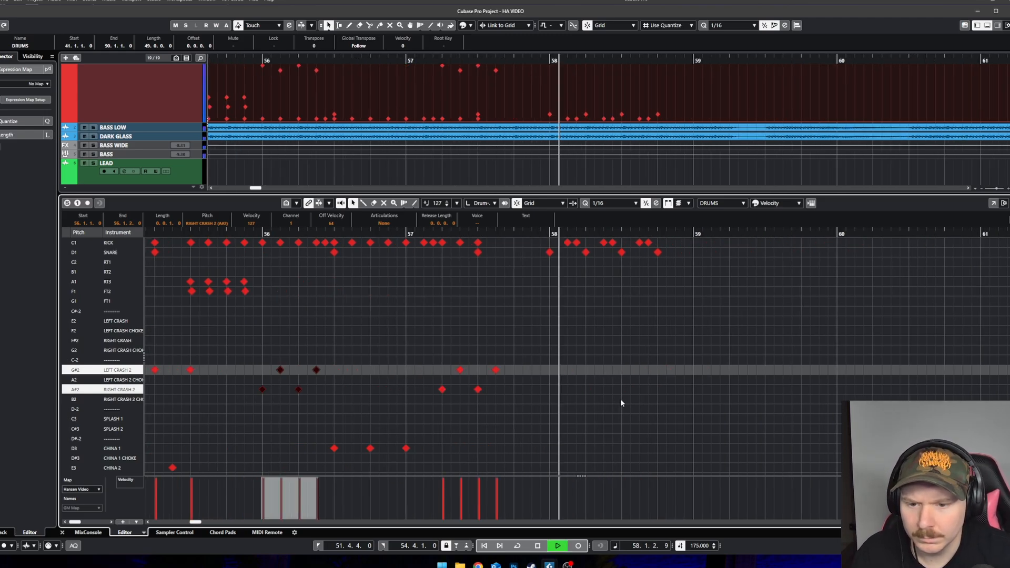
pyautogui.press('space')
# Step: Delete the Left Crash 2 hit at 57.3.3 and the snare hit at 57.3.1
pyautogui.rightClick(497, 295)
pyautogui.click(507, 302)
pyautogui.scroll(1, 497, 307)
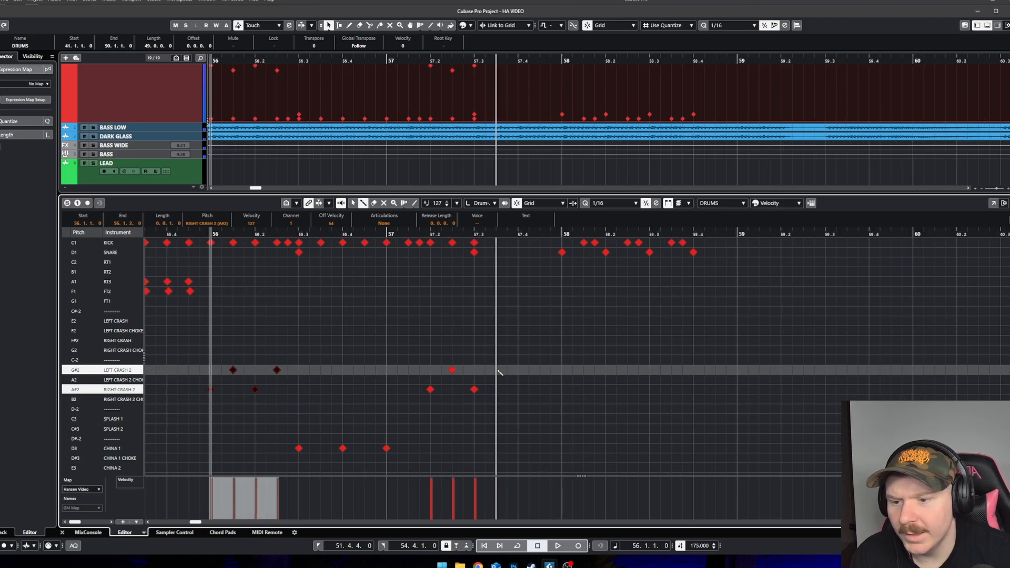
pyautogui.scroll(2, 475, 390)
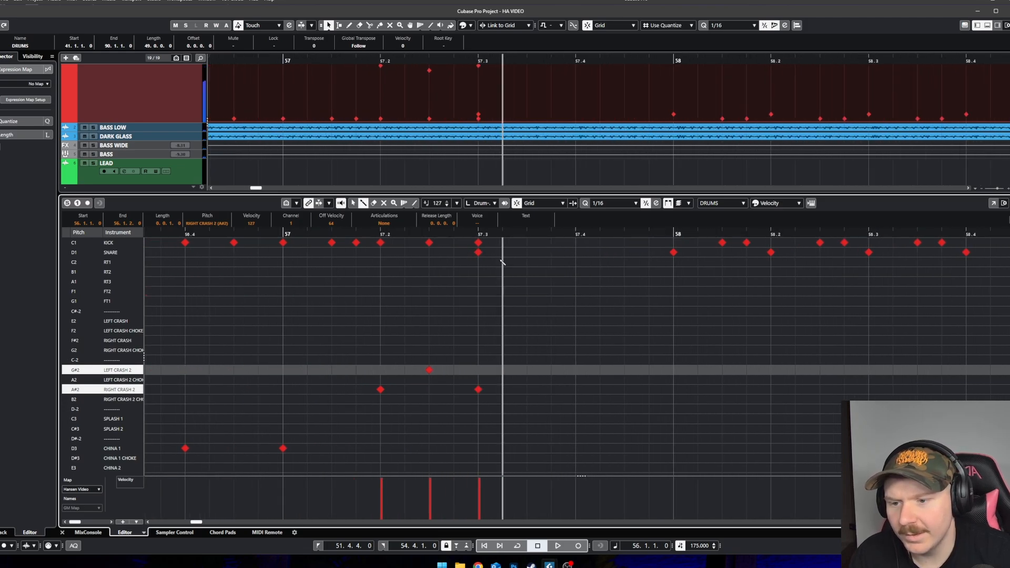
pyautogui.click(478, 242)
pyautogui.click(478, 252)
# Step: Draw a kick at 57.3.2 and a sixteenth-note fill from 57.3.3, two hits each on RT1, RT2 and RT3, and play it
pyautogui.moveTo(479, 245); pyautogui.dragTo(650, 284)
pyautogui.scroll(-3, 650, 287)
pyautogui.rightClick(650, 298)
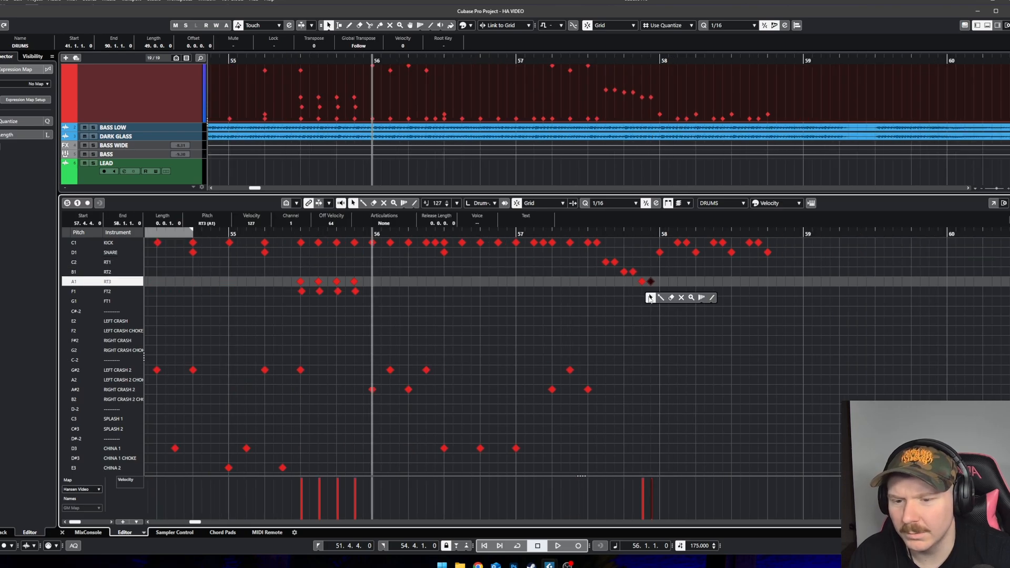
pyautogui.click(582, 235)
pyautogui.press('space')
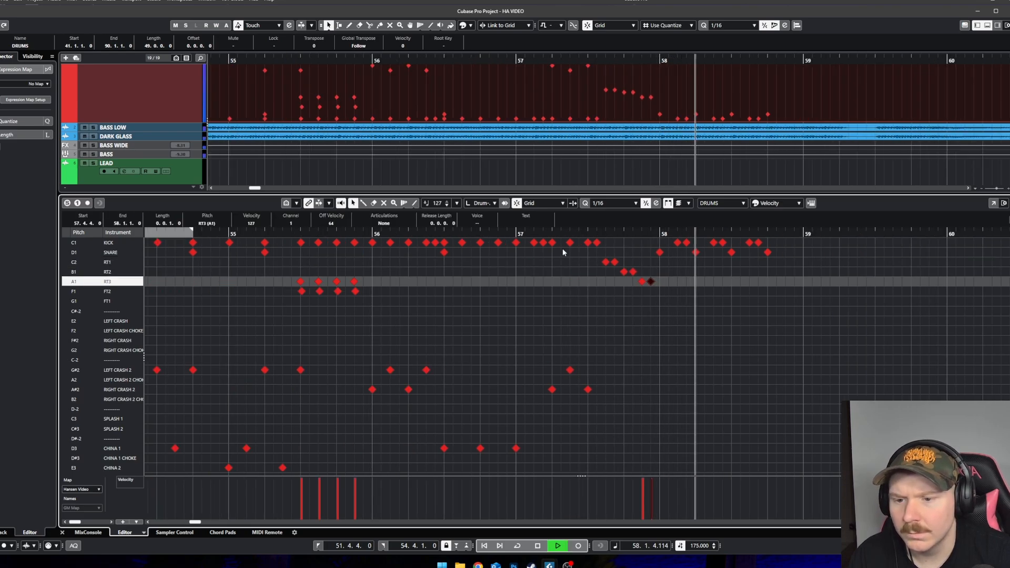
pyautogui.scroll(-1, 684, 298)
pyautogui.press('space')
# Step: Draw a Right Crash hit at 58.1.1
pyautogui.moveTo(810, 281); pyautogui.dragTo(669, 237)
pyautogui.scroll(2, 786, 270)
pyautogui.click(645, 310)
pyautogui.scroll(3, 639, 311)
pyautogui.rightClick(636, 310)
pyautogui.click(644, 313)
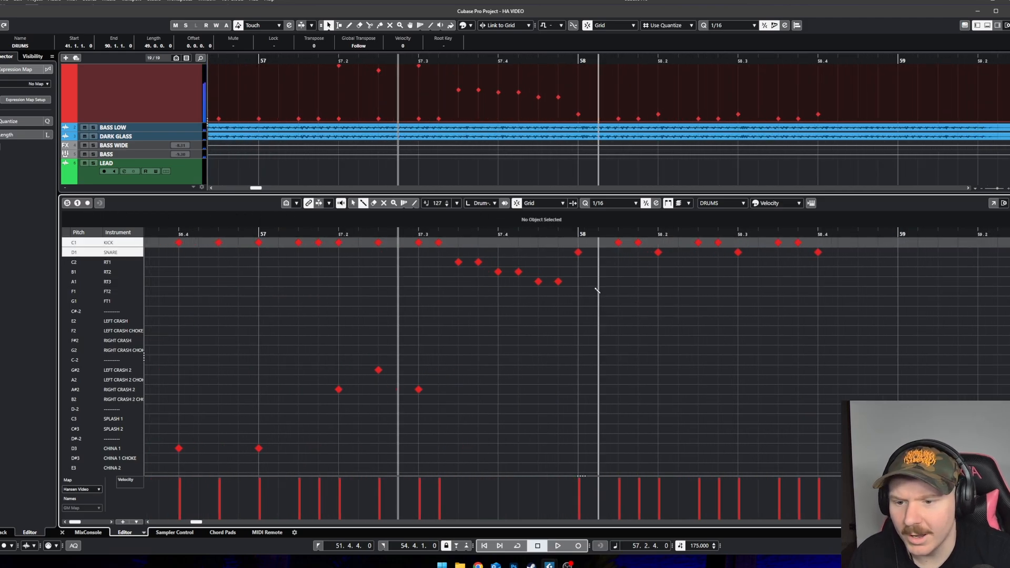
pyautogui.click(637, 243)
pyautogui.click(578, 340)
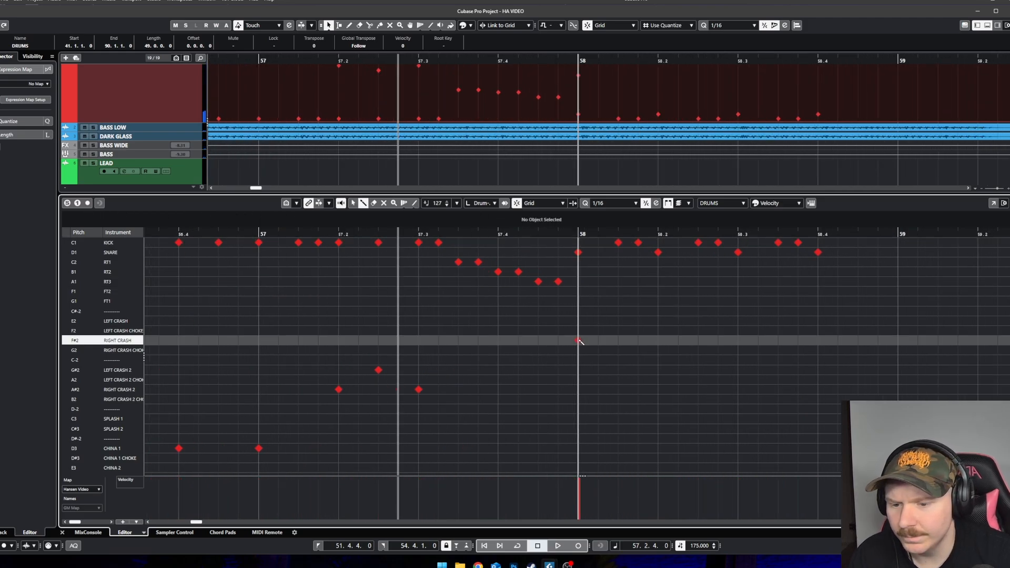
# Step: Draw Hat Open Full hits at 58.2.1, 58.2.3, 58.3.1, 58.3.3 and 58.4.1 and play them
pyautogui.scroll(-2, 599, 371)
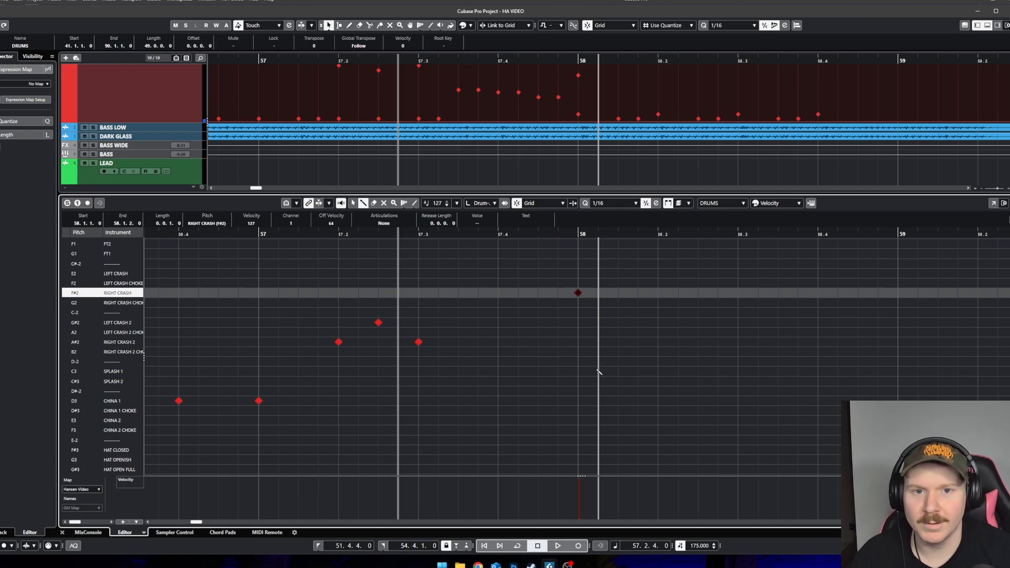
pyautogui.scroll(-2, 527, 413)
pyautogui.click(658, 422)
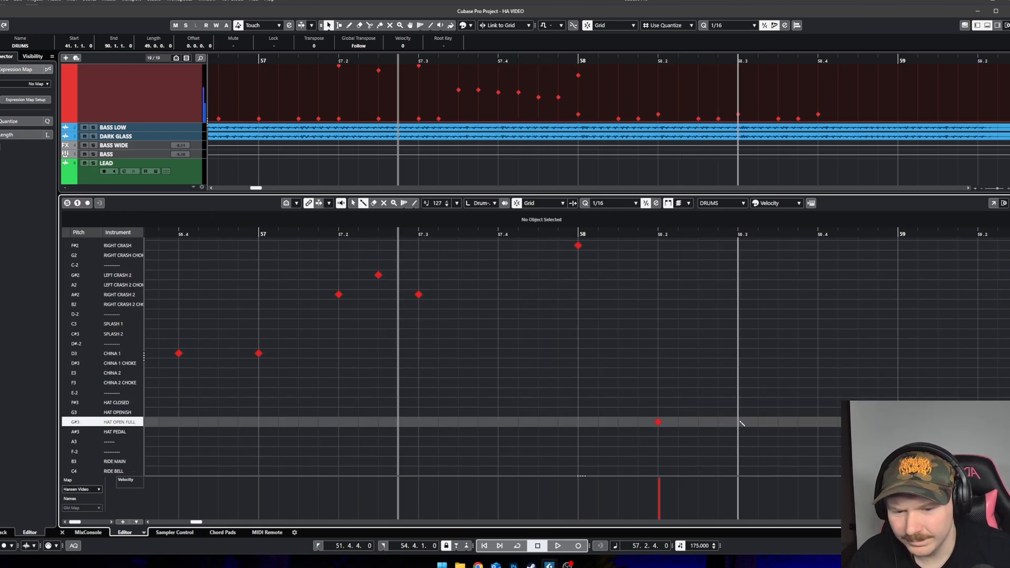
pyautogui.click(738, 422)
pyautogui.click(818, 422)
pyautogui.click(778, 422)
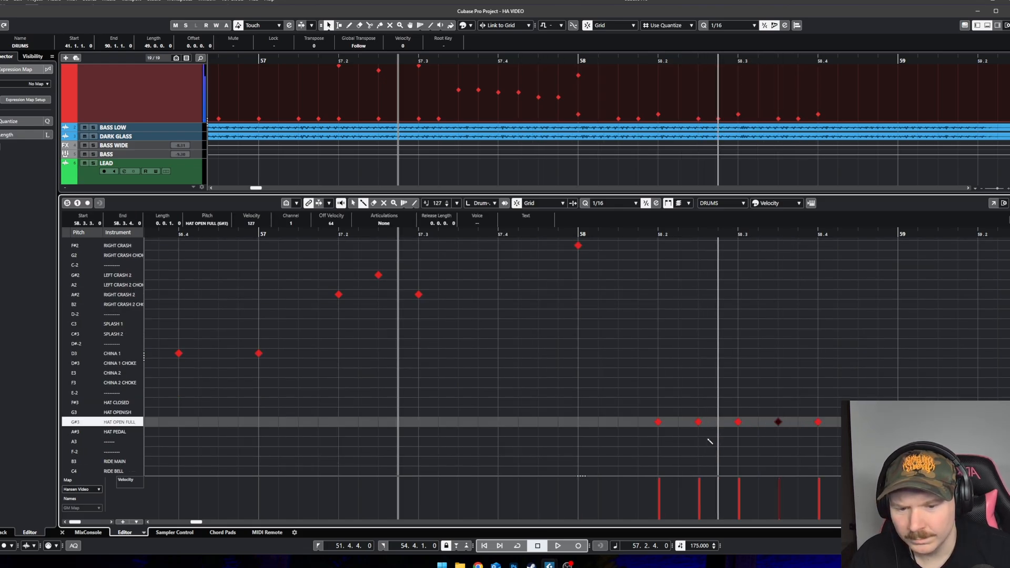
pyautogui.press('space')
pyautogui.press('g')
pyautogui.scroll(4, 659, 383)
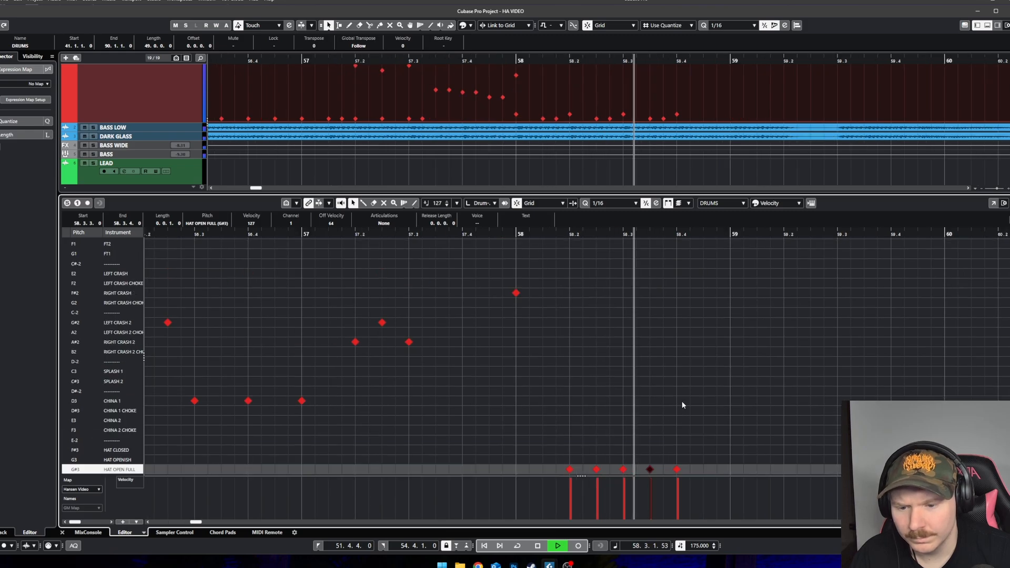
pyautogui.press('space')
pyautogui.scroll(-4, 641, 332)
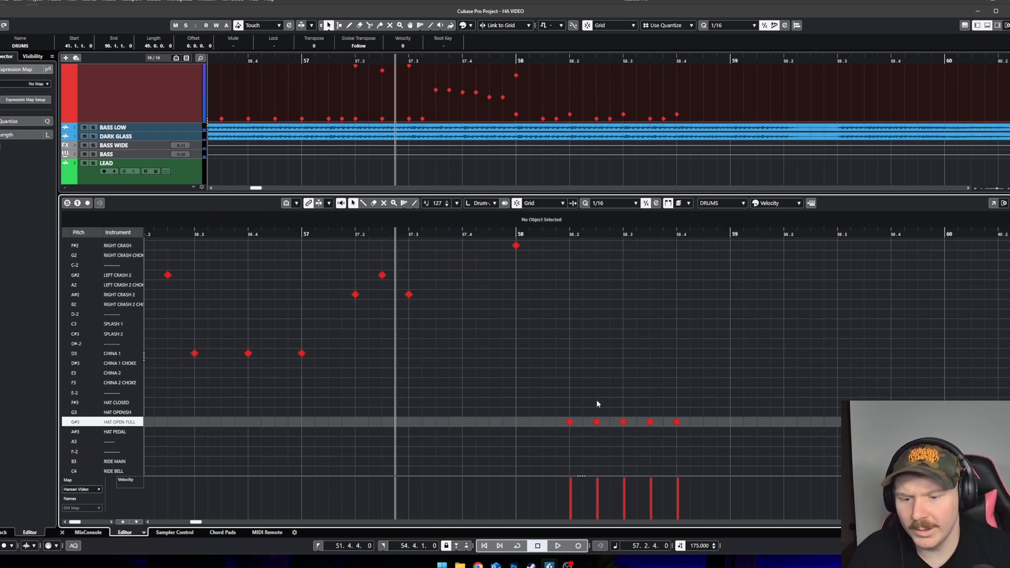
# Step: Delete the offbeat Hat Open Full hits at 58.2.3 and 58.3.3
pyautogui.click(597, 421)
pyautogui.press('Delete')
pyautogui.click(649, 421)
pyautogui.press('Delete')
# Step: Add kick hits at 58.4.3 and 58.4.4 and copy bar 58's kick-and-snare pattern to 59.1.1
pyautogui.press('space')
pyautogui.scroll(4, 566, 349)
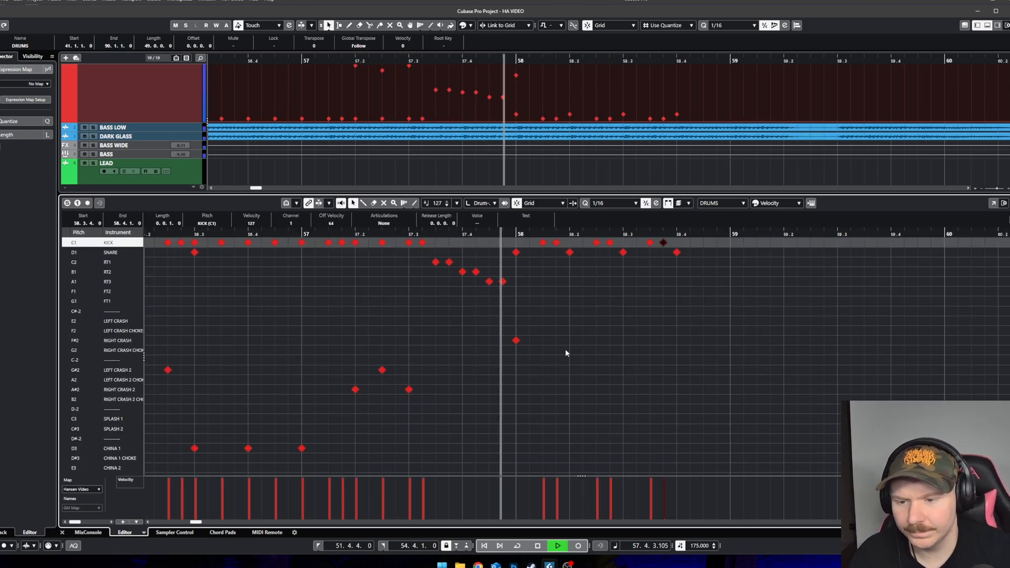
pyautogui.scroll(-2, 566, 349)
pyautogui.scroll(-3, 610, 370)
pyautogui.scroll(-4, 632, 379)
pyautogui.press('space')
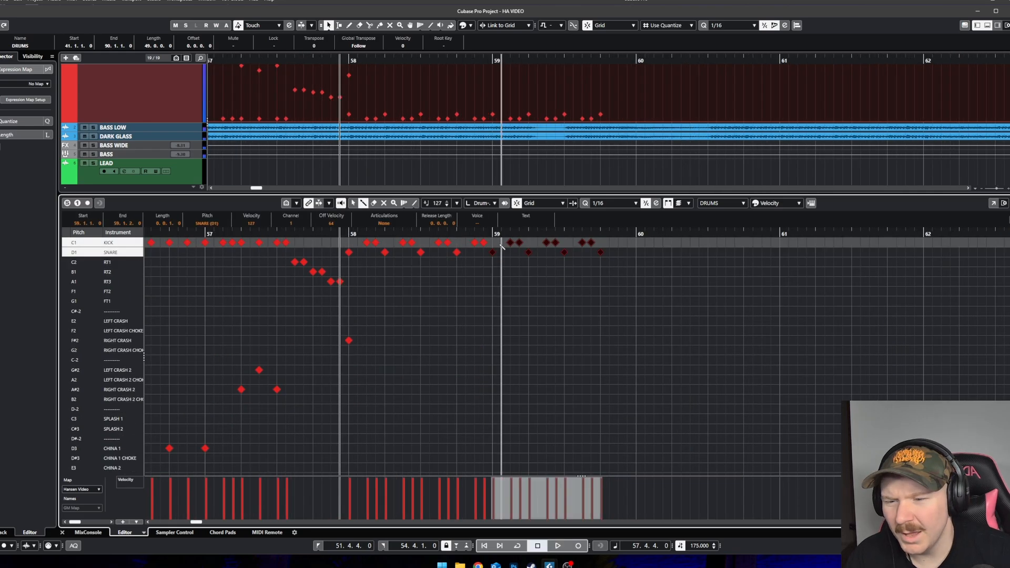
# Step: Add kick hits on the first two sixteenths of every beat in bar 59, checking the rhythm by playback
pyautogui.click(492, 242)
pyautogui.click(502, 243)
pyautogui.click(528, 243)
pyautogui.click(537, 243)
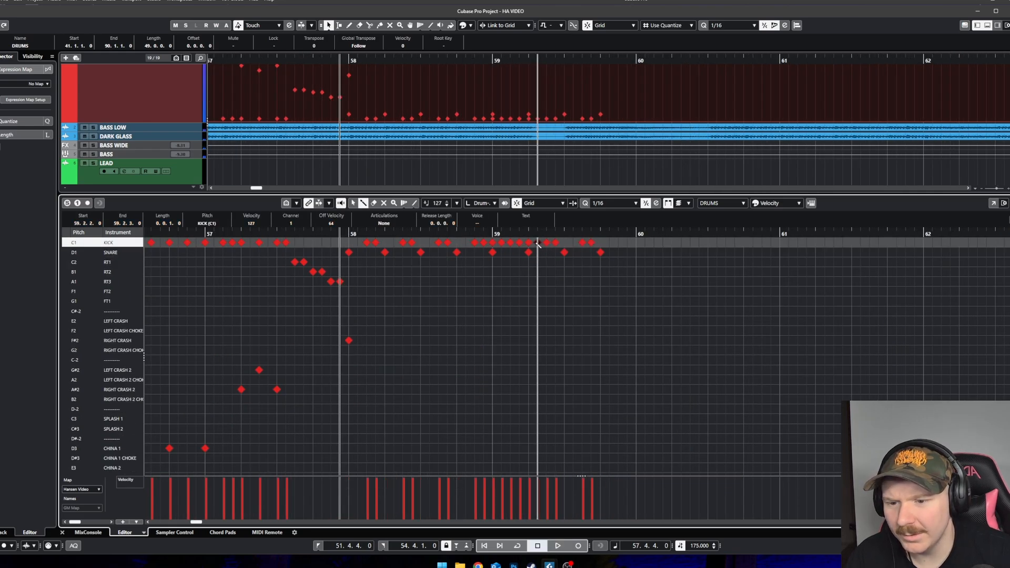
pyautogui.click(564, 243)
pyautogui.click(573, 242)
pyautogui.press('space')
pyautogui.press('1')
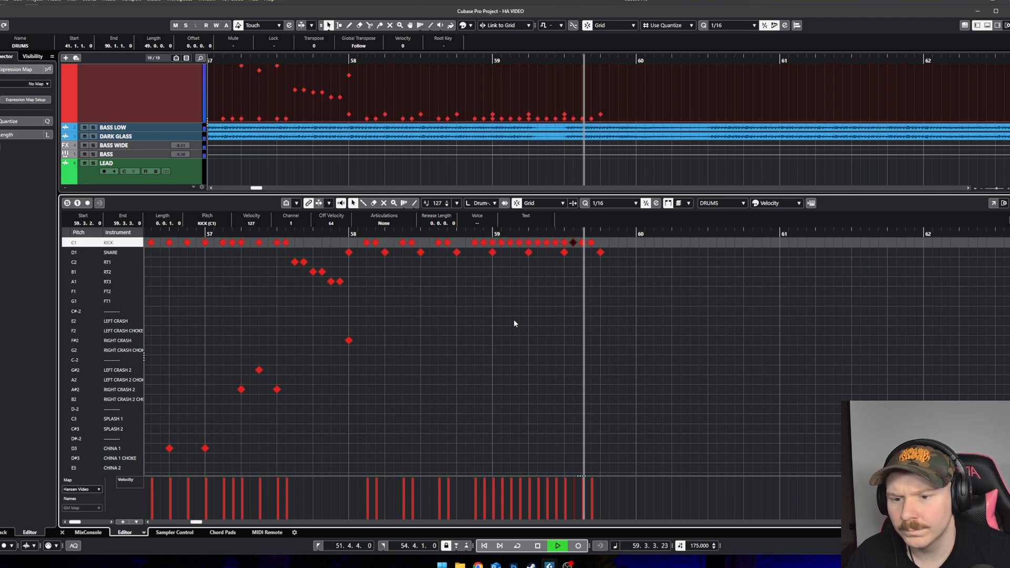
pyautogui.press('space')
pyautogui.rightClick(599, 255)
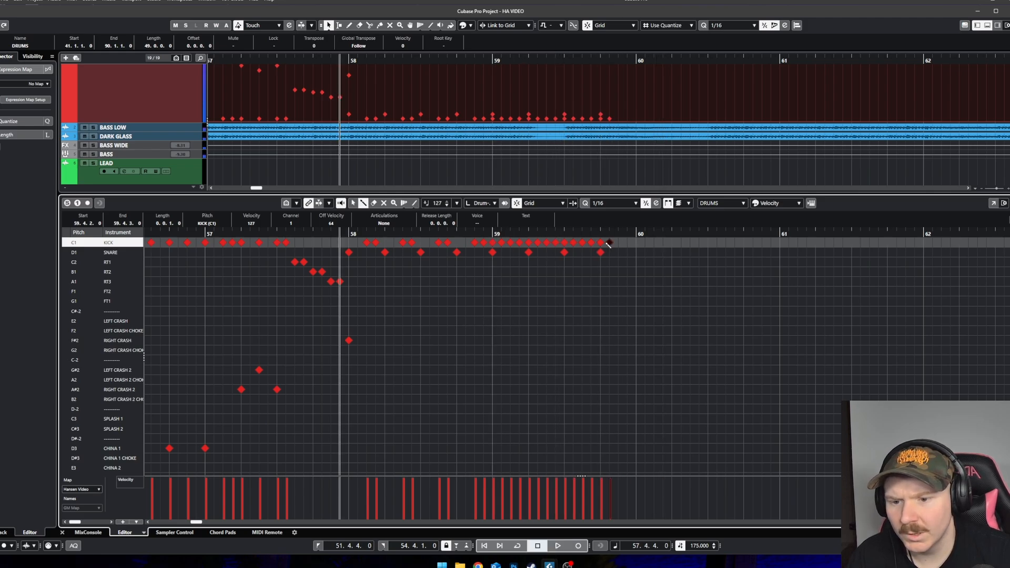
# Step: Continue the Hat Open Full hits on every beat from 59.1.1 to 59.4.1 and play the section
pyautogui.rightClick(612, 290)
pyautogui.click(617, 297)
pyautogui.press('space')
pyautogui.scroll(-5, 620, 329)
pyautogui.doubleClick(602, 329)
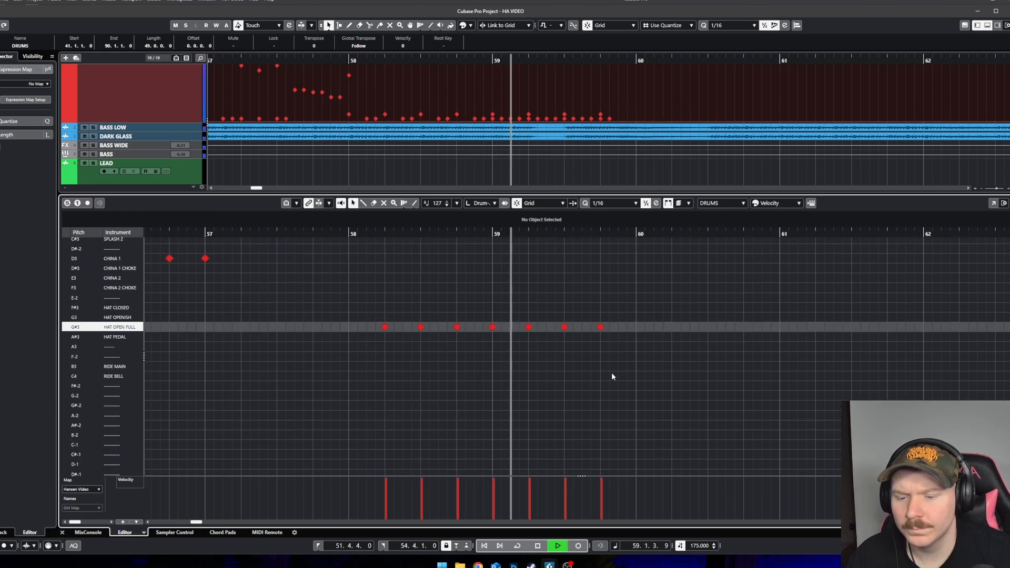
# Step: Replace the kick at 59.4.2 with one at 59.4.3 and play back the end of bar 59
pyautogui.scroll(5, 612, 373)
pyautogui.scroll(2, 621, 247)
pyautogui.press('space')
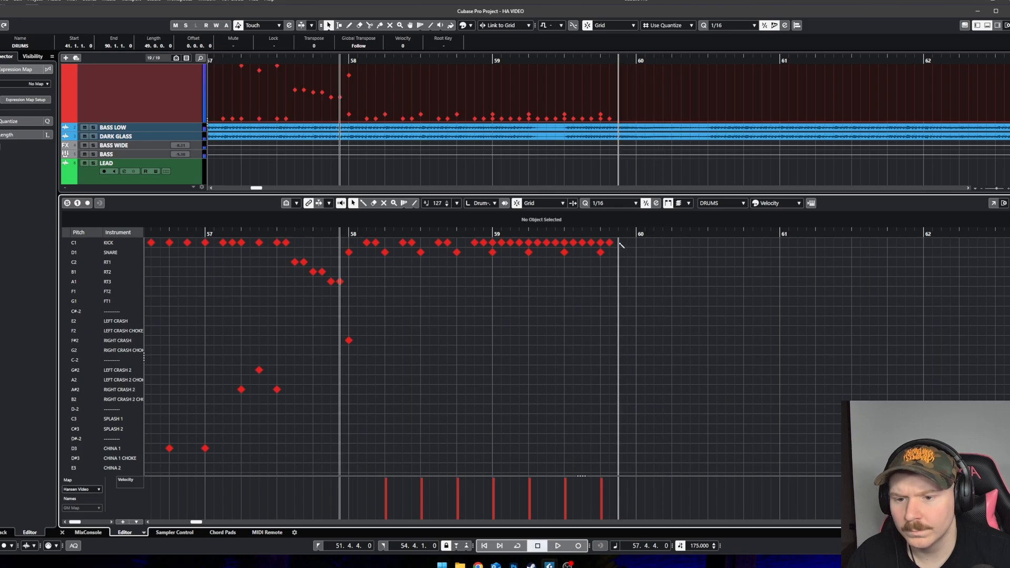
pyautogui.doubleClick(610, 243)
pyautogui.moveTo(600, 232); pyautogui.dragTo(572, 233)
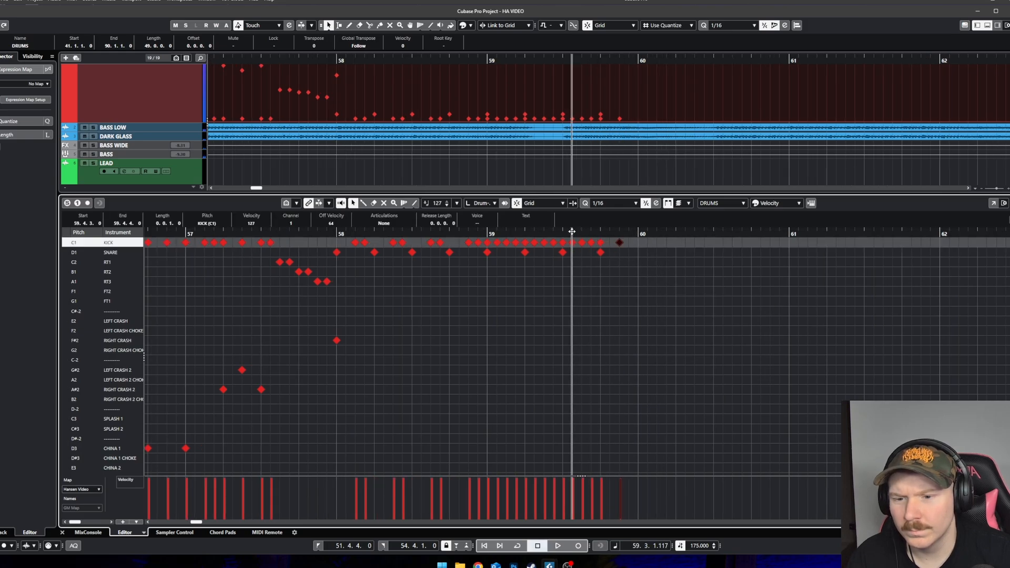
pyautogui.press('space')
pyautogui.press('space')
# Step: Add a kick at 60.1.1 with an FT2 hit just before it and an RT3 hit just after it, and play the transition
pyautogui.rightClick(635, 252)
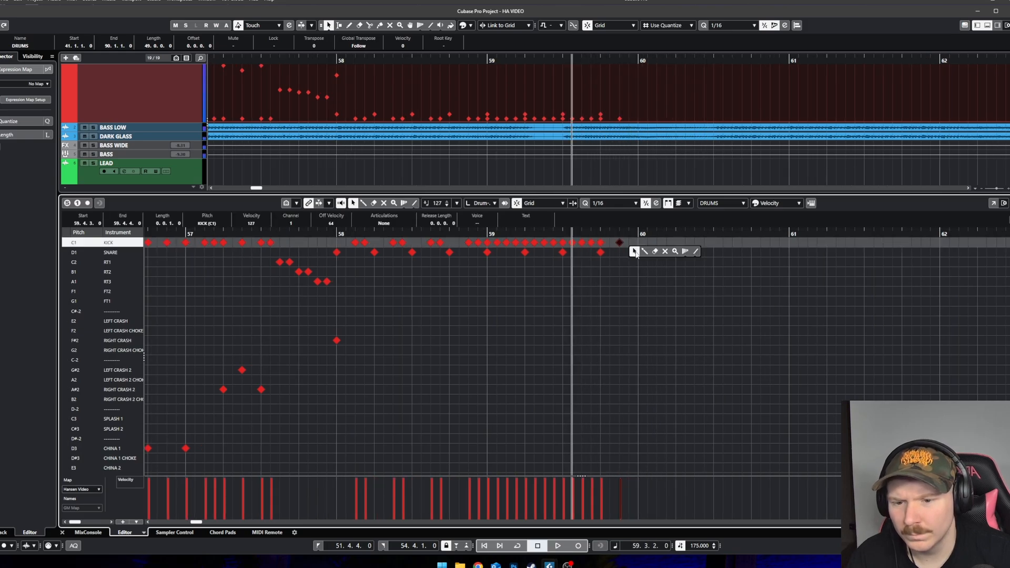
pyautogui.scroll(4, 640, 264)
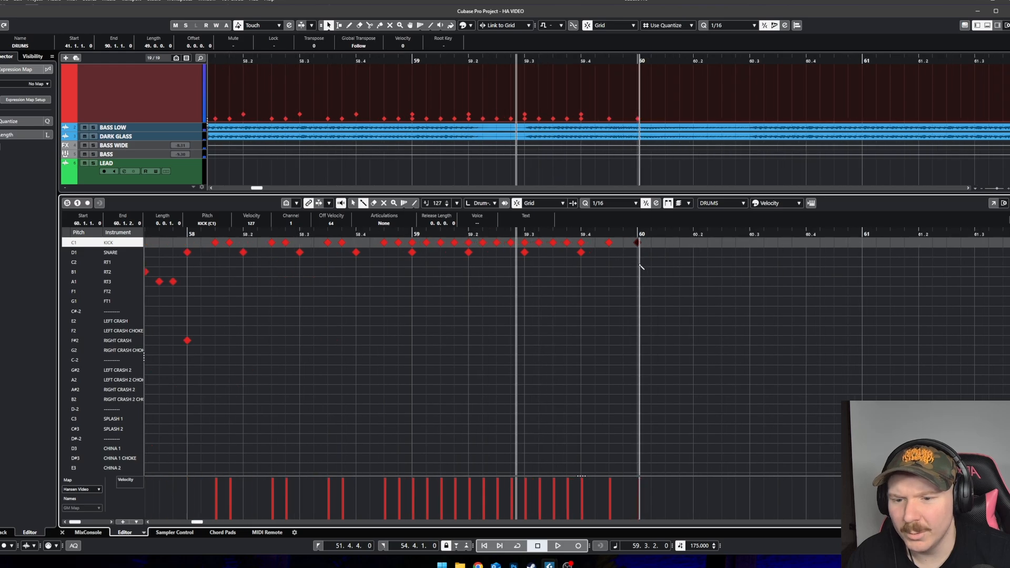
pyautogui.scroll(-1, 637, 262)
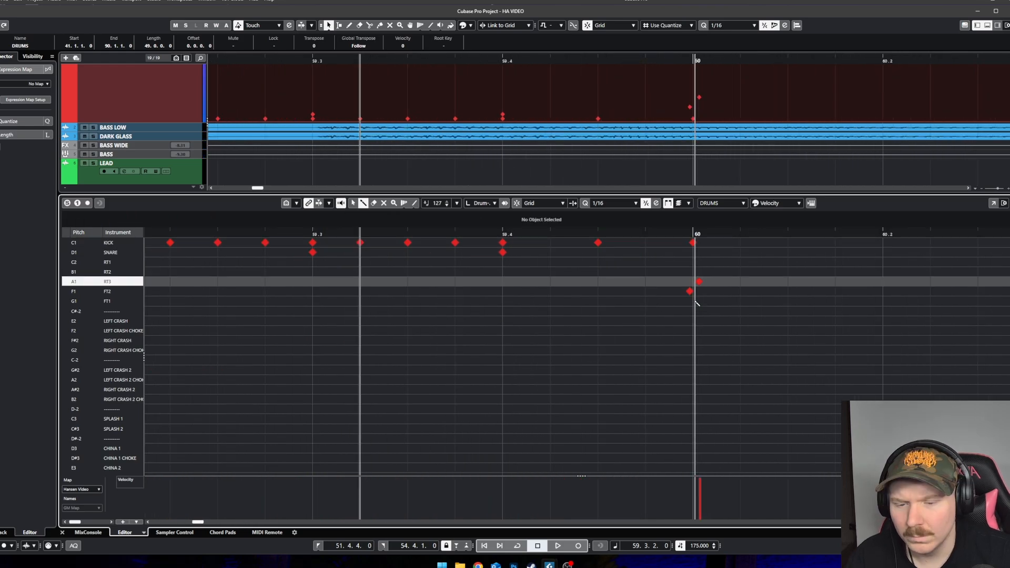
pyautogui.scroll(-2, 694, 301)
pyautogui.press('1')
pyautogui.click(672, 233)
pyautogui.press('space')
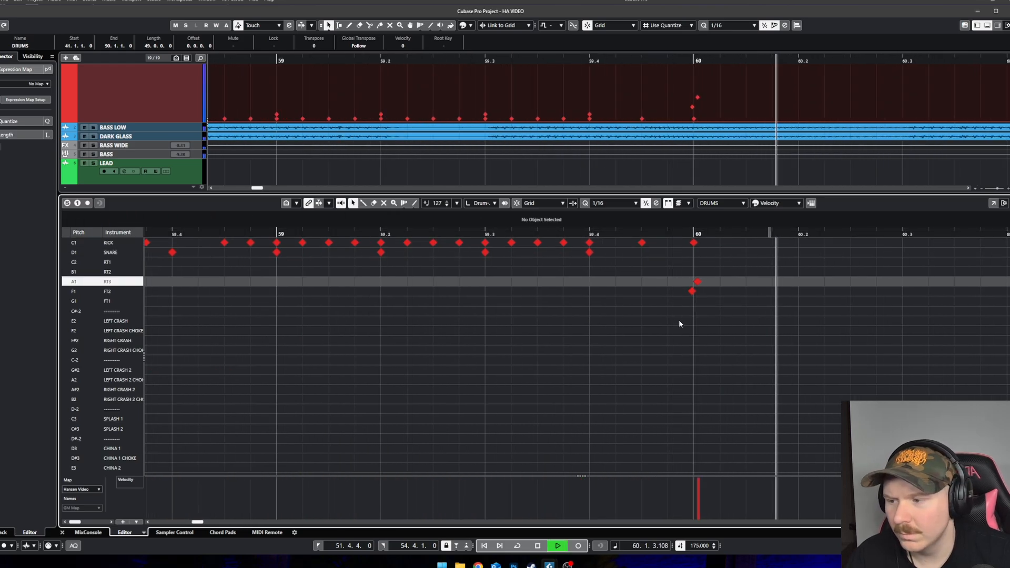
# Step: Move the RT3 hit just after 60.1.1 down to the FT1 lane and play it
pyautogui.scroll(-2, 684, 327)
pyautogui.press('space')
pyautogui.moveTo(693, 283); pyautogui.dragTo(695, 302)
pyautogui.press('space')
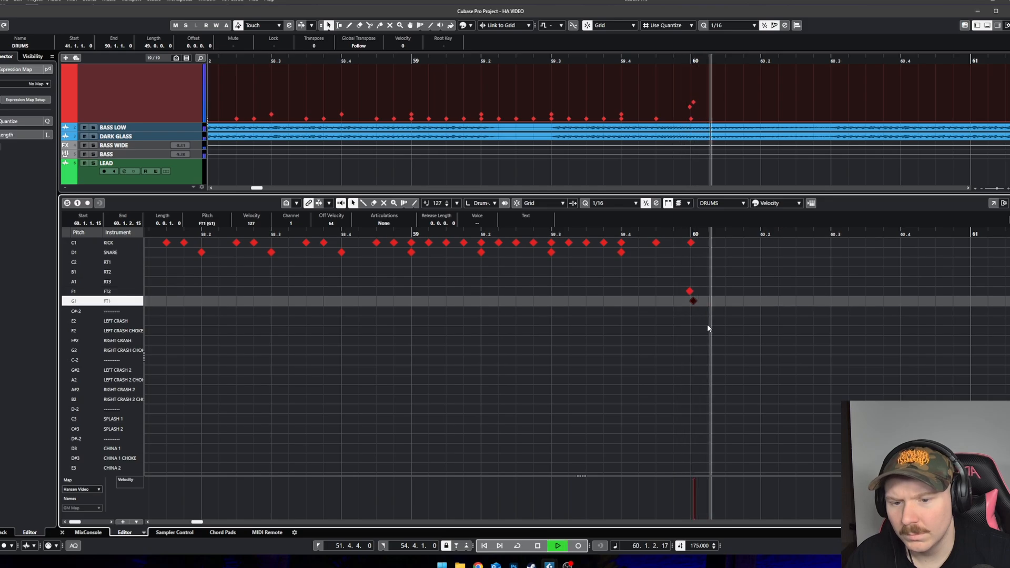
# Step: Play the drum part from bar 41 through bar 56 and review its kick, snare, tom and cymbal patterns
pyautogui.scroll(-2, 707, 324)
pyautogui.scroll(-2, 723, 283)
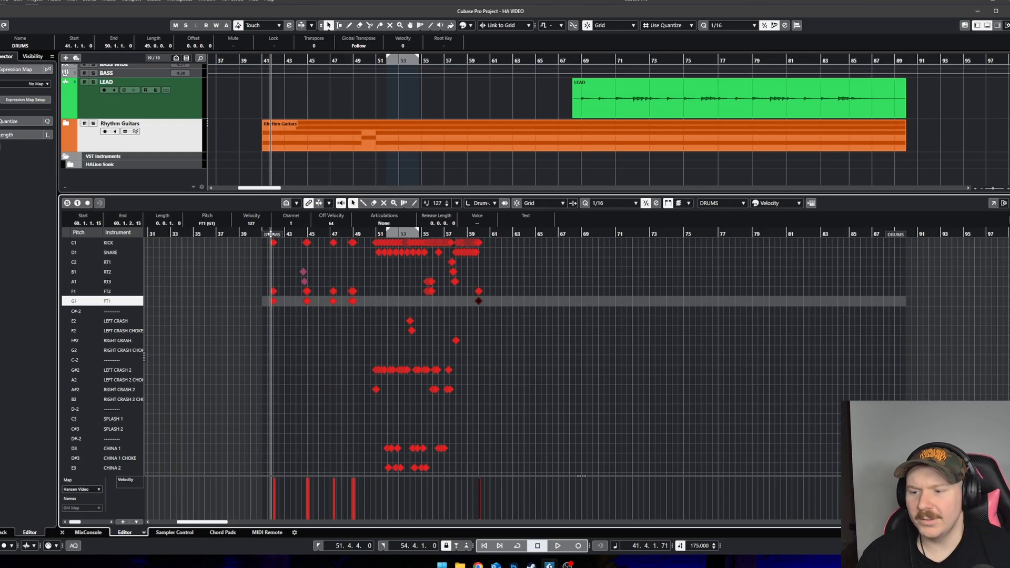
pyautogui.click(259, 235)
pyautogui.press('space')
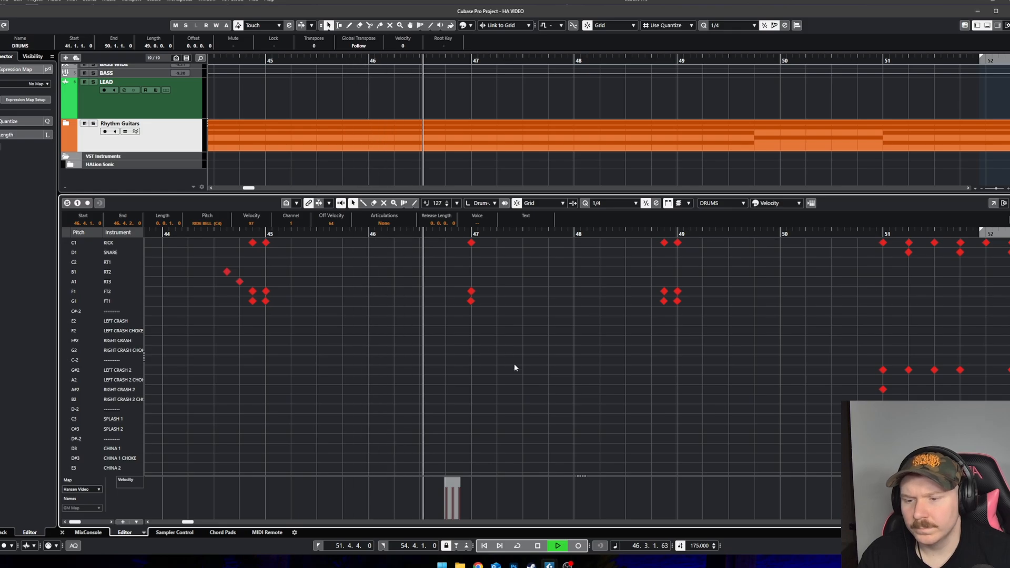
pyautogui.press('g')
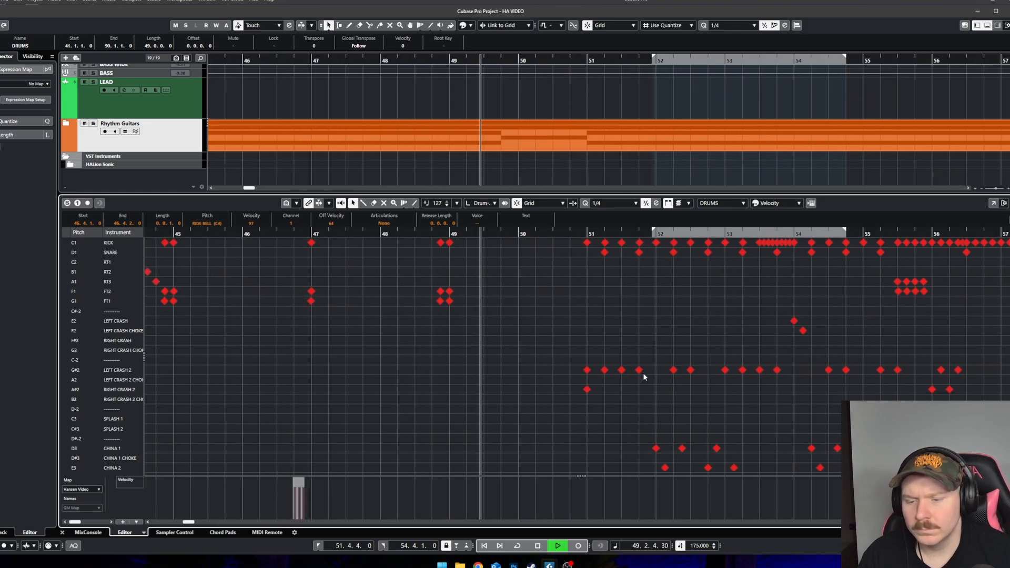
pyautogui.hscroll(-2, 650, 393)
pyautogui.scroll(2, 651, 393)
pyautogui.hscroll(3, 651, 395)
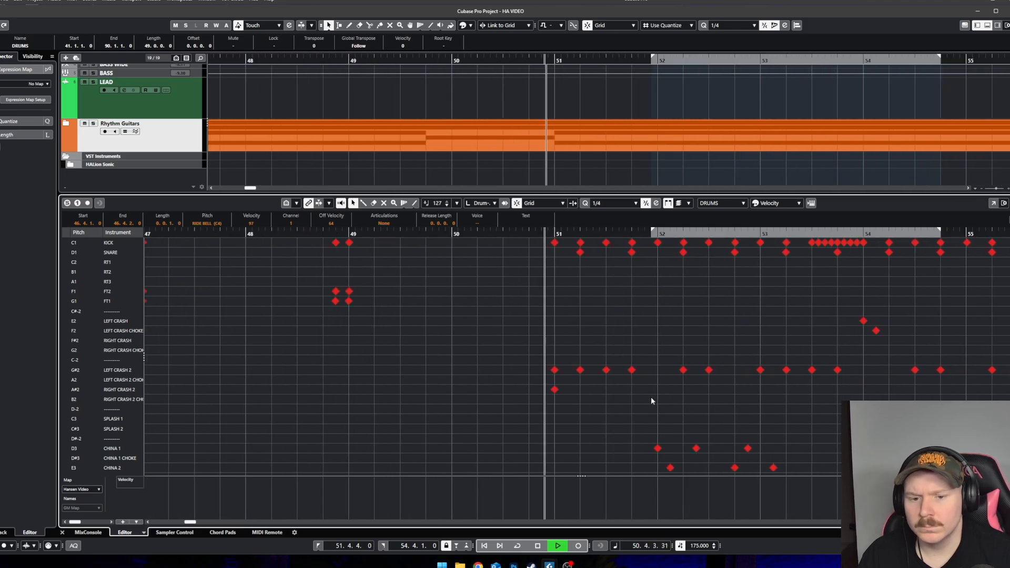
pyautogui.scroll(-3, 652, 396)
pyautogui.hscroll(3, 661, 395)
pyautogui.scroll(-3, 631, 398)
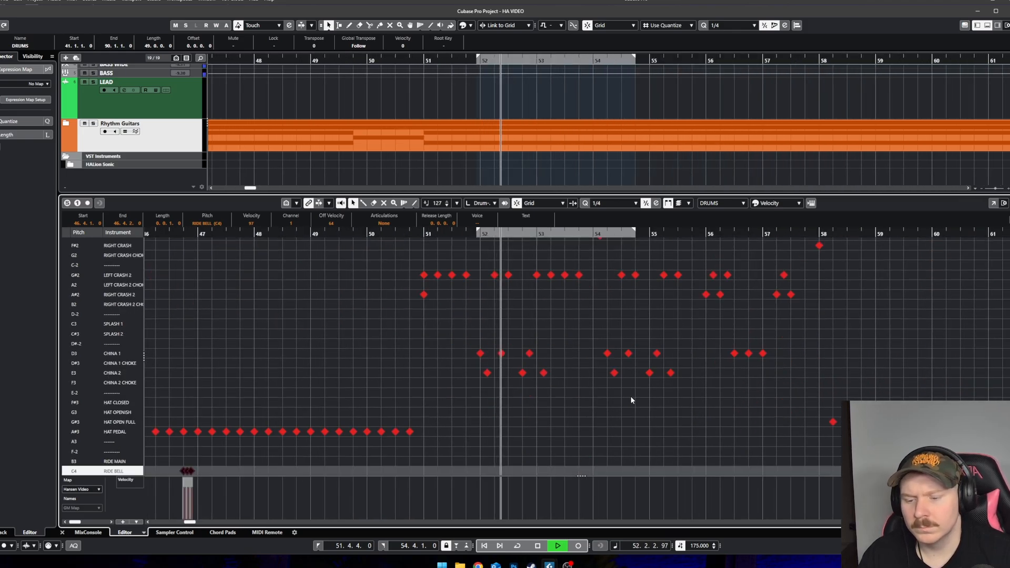
pyautogui.scroll(2, 632, 399)
pyautogui.scroll(-2, 633, 402)
pyautogui.scroll(3, 638, 408)
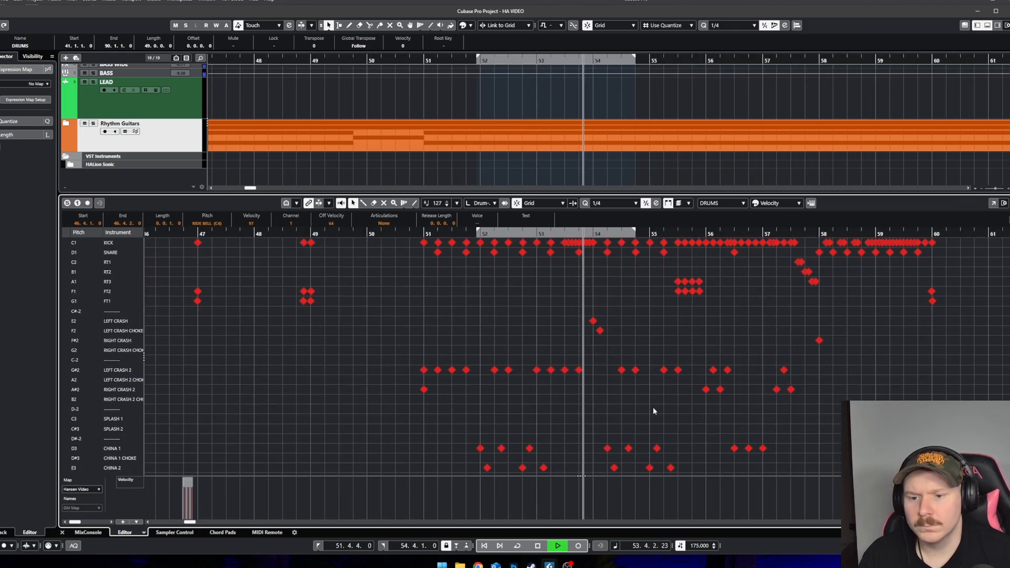
pyautogui.scroll(1, 659, 405)
pyautogui.hscroll(2, 655, 402)
pyautogui.scroll(-3, 650, 396)
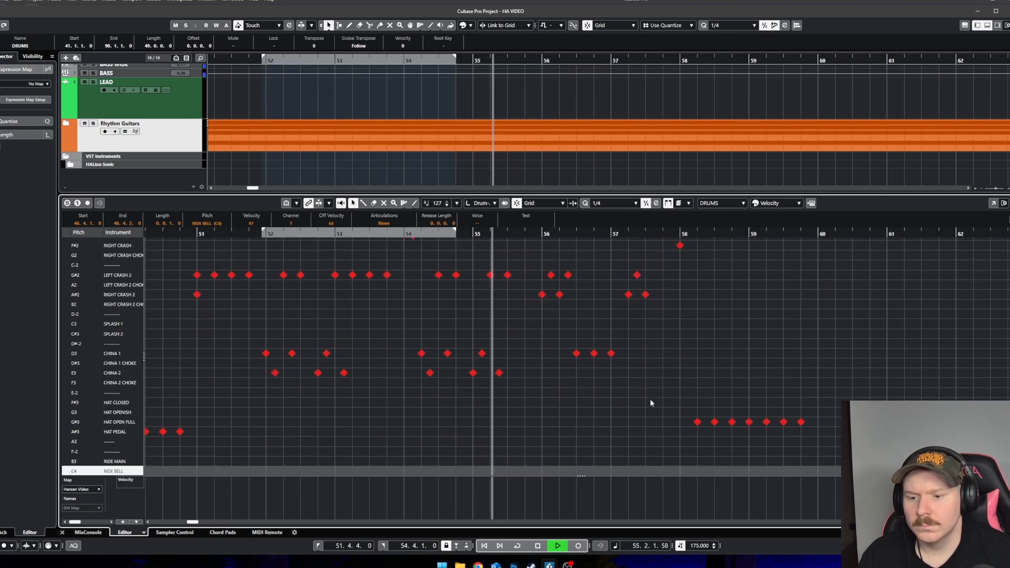
pyautogui.hscroll(1, 651, 401)
pyautogui.scroll(3, 651, 409)
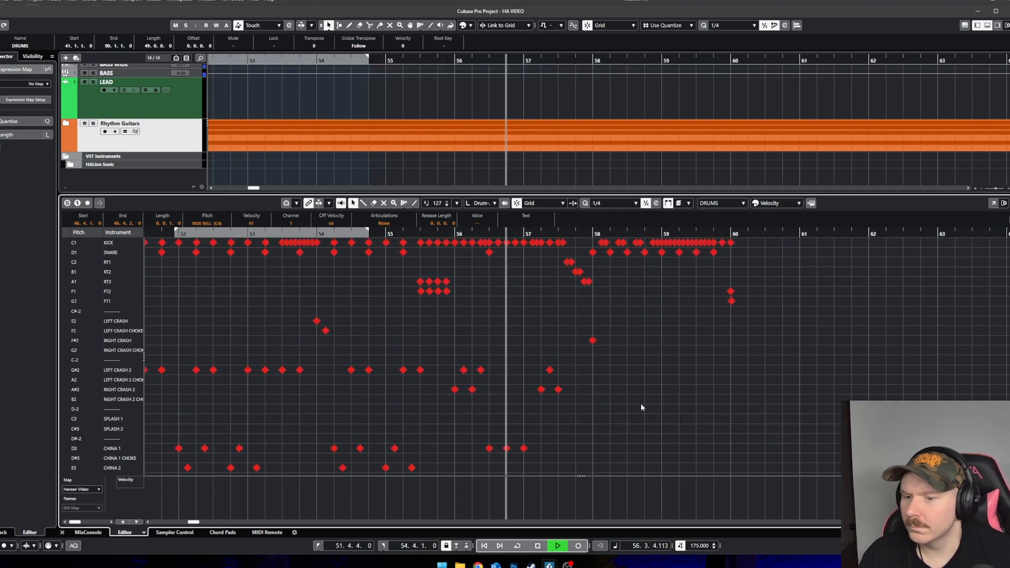
pyautogui.press('space')
# Step: Delete the RT3, FT2 and kick hits on beats 3 and 4 of bar 55, along with the Left Crash 2 hit at 55.3.1
pyautogui.scroll(3, 494, 321)
pyautogui.moveTo(495, 319); pyautogui.dragTo(421, 276)
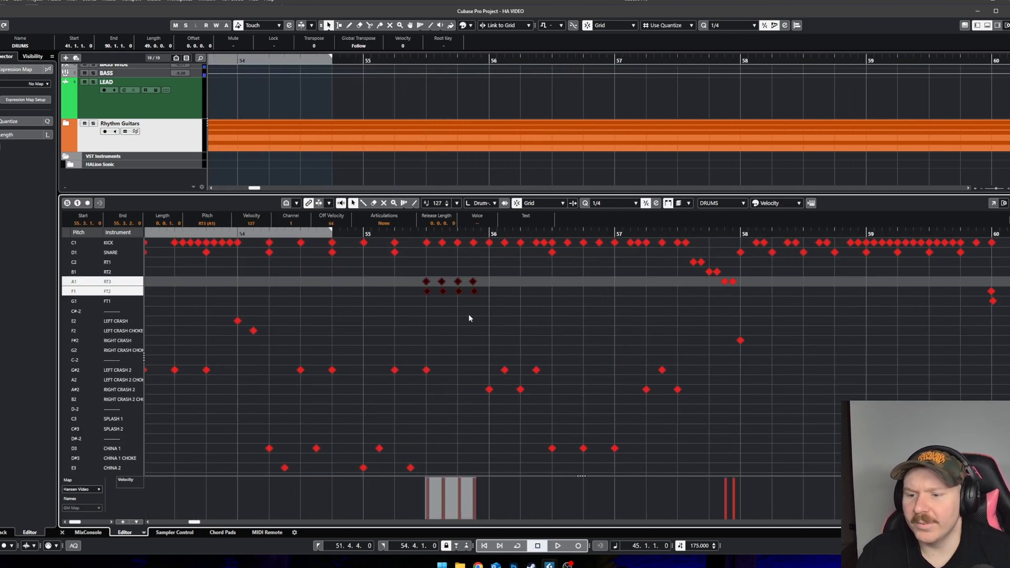
pyautogui.press('Delete')
pyautogui.moveTo(481, 258); pyautogui.dragTo(419, 246)
pyautogui.press('Delete')
pyautogui.moveTo(447, 385); pyautogui.dragTo(424, 366)
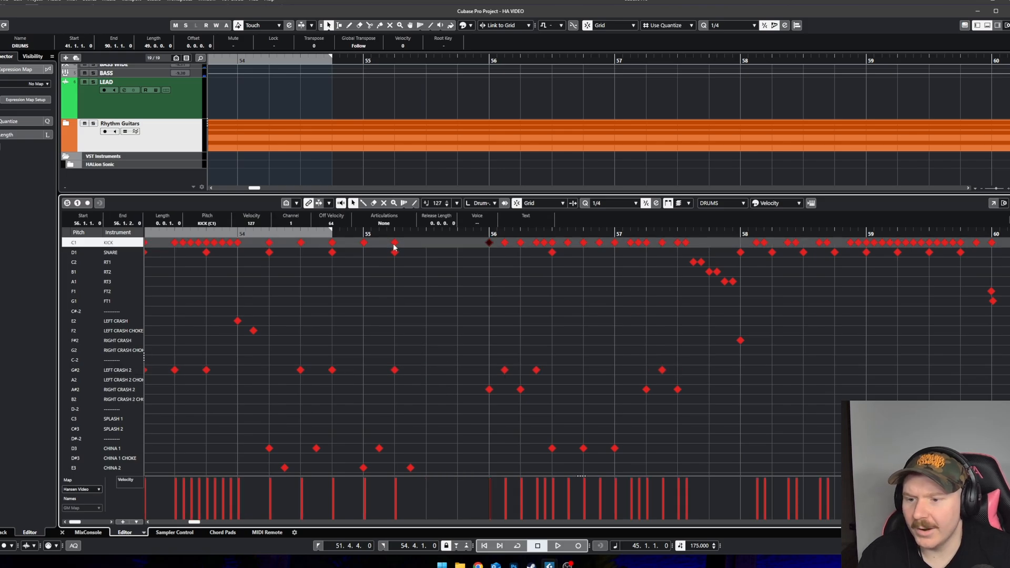
# Step: Play from 54.4.1, pick the note drawing tool and set the quantize grid to 1/16
pyautogui.moveTo(347, 228); pyautogui.dragTo(333, 230)
pyautogui.scroll(4, 419, 304)
pyautogui.press('space')
pyautogui.rightClick(386, 303)
pyautogui.click(393, 304)
pyautogui.press('space')
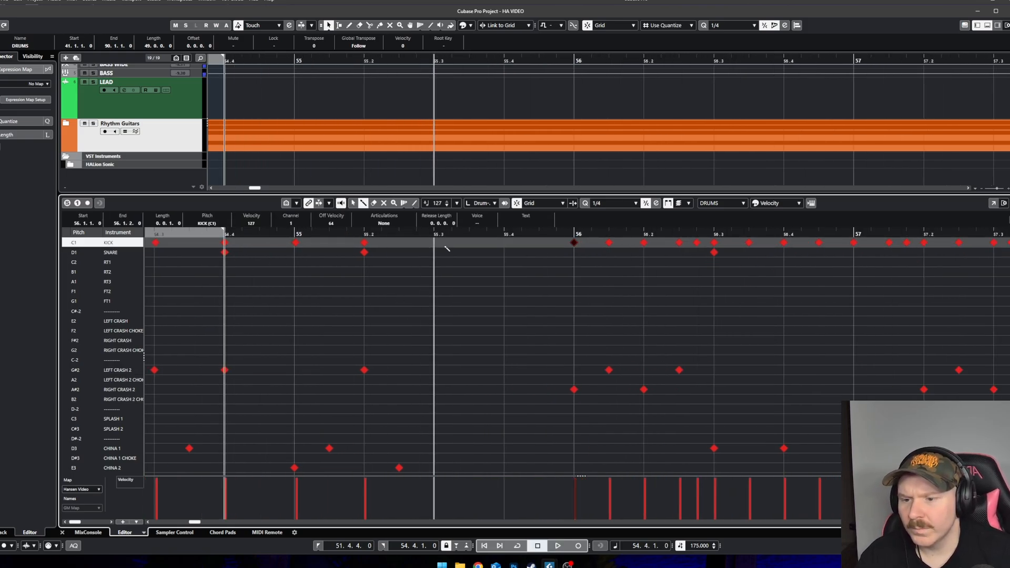
pyautogui.click(620, 204)
pyautogui.click(618, 255)
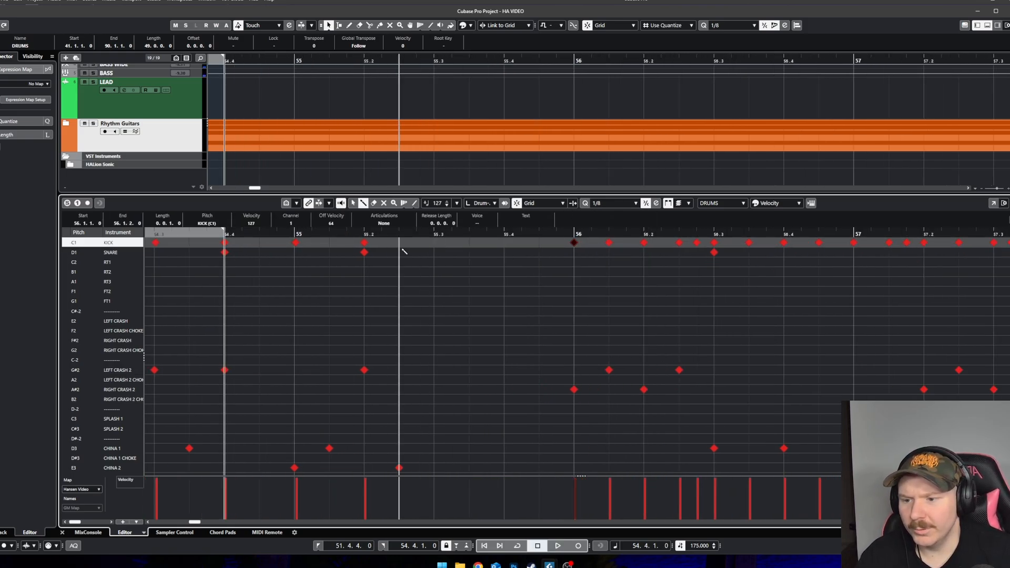
pyautogui.click(613, 203)
pyautogui.click(610, 259)
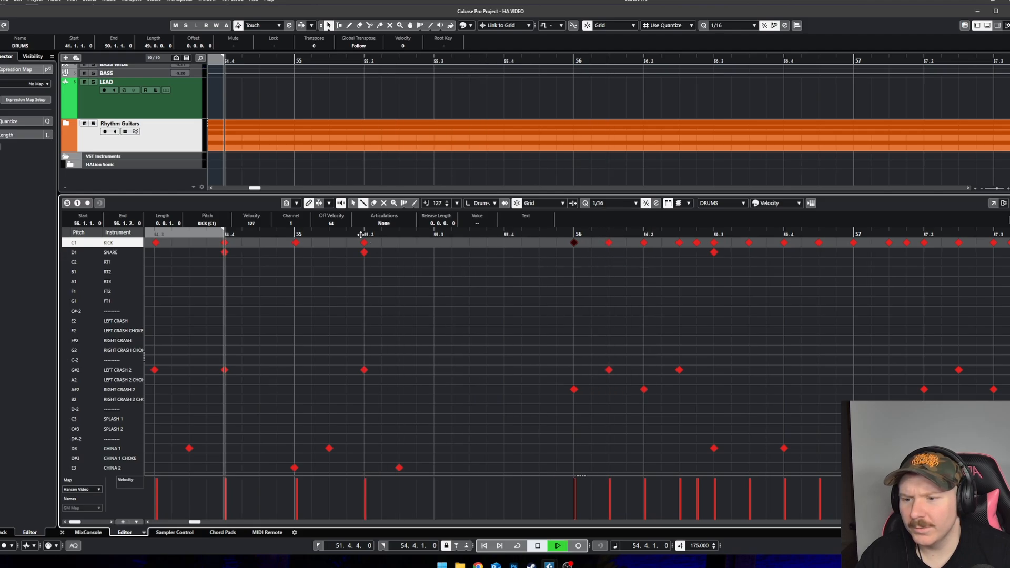
# Step: Replace the kick and snare at 55.2.1 with kicks at 55.2.1 and 55.2.2 and snares at 55.2.3 and 55.2.4
pyautogui.click(364, 253)
pyautogui.click(365, 244)
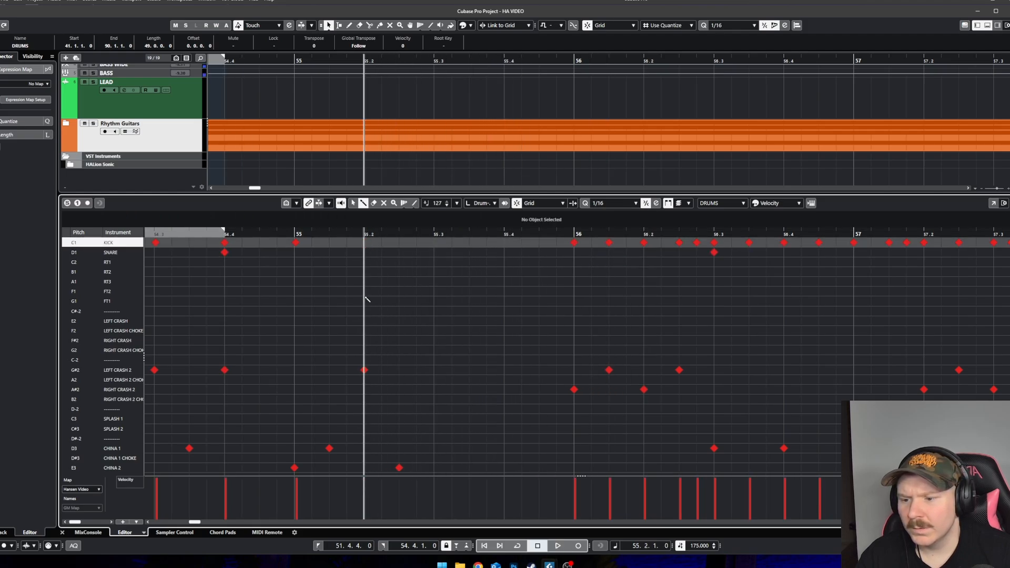
pyautogui.click(365, 243)
pyautogui.click(382, 243)
pyautogui.click(399, 252)
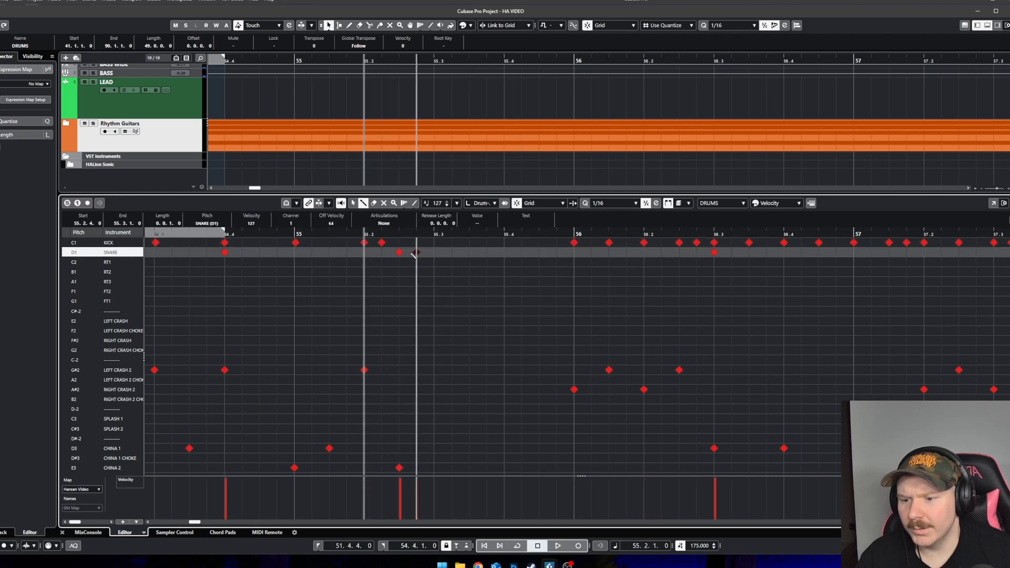
pyautogui.click(417, 252)
# Step: Fill beats 3 and 4 of bar 55 with kicks on each beat's first two sixteenths and snares on its last two
pyautogui.click(434, 243)
pyautogui.click(452, 242)
pyautogui.click(469, 243)
pyautogui.click(469, 252)
pyautogui.click(487, 253)
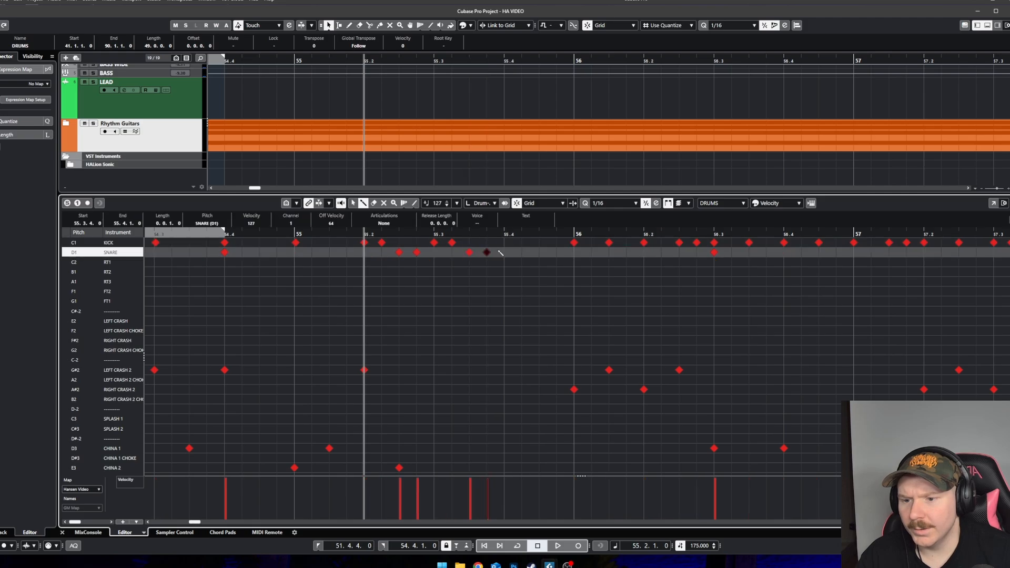
pyautogui.click(505, 243)
pyautogui.click(522, 243)
pyautogui.click(540, 253)
pyautogui.click(557, 252)
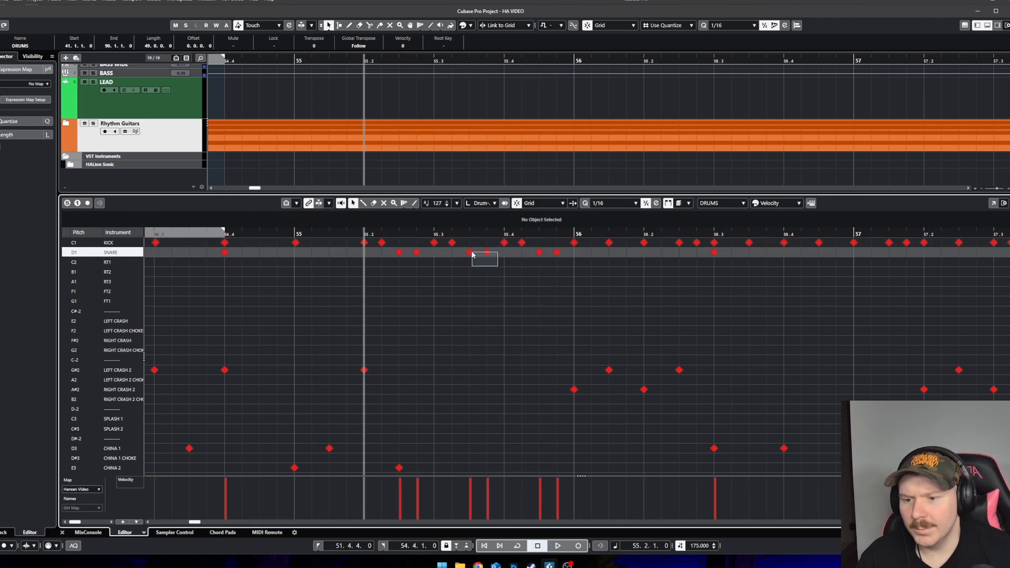
# Step: Move the snares at 55.3.3 and 55.3.4 to RT1 and those at 55.4.3 and 55.4.4 to RT2, and play the fill
pyautogui.moveTo(472, 255)
pyautogui.mouseDown()
pyautogui.moveTo(471, 273)
pyautogui.moveTo(472, 265)
pyautogui.mouseUp()
pyautogui.moveTo(572, 266); pyautogui.dragTo(540, 273)
pyautogui.press('space')
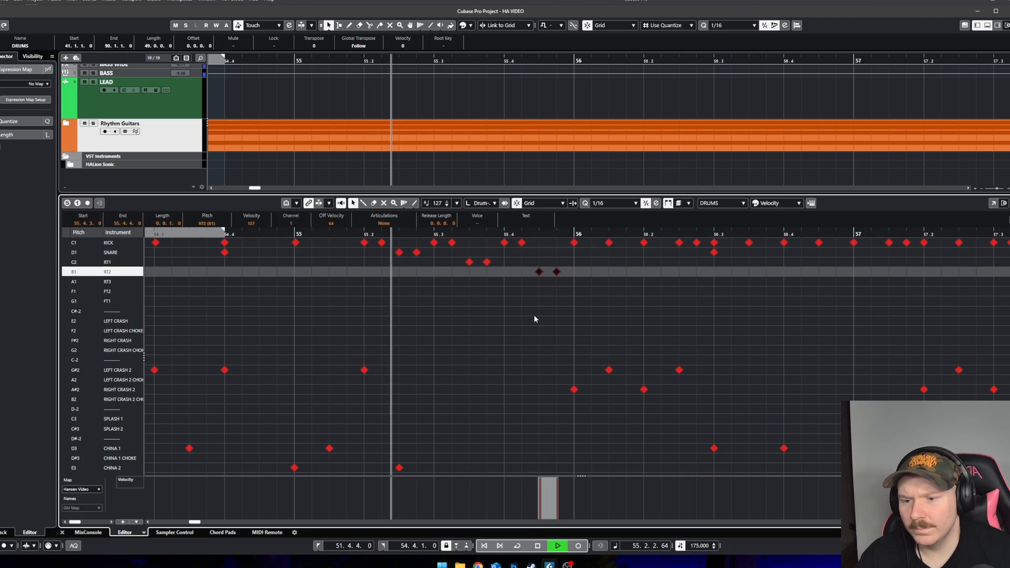
pyautogui.press('g')
pyautogui.moveTo(422, 234); pyautogui.dragTo(186, 234)
pyautogui.scroll(-1, 422, 343)
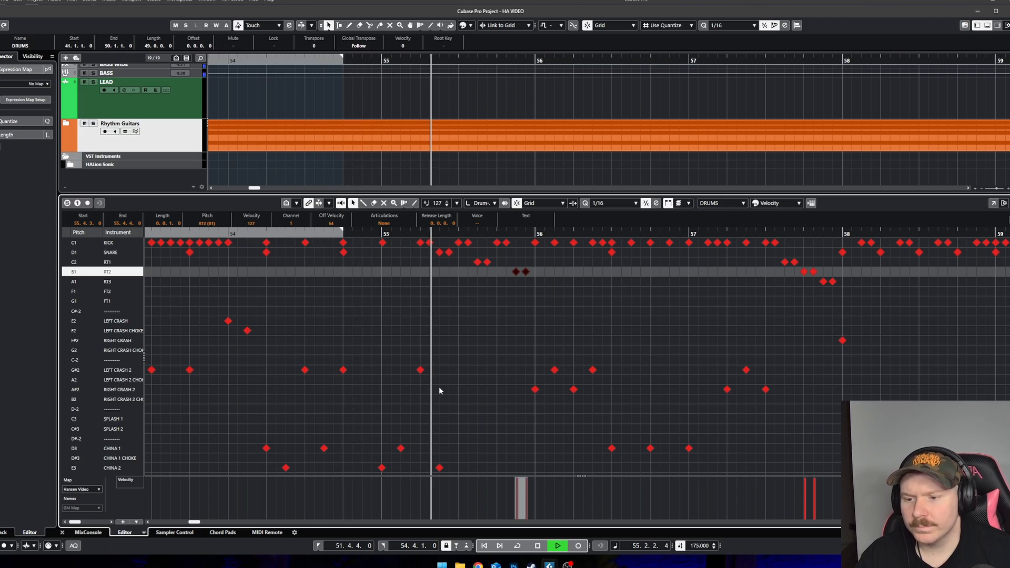
pyautogui.press('space')
# Step: Delete the kick and snare hits on beat 2 of bar 55 and play the shortened fill
pyautogui.moveTo(429, 265); pyautogui.dragTo(416, 240)
pyautogui.press('Delete')
pyautogui.press('Delete')
pyautogui.press('Delete')
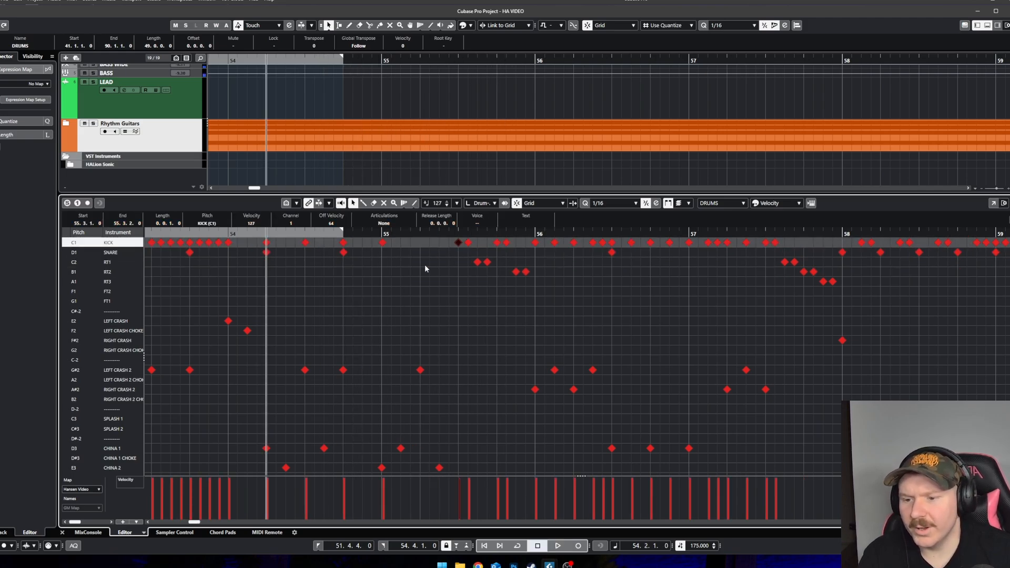
pyautogui.press('l')
pyautogui.press('space')
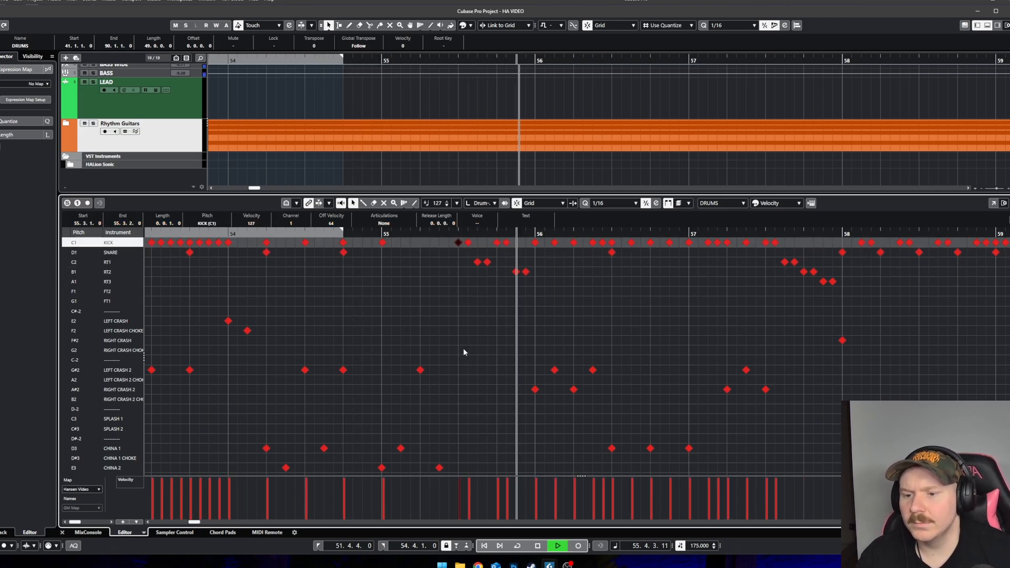
pyautogui.press('space')
# Step: Add a snare hit at 55.2.1, checking the lead-in to the fill by playback
pyautogui.rightClick(411, 295)
pyautogui.click(418, 293)
pyautogui.press('space')
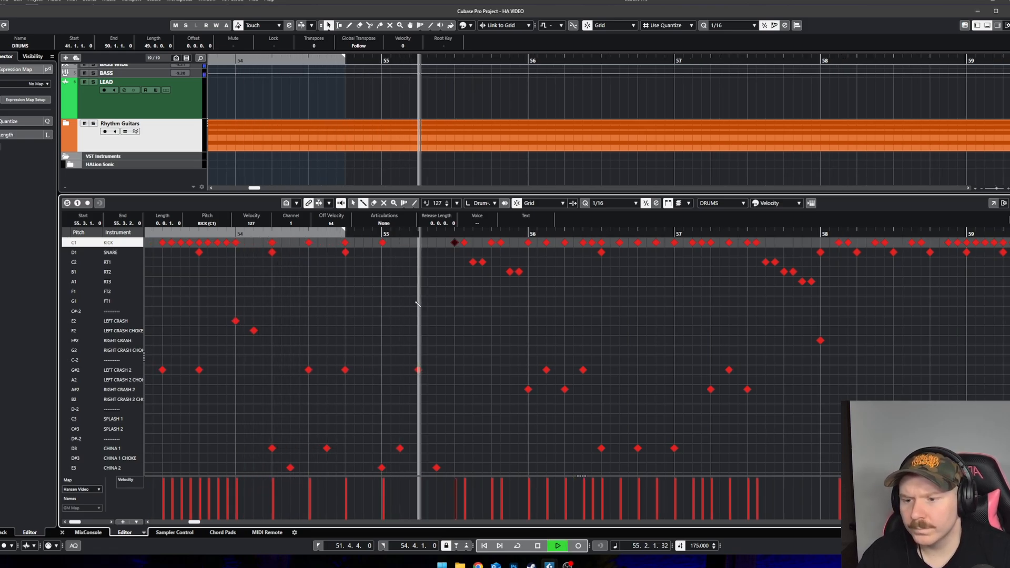
pyautogui.press('space')
pyautogui.click(419, 252)
pyautogui.rightClick(447, 320)
pyautogui.click(447, 321)
pyautogui.press('space')
# Step: Add a kick at 55.2.1 under the snare and listen through to bar 56
pyautogui.rightClick(398, 272)
pyautogui.click(407, 272)
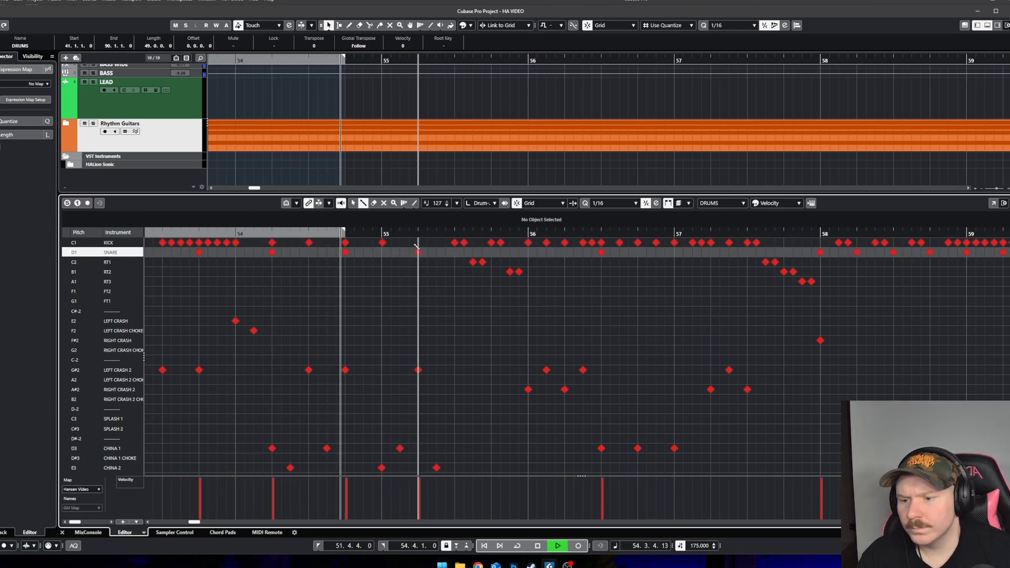
pyautogui.click(418, 242)
pyautogui.rightClick(461, 319)
pyautogui.click(462, 320)
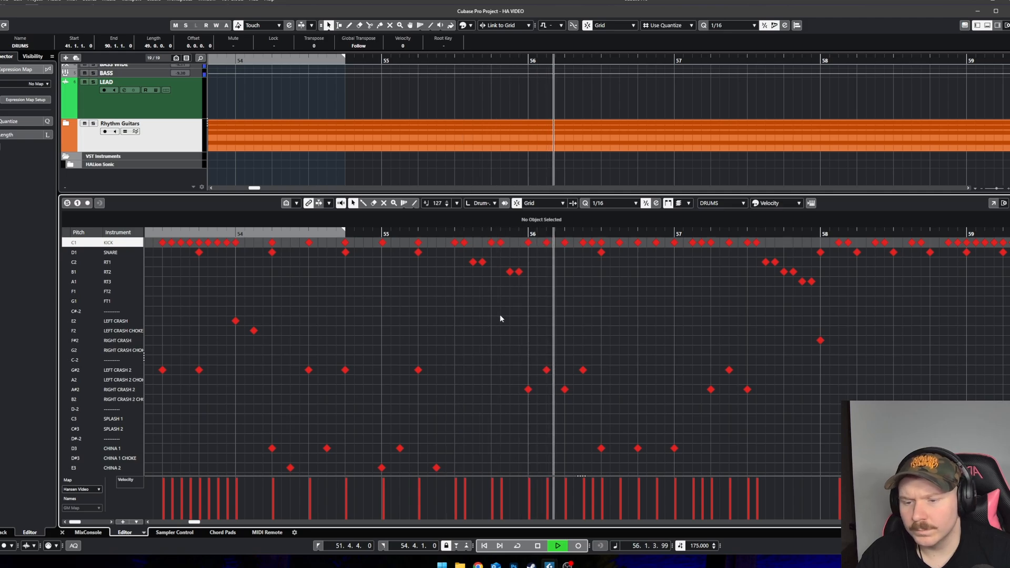
pyautogui.press('space')
# Step: Rework the bar 55 fill into kicks from 55.3.1 to 55.3.3 followed by RT1 hits from 55.3.4 to 55.4.2, and play it
pyautogui.scroll(1, 459, 255)
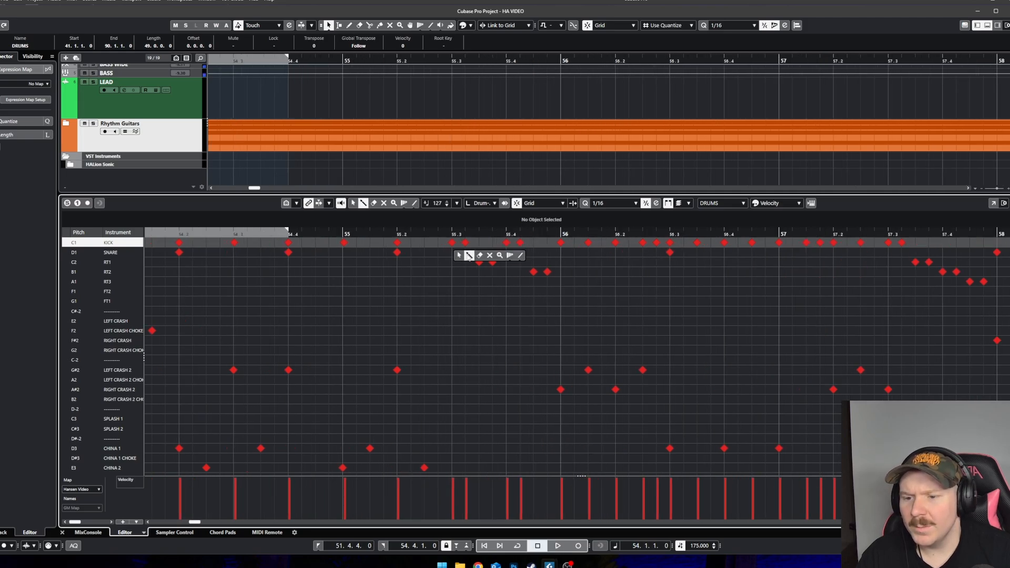
pyautogui.moveTo(480, 263); pyautogui.dragTo(508, 263)
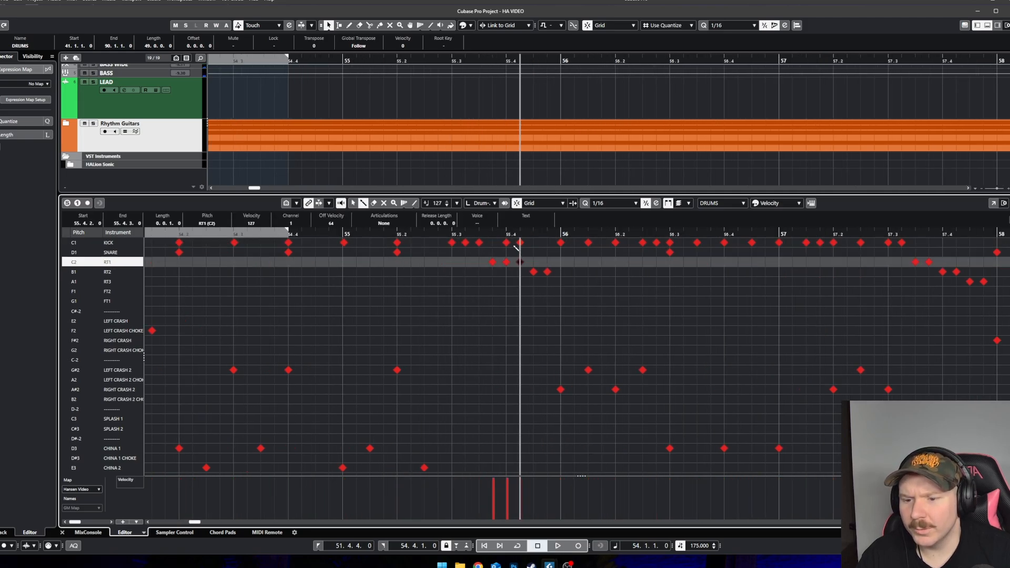
pyautogui.click(518, 244)
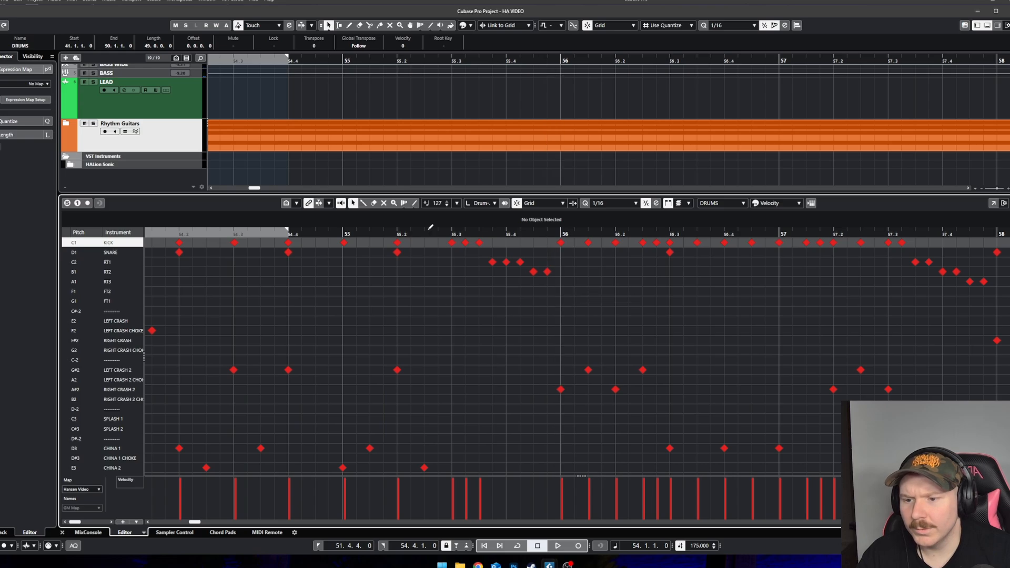
pyautogui.scroll(-3, 451, 287)
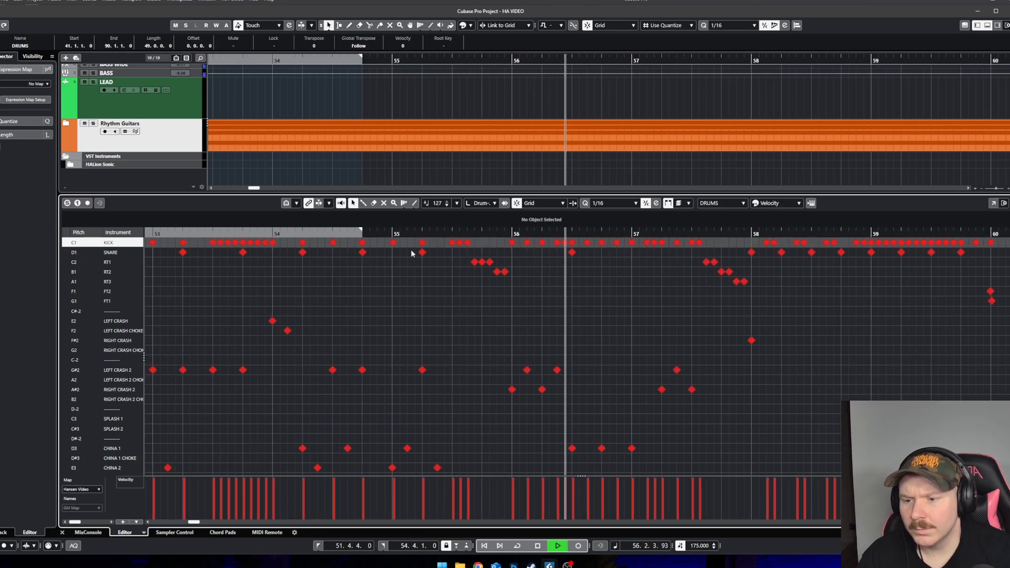
# Step: Move the three kicks at 55.3.1 to 55.3.3 to the snare lane, with the playback position set at 54.2.1
pyautogui.click(302, 235)
pyautogui.scroll(2, 477, 266)
pyautogui.moveTo(497, 267); pyautogui.dragTo(440, 255)
pyautogui.press('space')
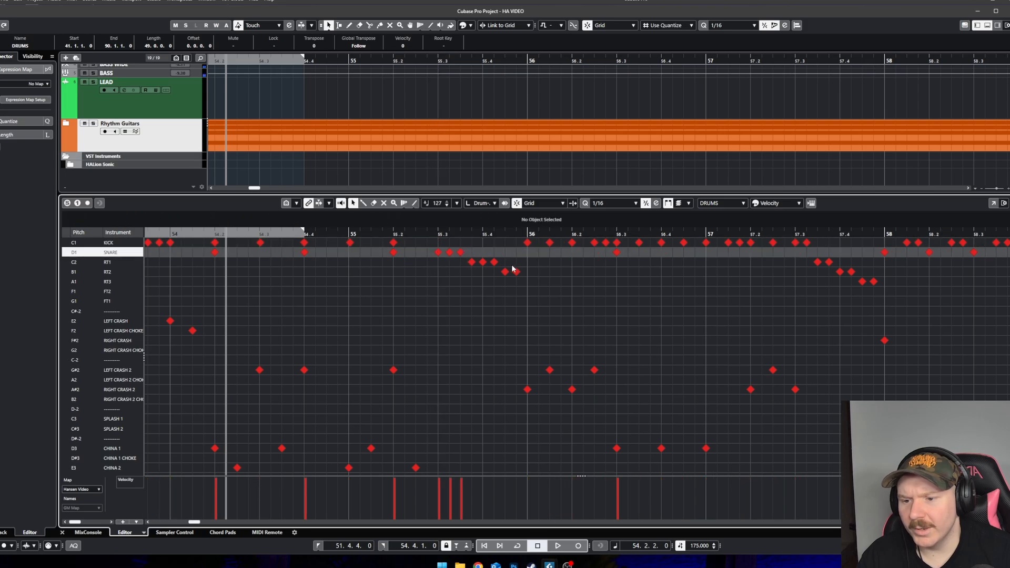
# Step: Move the three RT1 hits from 55.3.4 to 55.4.2 to the kick lane and listen through to the bar 57 fill
pyautogui.moveTo(509, 266); pyautogui.dragTo(474, 244)
pyautogui.press('space')
pyautogui.click(475, 291)
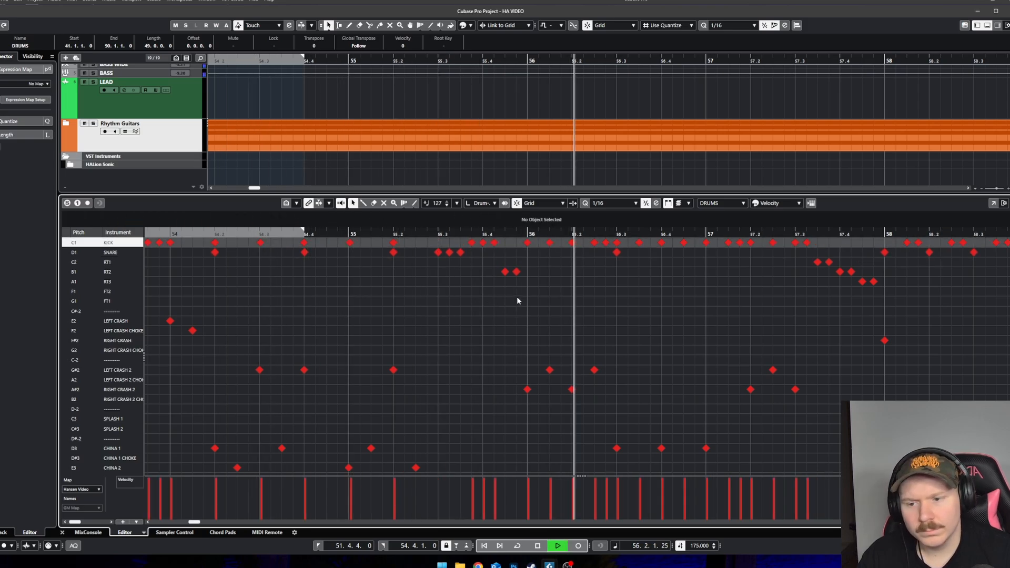
pyautogui.scroll(-2, 517, 296)
pyautogui.hscroll(3, 544, 308)
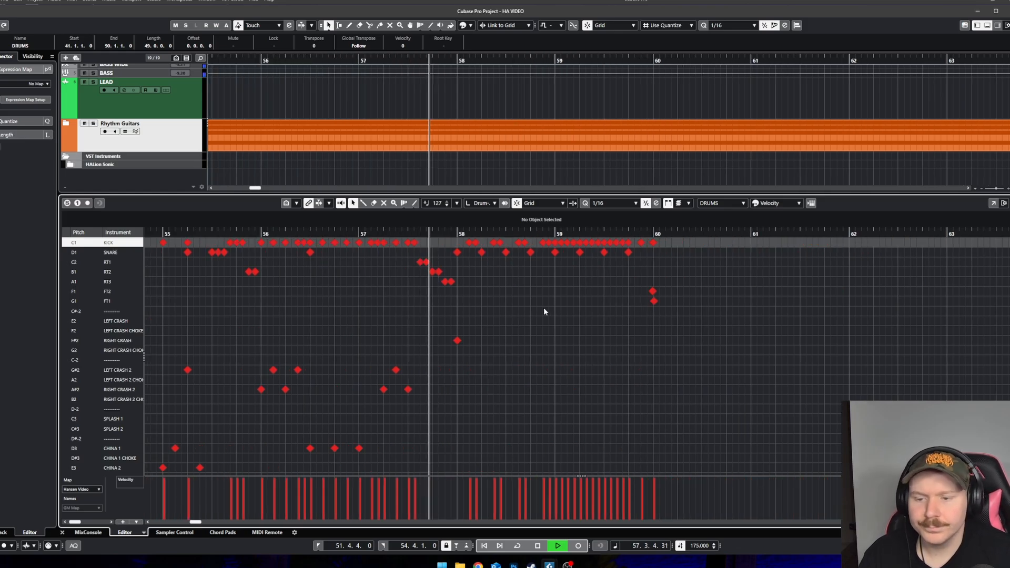
pyautogui.scroll(2, 409, 270)
pyautogui.press('space')
# Step: Replace the kicks at 57.3.1 and 57.3.2 with snare hits and play the passage through bar 58
pyautogui.rightClick(401, 261)
pyautogui.click(412, 261)
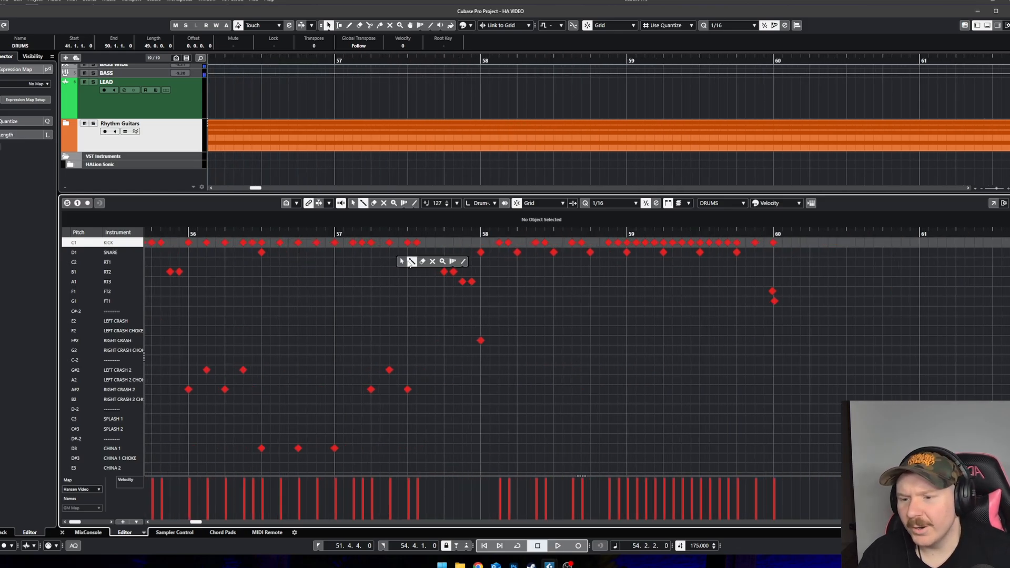
pyautogui.click(408, 252)
pyautogui.click(408, 243)
pyautogui.click(417, 243)
pyautogui.click(417, 252)
pyautogui.rightClick(456, 256)
pyautogui.click(458, 256)
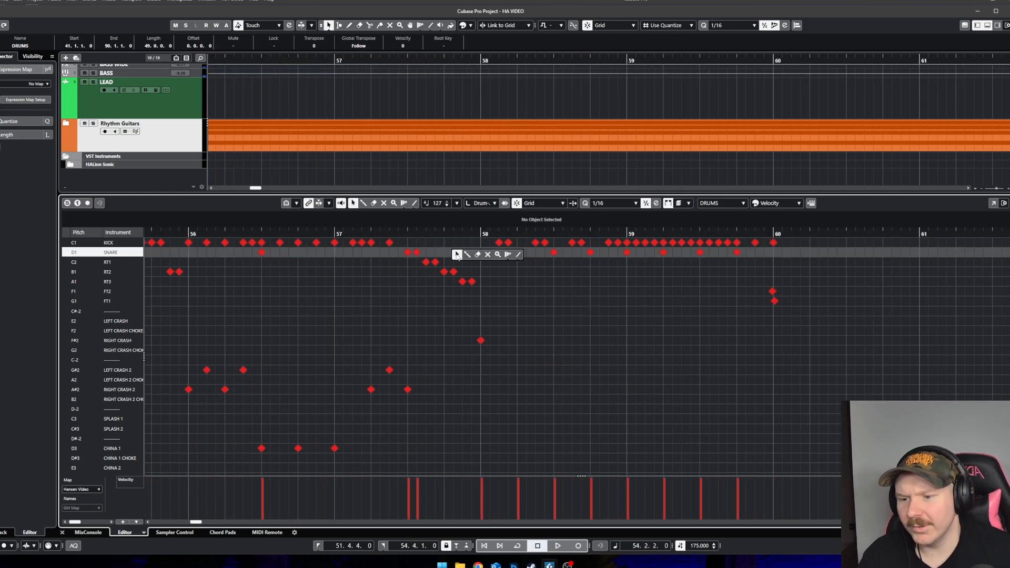
pyautogui.press('space')
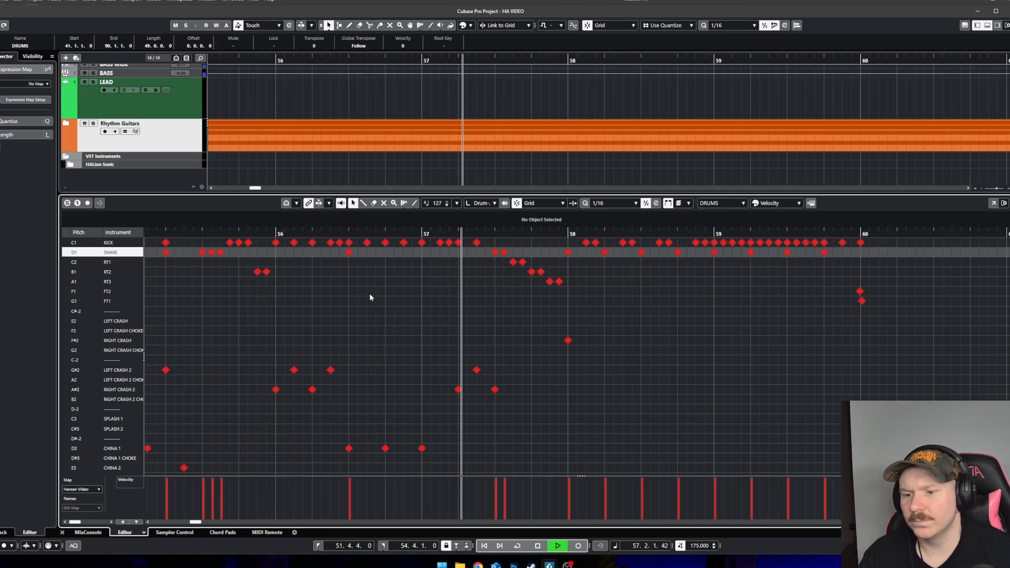
pyautogui.scroll(-2, 504, 316)
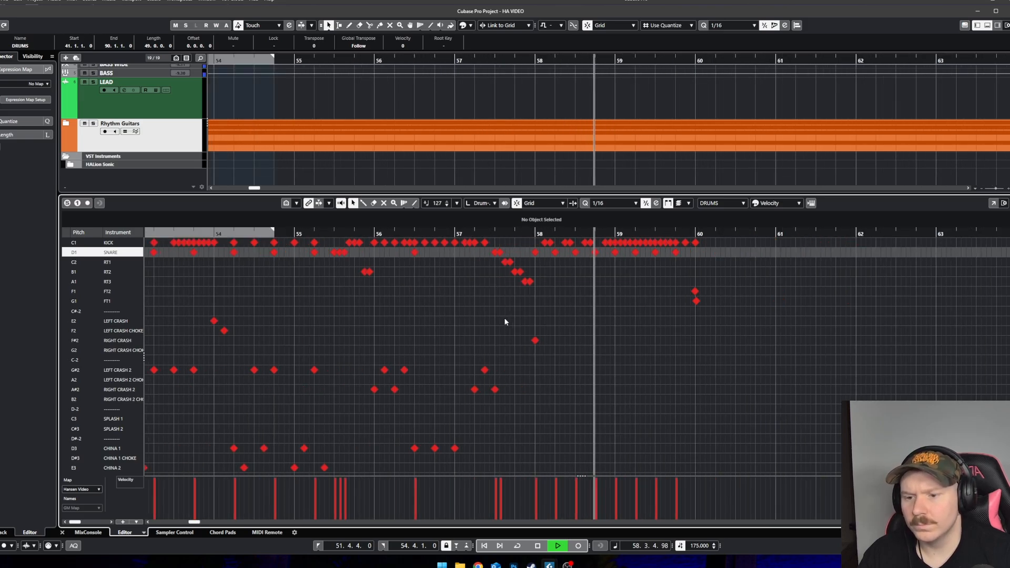
# Step: Play back the drum pattern from the section before bar 54 up to bar 58 to review the existing parts
pyautogui.scroll(-1, 531, 338)
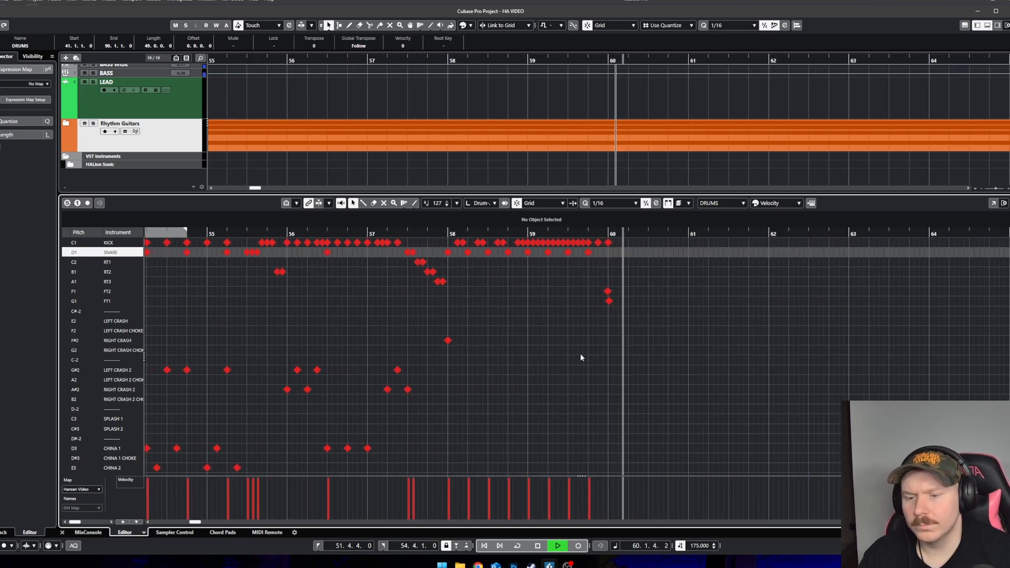
pyautogui.scroll(-2, 582, 355)
pyautogui.click(257, 234)
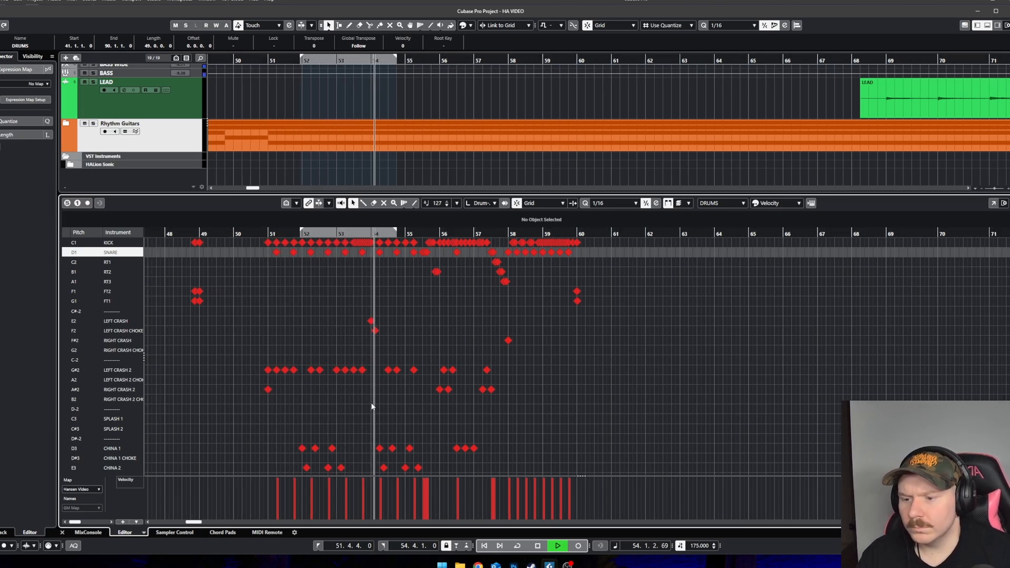
pyautogui.scroll(1, 376, 406)
pyautogui.scroll(1, 432, 407)
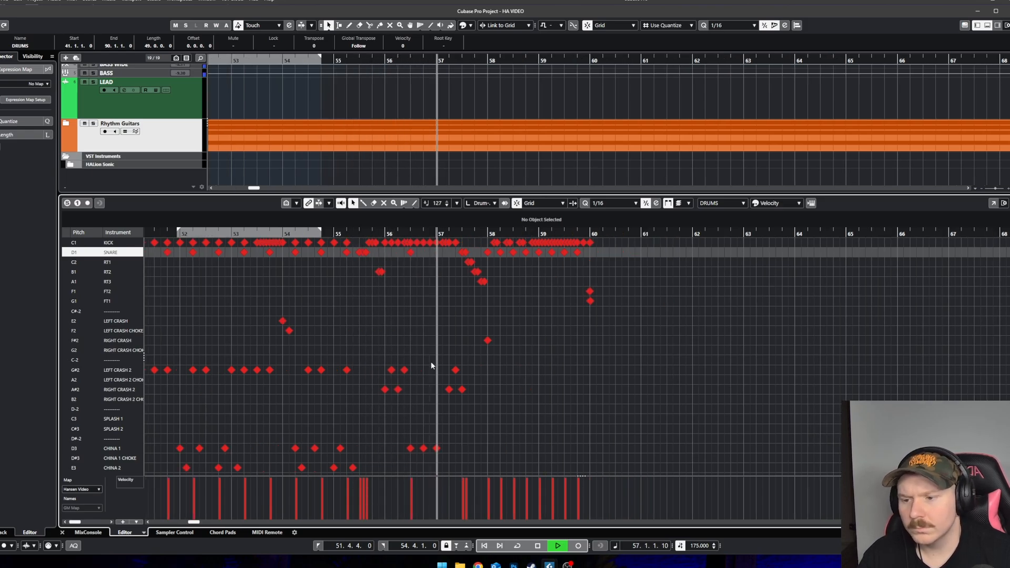
pyautogui.scroll(2, 432, 365)
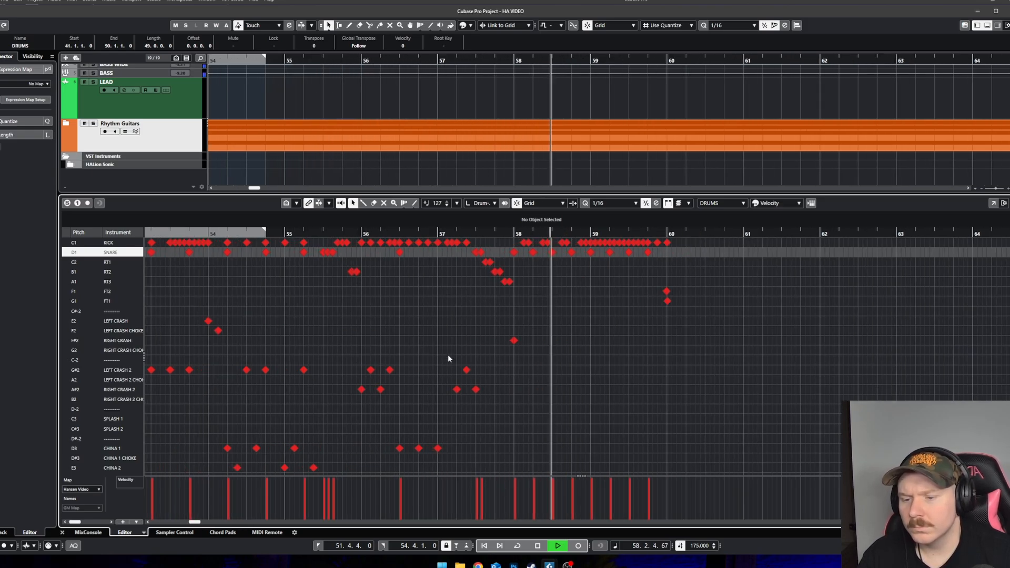
# Step: Delete the RT1, RT2 and RT3 tom fill before bar 58, along with the extra snare hit at 57.3.2
pyautogui.press('space')
pyautogui.scroll(3, 490, 310)
pyautogui.scroll(1, 492, 310)
pyautogui.moveTo(535, 306); pyautogui.dragTo(497, 285)
pyautogui.moveTo(467, 254); pyautogui.dragTo(467, 254)
pyautogui.press('Delete')
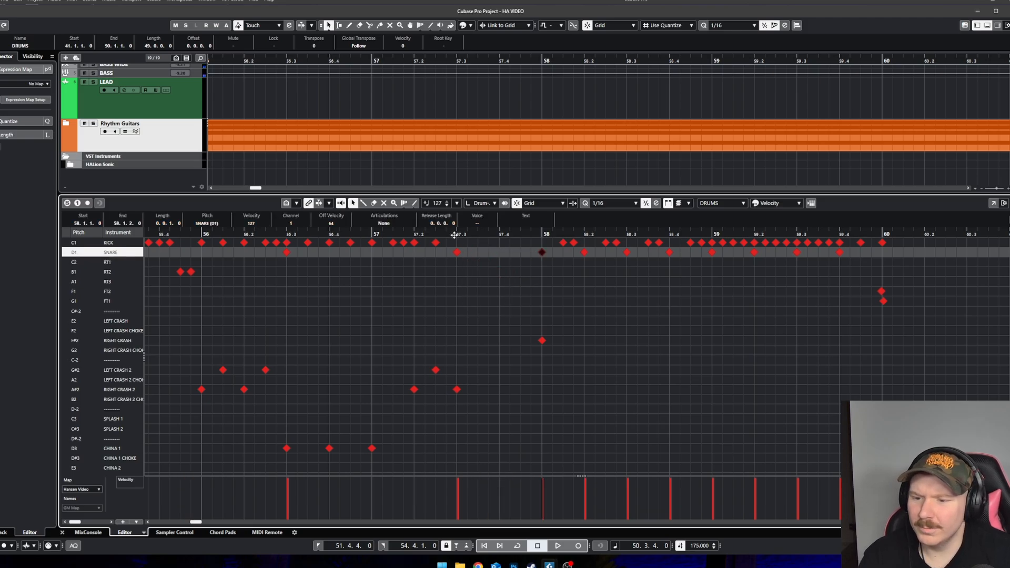
# Step: Fill the gap before bar 58 with a snare hit at 57.4.1 and kicks at 57.3.3 and 57.4.3
pyautogui.press('space')
pyautogui.press('space')
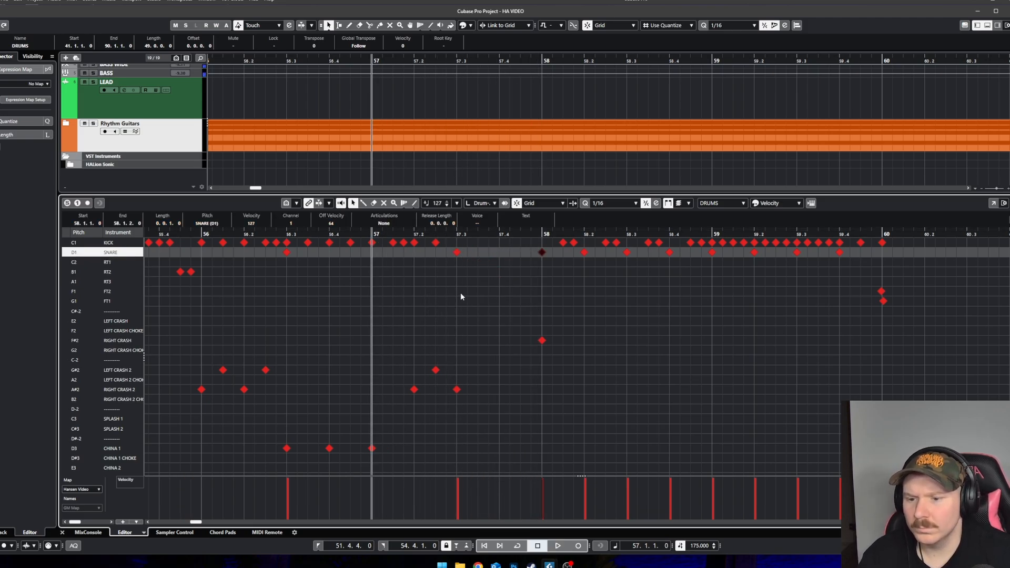
pyautogui.press('space')
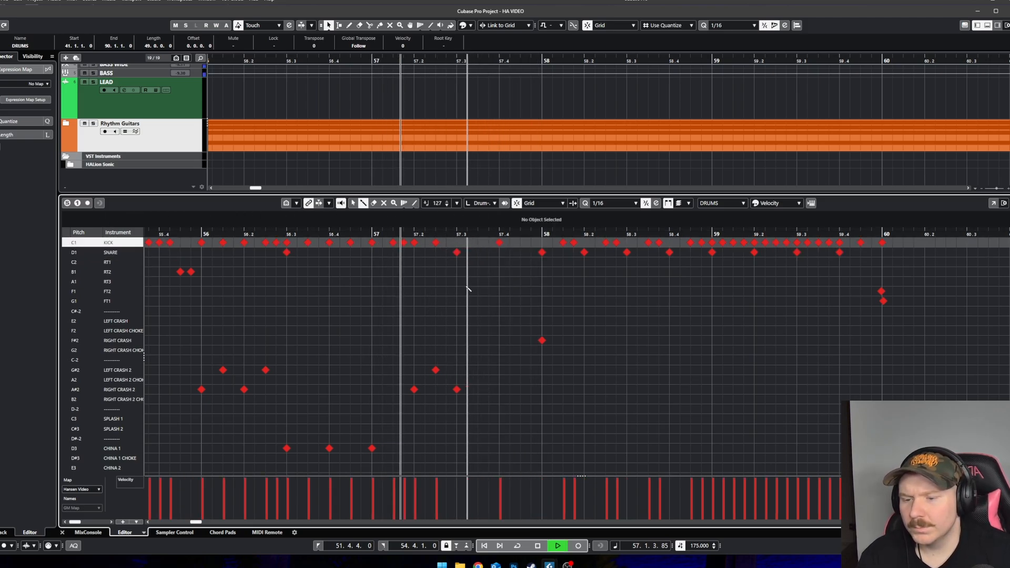
pyautogui.press('space')
pyautogui.click(499, 243)
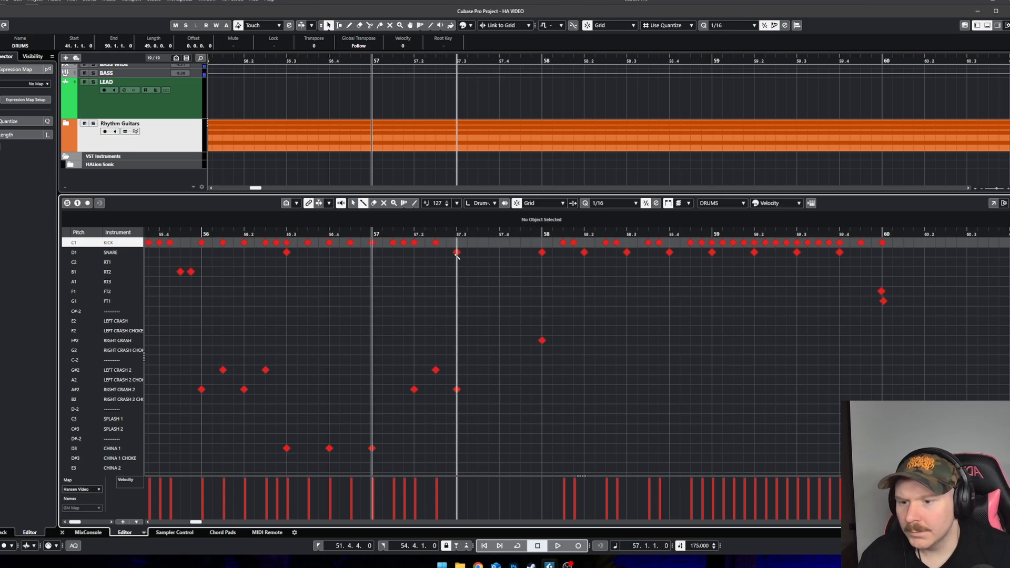
pyautogui.click(457, 253)
pyautogui.click(455, 243)
pyautogui.click(457, 253)
pyautogui.click(478, 244)
pyautogui.click(499, 252)
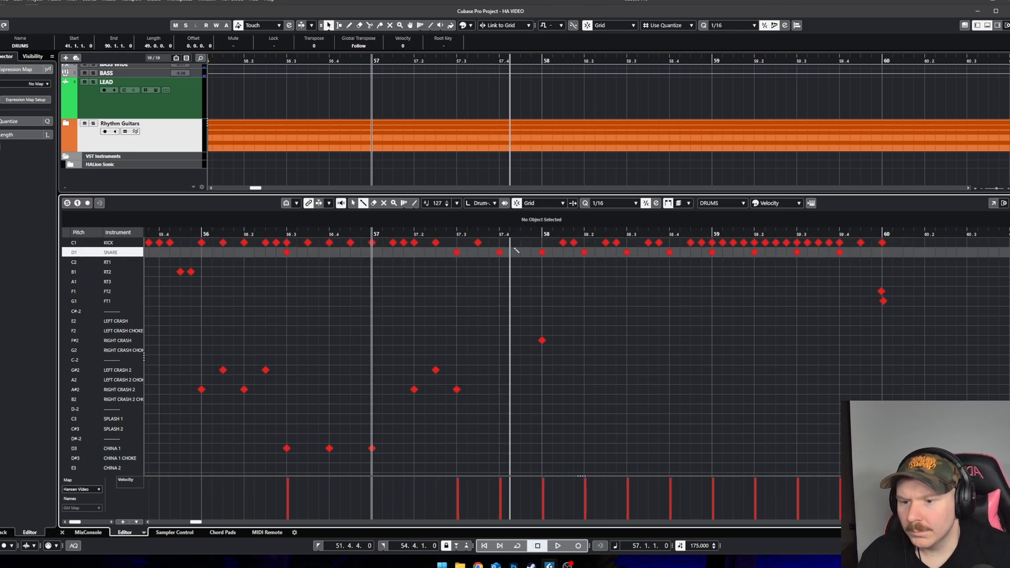
pyautogui.click(520, 244)
# Step: Play back the revised fill before bar 58 and the pattern leading up to bar 60
pyautogui.rightClick(520, 302)
pyautogui.click(519, 302)
pyautogui.press('space')
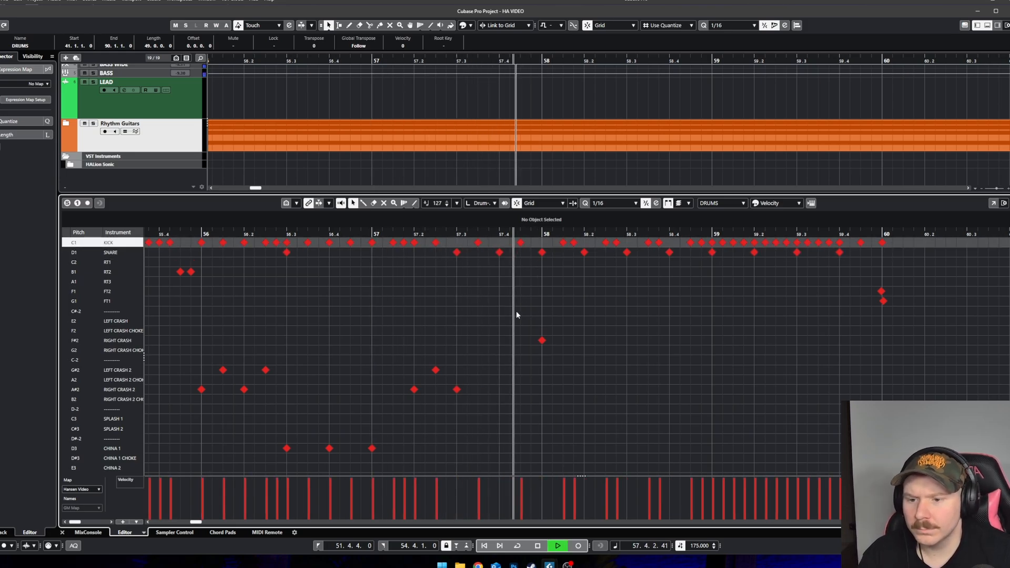
pyautogui.press('g')
pyautogui.press('space')
pyautogui.click(423, 231)
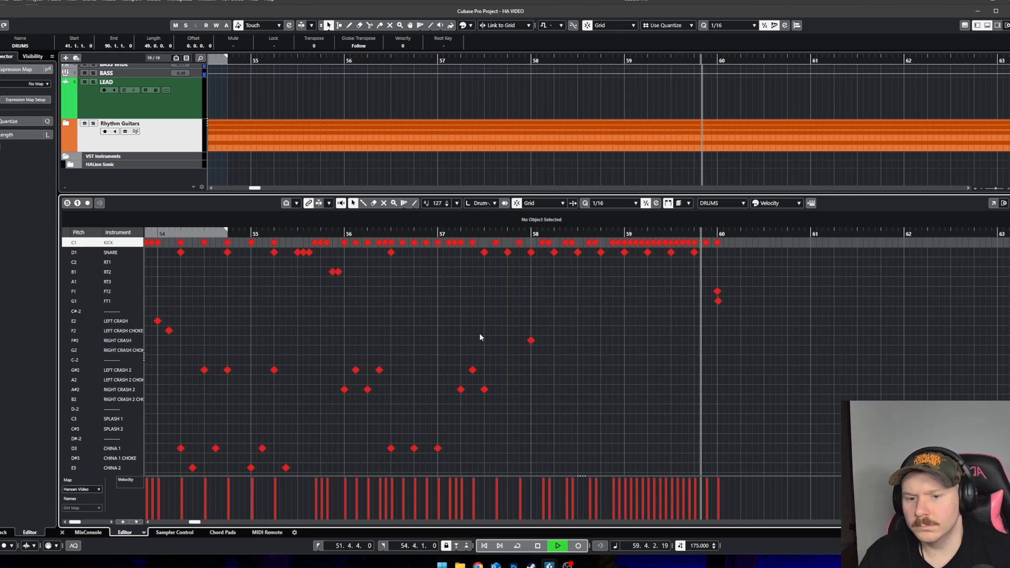
pyautogui.scroll(-2, 501, 337)
pyautogui.scroll(3, 684, 257)
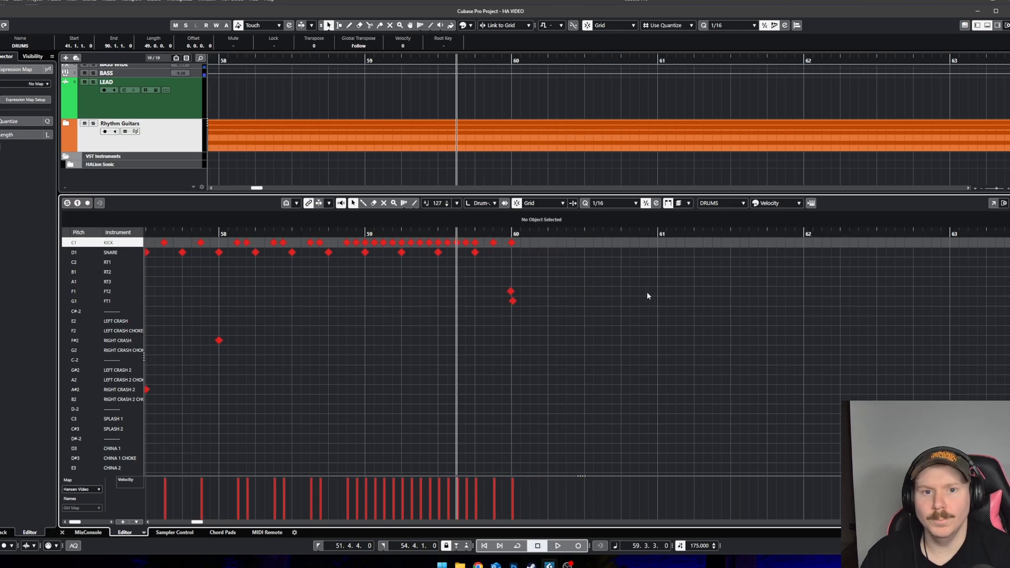
# Step: Start the new kick pattern in bar 60 with kicks at 60.3.1, 60.3.3, 60.3.4 and 60.4.1
pyautogui.press('space')
pyautogui.scroll(2, 605, 301)
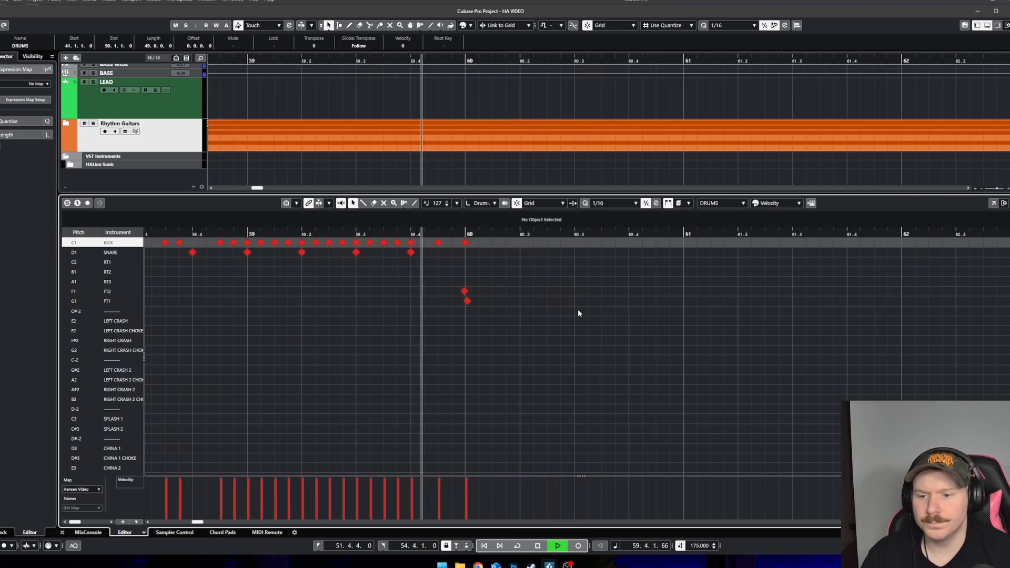
pyautogui.rightClick(576, 308)
pyautogui.click(573, 300)
pyautogui.press('space')
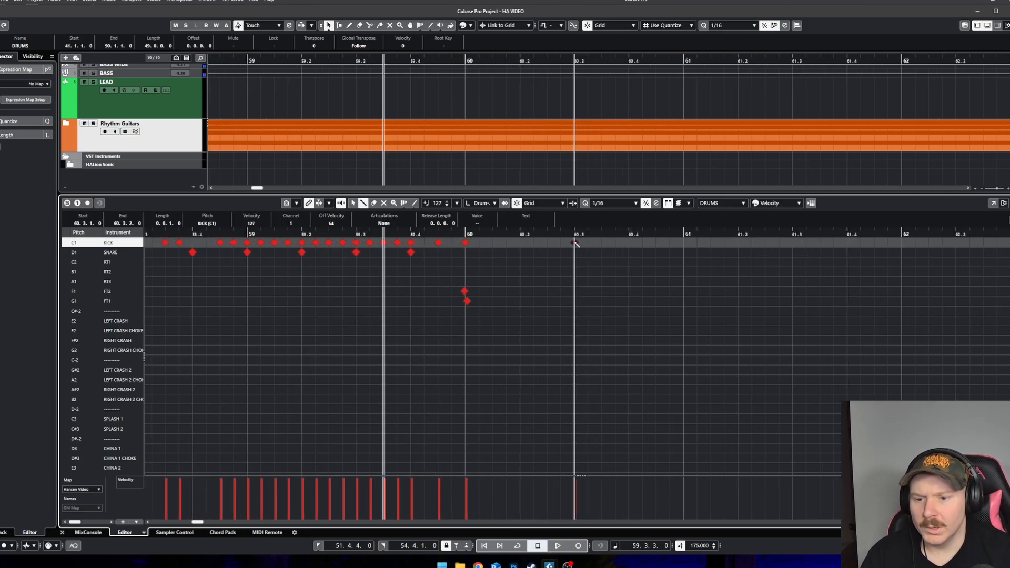
pyautogui.click(575, 234)
pyautogui.press('space')
pyautogui.press('space')
pyautogui.click(603, 244)
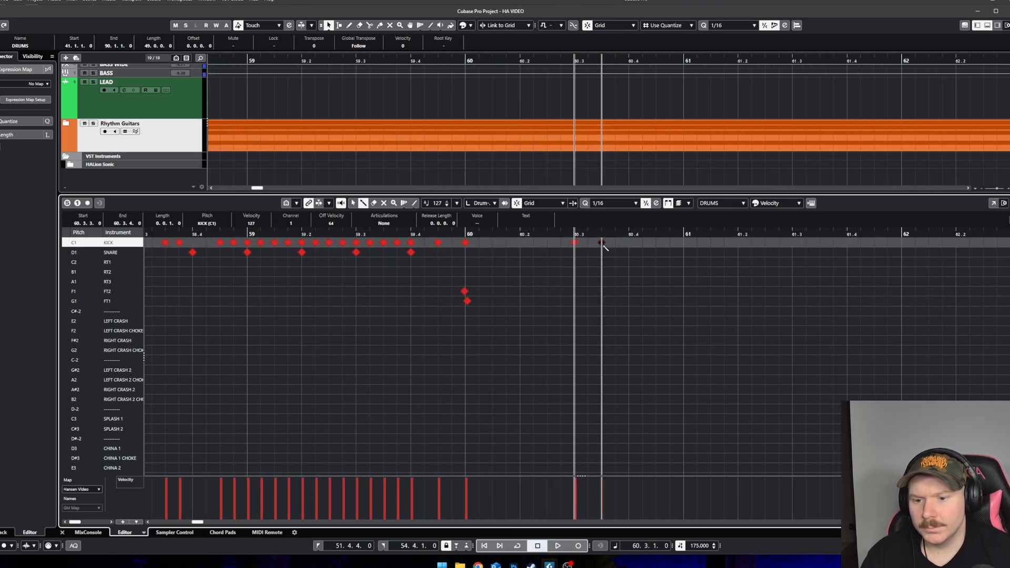
pyautogui.press('space')
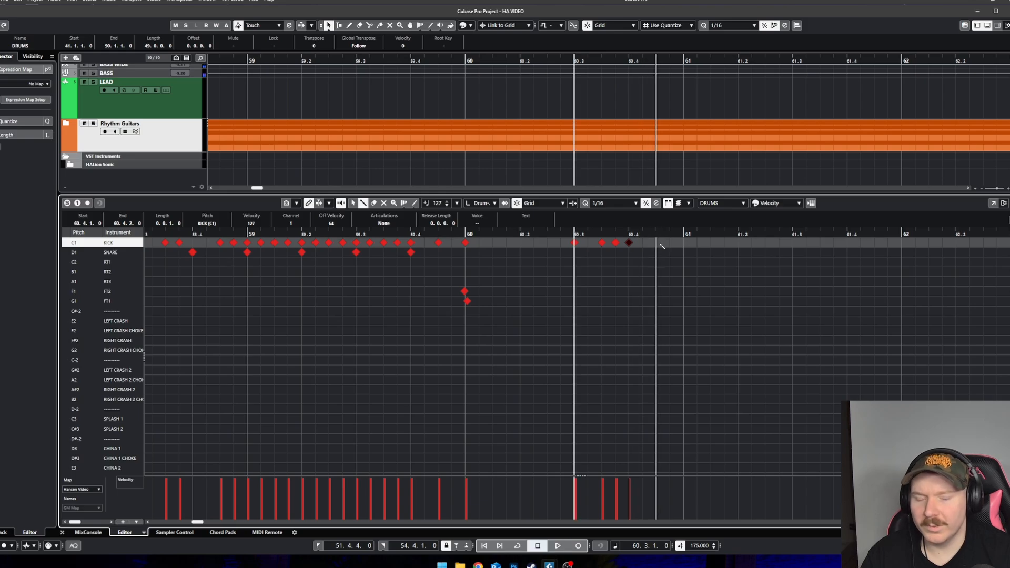
# Step: Continue the kick pattern into bar 61 with kicks at 60.4.3, 61.1.1, 61.1.2 and 61.1.3, checking against playback
pyautogui.press('space')
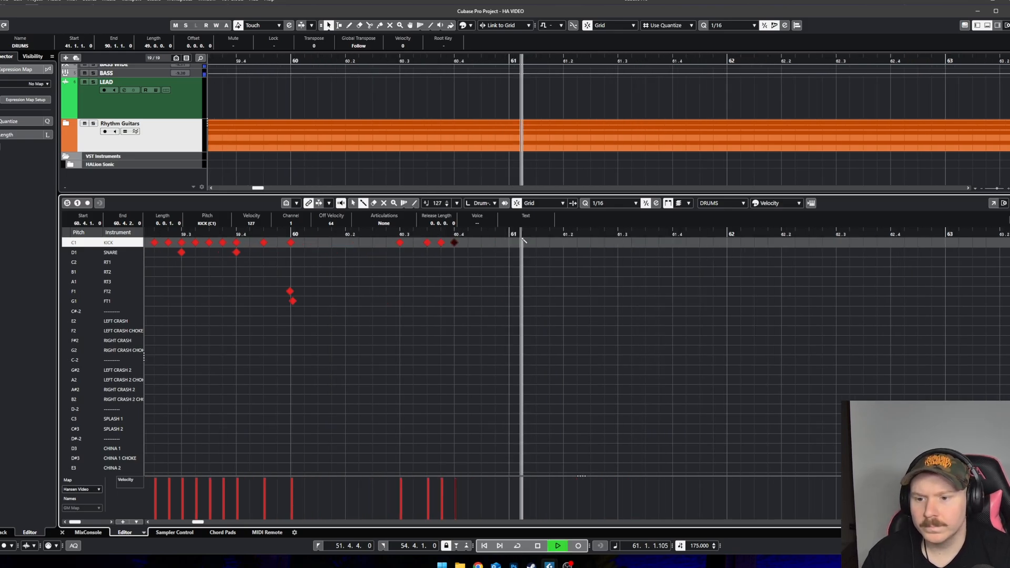
pyautogui.press('space')
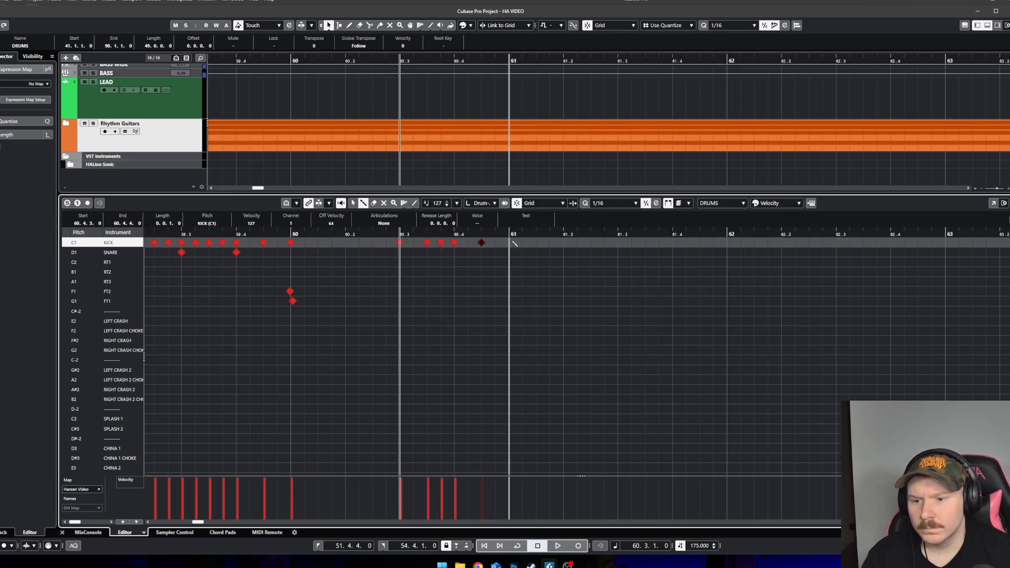
pyautogui.click(510, 242)
pyautogui.click(523, 243)
pyautogui.press('space')
pyautogui.click(536, 243)
pyautogui.press('space')
pyautogui.press('space')
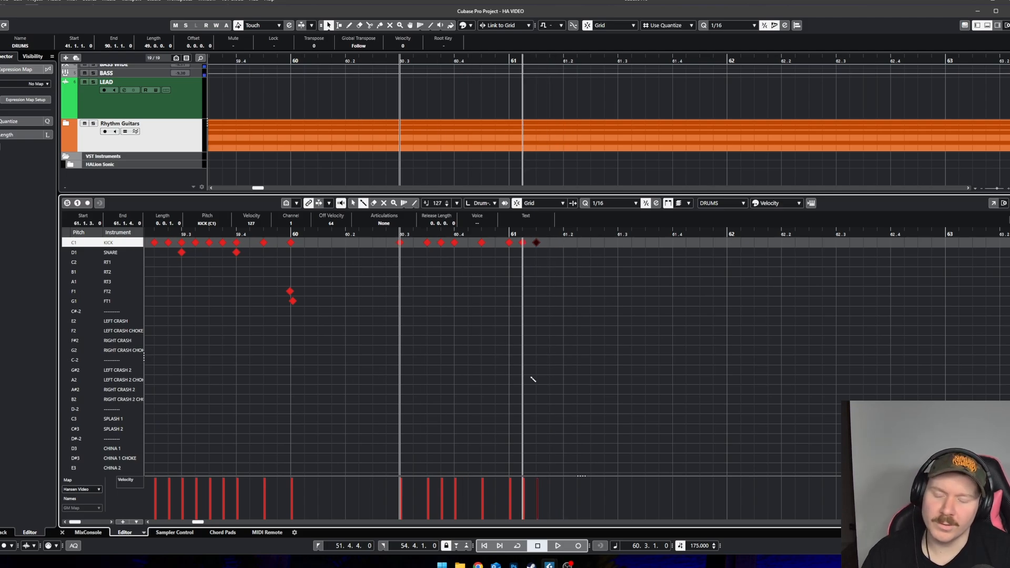
# Step: Add kicks at 61.2.1, 61.2.3, 61.2.4 and 61.3.1
pyautogui.press('space')
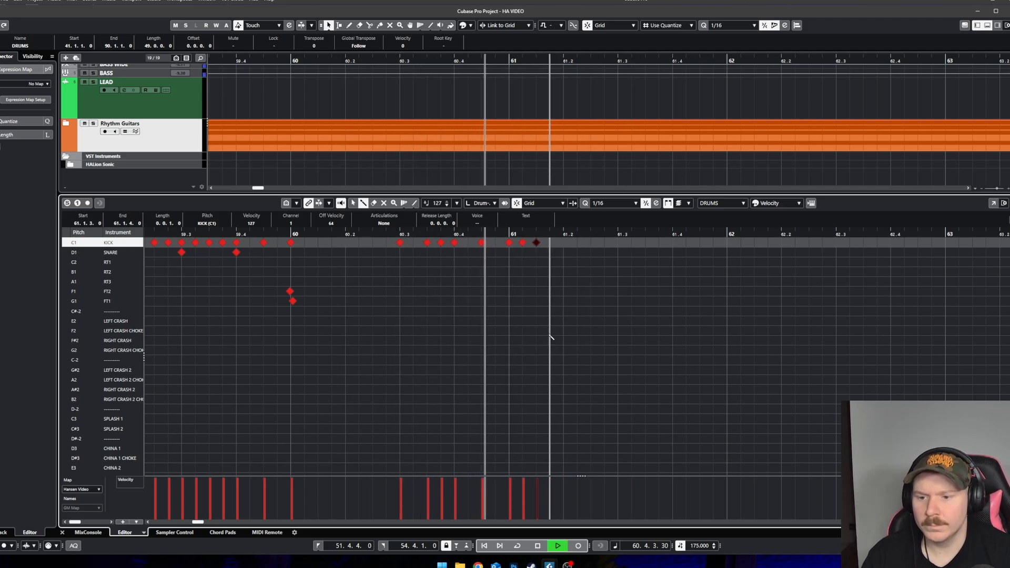
pyautogui.press('space')
pyautogui.click(565, 242)
pyautogui.click(591, 243)
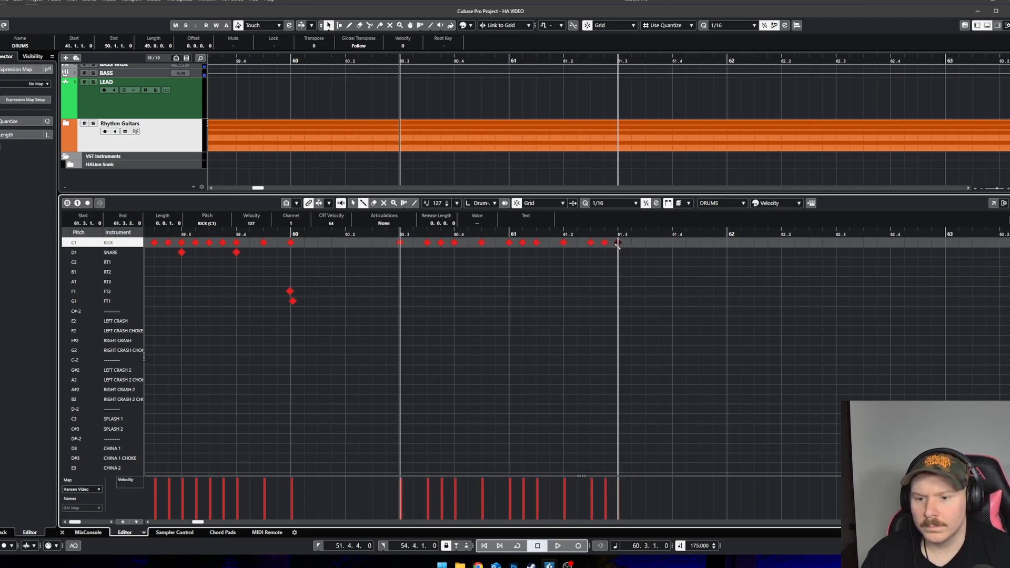
# Step: Complete the kick pattern with kicks at 61.3.3, 61.4.1, 61.4.2, 61.4.3 and 62.1.1, auditioning it against the guitars
pyautogui.press('space')
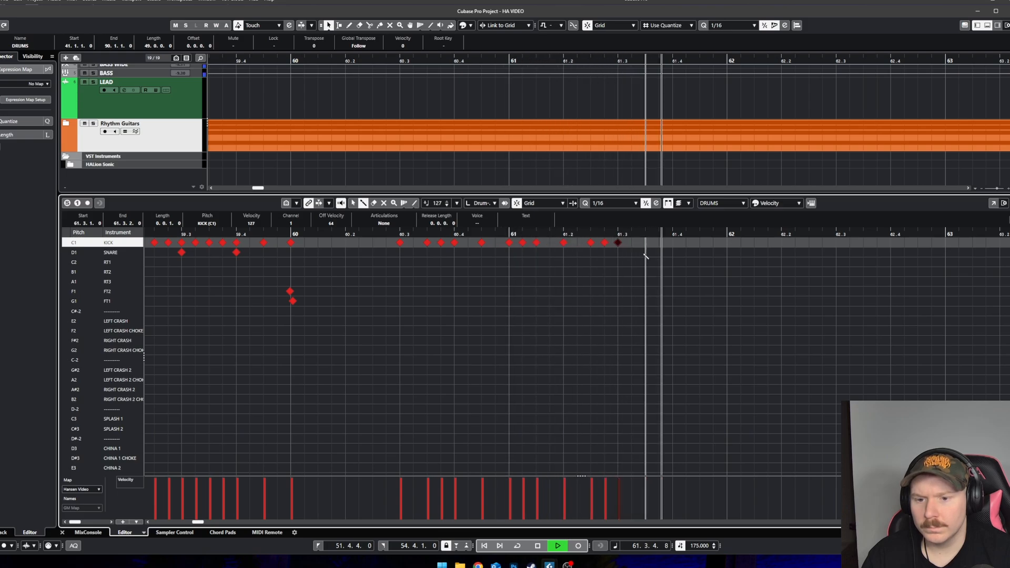
pyautogui.press('space')
pyautogui.click(682, 242)
pyautogui.click(695, 243)
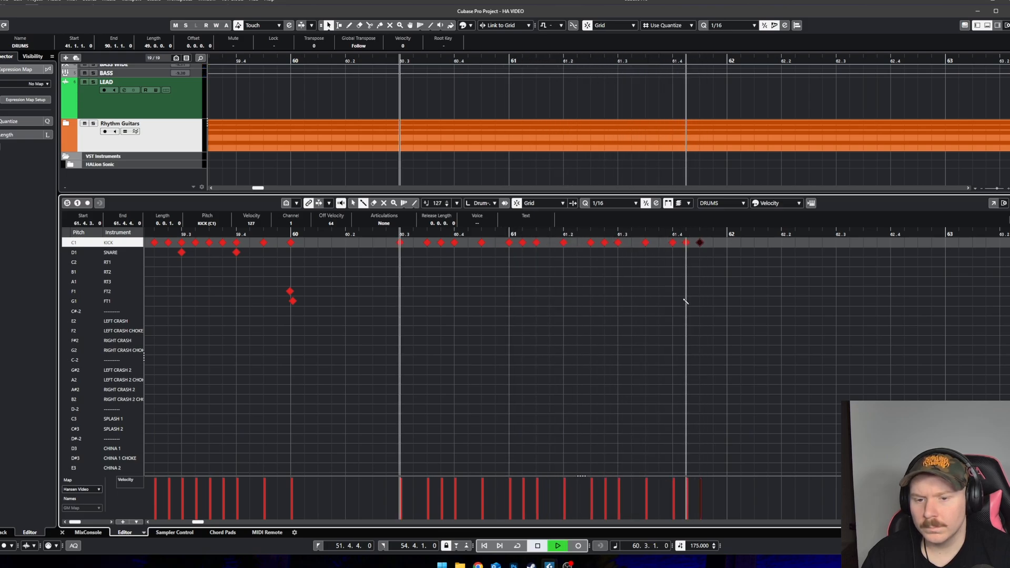
pyautogui.press('space')
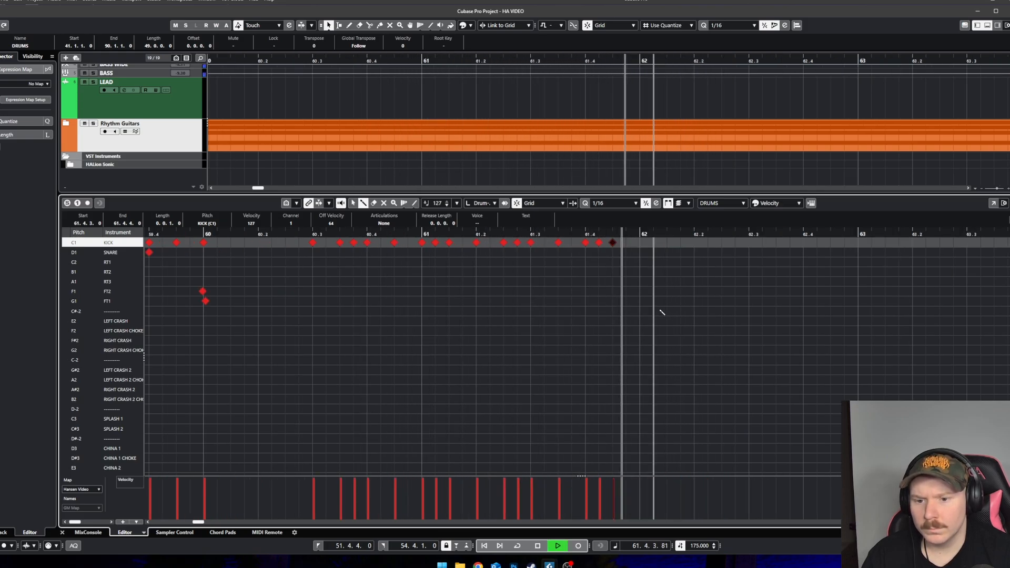
pyautogui.click(640, 243)
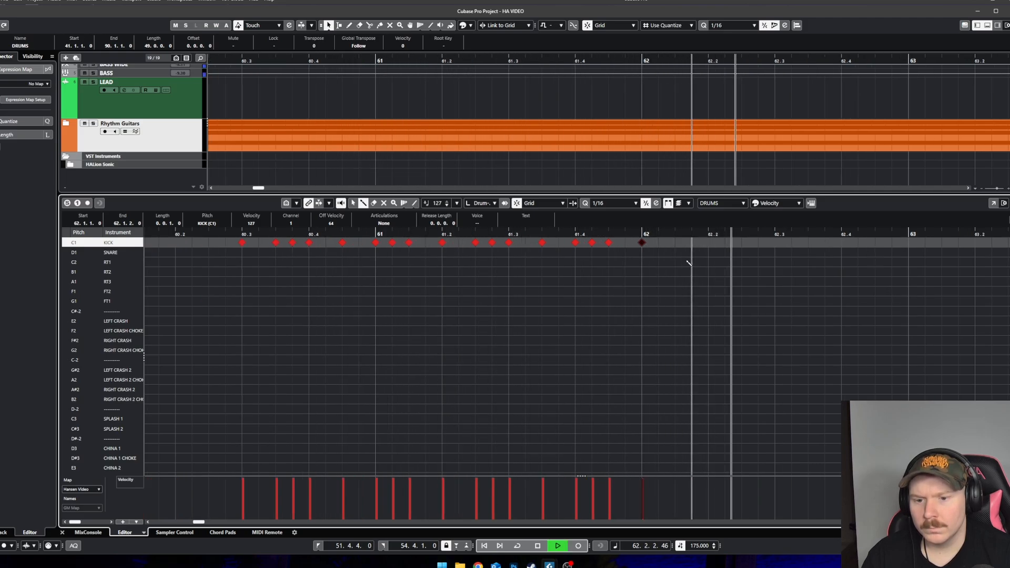
pyautogui.press('space')
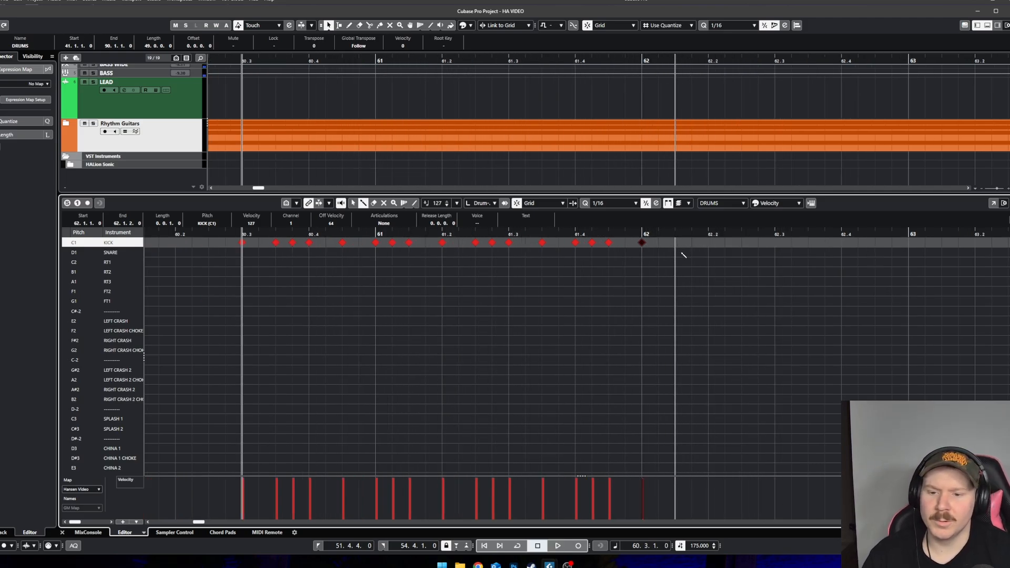
# Step: Play back the new kick pattern and add snare hits on the downbeats of bars 61 and 62
pyautogui.hscroll(-4, 361, 305)
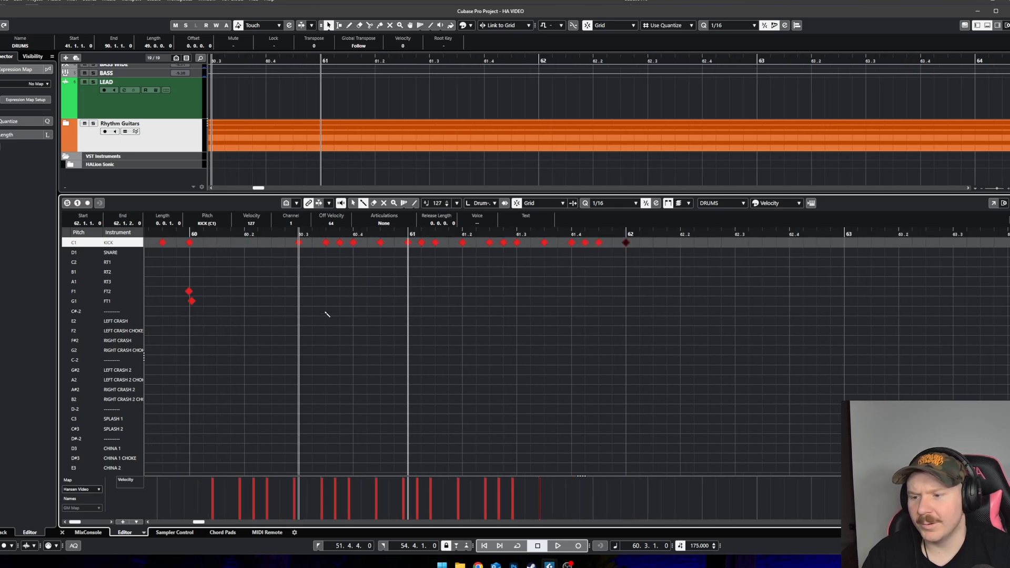
pyautogui.press('space')
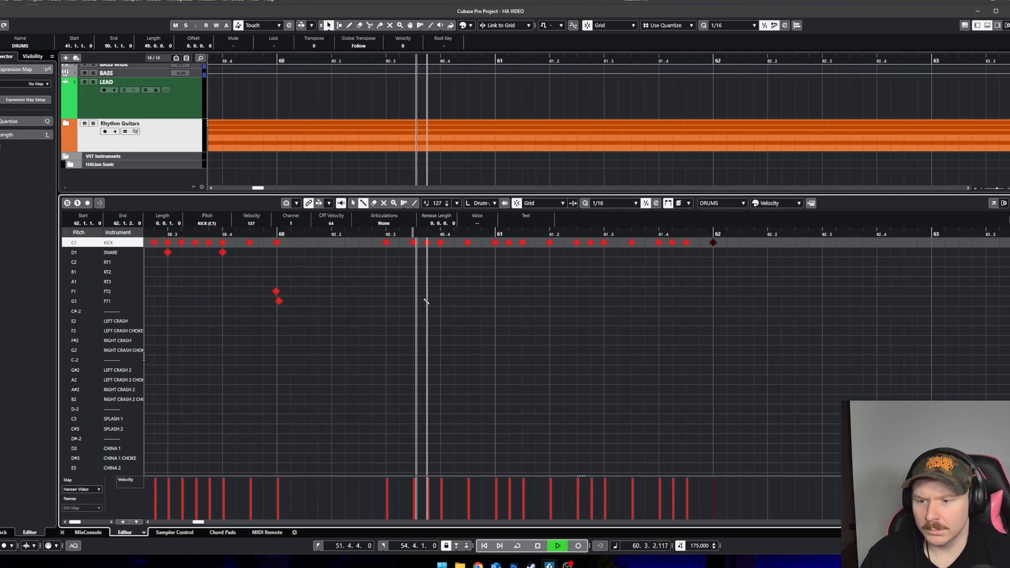
pyautogui.press('space')
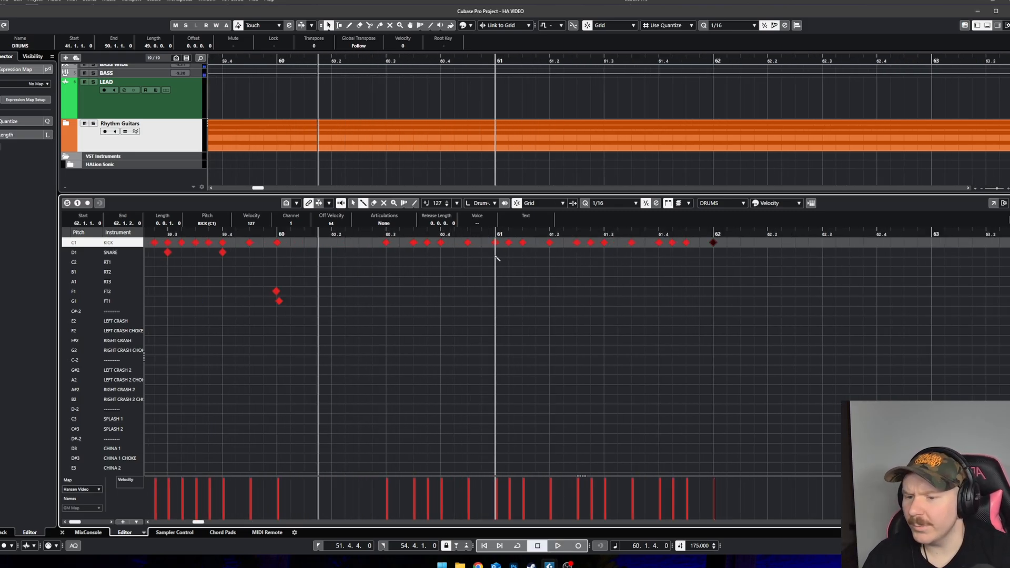
pyautogui.click(496, 253)
pyautogui.press('space')
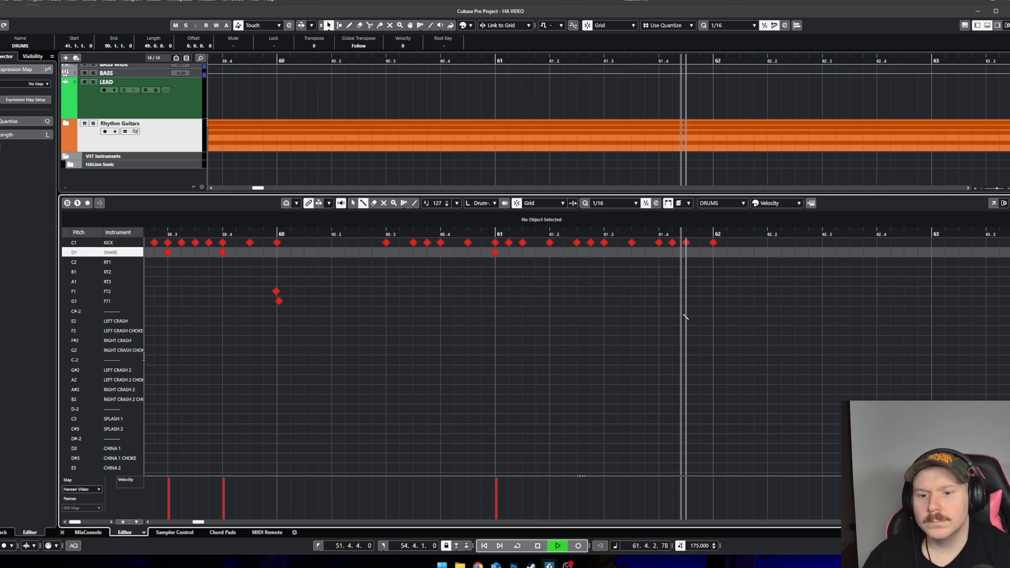
pyautogui.press('space')
pyautogui.scroll(-1, 692, 327)
pyautogui.rightClick(687, 327)
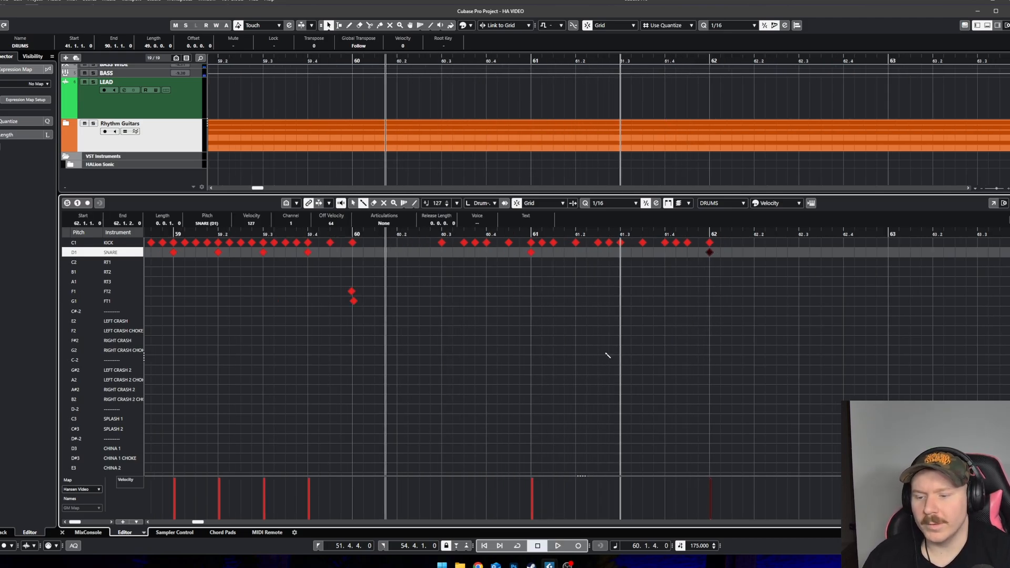
# Step: Look through the cymbal rows of the drum map and add a CHINA 1 hit at 60.3.1
pyautogui.scroll(-2, 467, 384)
pyautogui.scroll(2, 467, 387)
pyautogui.scroll(-2, 447, 411)
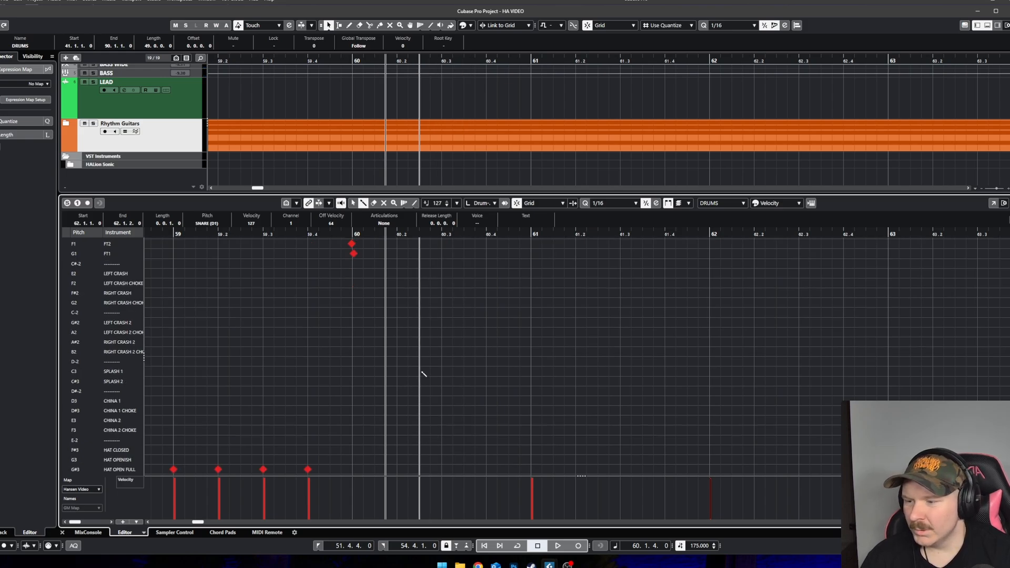
pyautogui.scroll(-5, 428, 418)
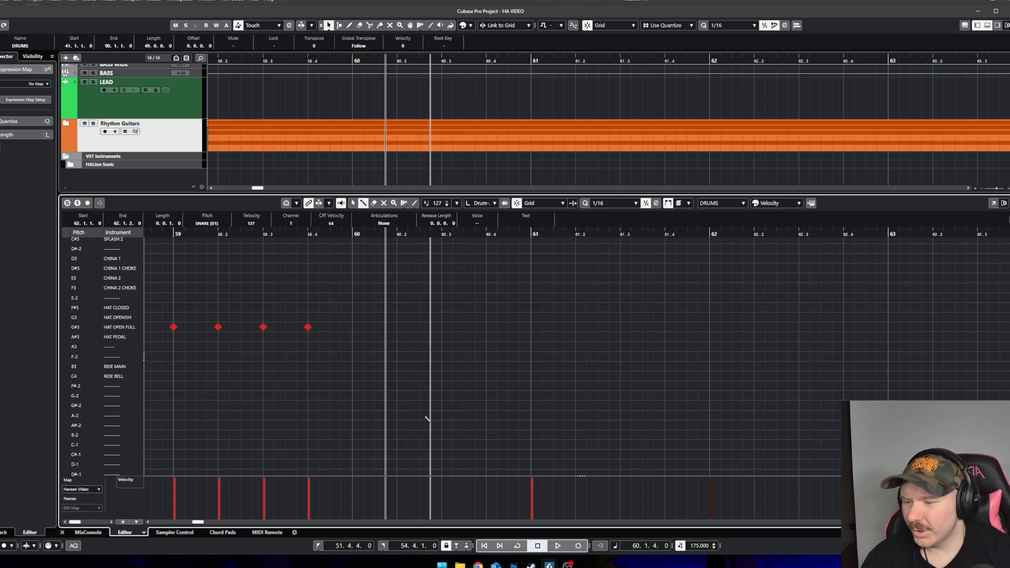
pyautogui.scroll(8, 427, 418)
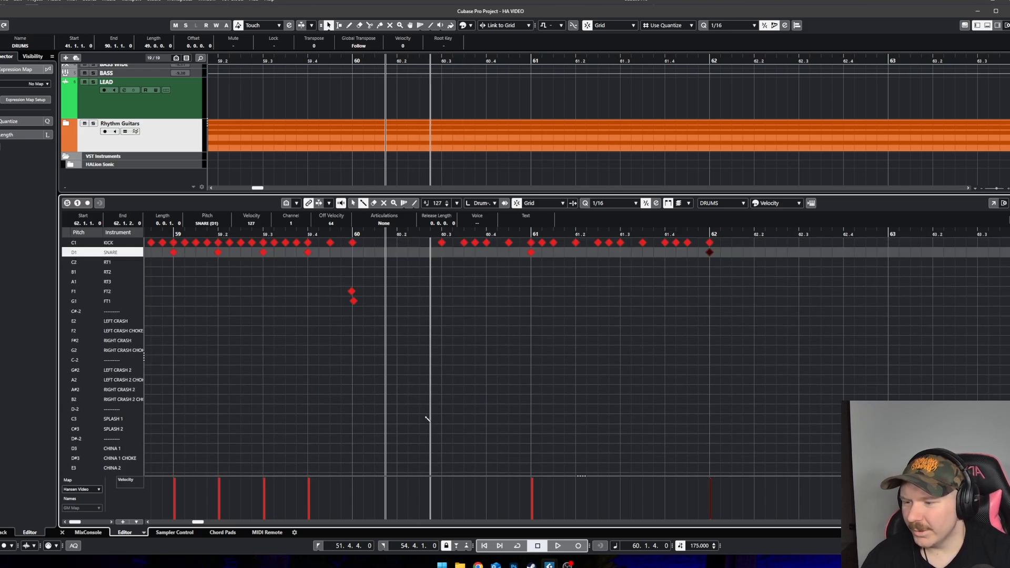
pyautogui.click(442, 449)
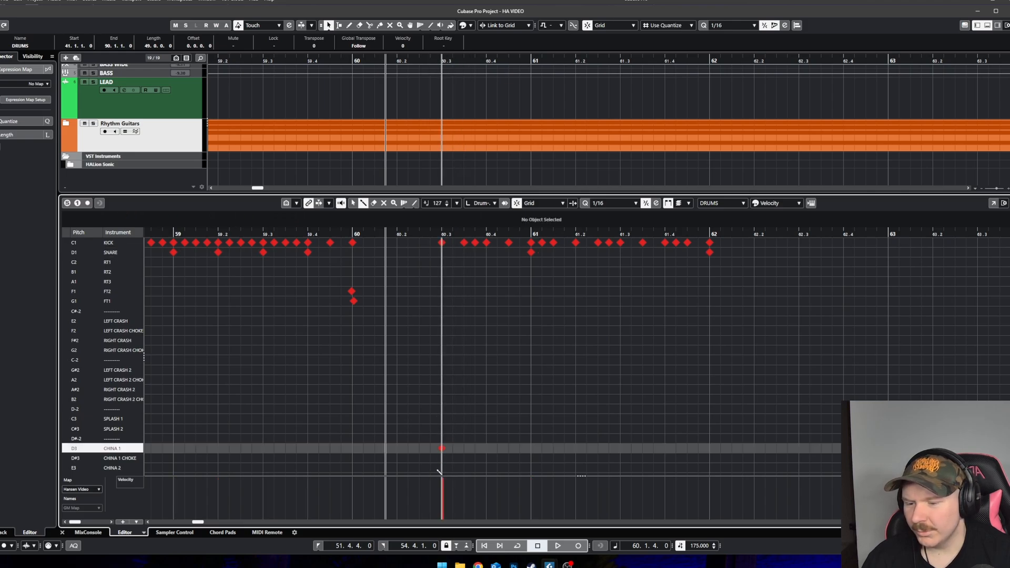
# Step: Add a CHINA 2 hit at 60.3.1 and CHINA 1 hits on every beat from 60.4.1 to 62.1.1
pyautogui.click(442, 467)
pyautogui.click(487, 448)
pyautogui.click(531, 449)
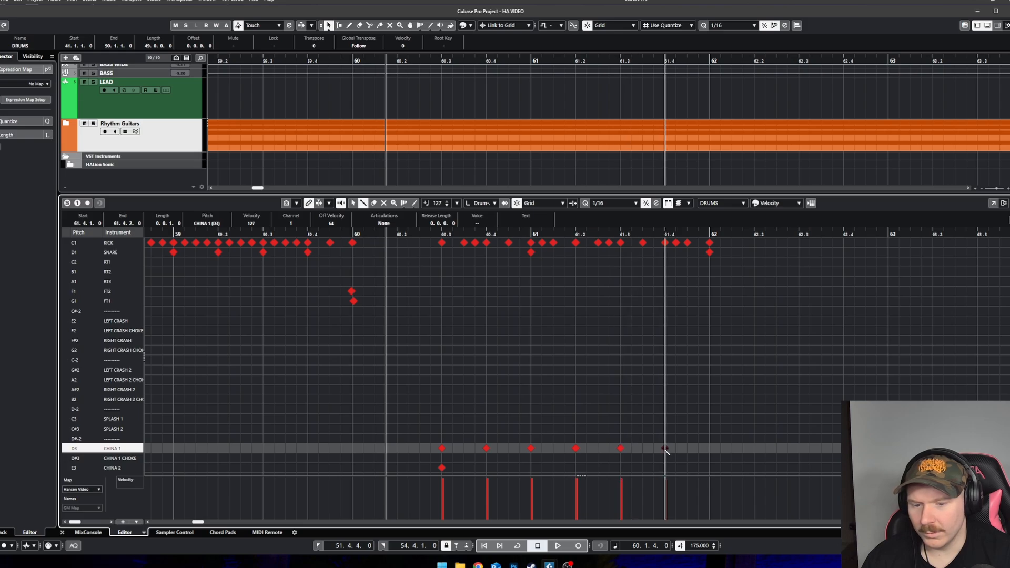
pyautogui.press('space')
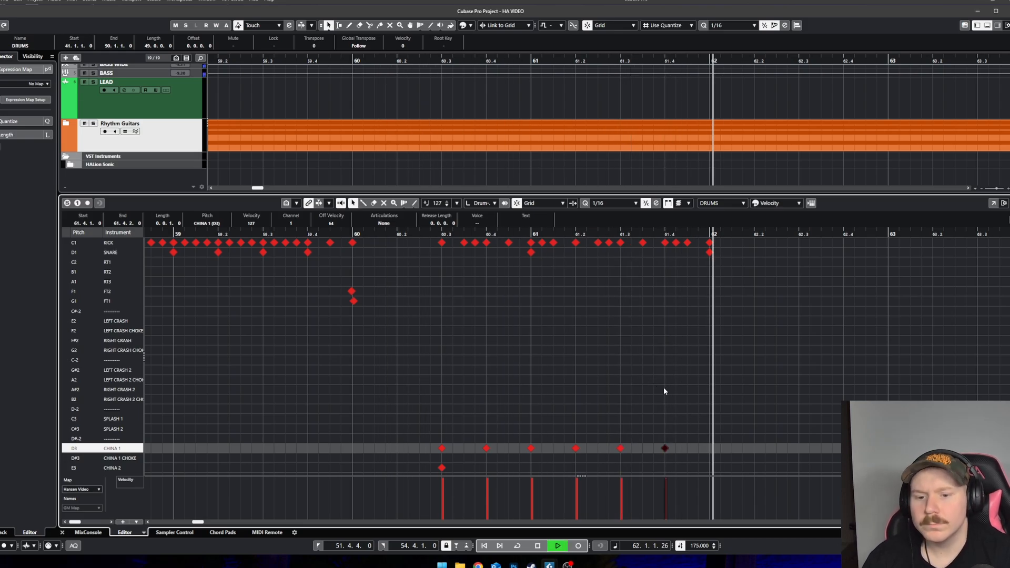
pyautogui.press('space')
pyautogui.click(710, 448)
# Step: Audition the china pattern from 61.3.1 and the guitars from 62.1.1 onwards
pyautogui.rightClick(753, 399)
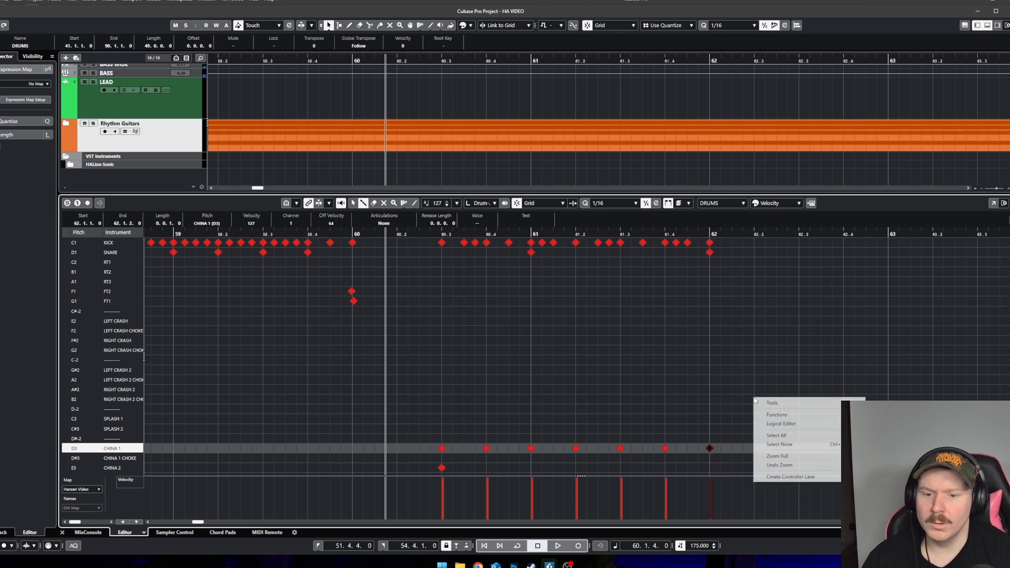
pyautogui.click(730, 336)
pyautogui.moveTo(636, 233); pyautogui.dragTo(617, 226)
pyautogui.press('space')
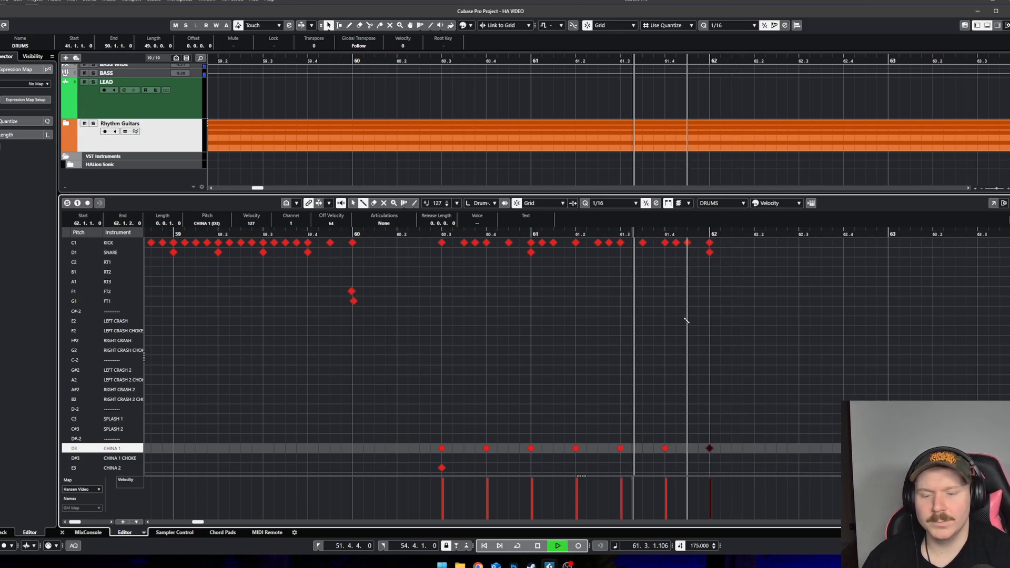
pyautogui.press('space')
pyautogui.scroll(2, 679, 334)
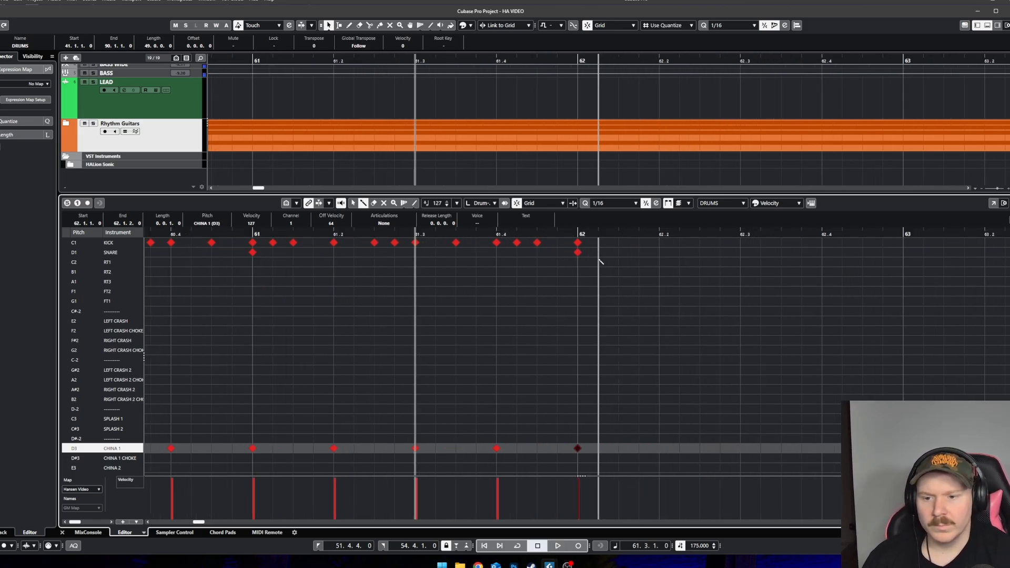
pyautogui.click(579, 233)
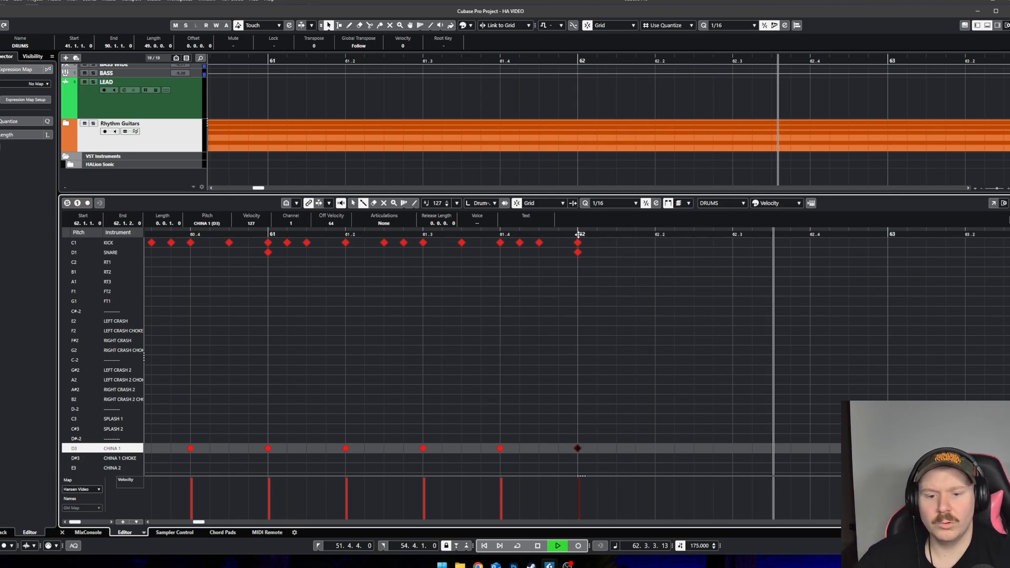
pyautogui.press('space')
# Step: Copy the four alternating RIGHT CRASH 2 and LEFT CRASH 2 hits from bar 56 and paste them at 62.2.1
pyautogui.scroll(-2, 558, 273)
pyautogui.scroll(-1, 540, 296)
pyautogui.hscroll(-5, 526, 316)
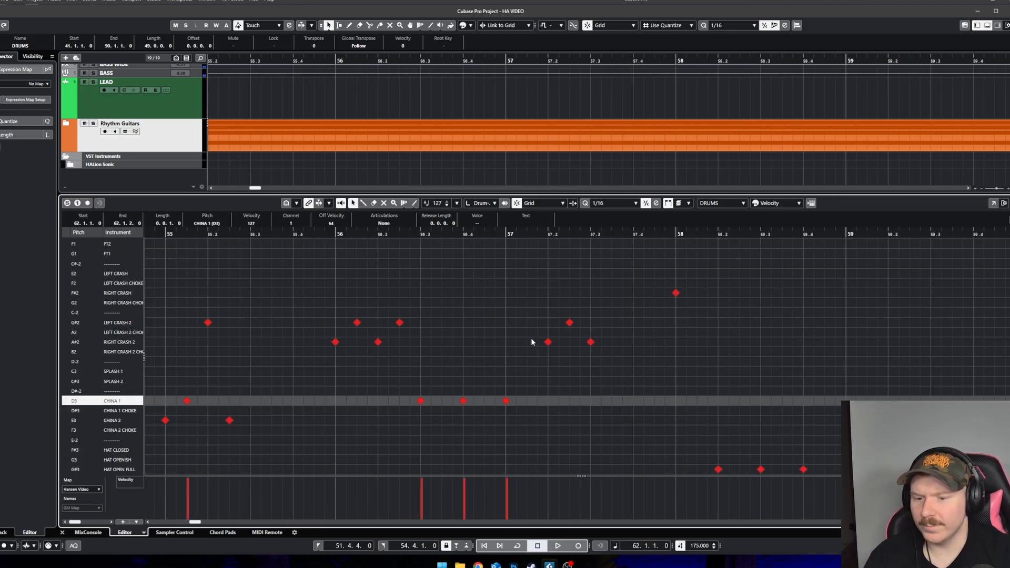
pyautogui.moveTo(561, 300); pyautogui.dragTo(629, 376)
pyautogui.moveTo(457, 362); pyautogui.dragTo(319, 307)
pyautogui.hscroll(5, 463, 342)
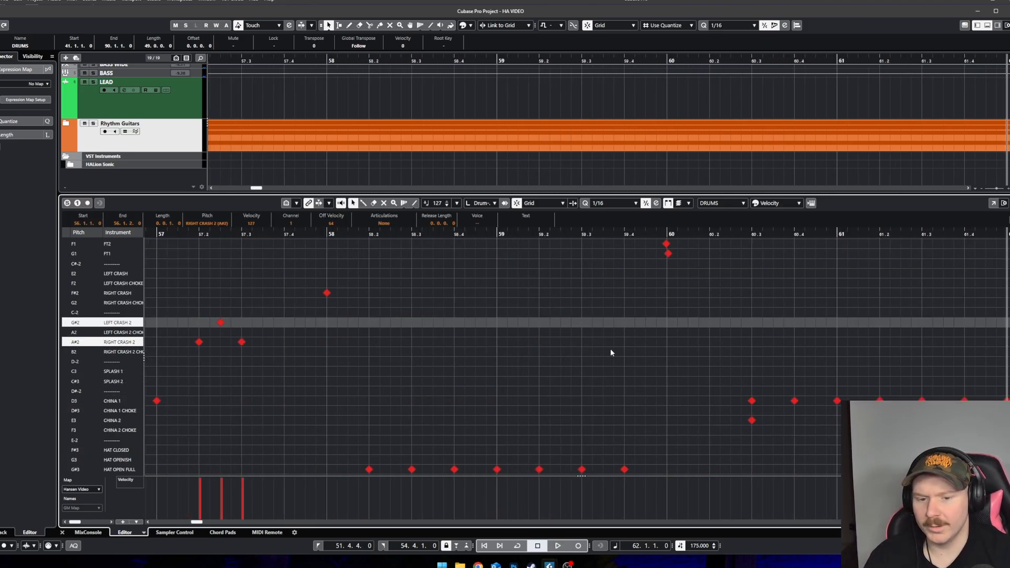
pyautogui.scroll(2, 701, 311)
pyautogui.press('space')
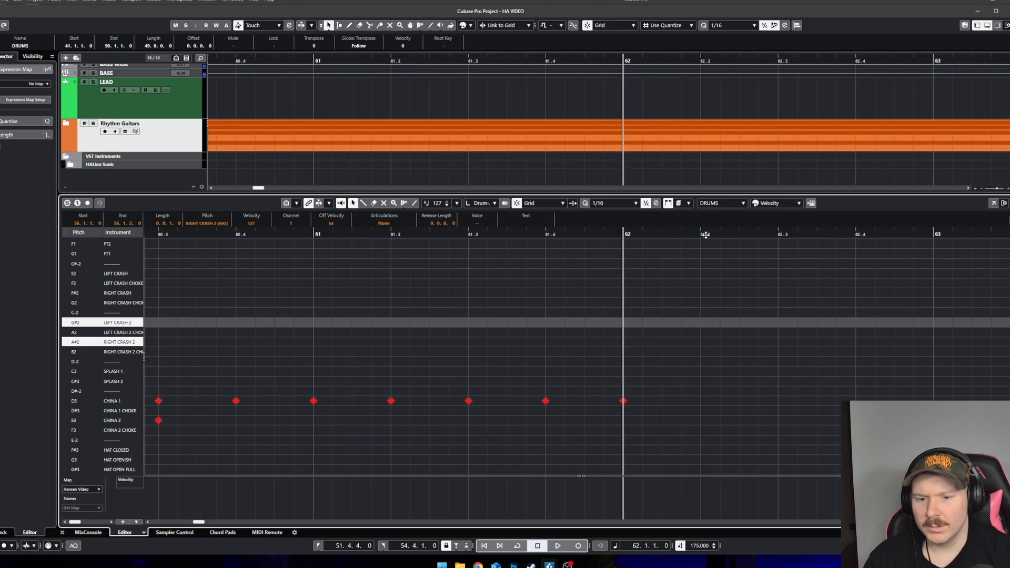
pyautogui.click(705, 234)
pyautogui.hotkey('ctrl', 'v')
pyautogui.press('space')
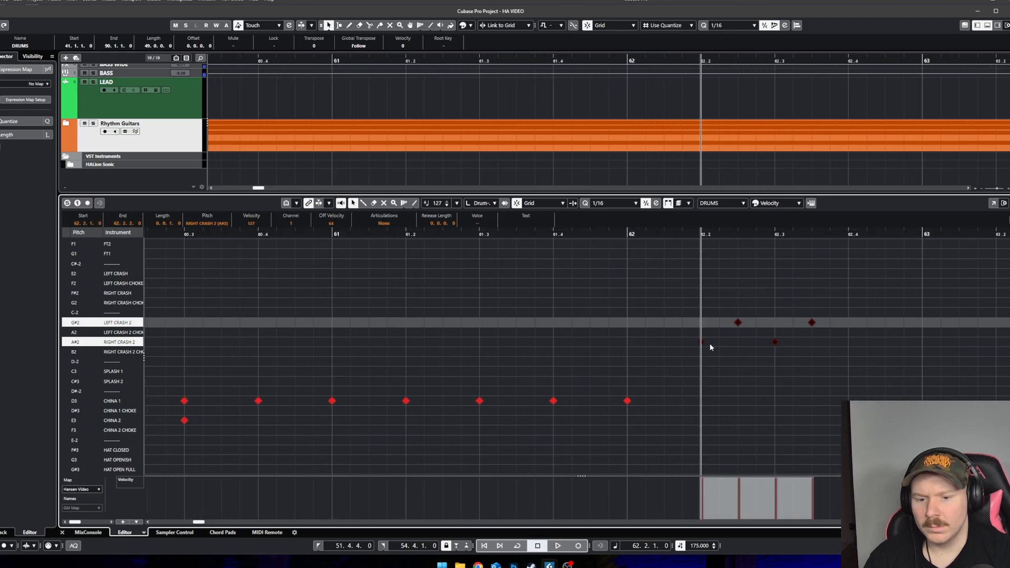
# Step: Shift the pasted crash hits to start at 62.1.3, audition them and delete them
pyautogui.moveTo(699, 342); pyautogui.dragTo(674, 345)
pyautogui.press('space')
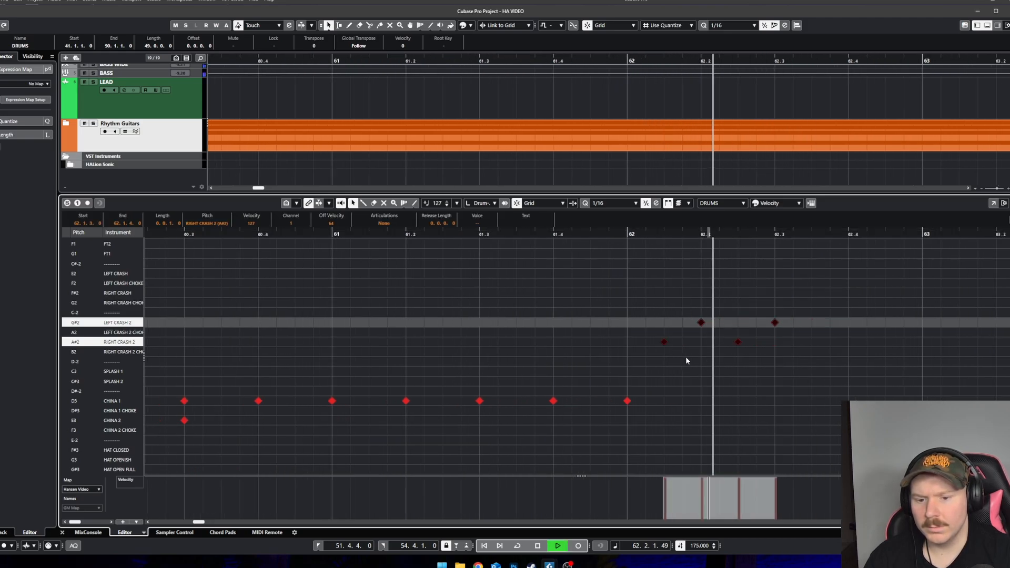
pyautogui.press('space')
pyautogui.press('Delete')
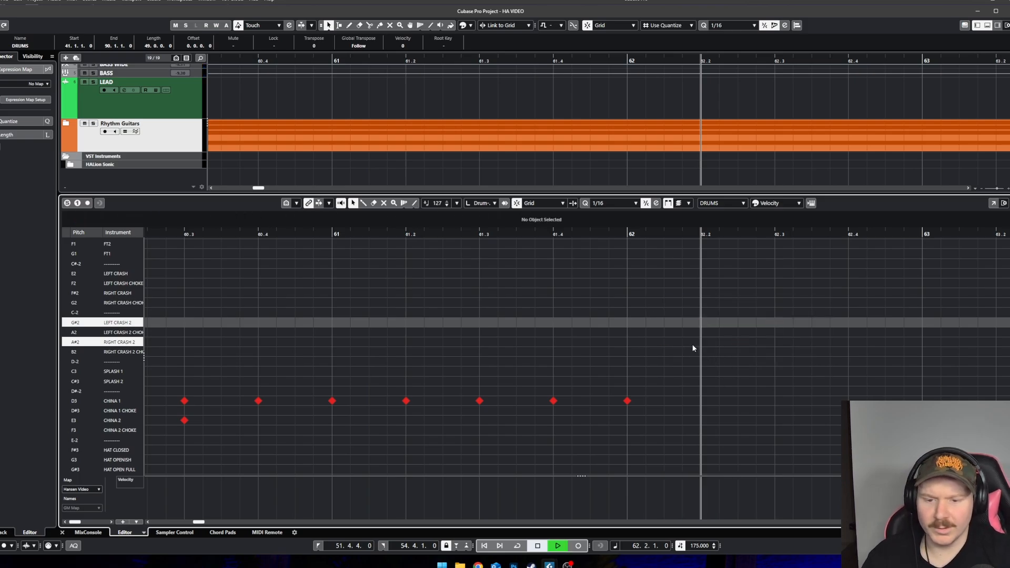
# Step: Listen from 62.1.1 and add LEFT CRASH 2 hits at 62.1.3, 62.2.1 and 62.2.3
pyautogui.press('space')
pyautogui.rightClick(694, 349)
pyautogui.click(703, 346)
pyautogui.click(630, 234)
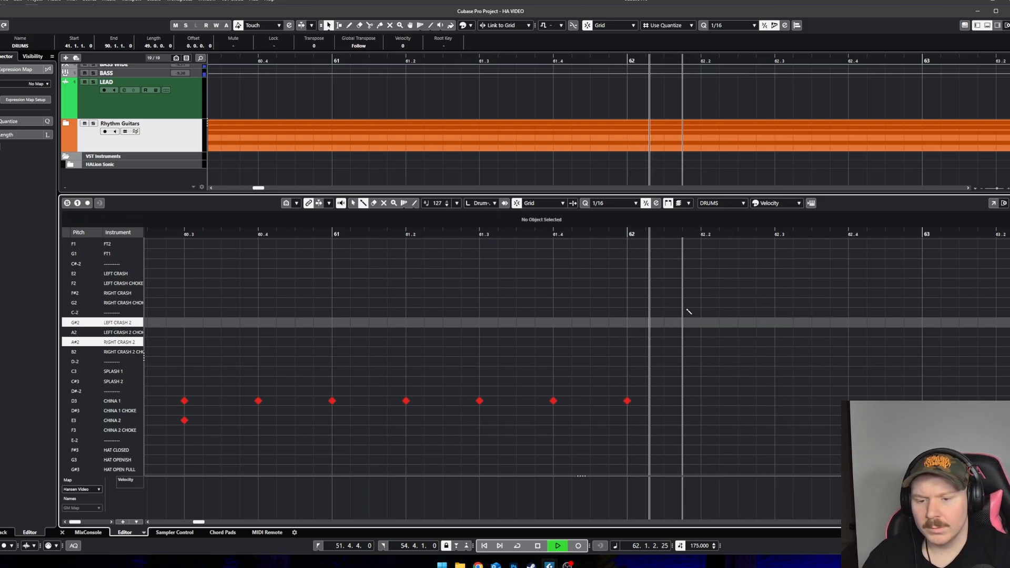
pyautogui.click(664, 322)
pyautogui.click(708, 326)
pyautogui.click(744, 326)
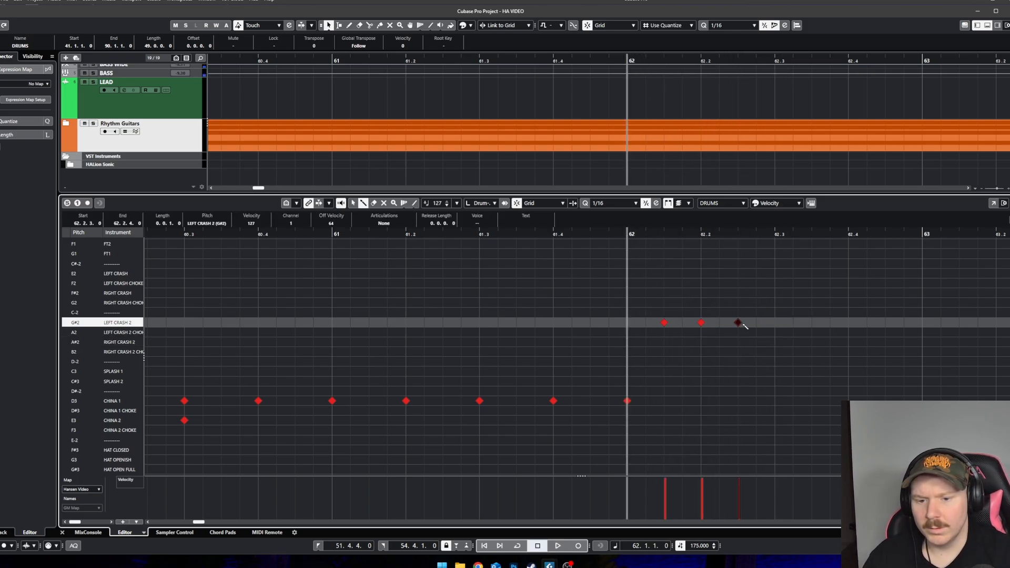
pyautogui.press('space')
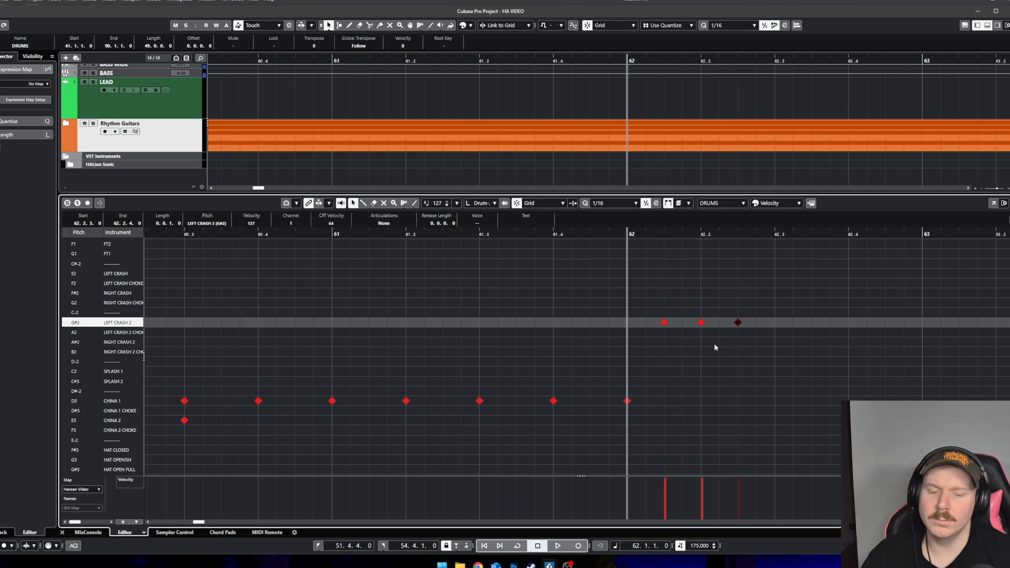
# Step: Transpose the three new LEFT CRASH 2 hits in bar 62 to the RIDE BELL row
pyautogui.moveTo(813, 355); pyautogui.dragTo(653, 298)
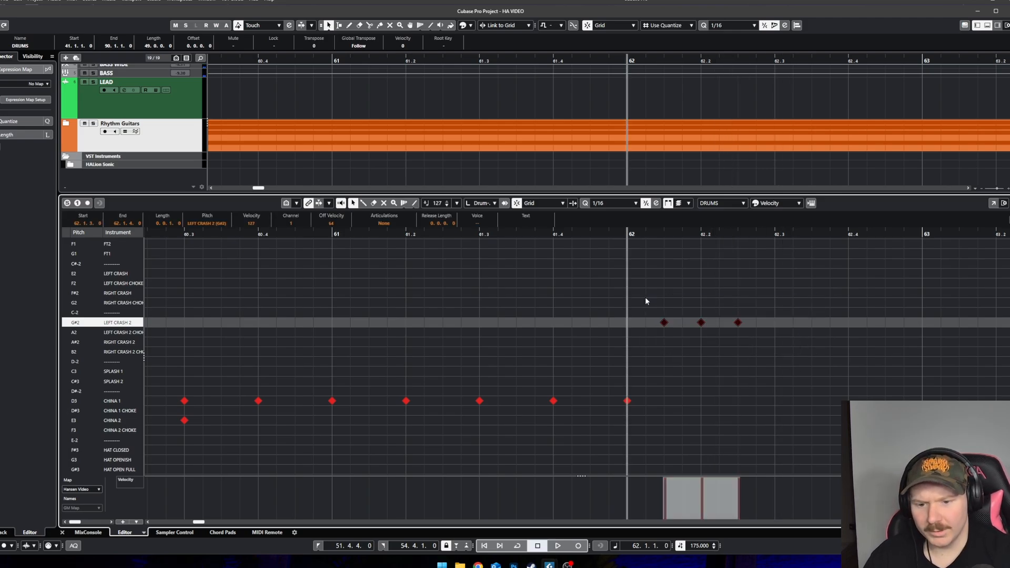
pyautogui.press('Down')
pyautogui.press('Down')
pyautogui.press('Down')
pyautogui.press('Down')
pyautogui.press('Down')
pyautogui.press('Down')
pyautogui.press('Down')
pyautogui.press('Down')
pyautogui.press('Down')
pyautogui.press('Down')
pyautogui.press('Down')
pyautogui.press('Down')
pyautogui.press('Down')
pyautogui.press('Down')
pyautogui.press('Down')
pyautogui.press('Down')
pyautogui.press('Down')
pyautogui.press('Down')
pyautogui.press('Down')
pyautogui.press('Down')
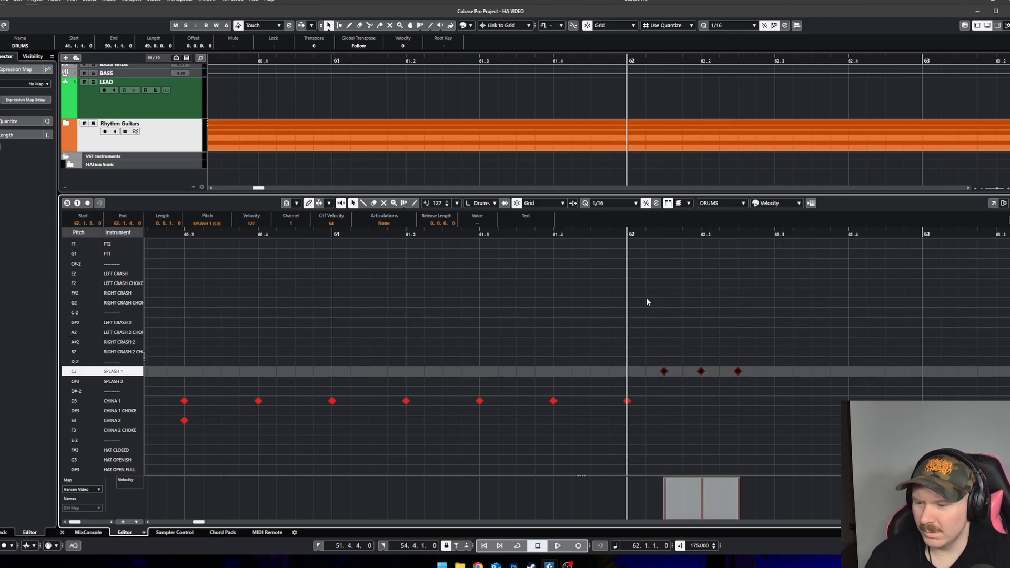
pyautogui.press('Up')
pyautogui.press('Up')
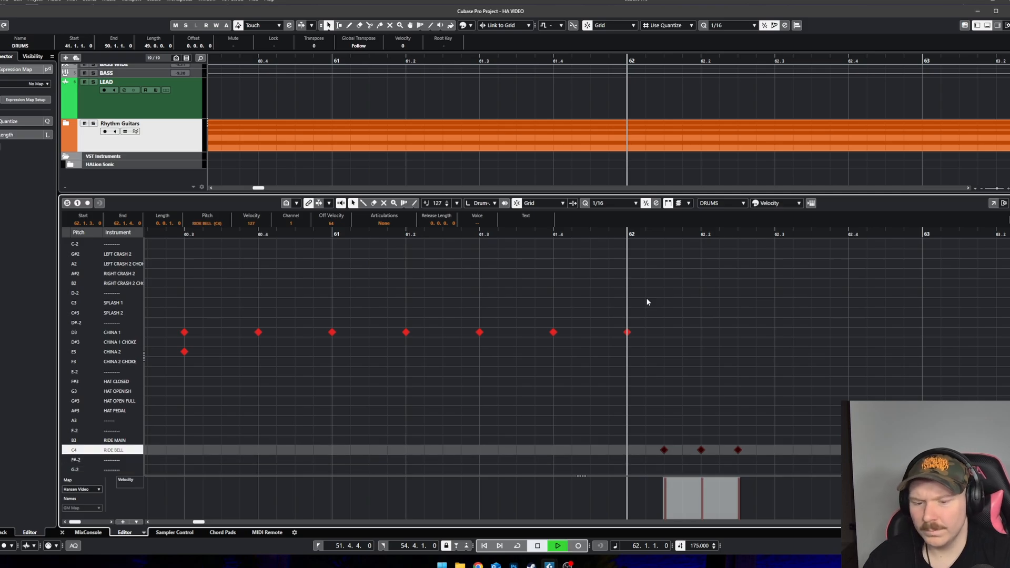
# Step: Play back the passage from the end of bar 59 into bar 62 to check the ride bell hits
pyautogui.press('space')
pyautogui.press('g')
pyautogui.press('g')
pyautogui.press('g')
pyautogui.moveTo(351, 230); pyautogui.dragTo(271, 230)
pyautogui.press('space')
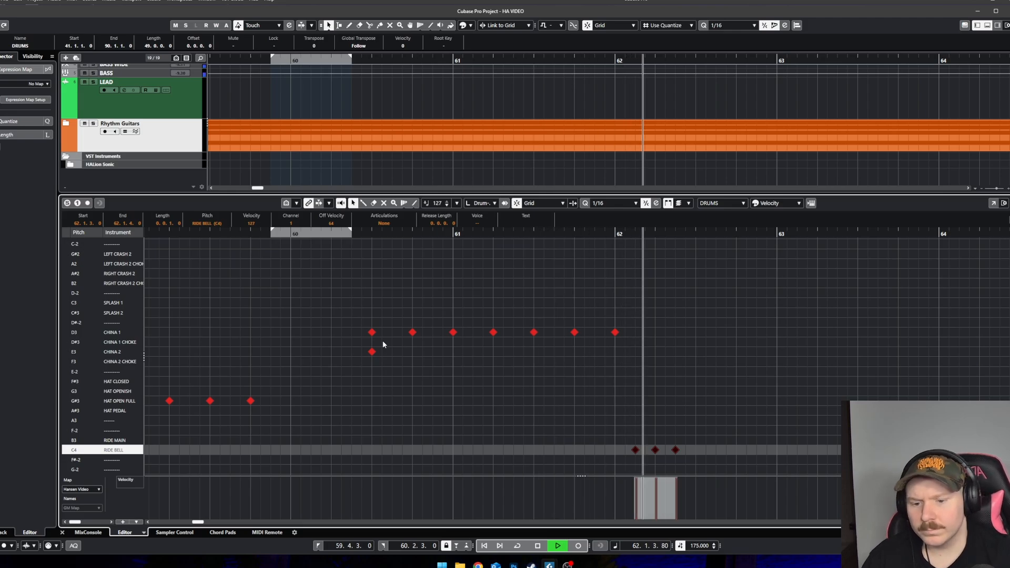
pyautogui.press('space')
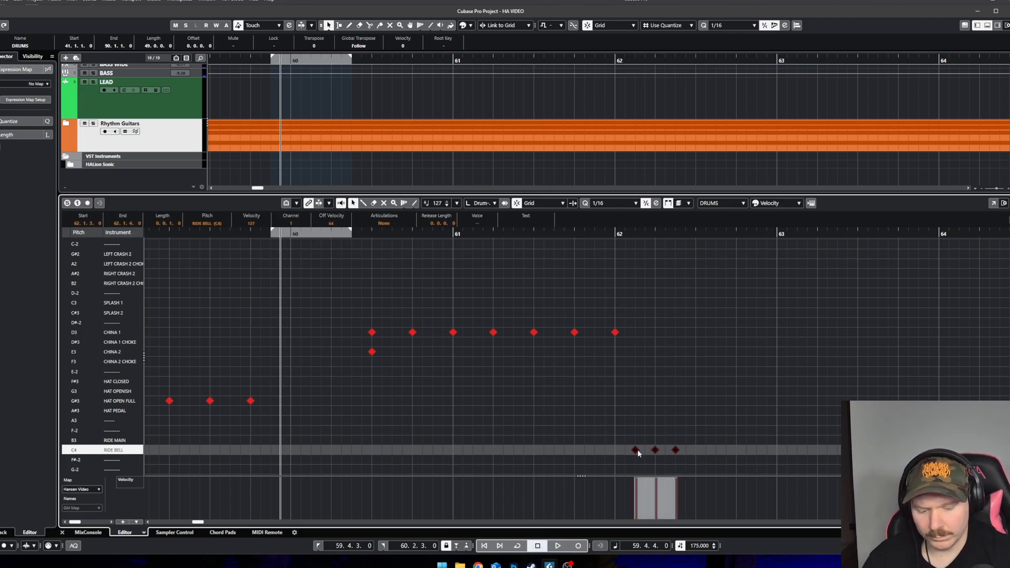
# Step: Transpose the three hits in bar 62 from RIDE BELL to the FT1 row
pyautogui.scroll(3, 638, 454)
pyautogui.scroll(4, 639, 453)
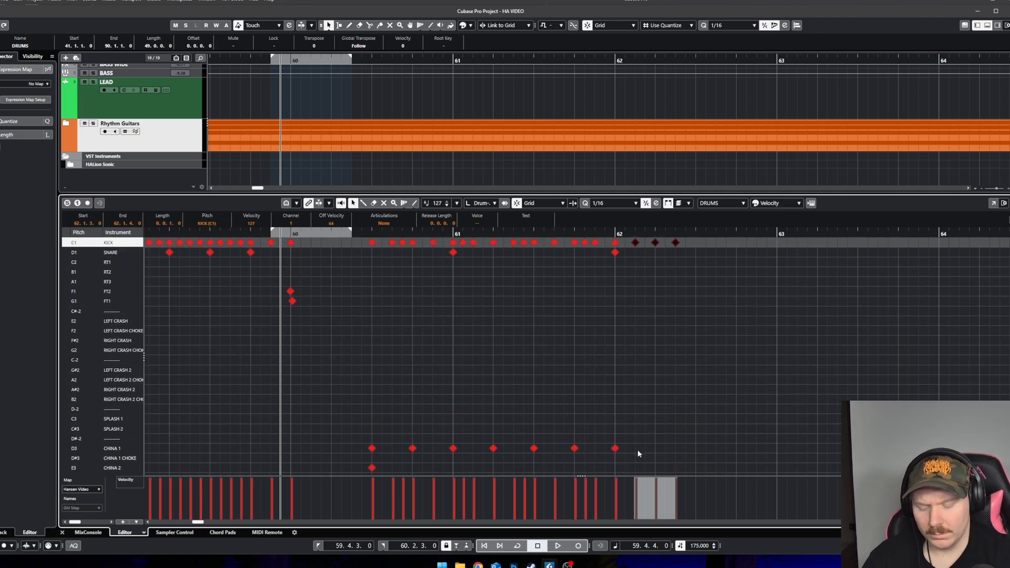
pyautogui.press('Down')
pyautogui.press('Down')
pyautogui.press('Down')
pyautogui.press('Down')
pyautogui.press('Down')
pyautogui.press('Down')
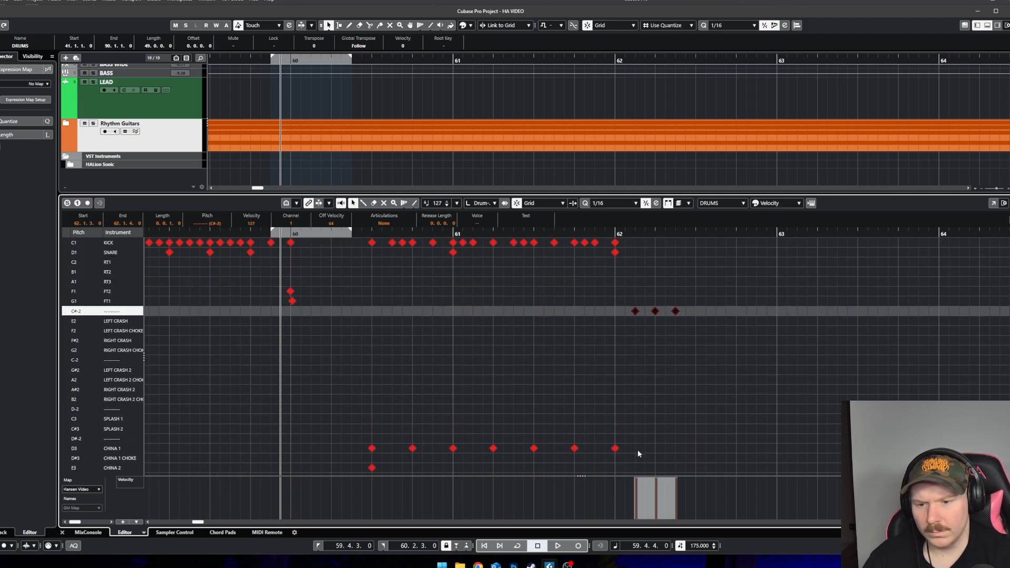
pyautogui.click(677, 332)
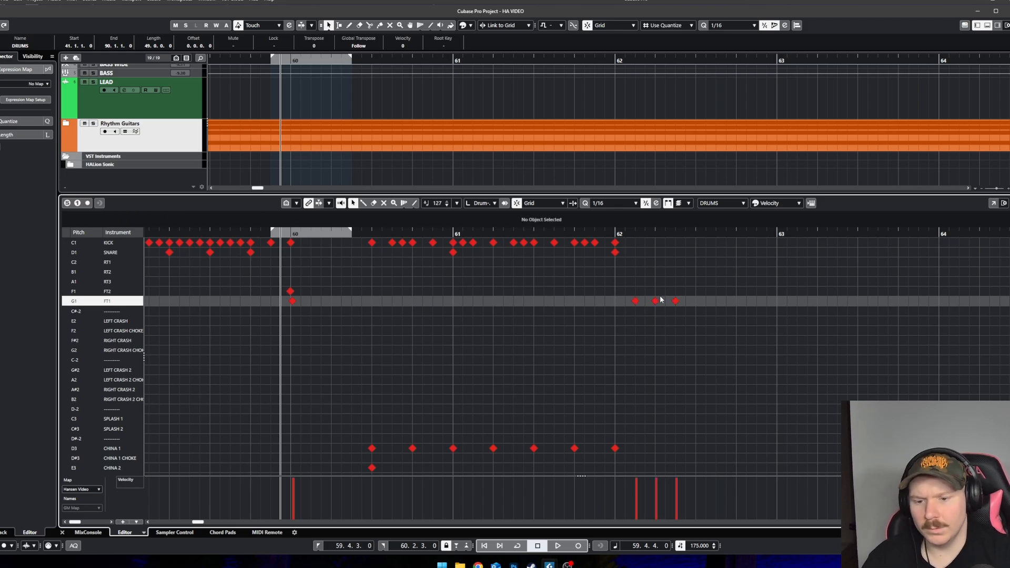
# Step: Move the 62.1.3 hit to RT3 and the 62.2.1 hit to FT2, and audition the fill from 62.1.1
pyautogui.moveTo(635, 283); pyautogui.dragTo(635, 281)
pyautogui.moveTo(655, 301); pyautogui.dragTo(655, 290)
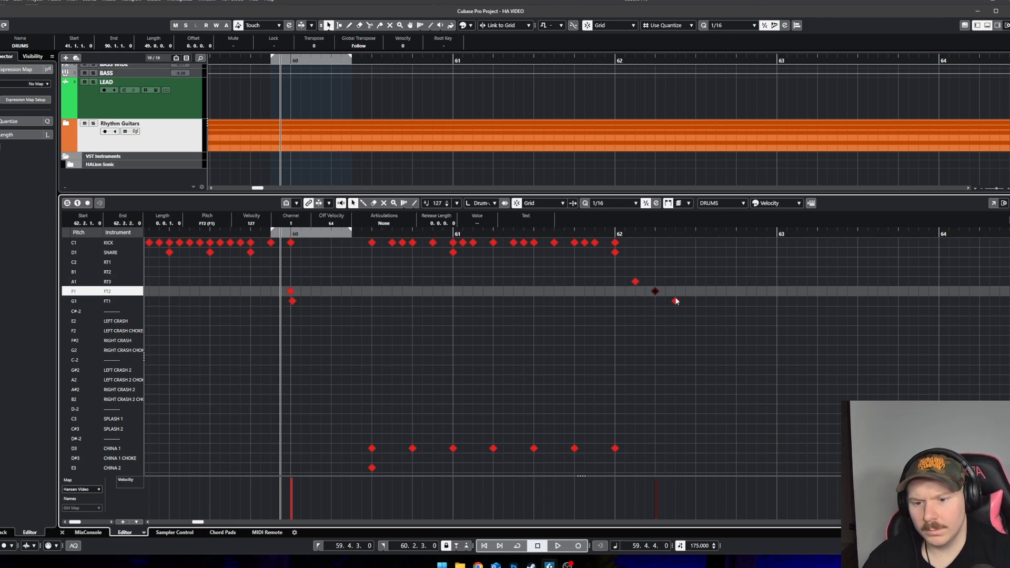
pyautogui.click(676, 301)
pyautogui.click(615, 233)
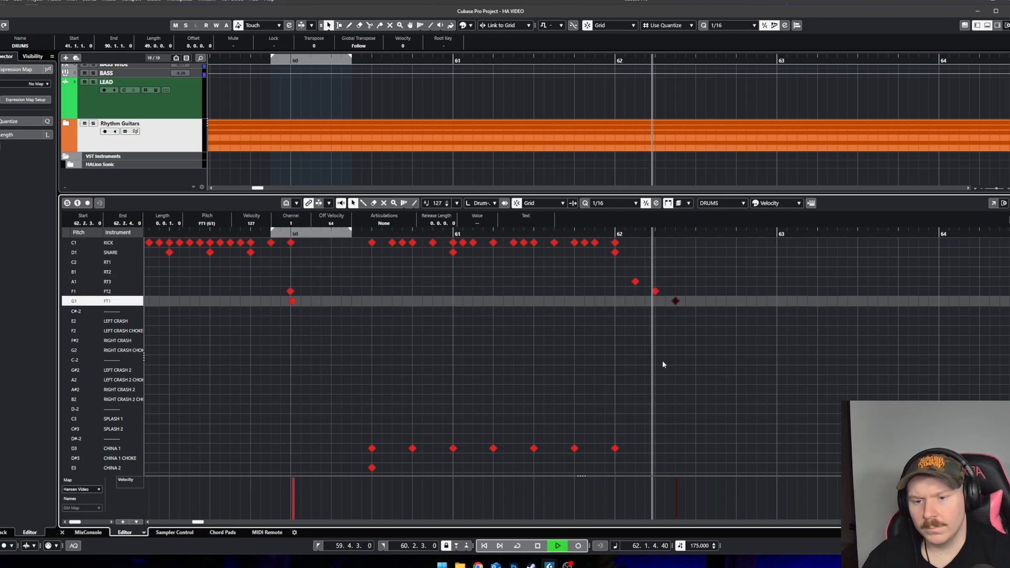
pyautogui.press('space')
# Step: Add kicks under the tom hits at 62.1.3, 62.2.1 and 62.2.3, and play back from 61.3.2
pyautogui.scroll(1, 619, 279)
pyautogui.click(645, 243)
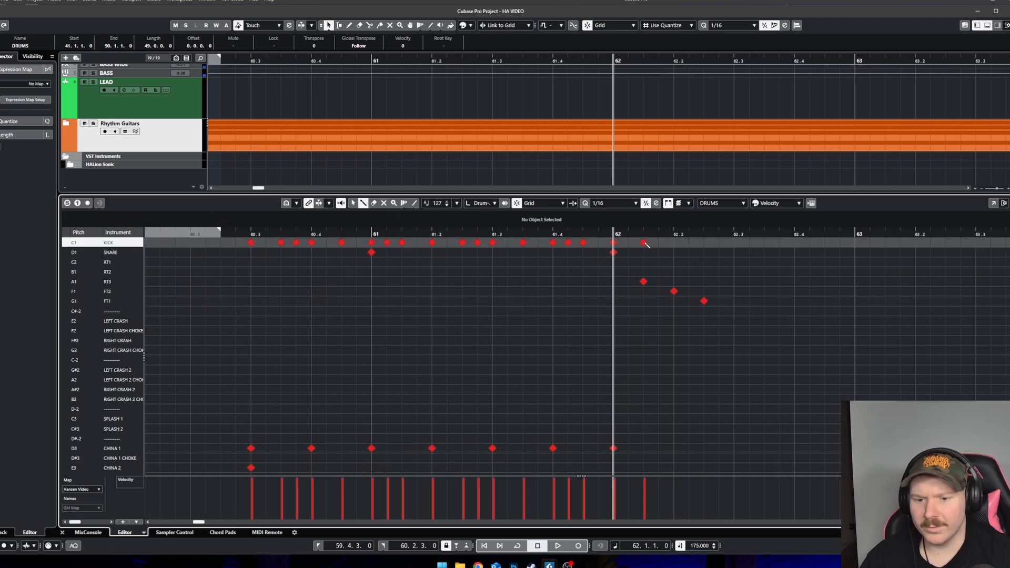
pyautogui.click(676, 243)
pyautogui.click(710, 244)
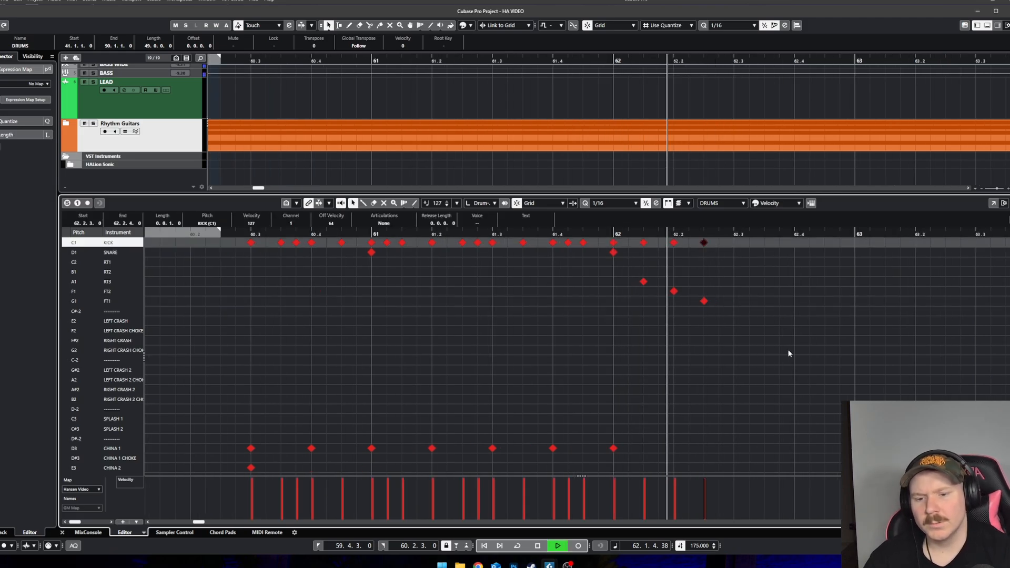
pyautogui.click(506, 231)
pyautogui.press('space')
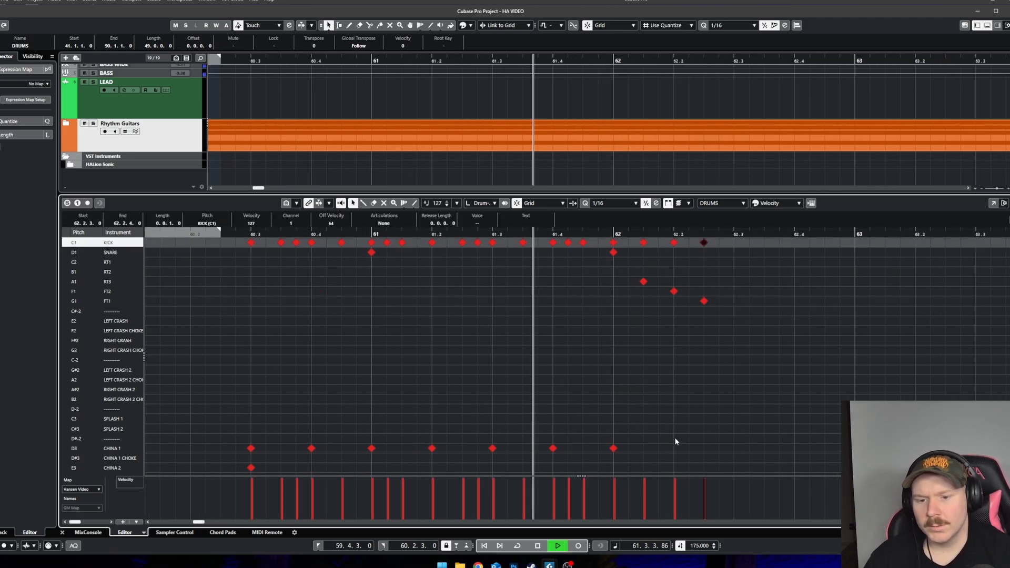
pyautogui.press('space')
# Step: Add snare hits at 62.1.3, 62.2.1 and 62.2.3 alongside the kicks, and start playback to check them
pyautogui.rightClick(650, 370)
pyautogui.click(661, 372)
pyautogui.scroll(3, 664, 393)
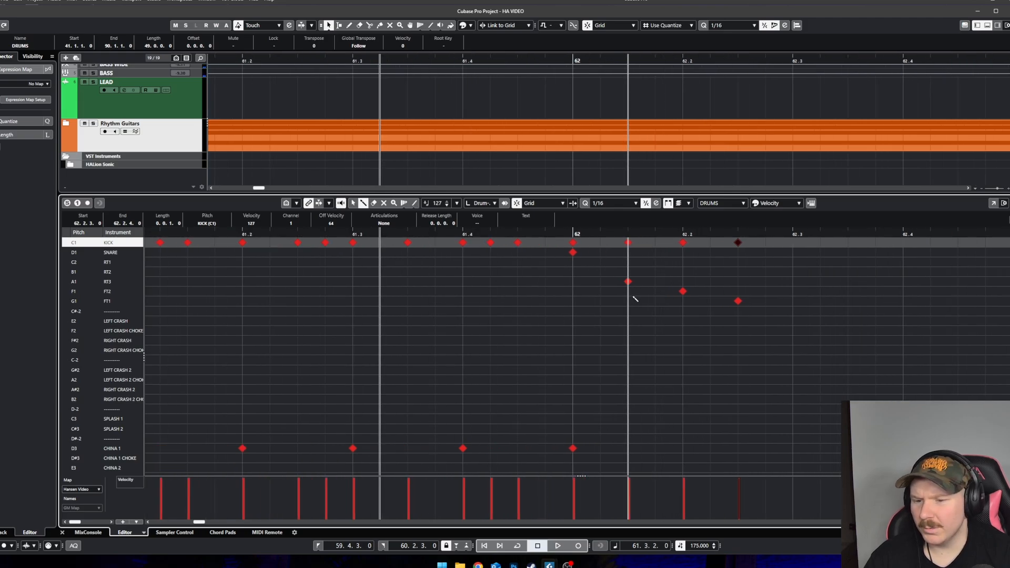
pyautogui.click(628, 252)
pyautogui.click(683, 252)
pyautogui.click(739, 263)
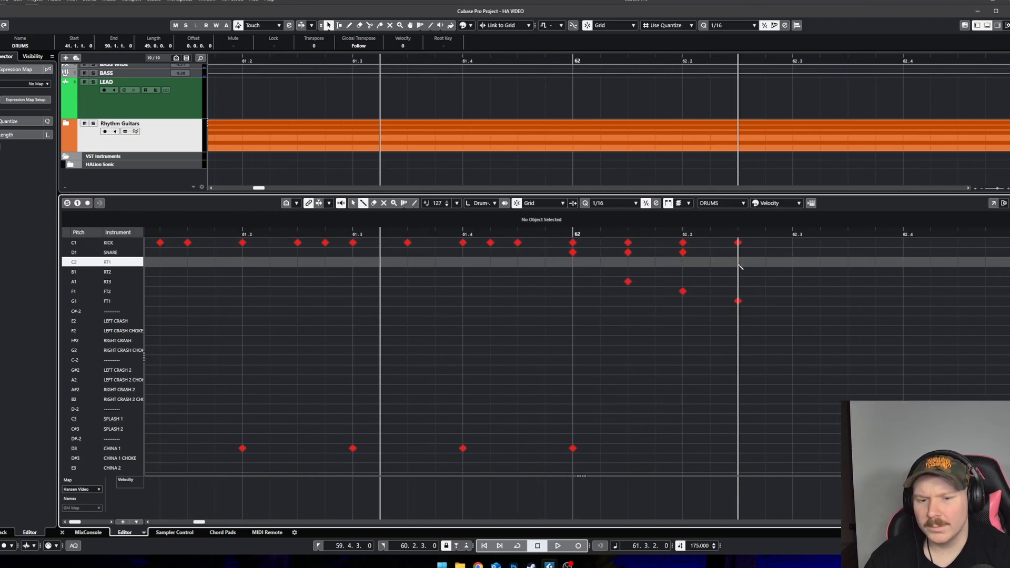
pyautogui.click(738, 253)
pyautogui.scroll(-2, 797, 330)
pyautogui.press('space')
pyautogui.press('space')
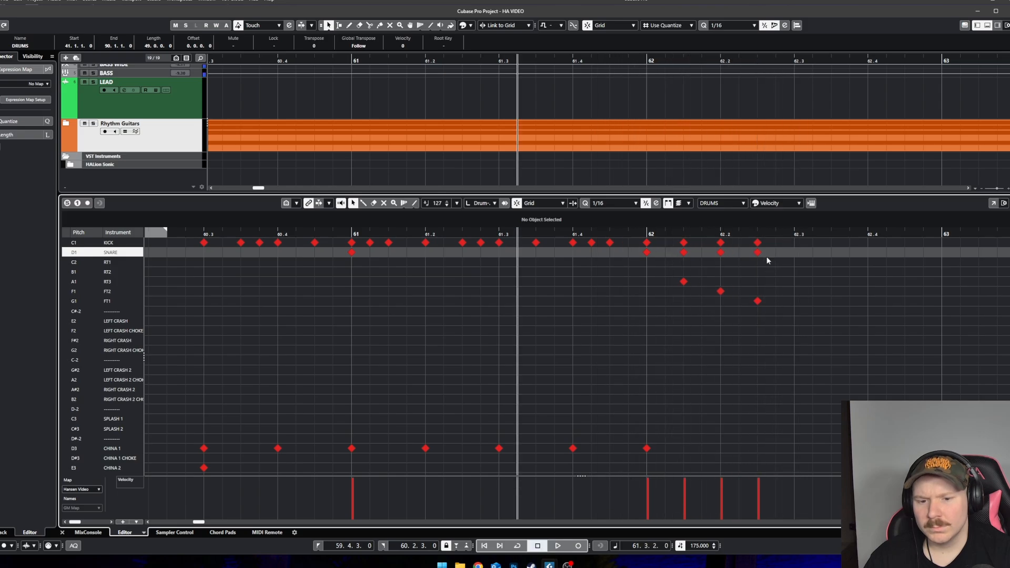
# Step: Try the bar 62 fill without its three tom hits by deleting them and playing from 61.3.2
pyautogui.moveTo(812, 324); pyautogui.dragTo(664, 273)
pyautogui.press('Delete')
pyautogui.press('space')
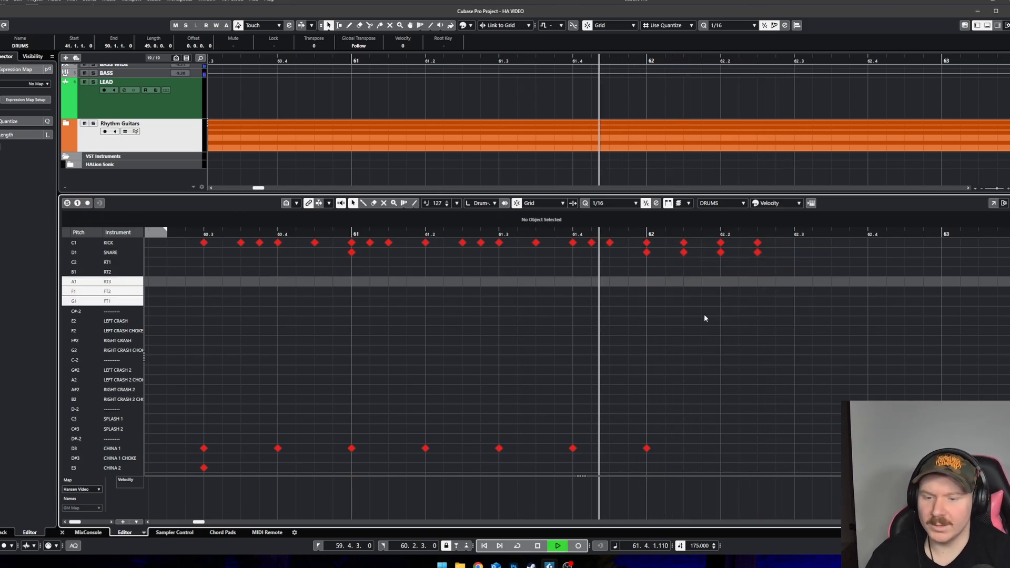
pyautogui.press('space')
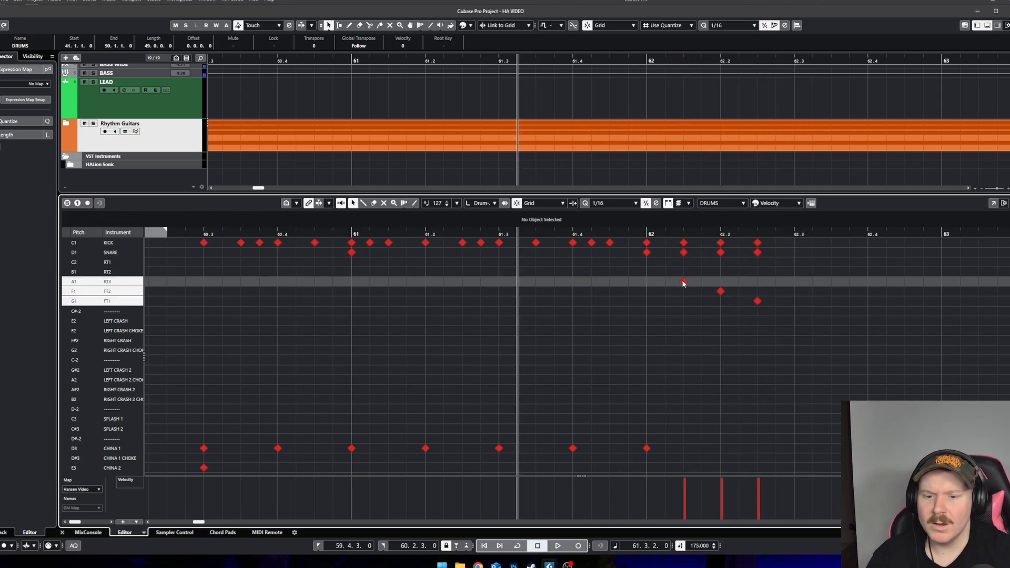
# Step: Move the RT3 and FT2 hits in bar 62 to FT1 and select all three floor tom hits
pyautogui.moveTo(683, 283); pyautogui.dragTo(720, 301)
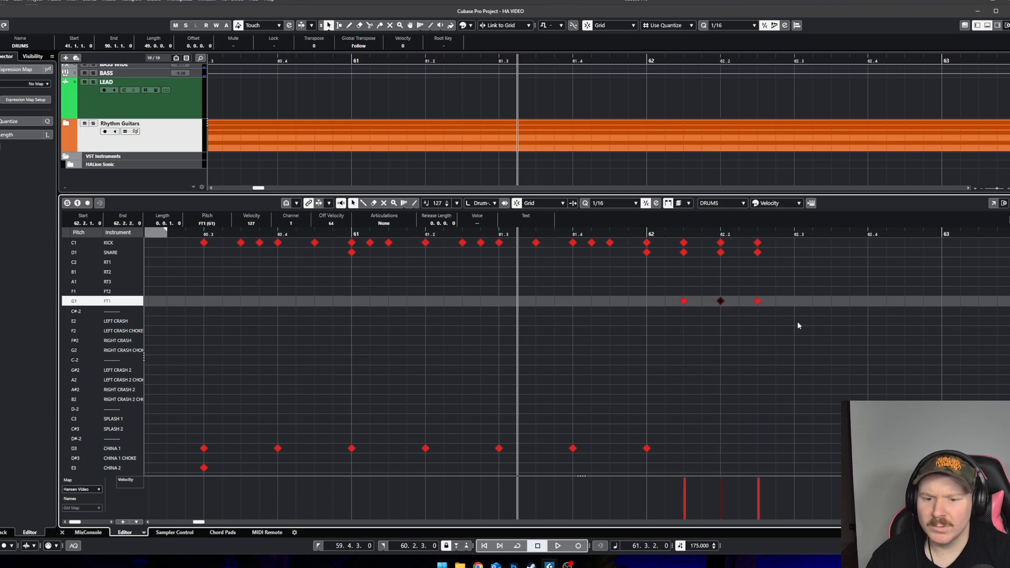
pyautogui.moveTo(798, 322); pyautogui.dragTo(666, 283)
pyautogui.moveTo(836, 339); pyautogui.dragTo(665, 285)
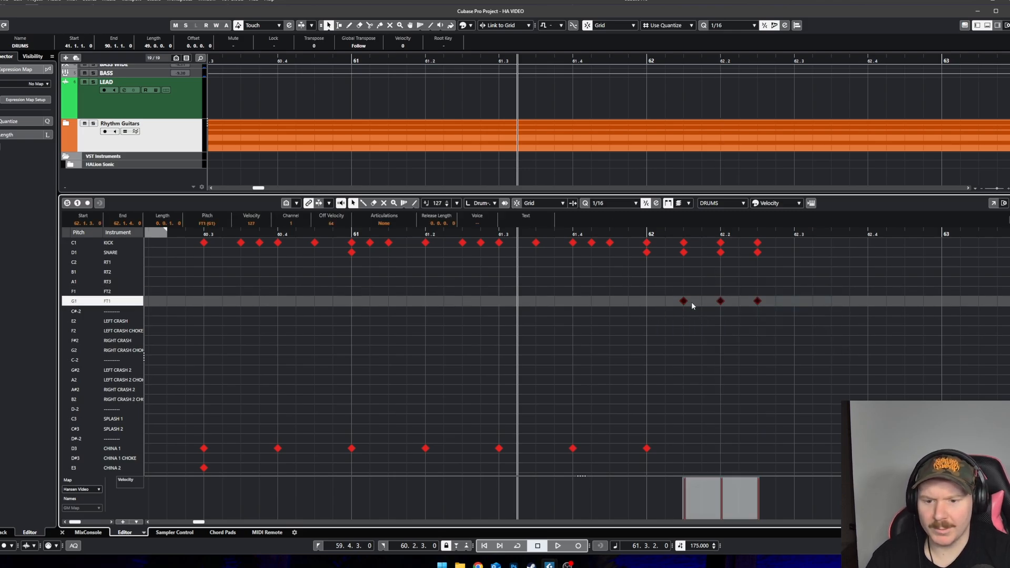
# Step: Try offsetting the three snare hits from 62.1.3 ahead to 62.1.2.101, with the FT1 hits slightly behind the kicks, and play back
pyautogui.moveTo(788, 246); pyautogui.dragTo(683, 255)
pyautogui.press('space')
pyautogui.scroll(-1, 718, 292)
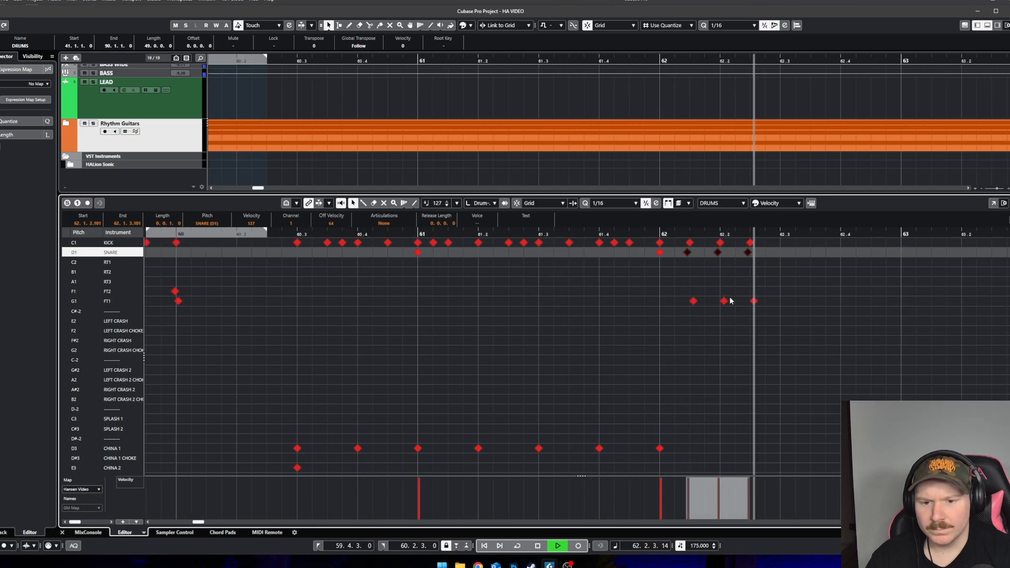
pyautogui.press('space')
# Step: Try tighter offsets for the bar 62 fill, with snares from 62.1.2.111 and FT1 hits from 62.1.3.11, and play back
pyautogui.scroll(4, 708, 259)
pyautogui.moveTo(721, 257); pyautogui.dragTo(721, 256)
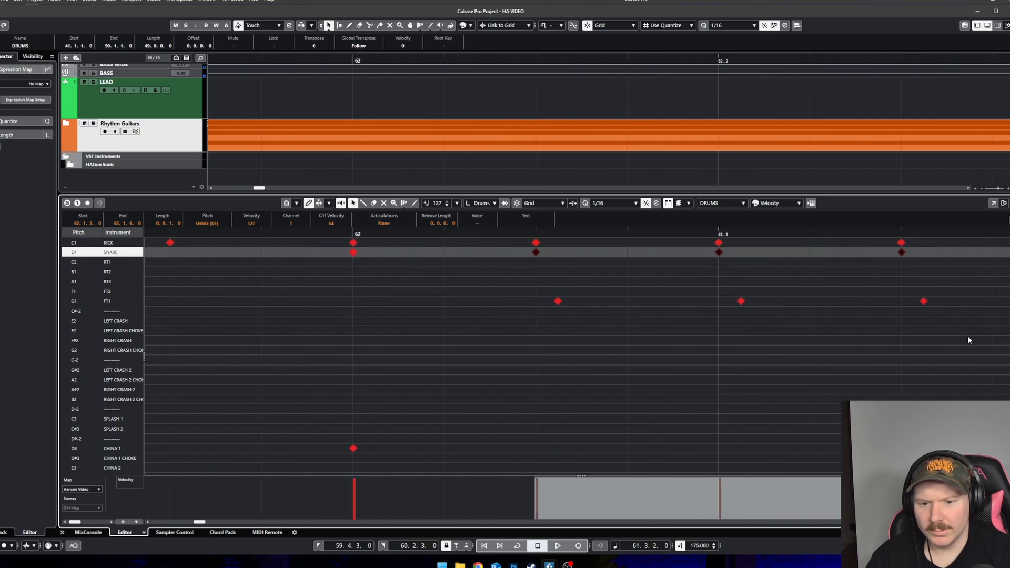
pyautogui.scroll(-3, 749, 309)
pyautogui.moveTo(974, 322); pyautogui.dragTo(644, 292)
pyautogui.scroll(3, 651, 302)
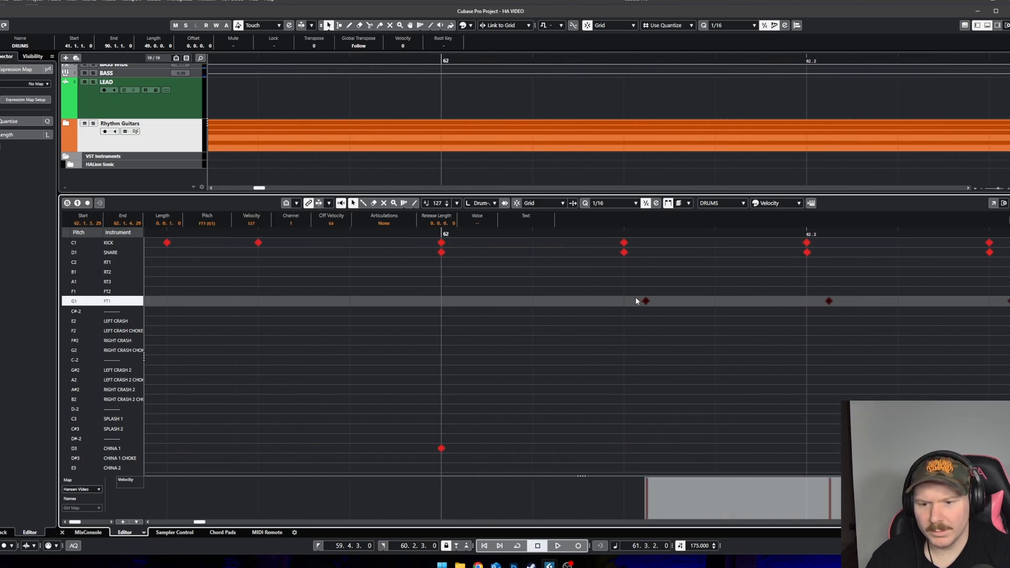
pyautogui.scroll(-1, 634, 300)
pyautogui.moveTo(607, 248); pyautogui.dragTo(923, 257)
pyautogui.scroll(-4, 915, 292)
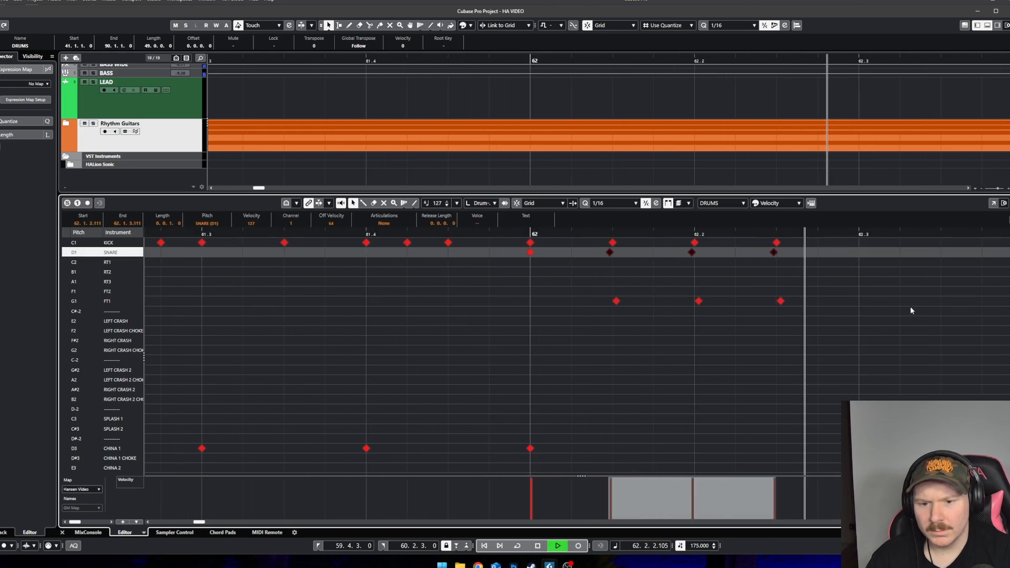
# Step: Nudge the bar 62 snare hits to start at 62.1.2.116 and the FT1 hits closer to the kicks, and play back
pyautogui.scroll(5, 843, 299)
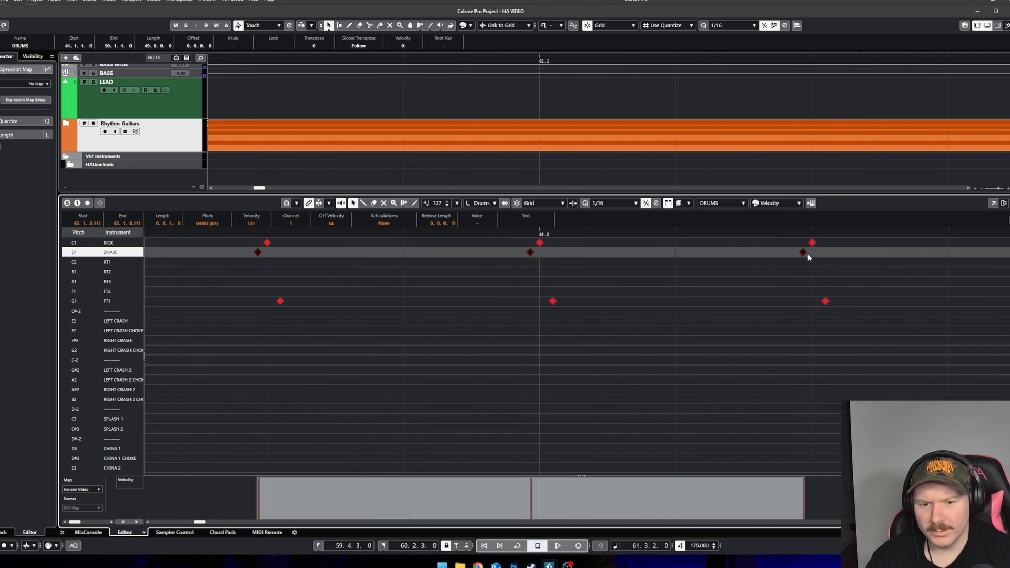
pyautogui.moveTo(921, 327); pyautogui.dragTo(230, 294)
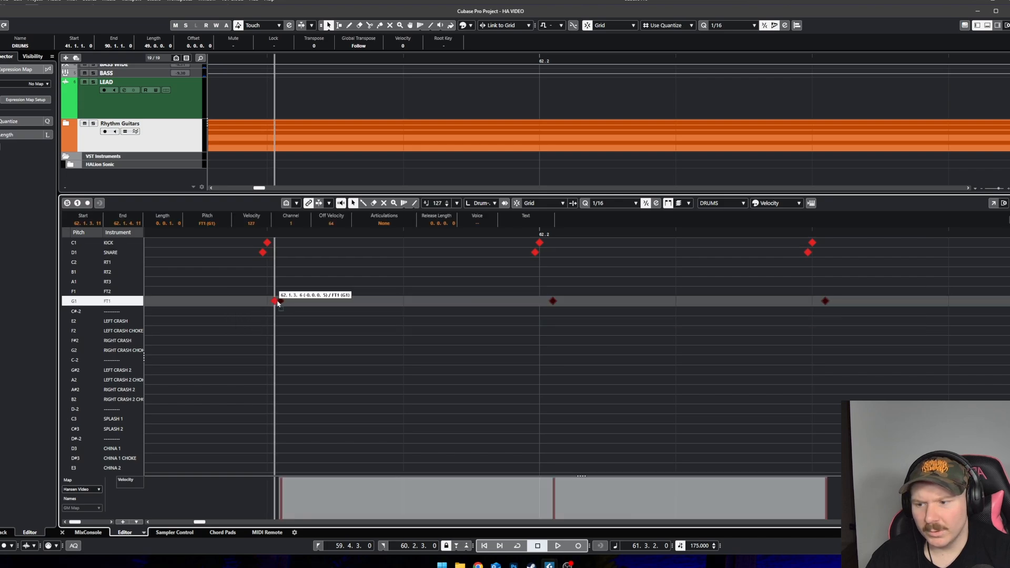
pyautogui.press('space')
pyautogui.scroll(-4, 397, 334)
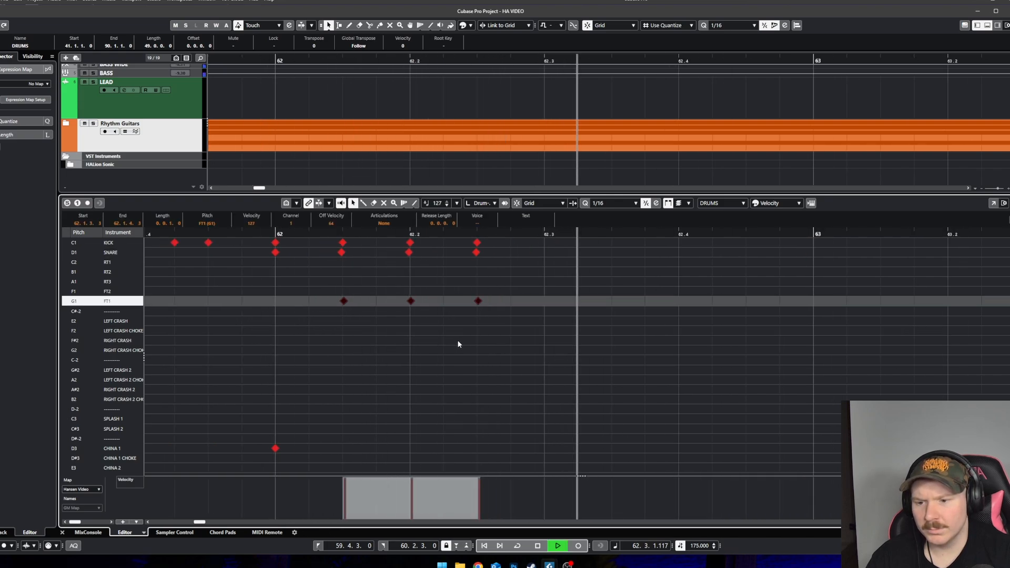
pyautogui.scroll(-2, 458, 344)
pyautogui.press('space')
# Step: Try a velocity of 92 on the four bar 62 snare hits and play back from 61.3.2
pyautogui.moveTo(392, 250); pyautogui.dragTo(518, 263)
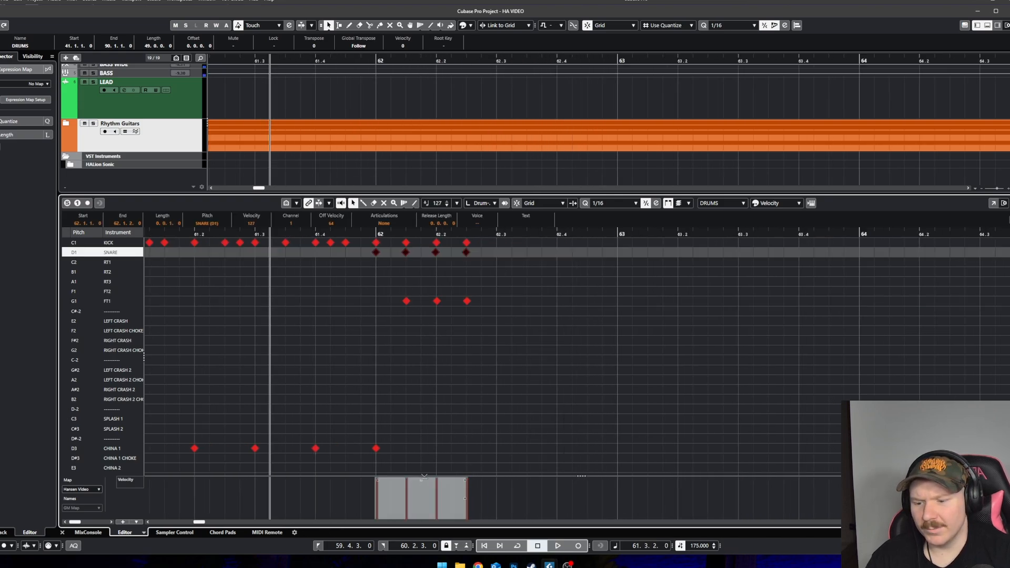
pyautogui.press('space')
pyautogui.click(507, 338)
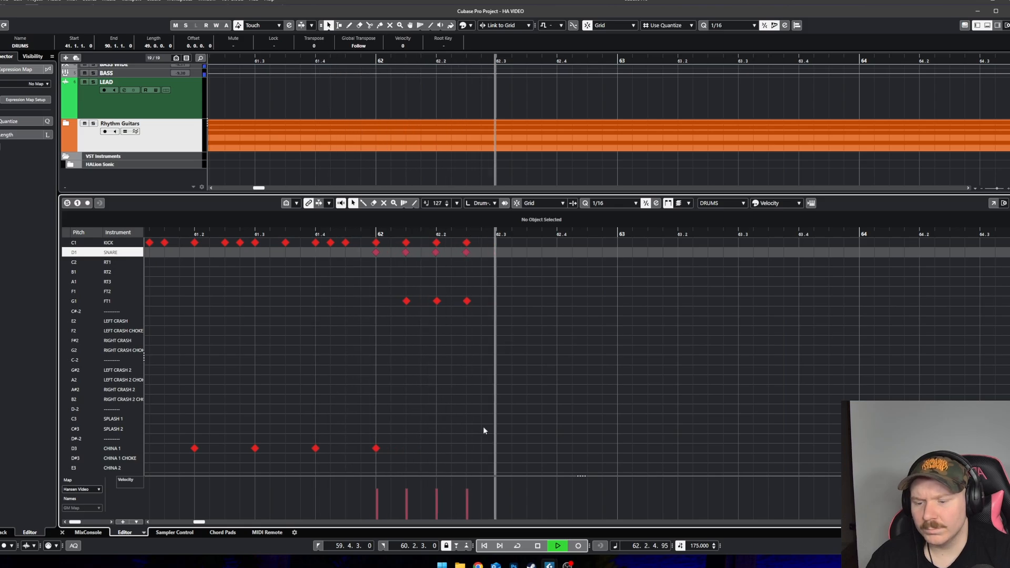
pyautogui.press('space')
# Step: Set the four bar 62 snare velocities to 112, add an FT1 hit on the downbeat of bar 62, and play back
pyautogui.moveTo(347, 252); pyautogui.dragTo(480, 259)
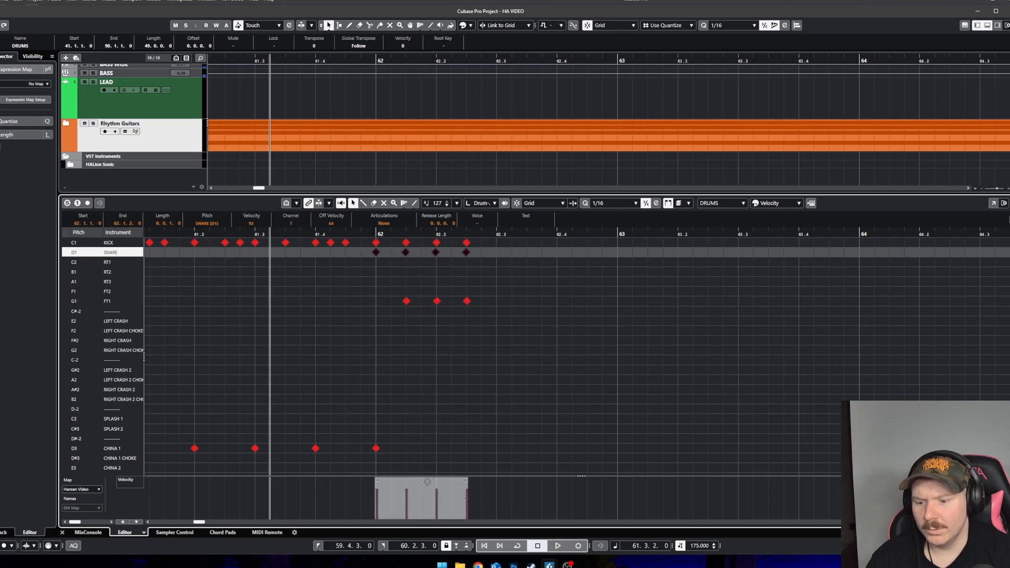
pyautogui.scroll(3, 385, 311)
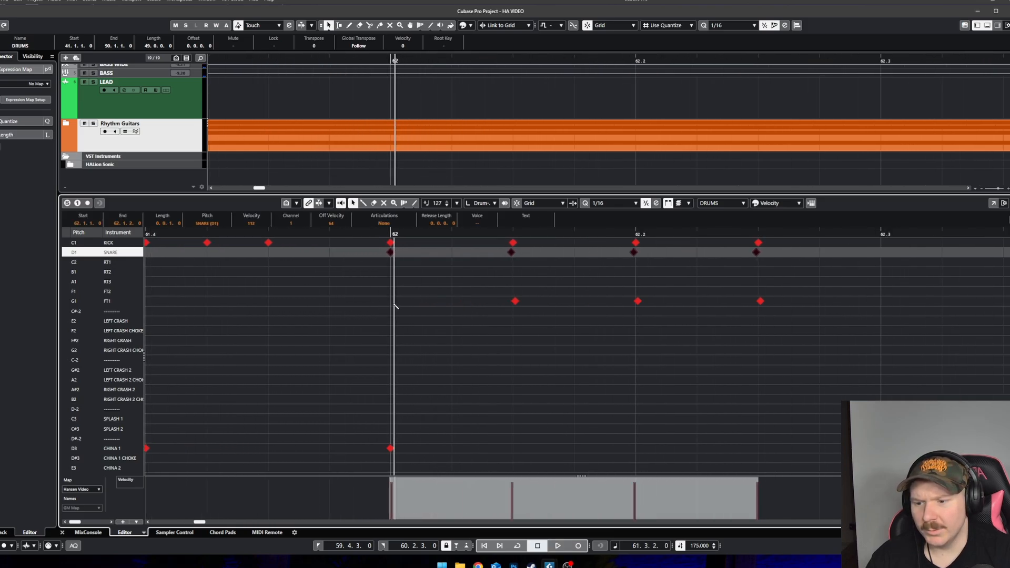
pyautogui.click(395, 302)
pyautogui.press('space')
pyautogui.scroll(-3, 465, 353)
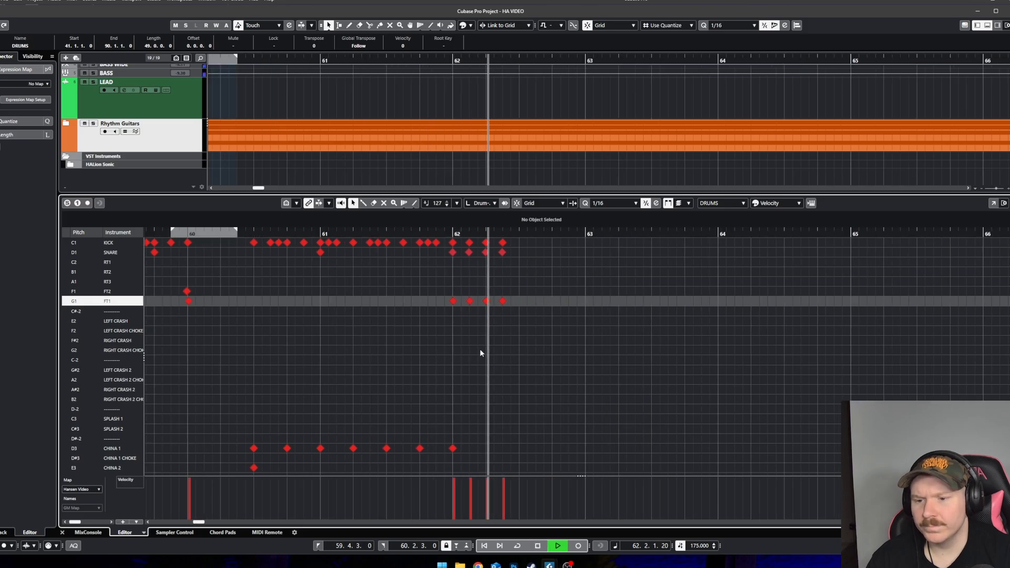
pyautogui.press('space')
# Step: Copy all drum hits from 60.3.1 through the bar 62 fill and paste them at 62.2.4.107
pyautogui.hscroll(-3, 545, 306)
pyautogui.scroll(-3, 544, 302)
pyautogui.scroll(-5, 605, 313)
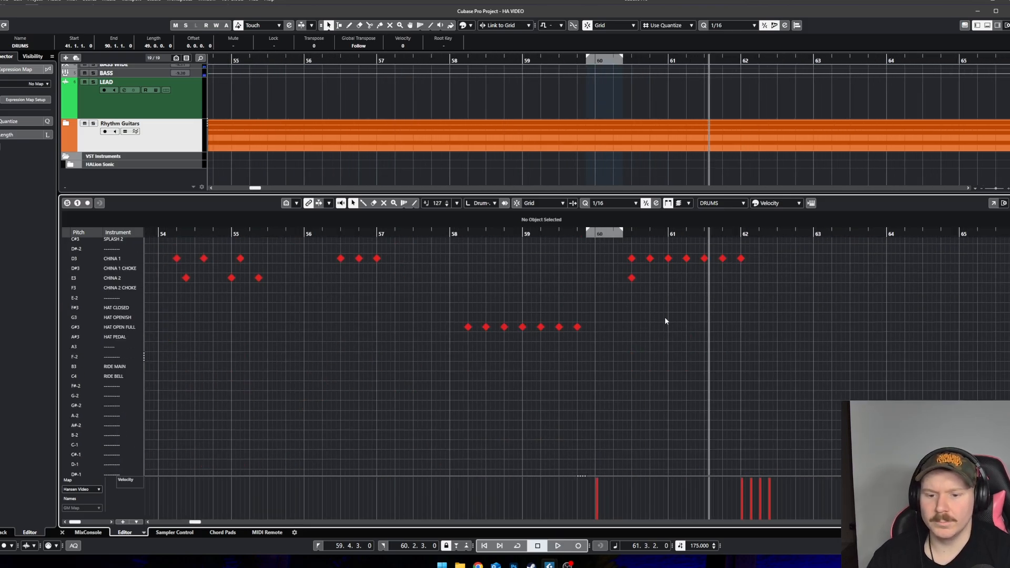
pyautogui.moveTo(829, 360); pyautogui.dragTo(632, 176)
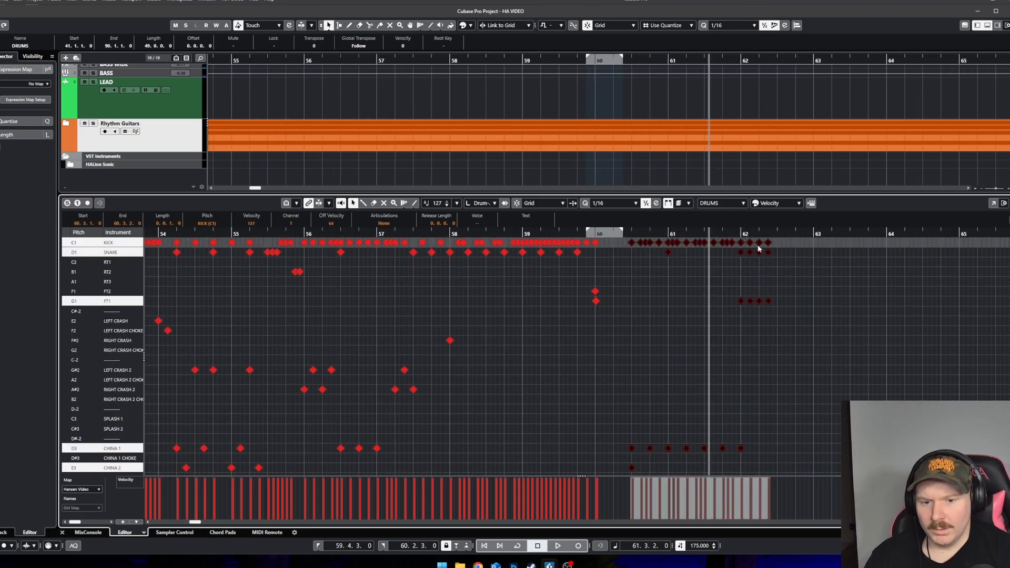
pyautogui.scroll(1, 774, 241)
pyautogui.click(777, 232)
pyautogui.hotkey('ctrl', 'v')
pyautogui.hscroll(3, 806, 303)
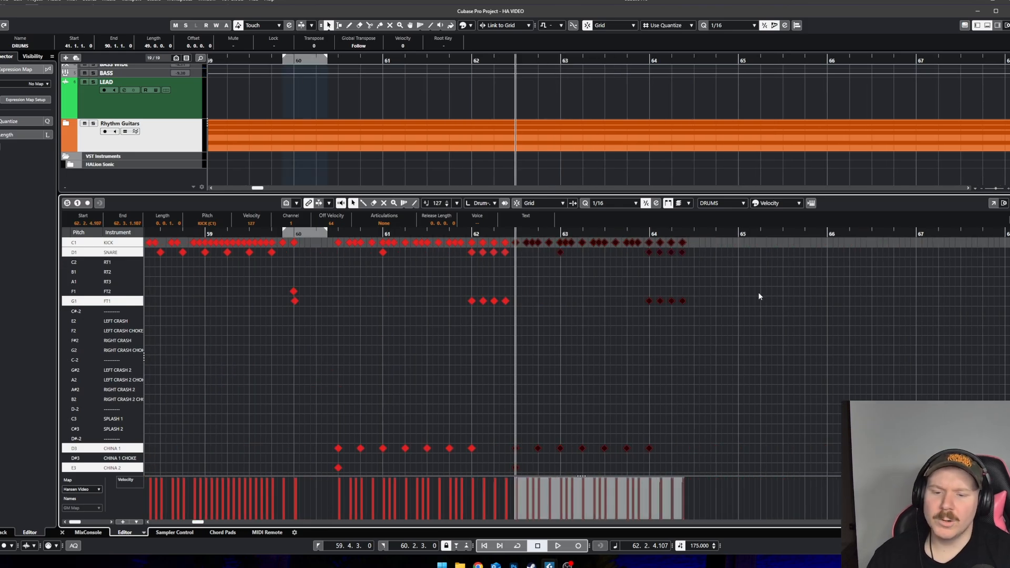
# Step: Play back from 60.1.4 to check how the original pattern leads into the pasted copy after the bar 62 fill
pyautogui.hscroll(-2, 759, 292)
pyautogui.click(488, 233)
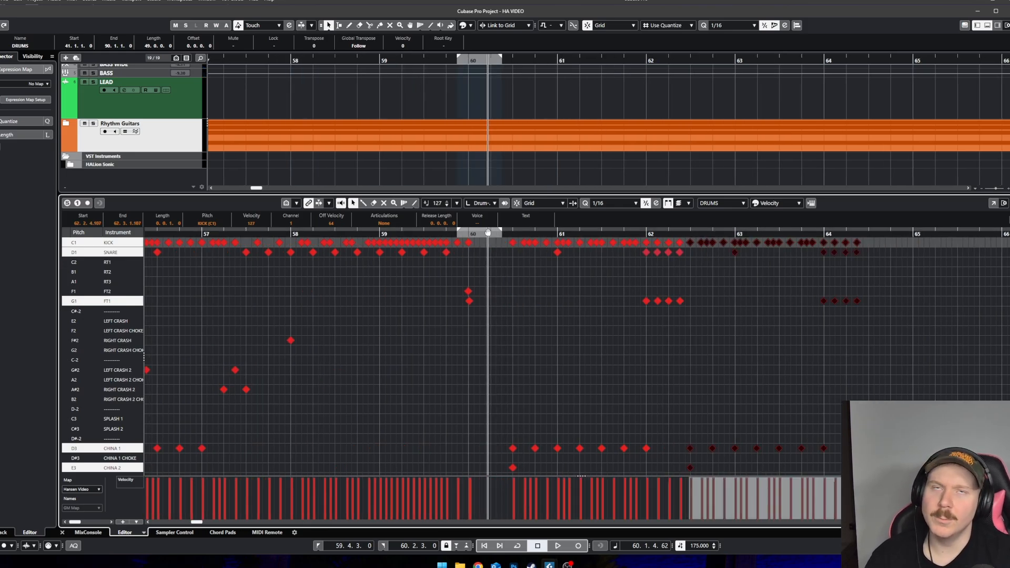
pyautogui.hscroll(2, 506, 252)
pyautogui.scroll(1, 393, 284)
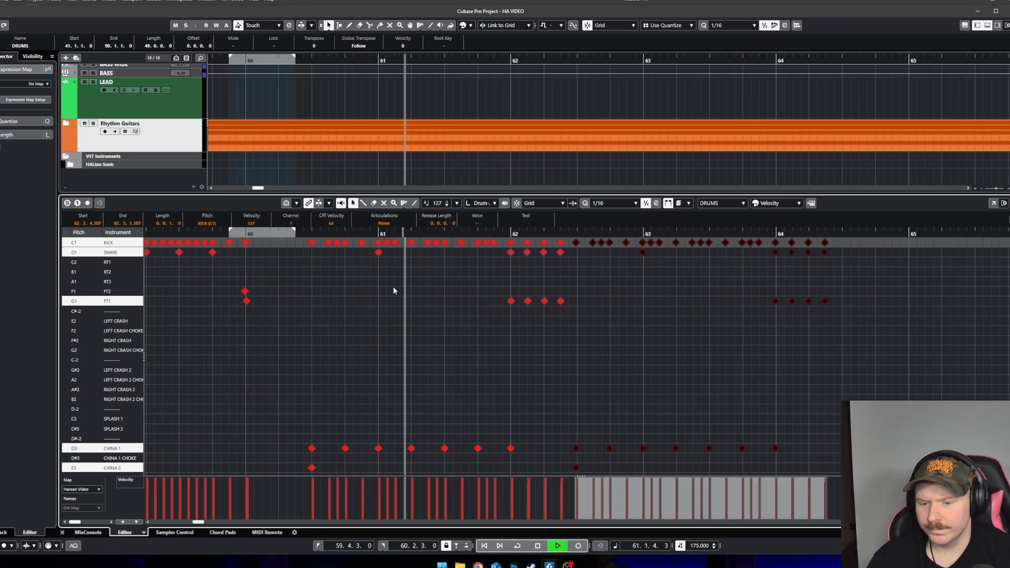
pyautogui.hscroll(-1, 394, 287)
pyautogui.scroll(-2, 473, 305)
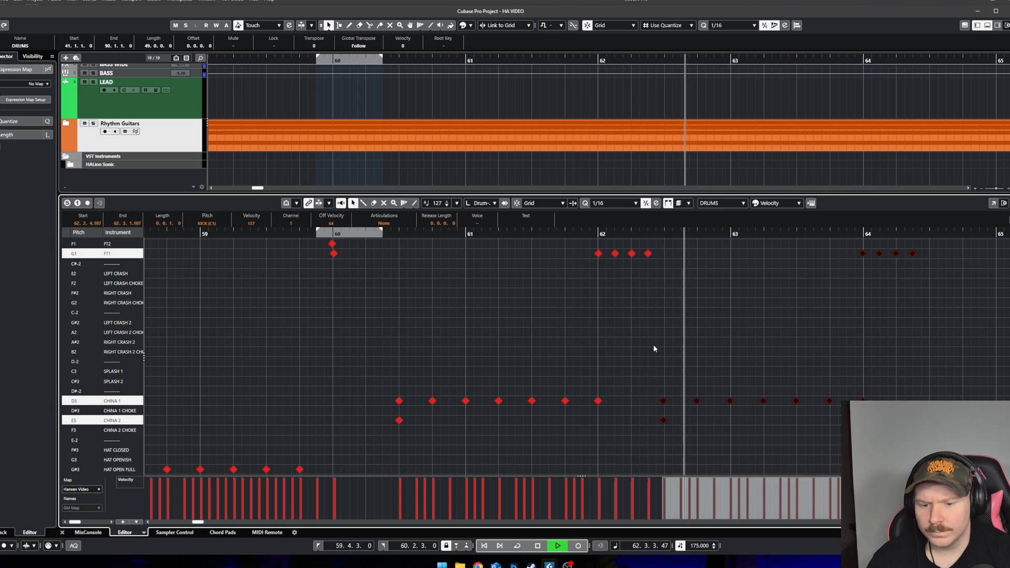
pyautogui.hscroll(2, 641, 345)
pyautogui.scroll(2, 474, 338)
pyautogui.press('space')
# Step: Add a China 1 hit at 62.2.1 with the Draw tool
pyautogui.scroll(2, 347, 400)
pyautogui.rightClick(347, 408)
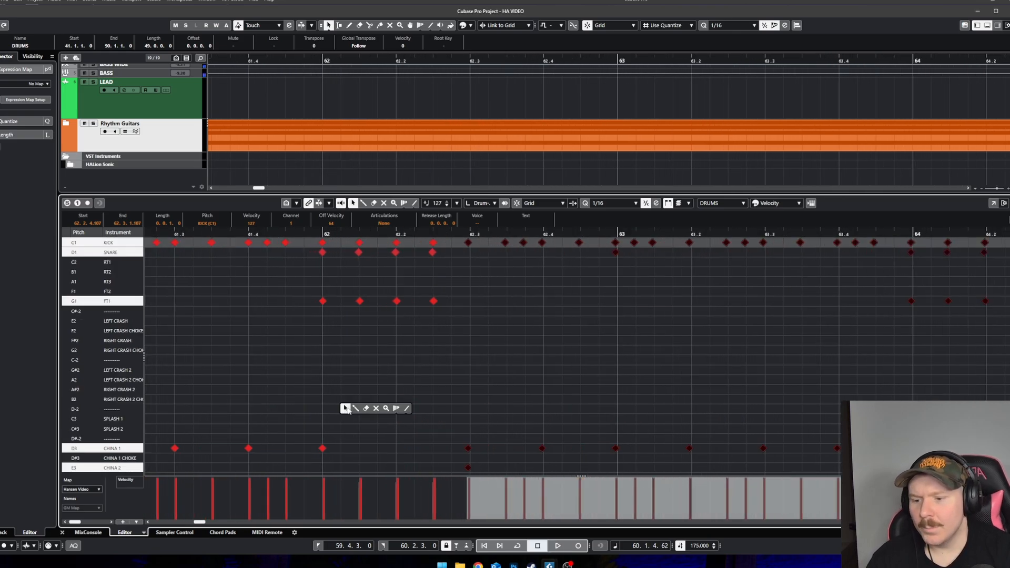
pyautogui.click(355, 408)
pyautogui.scroll(-2, 369, 414)
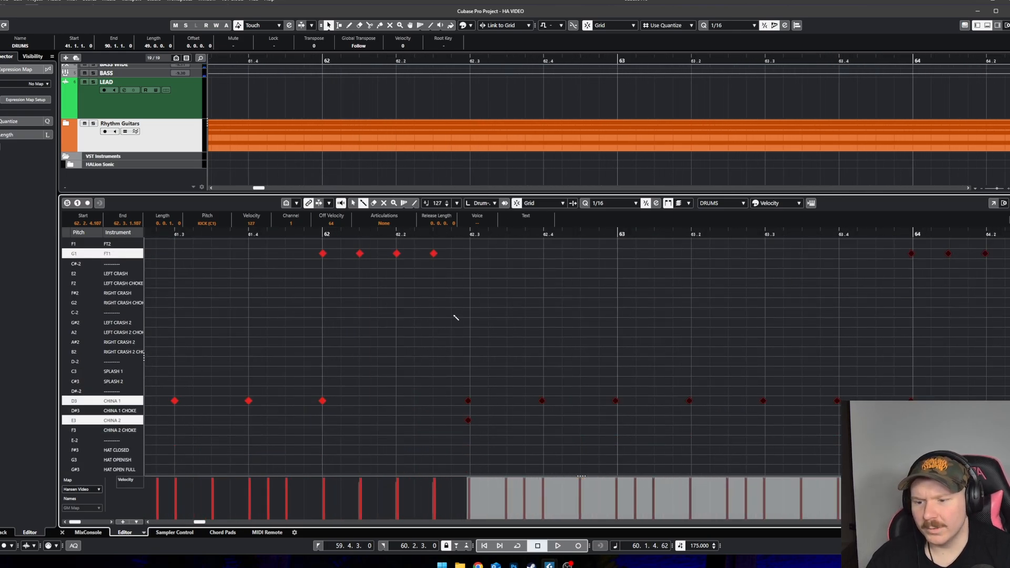
pyautogui.scroll(2, 401, 406)
pyautogui.click(445, 356)
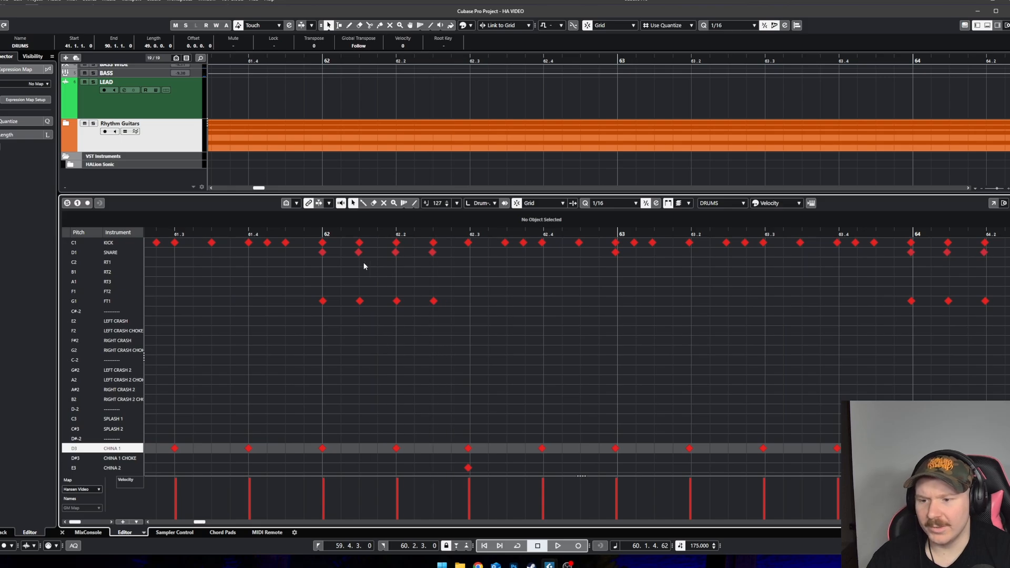
# Step: Delete the four FT1 hits in bar 62 and play back through bar 63
pyautogui.moveTo(401, 316); pyautogui.dragTo(393, 298)
pyautogui.press('Delete')
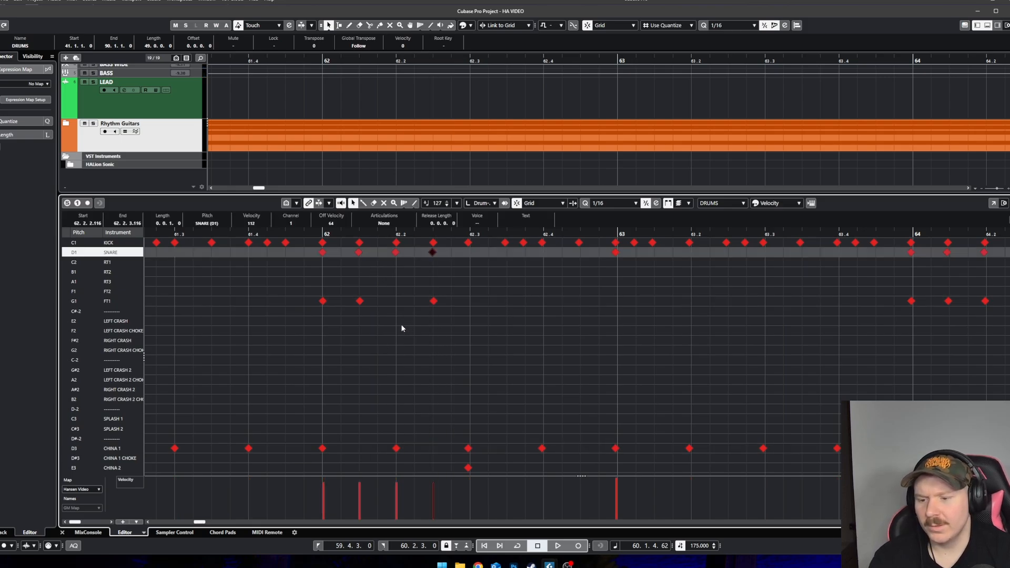
pyautogui.moveTo(487, 313); pyautogui.dragTo(311, 289)
pyautogui.press('Delete')
pyautogui.press('space')
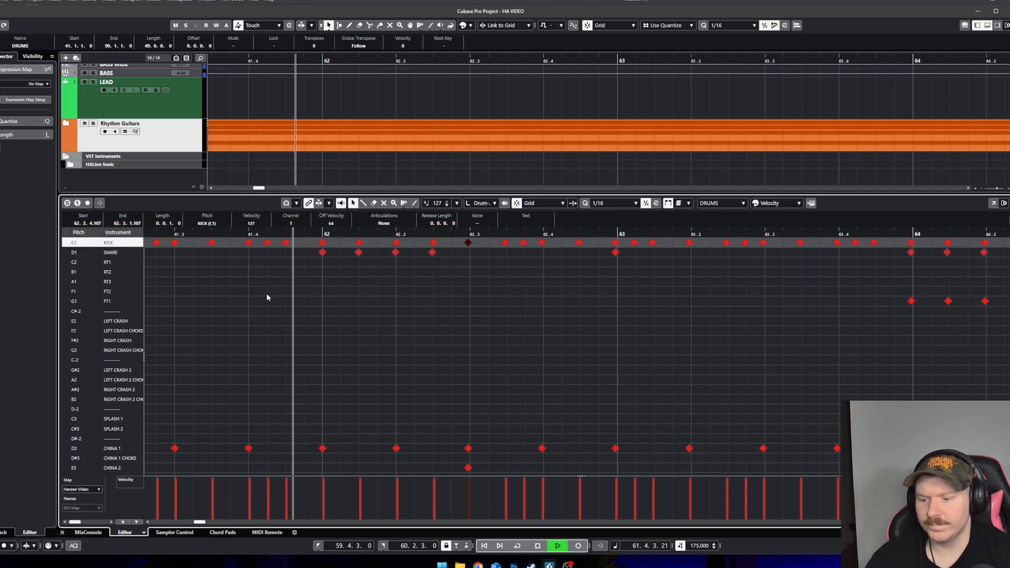
pyautogui.scroll(-3, 436, 369)
pyautogui.hscroll(4, 492, 370)
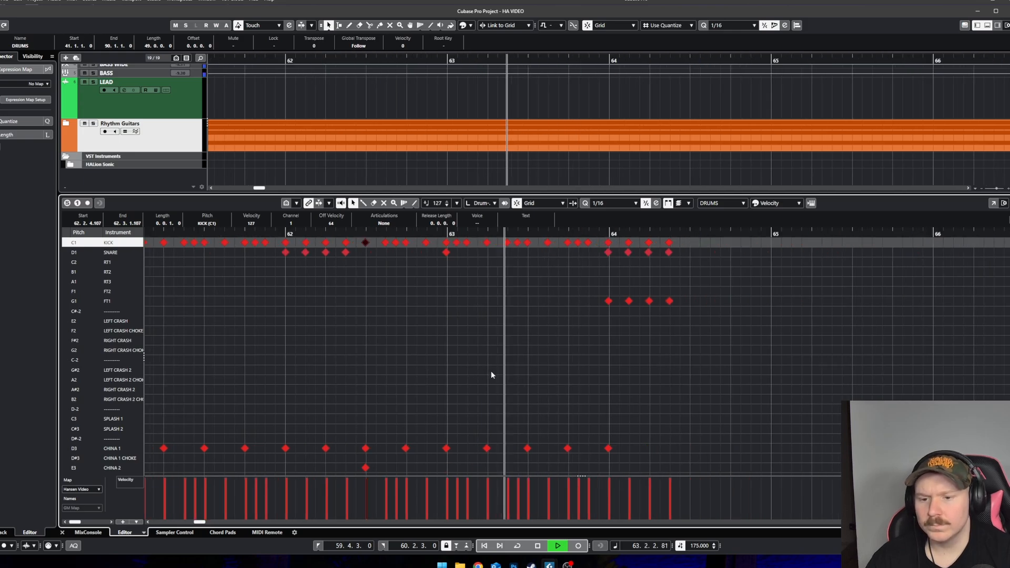
# Step: Stop playback and delete the kick, snare and FT1 hits of the copied fill in bar 64
pyautogui.moveTo(624, 344); pyautogui.dragTo(518, 238)
pyautogui.press('space')
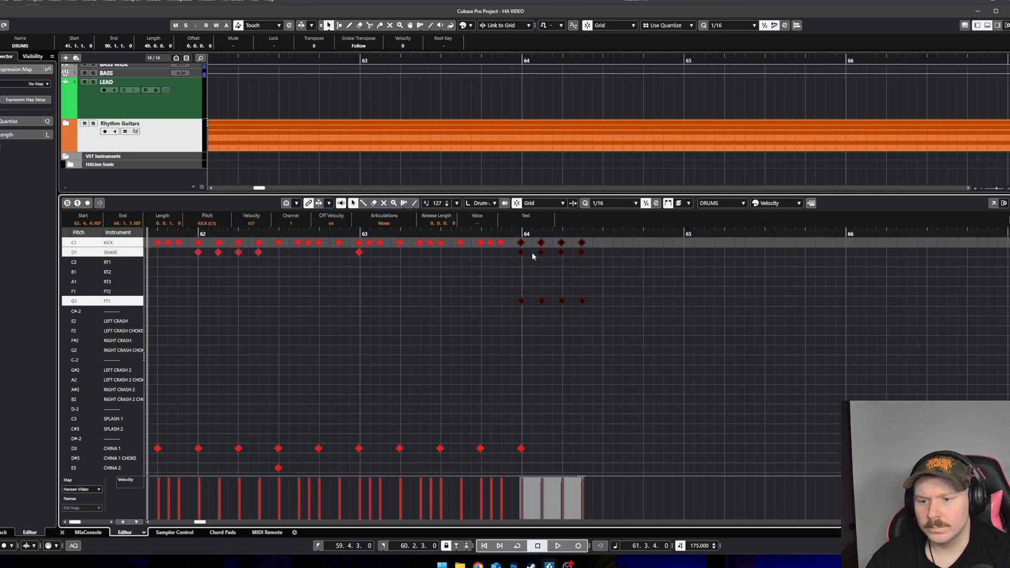
pyautogui.moveTo(631, 268); pyautogui.dragTo(500, 248)
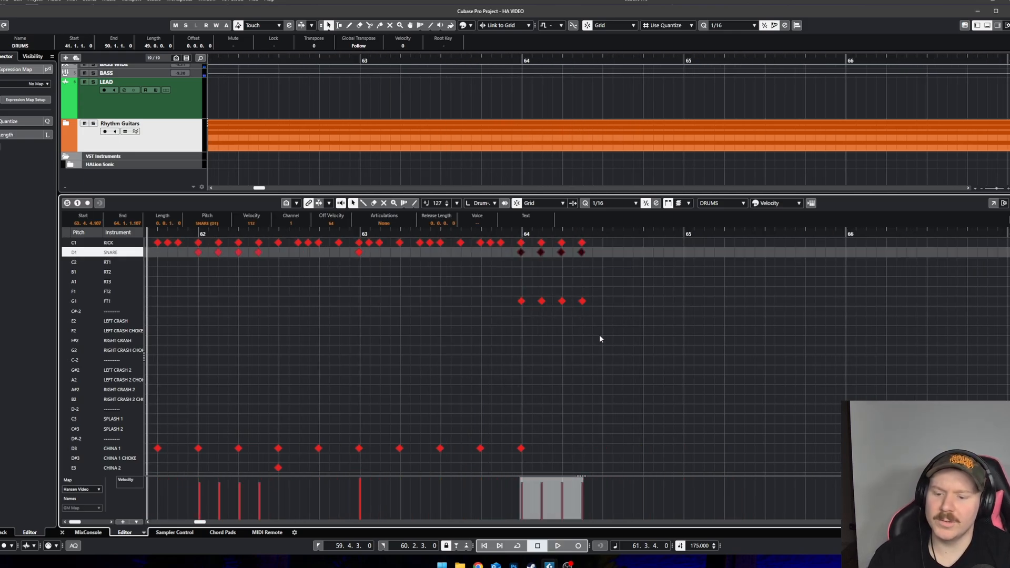
pyautogui.moveTo(620, 310); pyautogui.dragTo(516, 242)
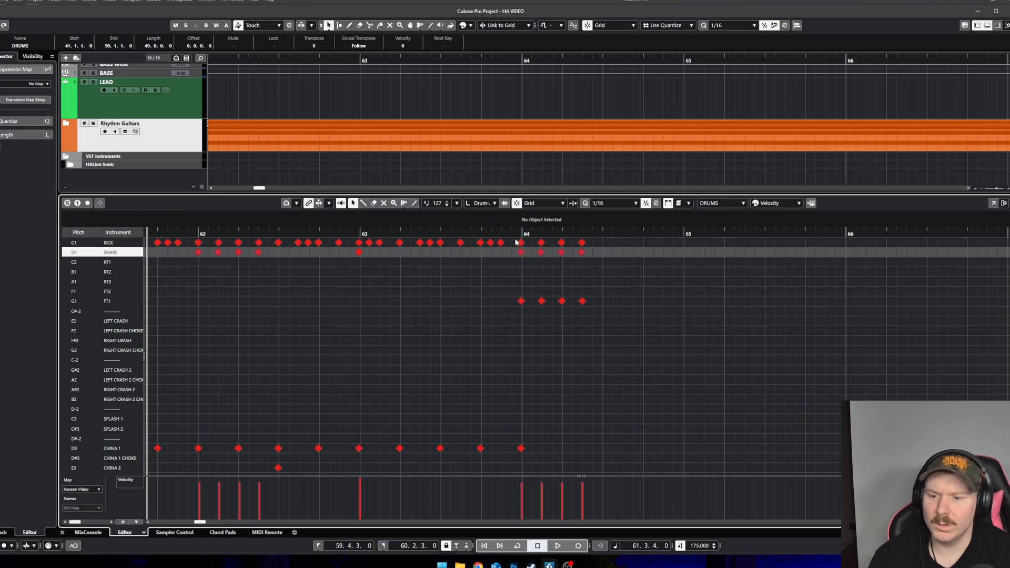
pyautogui.press('Delete')
# Step: Draw a descending sixteenth-note fill from 64.1.1 with two hits each on RT3, FT2, FT1 and the C#-2 lane
pyautogui.scroll(1, 518, 274)
pyautogui.rightClick(518, 273)
pyautogui.click(528, 272)
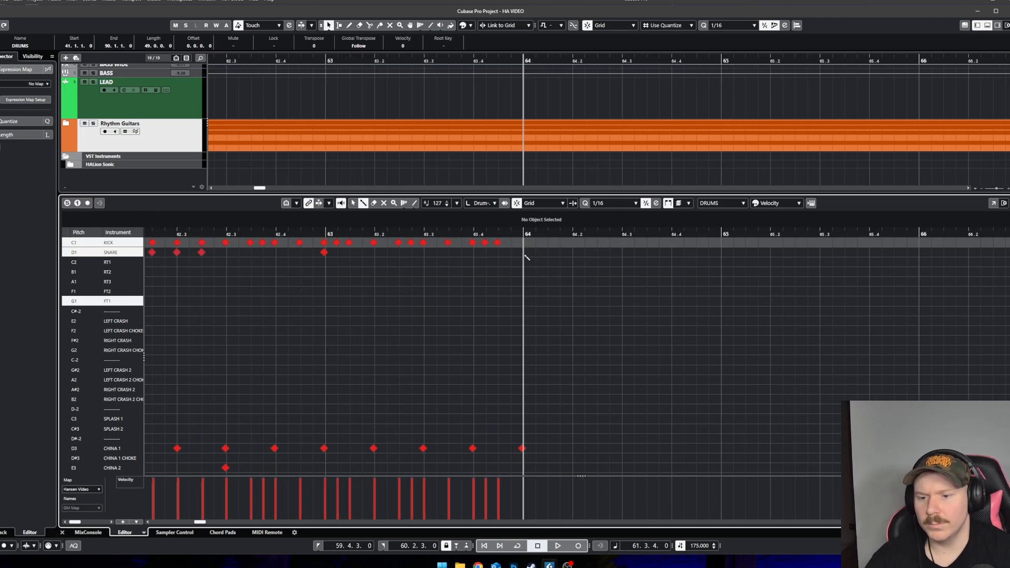
pyautogui.click(525, 252)
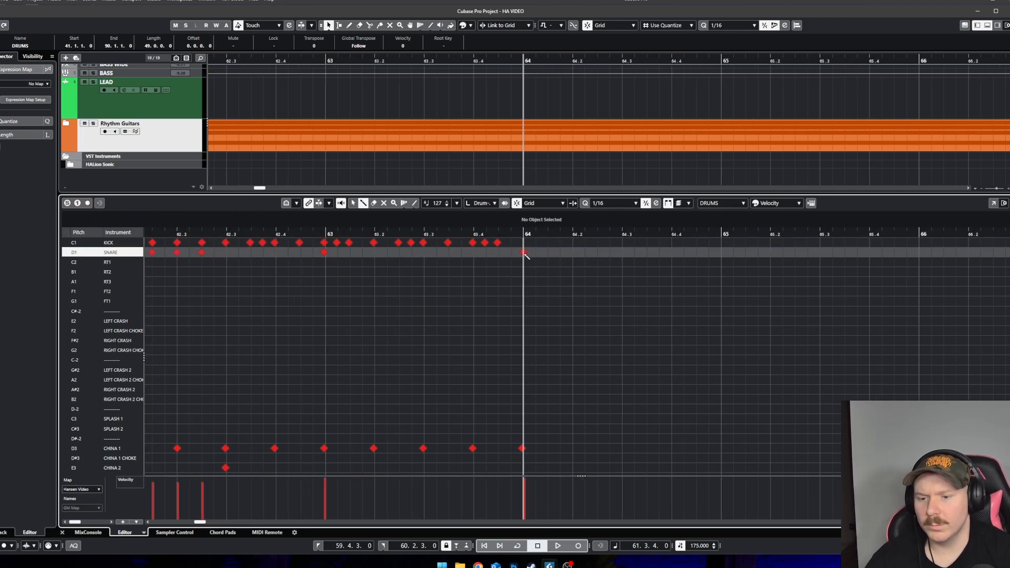
pyautogui.click(523, 282)
pyautogui.click(536, 281)
pyautogui.click(548, 291)
pyautogui.click(561, 291)
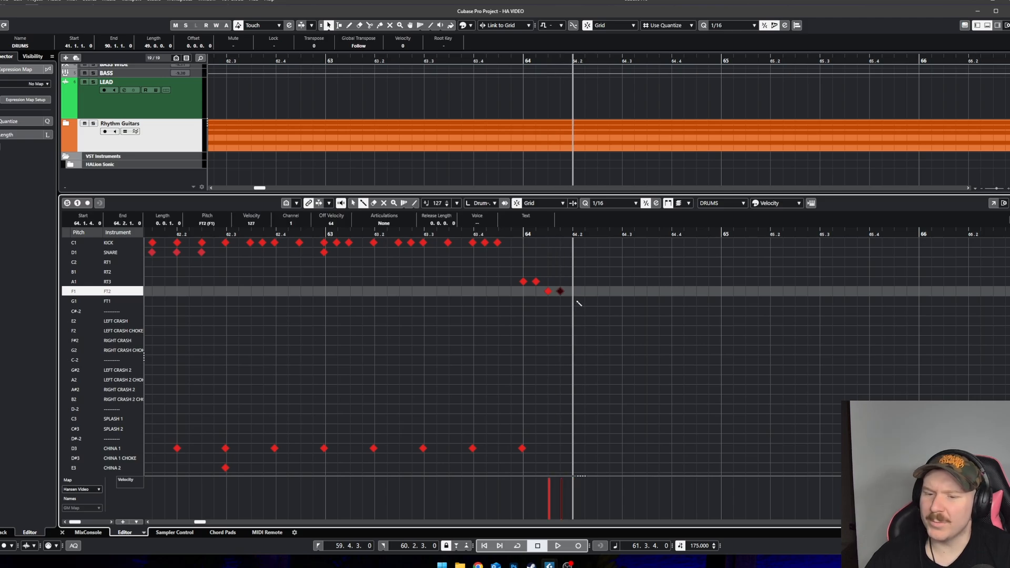
pyautogui.click(573, 301)
pyautogui.click(585, 301)
pyautogui.click(598, 311)
pyautogui.click(609, 311)
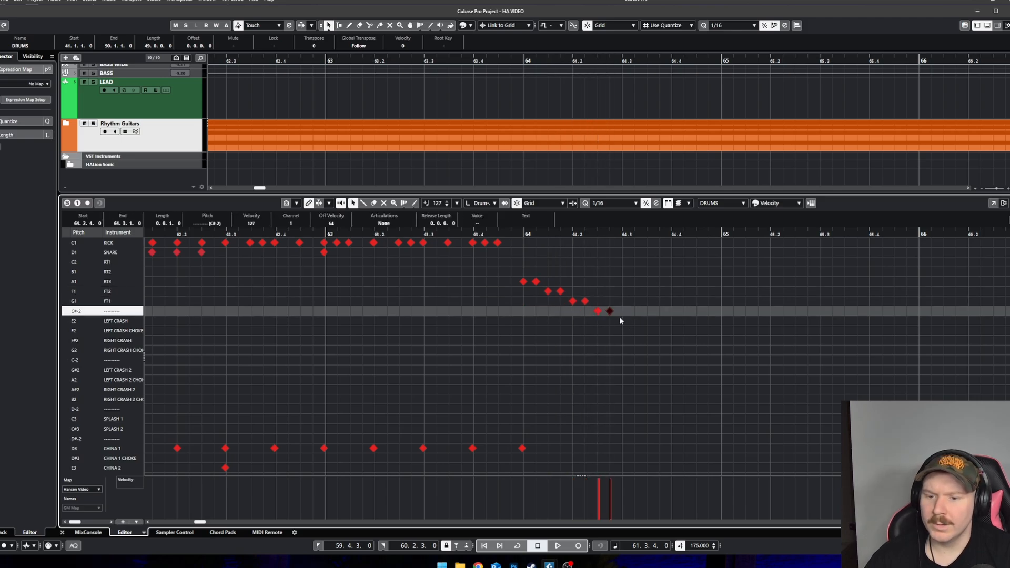
# Step: Move the bar 64 fill pairs up two lanes to RT1, RT2, RT3 and FT2, and play the fill back
pyautogui.moveTo(573, 301); pyautogui.dragTo(596, 295)
pyautogui.click(524, 282)
pyautogui.click(597, 312)
pyautogui.press('space')
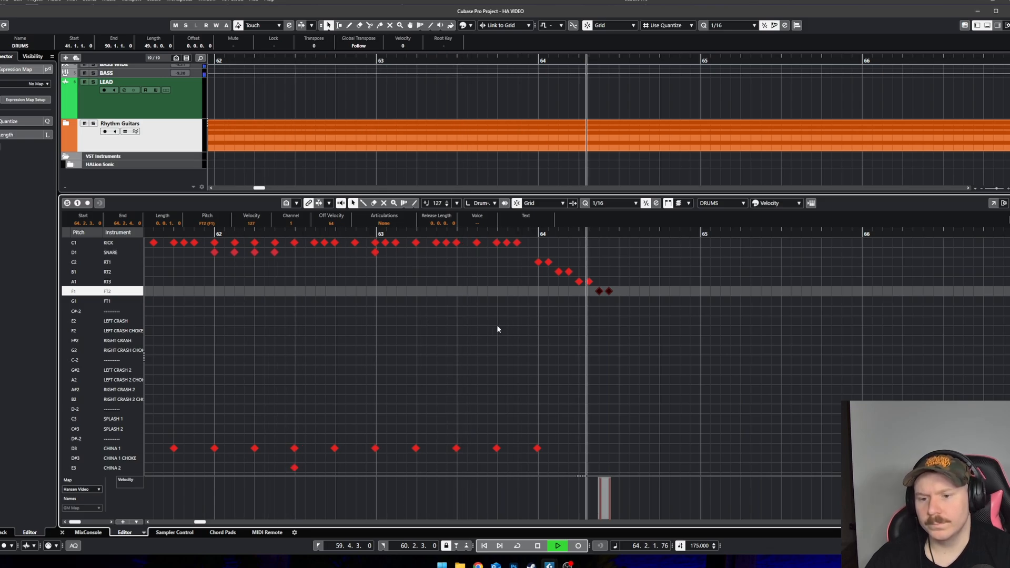
pyautogui.press('space')
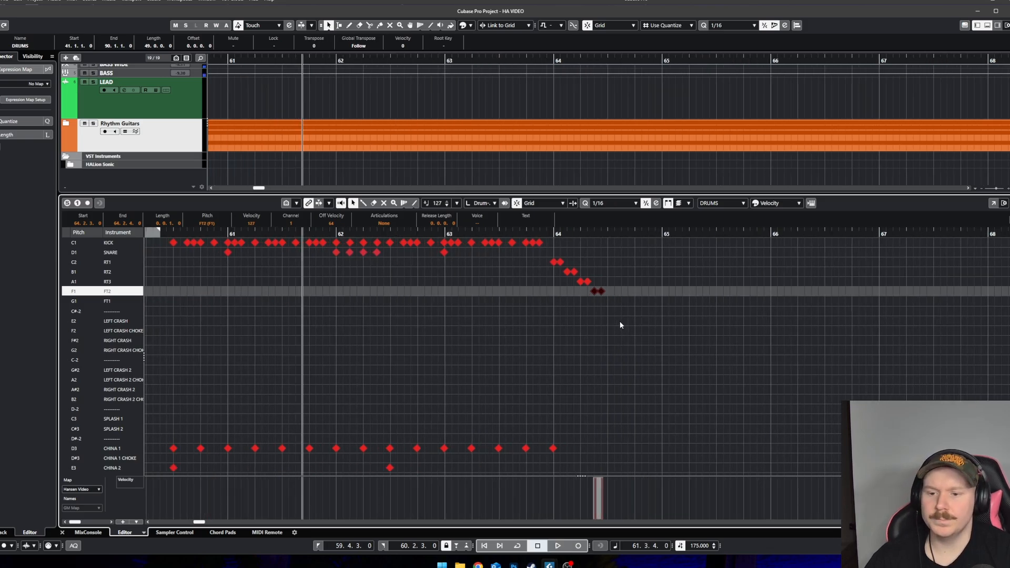
pyautogui.press('g')
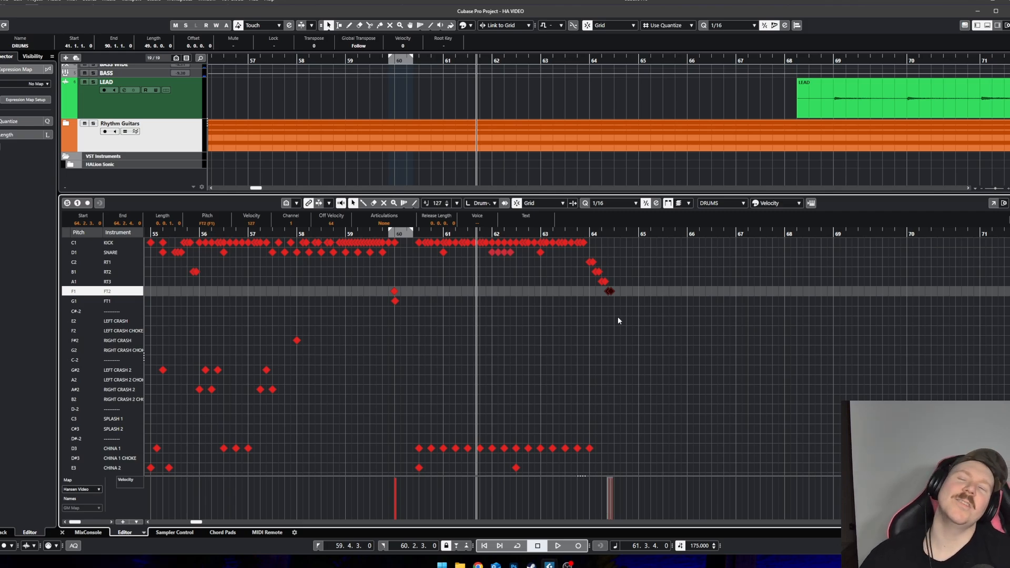
pyautogui.press('h')
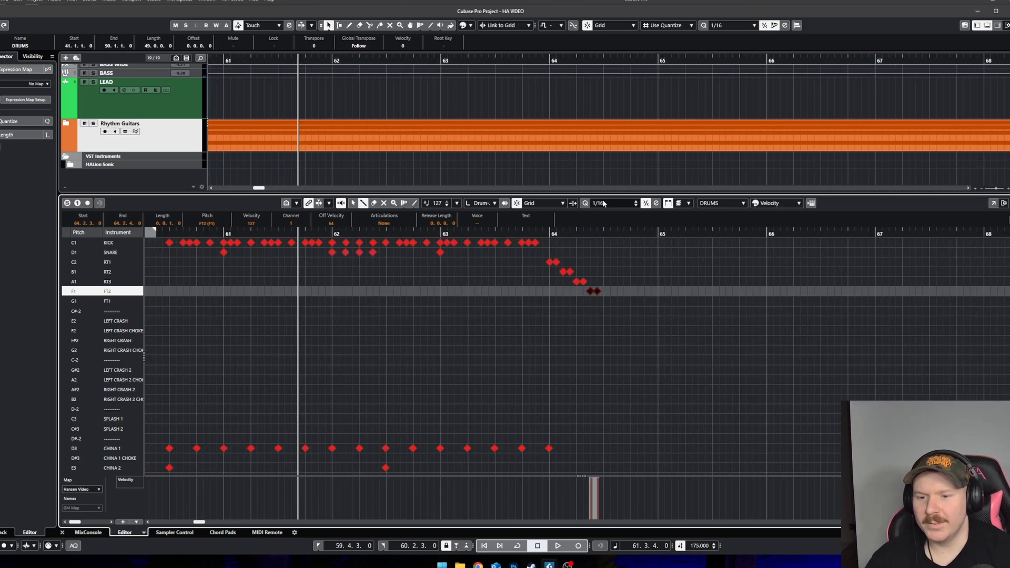
# Step: Set the grid quantize to 1/8 Triplet and draw a run of RIDE MAIN hits from 64.3.1 to 65.3
pyautogui.click(603, 204)
pyautogui.click(620, 313)
pyautogui.press('h')
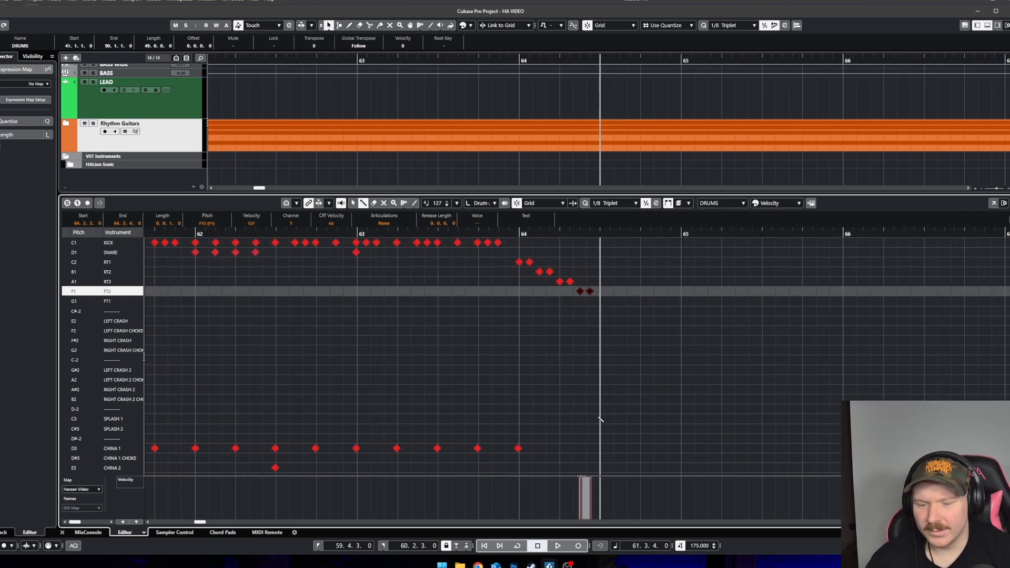
pyautogui.scroll(-4, 597, 421)
pyautogui.scroll(-3, 605, 429)
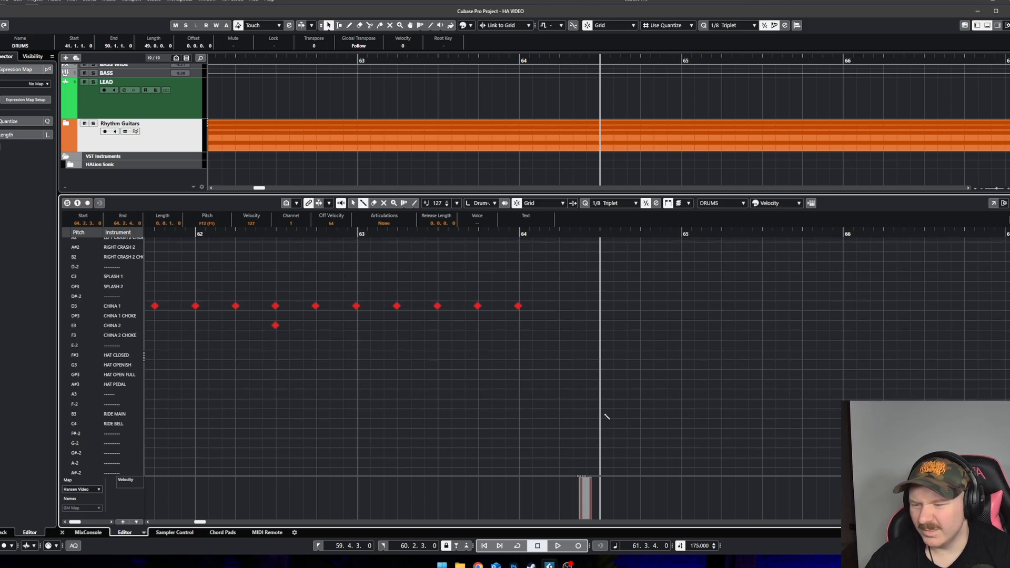
pyautogui.moveTo(601, 414); pyautogui.dragTo(776, 414)
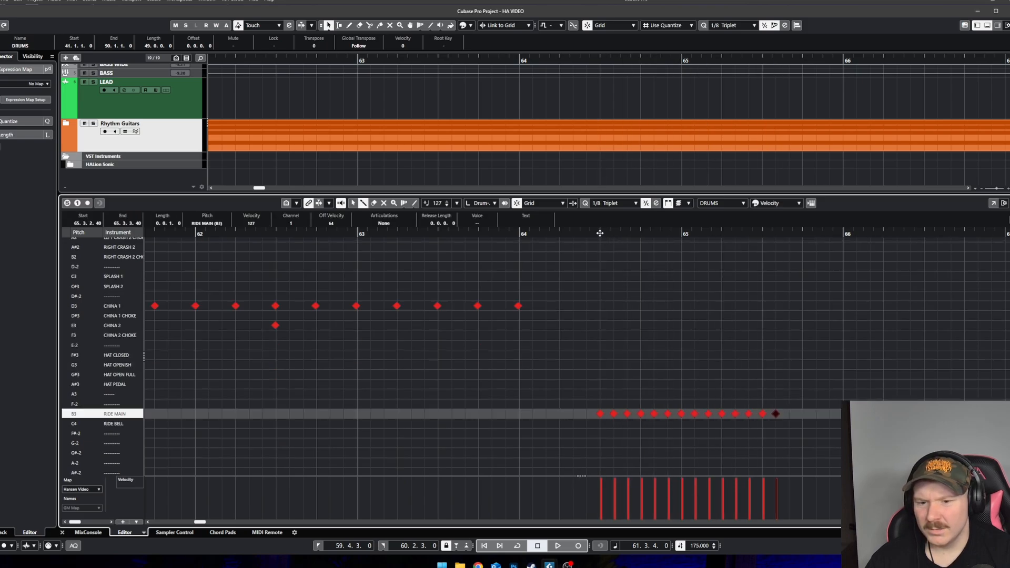
# Step: Undo the eighth-triplet RIDE MAIN run and set the grid quantize to 1/4 Triplet, with the cursor at 64.3.1
pyautogui.click(600, 233)
pyautogui.hotkey('ctrl', 'z')
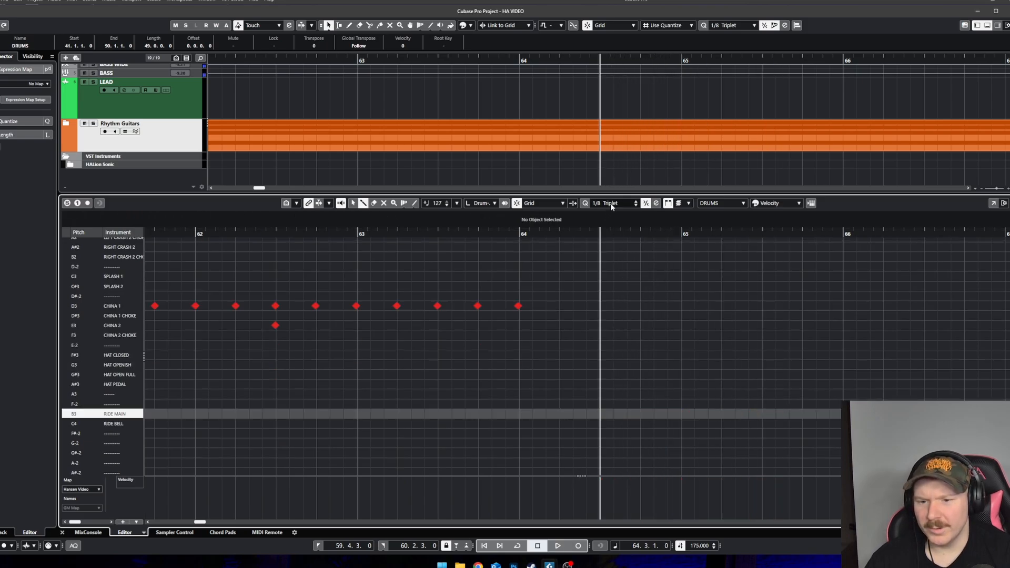
pyautogui.click(612, 204)
pyautogui.click(615, 304)
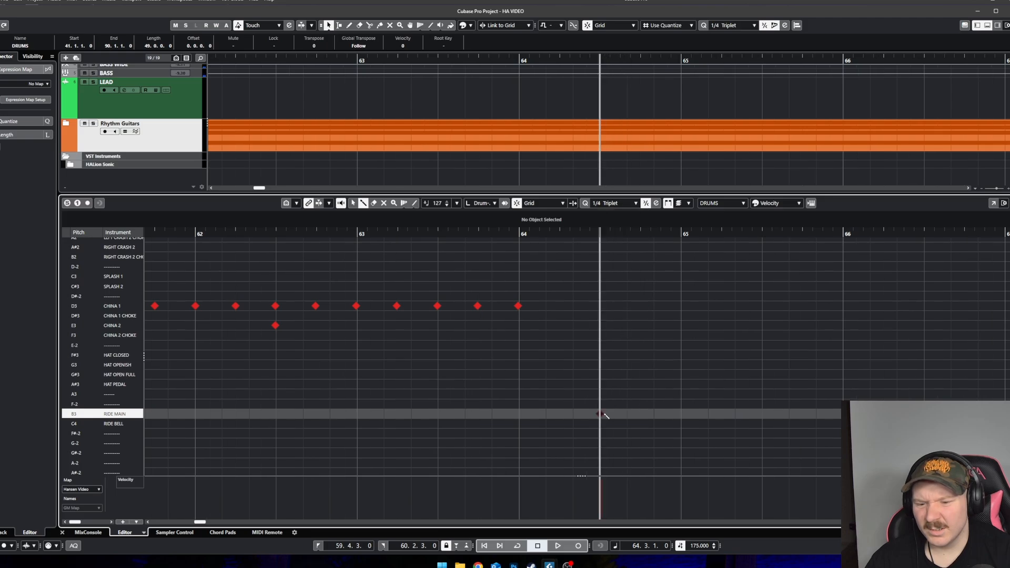
# Step: Draw quarter-triplet RIDE MAIN hits from 64.3.1 to 66.1.1 and play the passage back
pyautogui.moveTo(600, 414); pyautogui.dragTo(841, 414)
pyautogui.press('space')
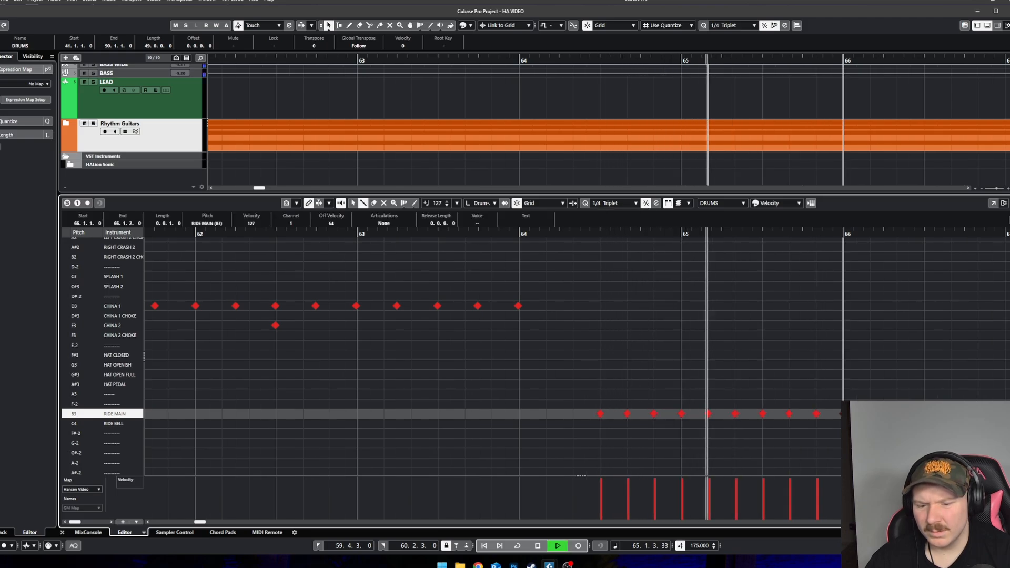
pyautogui.press('space')
pyautogui.moveTo(516, 231); pyautogui.dragTo(223, 232)
pyautogui.press('space')
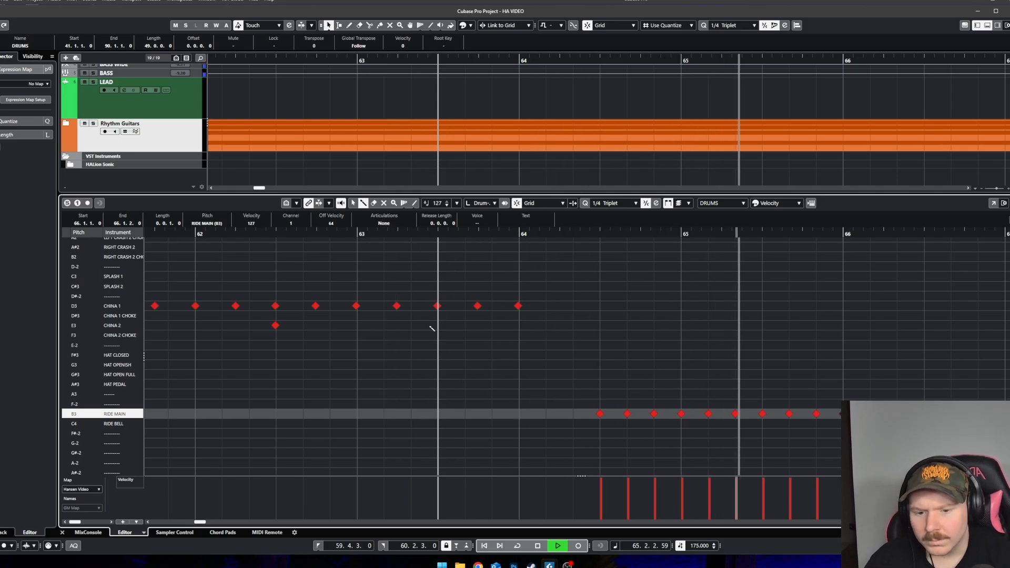
pyautogui.press('space')
# Step: Cut the RIDE MAIN hits and delete the CHINA 1 and CHINA 2 hits from bar 62 up to 64.1.1
pyautogui.scroll(-3, 536, 369)
pyautogui.moveTo(771, 439); pyautogui.dragTo(561, 407)
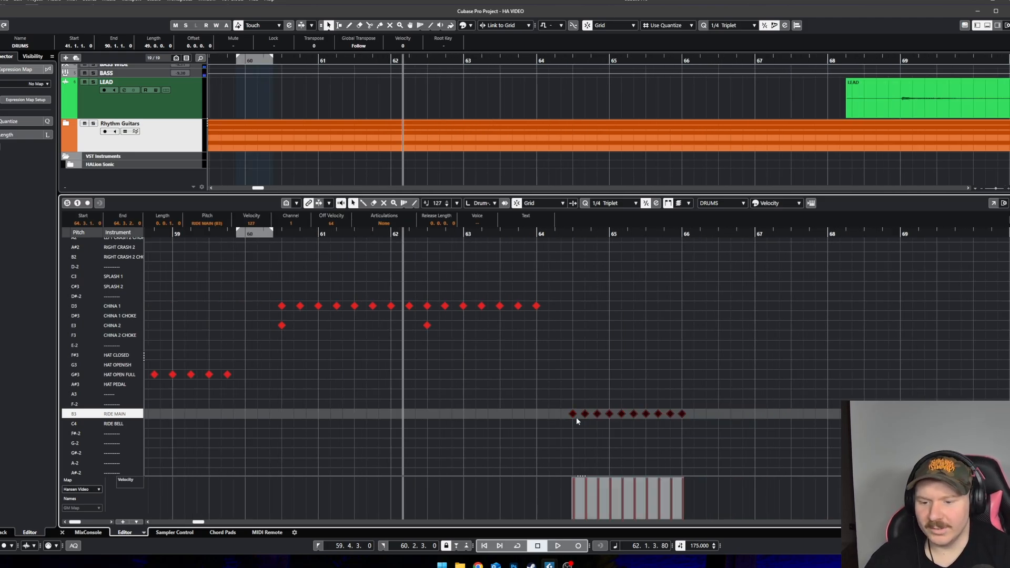
pyautogui.hscroll(-3, 579, 418)
pyautogui.press('Delete')
pyautogui.scroll(3, 441, 358)
pyautogui.moveTo(750, 332); pyautogui.dragTo(314, 294)
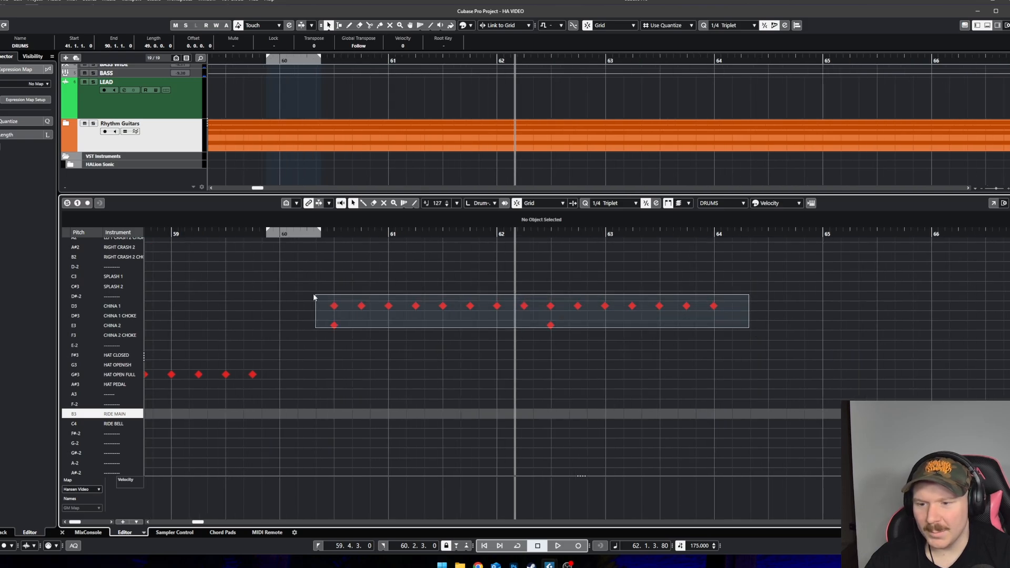
pyautogui.moveTo(839, 350); pyautogui.dragTo(498, 289)
pyautogui.press('Delete')
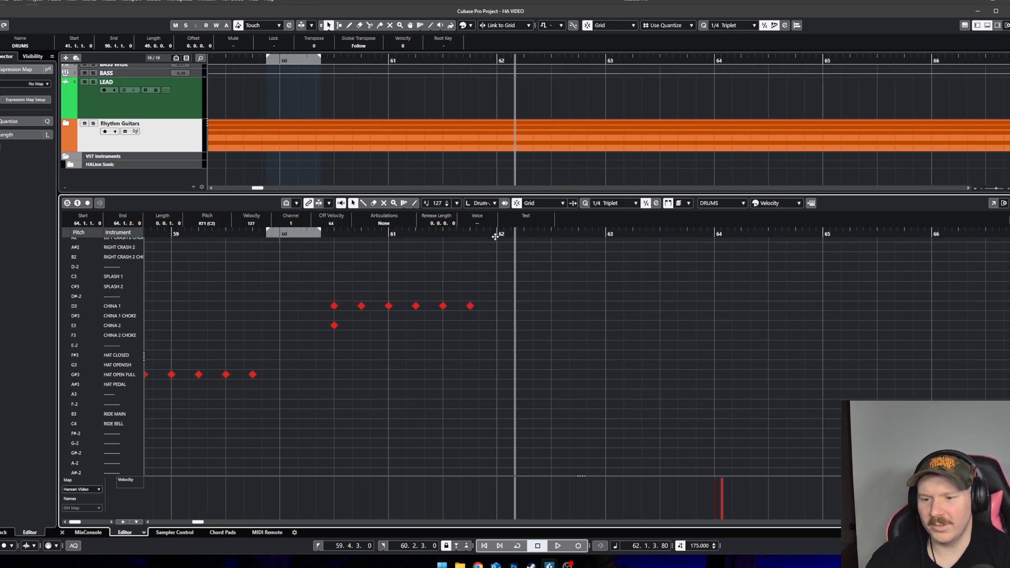
# Step: Try the cut RIDE MAIN hits pasted at 62.1.1 against the guitars and remove them
pyautogui.click(493, 234)
pyautogui.hotkey('ctrl', 'v')
pyautogui.press('space')
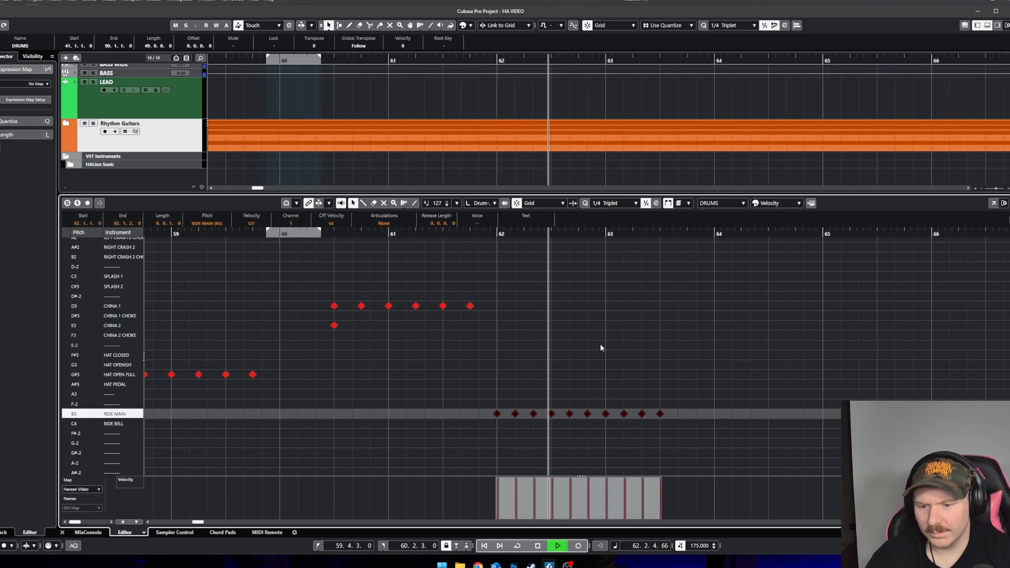
pyautogui.press('space')
pyautogui.press('Delete')
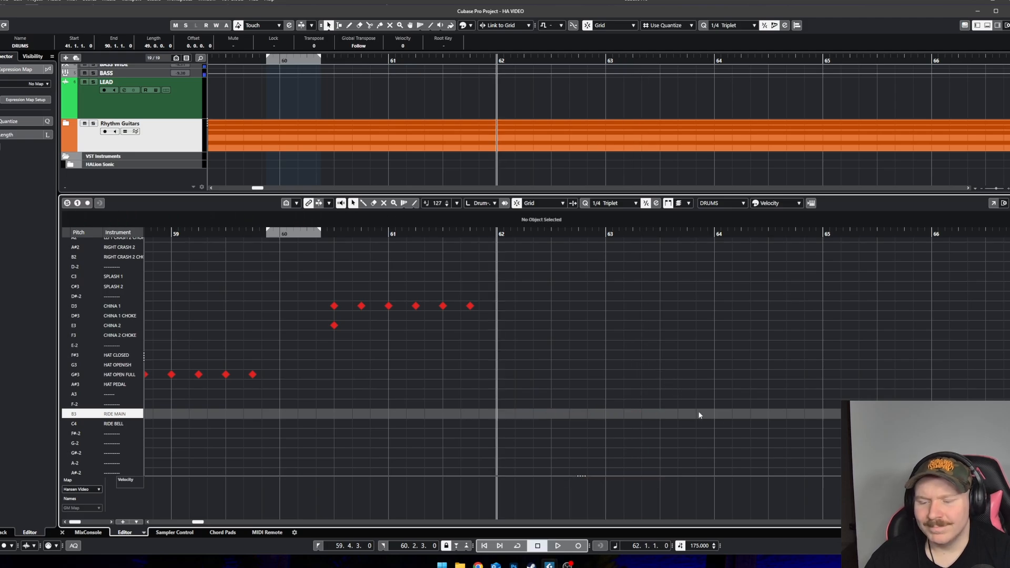
# Step: Restore the deleted CHINA 1 and CHINA 2 hits from bar 62 to 64.1.1 and play back through bar 65
pyautogui.press('space')
pyautogui.scroll(3, 663, 408)
pyautogui.hscroll(2, 661, 403)
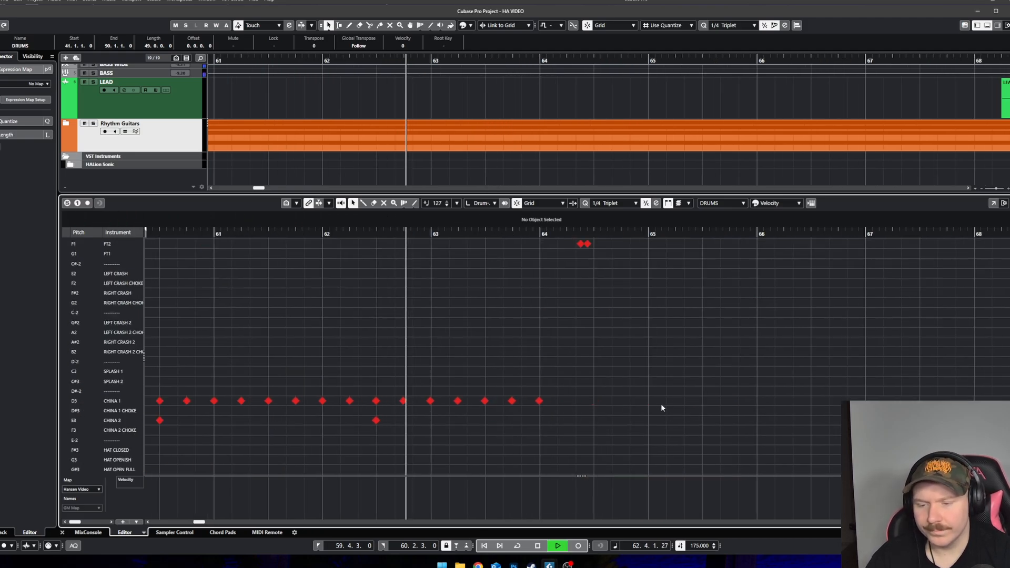
pyautogui.scroll(1, 621, 404)
pyautogui.hscroll(1, 623, 400)
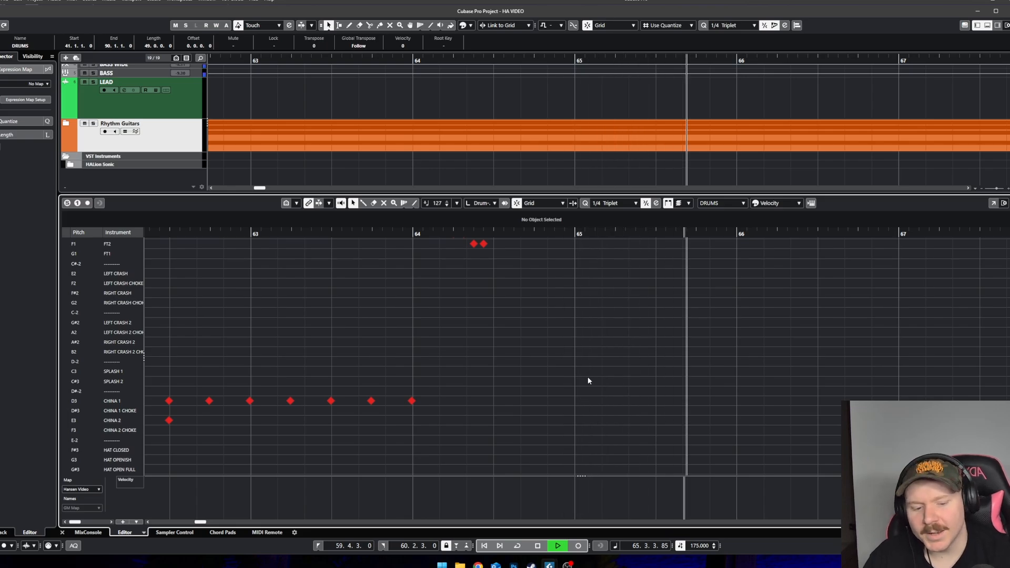
pyautogui.click(415, 231)
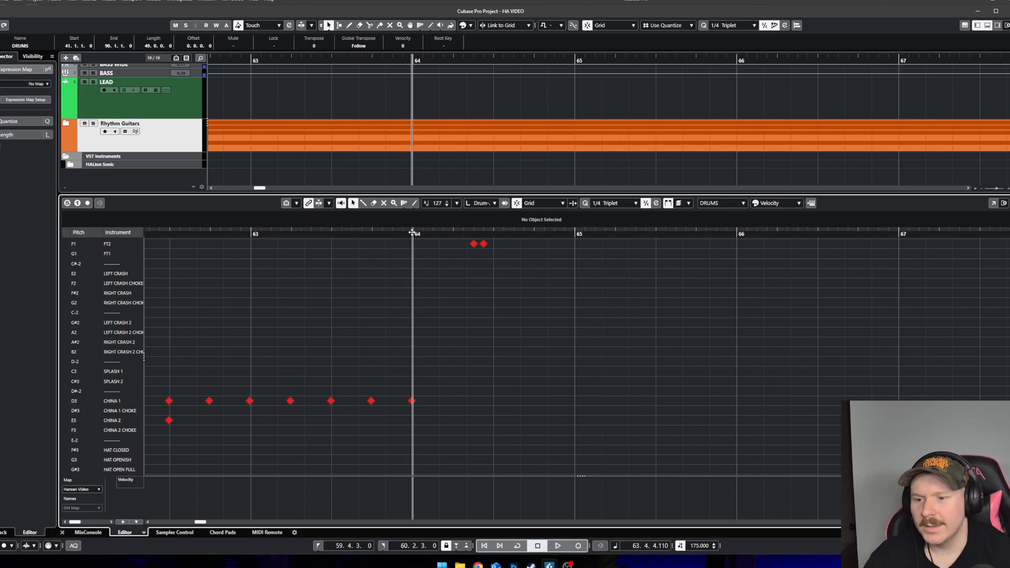
# Step: Try a CHINA 1 hit at 64.3.1 and remove it
pyautogui.click(617, 205)
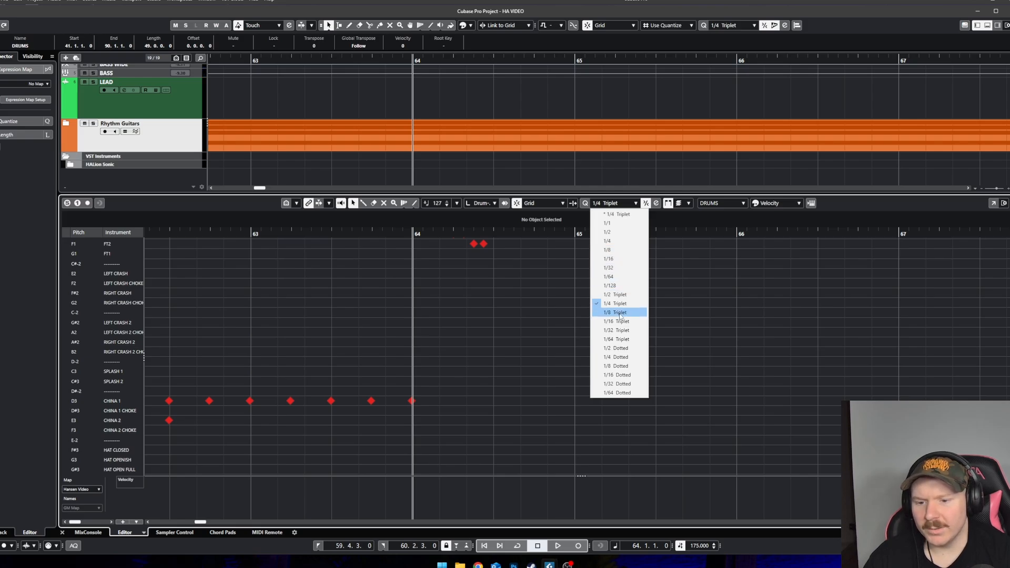
pyautogui.click(509, 436)
pyautogui.click(476, 416)
pyautogui.click(494, 401)
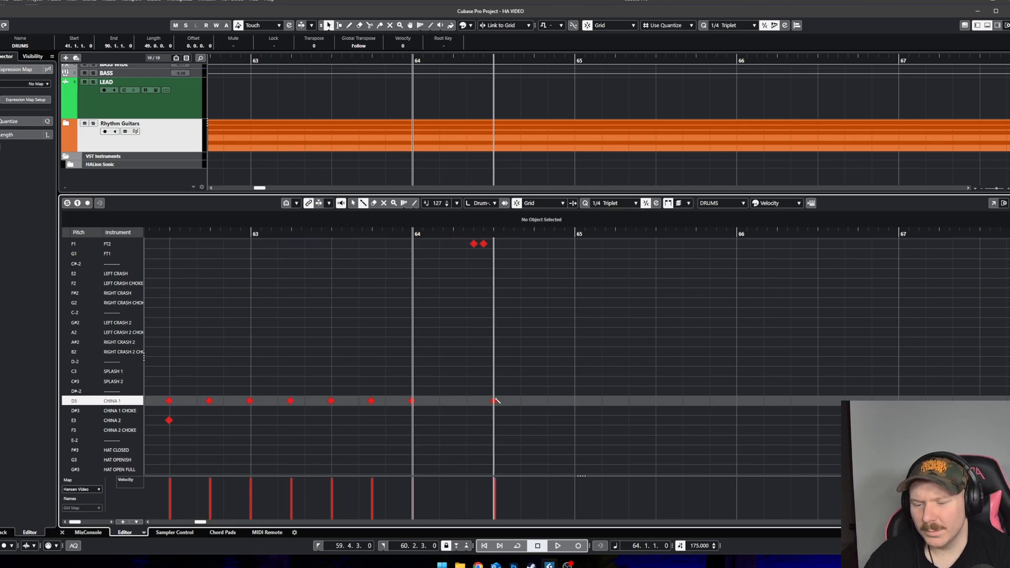
pyautogui.click(494, 401)
# Step: Draw quarter-triplet KICK hits from 64.3.1 to 66.3.1 and play them back
pyautogui.scroll(3, 490, 379)
pyautogui.rightClick(528, 244)
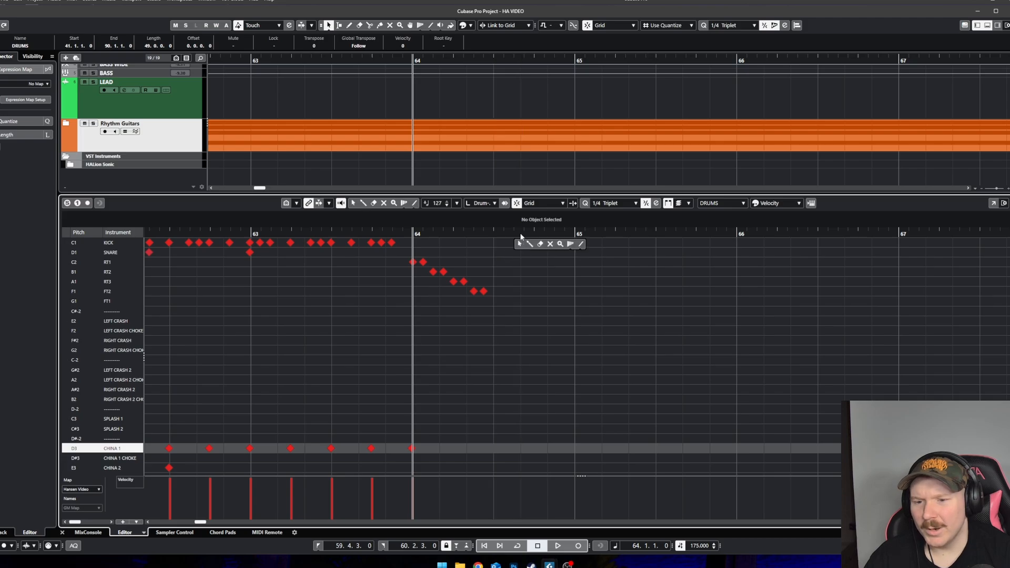
pyautogui.click(603, 204)
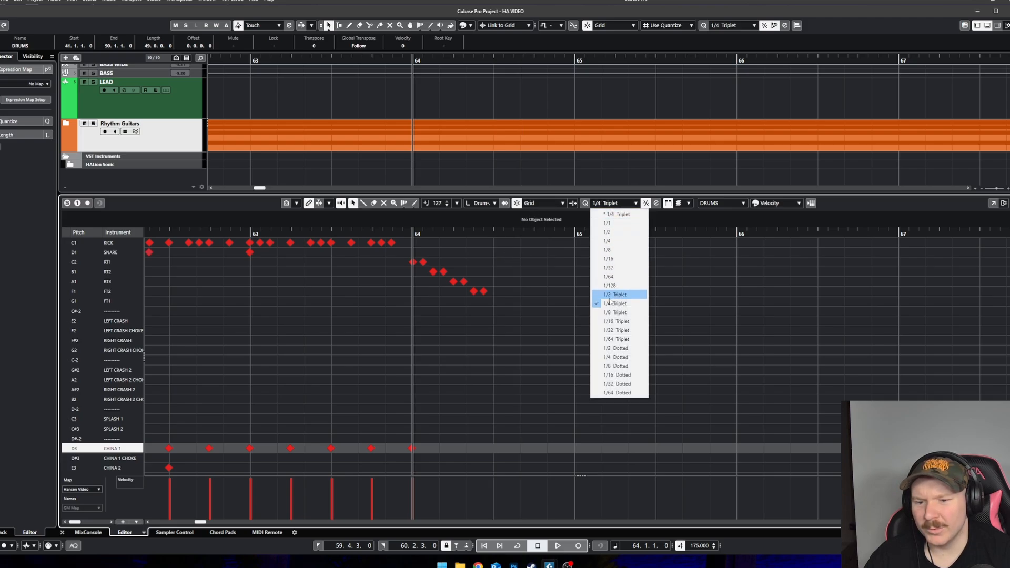
pyautogui.click(610, 303)
pyautogui.rightClick(510, 273)
pyautogui.moveTo(504, 246); pyautogui.dragTo(818, 242)
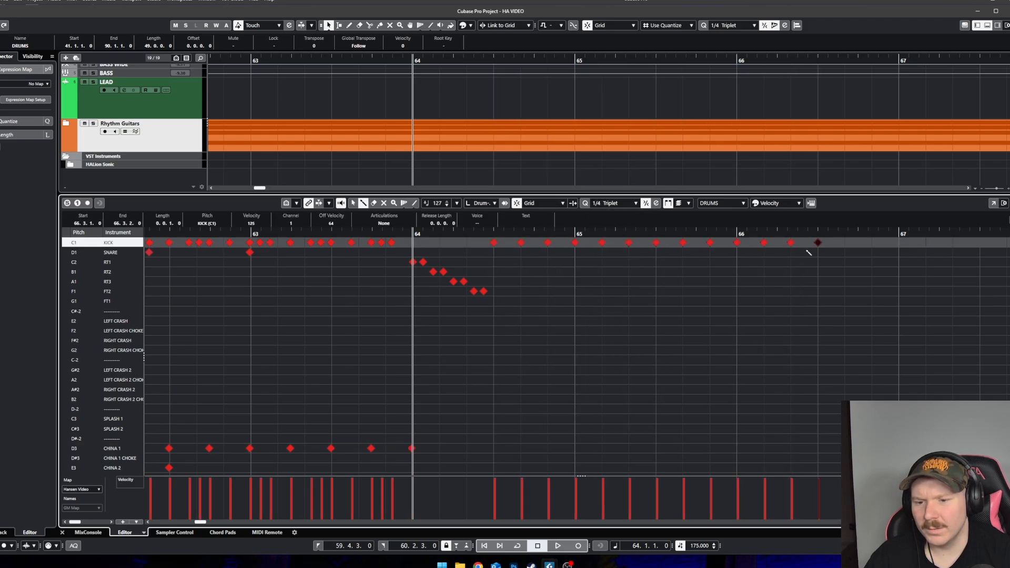
pyautogui.press('space')
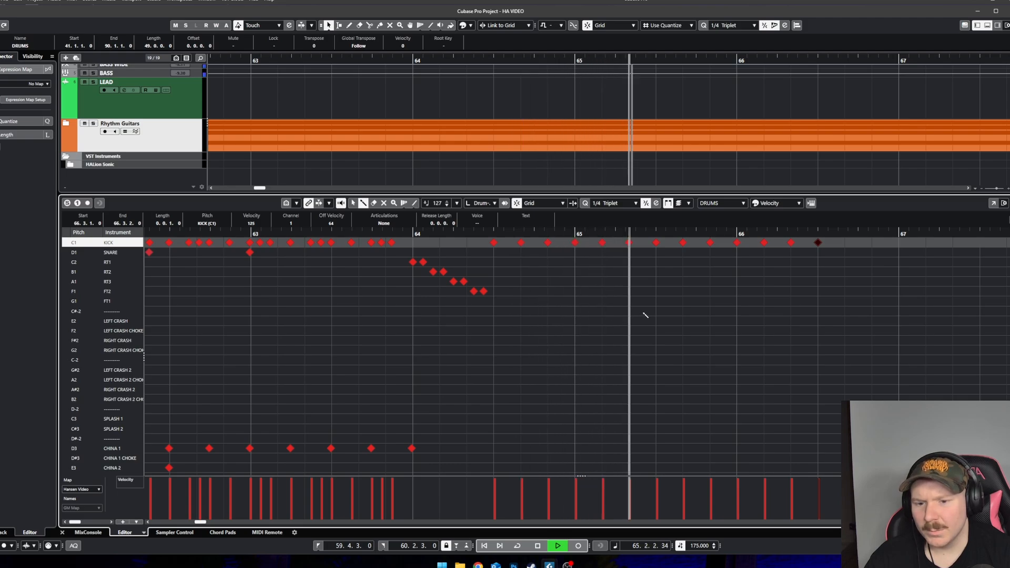
pyautogui.press('space')
# Step: Delete the last three KICK hits, after 66.1.1
pyautogui.rightClick(858, 273)
pyautogui.click(860, 273)
pyautogui.moveTo(861, 273); pyautogui.dragTo(753, 241)
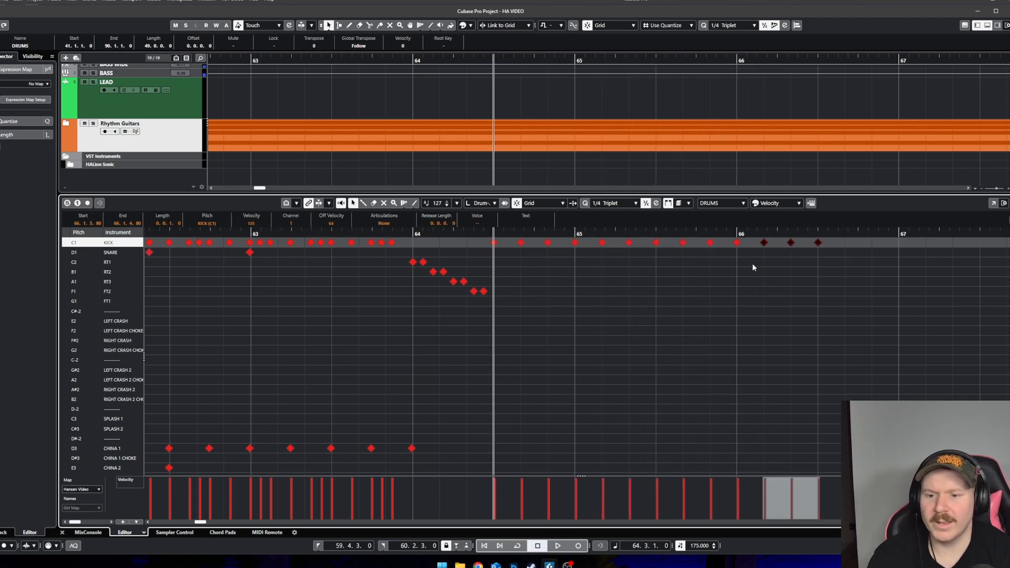
pyautogui.press('Delete')
# Step: Draw quarter-triplet RIDE BELL hits from 64.3.1 to 65.3.1 and play them back
pyautogui.rightClick(547, 334)
pyautogui.click(559, 334)
pyautogui.scroll(-3, 550, 367)
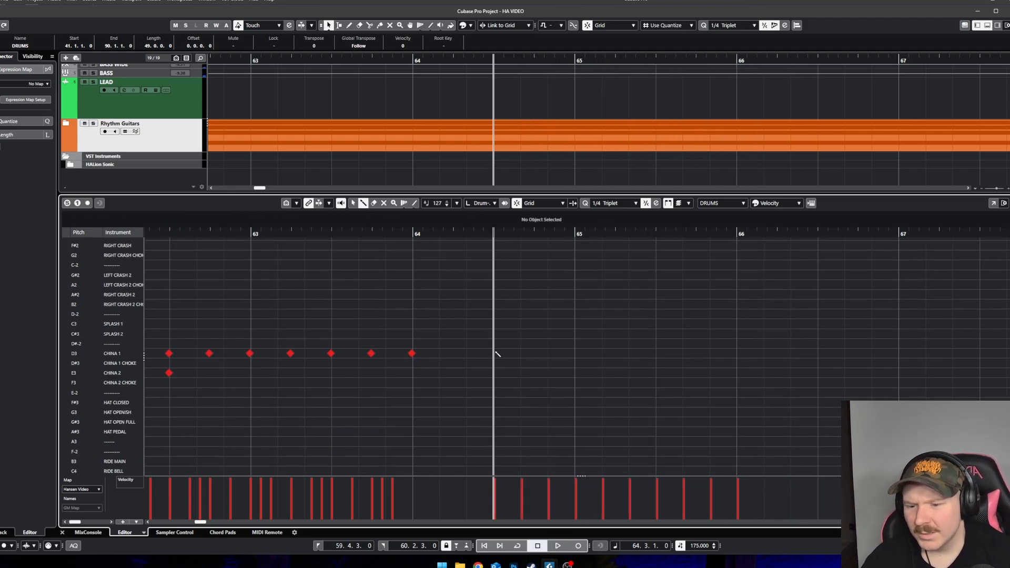
pyautogui.click(494, 353)
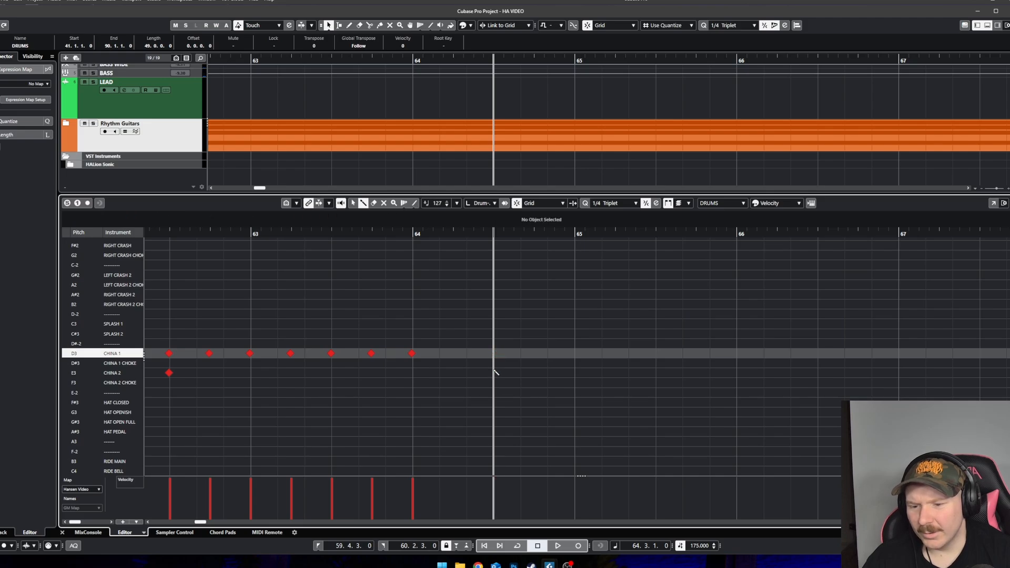
pyautogui.scroll(-3, 499, 439)
pyautogui.moveTo(494, 424); pyautogui.dragTo(580, 427)
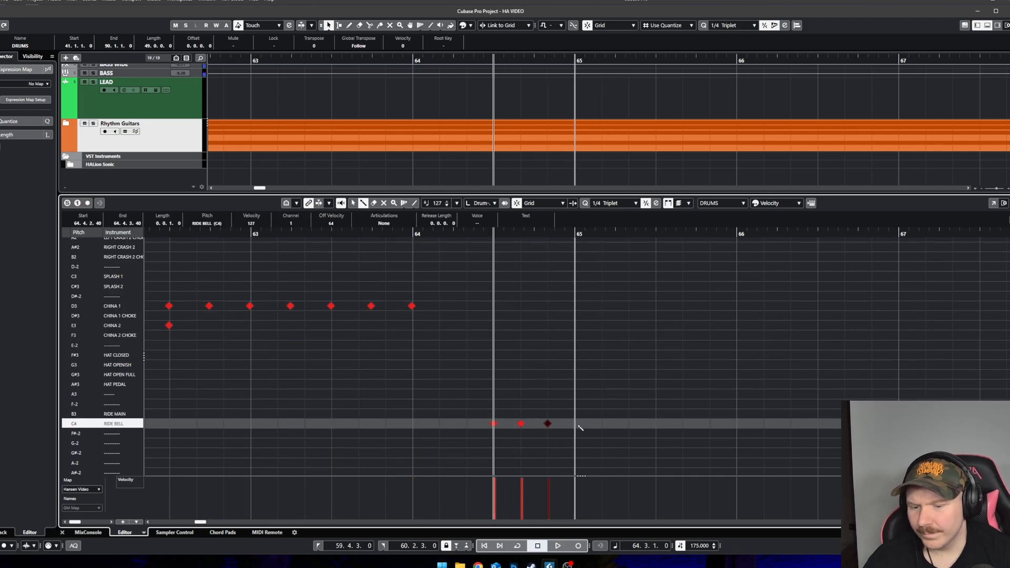
pyautogui.scroll(2, 643, 418)
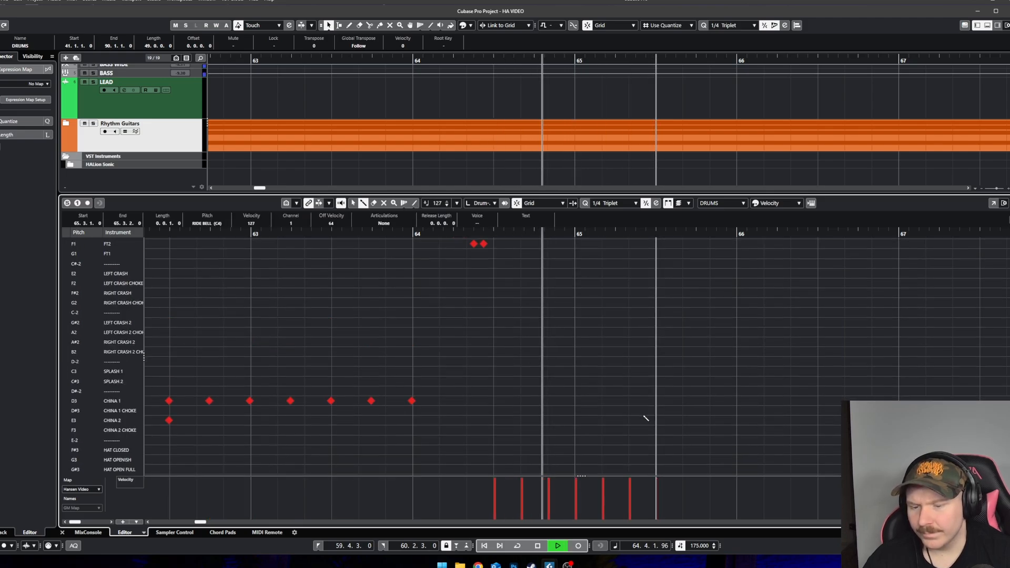
pyautogui.press('space')
# Step: Delete the second KICK hit of the triplet run, right after 64.3.1, and play the result
pyautogui.scroll(1, 563, 354)
pyautogui.rightClick(561, 352)
pyautogui.click(546, 351)
pyautogui.click(521, 243)
pyautogui.press('Delete')
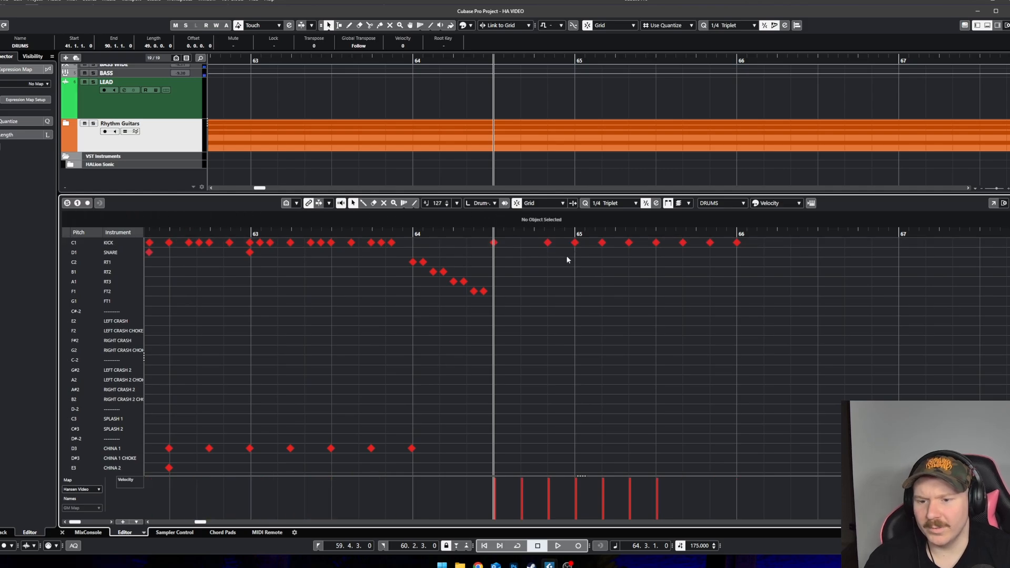
pyautogui.press('space')
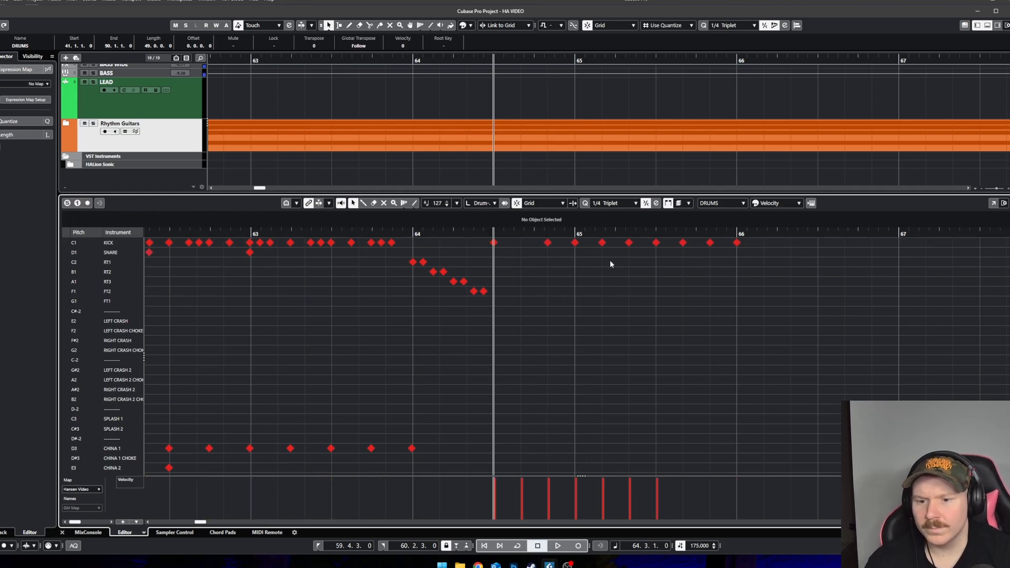
# Step: Try the triplet run without the KICK hit just before 65.1.1, undo that deletion and play it back
pyautogui.click(602, 243)
pyautogui.click(548, 243)
pyautogui.press('Delete')
pyautogui.press('space')
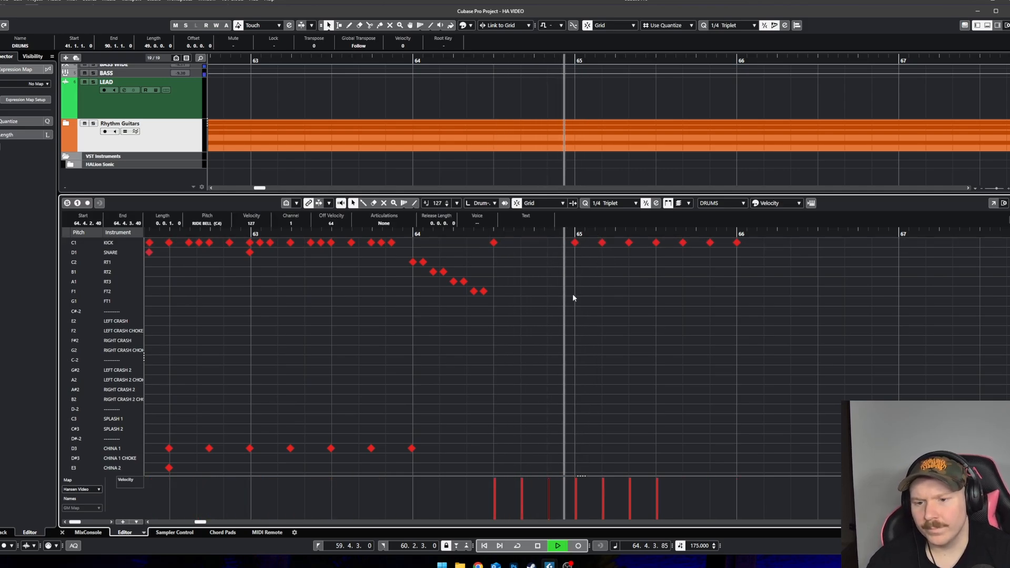
pyautogui.press('space')
pyautogui.hotkey('ctrl', 'z')
pyautogui.press('space')
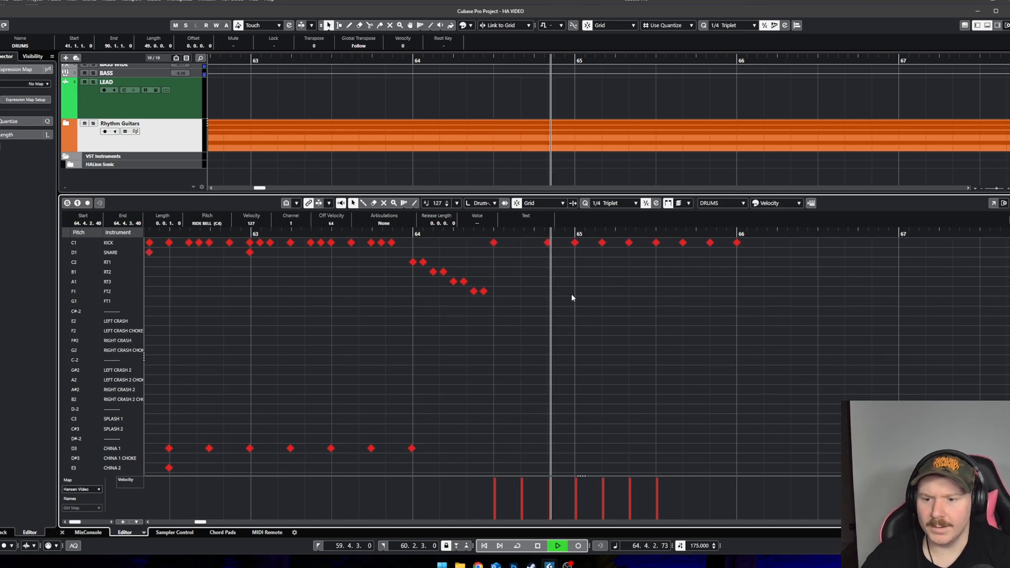
pyautogui.press('space')
# Step: Try the run without the KICK hit just before 65.3.1, and undo the remaining KICK deletions
pyautogui.click(633, 260)
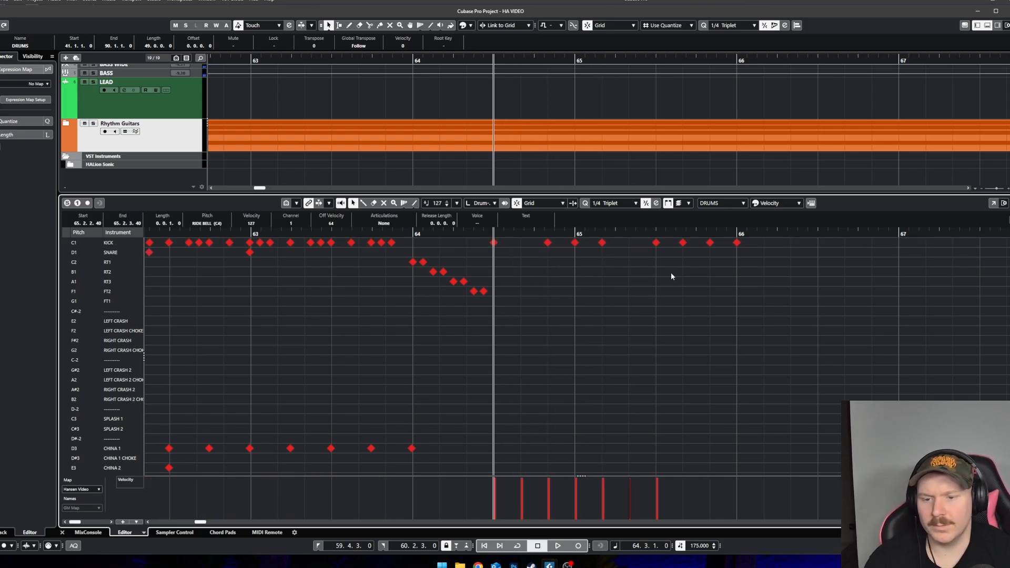
pyautogui.press('space')
pyautogui.press('space')
pyautogui.hotkey('ctrl', 'z')
pyautogui.press('space')
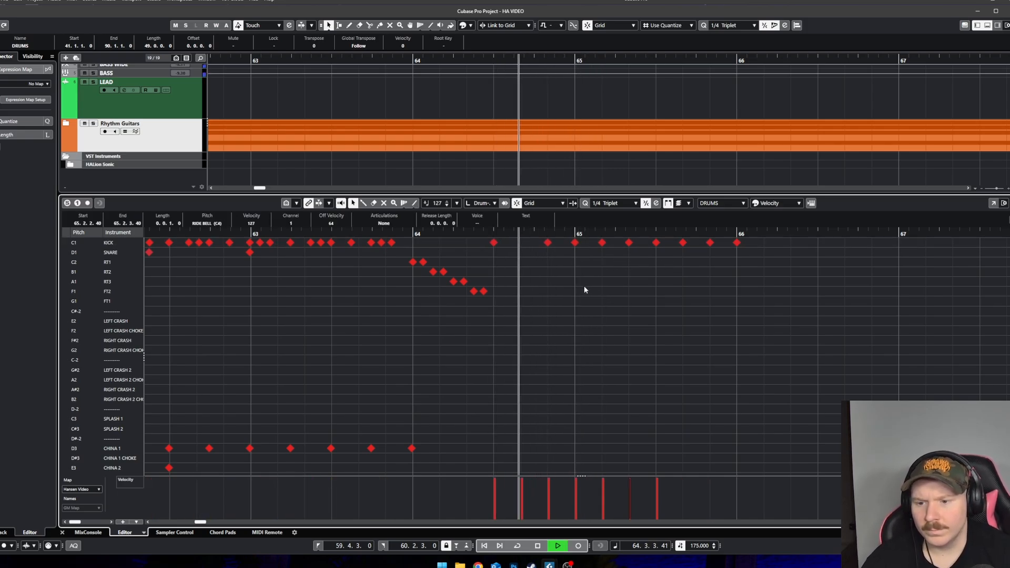
pyautogui.press('space')
pyautogui.press('space')
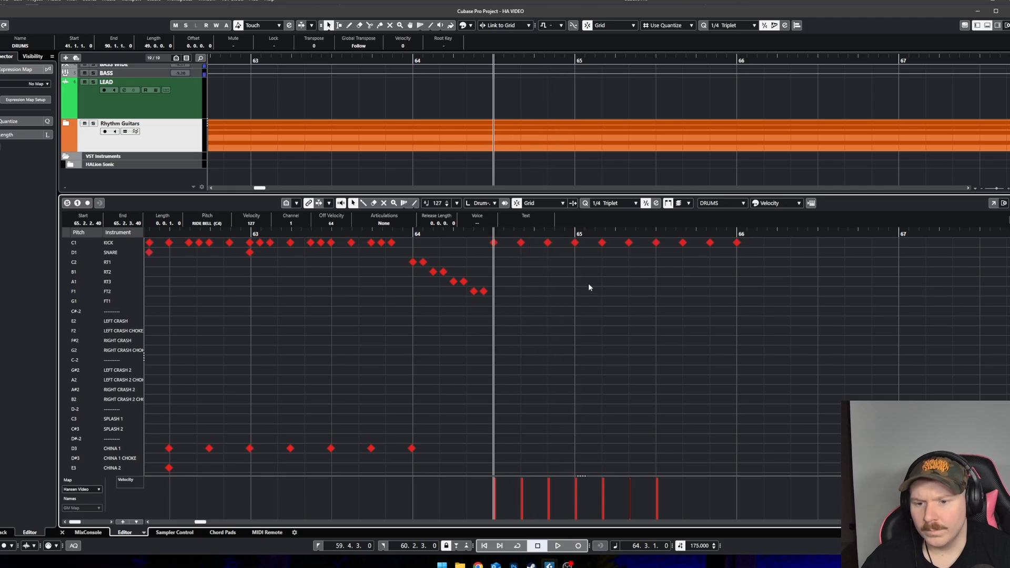
# Step: Move the second to fourth RIDE BELL hits, ending at 65.1.1, up to RIDE MAIN and play the pattern back
pyautogui.scroll(-5, 588, 287)
pyautogui.press('space')
pyautogui.press('space')
pyautogui.moveTo(514, 393); pyautogui.dragTo(522, 366)
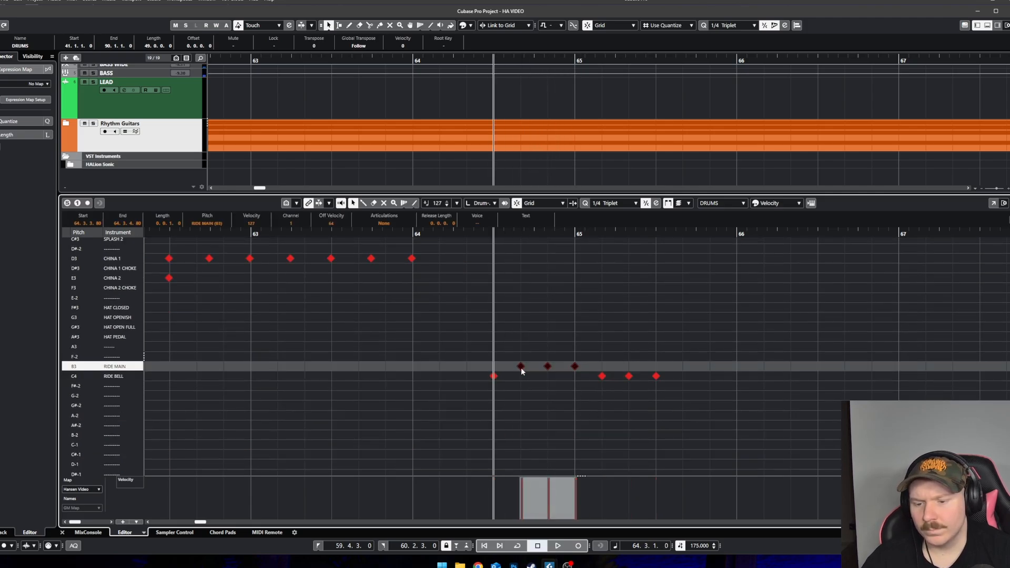
pyautogui.press('space')
pyautogui.press('space')
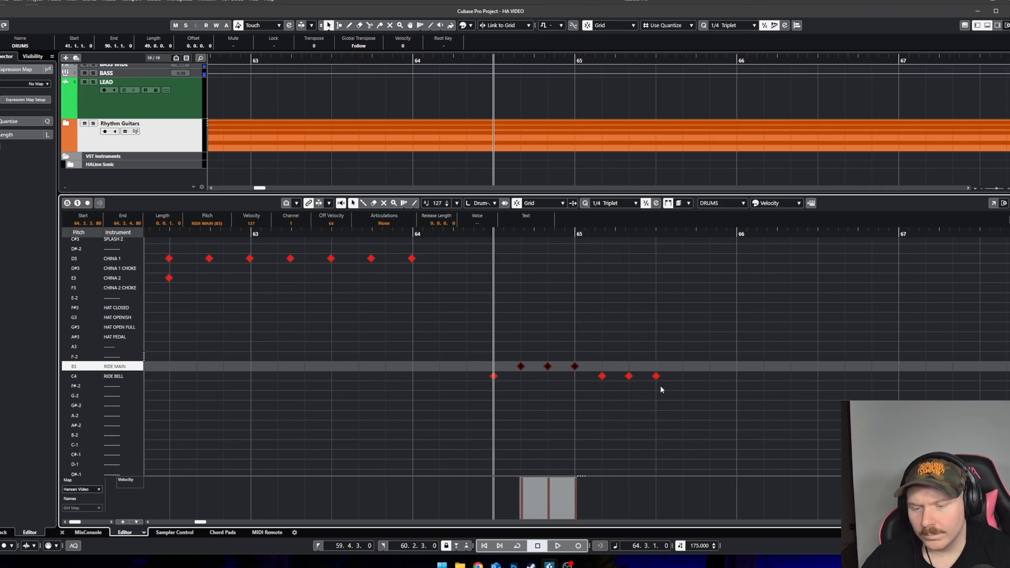
# Step: Undo the triplet ride and KICK groove after 64.3.1, along with the latest row changes in the bar 64 tom fill
pyautogui.hotkey('ctrl', 'z')
pyautogui.hotkey('ctrl', 'z')
pyautogui.hotkey('ctrl', 'z')
pyautogui.hotkey('ctrl', 'z')
pyautogui.hotkey('ctrl', 'z')
pyautogui.scroll(4, 699, 408)
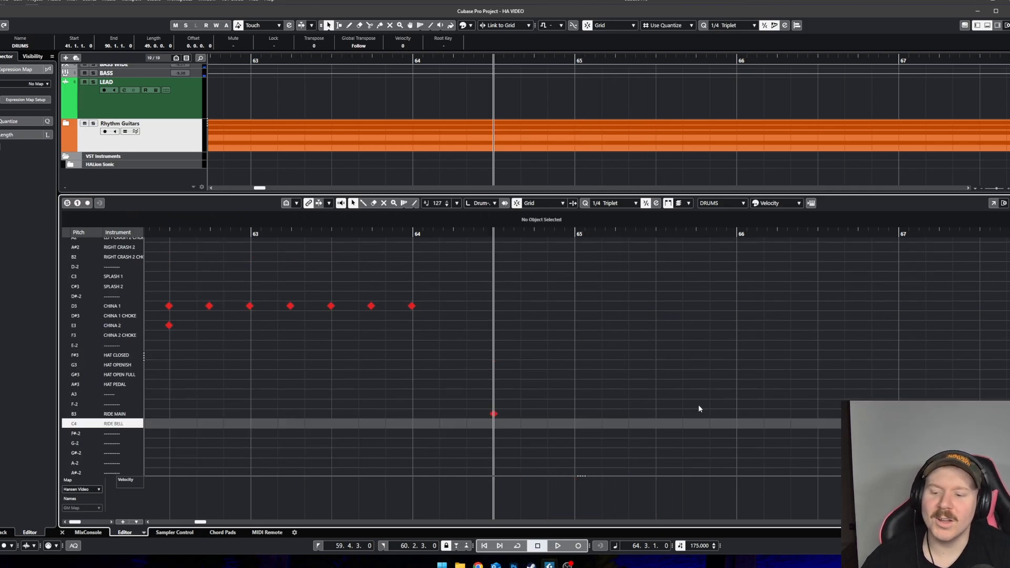
pyautogui.hotkey('ctrl', 'z')
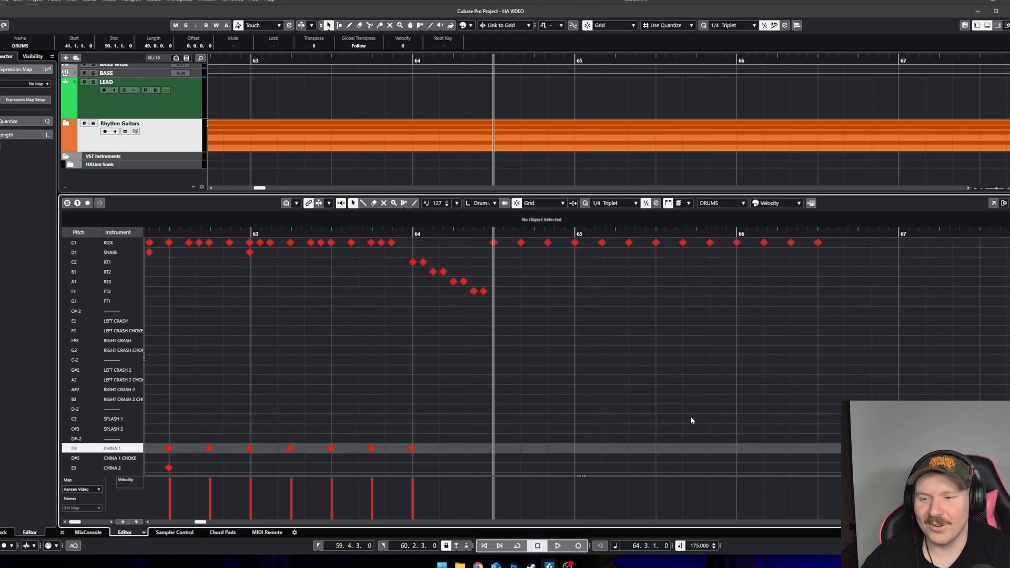
pyautogui.hotkey('ctrl', 'z')
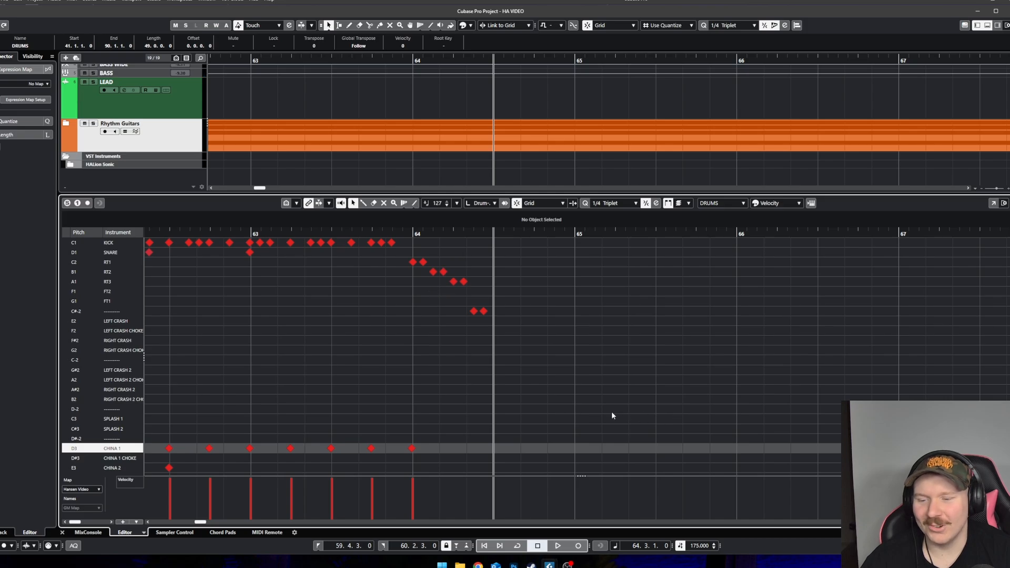
pyautogui.hotkey('ctrl', 'shift', 'z')
# Step: Play the fill from bar 64 and move its last two hits to the RT3 row
pyautogui.scroll(-5, 557, 396)
pyautogui.scroll(5, 558, 396)
pyautogui.click(413, 231)
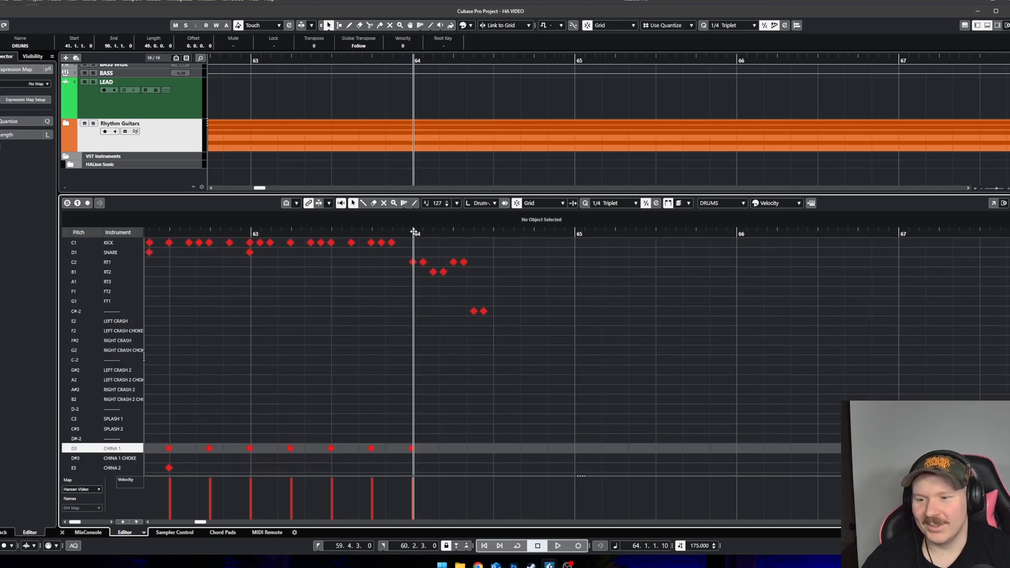
pyautogui.press('space')
pyautogui.press('space')
pyautogui.moveTo(494, 314); pyautogui.dragTo(469, 280)
pyautogui.scroll(3, 539, 298)
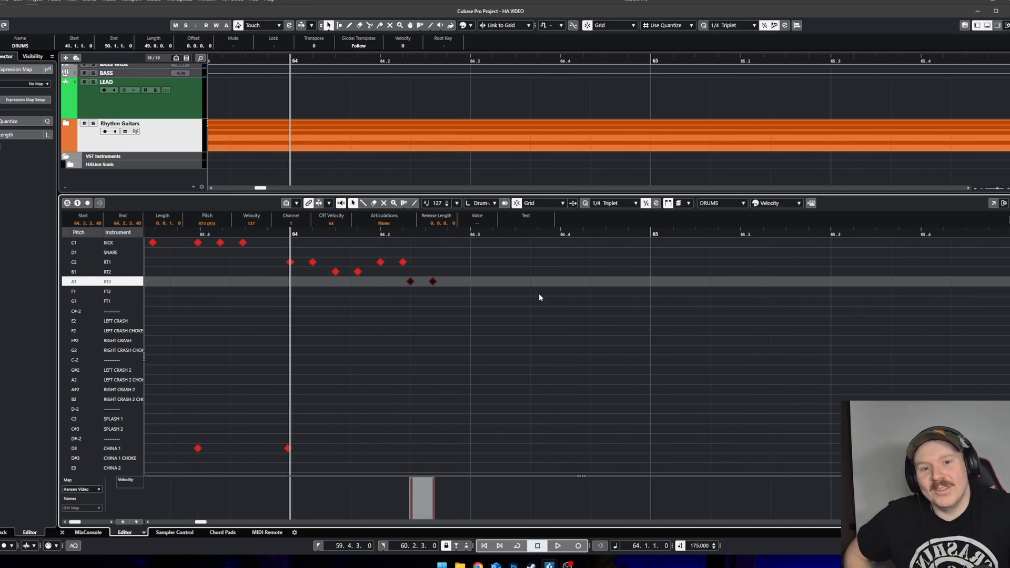
# Step: Draw a run of 1/16-note KICK hits from 64.3.1 to 65.3.3
pyautogui.rightClick(480, 253)
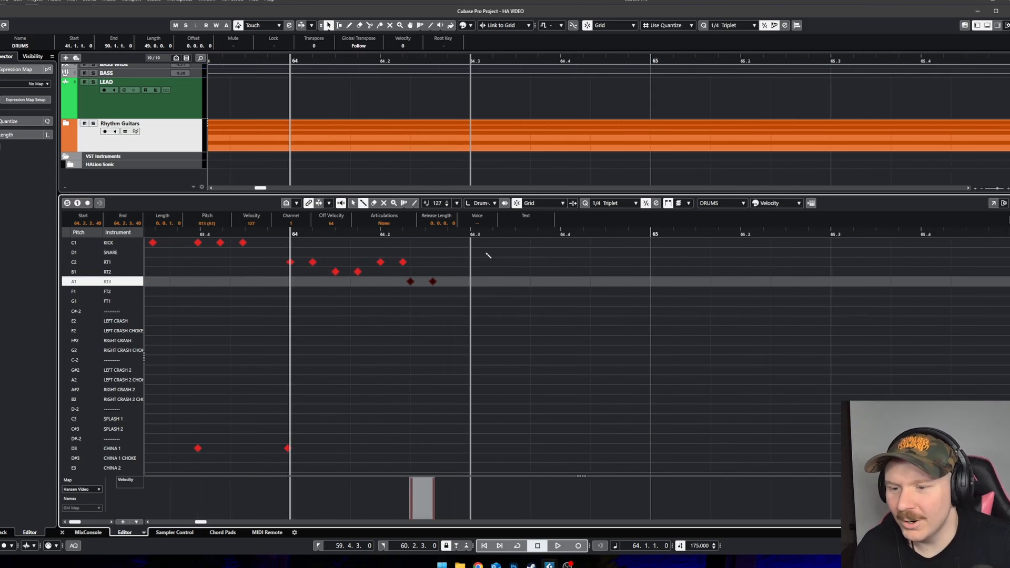
pyautogui.click(487, 243)
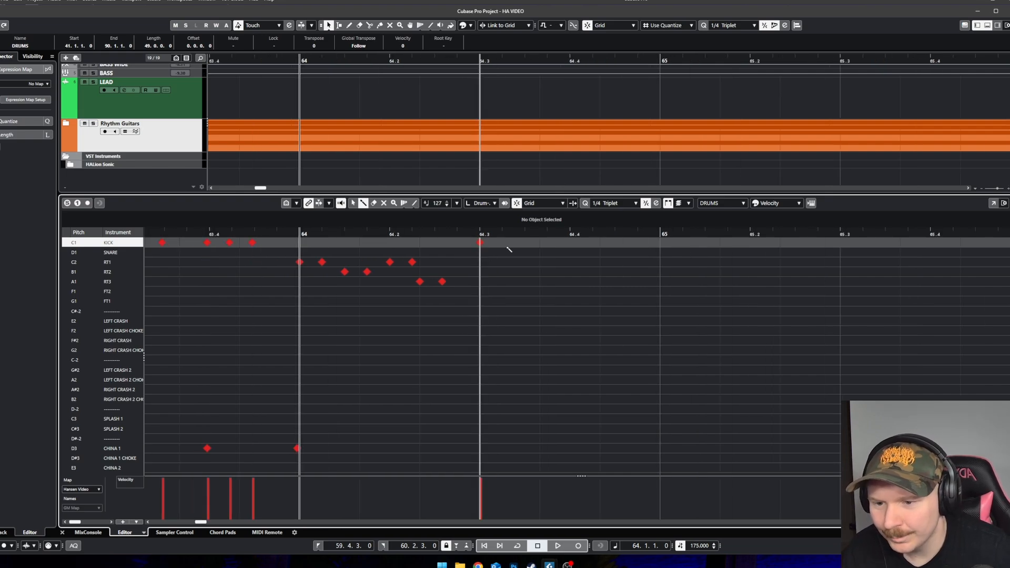
pyautogui.click(601, 204)
pyautogui.click(611, 260)
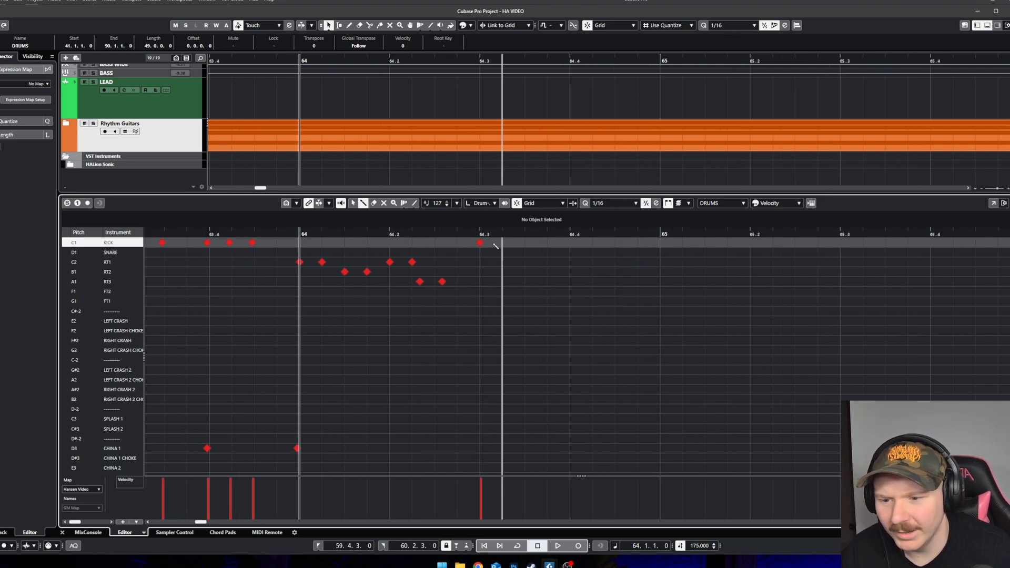
pyautogui.moveTo(502, 242); pyautogui.dragTo(886, 242)
# Step: Draw 1/8-note SNARE hits from 64.3.1 to 65.4.1, lower their velocity to 106 and check them in playback
pyautogui.click(480, 253)
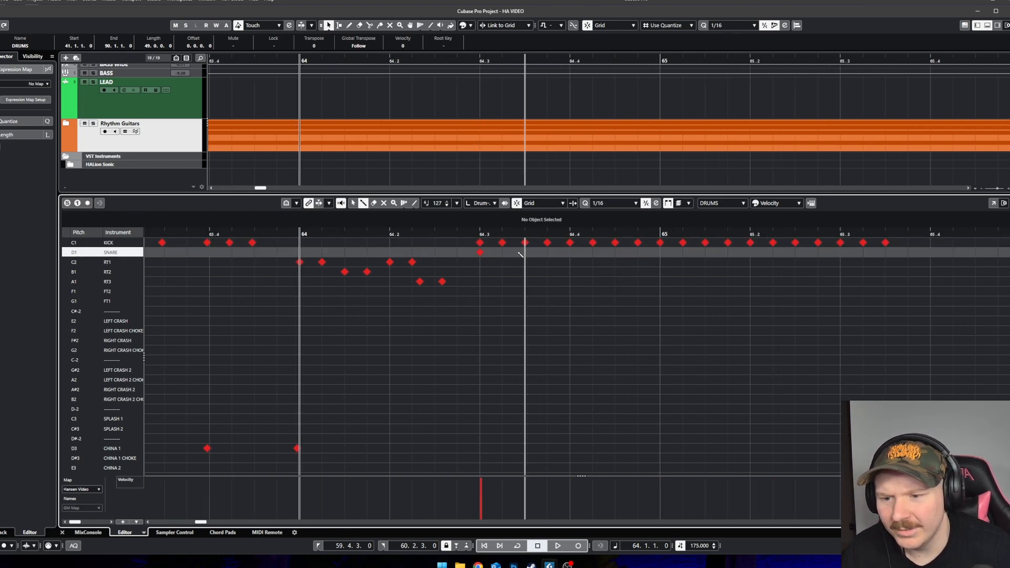
pyautogui.click(605, 203)
pyautogui.click(615, 239)
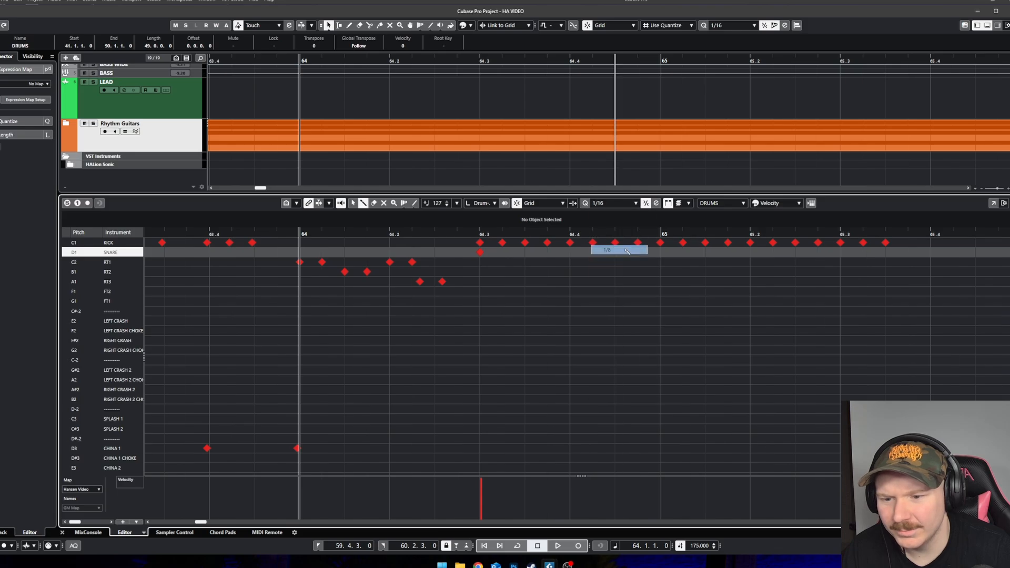
pyautogui.moveTo(525, 253)
pyautogui.mouseDown()
pyautogui.moveTo(931, 253)
pyautogui.moveTo(662, 246)
pyautogui.mouseUp()
pyautogui.scroll(-3, 821, 295)
pyautogui.press('space')
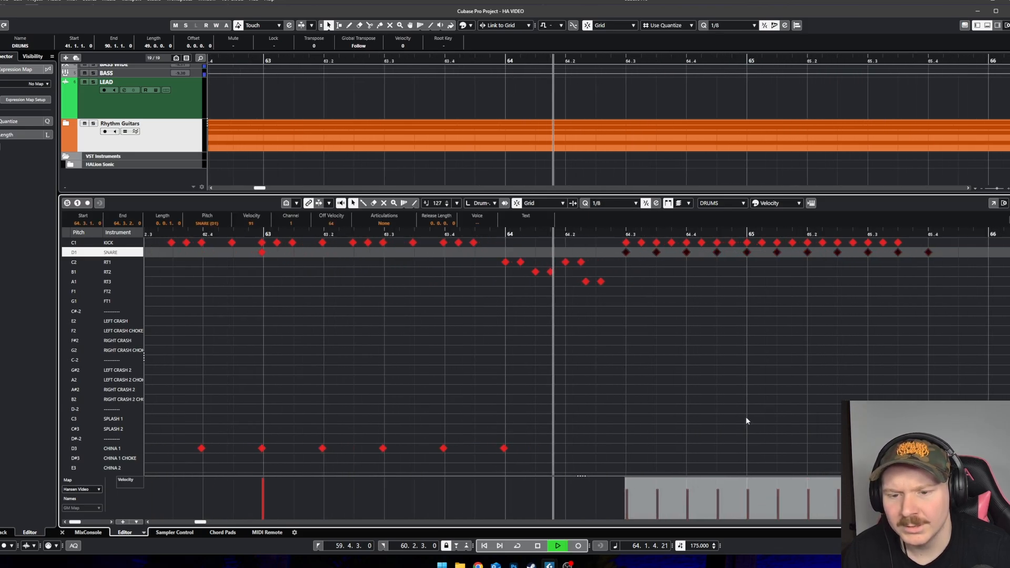
pyautogui.press('space')
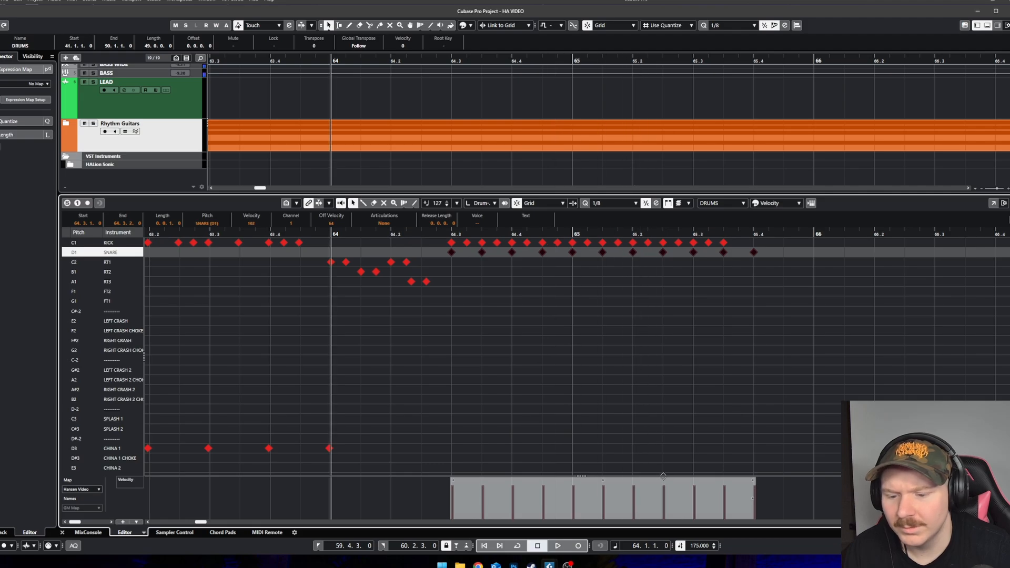
pyautogui.press('space')
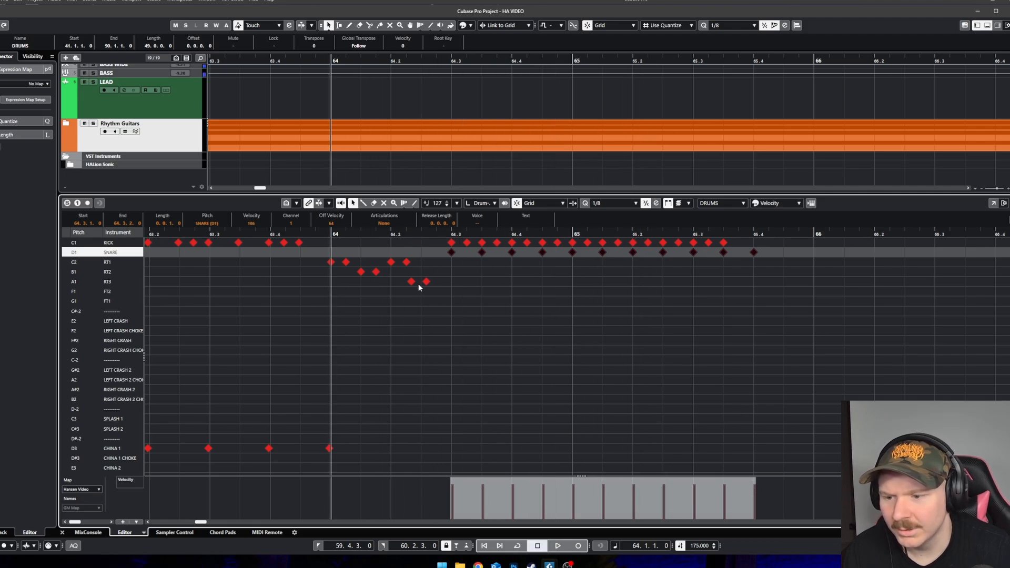
# Step: Move the two RT3 hits to 64.2.3 and 64.2.4 on a 1/16 grid and play the fill back
pyautogui.moveTo(402, 290); pyautogui.dragTo(440, 274)
pyautogui.click(610, 205)
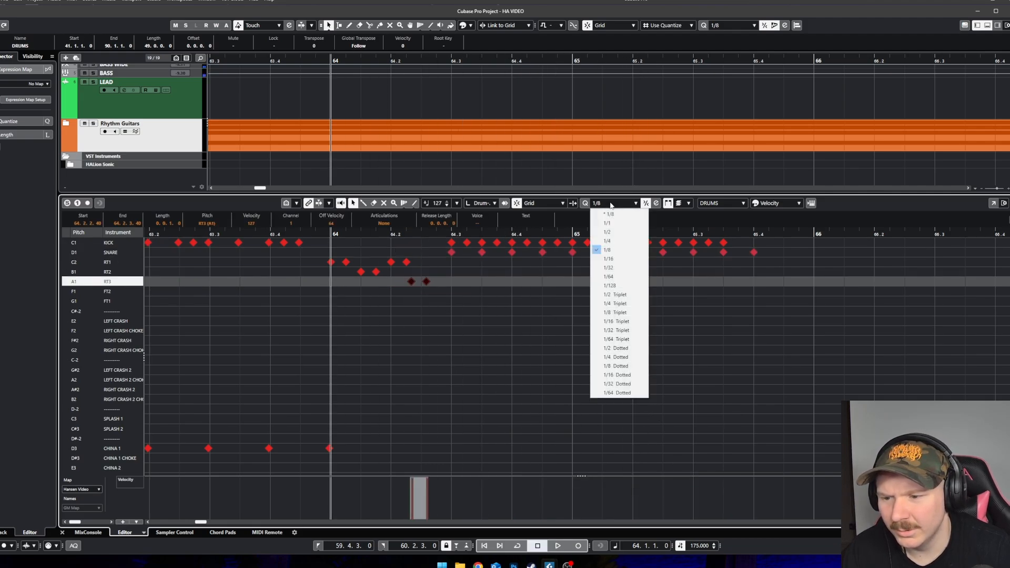
pyautogui.click(611, 259)
pyautogui.moveTo(422, 282); pyautogui.dragTo(423, 282)
pyautogui.click(459, 324)
pyautogui.press('space')
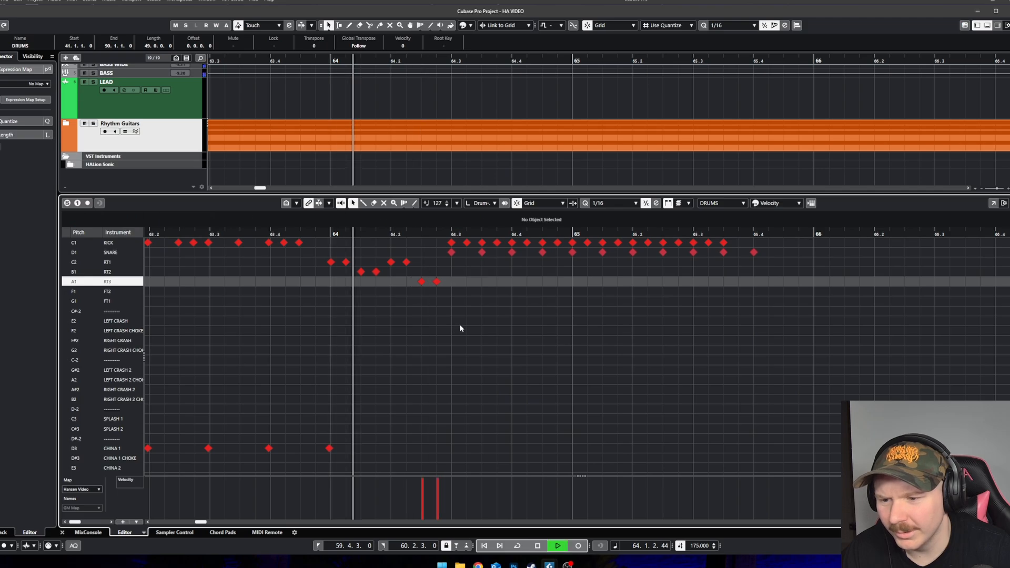
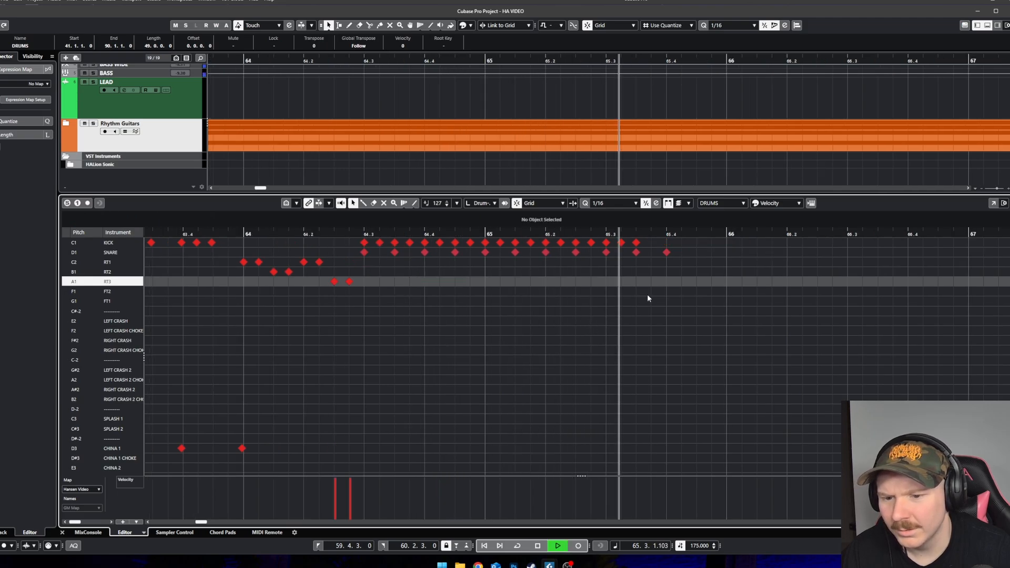
pyautogui.press('space')
# Step: Extend the 1/16-note KICK run from 65.3.4 up to 67.2.2
pyautogui.rightClick(635, 267)
pyautogui.click(646, 269)
pyautogui.click(652, 244)
pyautogui.scroll(-2, 665, 274)
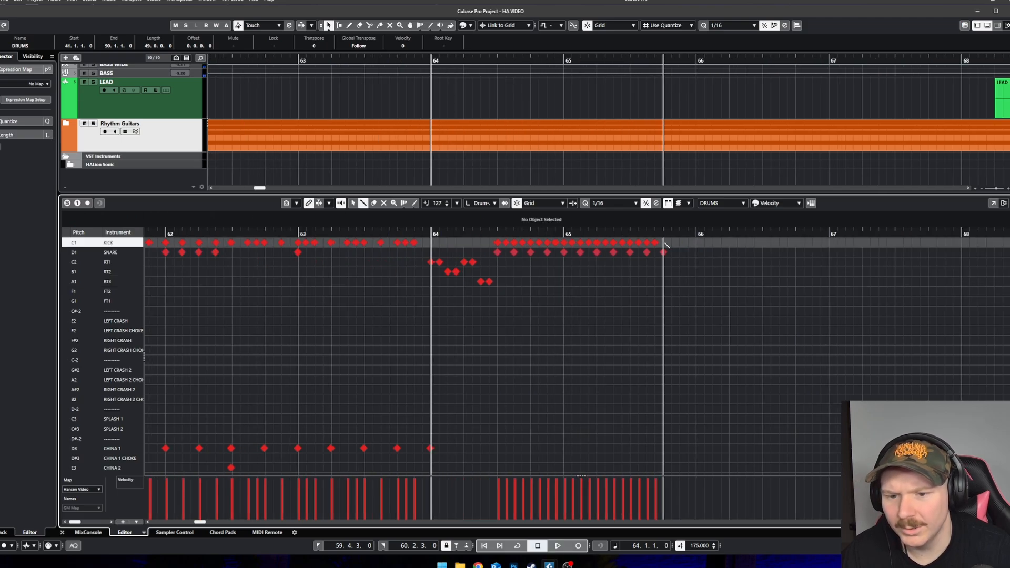
pyautogui.moveTo(665, 243); pyautogui.dragTo(872, 242)
pyautogui.scroll(-2, 863, 245)
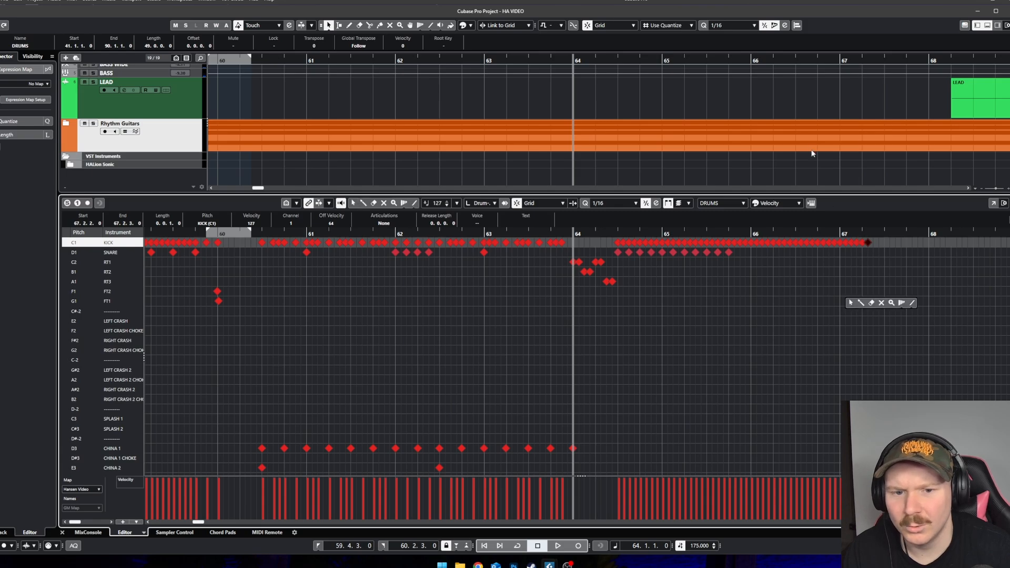
# Step: Play the extended KICK run and check where it ends relative to the LEAD clip that starts in bar 68
pyautogui.scroll(-3, 742, 169)
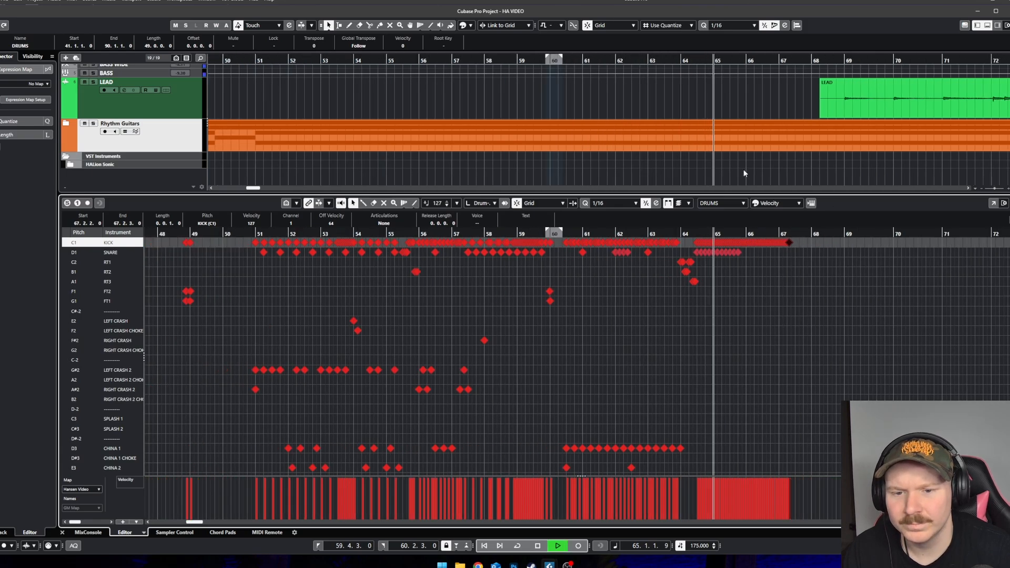
pyautogui.scroll(4, 744, 170)
pyautogui.scroll(3, 769, 170)
pyautogui.scroll(-2, 771, 166)
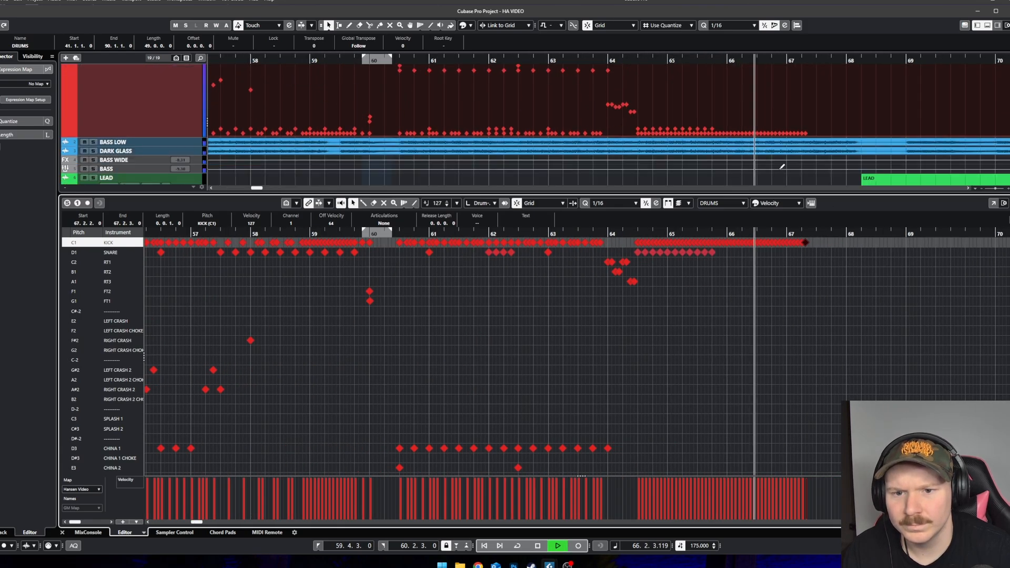
pyautogui.scroll(-2, 796, 169)
pyautogui.hscroll(2, 752, 167)
pyautogui.scroll(-2, 713, 167)
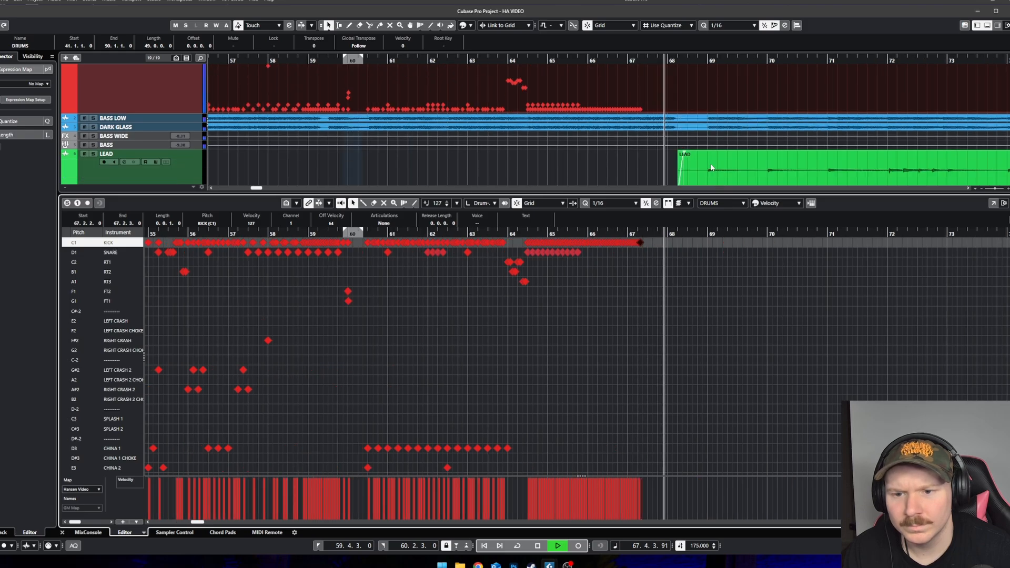
pyautogui.press('space')
# Step: Copy the SNARE hits from 64.3.1 to 65.4.1, paste them at 65.4.3 and play from 64.3.1
pyautogui.moveTo(587, 266); pyautogui.dragTo(480, 252)
pyautogui.scroll(3, 579, 253)
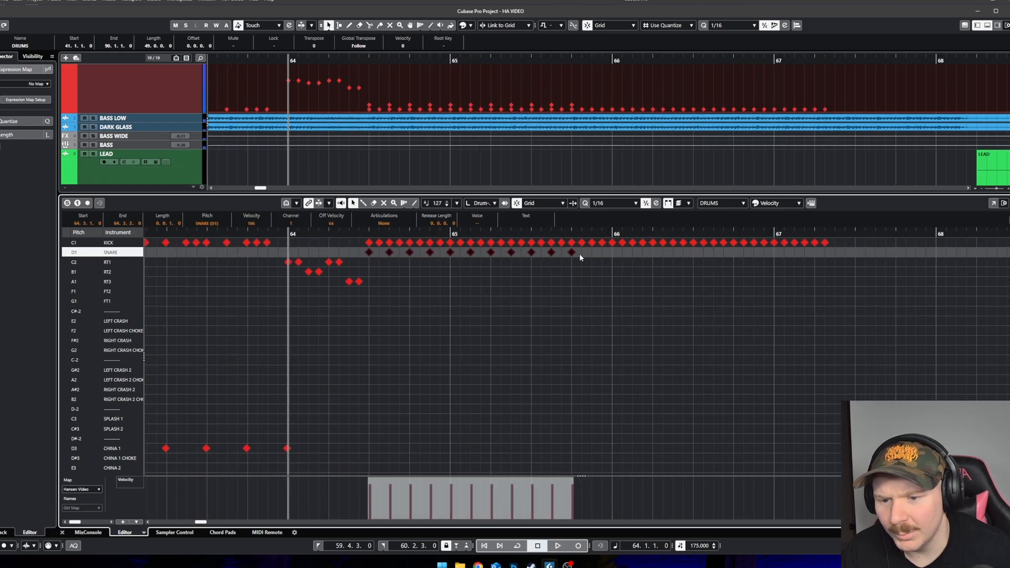
pyautogui.click(591, 232)
pyautogui.hotkey('ctrl', 'v')
pyautogui.scroll(-2, 426, 255)
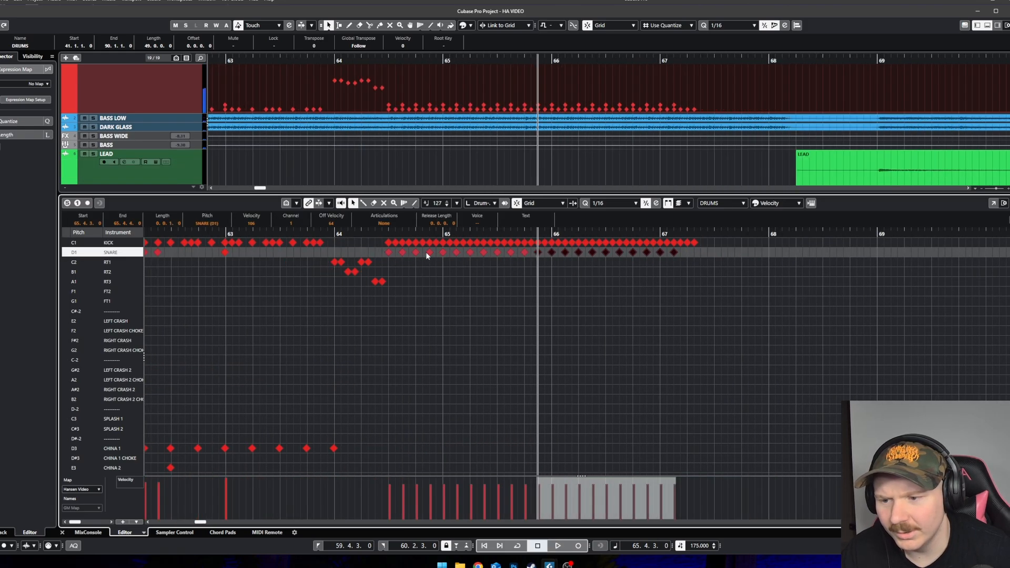
pyautogui.click(388, 232)
pyautogui.press('space')
pyautogui.scroll(3, 424, 315)
pyautogui.press('space')
# Step: Add a RIDE BELL hit at 64.3.1 and set the grid to 1/4 Triplet
pyautogui.rightClick(369, 329)
pyautogui.click(377, 331)
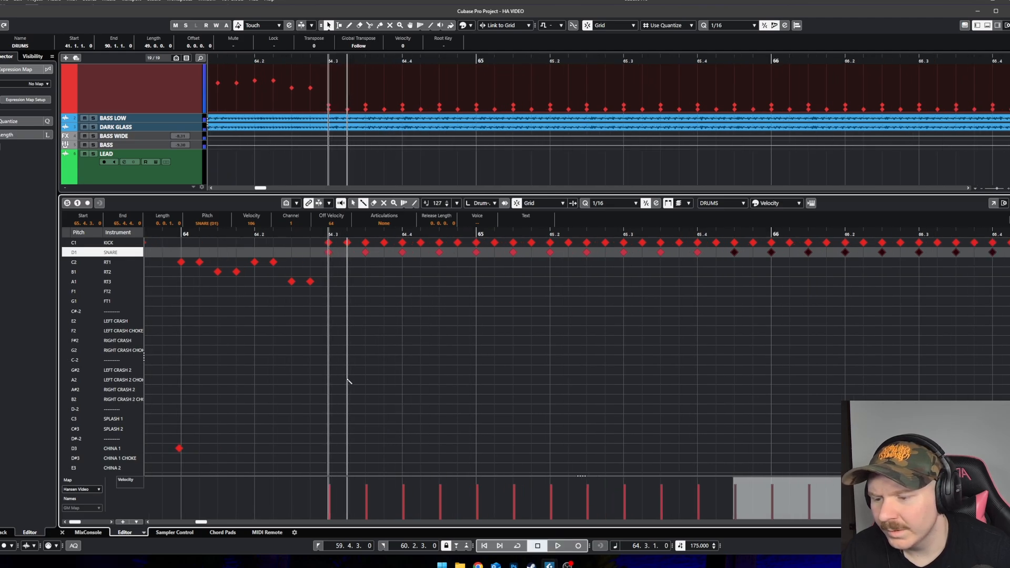
pyautogui.scroll(-5, 348, 380)
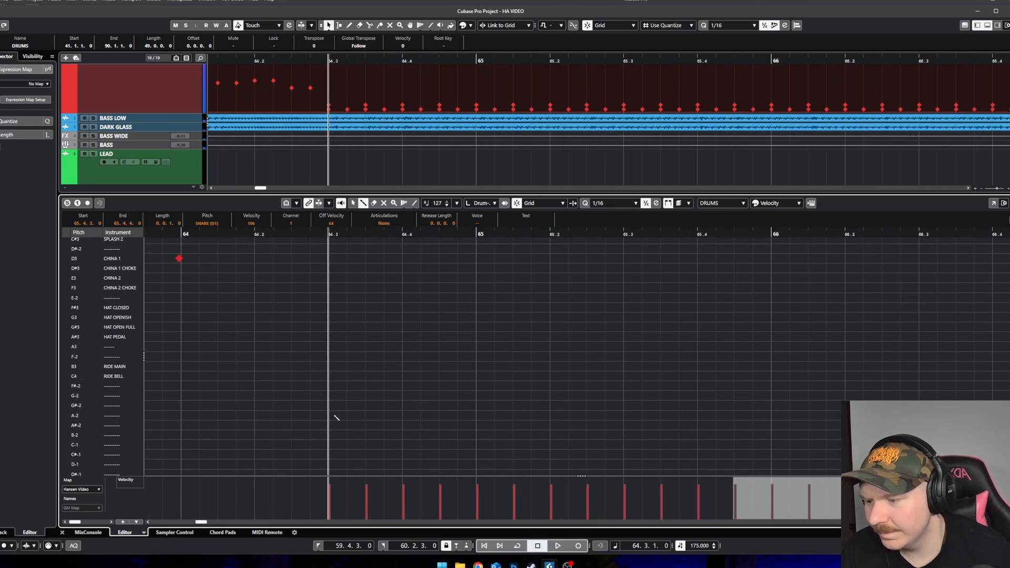
pyautogui.click(342, 374)
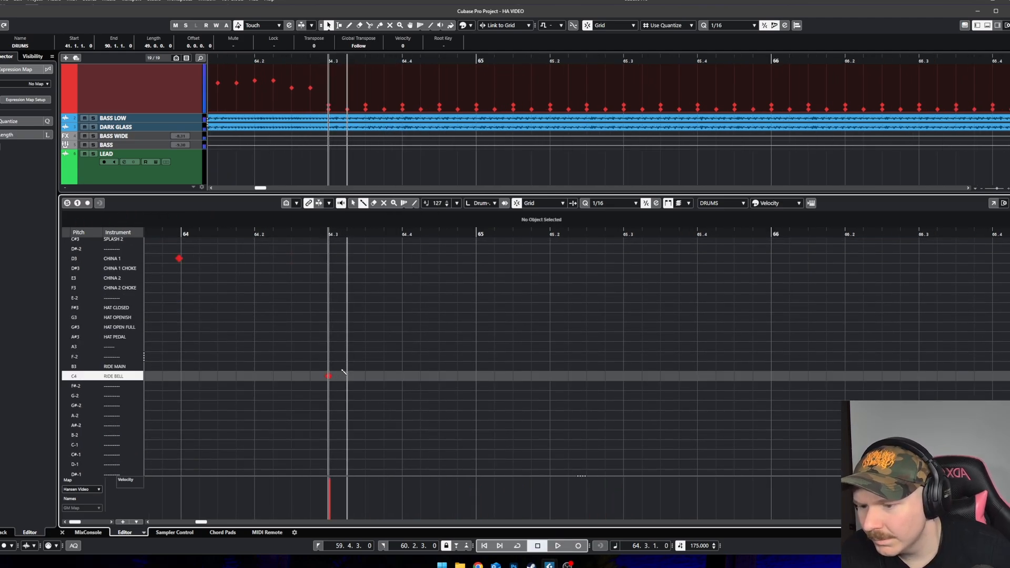
pyautogui.click(613, 204)
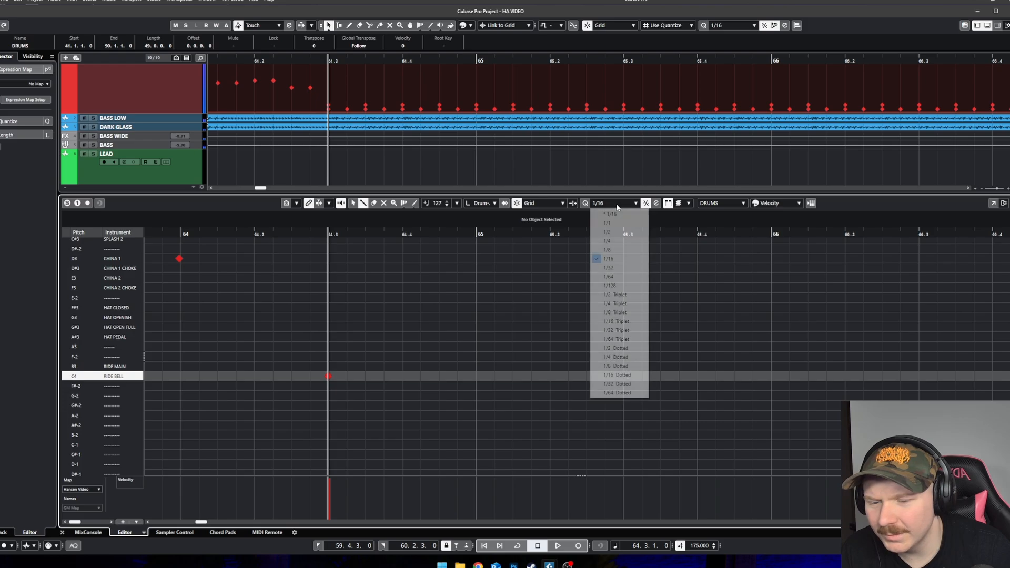
pyautogui.click(615, 301)
# Step: Try a quarter-triplet RIDE MAIN run from just before 65.1.1 to 66.1.3, play it and undo it
pyautogui.moveTo(427, 366); pyautogui.dragTo(820, 367)
pyautogui.press('space')
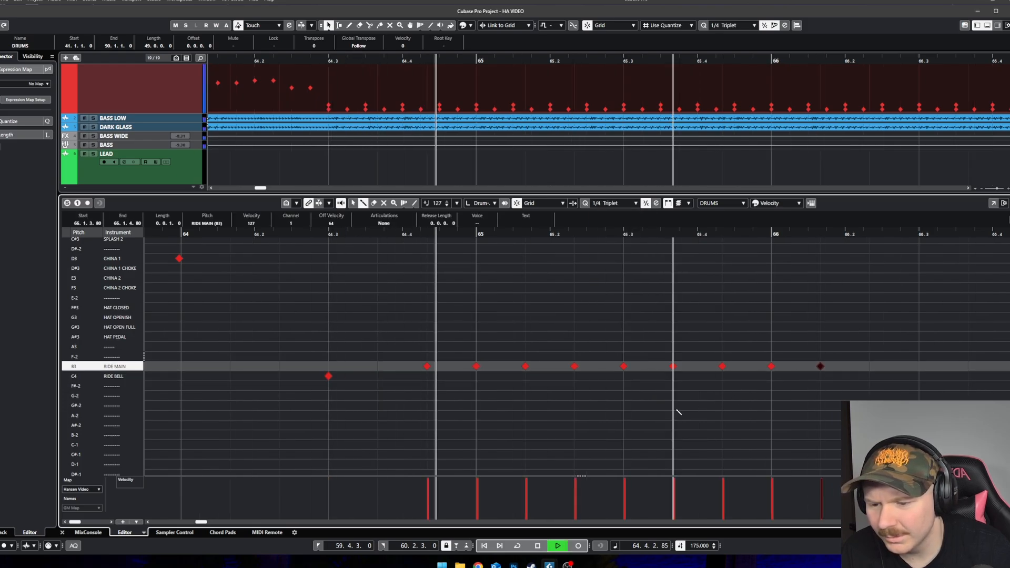
pyautogui.press('space')
pyautogui.hotkey('ctrl', 'z')
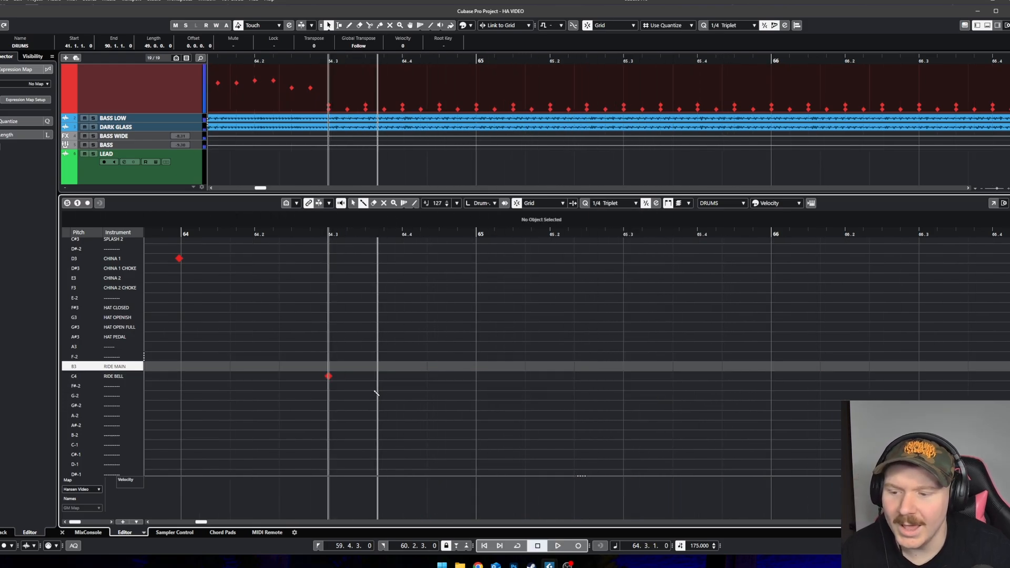
# Step: Continue the RIDE BELL from 64.3.1 as a quarter-triplet run up to 66.1.1 and play it back
pyautogui.click(328, 377)
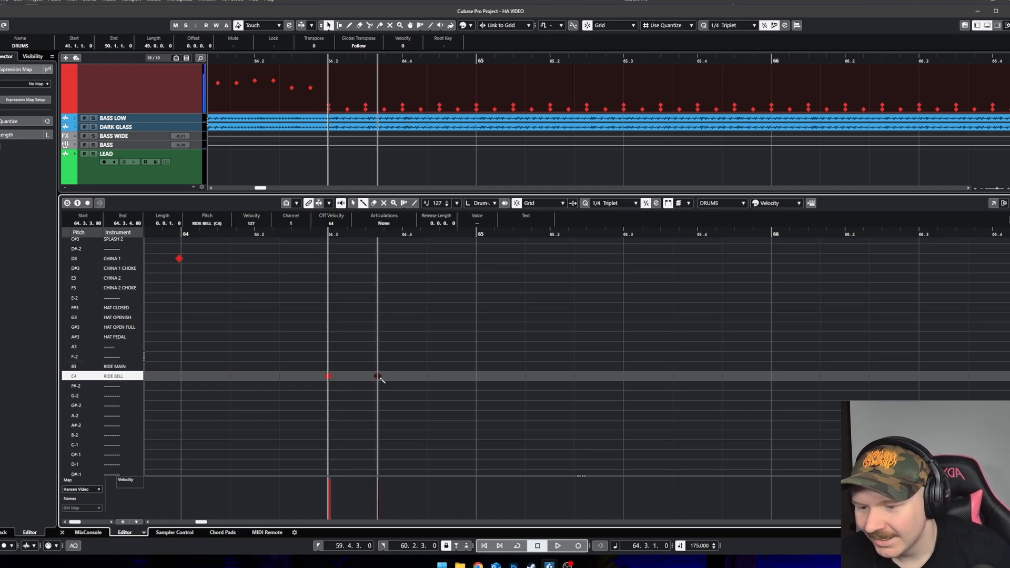
pyautogui.moveTo(380, 378); pyautogui.dragTo(768, 375)
pyautogui.press('space')
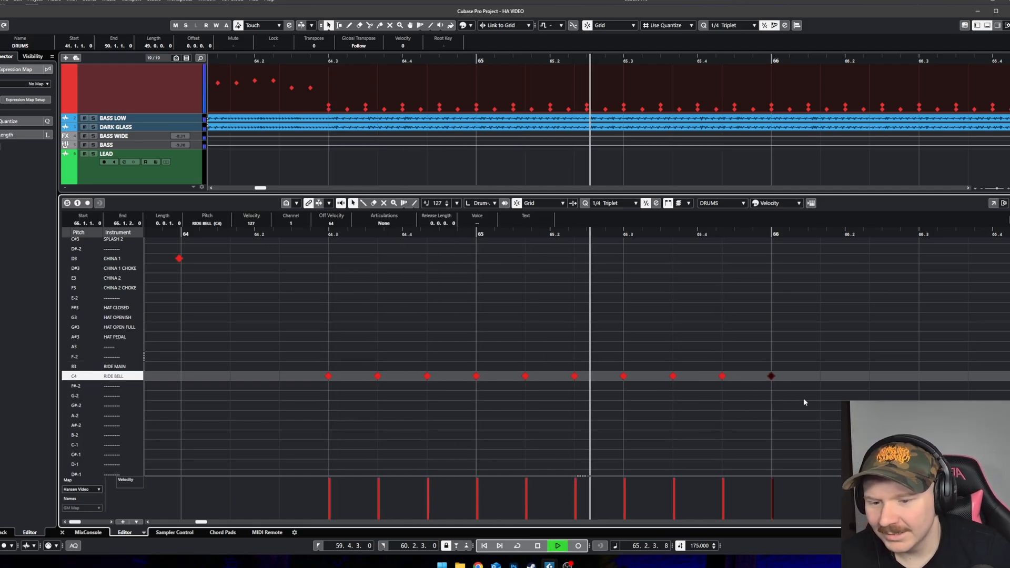
pyautogui.scroll(-1, 804, 400)
pyautogui.press('space')
pyautogui.scroll(3, 823, 410)
pyautogui.scroll(-3, 822, 411)
pyautogui.scroll(-3, 813, 427)
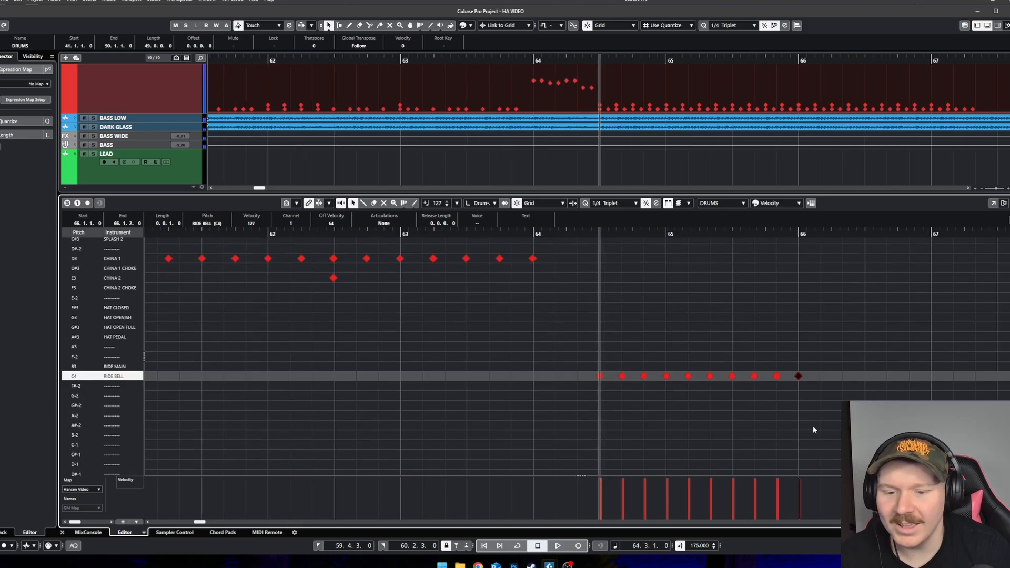
# Step: Play the drums from bar 61 through the bar 64 fill and the RIDE BELL run to just past 66.1.1
pyautogui.moveTo(443, 234); pyautogui.dragTo(158, 237)
pyautogui.press('space')
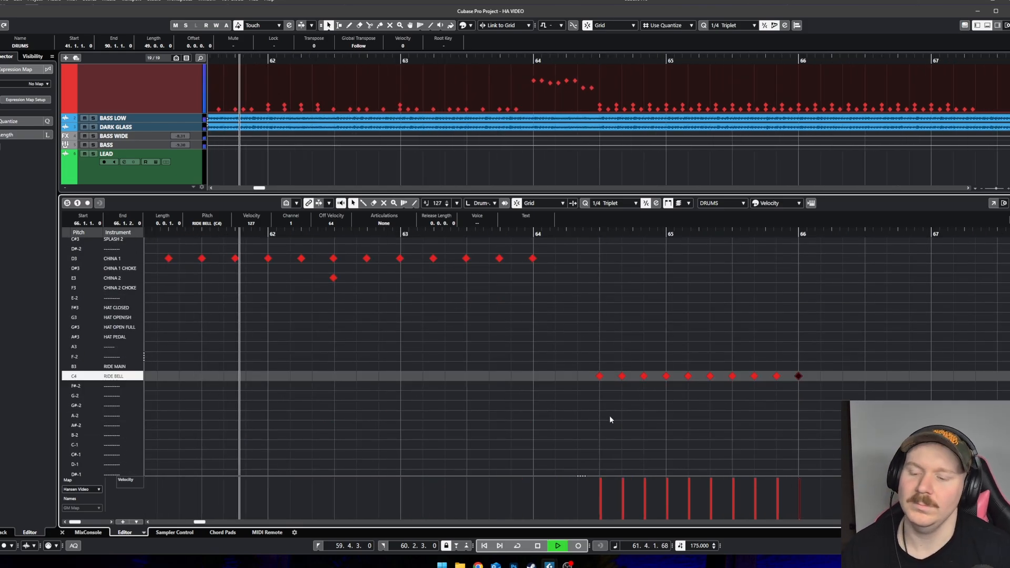
pyautogui.hscroll(3, 609, 416)
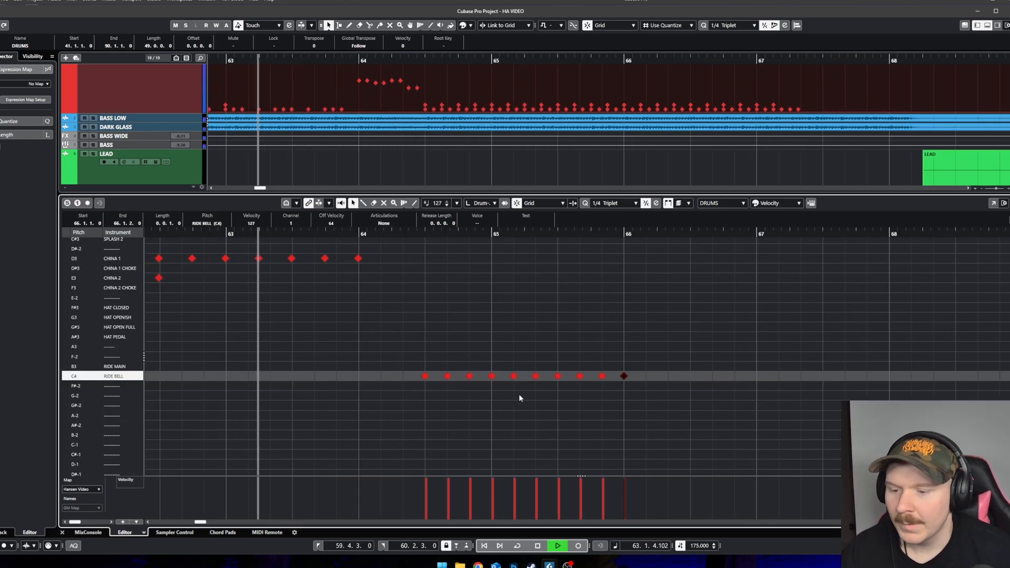
pyautogui.scroll(8, 474, 396)
pyautogui.hscroll(-1, 424, 393)
pyautogui.scroll(-4, 501, 371)
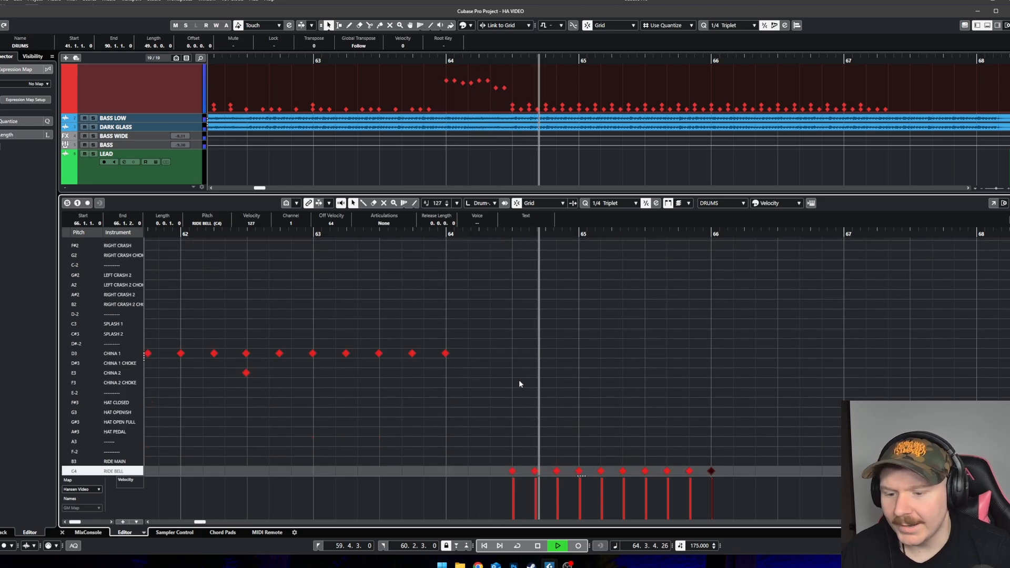
pyautogui.moveTo(457, 374); pyautogui.dragTo(441, 345)
pyautogui.scroll(-3, 664, 429)
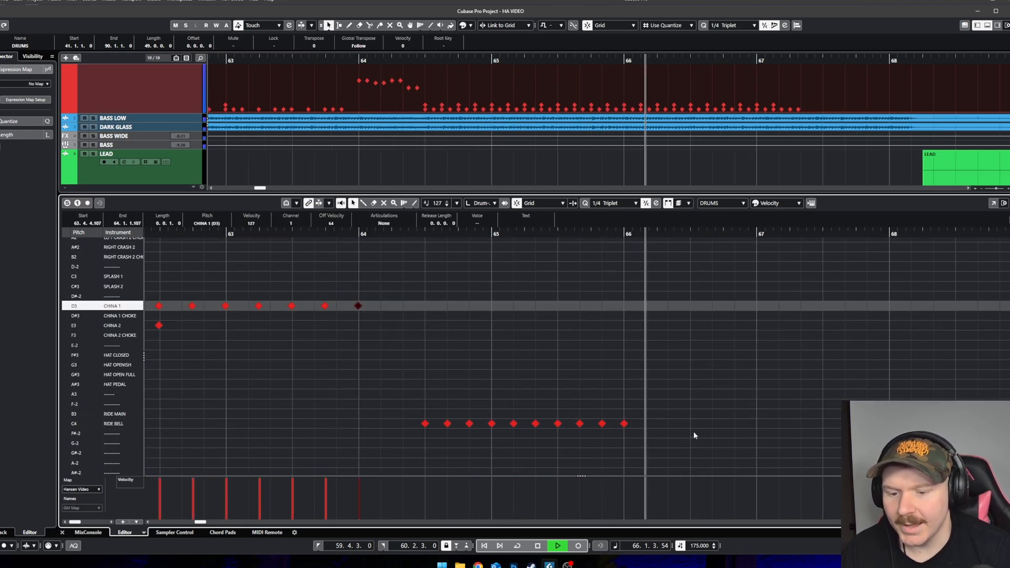
pyautogui.click(677, 426)
pyautogui.scroll(2, 676, 425)
pyautogui.scroll(5, 642, 336)
pyautogui.press('1')
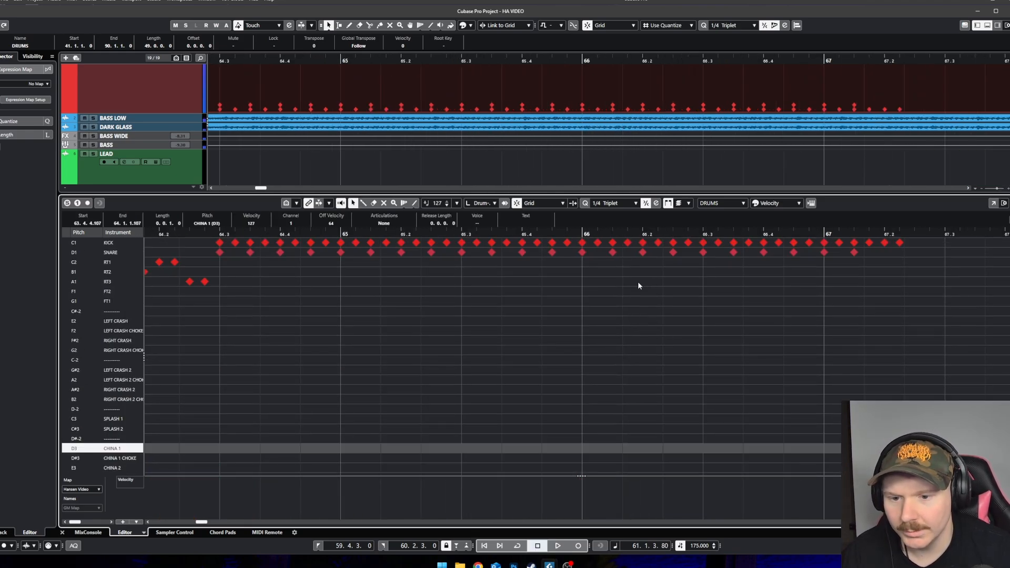
# Step: Delete the SNARE hits between 66.1.1 and 66.3.1, keeping those two, and set the grid to 1/16
pyautogui.moveTo(691, 273); pyautogui.dragTo(594, 250)
pyautogui.press('Delete')
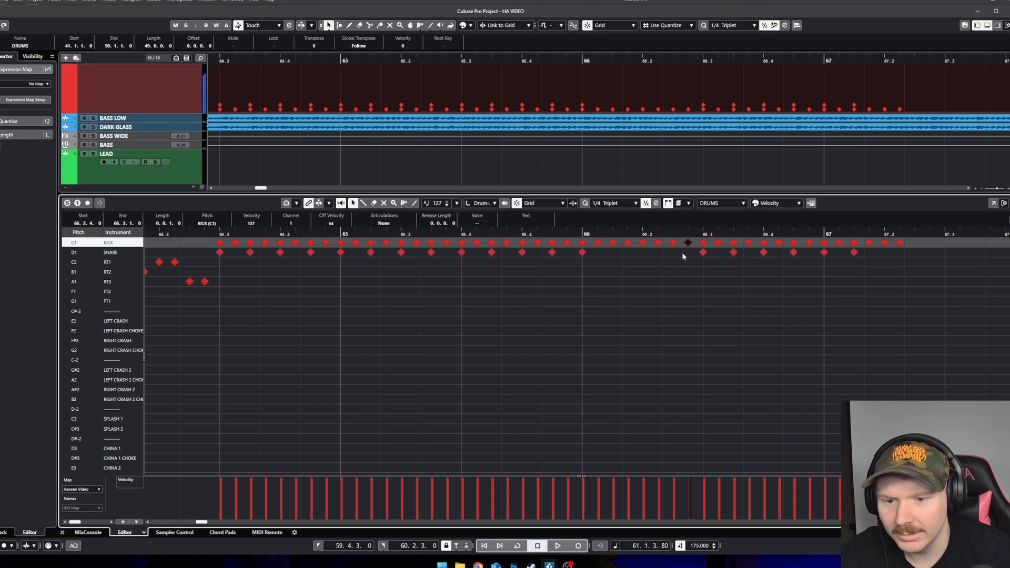
pyautogui.click(613, 204)
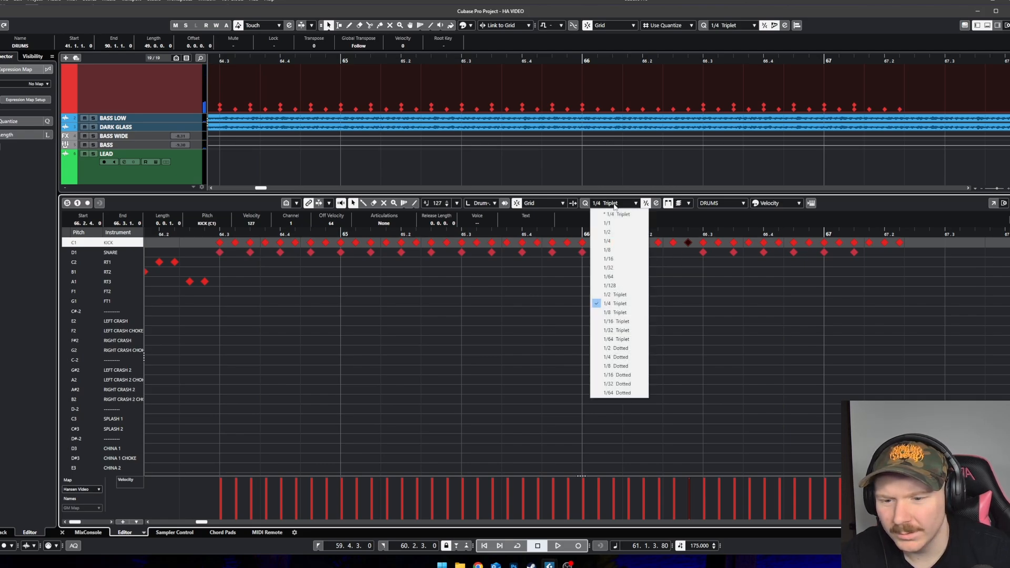
pyautogui.click(625, 260)
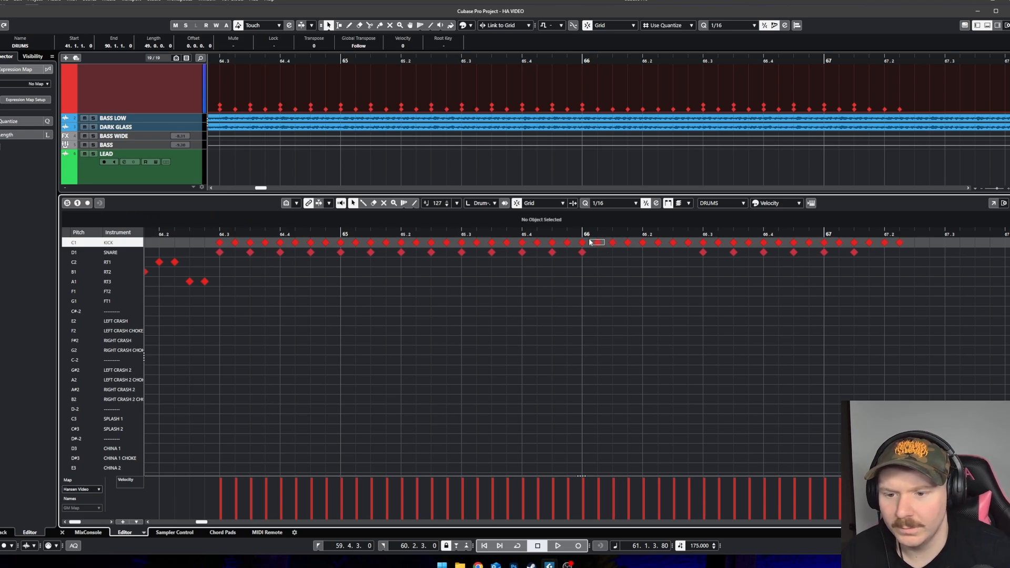
# Step: Replace the kicks from 66.1.1 to 66.2.4 with a 1/16 fill in pairs on SNARE, RT1, SNARE and RT2, and play it
pyautogui.moveTo(582, 258); pyautogui.dragTo(688, 272)
pyautogui.click(655, 277)
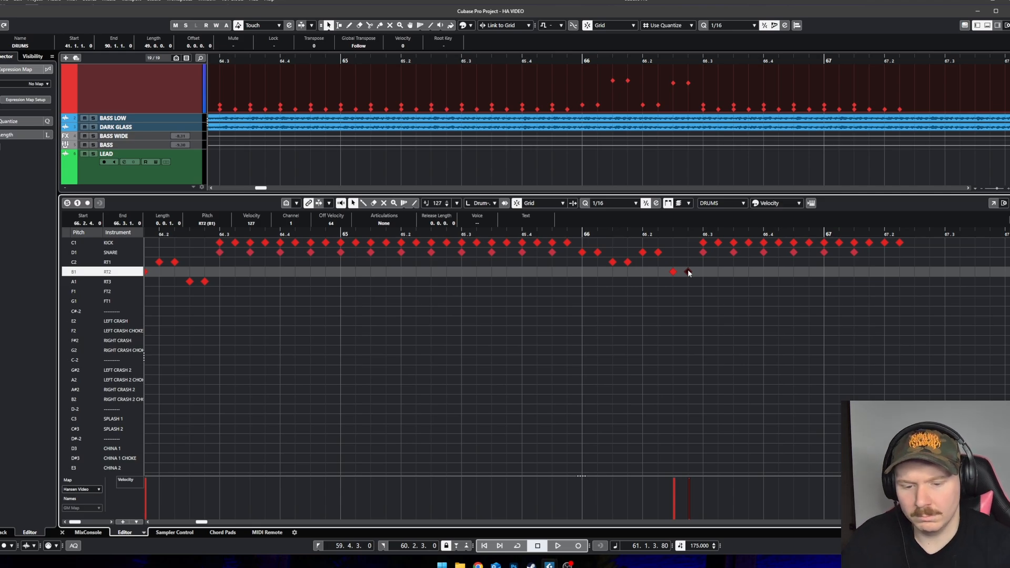
pyautogui.click(565, 233)
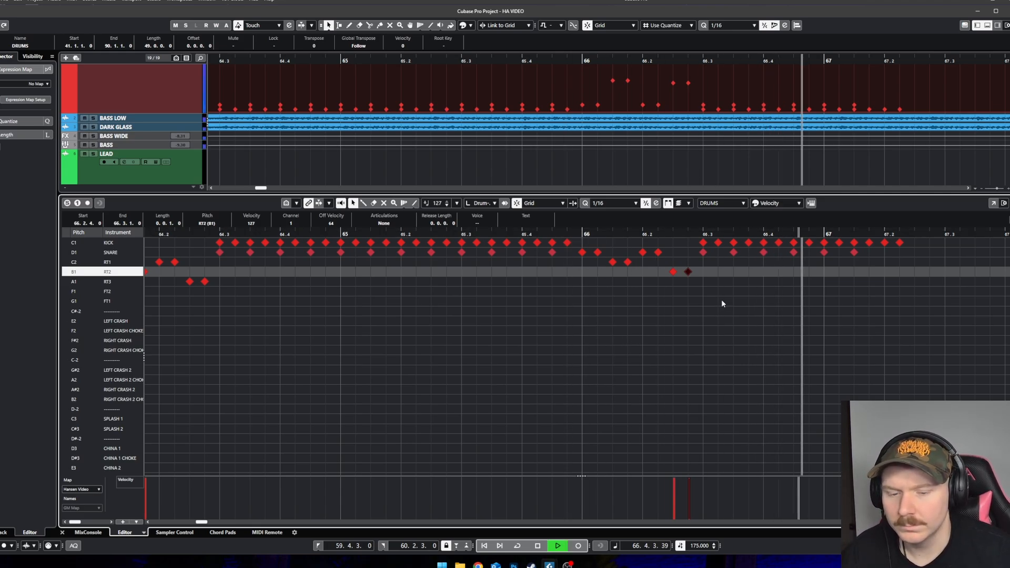
pyautogui.press('space')
# Step: Play the section from 64.3.1 to check the RIDE BELL run against the bar 66 fill and the kicks and snares from 66.3.1
pyautogui.scroll(-5, 699, 341)
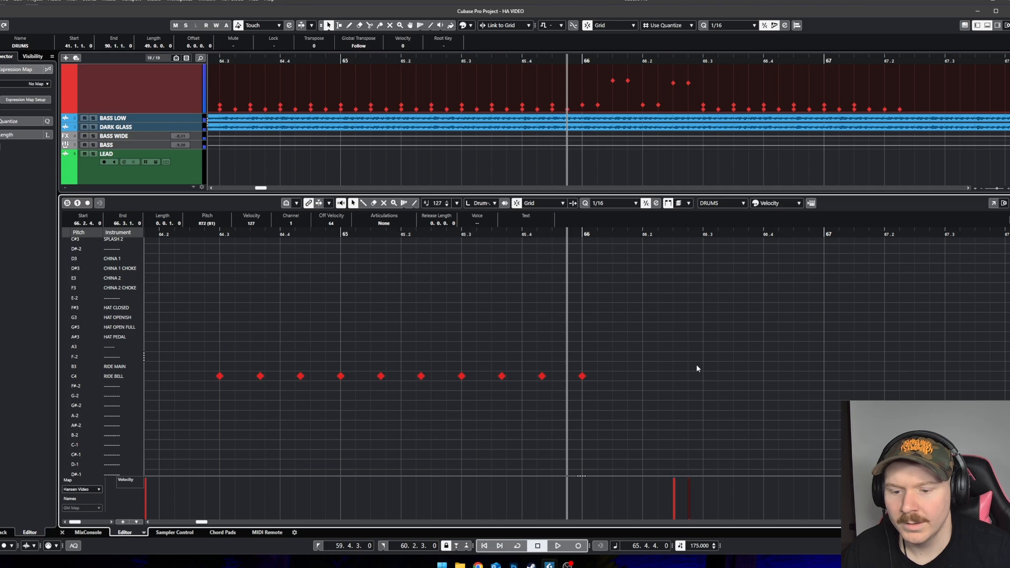
pyautogui.click(221, 234)
pyautogui.press('space')
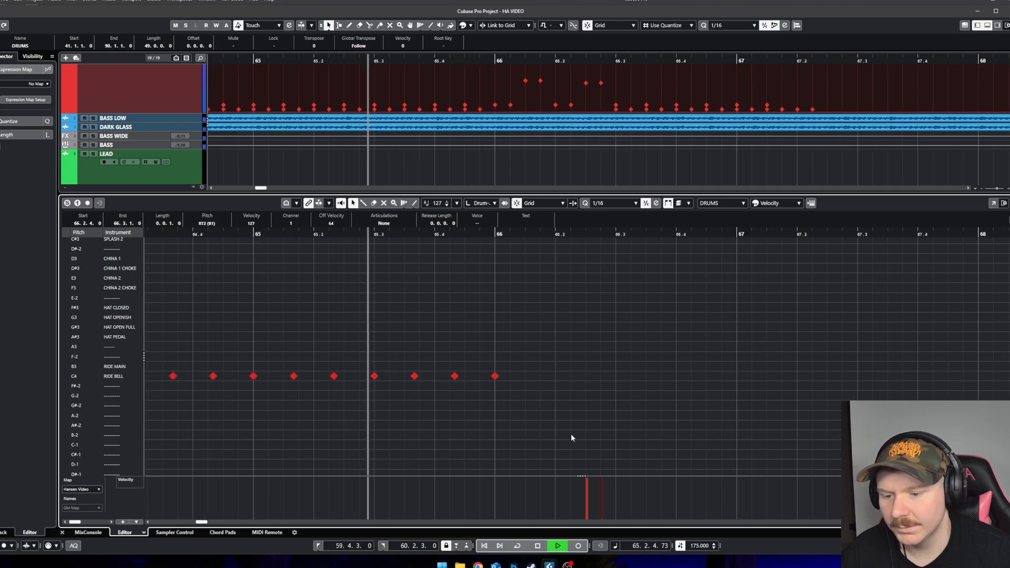
pyautogui.scroll(-5, 593, 424)
pyautogui.scroll(8, 595, 423)
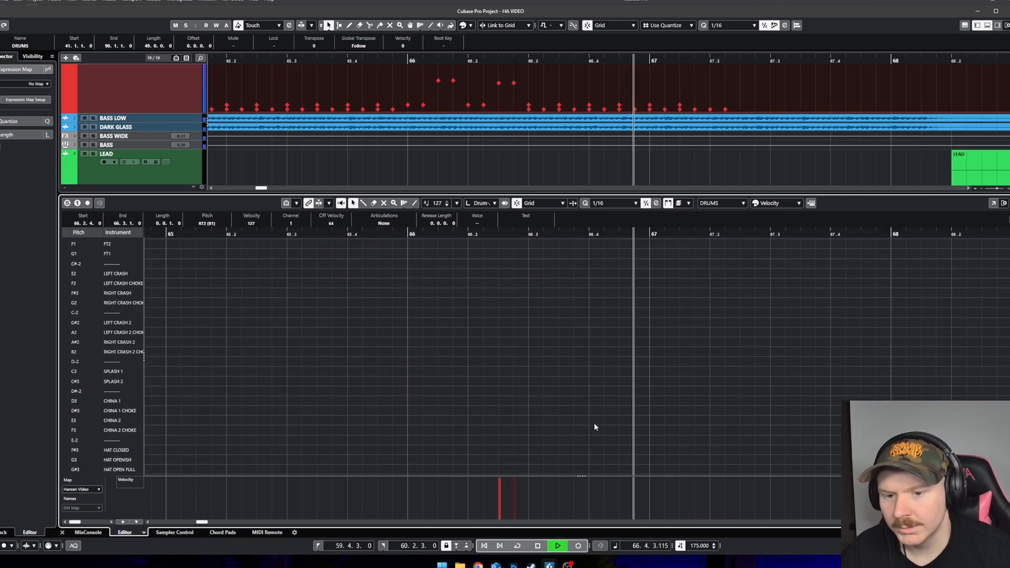
pyautogui.scroll(4, 600, 415)
pyautogui.press('space')
pyautogui.moveTo(672, 258); pyautogui.dragTo(571, 238)
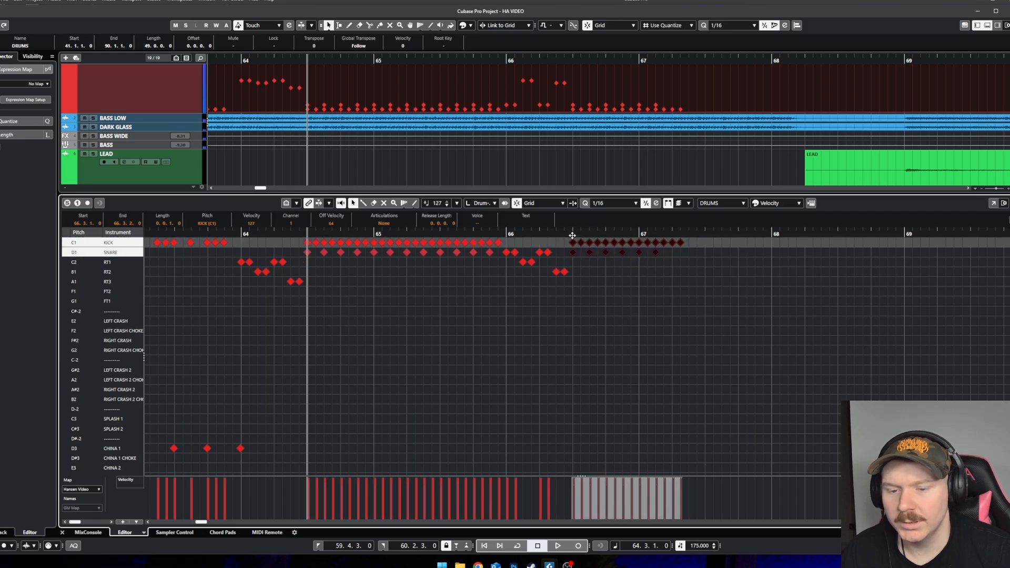
pyautogui.scroll(-6, 614, 349)
pyautogui.scroll(6, 566, 371)
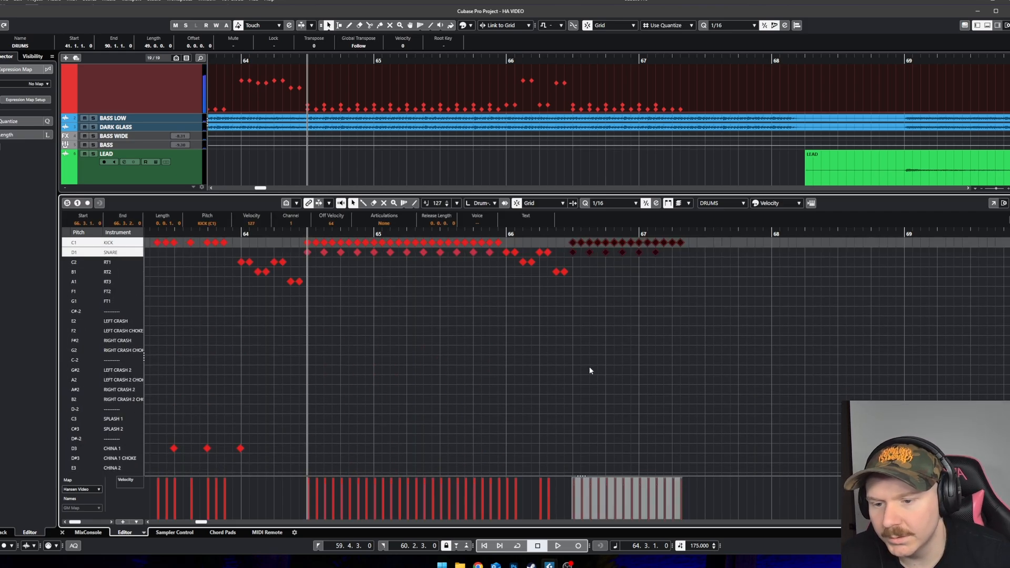
pyautogui.scroll(-6, 598, 368)
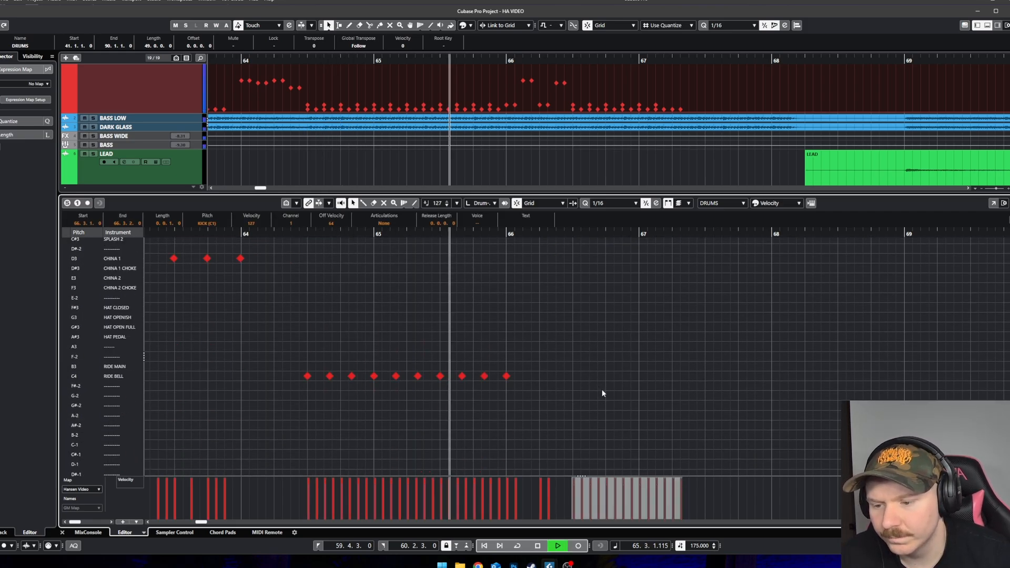
pyautogui.press('space')
# Step: Lower the velocity of the RIDE BELL hits following 64.3.1 up to 66.1.1, leaving the first accented, and play them
pyautogui.scroll(3, 320, 403)
pyautogui.moveTo(736, 414); pyautogui.dragTo(385, 373)
pyautogui.click(412, 410)
pyautogui.moveTo(791, 414); pyautogui.dragTo(318, 352)
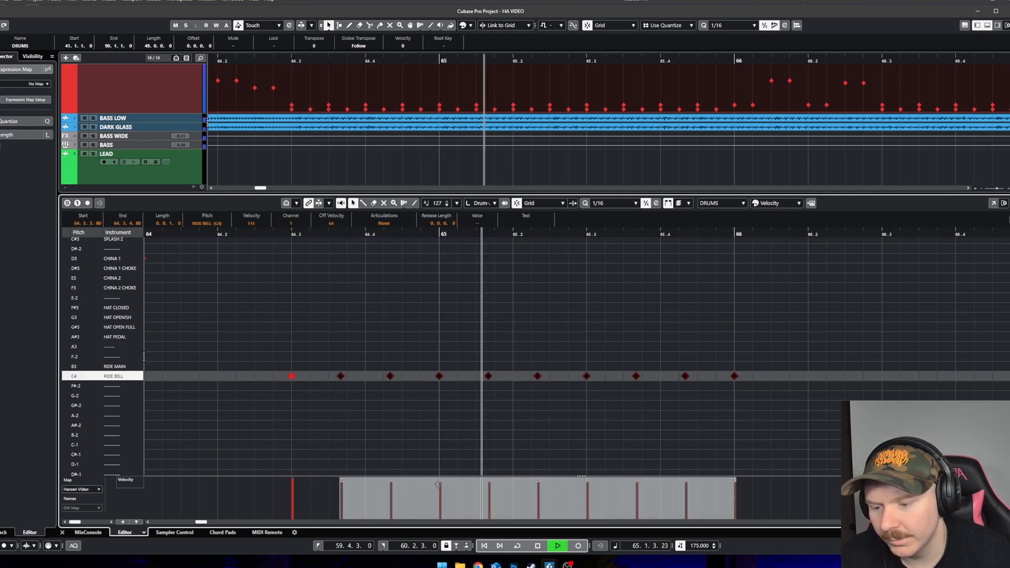
pyautogui.press('space')
pyautogui.click(364, 413)
pyautogui.press('space')
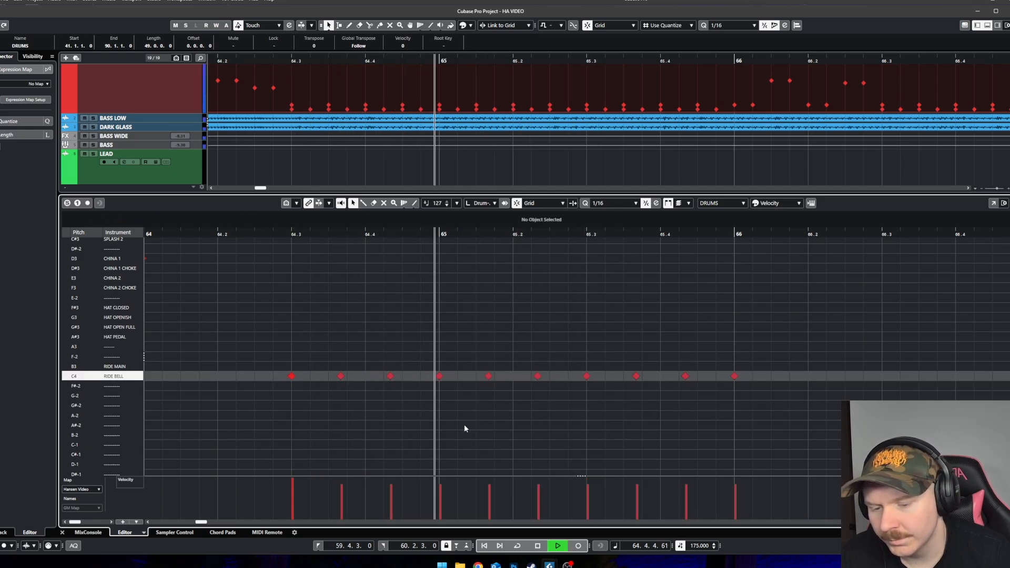
pyautogui.scroll(-3, 525, 433)
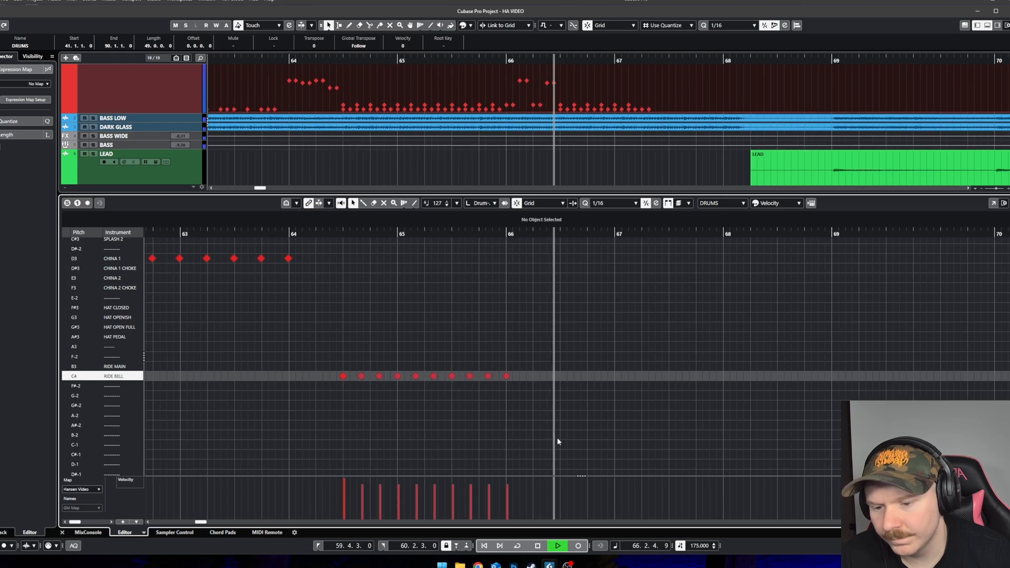
pyautogui.scroll(5, 579, 435)
pyautogui.press('space')
# Step: Duplicate the KICK and SNARE hits from 66.3.1 to 67.1.4 at 67.2.1, filling up to 67.4.4, and play them
pyautogui.scroll(2, 671, 269)
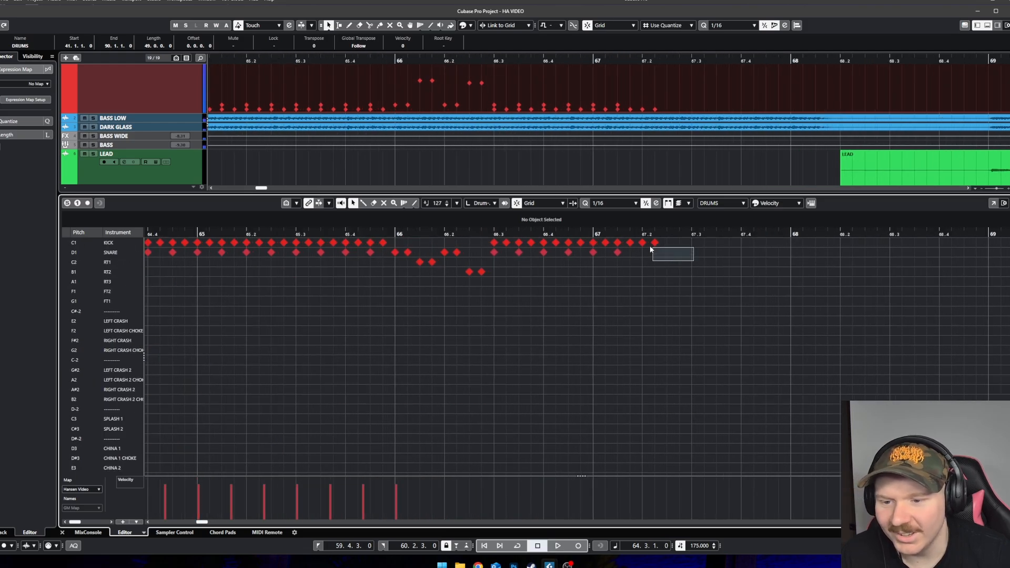
pyautogui.moveTo(651, 250); pyautogui.dragTo(495, 238)
pyautogui.hotkey('alt', 'd')
pyautogui.scroll(-2, 662, 279)
pyautogui.press('space')
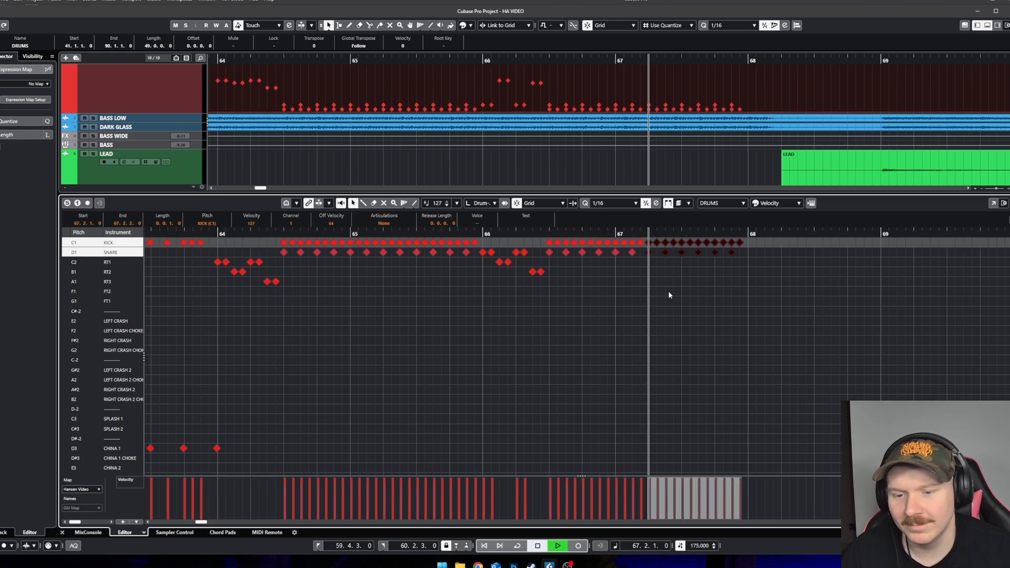
pyautogui.scroll(-4, 655, 392)
pyautogui.hscroll(3, 690, 393)
pyautogui.scroll(-1, 691, 392)
pyautogui.scroll(3, 563, 340)
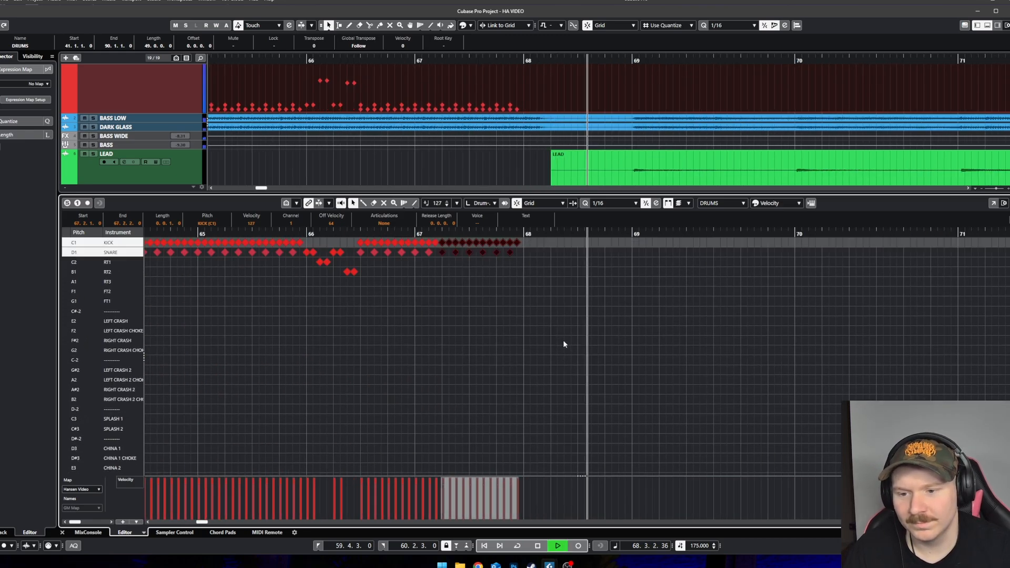
pyautogui.press('space')
# Step: Set the grid to 1/4 Triplet and draw a RIDE BELL run from 66.3.1 to just before 68.4.1
pyautogui.scroll(-5, 368, 347)
pyautogui.scroll(2, 352, 372)
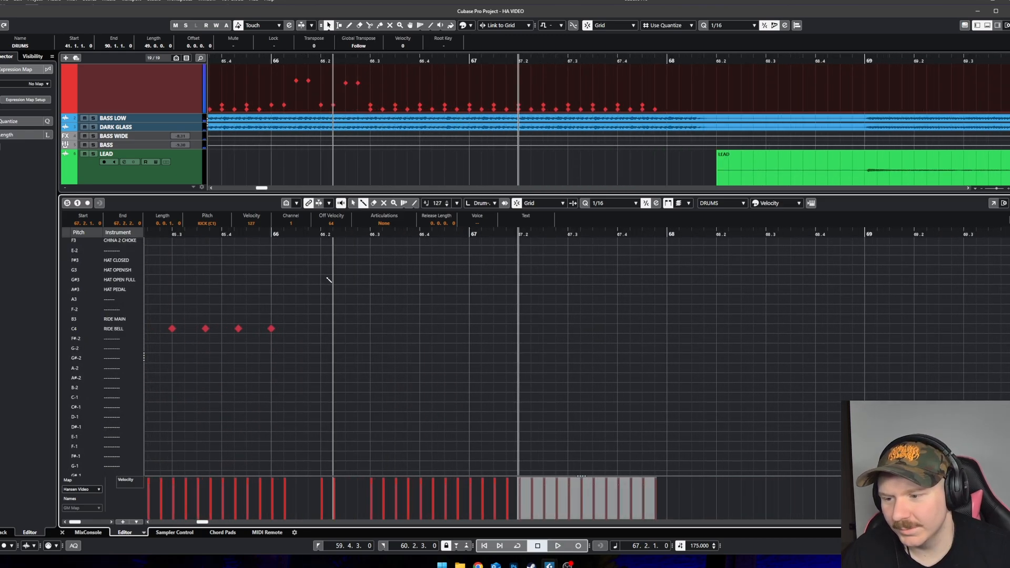
pyautogui.moveTo(289, 232); pyautogui.dragTo(246, 233)
pyautogui.press('space')
pyautogui.scroll(3, 389, 384)
pyautogui.press('space')
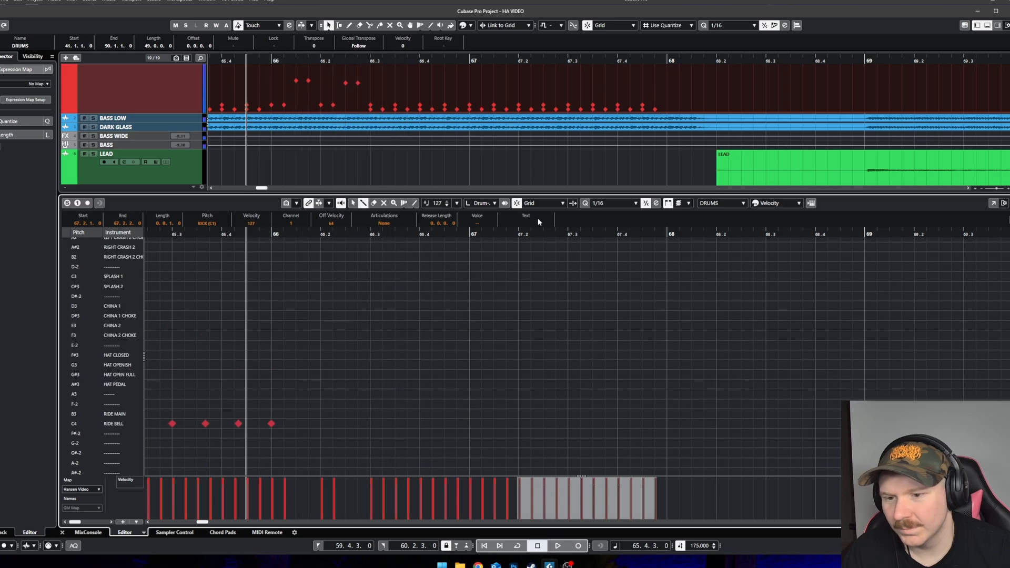
pyautogui.click(616, 206)
pyautogui.click(624, 305)
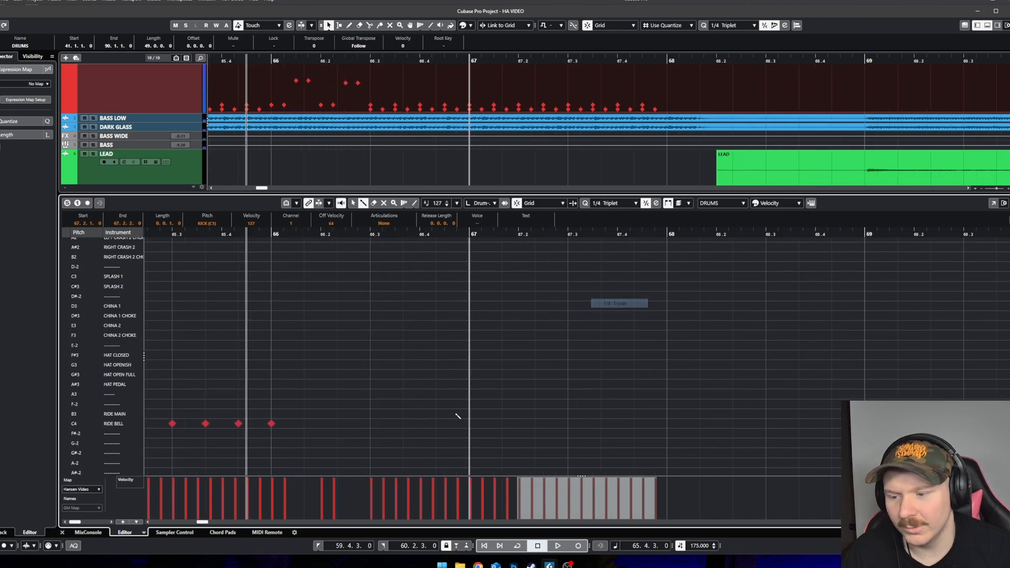
pyautogui.press('space')
pyautogui.press('space')
pyautogui.moveTo(371, 425); pyautogui.dragTo(797, 417)
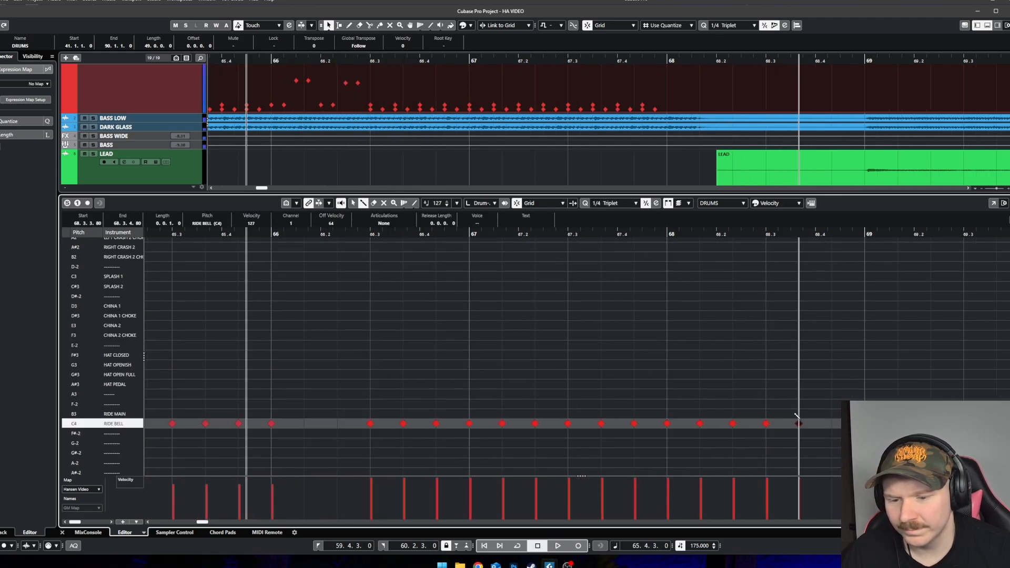
# Step: Set the grid to 1/8 Triplet and place RIDE MAIN hits between the RIDE BELL hits that start at 66.3.1
pyautogui.click(622, 205)
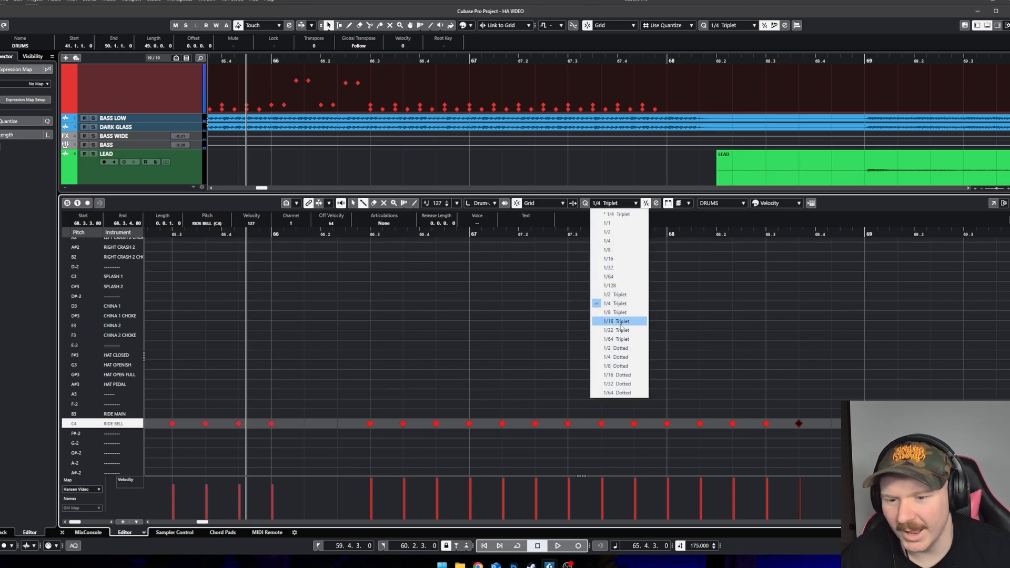
pyautogui.click(605, 323)
pyautogui.click(387, 415)
pyautogui.moveTo(429, 413); pyautogui.dragTo(493, 417)
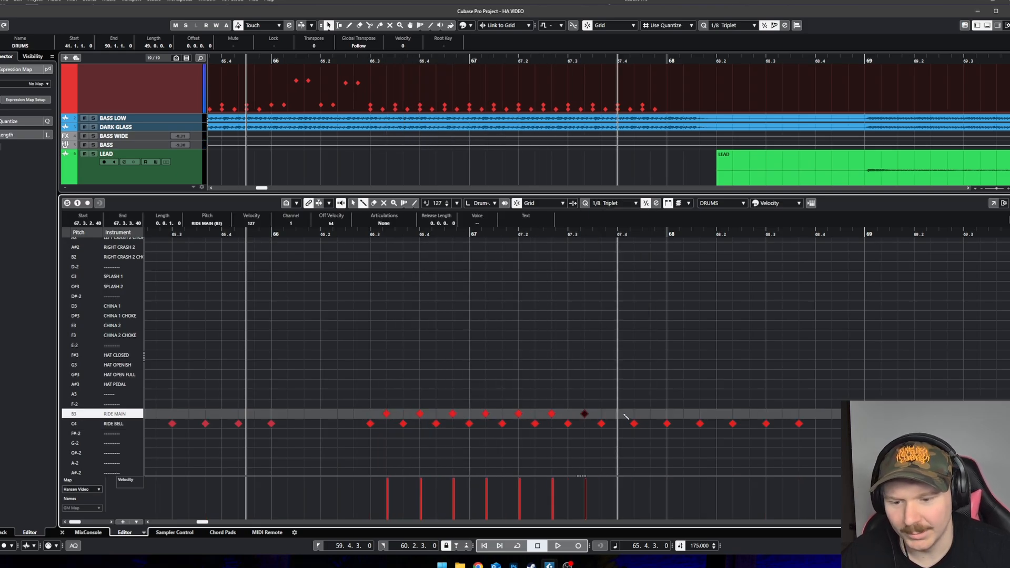
# Step: Try a much lower velocity on the RIDE MAIN hits, play them and delete the whole RIDE MAIN run
pyautogui.moveTo(658, 417)
pyautogui.mouseDown()
pyautogui.moveTo(787, 415)
pyautogui.moveTo(355, 411)
pyautogui.mouseUp()
pyautogui.moveTo(504, 479); pyautogui.dragTo(505, 503)
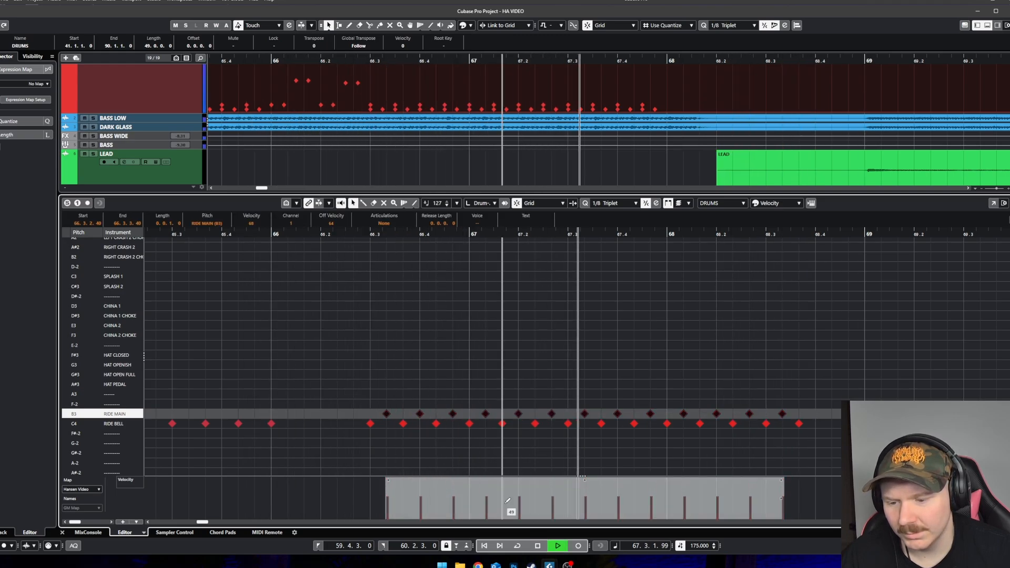
pyautogui.press('space')
pyautogui.press('space')
pyautogui.click(505, 453)
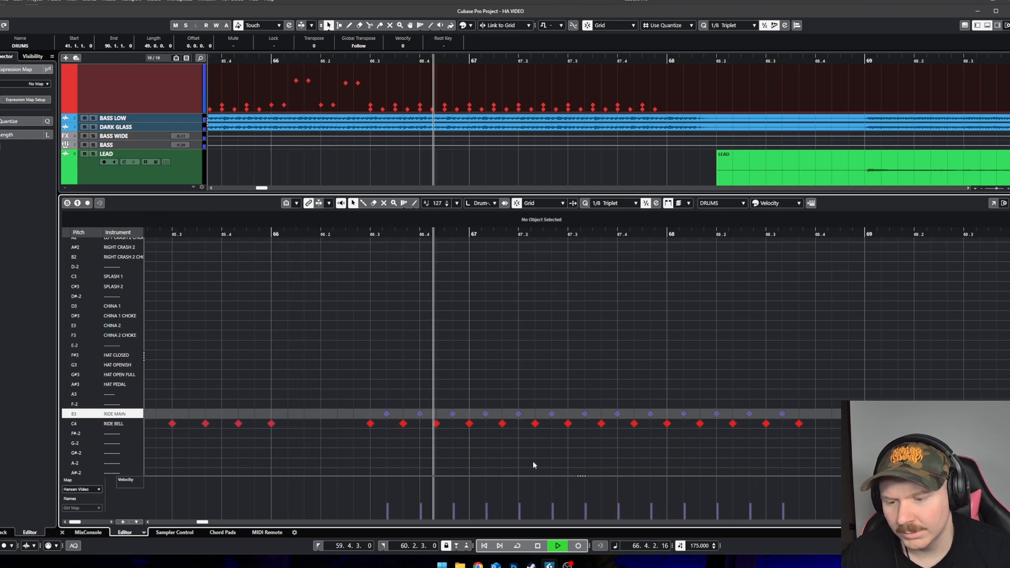
pyautogui.moveTo(550, 413); pyautogui.dragTo(221, 418)
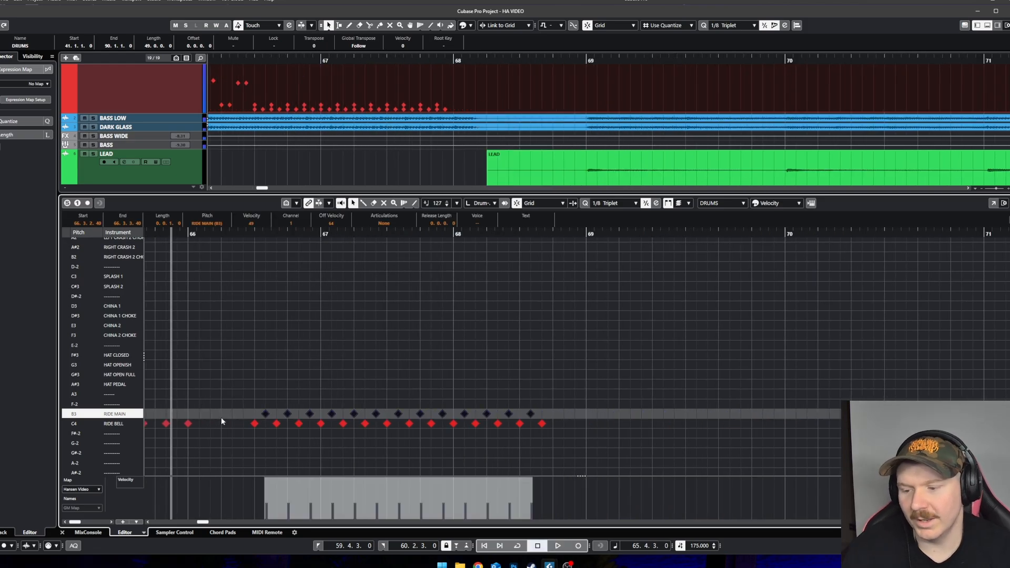
pyautogui.press('Delete')
# Step: Lower the velocity of the RIDE BELL run starting at 66.3.1 and play it
pyautogui.scroll(-3, 340, 422)
pyautogui.moveTo(481, 435); pyautogui.dragTo(295, 414)
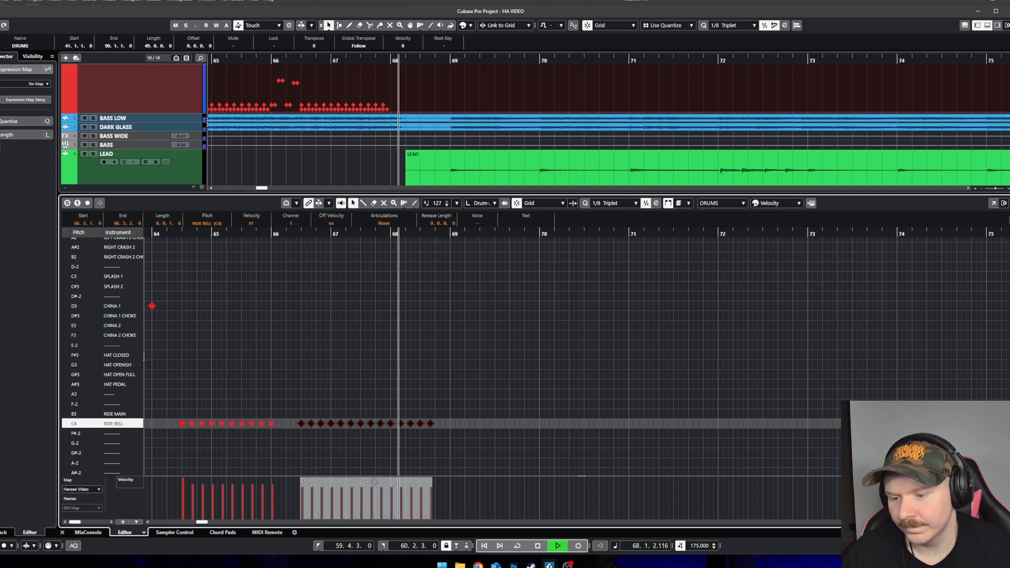
pyautogui.press('space')
# Step: End the RIDE BELL run on an accented hit at 68.1.1 and delete the bell hits beyond it
pyautogui.moveTo(465, 430); pyautogui.dragTo(412, 416)
pyautogui.moveTo(412, 415); pyautogui.dragTo(411, 415)
pyautogui.press('Delete')
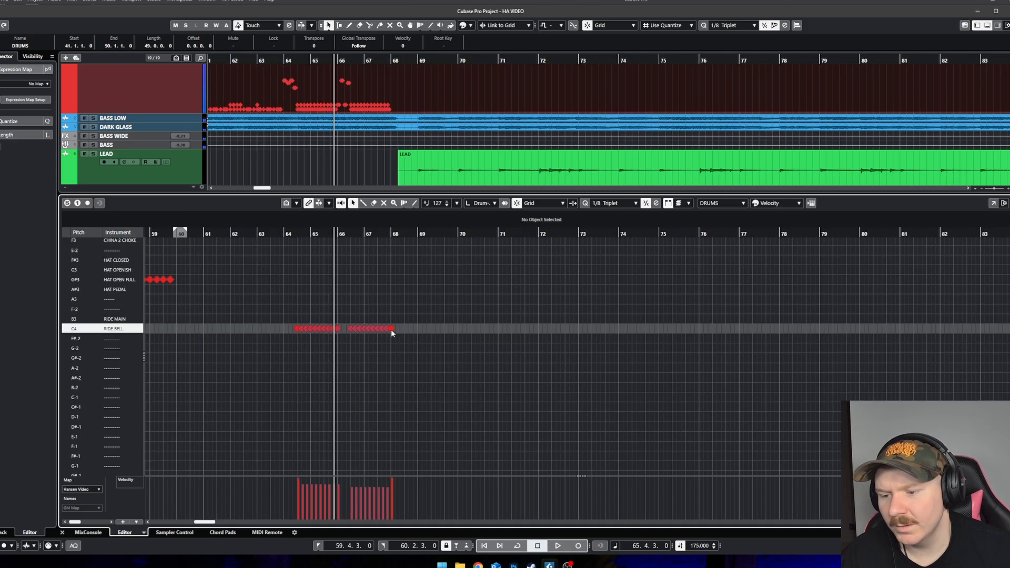
pyautogui.scroll(4, 389, 368)
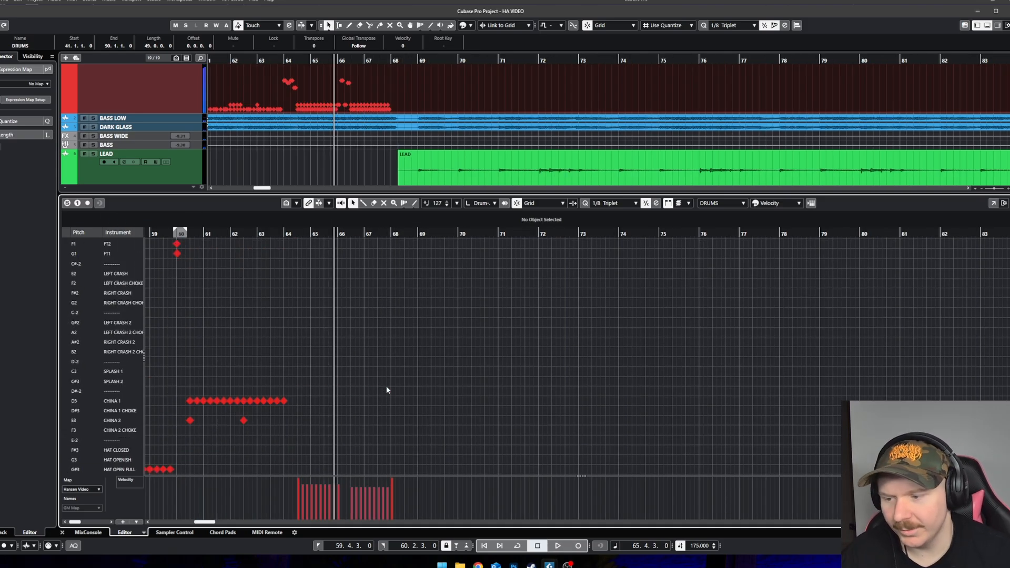
pyautogui.hscroll(-5, 291, 347)
pyautogui.scroll(3, 443, 272)
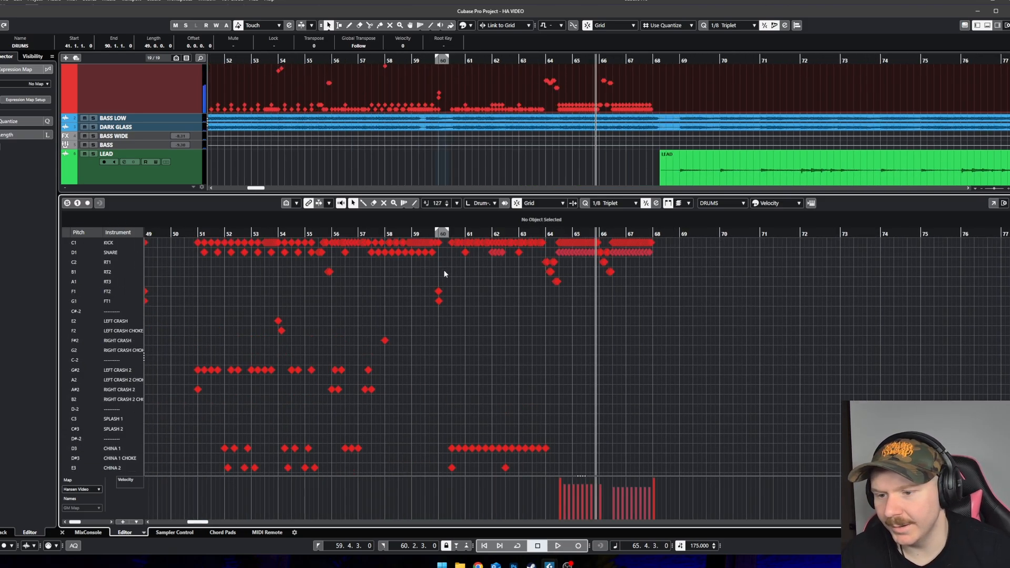
# Step: Copy the kick, FT1 and FT2 accent from bar 60 to bar 68 and play the run leading into it
pyautogui.moveTo(436, 288); pyautogui.dragTo(436, 287)
pyautogui.scroll(5, 436, 286)
pyautogui.keyDown('shift'); pyautogui.click(447, 244); pyautogui.keyUp('shift')
pyautogui.scroll(-2, 514, 314)
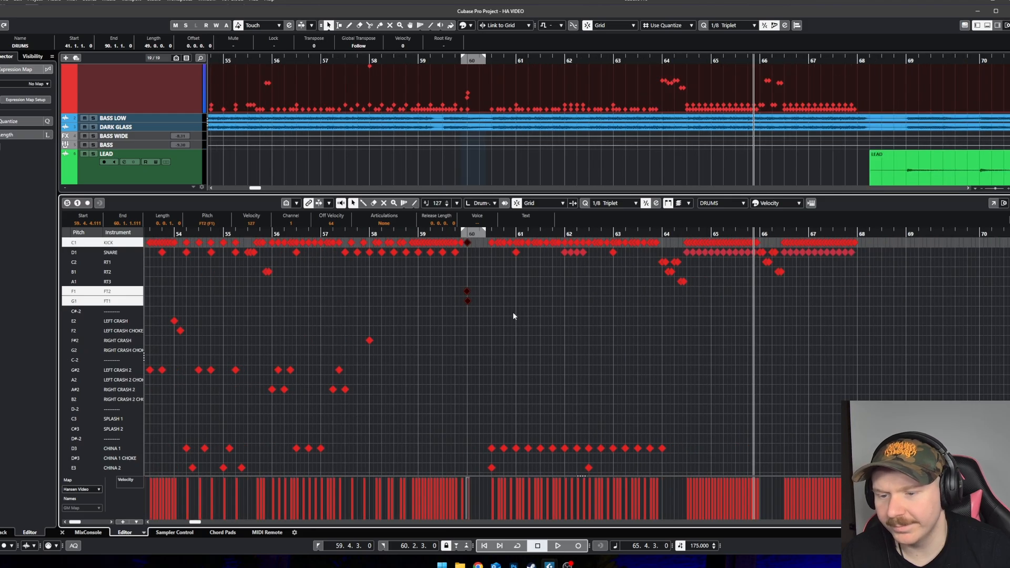
pyautogui.hscroll(3, 547, 297)
pyautogui.scroll(1, 557, 292)
pyautogui.scroll(2, 664, 243)
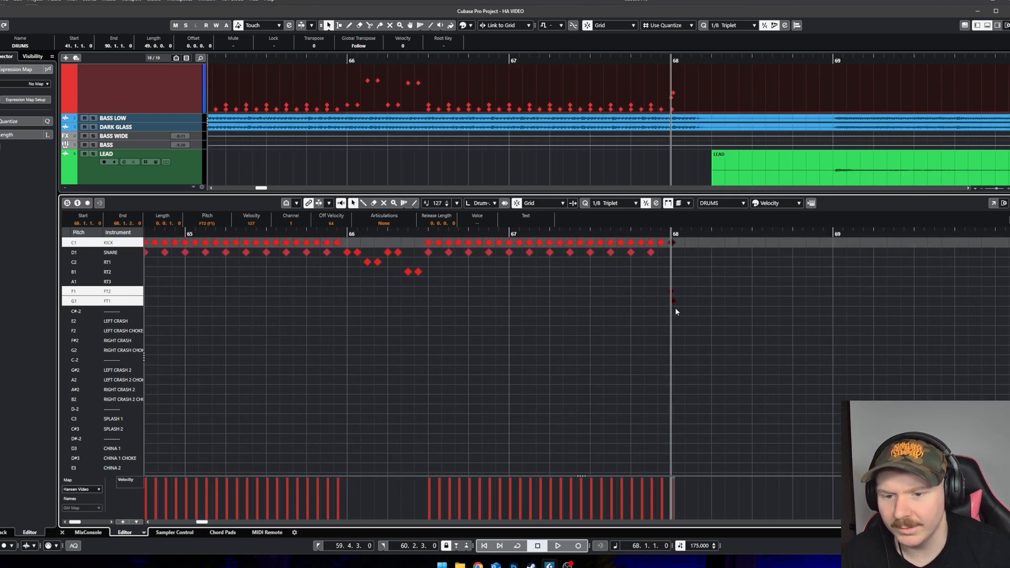
pyautogui.press('space')
pyautogui.keyDown('alt'); pyautogui.keyDown('shift'); pyautogui.click(364, 241); pyautogui.keyUp('shift'); pyautogui.keyUp('alt')
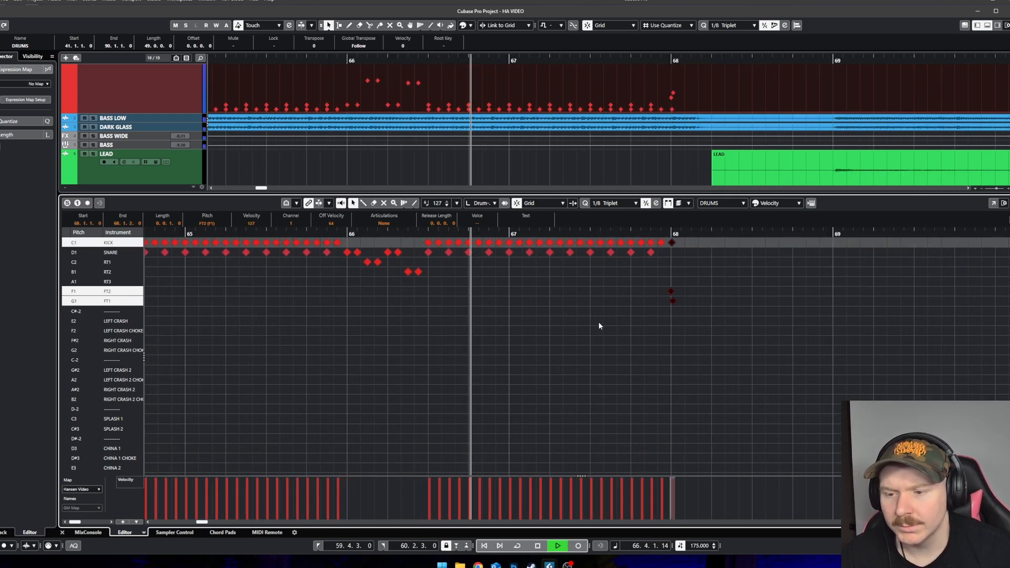
# Step: Replace the snares from 67.3.1 to the end of bar 67 with hits on a 1/4 Triplet grid and play them
pyautogui.press('space')
pyautogui.moveTo(654, 261); pyautogui.dragTo(586, 250)
pyautogui.press('Delete')
pyautogui.click(610, 204)
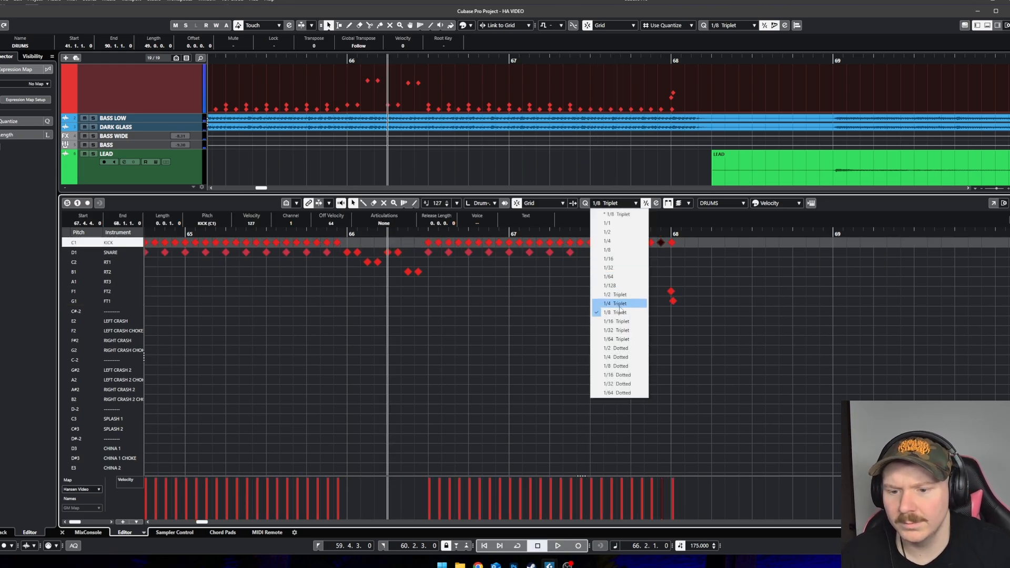
pyautogui.click(619, 304)
pyautogui.scroll(1, 605, 262)
pyautogui.moveTo(594, 255); pyautogui.dragTo(659, 250)
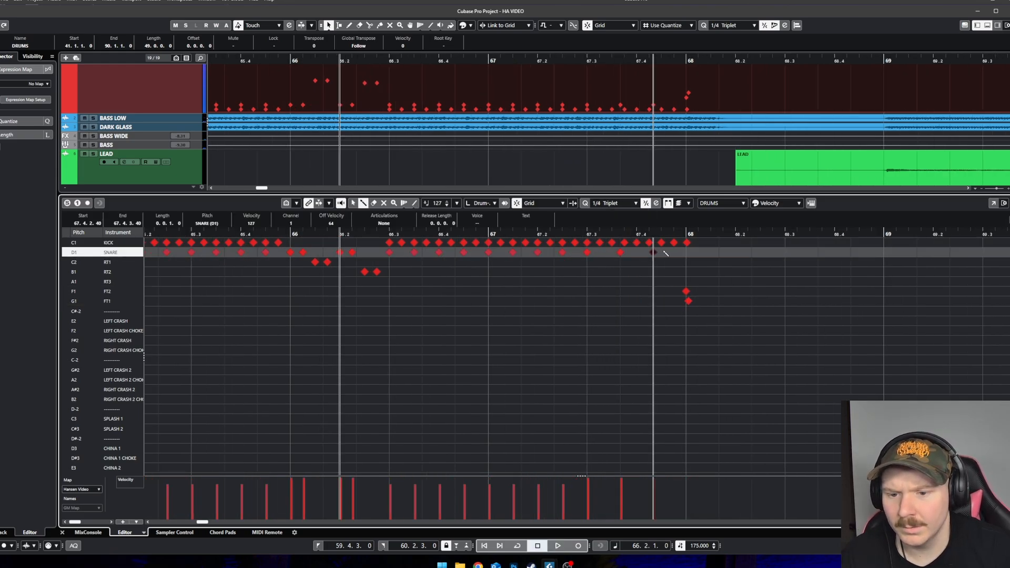
pyautogui.scroll(-3, 630, 327)
pyautogui.press('space')
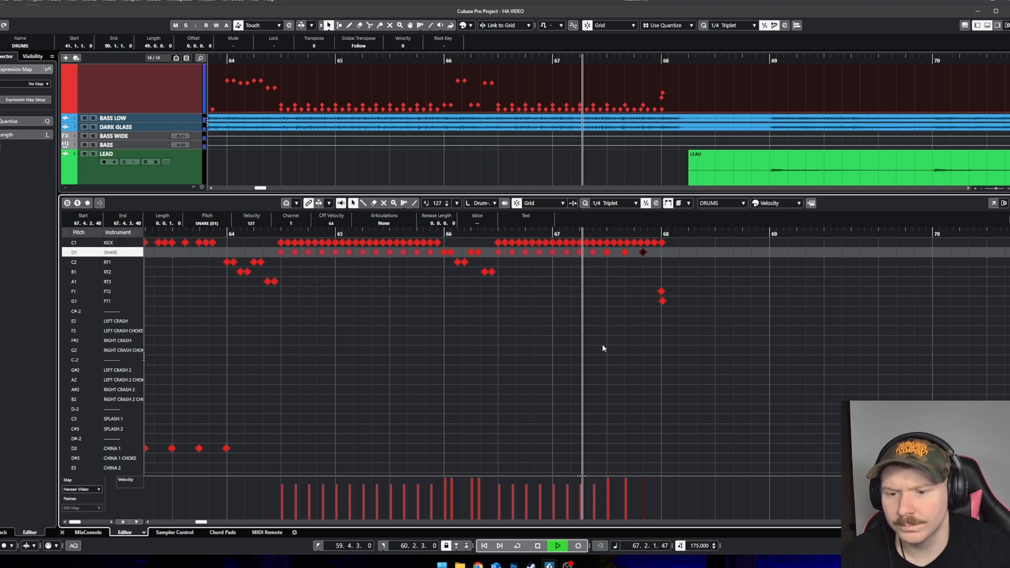
pyautogui.press('space')
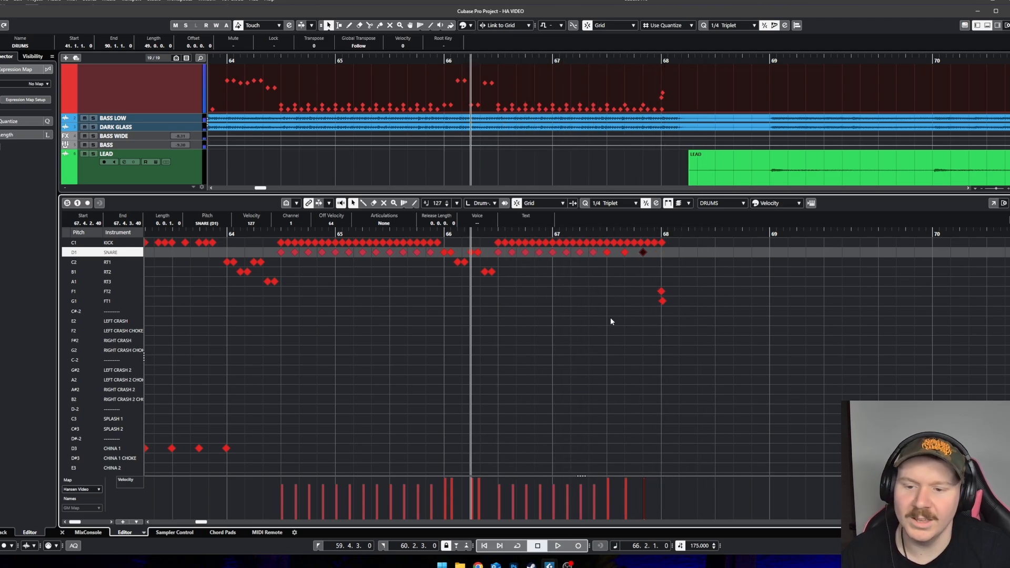
# Step: Set the grid to 1/16, place a velocity-127 snare at 67.2.3 and play the passage
pyautogui.click(627, 203)
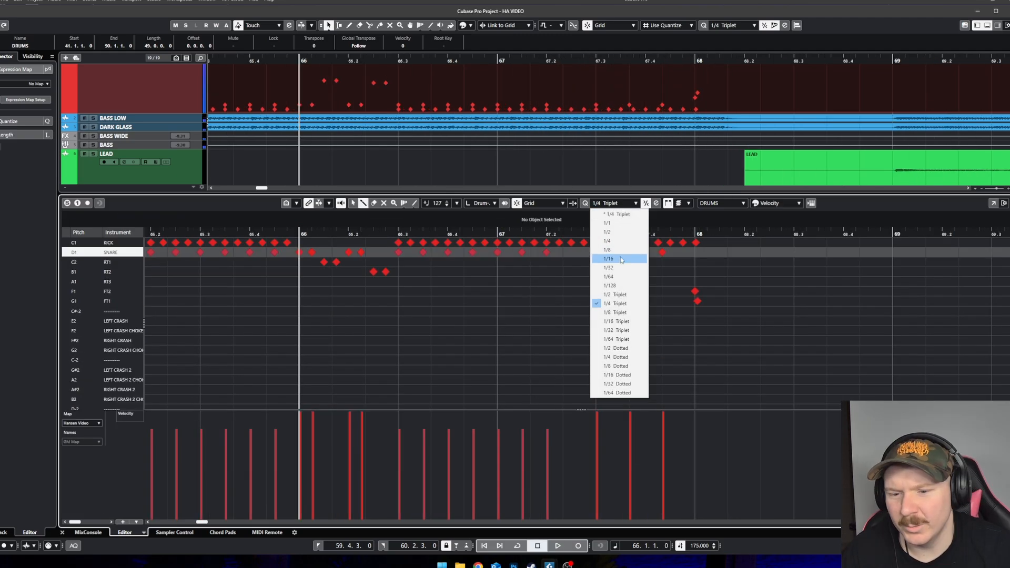
pyautogui.click(620, 258)
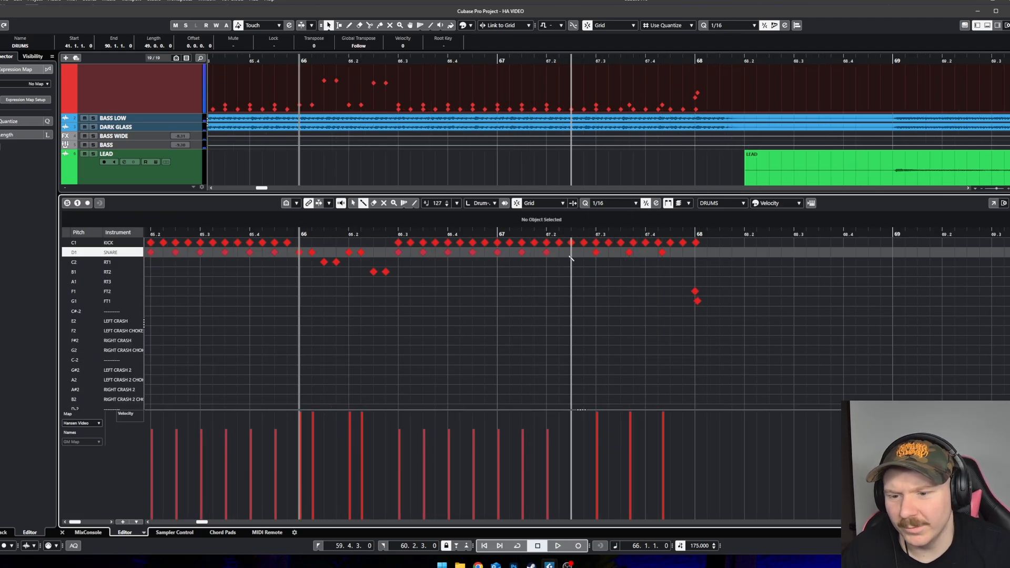
pyautogui.click(571, 252)
pyautogui.rightClick(581, 308)
pyautogui.click(581, 308)
pyautogui.click(591, 329)
pyautogui.press('space')
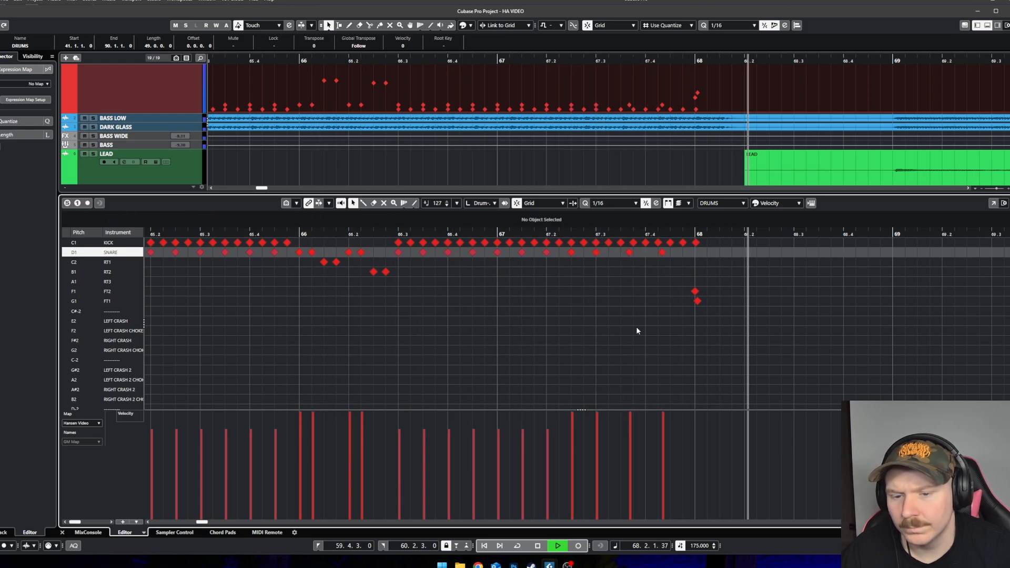
pyautogui.press('space')
# Step: Delete the RIDE BELL hits from 67.3.1 to the end of bar 67 and play the result
pyautogui.scroll(-5, 646, 317)
pyautogui.scroll(-2, 646, 319)
pyautogui.moveTo(666, 374); pyautogui.dragTo(592, 333)
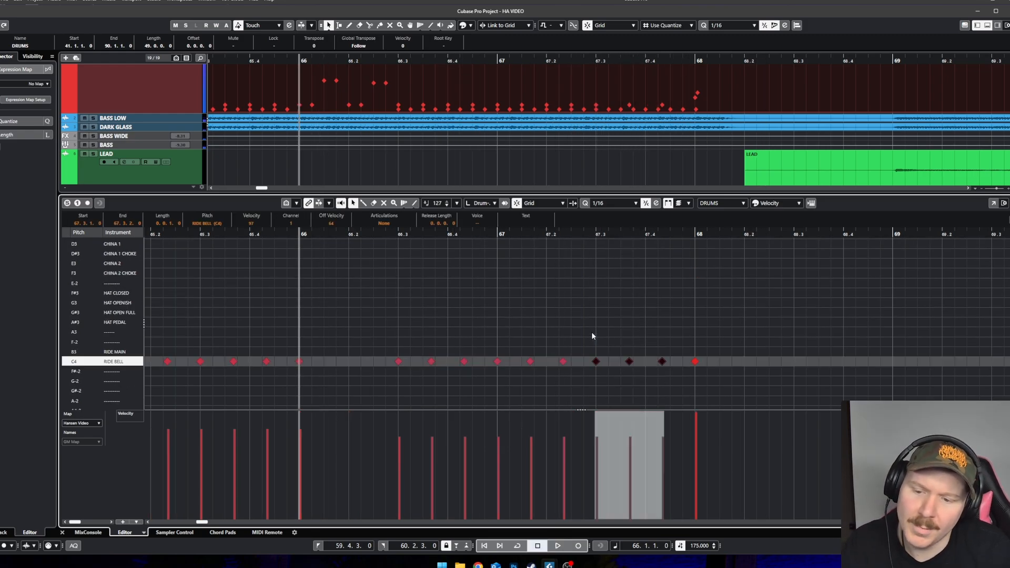
pyautogui.press('Delete')
pyautogui.scroll(7, 599, 347)
pyautogui.press('space')
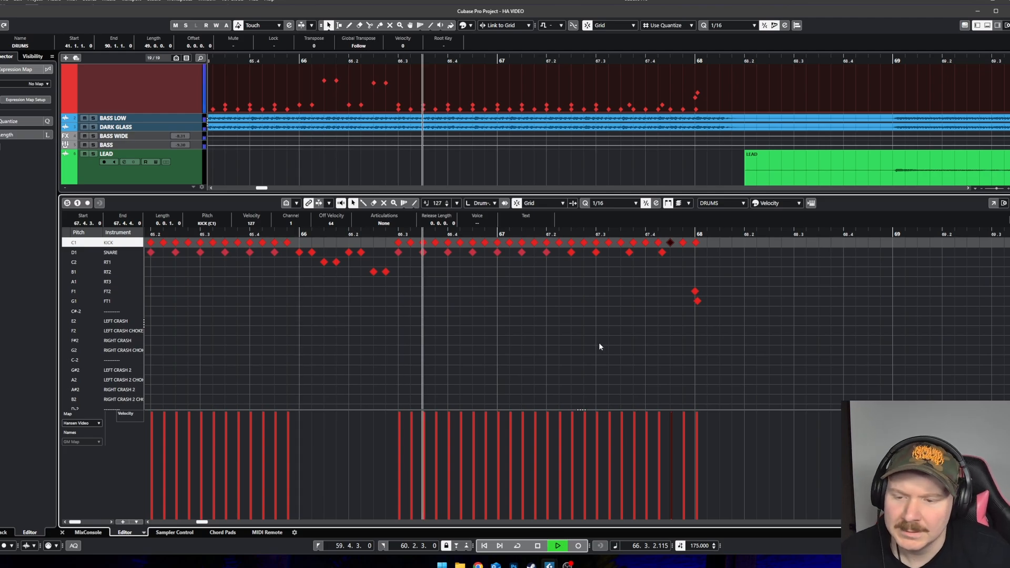
pyautogui.scroll(1, 599, 346)
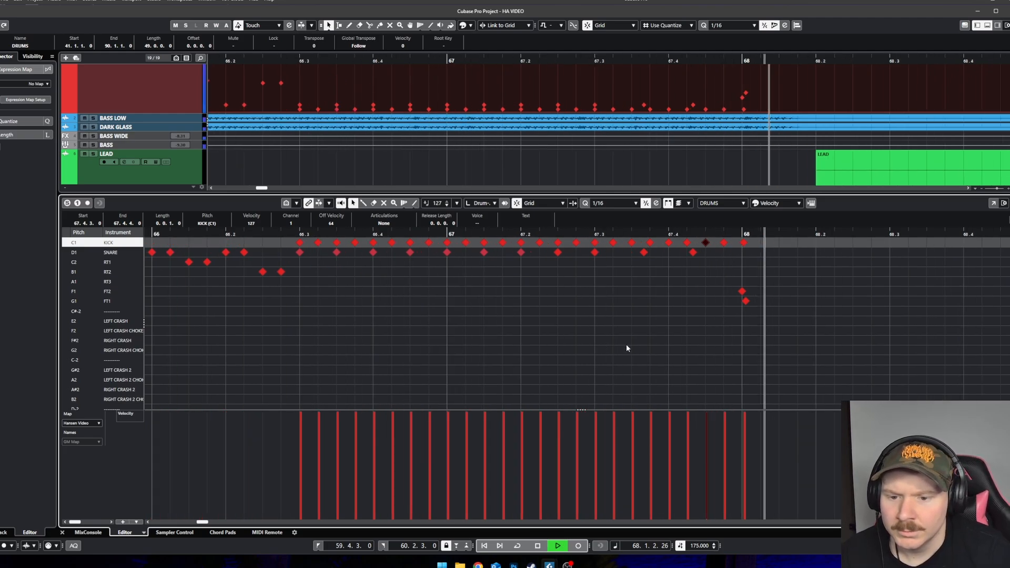
pyautogui.press('space')
# Step: Replace the kicks from 67.3.1 to the end of bar 67 with 1/4 Triplet hits matching the snares and play them
pyautogui.click(620, 205)
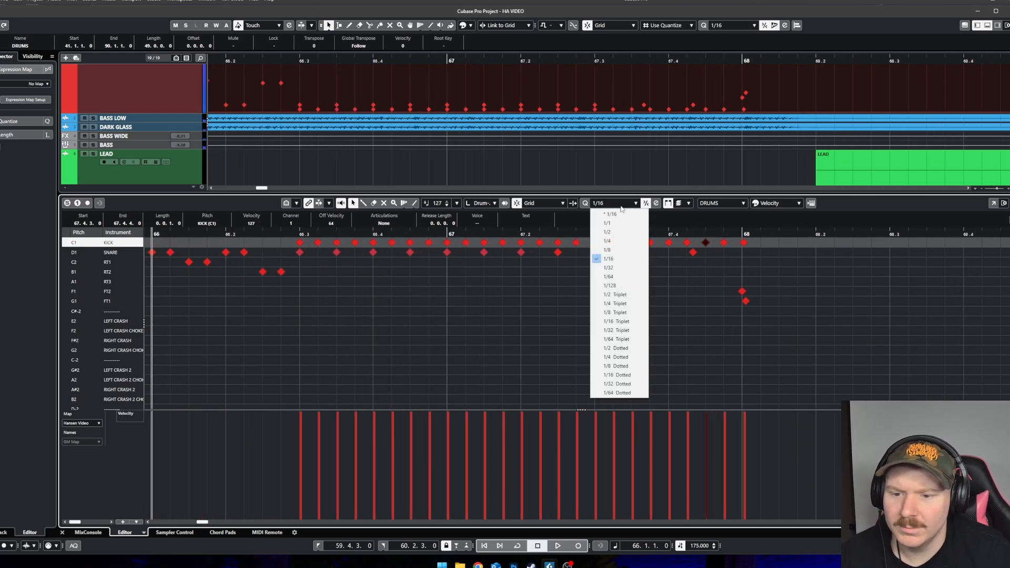
pyautogui.click(620, 304)
pyautogui.click(688, 290)
pyautogui.scroll(-1, 736, 284)
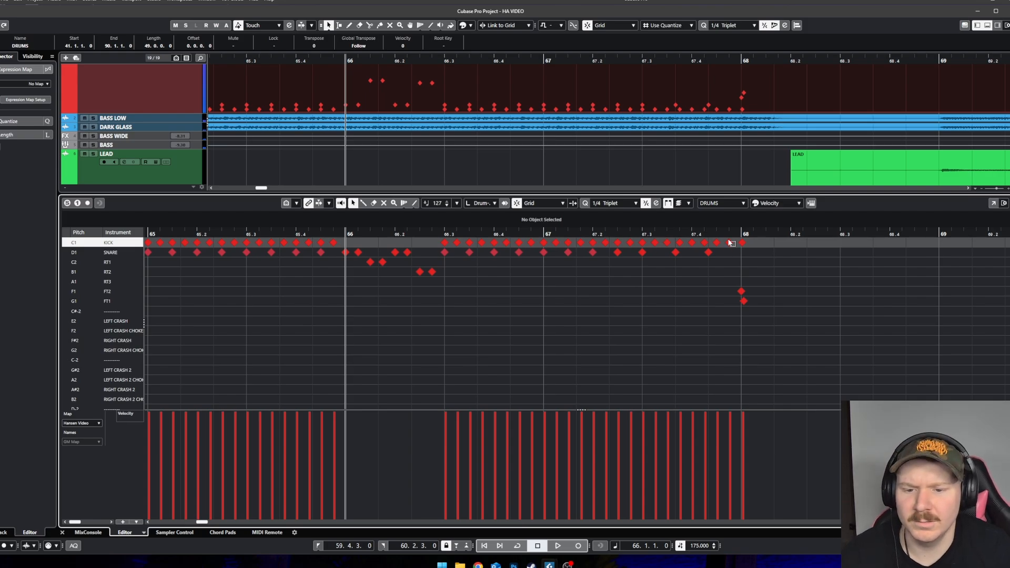
pyautogui.press('Delete')
pyautogui.moveTo(729, 240)
pyautogui.mouseDown()
pyautogui.moveTo(643, 245)
pyautogui.moveTo(688, 244)
pyautogui.mouseUp()
pyautogui.press('Delete')
pyautogui.click(642, 253)
pyautogui.rightClick(633, 243)
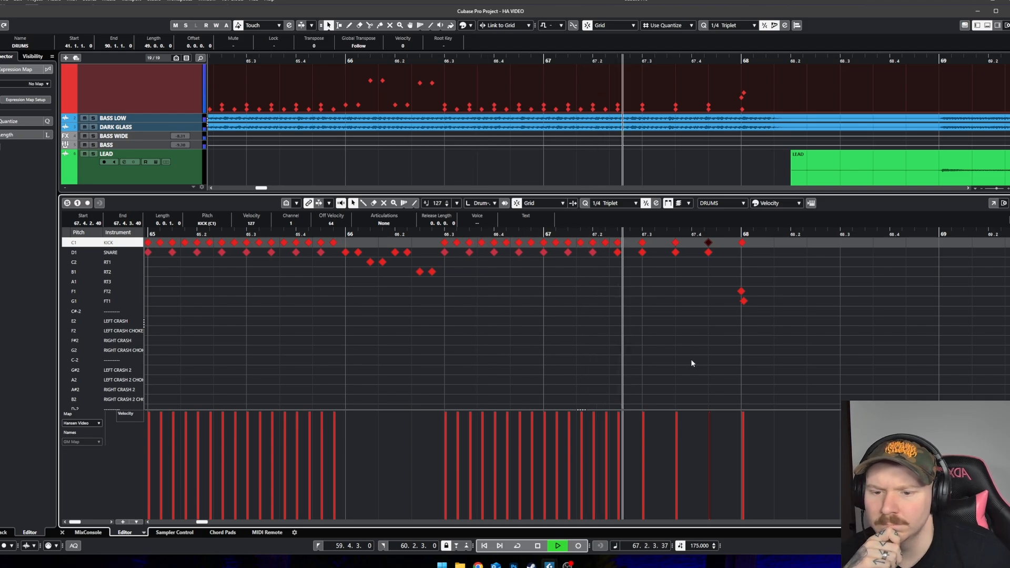
pyautogui.press('space')
# Step: Set the grid to 1/8 Triplet, add kicks between the triplet snares at the end of bar 67 and play them
pyautogui.click(612, 204)
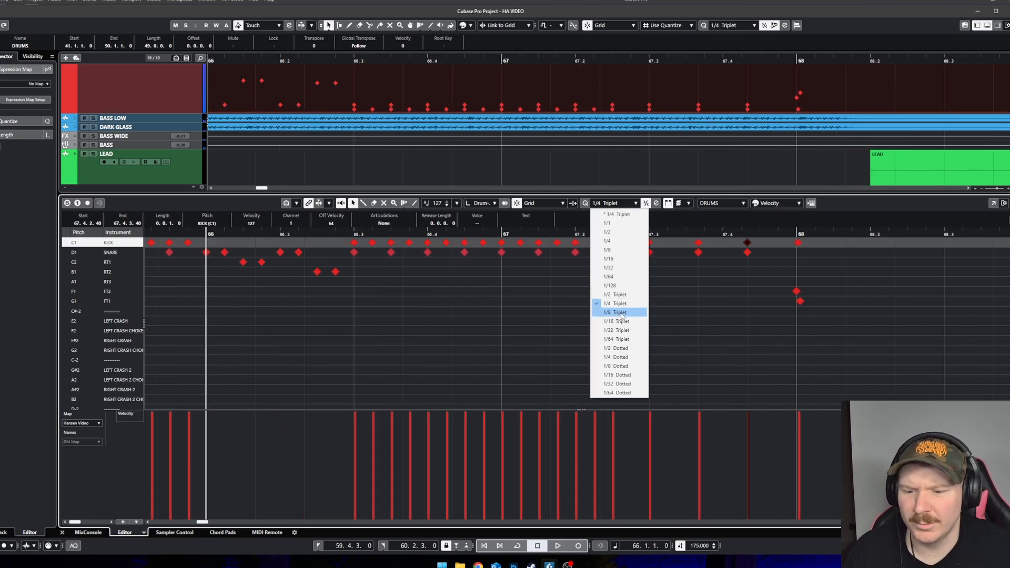
pyautogui.click(620, 312)
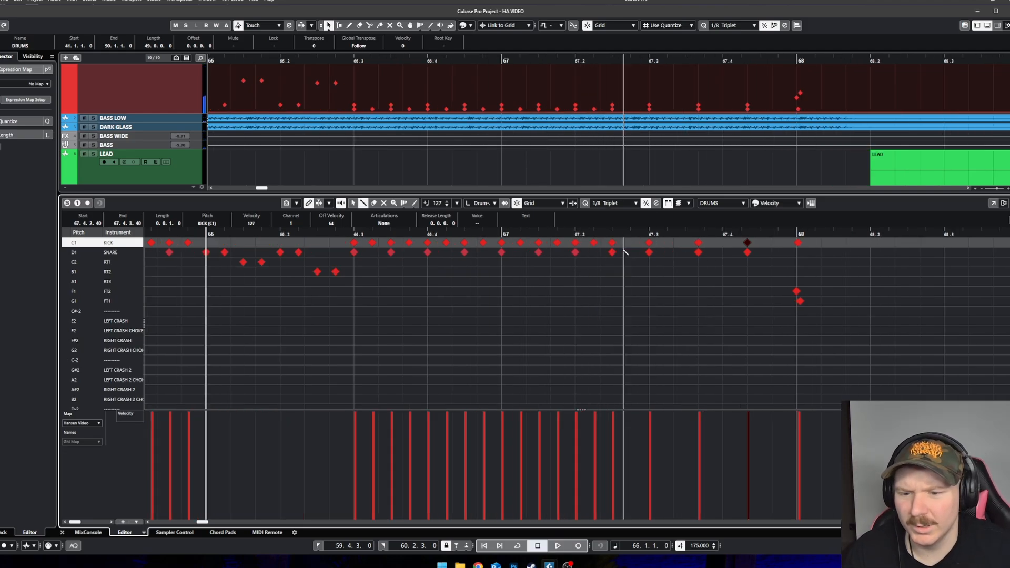
pyautogui.moveTo(624, 250); pyautogui.dragTo(642, 291)
pyautogui.scroll(-2, 585, 250)
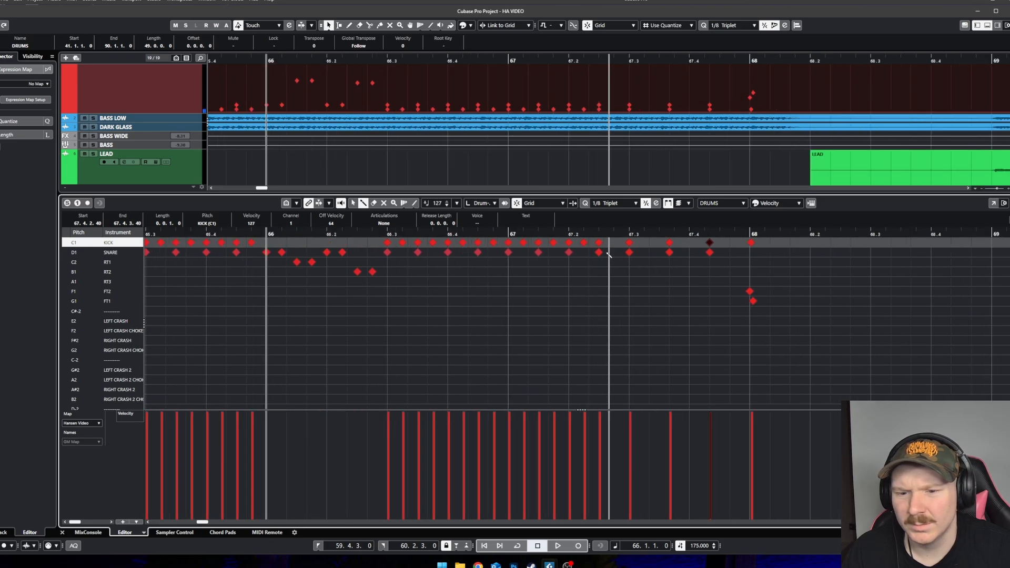
pyautogui.moveTo(650, 244); pyautogui.dragTo(707, 246)
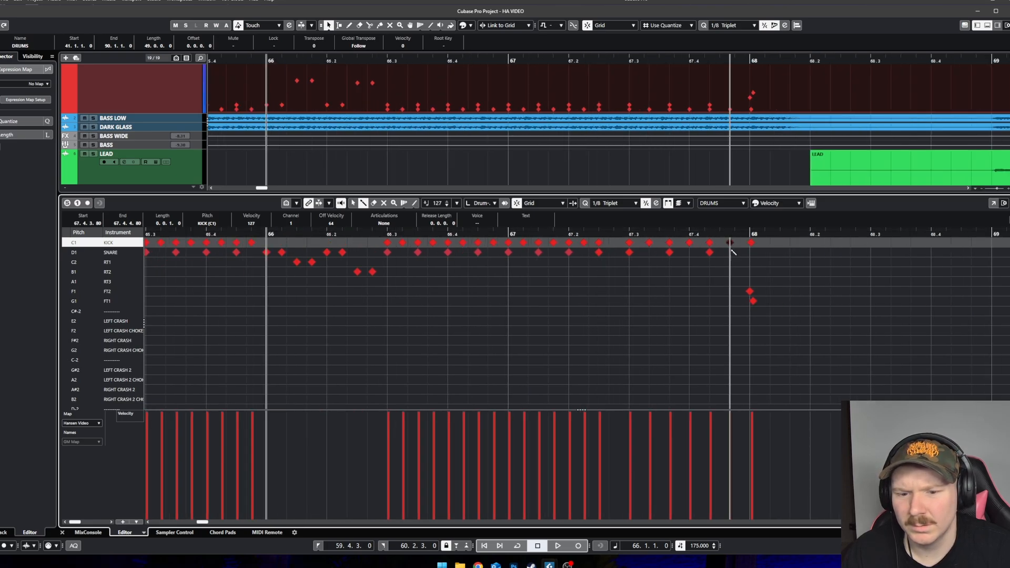
pyautogui.press('space')
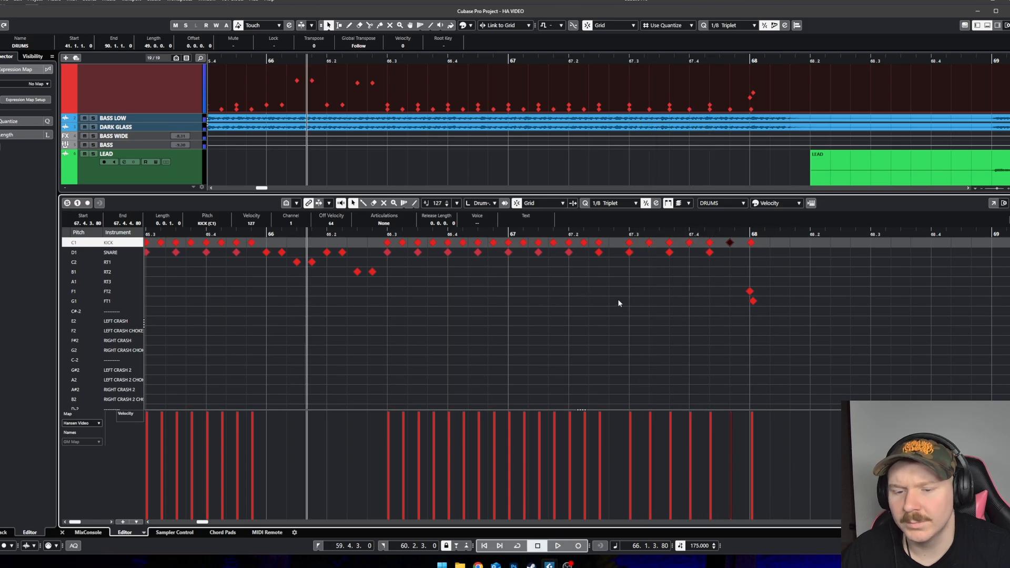
pyautogui.press('space')
# Step: Play the drums from bar 66 on into the section where the LEAD part enters
pyautogui.scroll(-2, 618, 299)
pyautogui.scroll(3, 620, 294)
pyautogui.rightClick(610, 284)
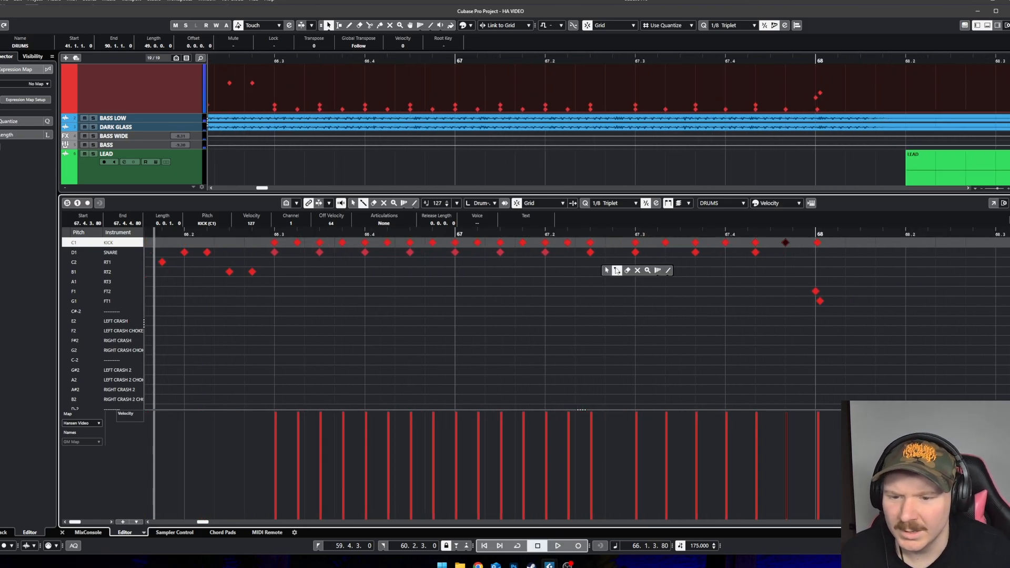
pyautogui.click(613, 270)
pyautogui.scroll(-4, 616, 292)
pyautogui.scroll(-2, 615, 313)
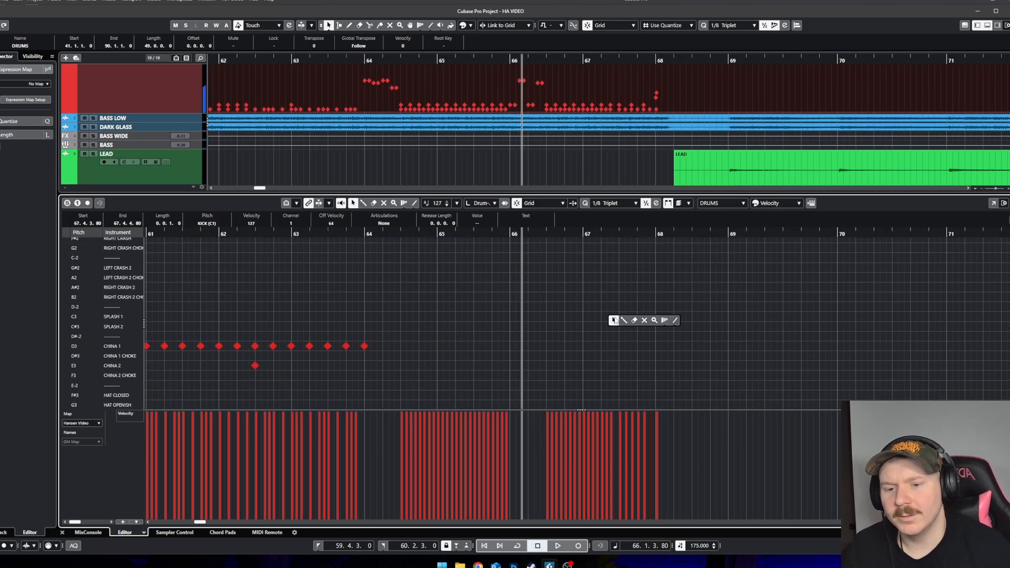
pyautogui.click(614, 320)
pyautogui.press('space')
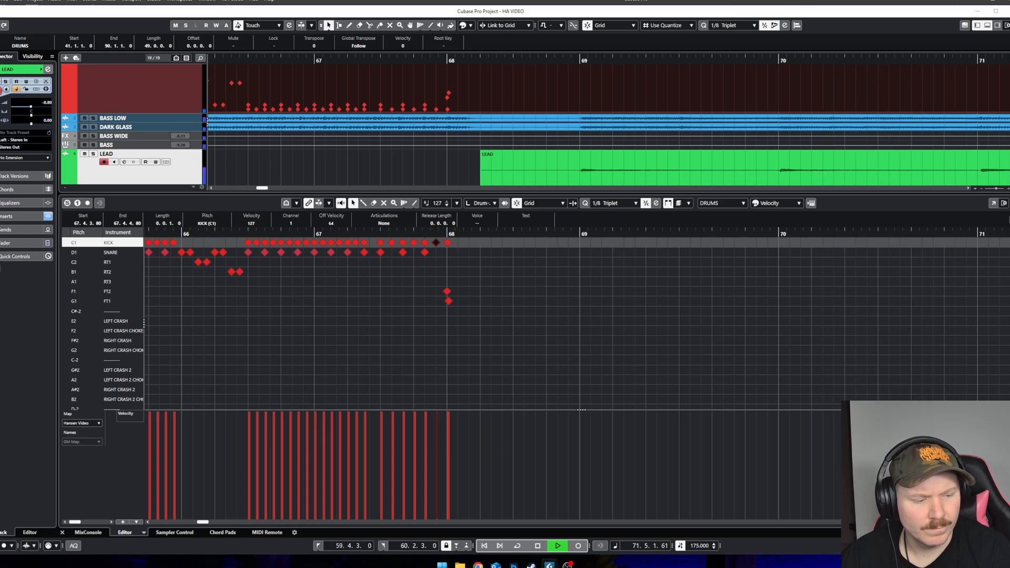
pyautogui.scroll(-2, 842, 382)
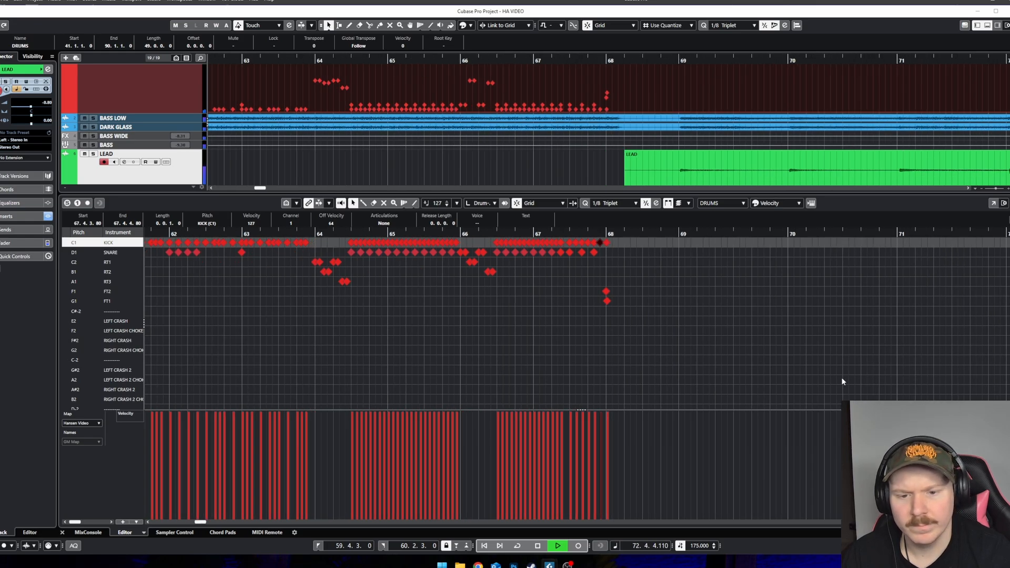
pyautogui.hscroll(2, 915, 367)
pyautogui.press('space')
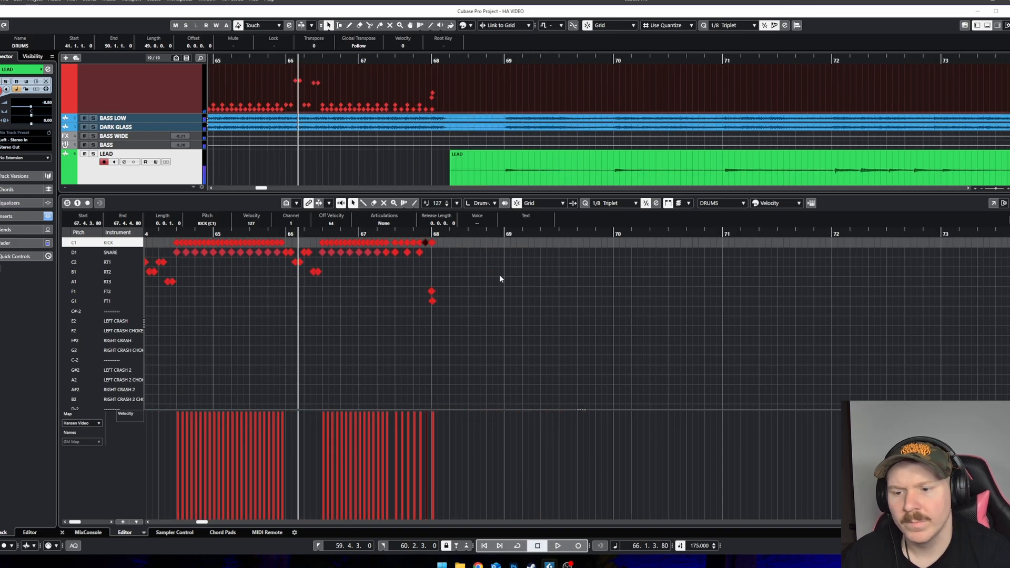
# Step: Set the grid to 1/8, listen from bar 68 and place kicks at 69.1.1, 69.1.3, 69.2.3, 69.3.3 and 69.4.3
pyautogui.click(460, 234)
pyautogui.scroll(1, 532, 274)
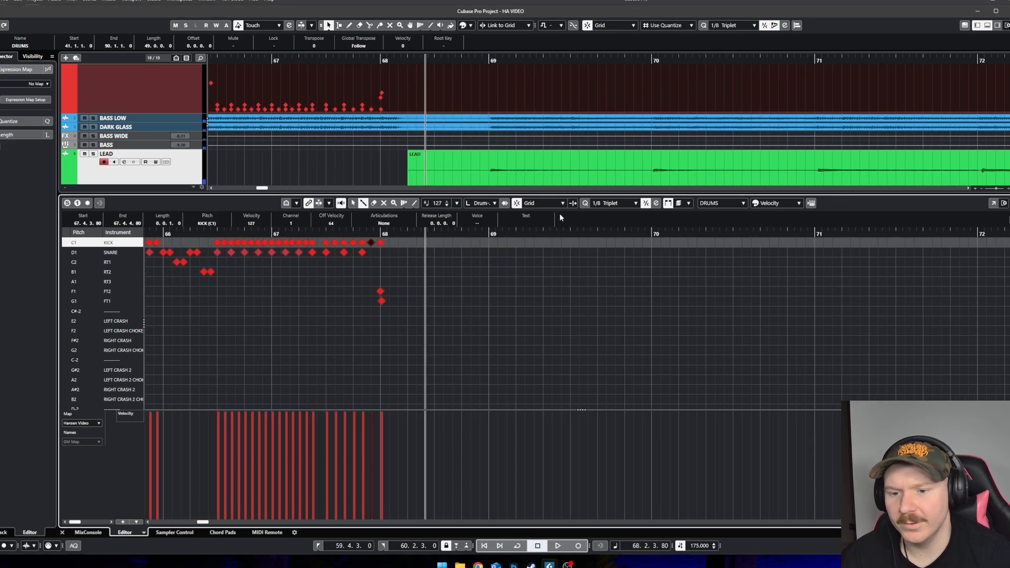
pyautogui.click(616, 203)
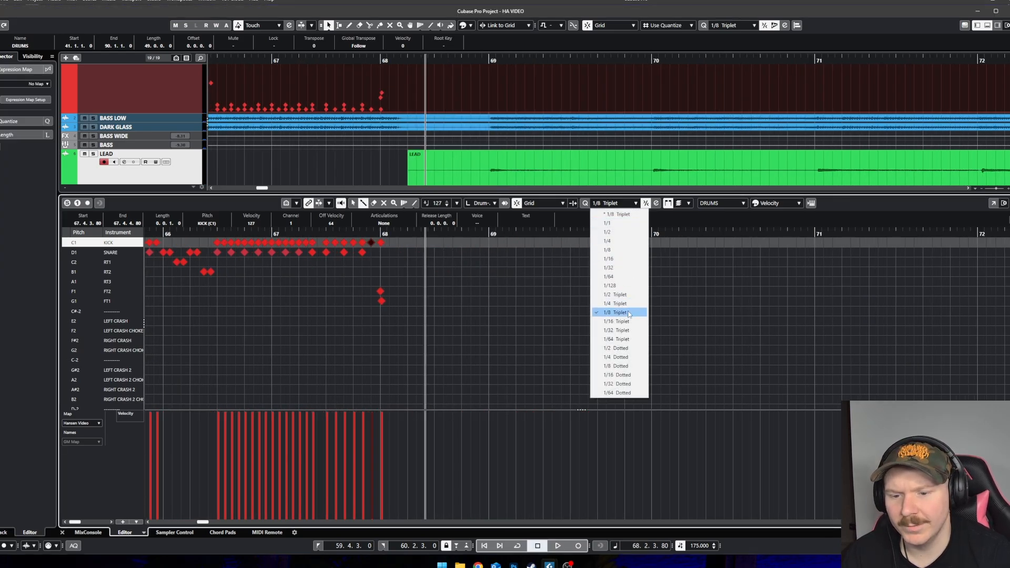
pyautogui.click(611, 249)
pyautogui.press('space')
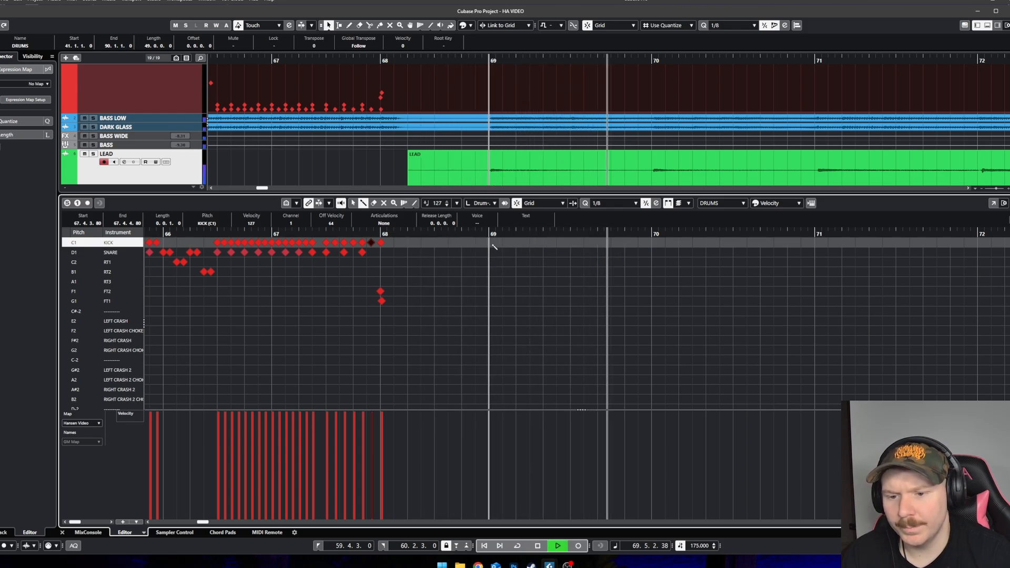
pyautogui.press('space')
pyautogui.moveTo(492, 243); pyautogui.dragTo(553, 243)
pyautogui.press('space')
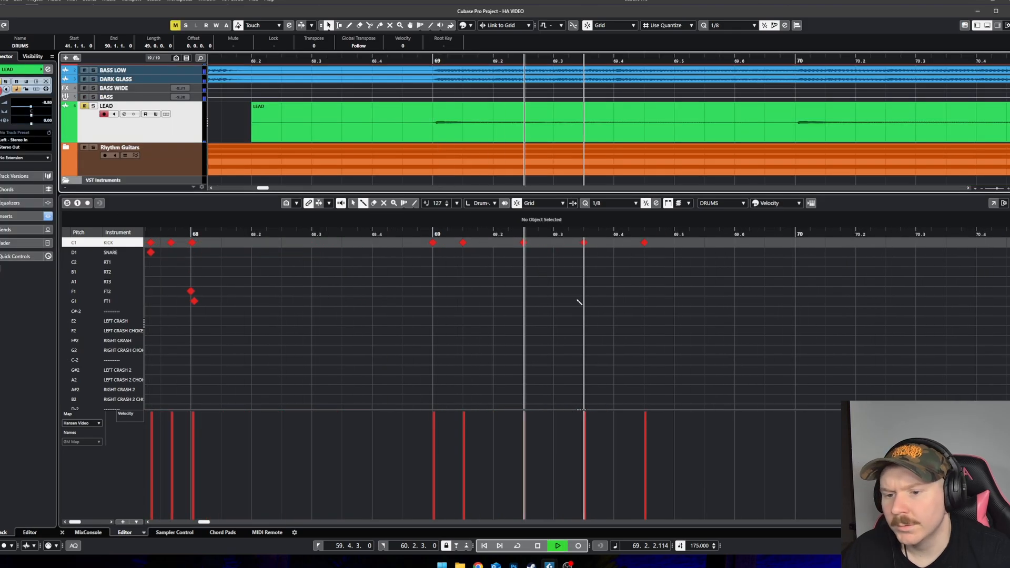
# Step: Add a kick at 69.4.1, delete the one at 69.4.3 and play bar 69
pyautogui.keyDown('alt'); pyautogui.click(615, 243); pyautogui.keyUp('alt')
pyautogui.press('space')
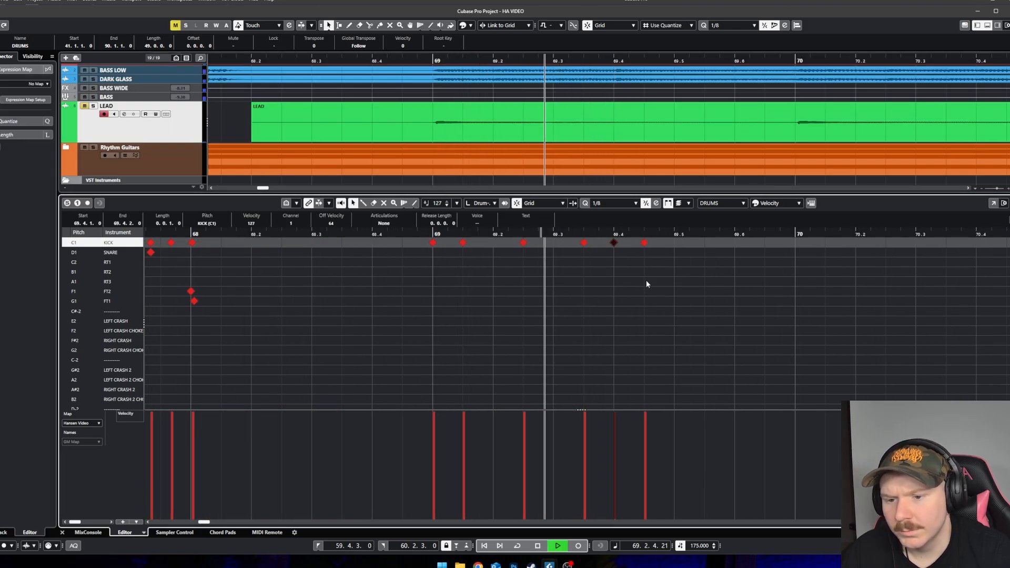
pyautogui.click(645, 243)
pyautogui.press('space')
pyautogui.press('Delete')
pyautogui.press('space')
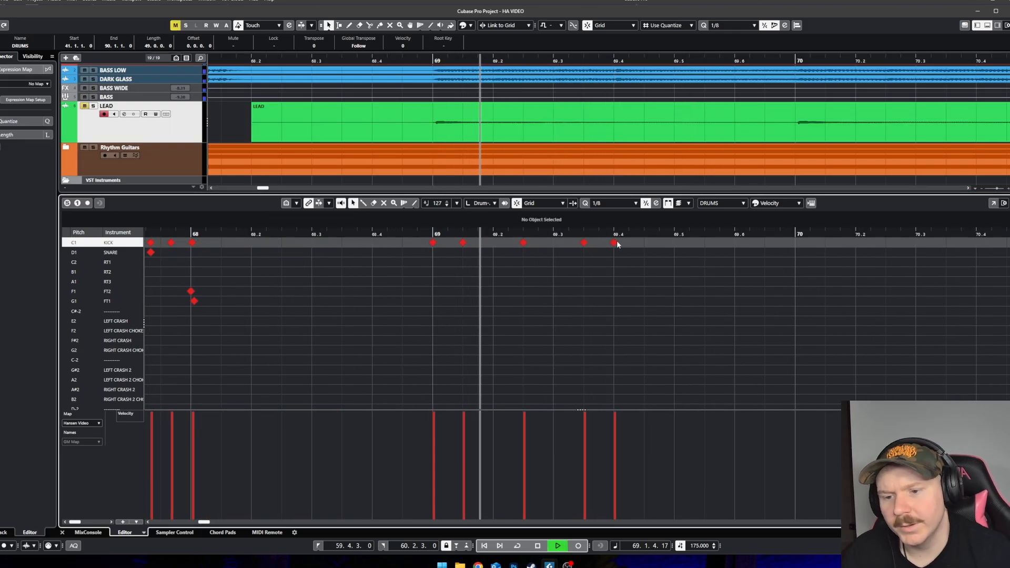
# Step: Copy the five-kick pattern of bar 69 to bar 70
pyautogui.scroll(-1, 648, 273)
pyautogui.hscroll(3, 585, 270)
pyautogui.rightClick(549, 266)
pyautogui.click(557, 267)
pyautogui.press('space')
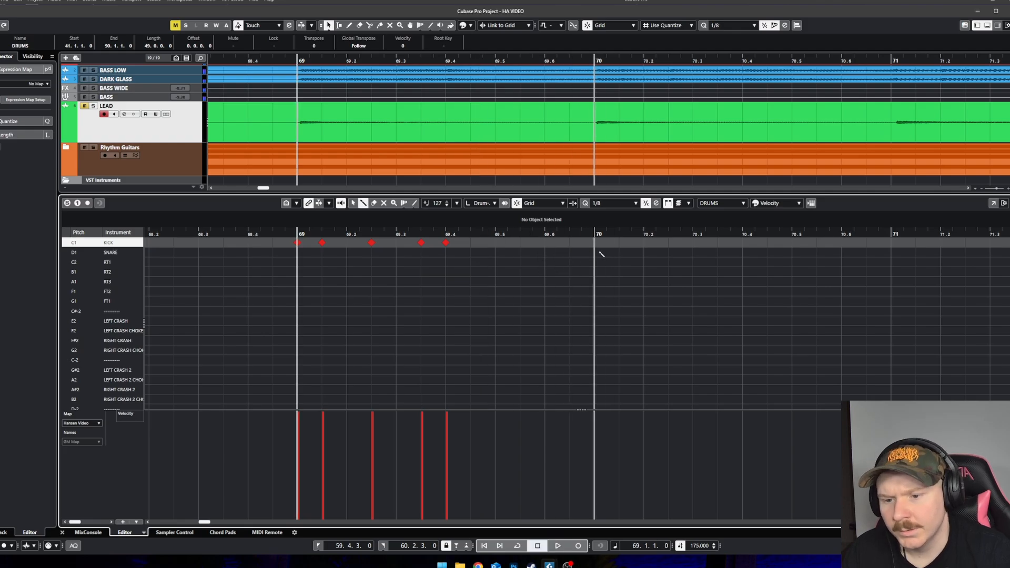
pyautogui.scroll(-3, 535, 261)
pyautogui.rightClick(535, 262)
pyautogui.click(529, 261)
pyautogui.press('space')
pyautogui.moveTo(512, 263); pyautogui.dragTo(424, 246)
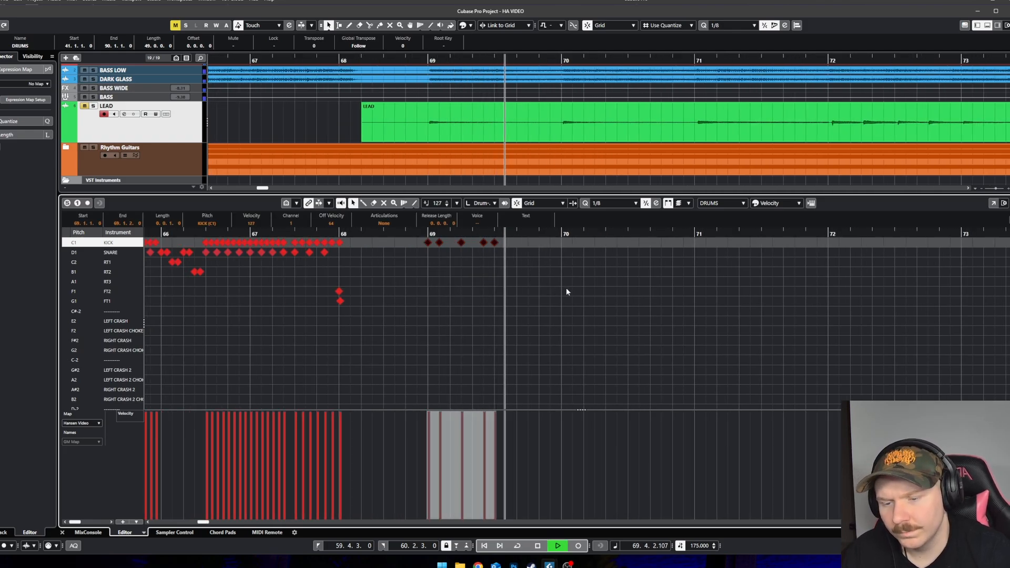
pyautogui.hotkey('alt', 'd')
pyautogui.scroll(-1, 625, 286)
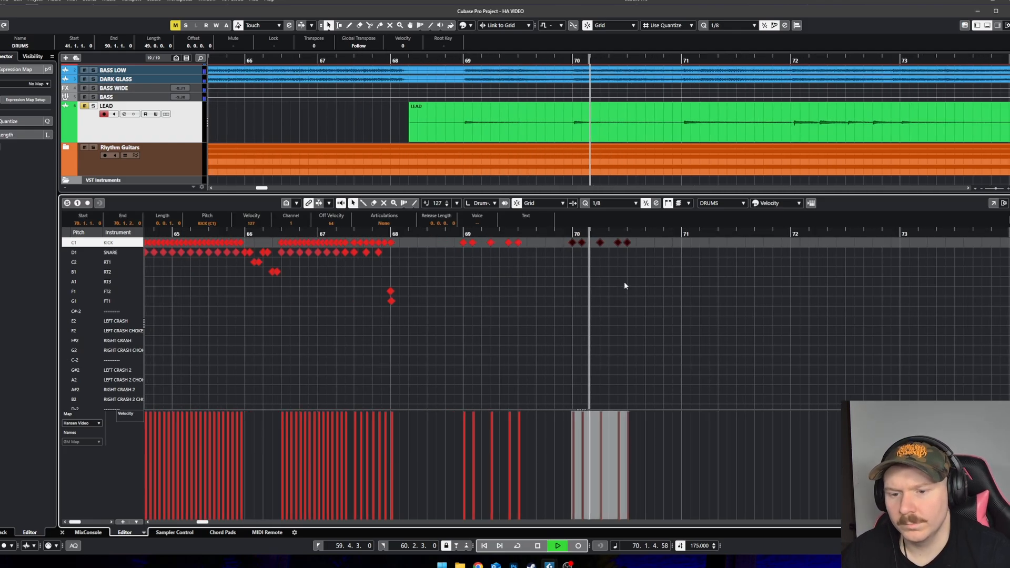
# Step: Place eighth-note kicks in bar 71 in two groups of five, from 71.1.1 to 71.3.1 and from 71.4.1 to 71.6.1
pyautogui.hscroll(2, 625, 285)
pyautogui.rightClick(520, 255)
pyautogui.click(529, 255)
pyautogui.press('space')
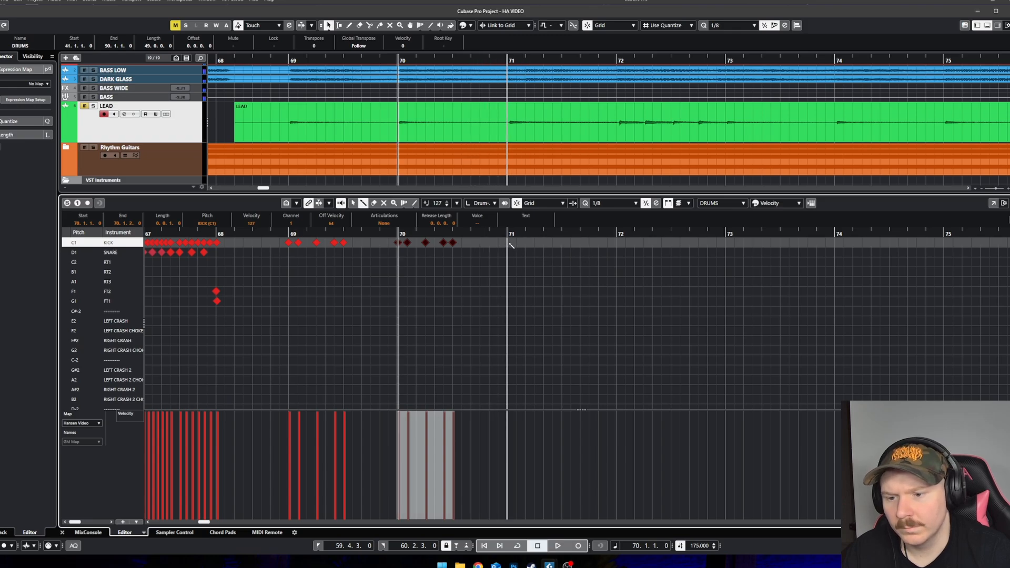
pyautogui.moveTo(508, 243); pyautogui.dragTo(535, 243)
pyautogui.press('space')
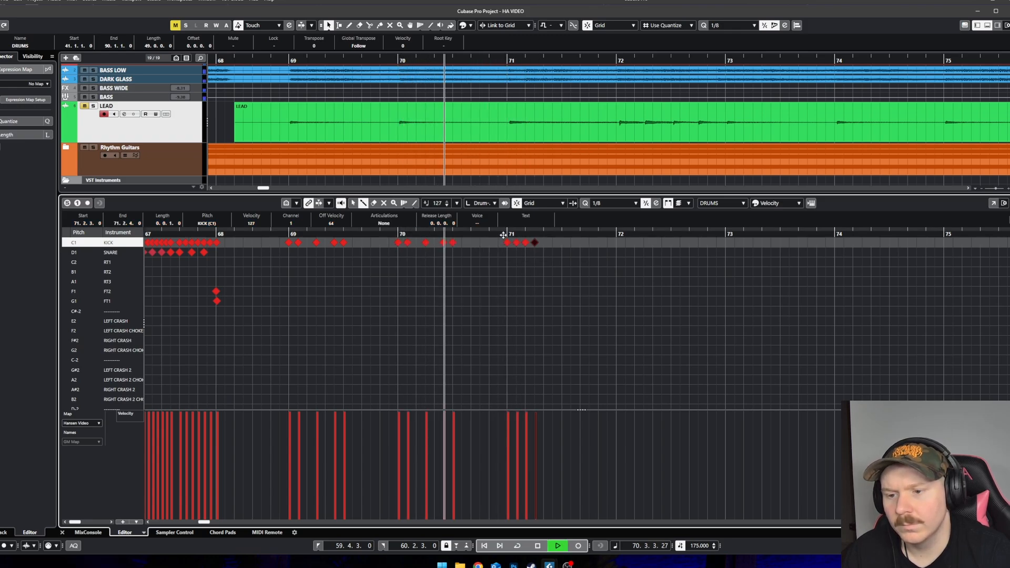
pyautogui.scroll(1, 503, 237)
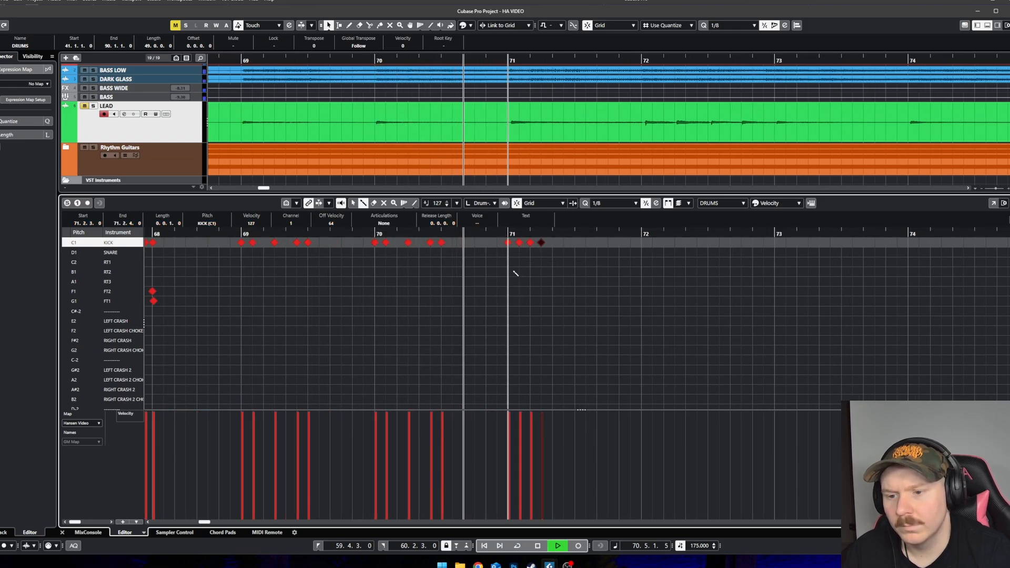
pyautogui.click(552, 242)
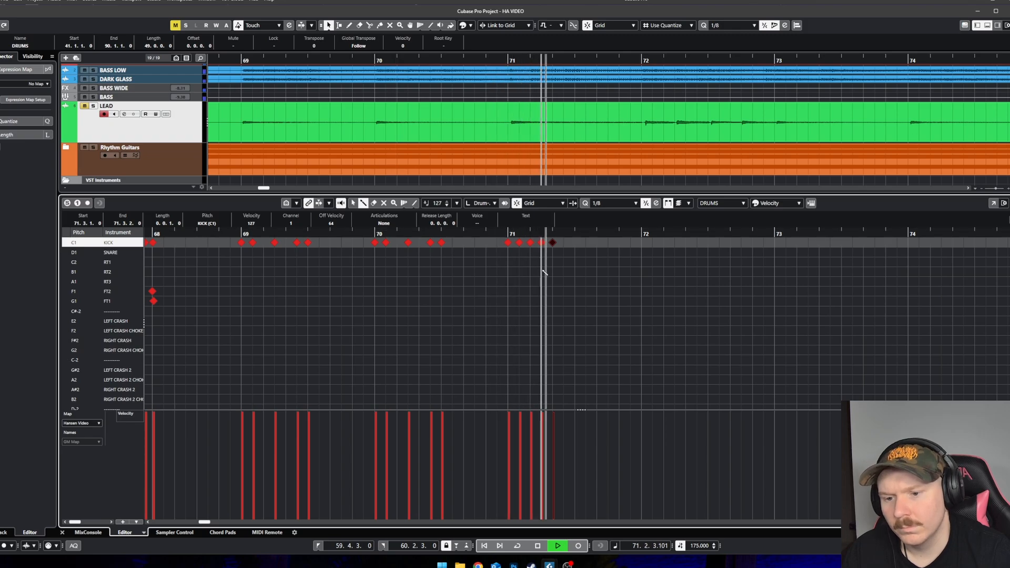
pyautogui.press('space')
pyautogui.moveTo(575, 243); pyautogui.dragTo(620, 243)
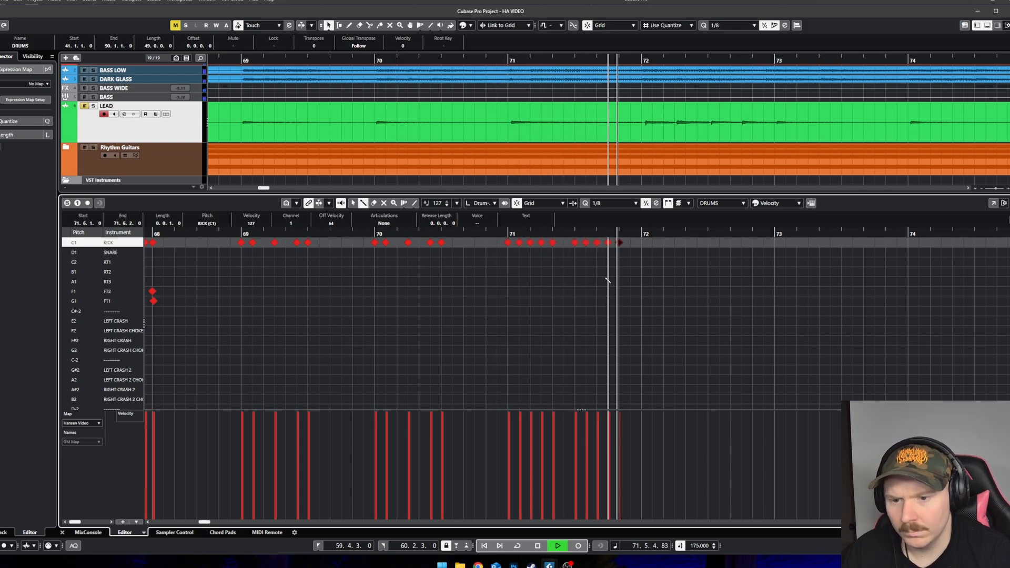
pyautogui.press('space')
# Step: Repeat the two five-kick eighth-note groups in bar 72, at 72.1.1 to 72.3.1 and 72.4.1 to 72.6.1, and play them
pyautogui.moveTo(642, 242); pyautogui.dragTo(686, 242)
pyautogui.press('space')
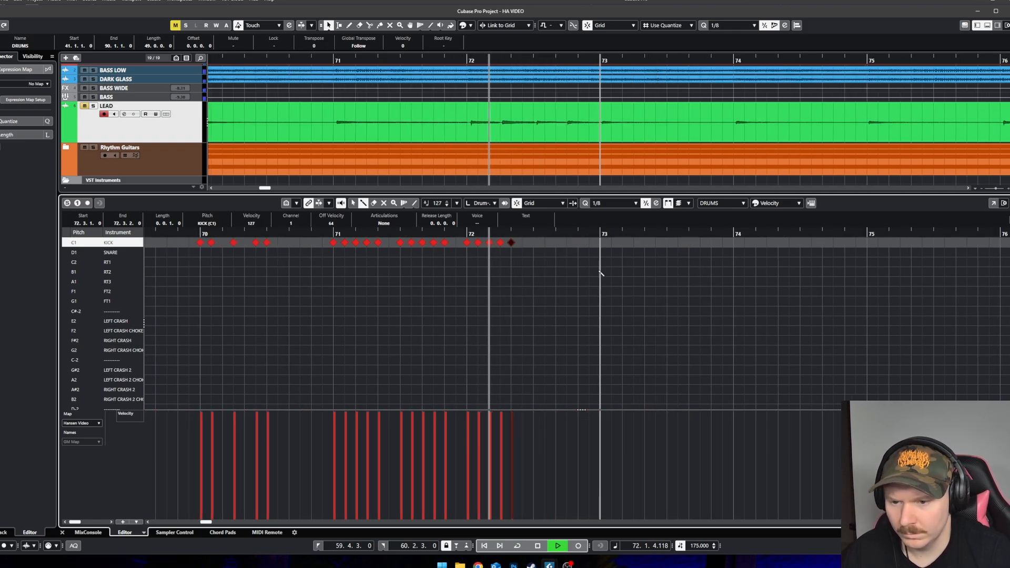
pyautogui.press('space')
pyautogui.moveTo(534, 242); pyautogui.dragTo(545, 243)
pyautogui.click(579, 243)
pyautogui.press('space')
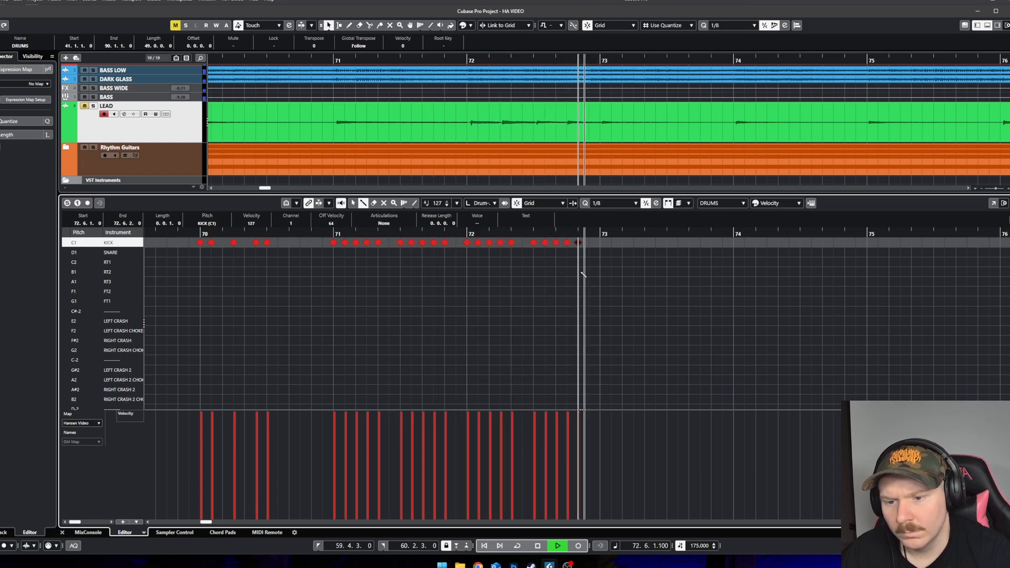
# Step: Copy the kick pattern of bars 69 to 72 so that it repeats from bar 73
pyautogui.scroll(-2, 584, 273)
pyautogui.press('space')
pyautogui.press('1')
pyautogui.click(624, 268)
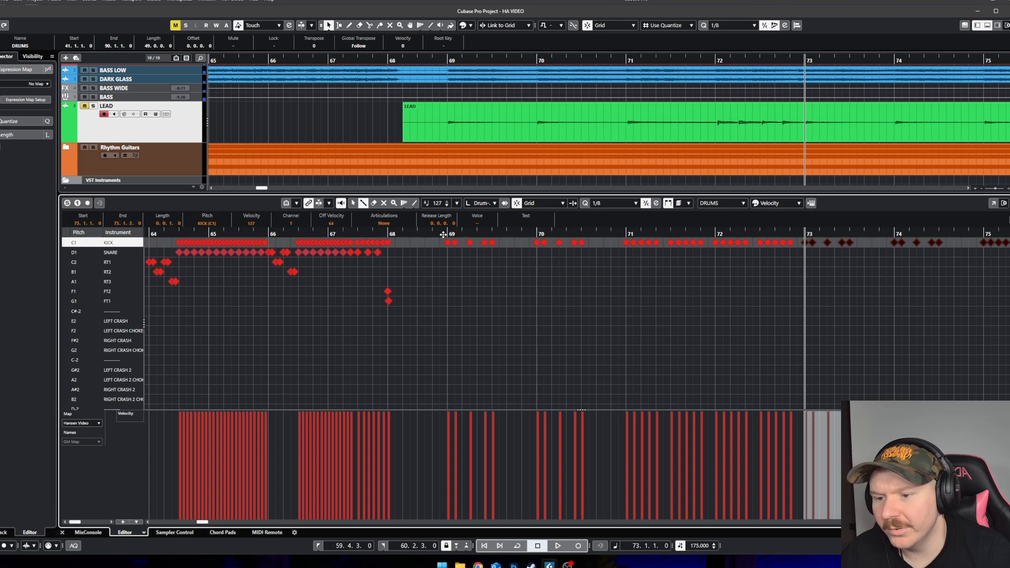
# Step: Listen to the lead-in to bar 69, place snares at 69.4.1 and 70.4.1, and play them back
pyautogui.click(442, 234)
pyautogui.press('space')
pyautogui.scroll(2, 443, 282)
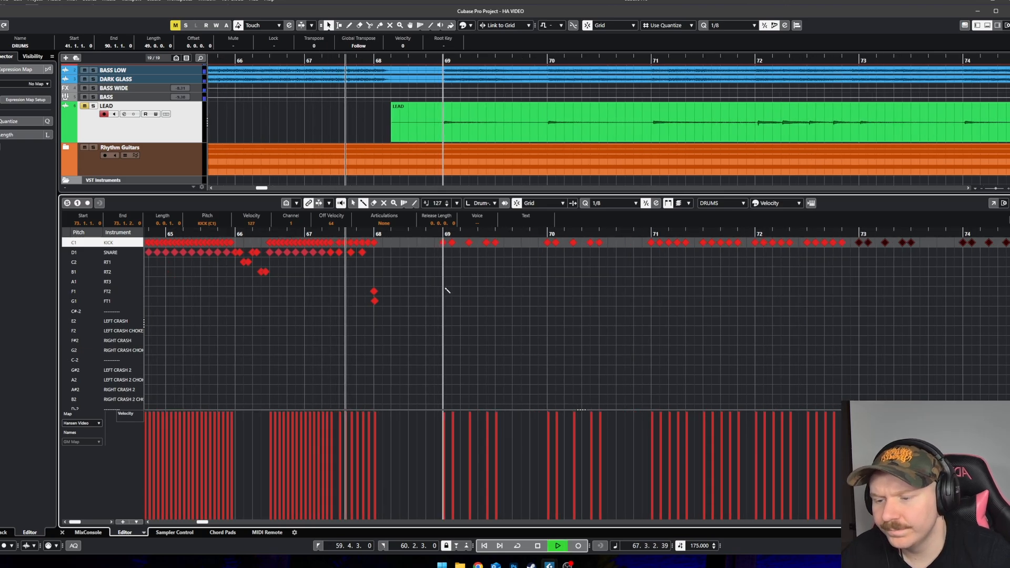
pyautogui.scroll(1, 443, 282)
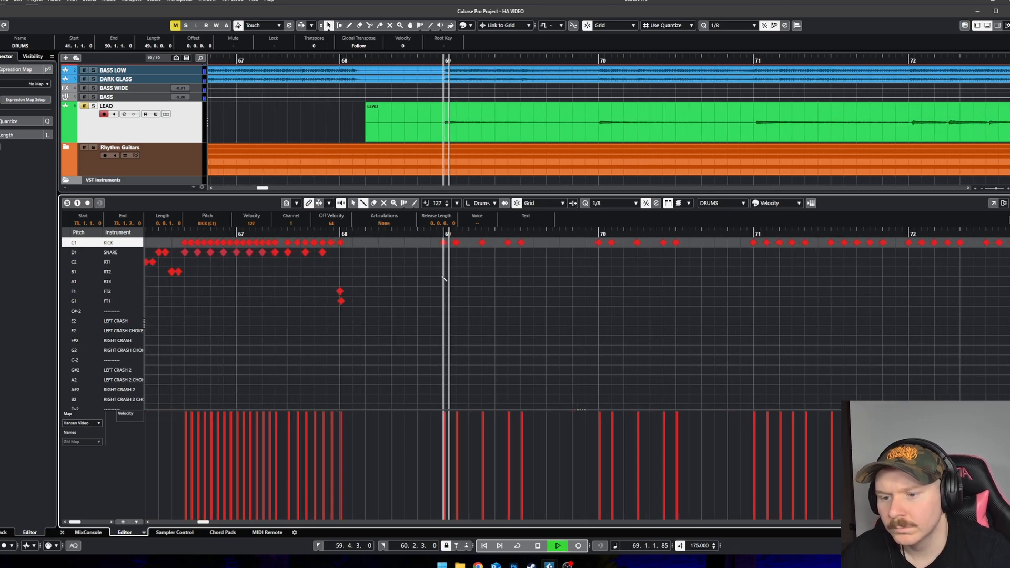
pyautogui.press('space')
pyautogui.click(520, 252)
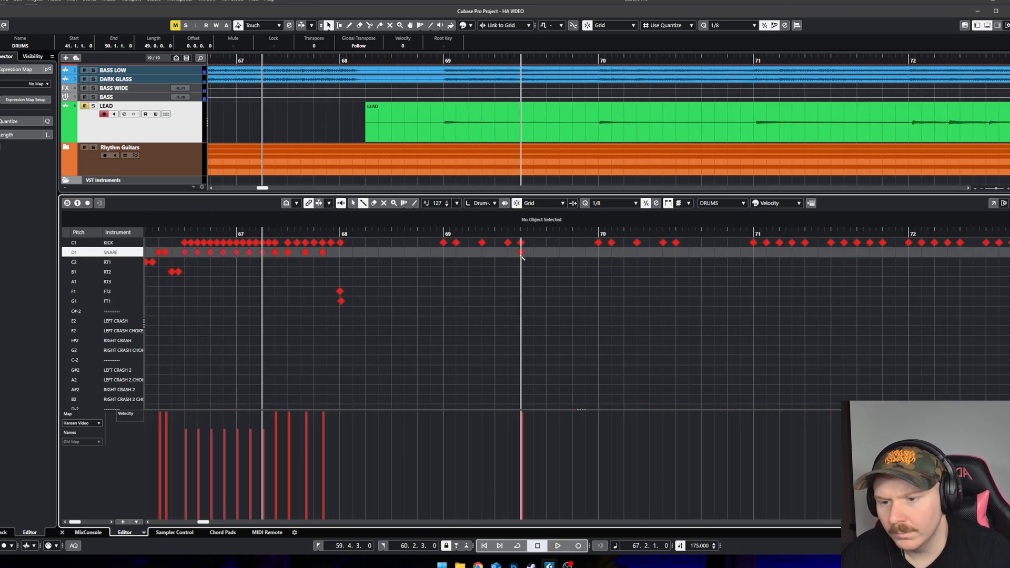
pyautogui.click(676, 253)
pyautogui.scroll(-2, 676, 253)
pyautogui.press('space')
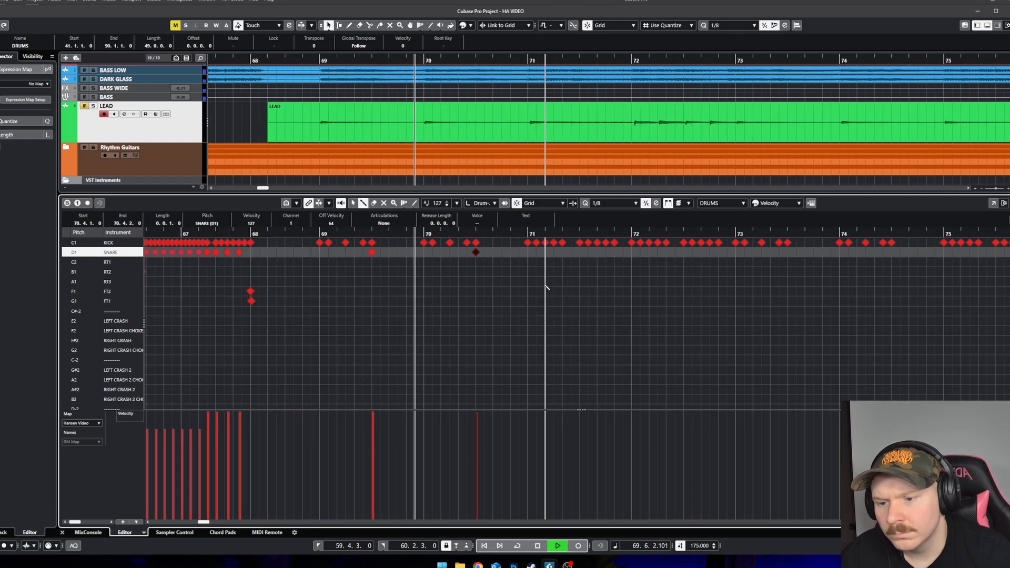
pyautogui.scroll(-1, 553, 281)
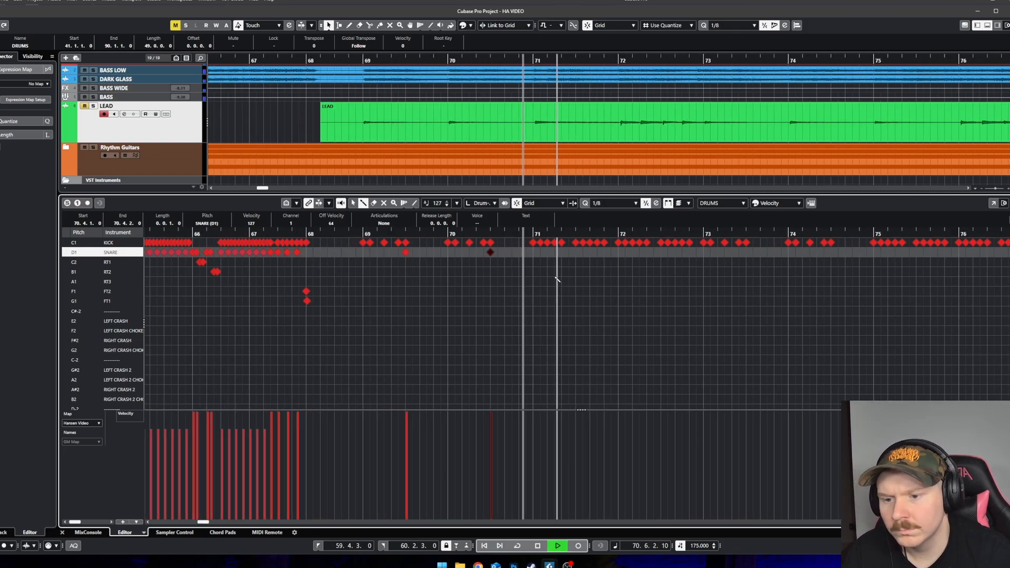
# Step: Add snare hits at 71.1.1 and 71.4.1 over the kick groups of bar 71
pyautogui.press('space')
pyautogui.scroll(1, 534, 253)
pyautogui.press('space')
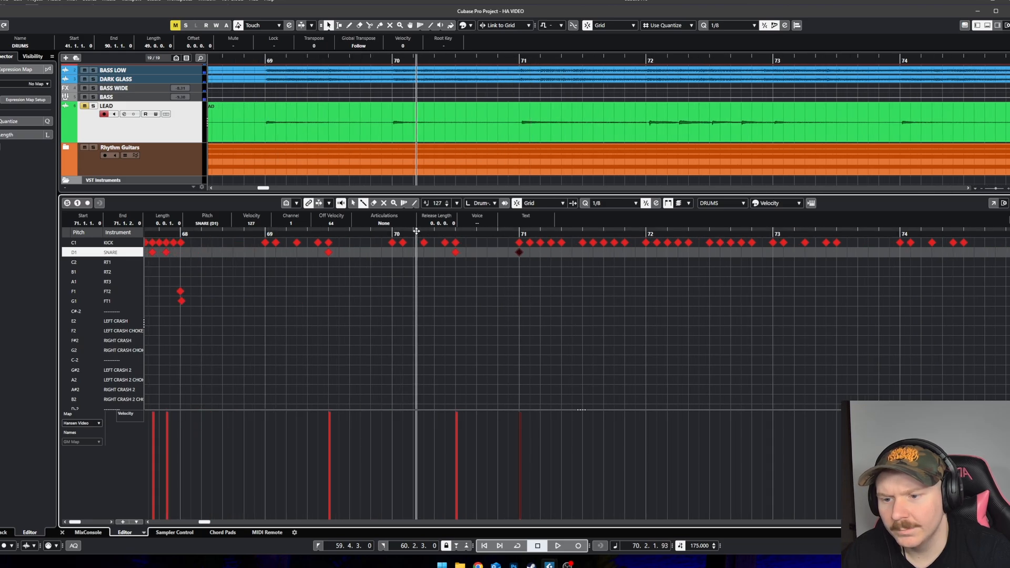
pyautogui.click(533, 252)
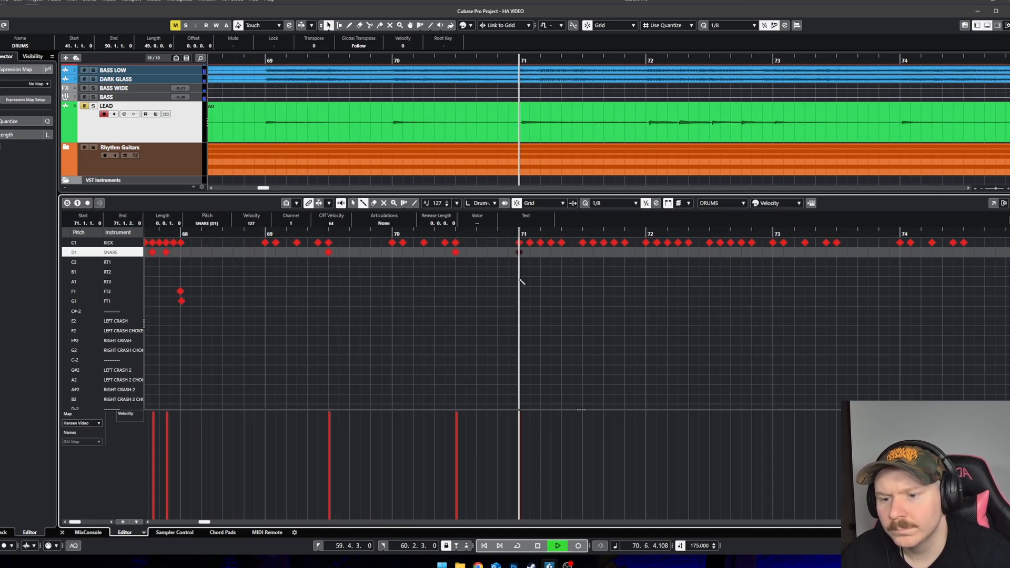
pyautogui.click(582, 253)
pyautogui.press('space')
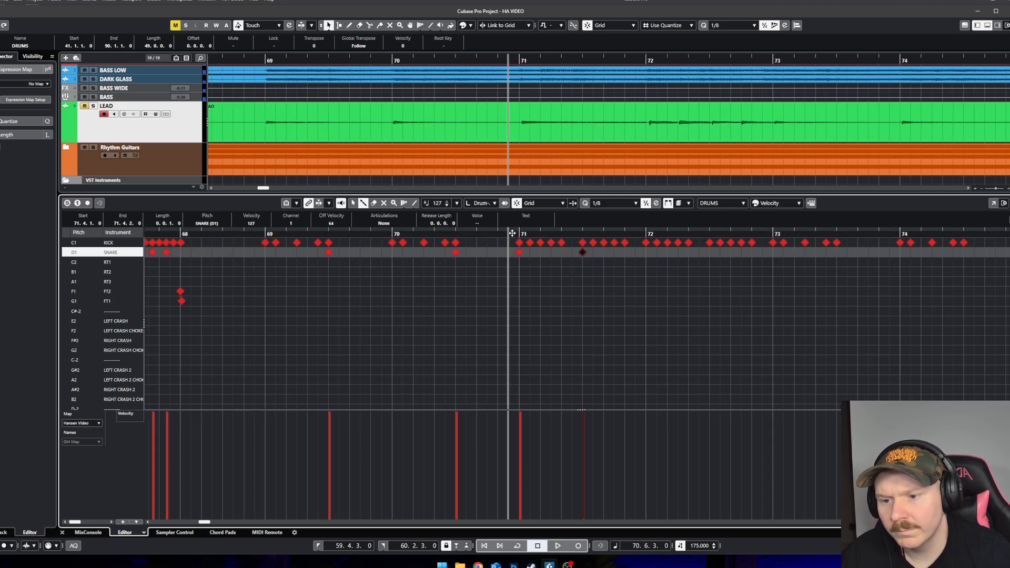
# Step: Play the start of bar 71, try an extra snare at 71.3.1, and delete that snare
pyautogui.press('space')
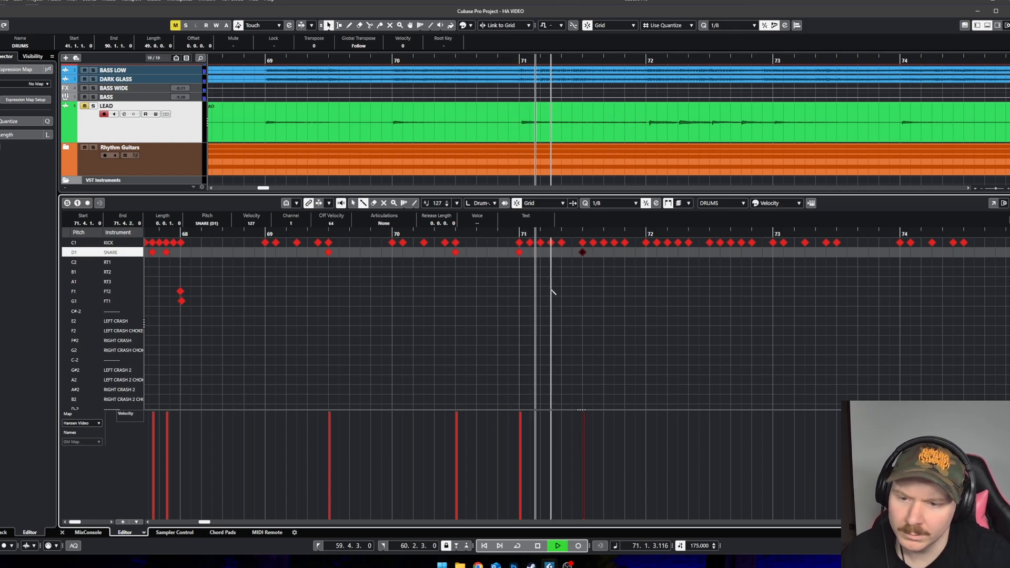
pyautogui.press('space')
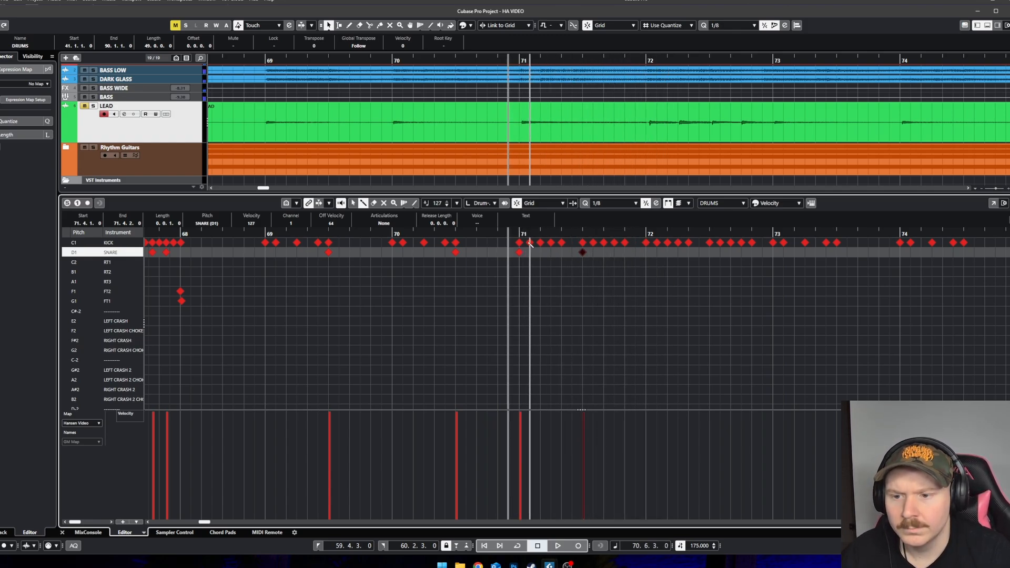
pyautogui.press('space')
pyautogui.press('space')
pyautogui.click(561, 252)
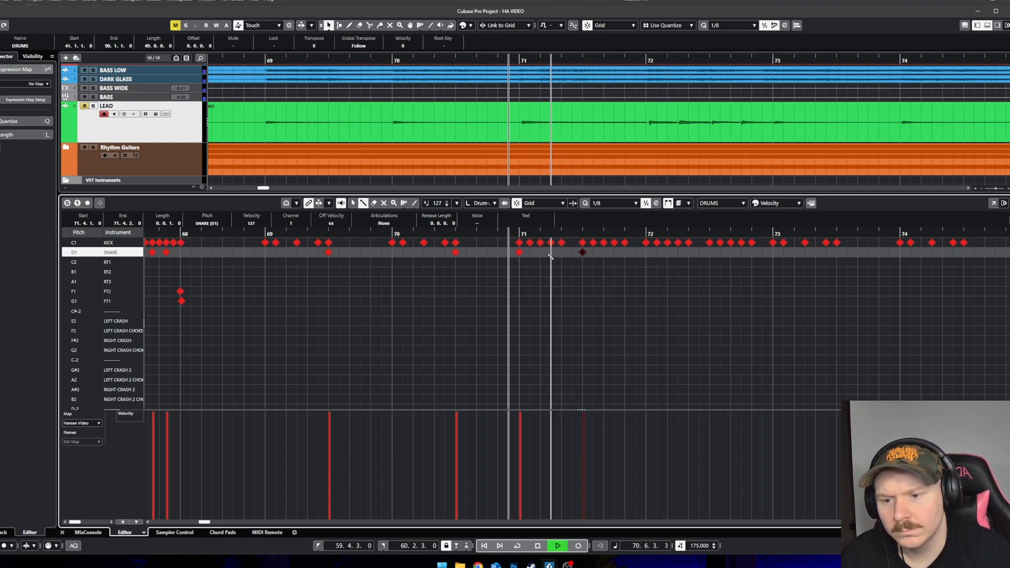
pyautogui.press('space')
pyautogui.press('space')
pyautogui.press('space')
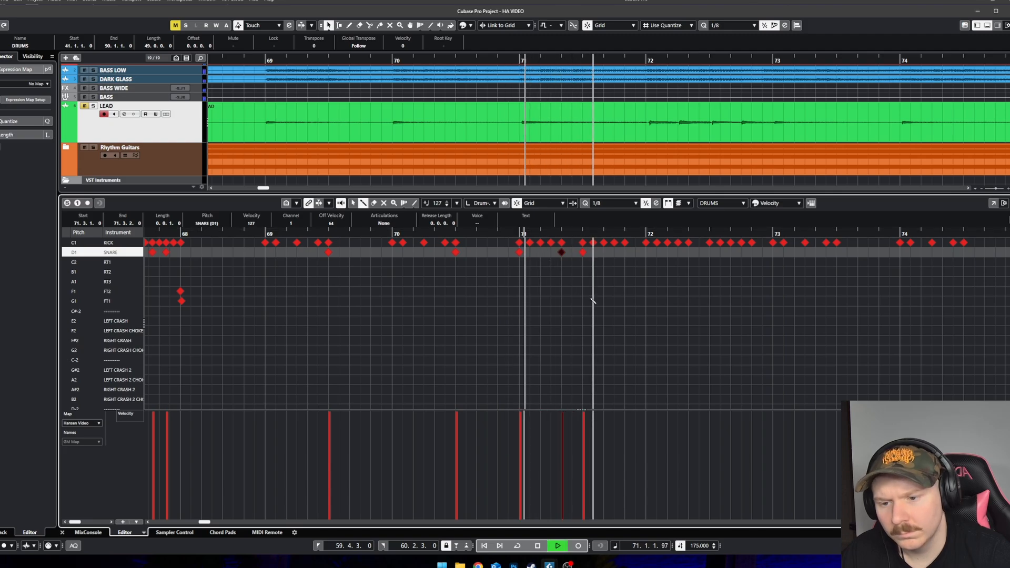
pyautogui.press('space')
pyautogui.press('Delete')
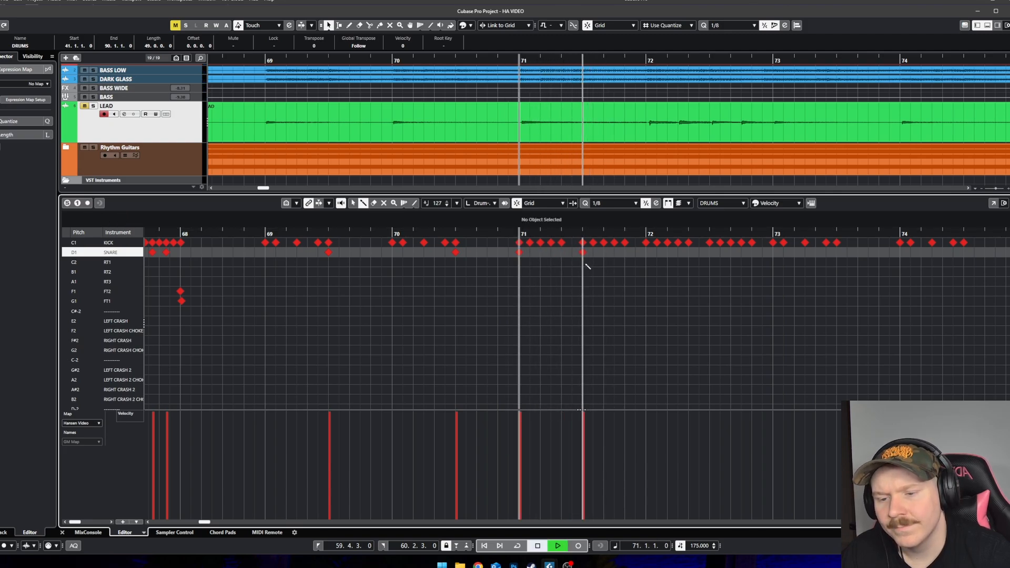
# Step: Place snares at 72.1.1 and 72.4.1 and play through bar 72
pyautogui.press('space')
pyautogui.click(646, 252)
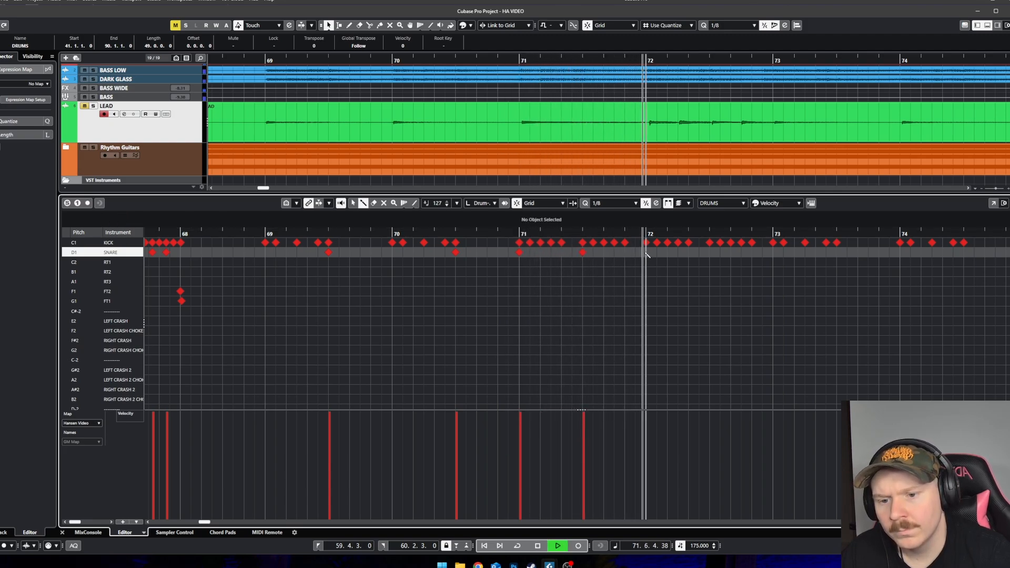
pyautogui.click(710, 252)
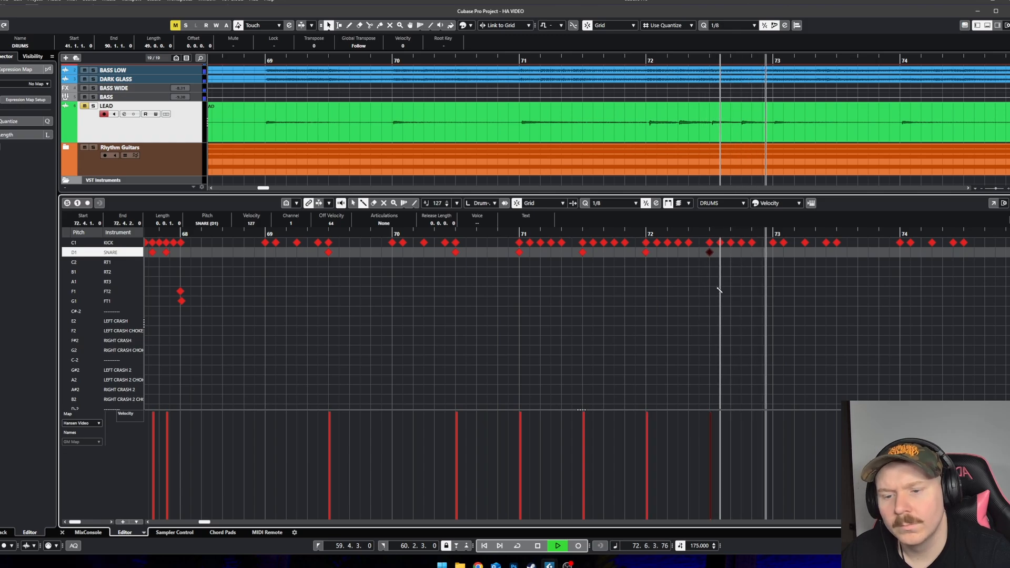
pyautogui.press('space')
# Step: Set playback to start at 68.4.3, place a left crash and a right crash together at 69.1.1, and play them
pyautogui.scroll(-1, 482, 277)
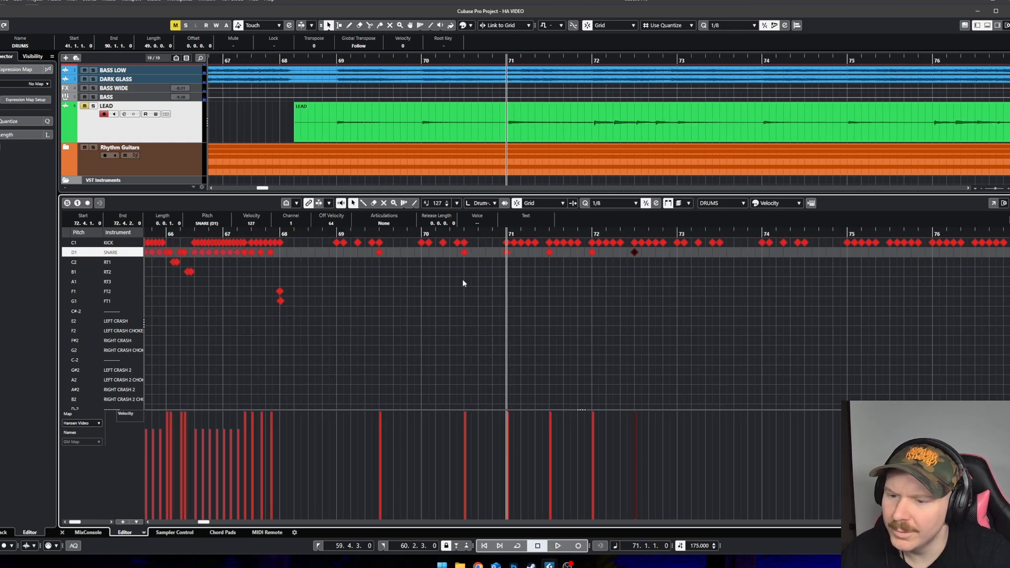
pyautogui.click(333, 235)
pyautogui.scroll(1, 335, 242)
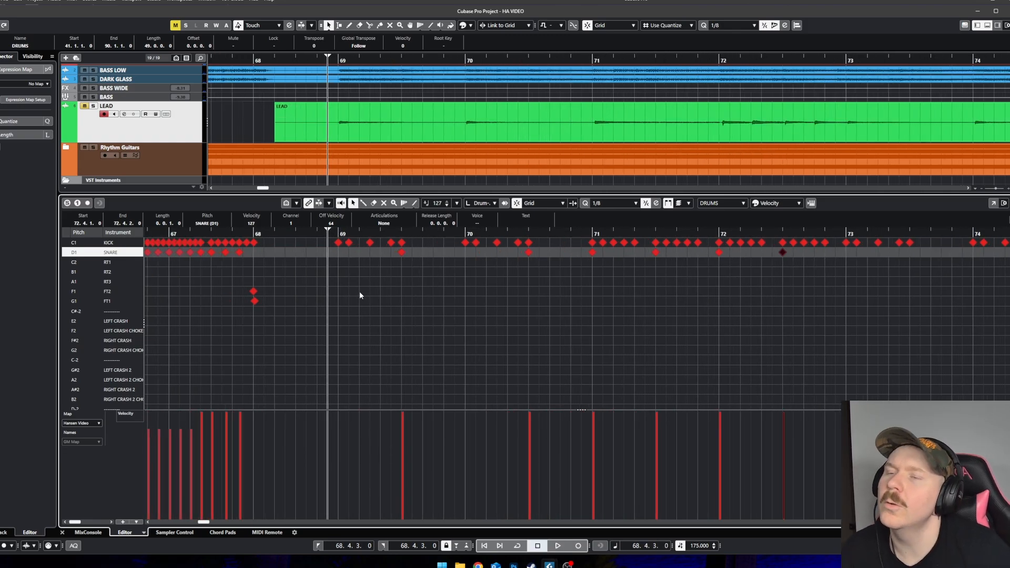
pyautogui.press('space')
pyautogui.rightClick(343, 334)
pyautogui.click(349, 332)
pyautogui.press('space')
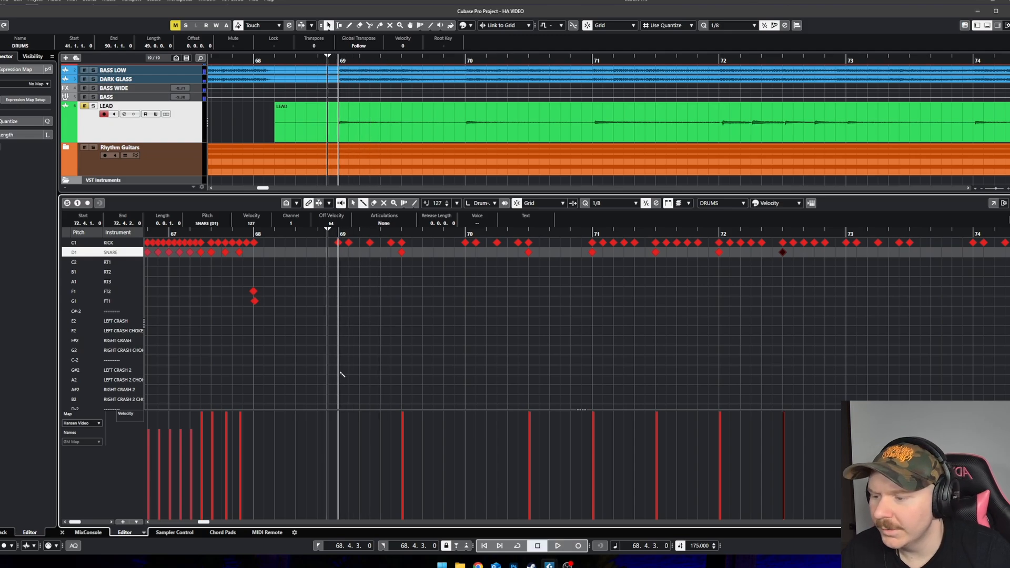
pyautogui.click(338, 320)
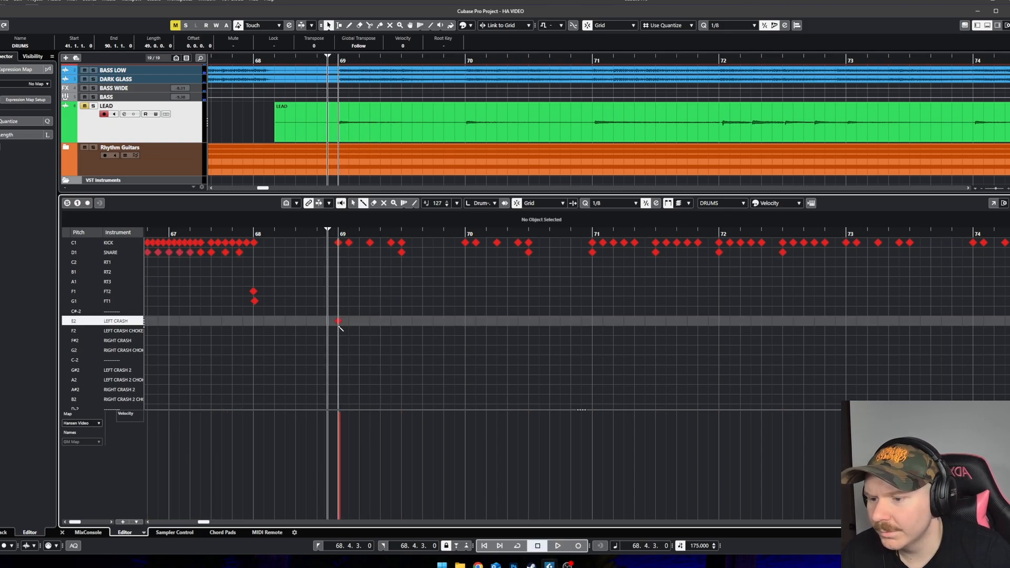
pyautogui.click(338, 341)
pyautogui.press('space')
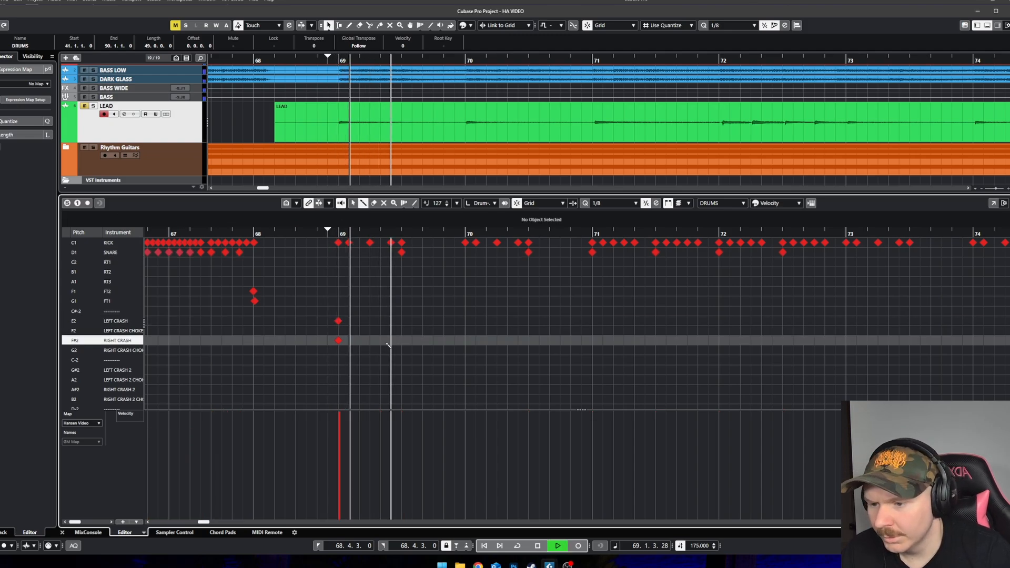
# Step: Add left crash hits at 69.2.1, 69.3.1 and 69.4.1, and listen to bar 69
pyautogui.press('space')
pyautogui.scroll(1, 367, 322)
pyautogui.click(357, 321)
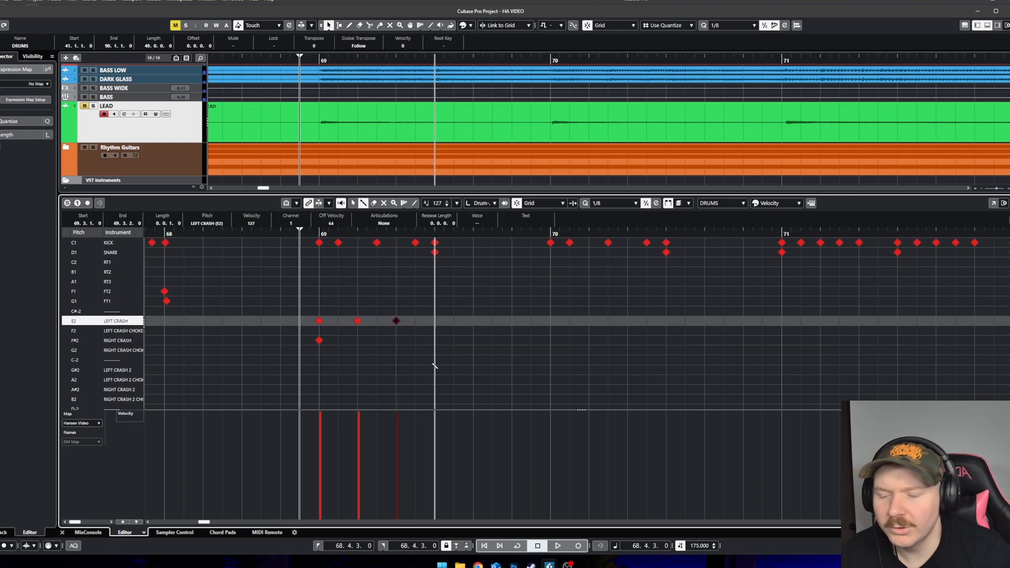
pyautogui.scroll(-1, 486, 290)
pyautogui.press('space')
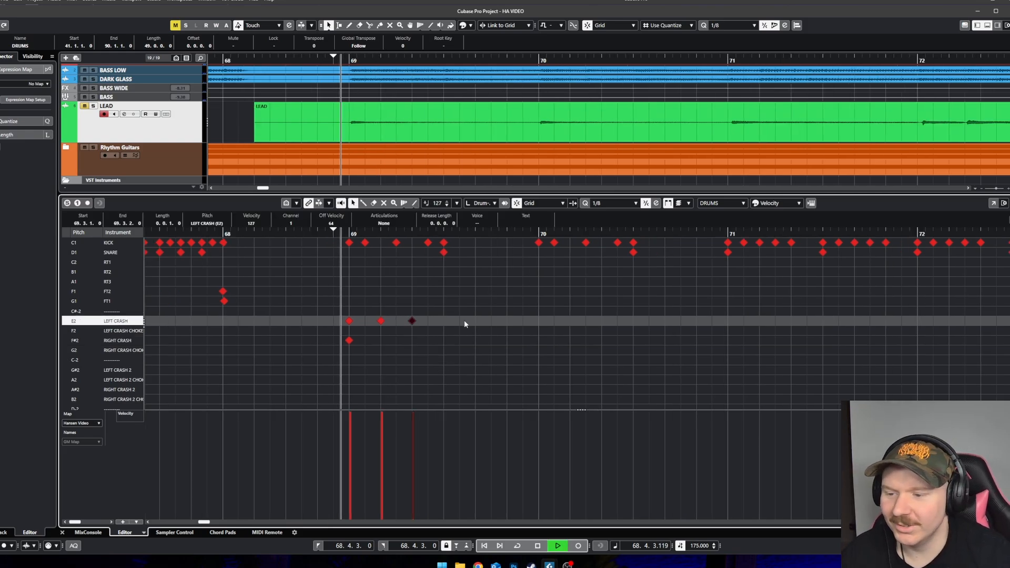
pyautogui.press('space')
pyautogui.rightClick(439, 332)
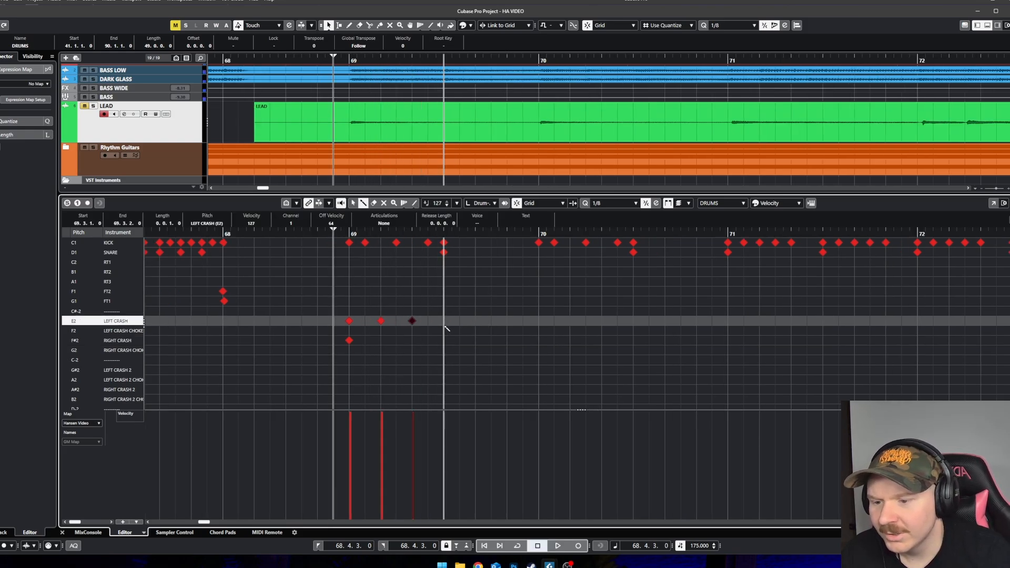
pyautogui.click(445, 322)
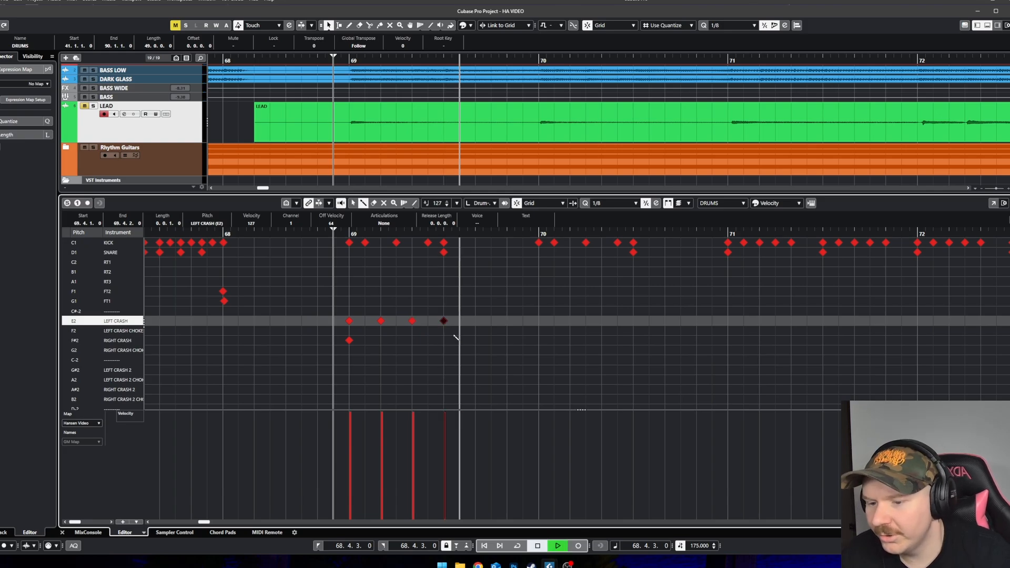
pyautogui.press('1')
pyautogui.press('space')
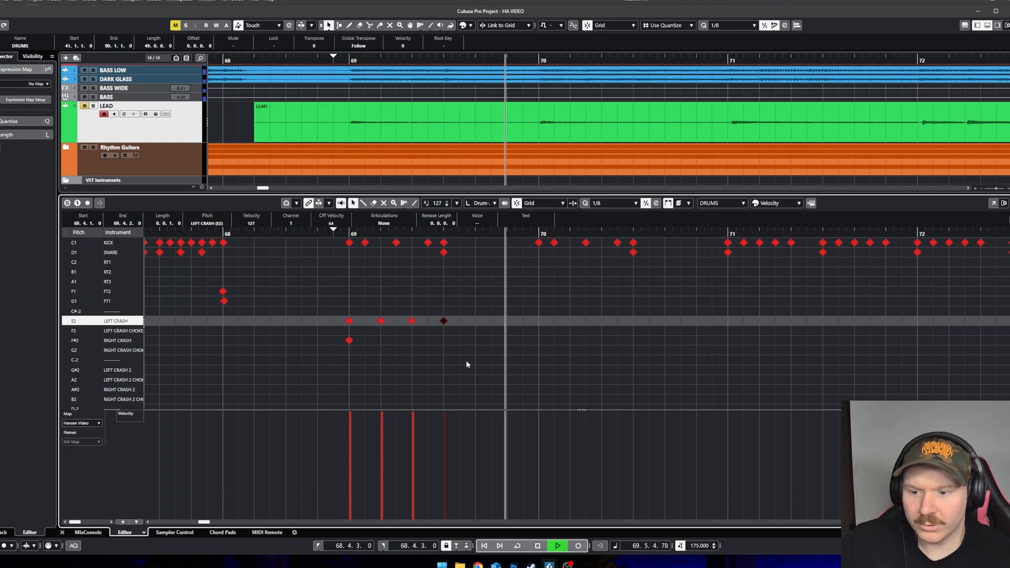
pyautogui.press('space')
# Step: Place China 1 hits at 69.5.1 and 69.6.1 with a China 2 hit between them at 69.5.3, and listen to bar 69
pyautogui.rightClick(428, 331)
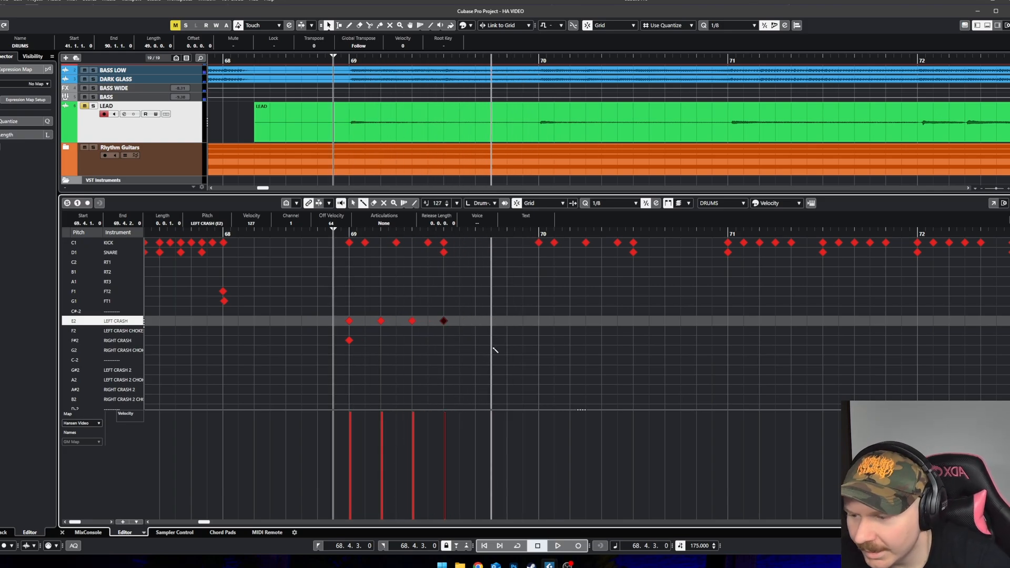
pyautogui.scroll(-3, 495, 350)
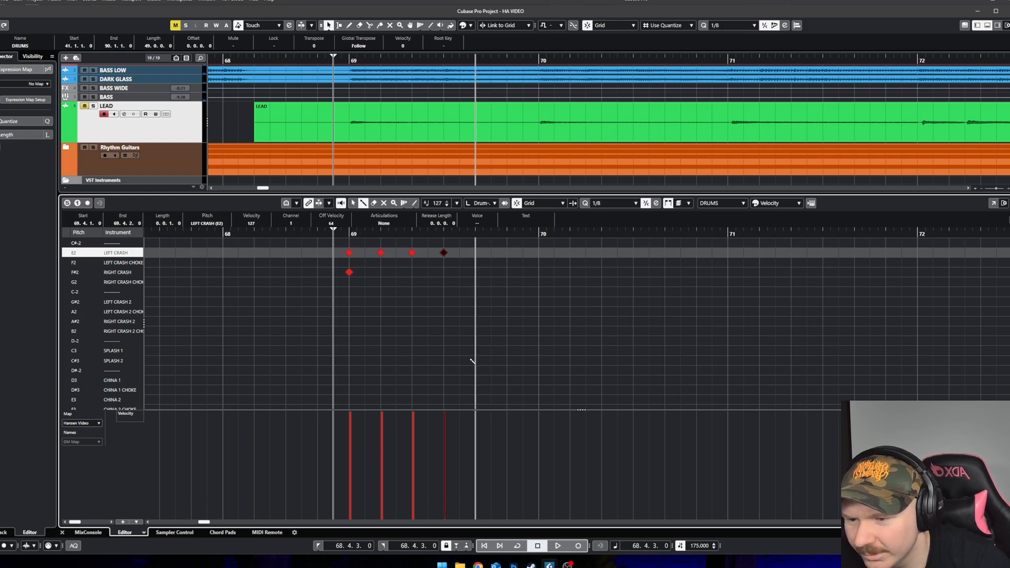
pyautogui.press('space')
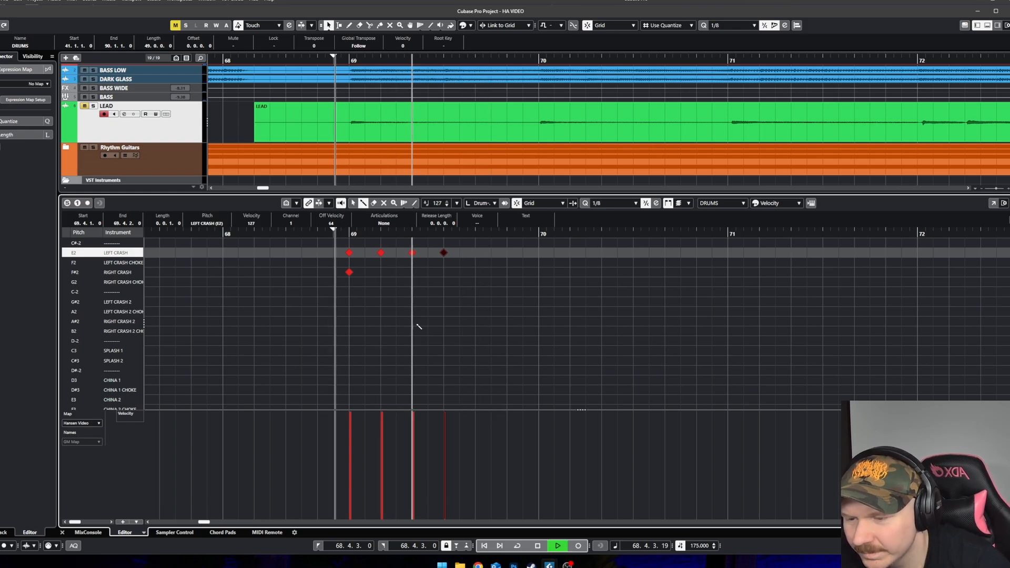
pyautogui.press('space')
pyautogui.click(476, 370)
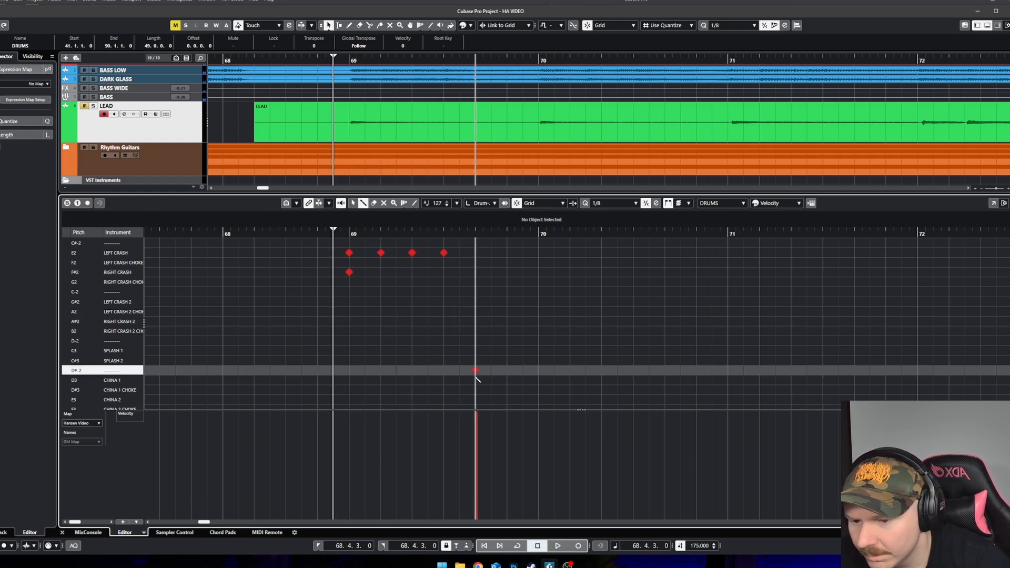
pyautogui.click(475, 380)
pyautogui.click(476, 376)
pyautogui.click(476, 372)
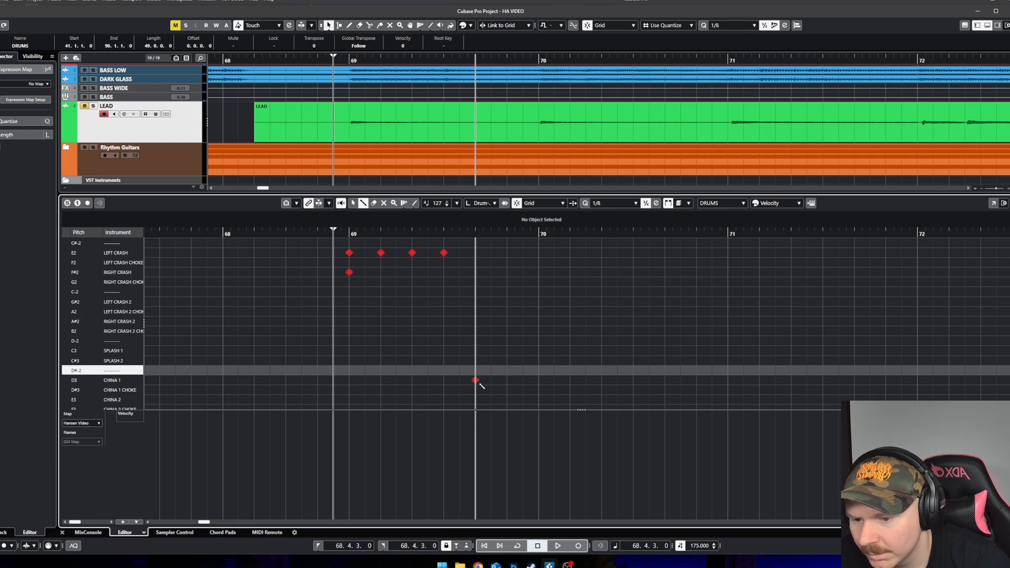
pyautogui.click(493, 399)
pyautogui.click(507, 380)
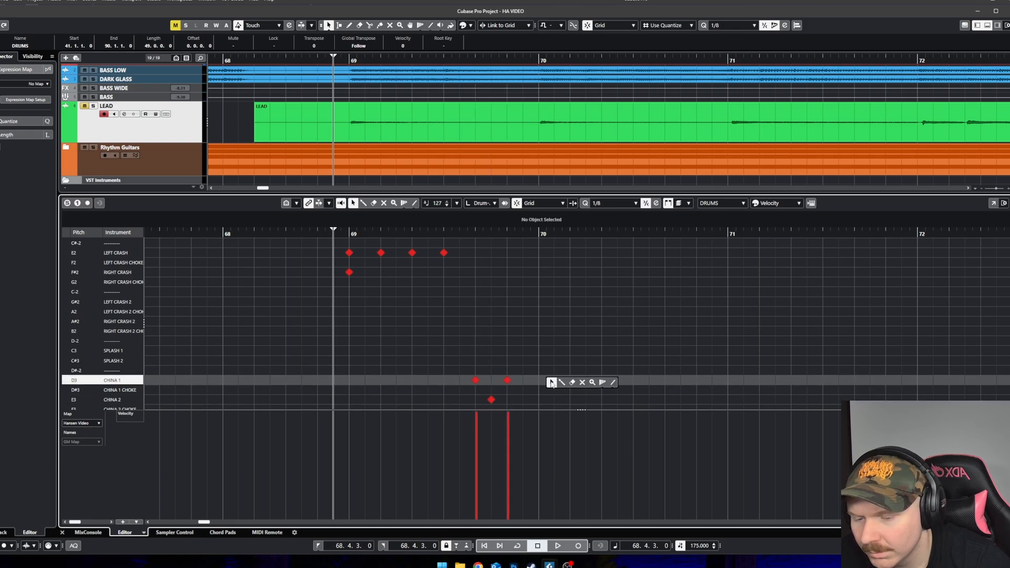
pyautogui.press('space')
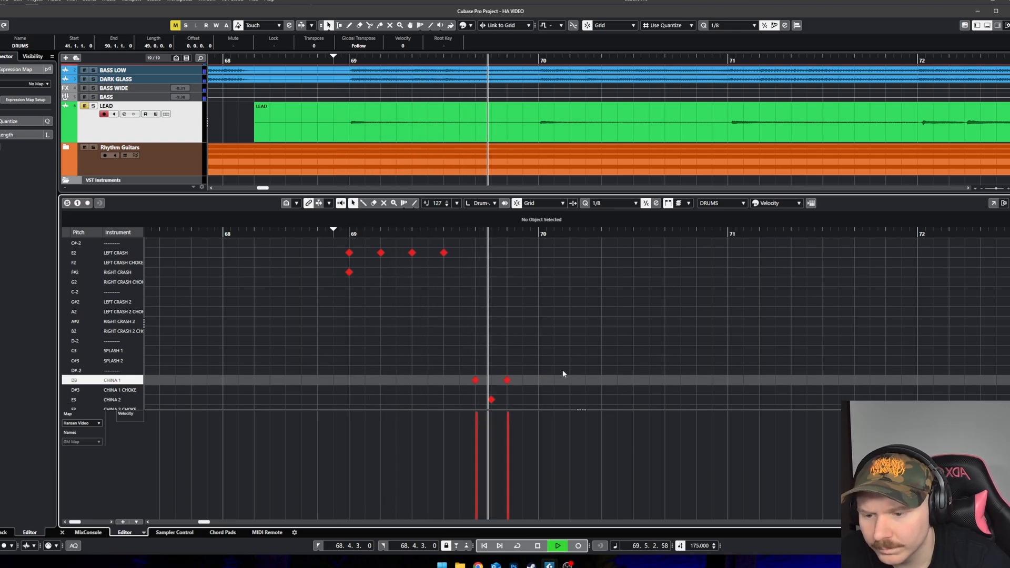
pyautogui.press('space')
# Step: Copy bar 69's crash hits to 70.1.1, move the hits at 70.2.1, 70.3.1 and 70.4.1 to the right crash, and listen
pyautogui.scroll(2, 512, 316)
pyautogui.moveTo(489, 341); pyautogui.dragTo(292, 279)
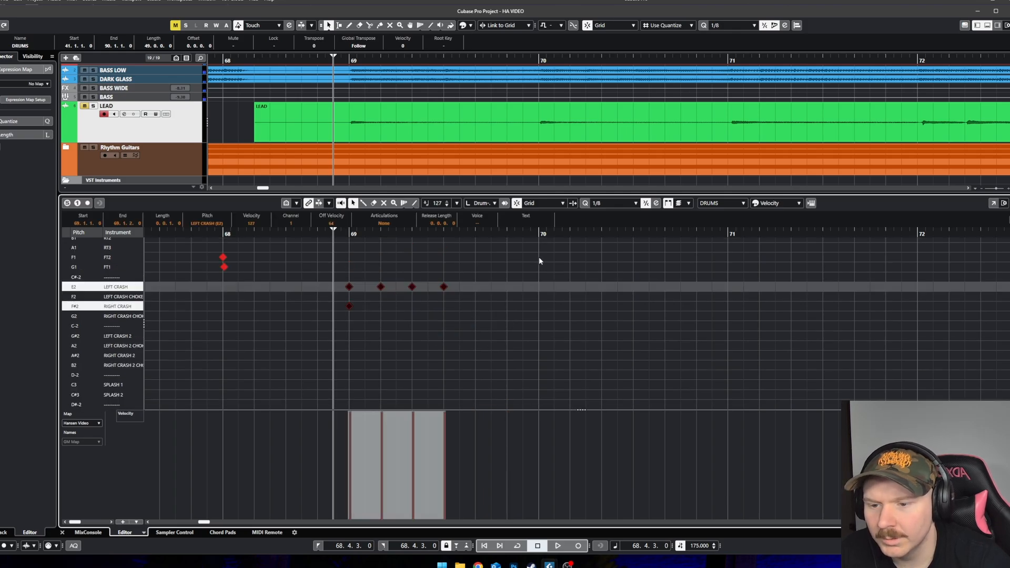
pyautogui.hotkey('ctrl', 'v')
pyautogui.click(693, 296)
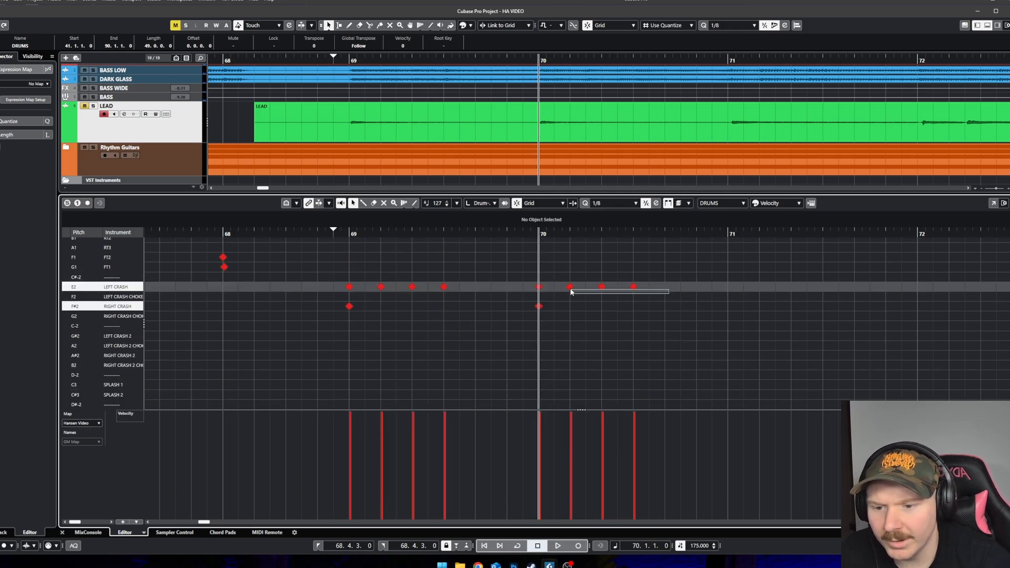
pyautogui.moveTo(571, 290); pyautogui.dragTo(564, 283)
pyautogui.moveTo(570, 288); pyautogui.dragTo(570, 308)
pyautogui.press('space')
pyautogui.scroll(-1, 589, 343)
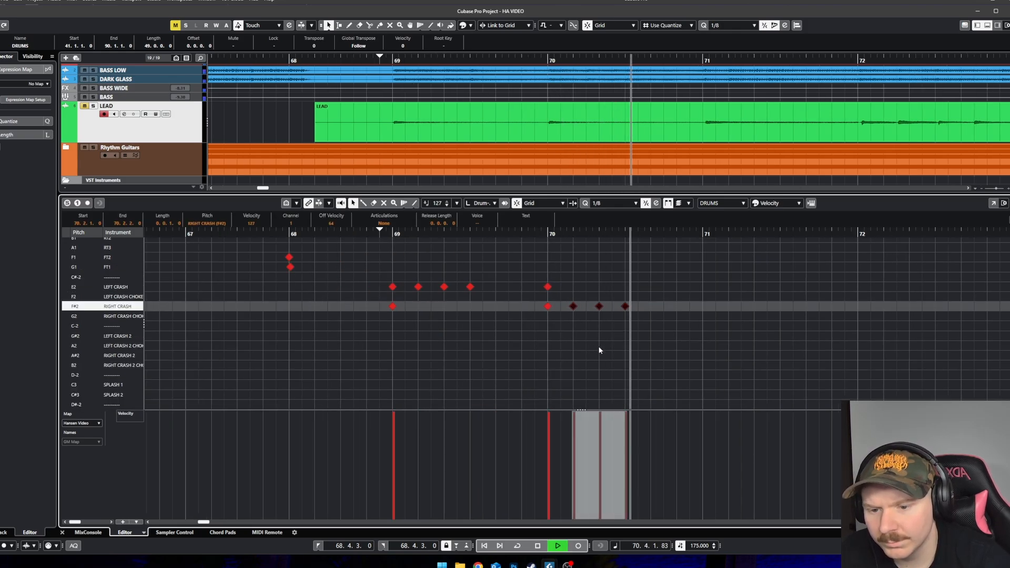
pyautogui.press('space')
# Step: Copy the three china hits from the end of bar 69 to 70.5.1
pyautogui.scroll(-3, 613, 353)
pyautogui.moveTo(589, 362); pyautogui.dragTo(487, 303)
pyautogui.scroll(4, 632, 323)
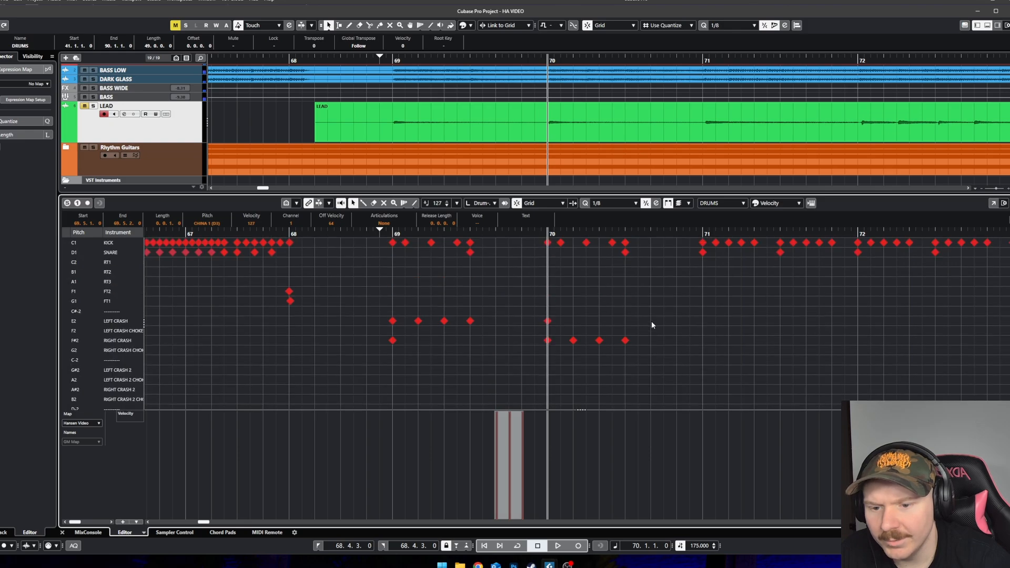
pyautogui.click(653, 235)
pyautogui.hotkey('ctrl', 'v')
pyautogui.scroll(3, 661, 350)
pyautogui.scroll(-3, 663, 355)
# Step: Swap the chinas in bar 70, putting China 2 at 70.5.1 and 70.6.1 and China 1 at 70.5.3
pyautogui.click(669, 372)
pyautogui.click(635, 347)
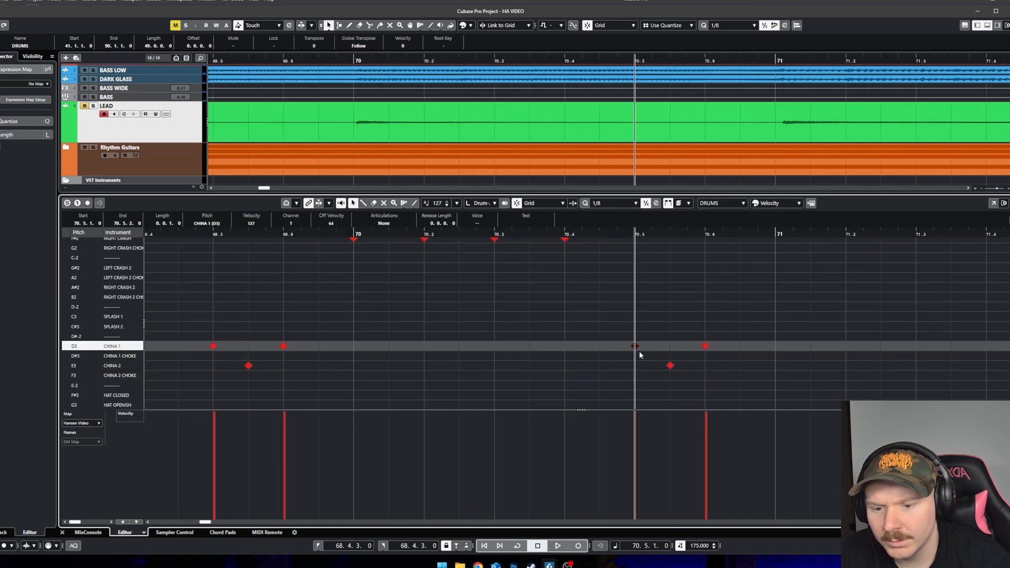
pyautogui.moveTo(636, 349); pyautogui.dragTo(640, 365)
pyautogui.moveTo(670, 365); pyautogui.dragTo(704, 371)
pyautogui.scroll(-2, 704, 373)
pyautogui.press('space')
pyautogui.press('space')
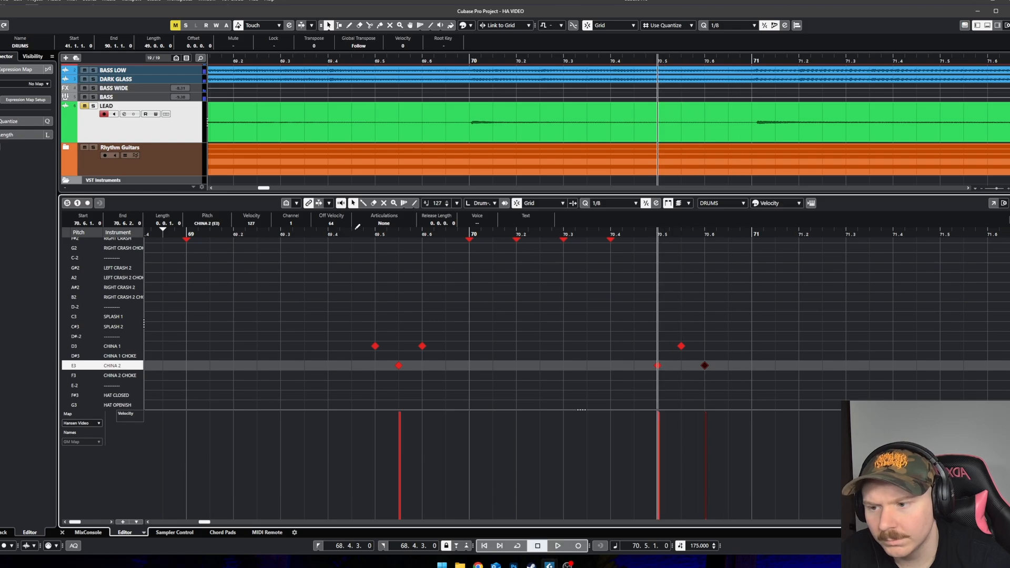
# Step: Play bars 69 and 70 from 68.3.1 to hear the crash and china pattern
pyautogui.moveTo(354, 233); pyautogui.dragTo(53, 245)
pyautogui.press('space')
pyautogui.scroll(-2, 393, 320)
pyautogui.scroll(5, 449, 339)
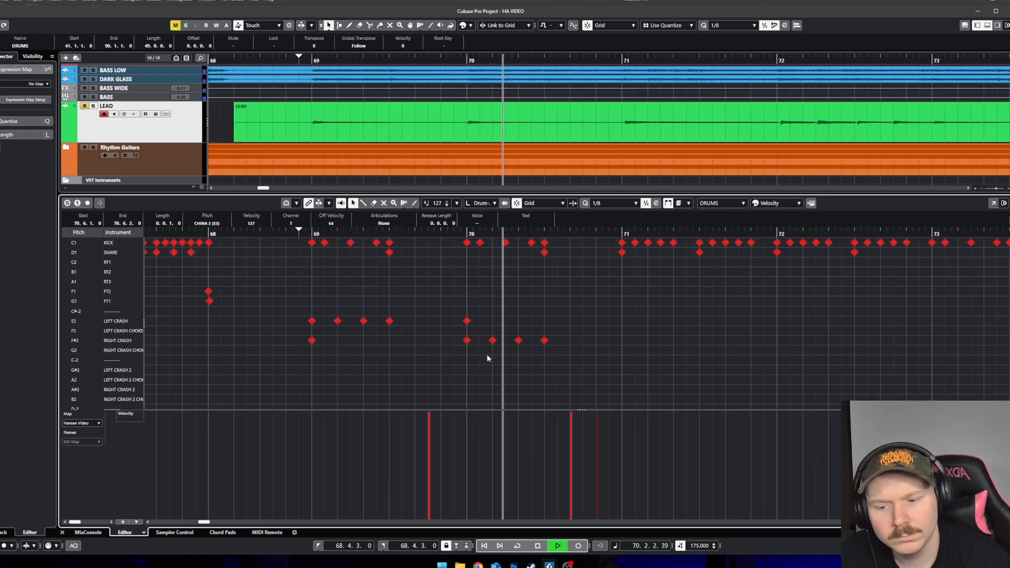
pyautogui.scroll(-2, 489, 357)
pyautogui.press('space')
pyautogui.click(596, 379)
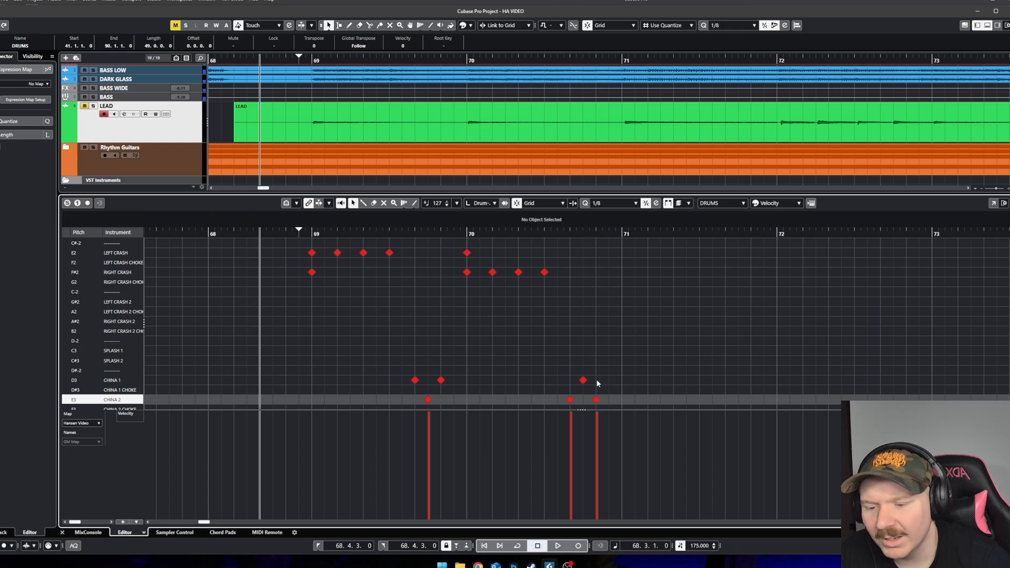
# Step: Move bar 70's china hits to Splash 1 at 70.5.1 and 70.6.1 and Splash 2 at 70.5.3
pyautogui.scroll(-2, 594, 378)
pyautogui.scroll(2, 594, 377)
pyautogui.click(600, 331)
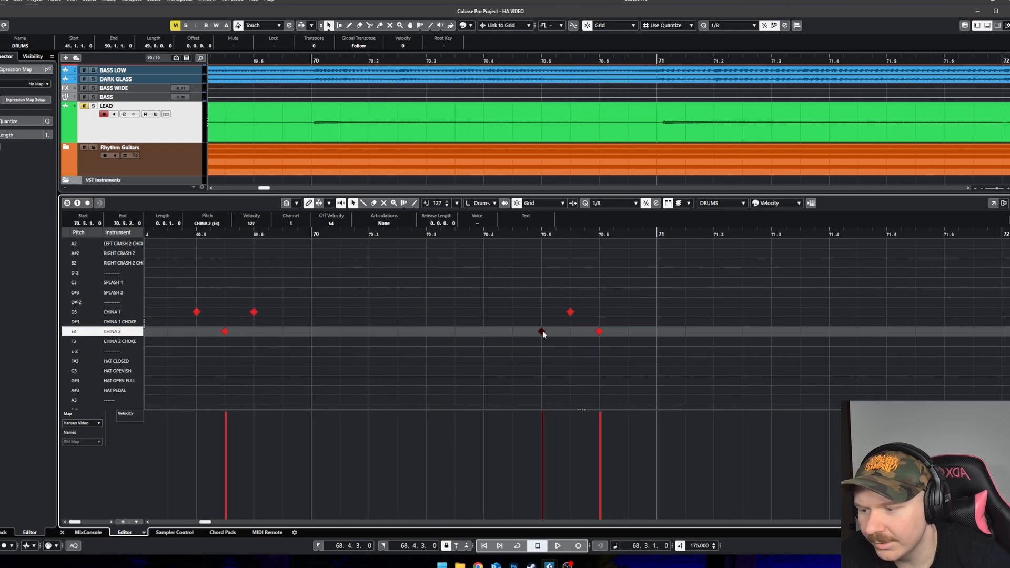
pyautogui.moveTo(542, 332); pyautogui.dragTo(571, 293)
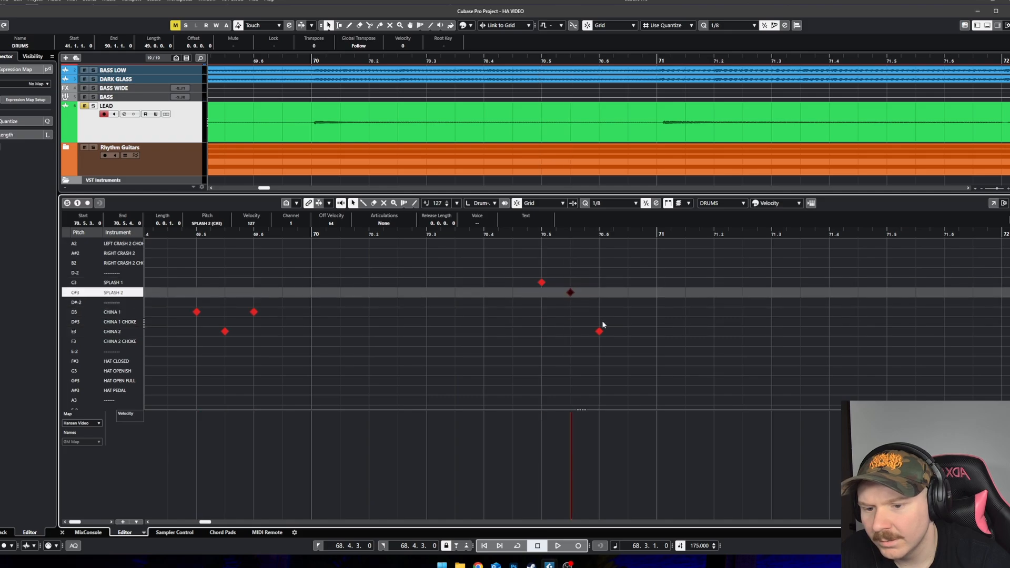
pyautogui.moveTo(600, 332); pyautogui.dragTo(530, 273)
pyautogui.press('space')
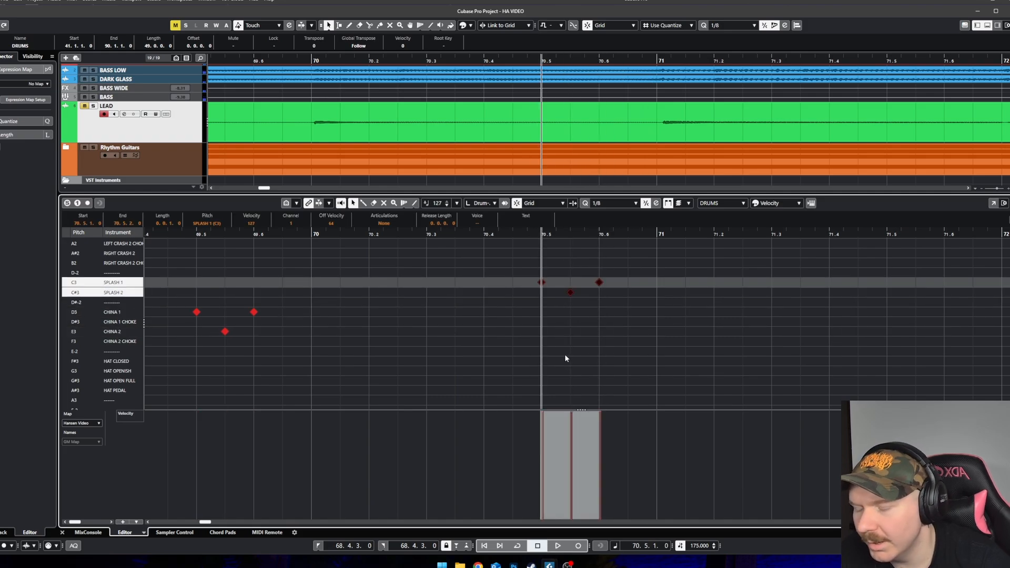
pyautogui.scroll(3, 564, 358)
pyautogui.scroll(-3, 551, 365)
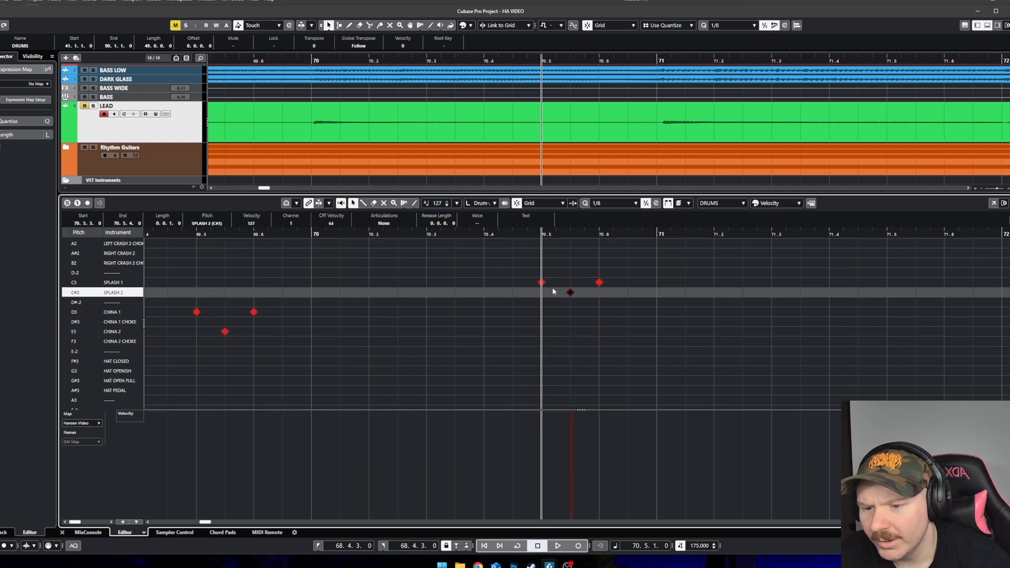
# Step: Reassign the three splash hits in bar 70 to A3 at 70.5.1, Left Crash 2 at 70.5.3 and Right Crash 2 at 70.6.1
pyautogui.click(541, 291)
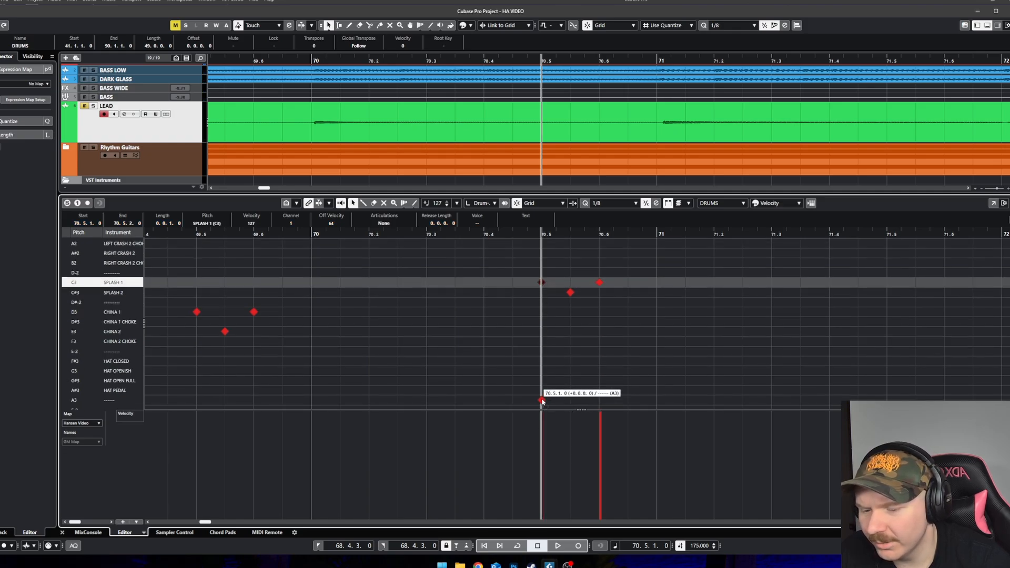
pyautogui.moveTo(542, 401); pyautogui.dragTo(542, 401)
pyautogui.moveTo(572, 292); pyautogui.dragTo(580, 266)
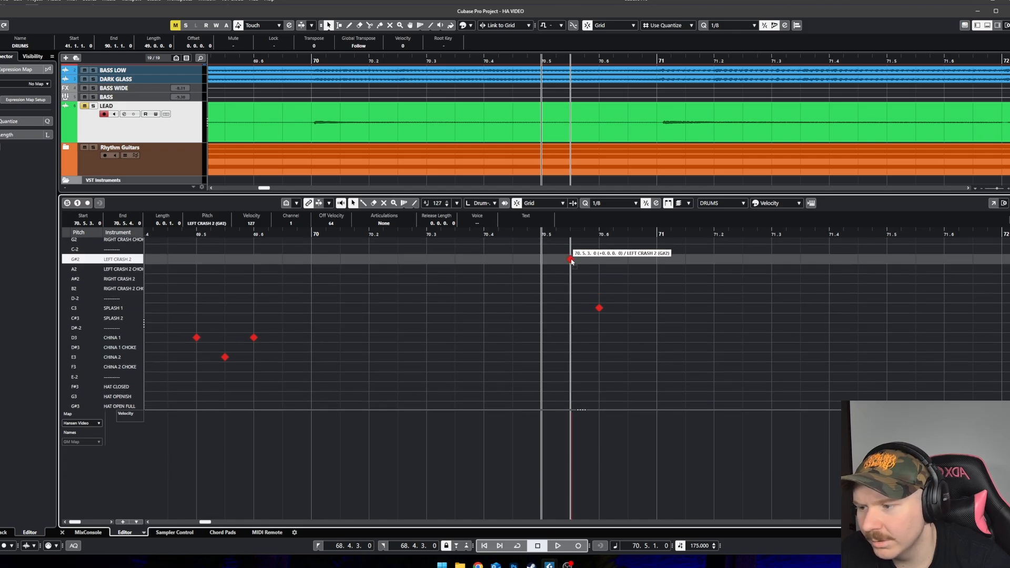
pyautogui.click(599, 308)
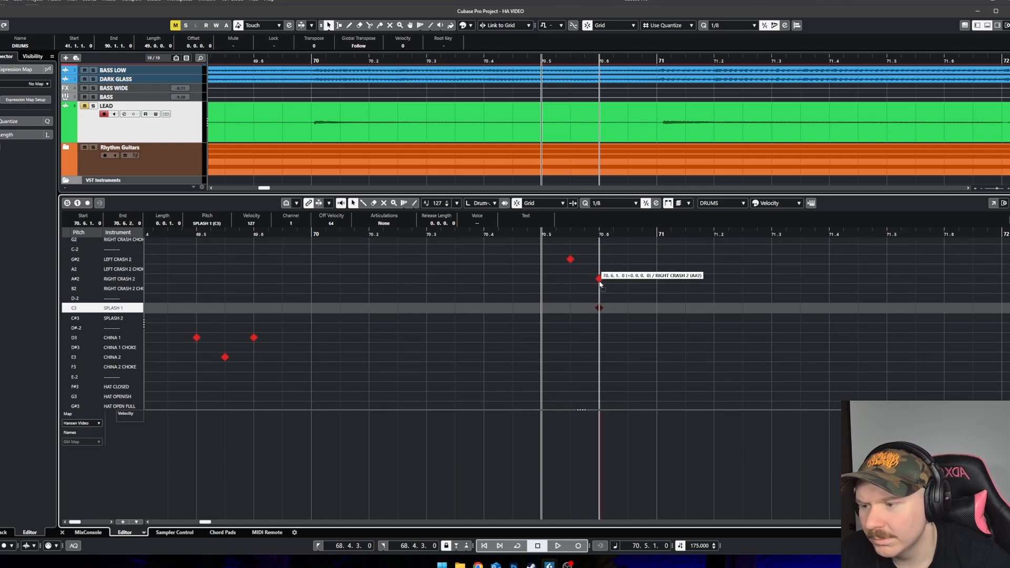
pyautogui.moveTo(600, 284); pyautogui.dragTo(599, 283)
# Step: Play the end of bar 70, and replay from just before bar 69 into bar 71 to check the cymbals
pyautogui.press('space')
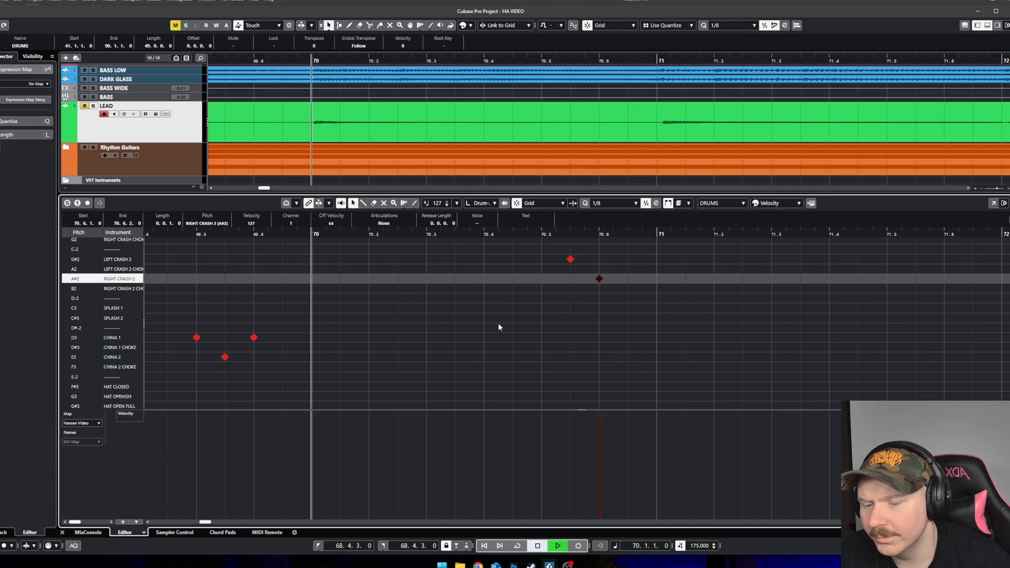
pyautogui.scroll(-5, 592, 351)
pyautogui.scroll(3, 594, 353)
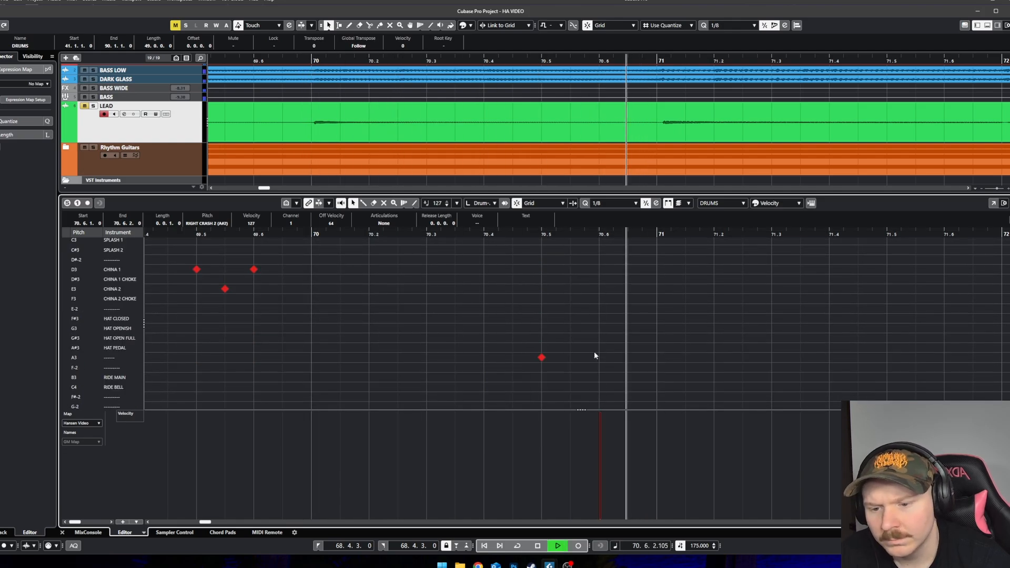
pyautogui.scroll(-2, 594, 354)
pyautogui.moveTo(441, 234); pyautogui.dragTo(219, 234)
pyautogui.scroll(3, 465, 331)
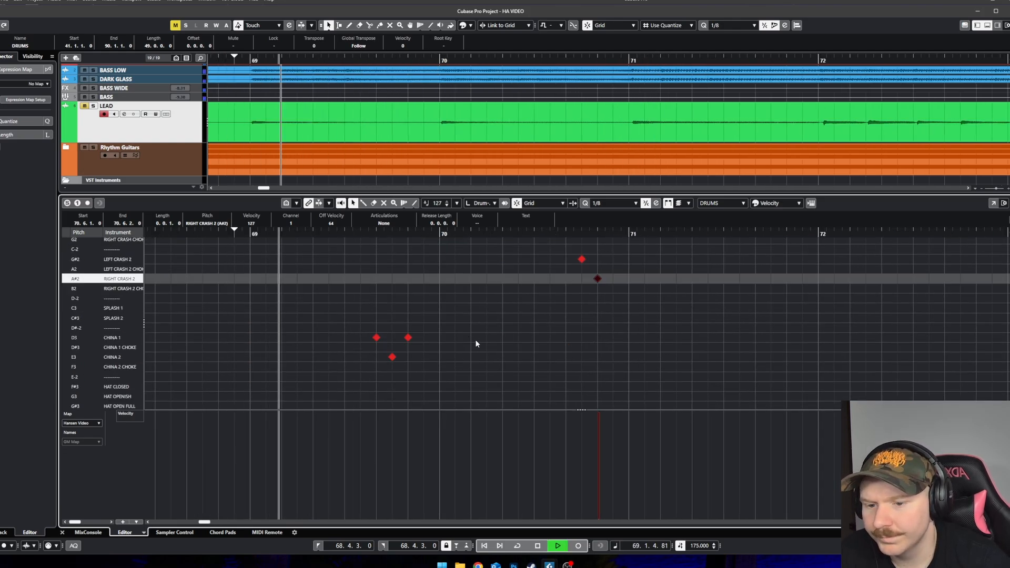
pyautogui.scroll(3, 477, 345)
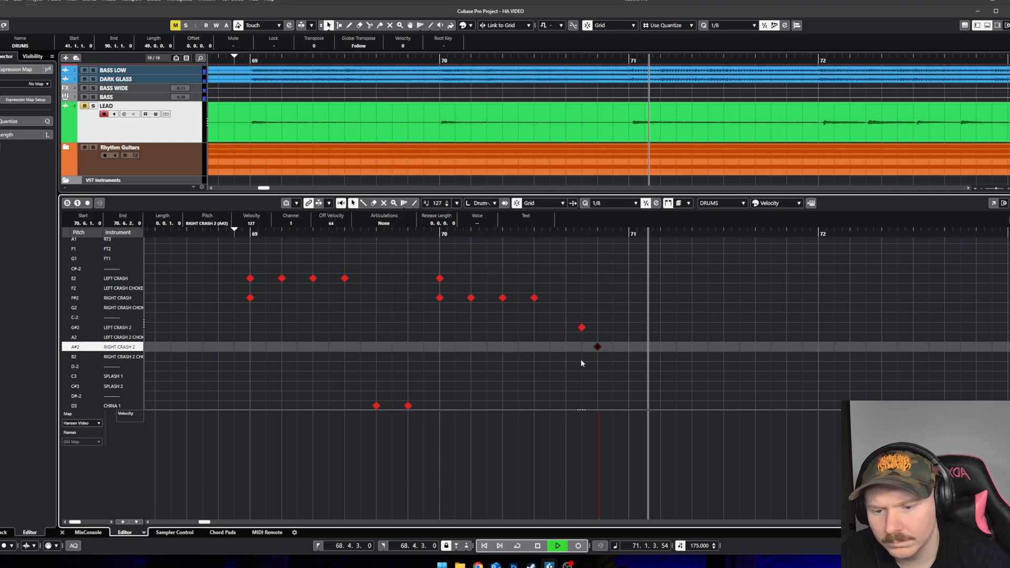
pyautogui.press('space')
# Step: Add left crashes at 71.1.1 and 71.4.1 and Ride Main hits at 71.2.1, 71.3.1, 71.5.1 and 71.6.1, and play bar 71
pyautogui.scroll(2, 620, 336)
pyautogui.keyDown('ctrl'); pyautogui.scroll(3, 631, 287); pyautogui.keyUp('ctrl')
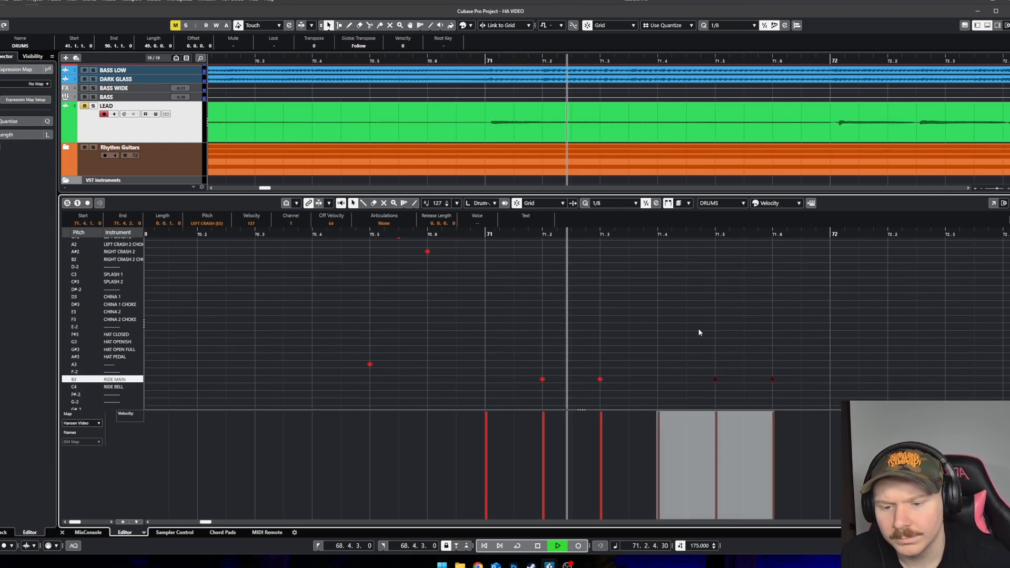
pyautogui.keyDown('ctrl'); pyautogui.scroll(1, 697, 330); pyautogui.keyUp('ctrl')
pyautogui.press('space')
# Step: Place a Splash 2 hit at 71.3.3 and a Splash 1 hit at 71.4.1, and listen to bar 71
pyautogui.rightClick(601, 335)
pyautogui.click(623, 338)
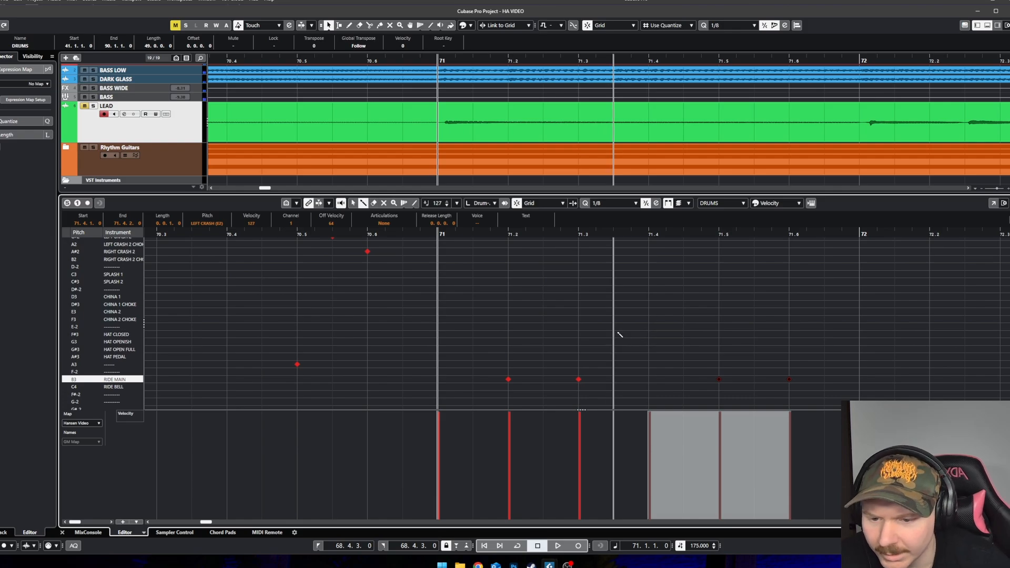
pyautogui.press('space')
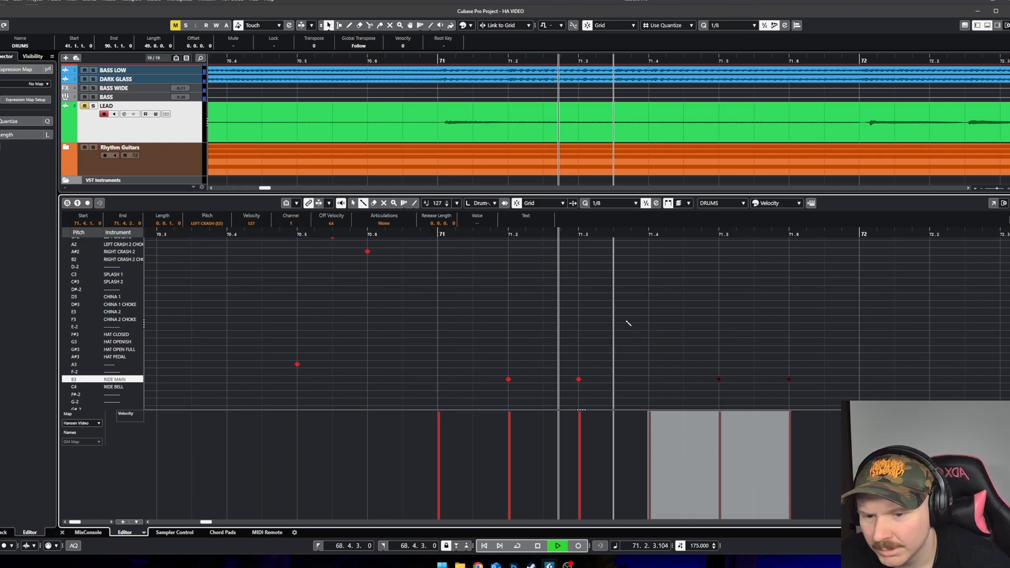
pyautogui.press('space')
pyautogui.click(637, 282)
pyautogui.click(645, 275)
pyautogui.press('space')
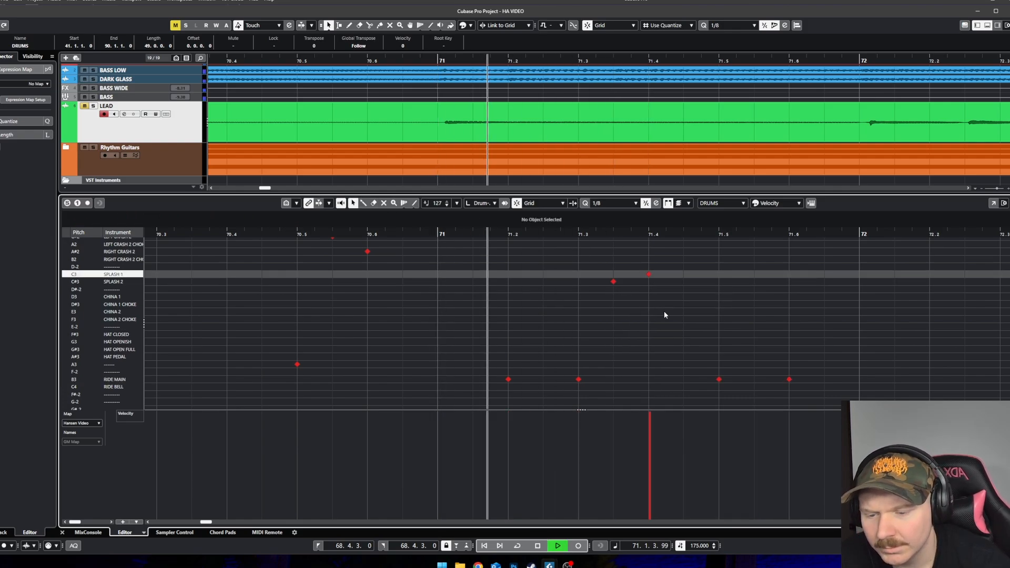
pyautogui.press('1')
pyautogui.press('space')
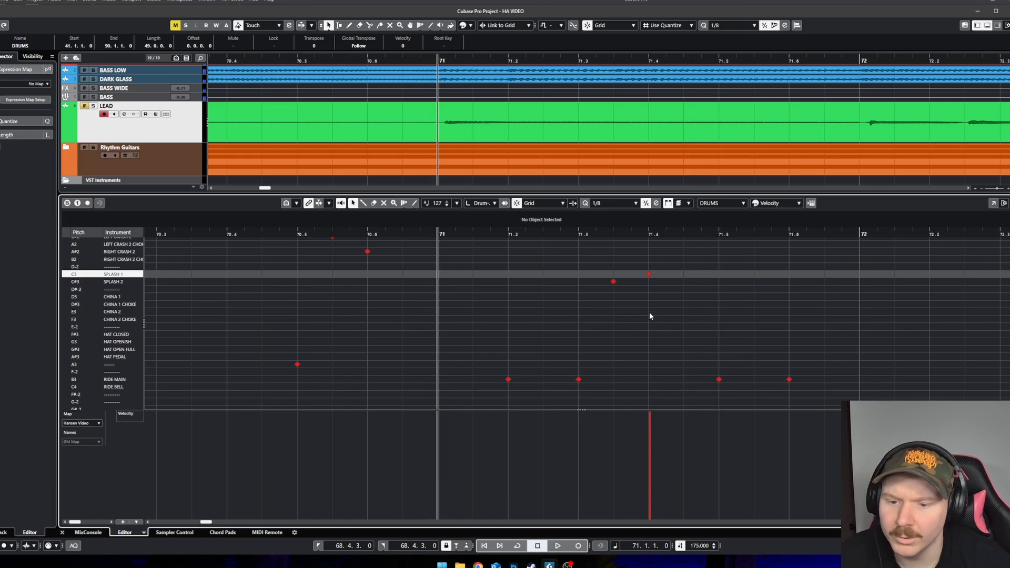
# Step: Lower the velocity of both splash hits in bar 71 to about 94 and play through into bar 72
pyautogui.moveTo(695, 322); pyautogui.dragTo(622, 265)
pyautogui.moveTo(633, 411); pyautogui.dragTo(636, 440)
pyautogui.press('space')
pyautogui.scroll(-2, 653, 368)
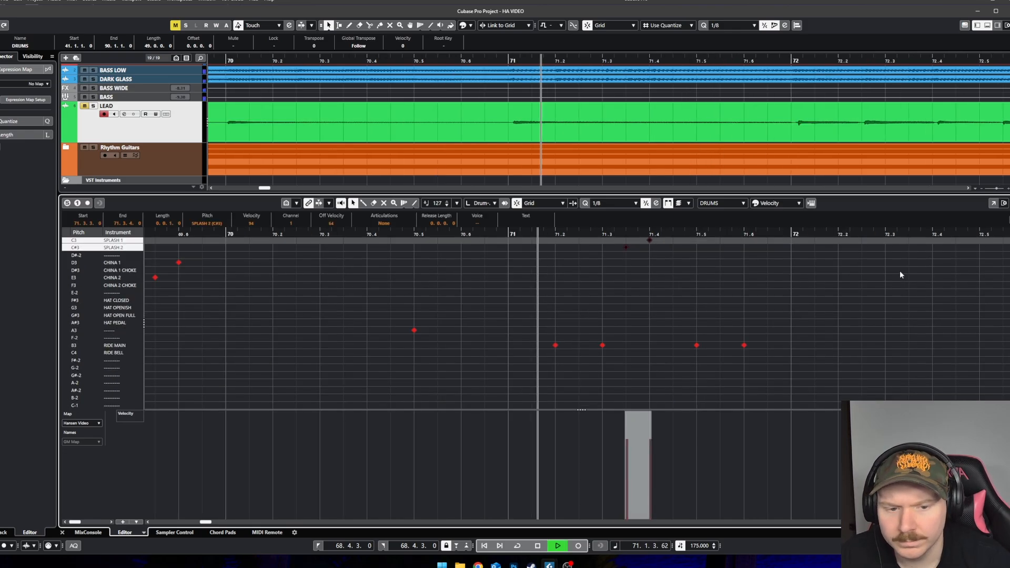
pyautogui.scroll(-1, 817, 340)
pyautogui.scroll(6, 729, 355)
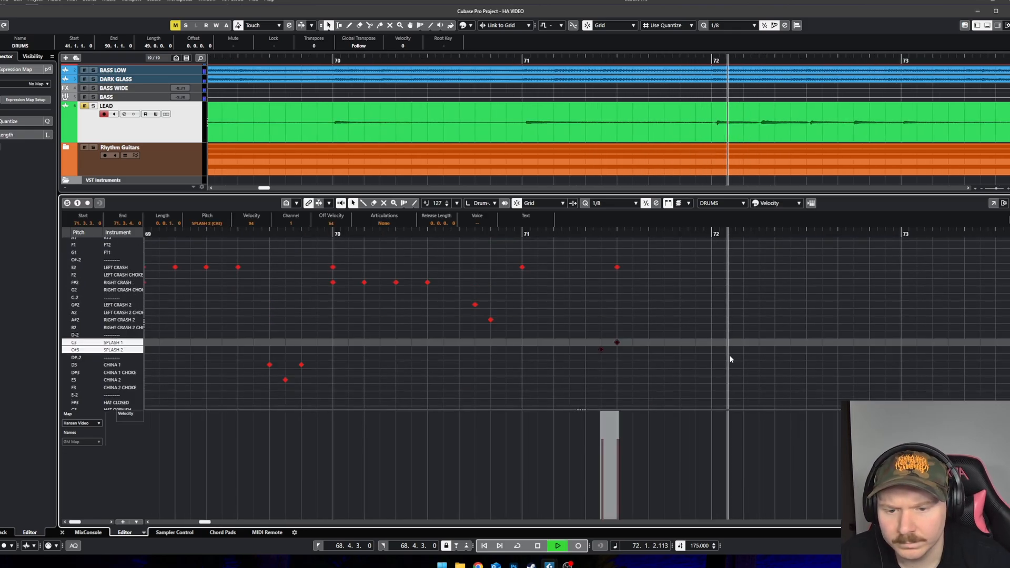
pyautogui.press('space')
# Step: Set playback to start at 72.1.1, add a snare at 72.2.3, and play bar 72
pyautogui.rightClick(743, 269)
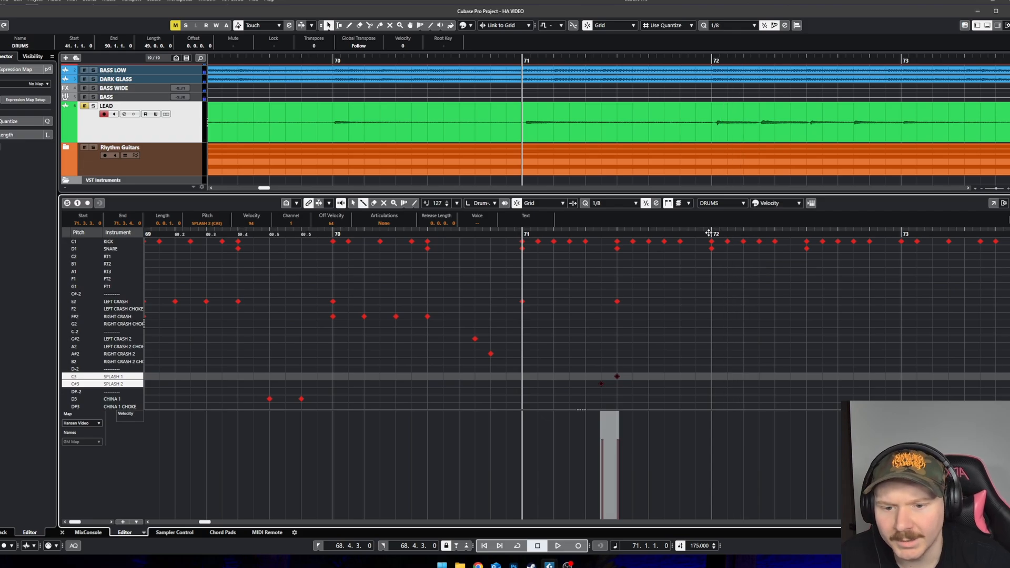
pyautogui.click(711, 233)
pyautogui.press('space')
pyautogui.scroll(2, 742, 286)
pyautogui.press('space')
pyautogui.click(775, 250)
pyautogui.press('space')
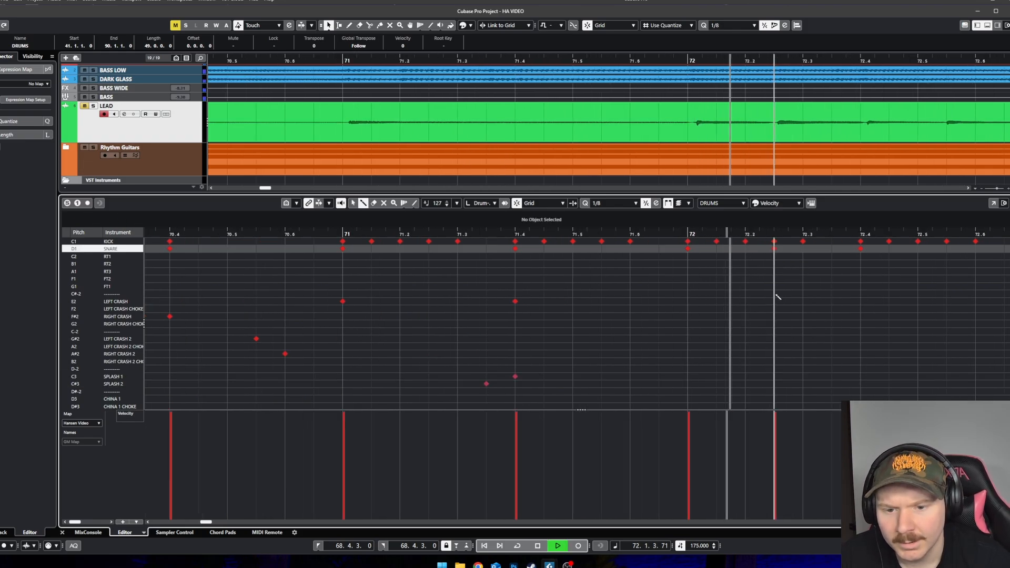
# Step: Add a snare at 72.5.3 and a kick at 72.3.3, and play bar 72
pyautogui.press('space')
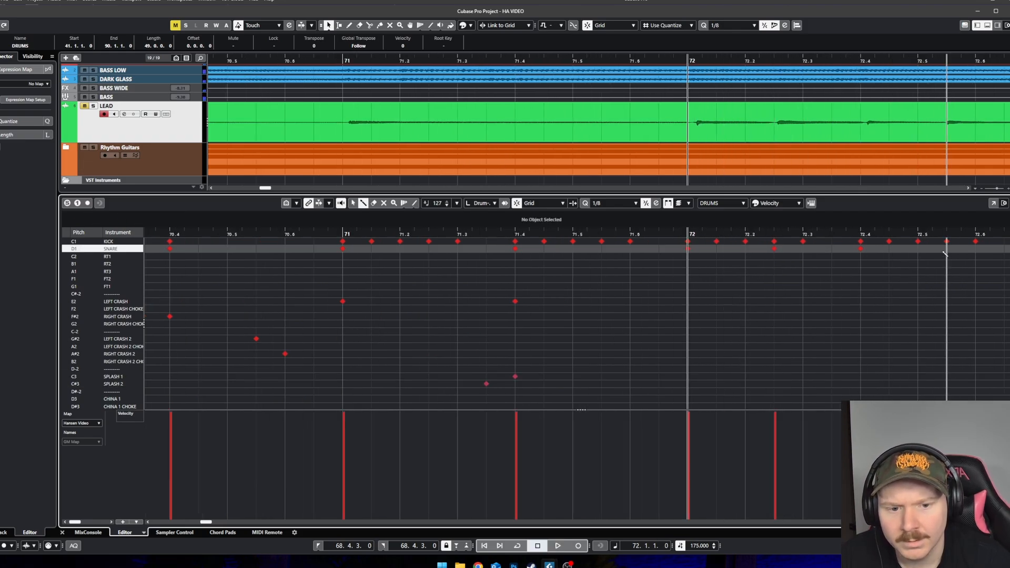
pyautogui.hscroll(1, 889, 298)
pyautogui.press('space')
pyautogui.click(747, 242)
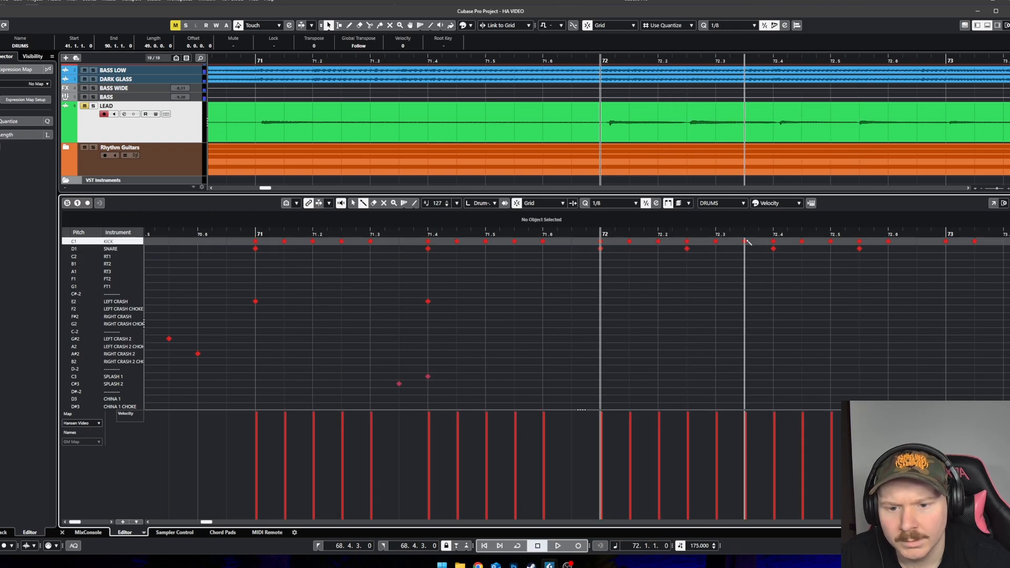
pyautogui.press('space')
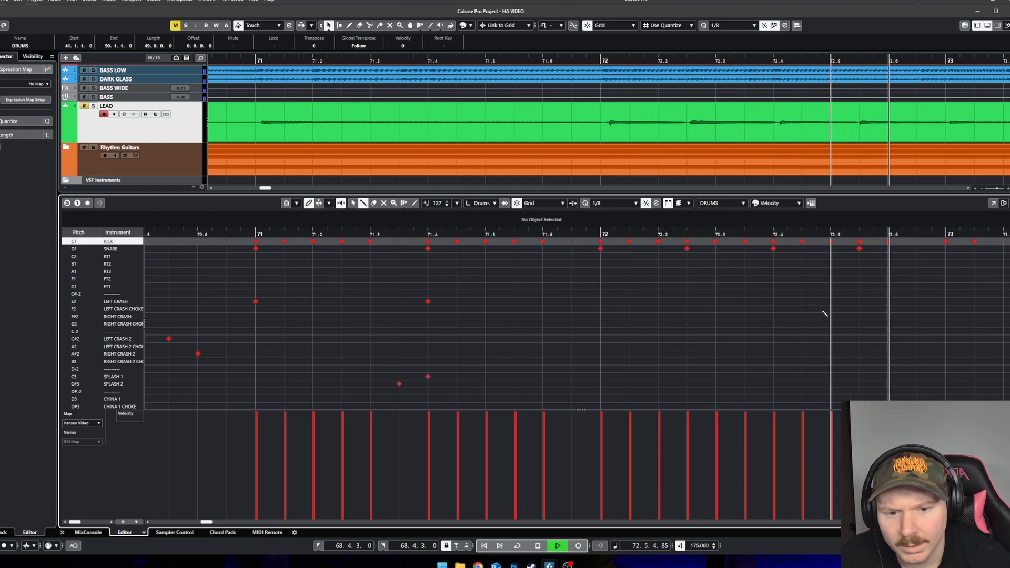
pyautogui.press('space')
pyautogui.press('space')
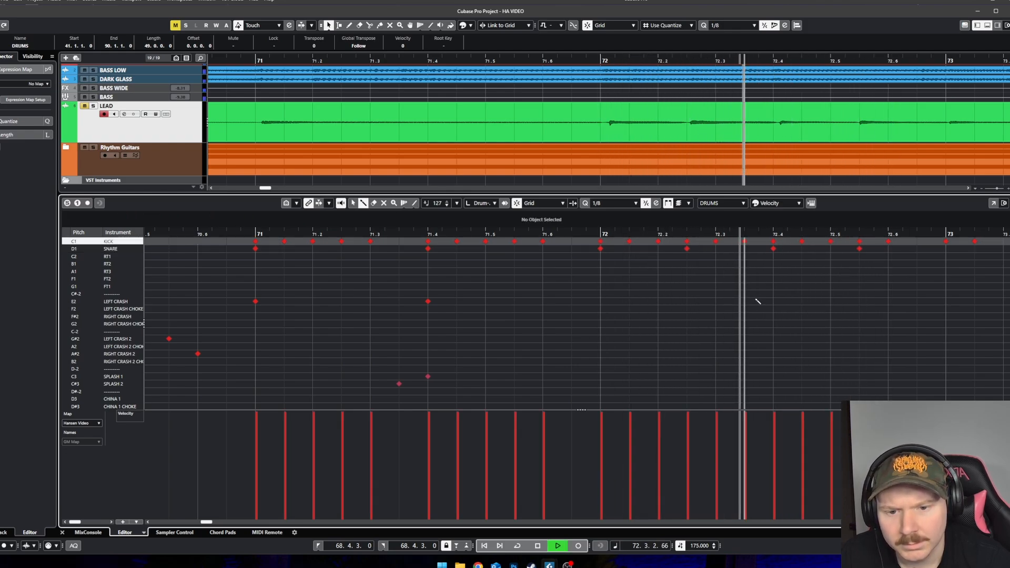
pyautogui.press('space')
# Step: Try a snare at 72.4.3, and rework the end of bar 72 to have snares at 72.5.1 and 72.6.1 instead
pyautogui.click(802, 248)
pyautogui.press('space')
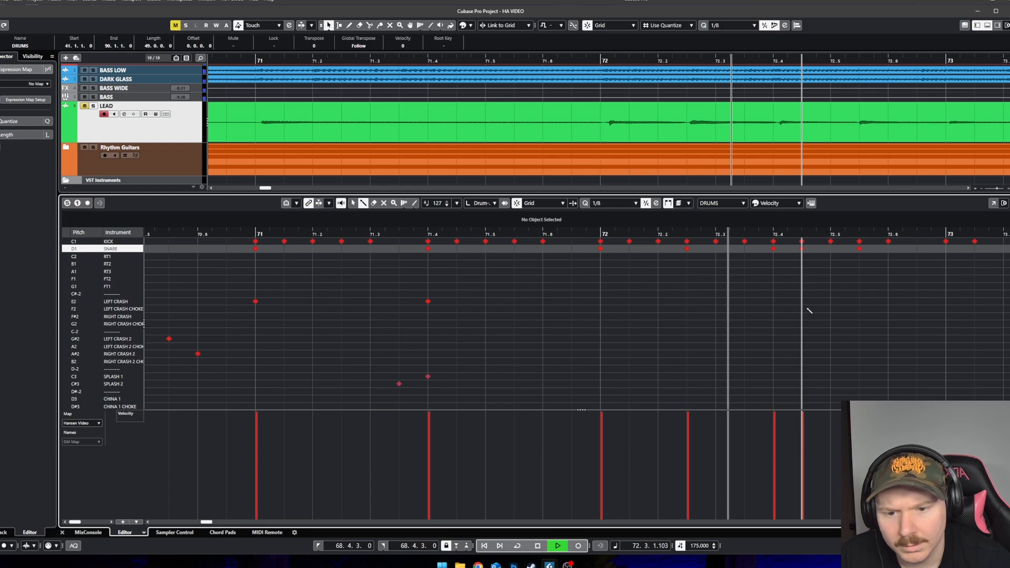
pyautogui.press('space')
pyautogui.click(803, 250)
pyautogui.press('space')
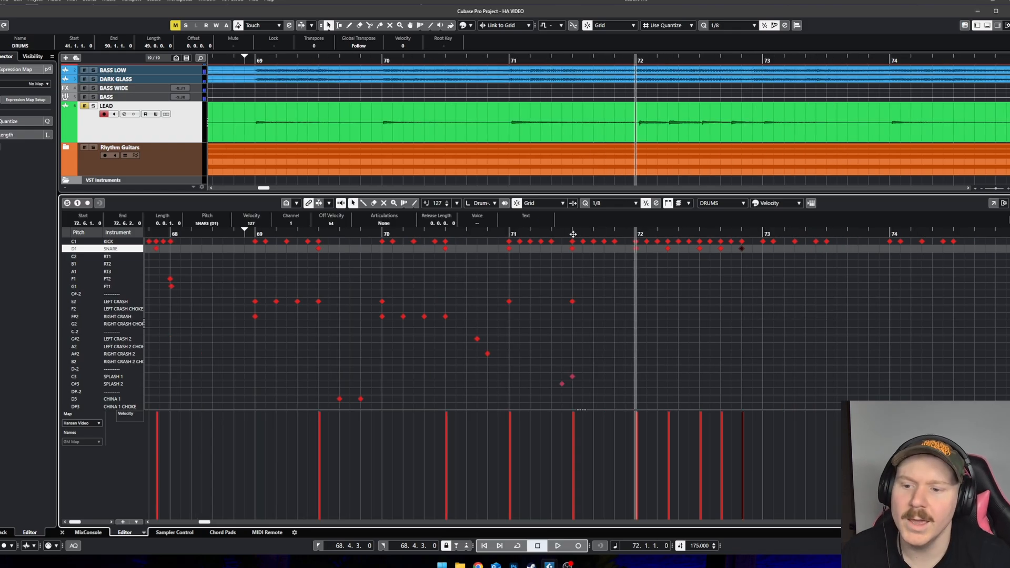
# Step: Play from 71.1.1 and inspect the cymbal hits in bar 71
pyautogui.click(506, 231)
pyautogui.press('space')
pyautogui.scroll(-5, 621, 337)
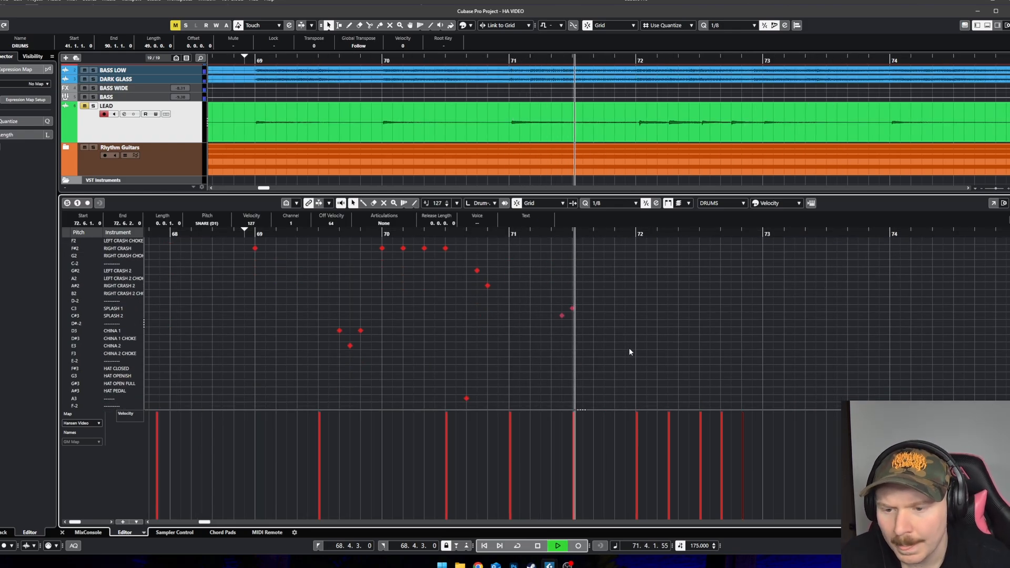
pyautogui.scroll(3, 632, 352)
pyautogui.press('space')
pyautogui.moveTo(653, 387); pyautogui.dragTo(518, 220)
pyautogui.scroll(-5, 643, 332)
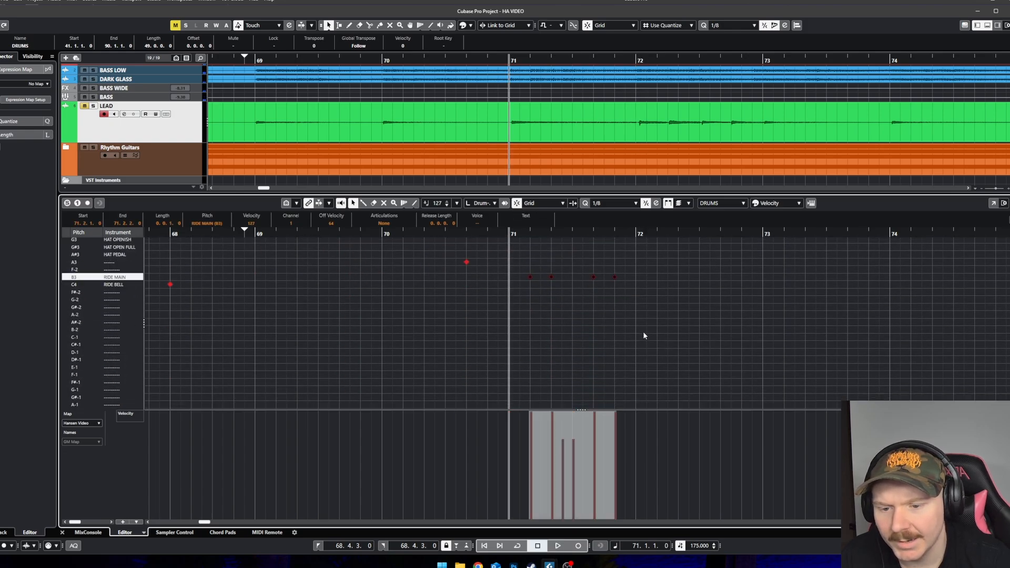
# Step: Audition Ride Main at 72.1.1 and Ride Bell at 72.2.1, and settle on a single Ride Bell hit at 72.1.1
pyautogui.scroll(2, 640, 335)
pyautogui.rightClick(641, 336)
pyautogui.click(650, 338)
pyautogui.scroll(3, 648, 337)
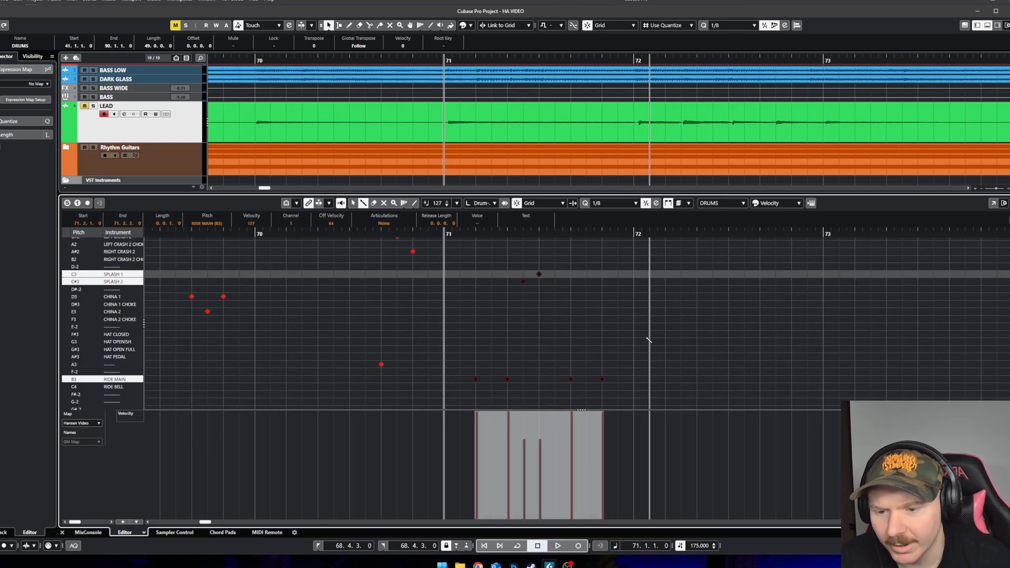
pyautogui.click(633, 379)
pyautogui.click(666, 388)
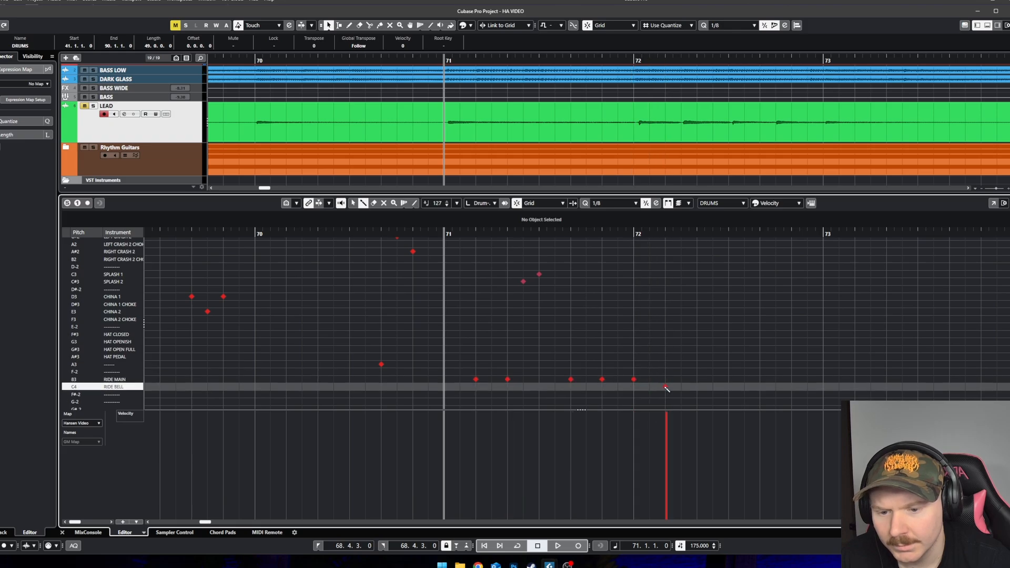
pyautogui.click(634, 380)
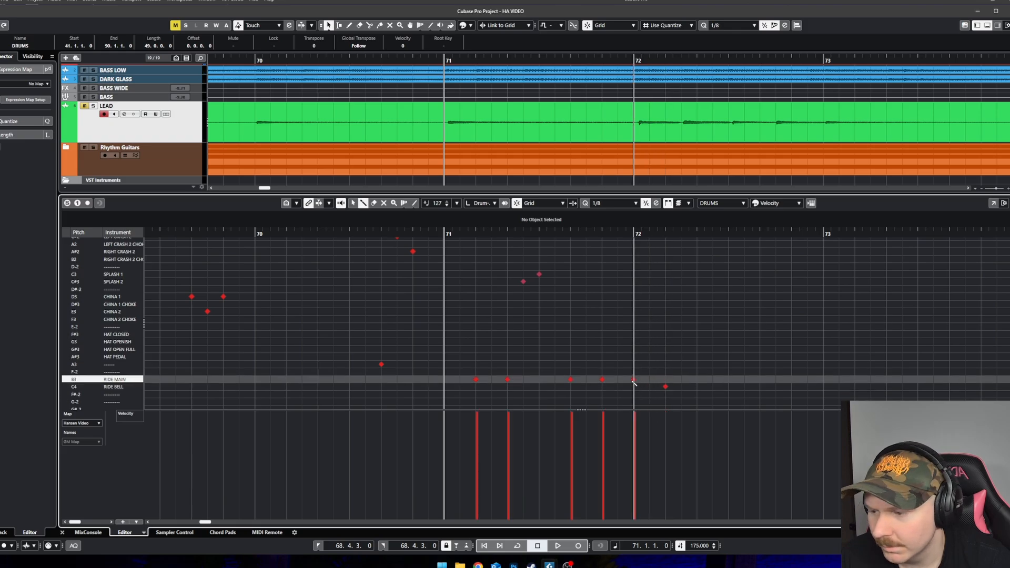
pyautogui.click(666, 388)
pyautogui.click(634, 380)
pyautogui.click(666, 388)
pyautogui.click(633, 387)
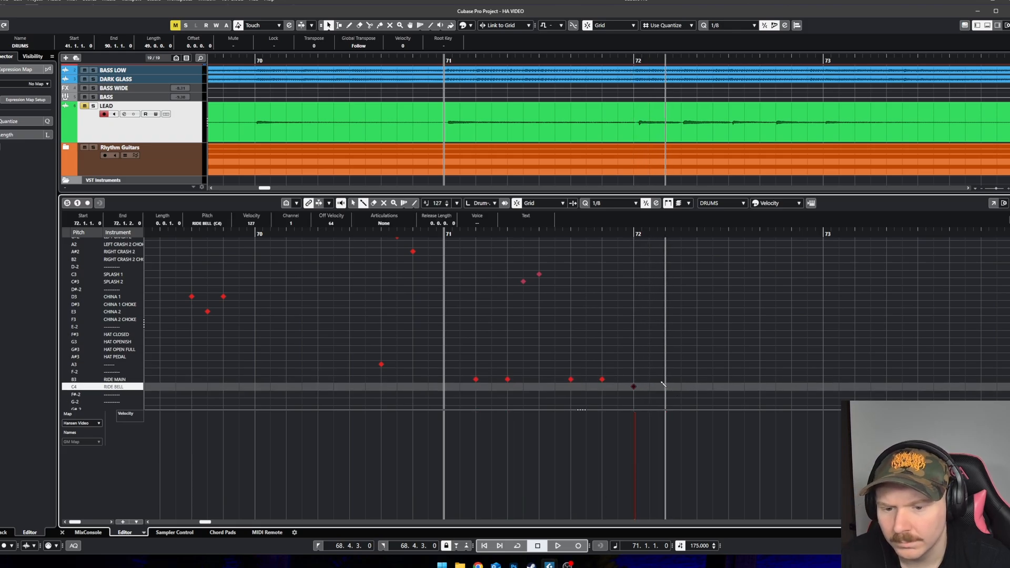
# Step: Set playback to start at 72.1.1 and add Ride Main hits at 72.1.3, 72.2.1, 72.3.1 and 72.3.3 and a Ride Bell at 72.2.3
pyautogui.click(634, 234)
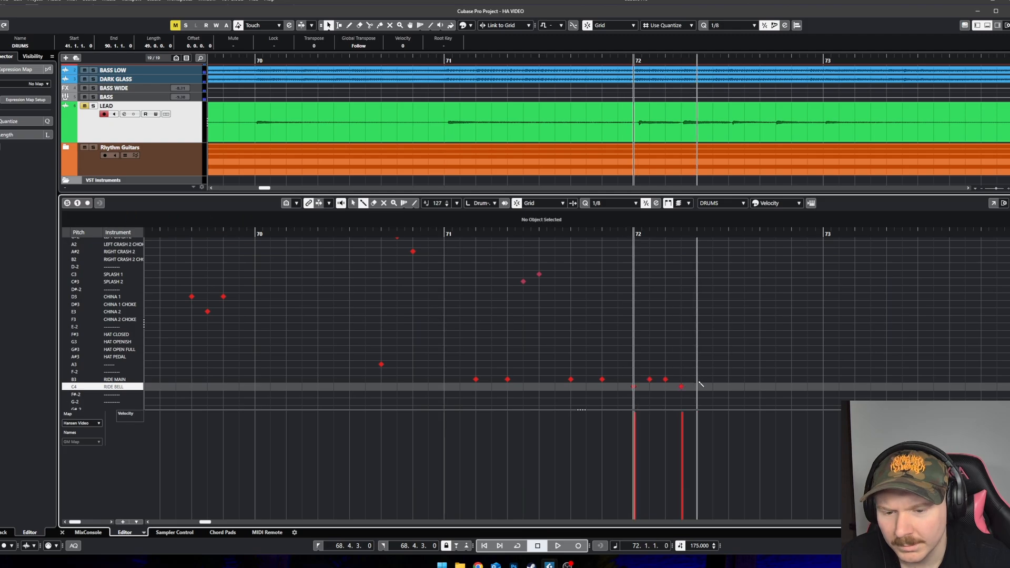
pyautogui.click(698, 379)
pyautogui.click(713, 380)
pyautogui.press('space')
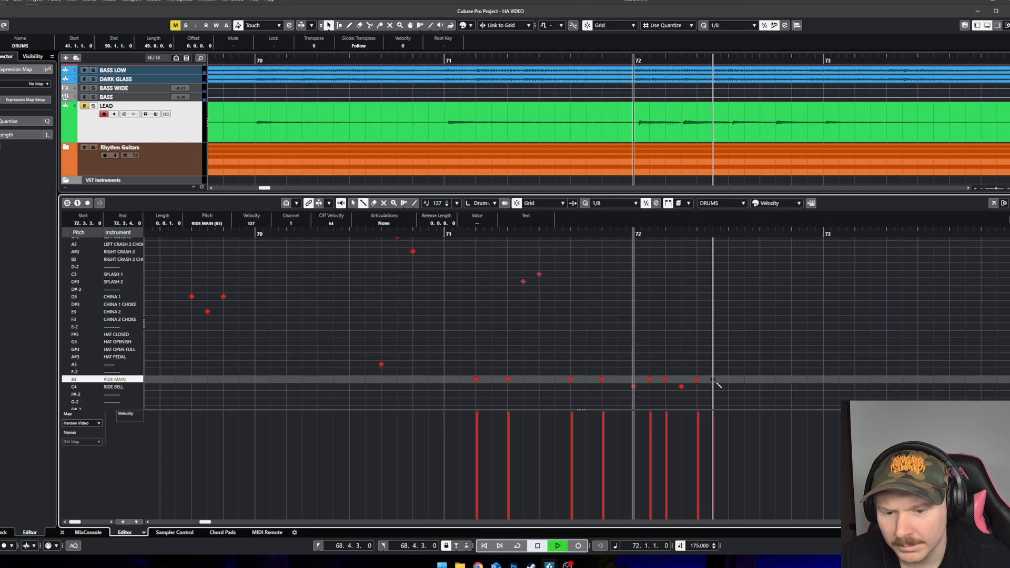
pyautogui.press('space')
# Step: Add a Ride Bell hit at 72.4.1 and Ride Main hits at 72.4.3 and 72.5.1, and play bar 72
pyautogui.click(730, 386)
pyautogui.click(745, 380)
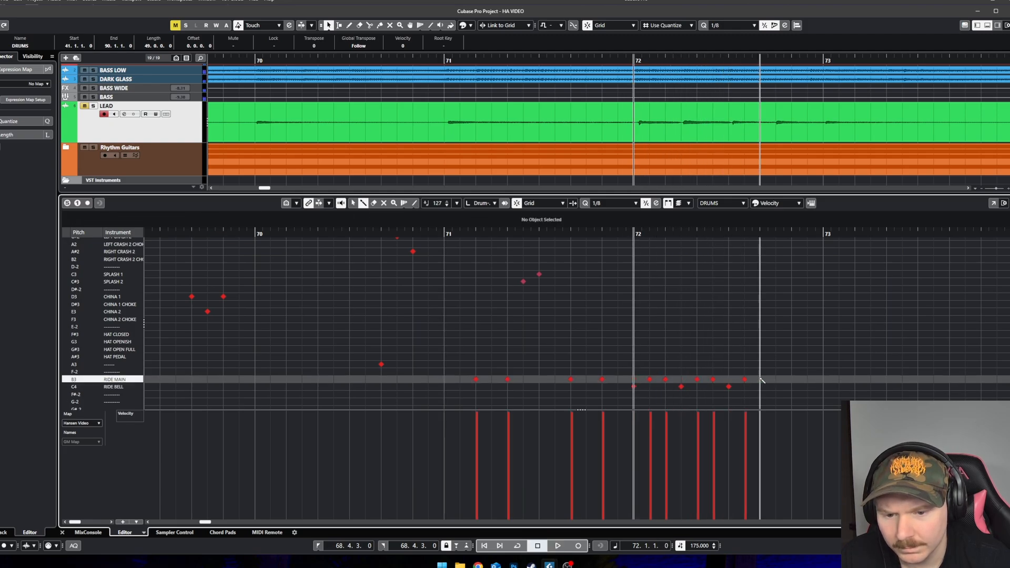
pyautogui.click(761, 380)
pyautogui.press('space')
pyautogui.press('space')
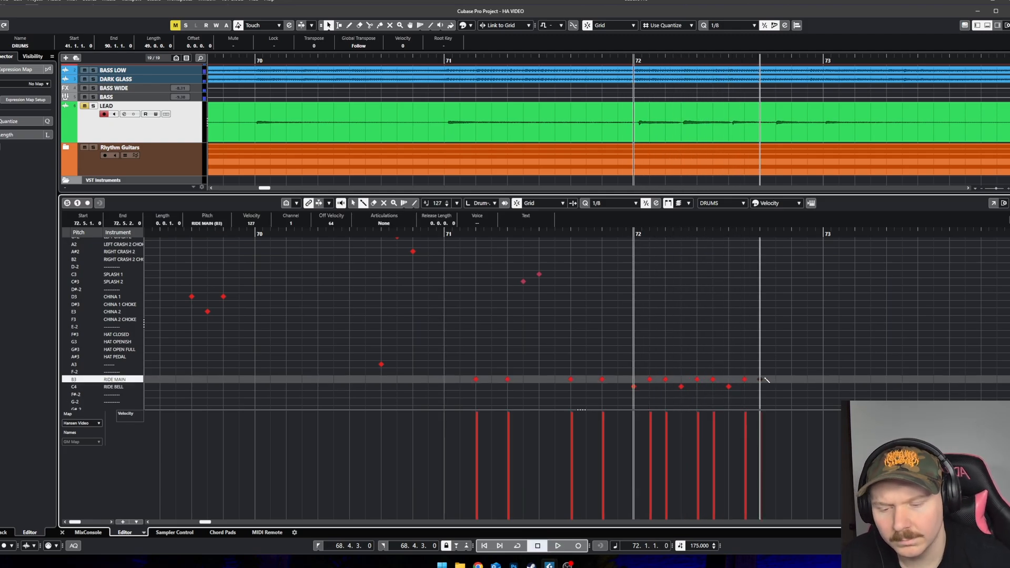
pyautogui.press('space')
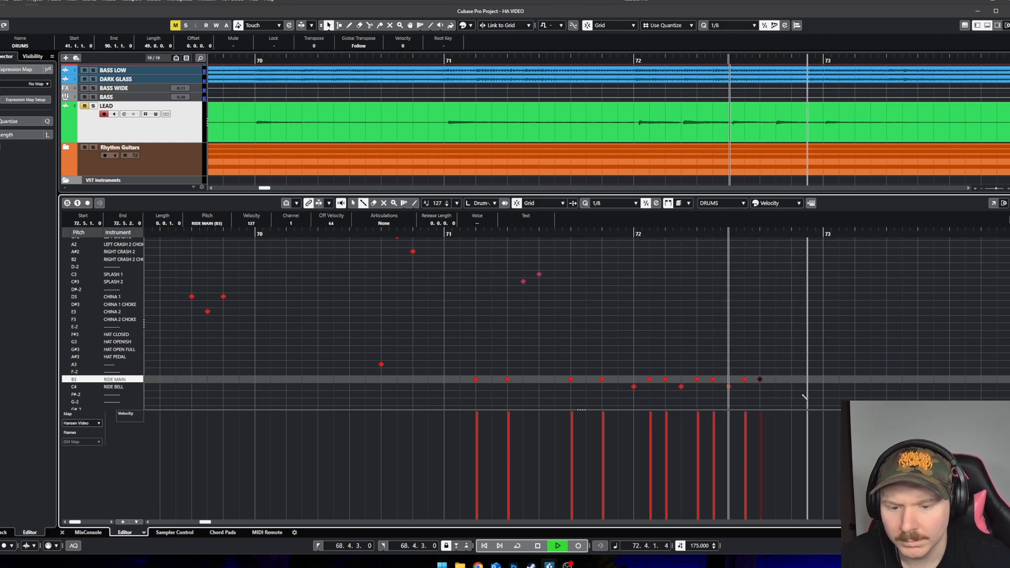
pyautogui.press('space')
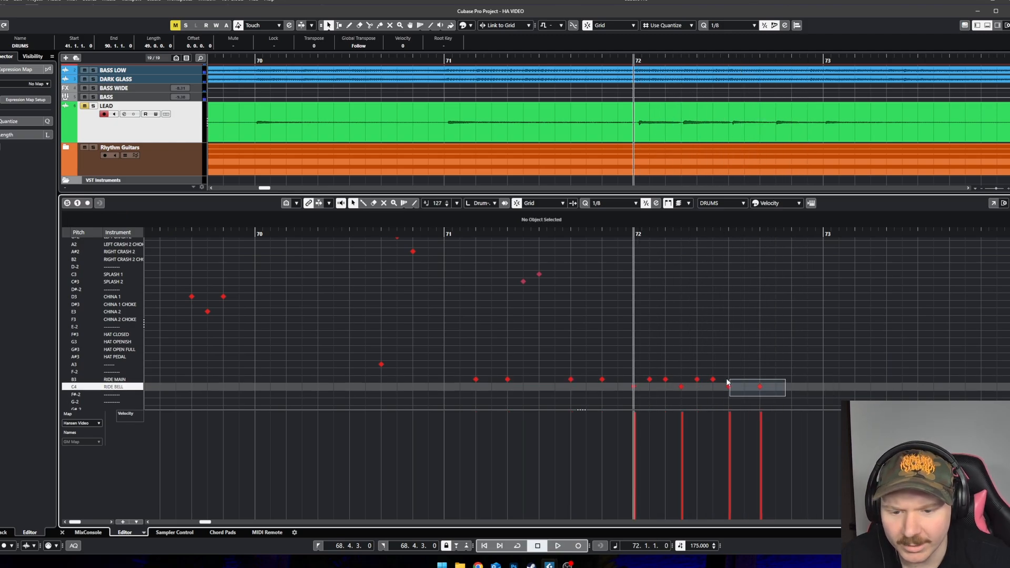
# Step: Move the Ride Bell hits at 72.4.1 and 72.5.1 to China 1, add a China 1 hit at 72.6.1, and play bar 72
pyautogui.moveTo(728, 383); pyautogui.dragTo(728, 388)
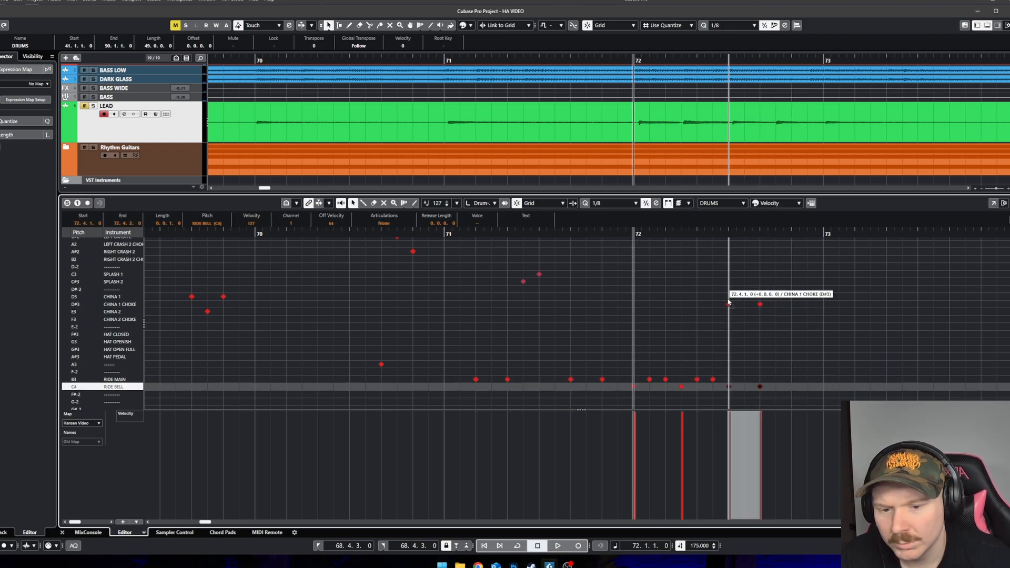
pyautogui.moveTo(729, 302); pyautogui.dragTo(729, 297)
pyautogui.click(754, 313)
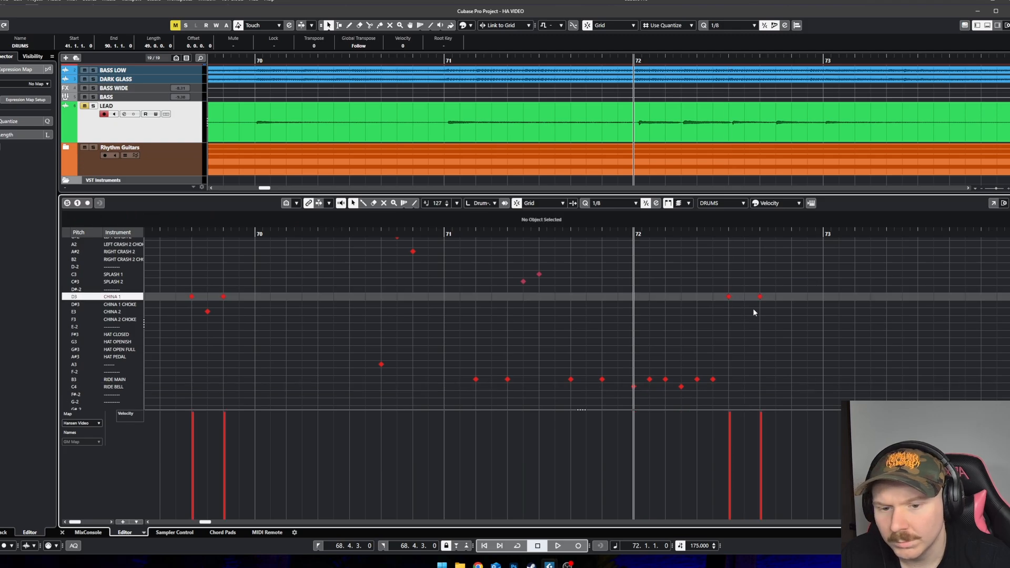
pyautogui.click(798, 336)
pyautogui.press('space')
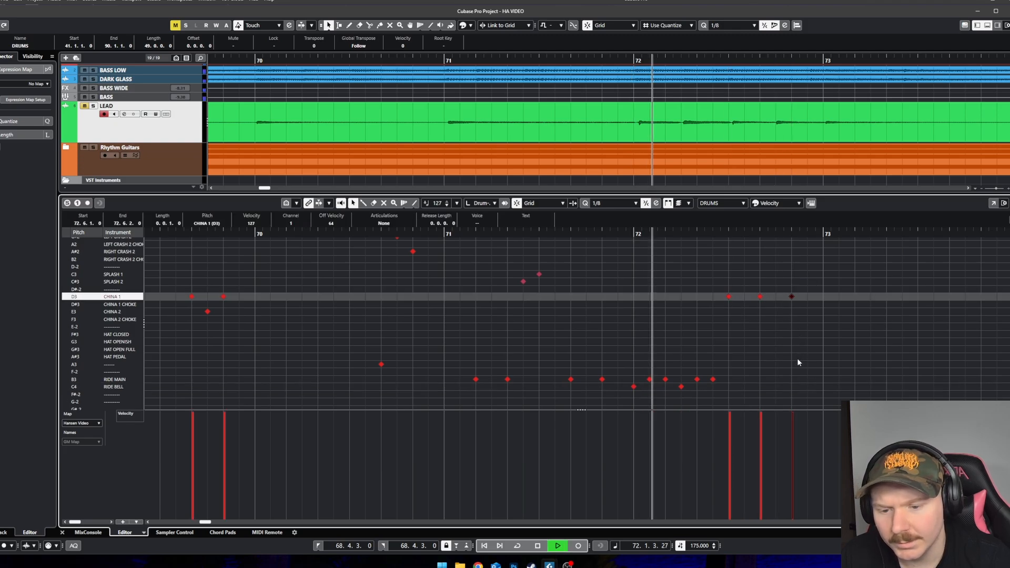
pyautogui.press('space')
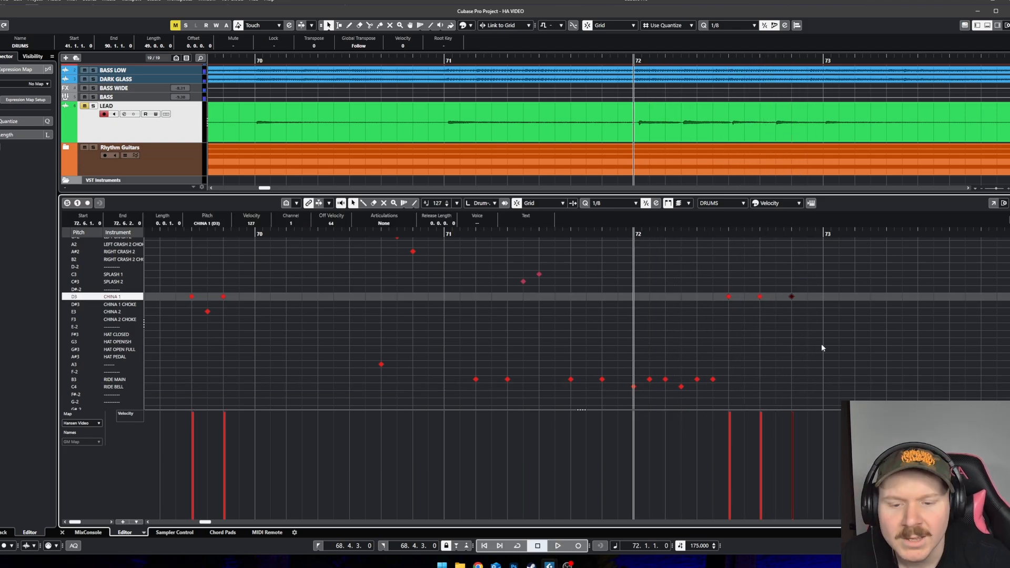
# Step: Delete the leftover kick notes from bar 73 onward
pyautogui.press('g')
pyautogui.press('g')
pyautogui.press('g')
pyautogui.press('g')
pyautogui.press('g')
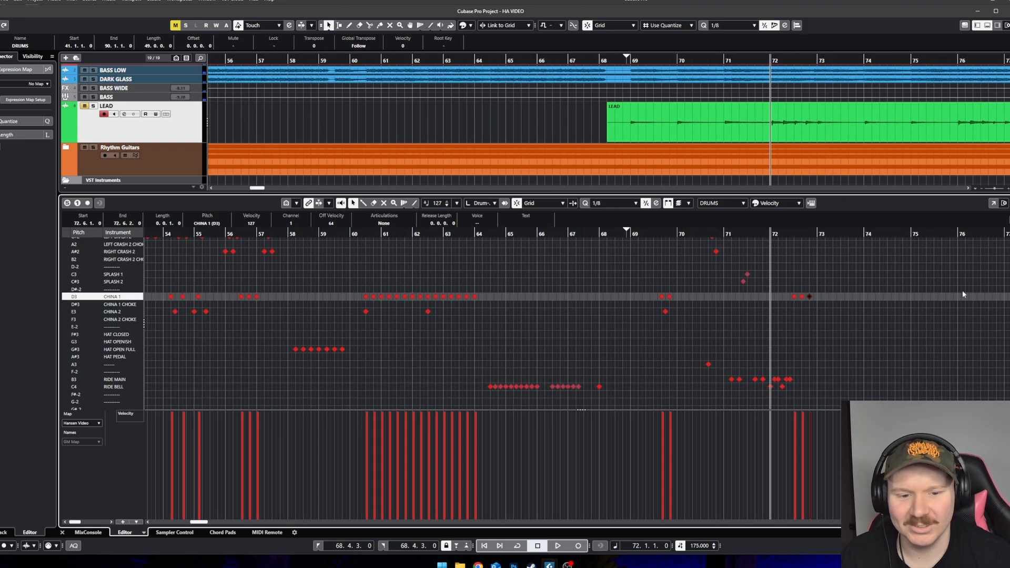
pyautogui.scroll(4, 535, 323)
pyautogui.press('g')
pyautogui.press('g')
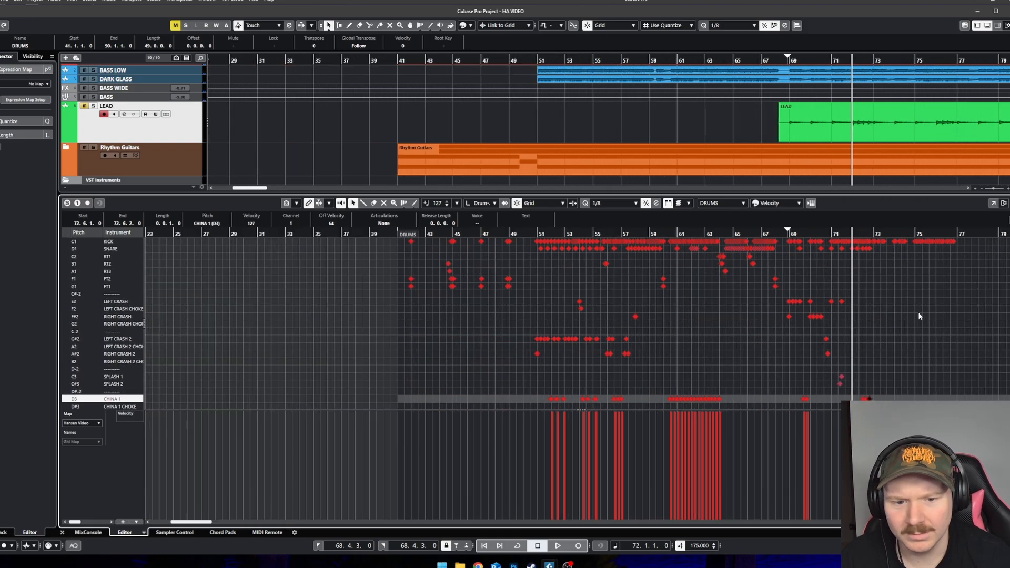
pyautogui.scroll(-5, 917, 311)
pyautogui.moveTo(882, 371); pyautogui.dragTo(784, 264)
pyautogui.press('h')
pyautogui.hscroll(3, 882, 300)
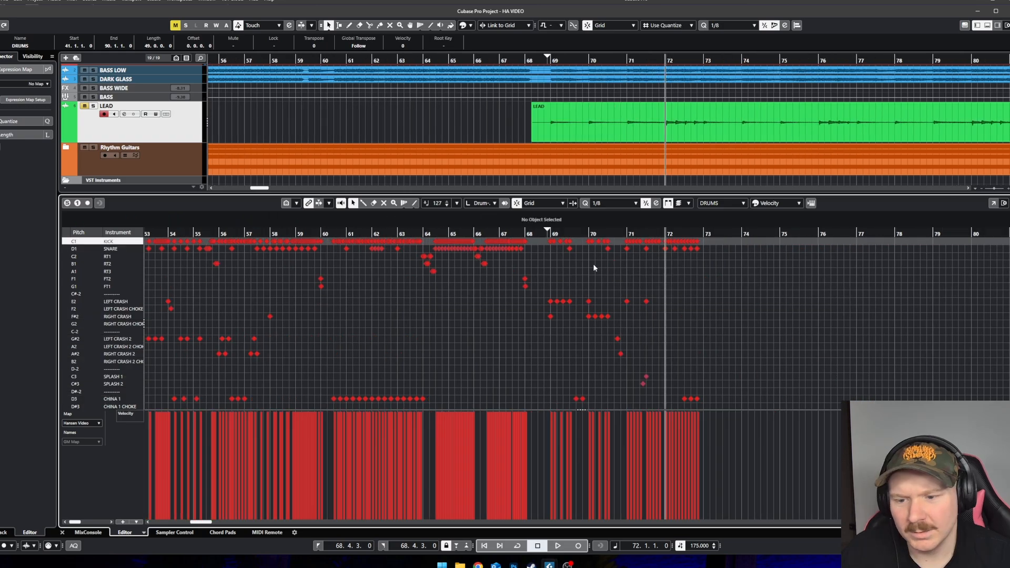
# Step: Select all drum notes in bars 69 to 72 and play bar 72
pyautogui.moveTo(539, 242); pyautogui.dragTo(747, 384)
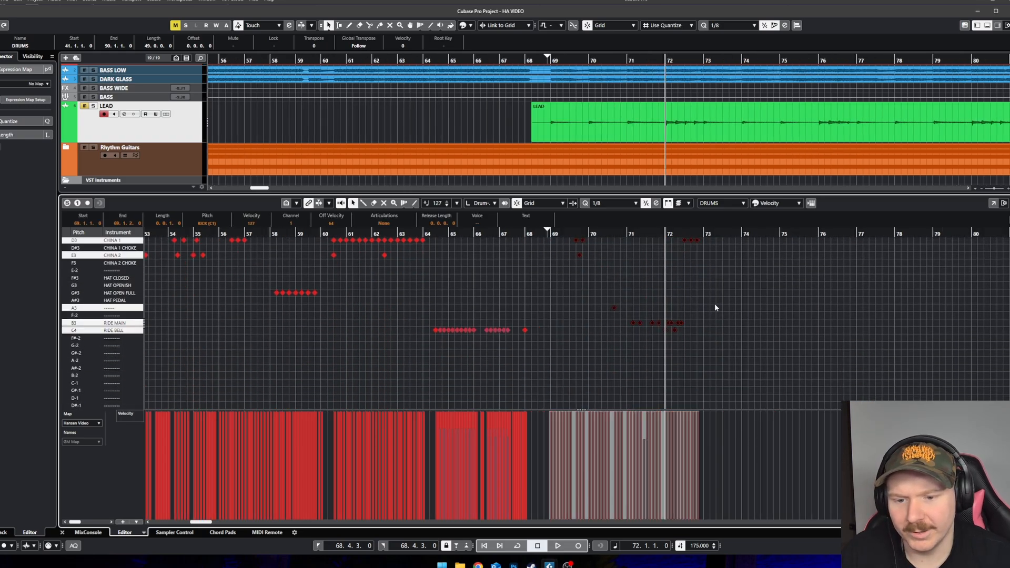
pyautogui.press('h')
pyautogui.scroll(5, 709, 287)
pyautogui.press('h')
pyautogui.press('space')
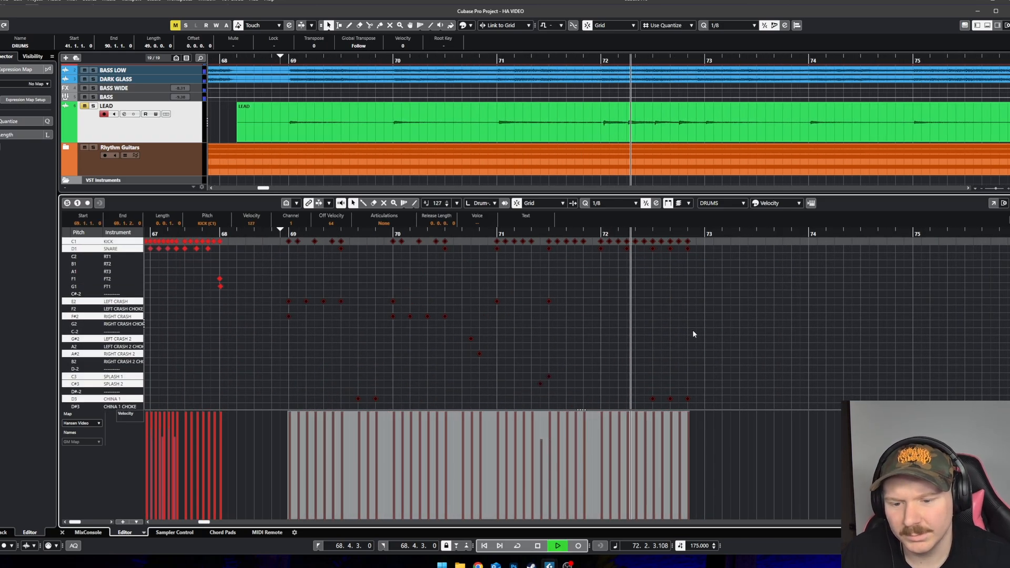
pyautogui.click(692, 262)
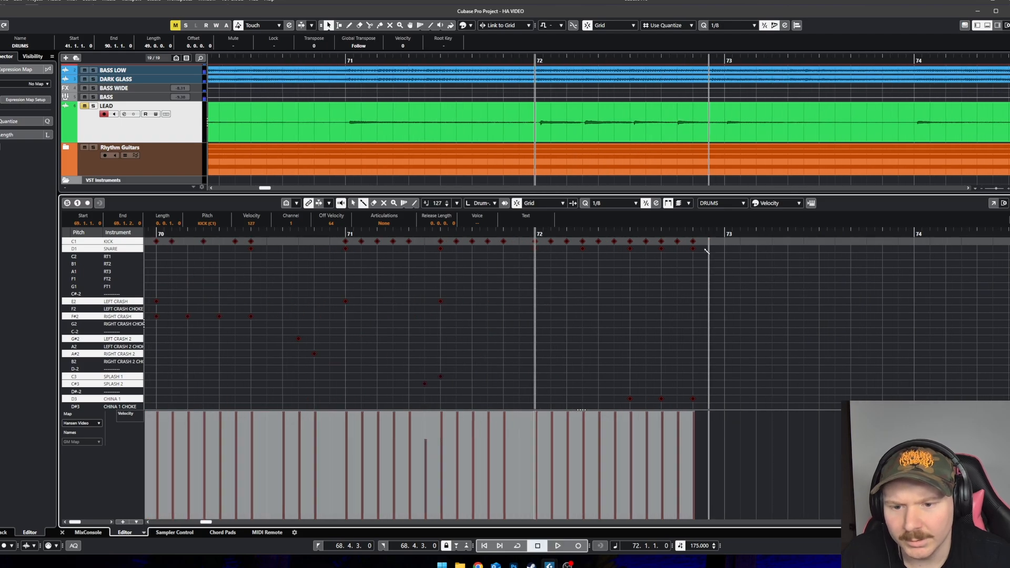
# Step: End bar 72 with a 1/16 fill of snares at 72.6.1 and 72.6.2 and RT1 hits at 72.6.3 and 72.6.4, and play it
pyautogui.click(709, 248)
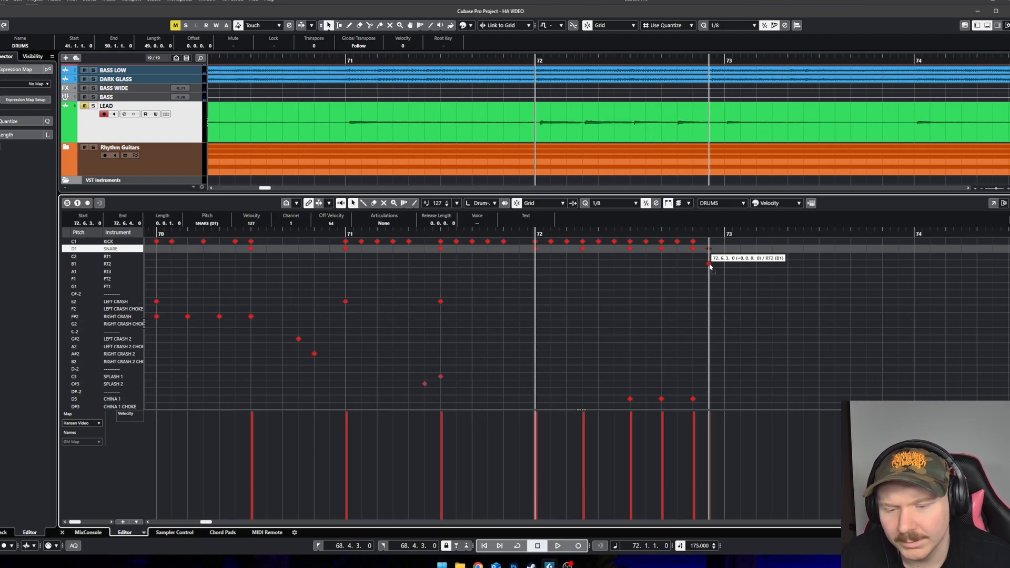
pyautogui.moveTo(710, 266); pyautogui.dragTo(709, 266)
pyautogui.rightClick(694, 265)
pyautogui.click(708, 267)
pyautogui.click(705, 264)
pyautogui.scroll(2, 699, 264)
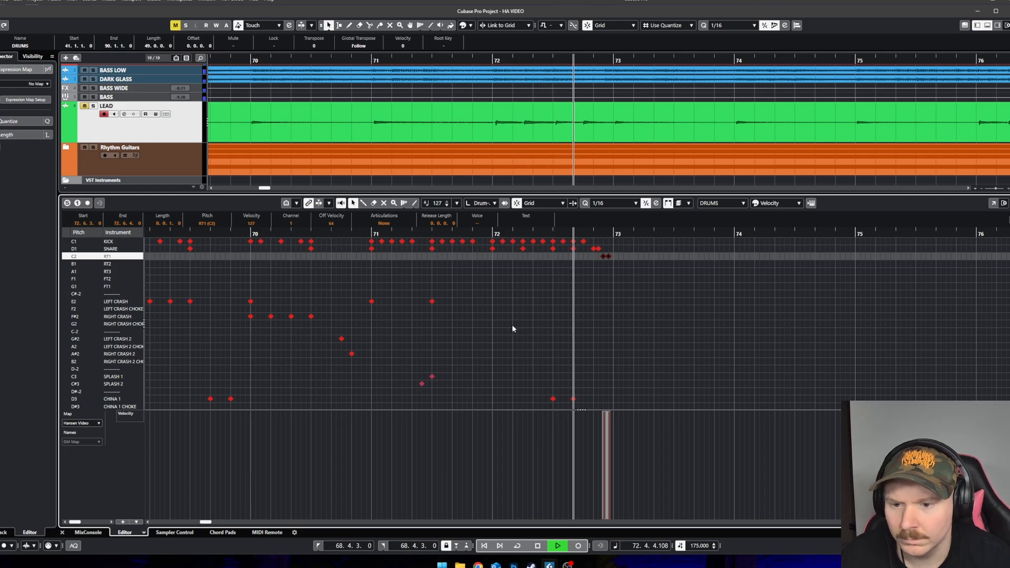
pyautogui.press('space')
# Step: Hide the drum editor to show the full track arrangement
pyautogui.scroll(2, 620, 302)
pyautogui.scroll(-5, 619, 326)
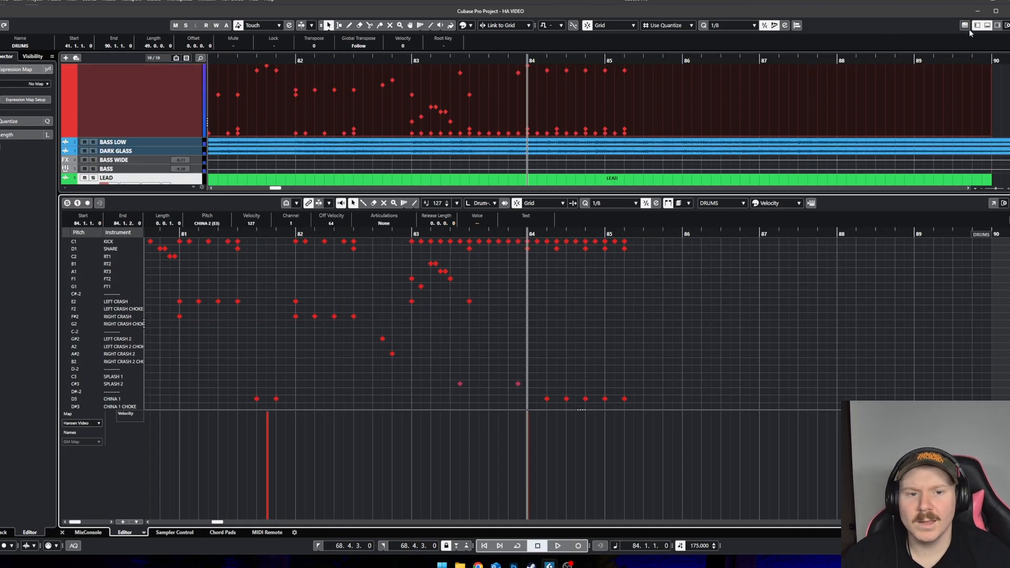
pyautogui.click(987, 25)
pyautogui.scroll(1, 784, 227)
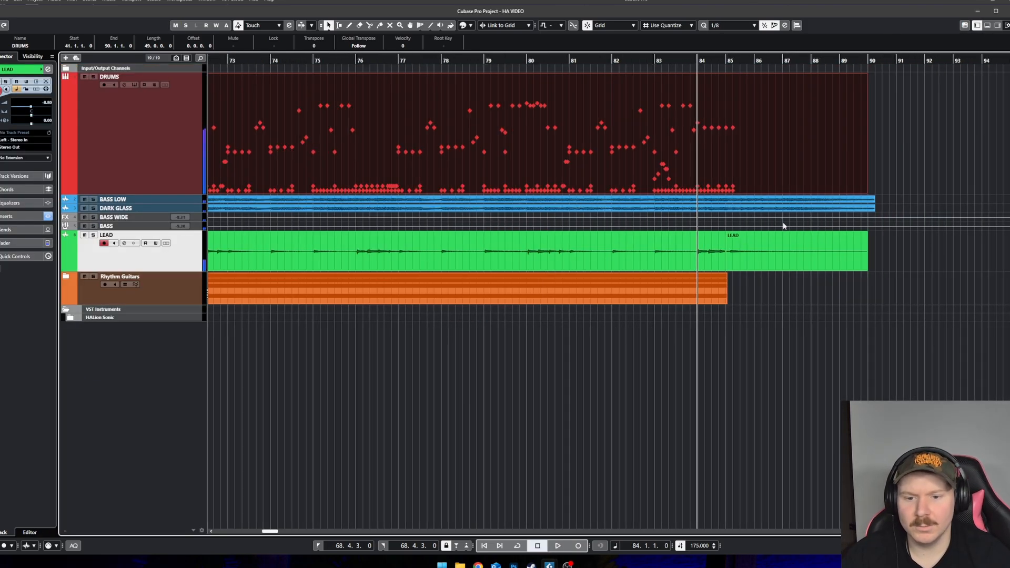
# Step: Review the DRUMS part across the arrangement from bar 41 to bar 85 during playback
pyautogui.scroll(-2, 760, 264)
pyautogui.hscroll(-3, 759, 263)
pyautogui.scroll(-3, 759, 263)
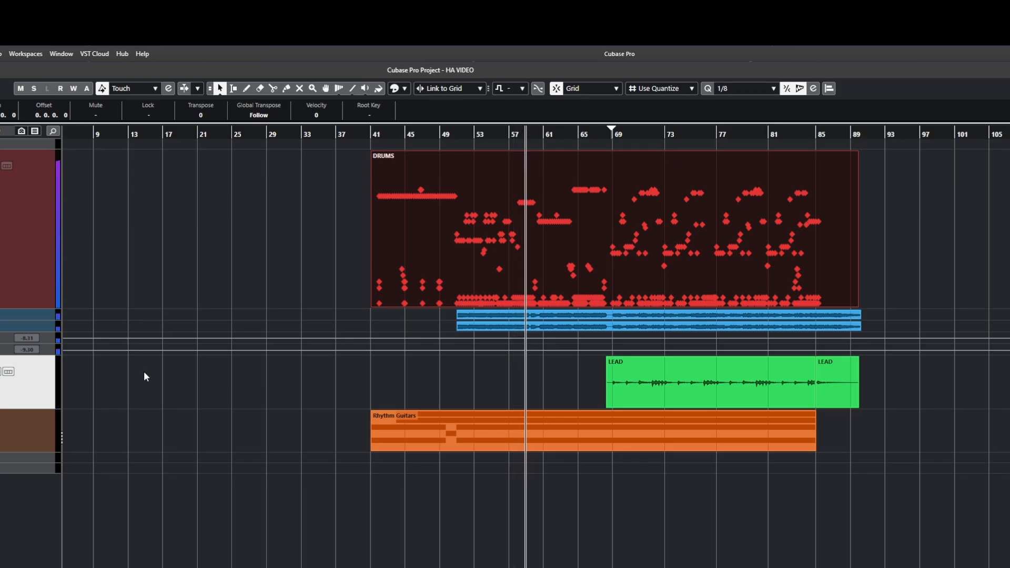
pyautogui.scroll(4, 498, 516)
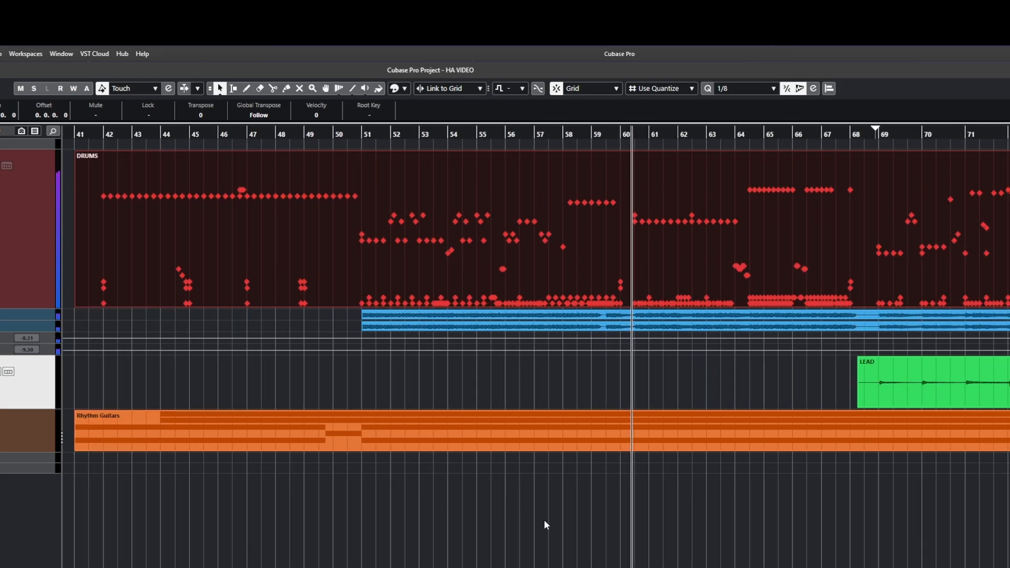
pyautogui.scroll(-2, 547, 528)
pyautogui.hscroll(2, 587, 553)
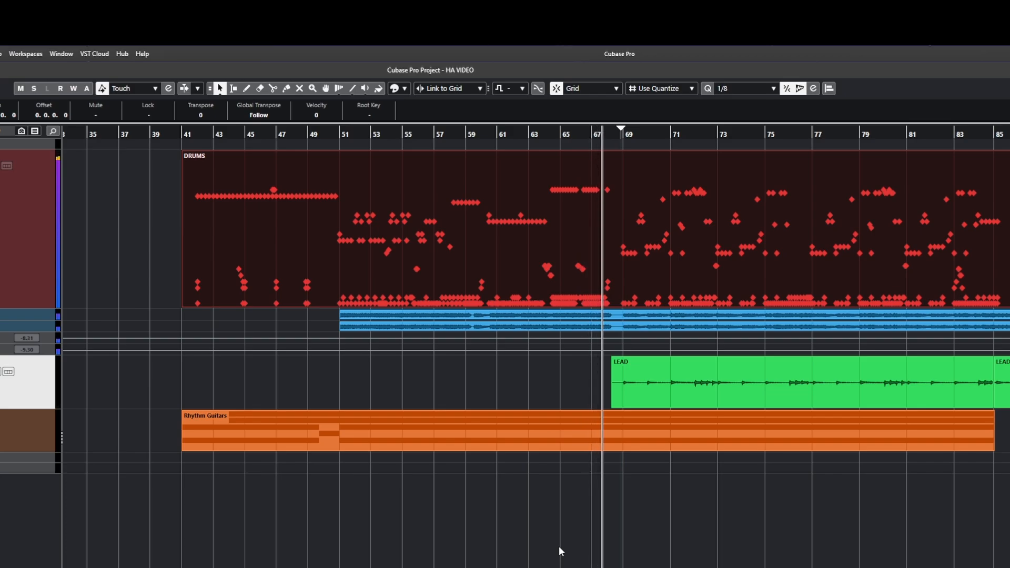
# Step: Examine the drum pattern against the LEAD track from bar 69 to the ending at bar 85 during playback
pyautogui.press('h')
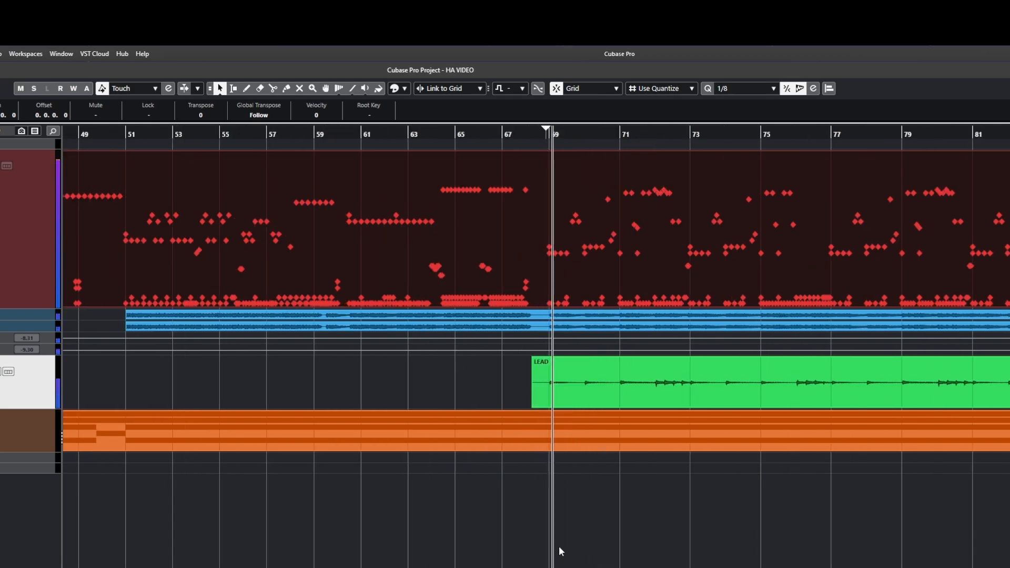
pyautogui.press('g')
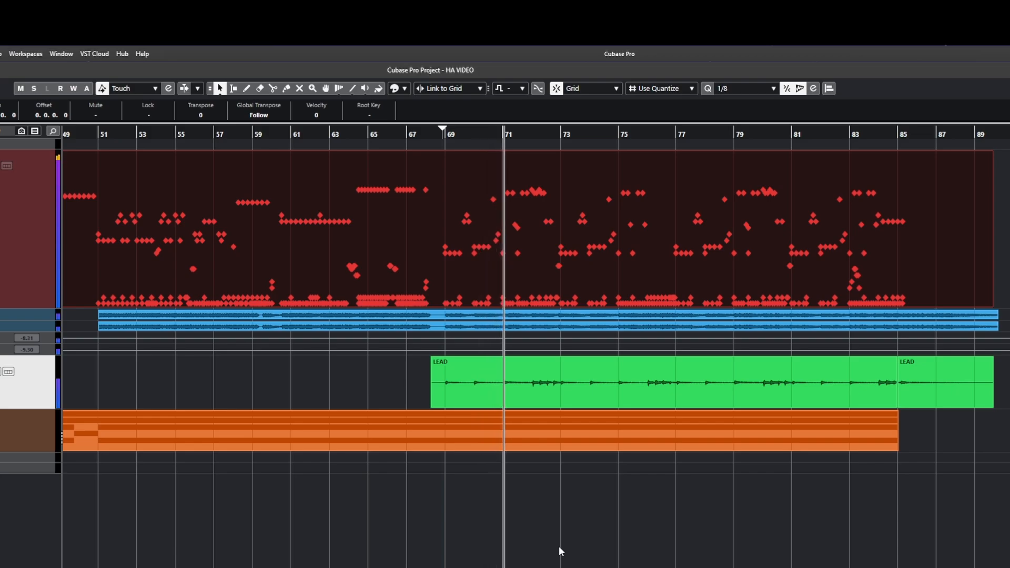
pyautogui.press('h')
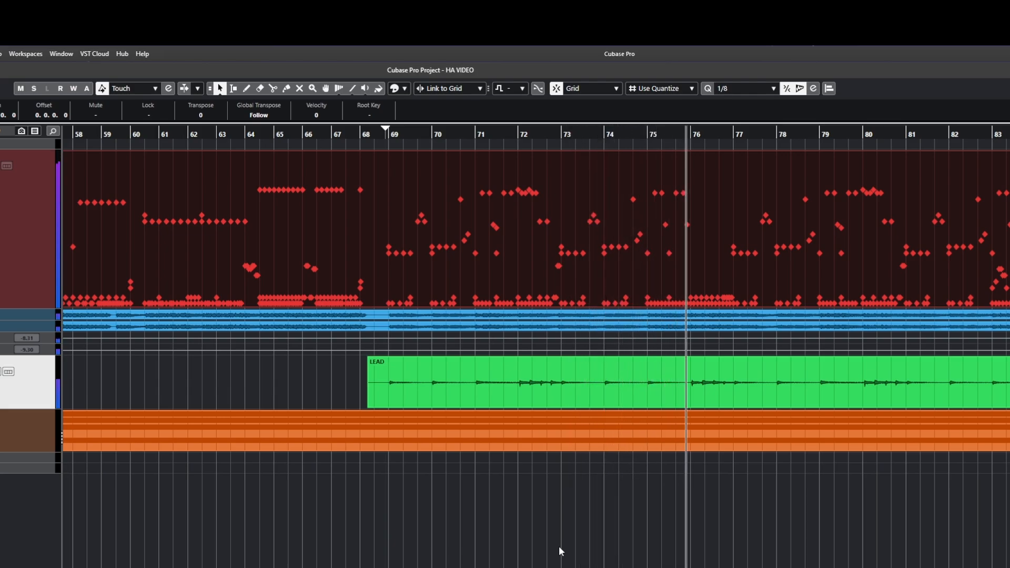
pyautogui.press('h')
pyautogui.press('h')
pyautogui.scroll(-1, 562, 551)
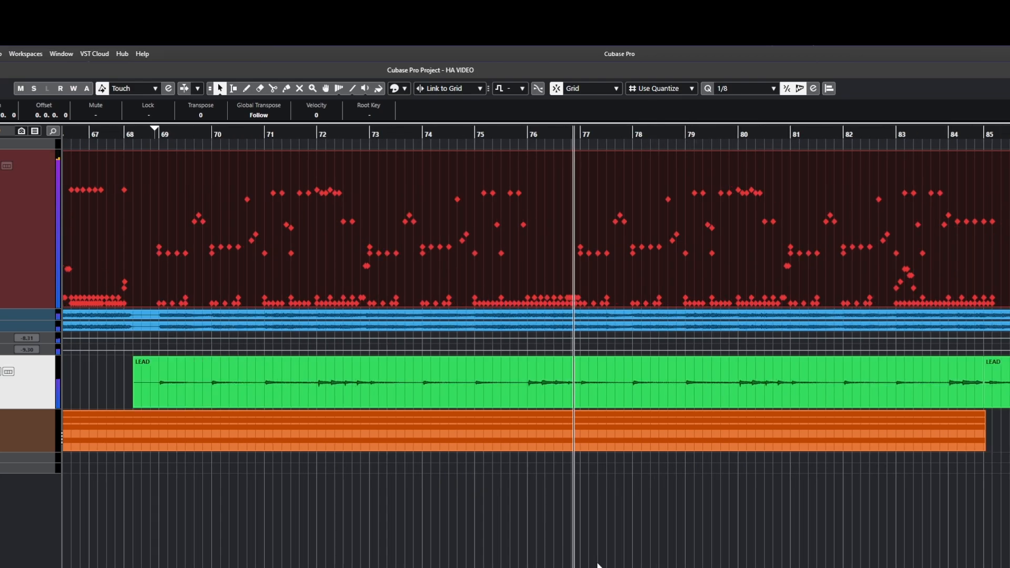
pyautogui.scroll(2, 599, 566)
pyautogui.scroll(-2, 599, 566)
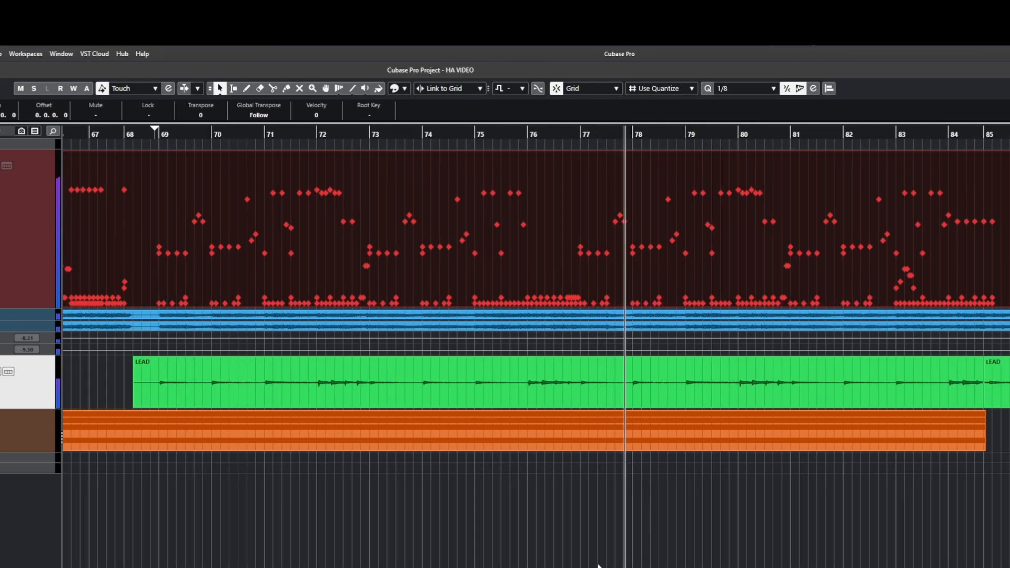
pyautogui.scroll(-1, 598, 565)
pyautogui.scroll(-1, 598, 565)
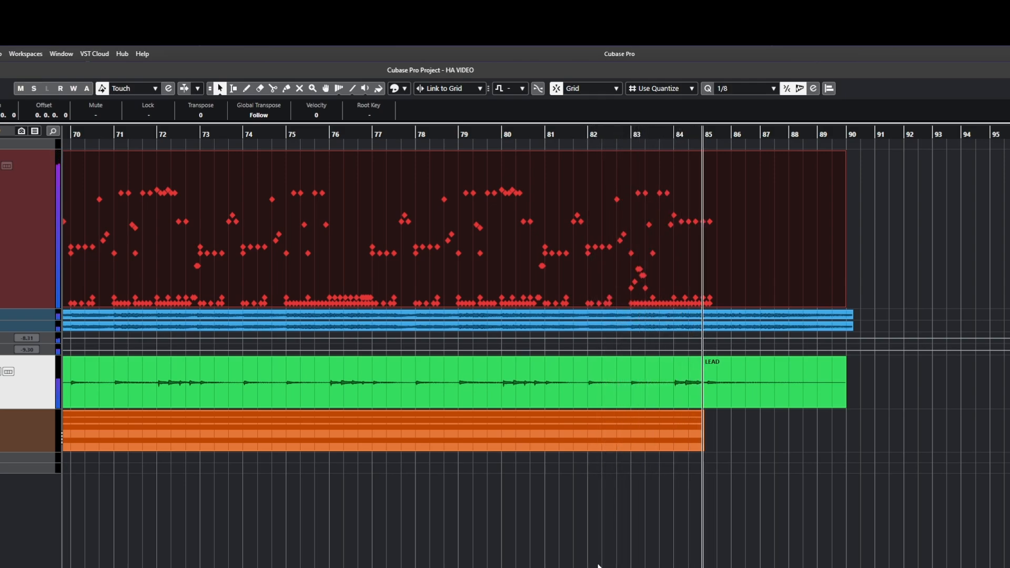
# Step: Stop playback at the end of the song and deselect the DRUMS part
pyautogui.press('space')
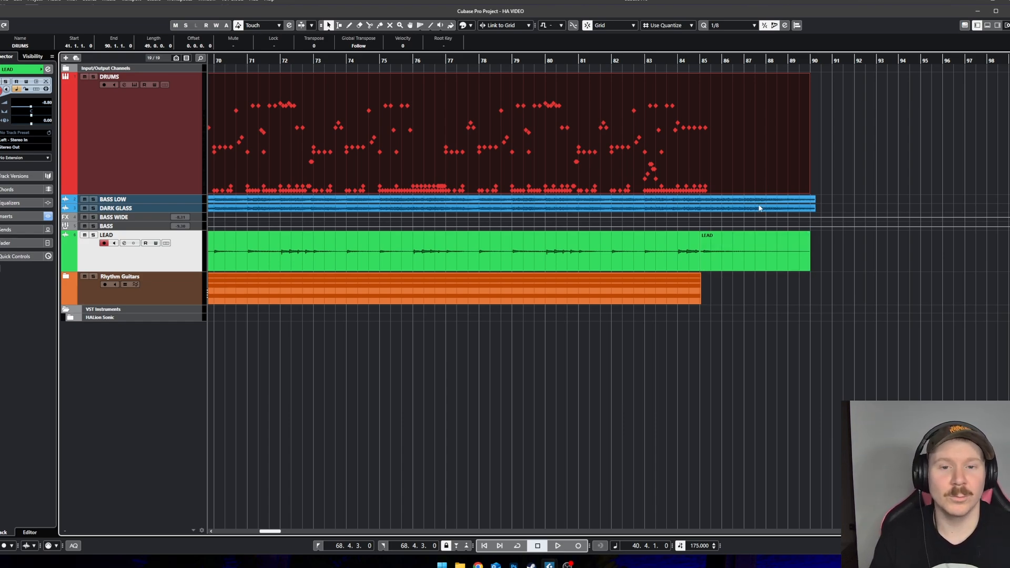
pyautogui.scroll(-2, 822, 357)
pyautogui.click(823, 361)
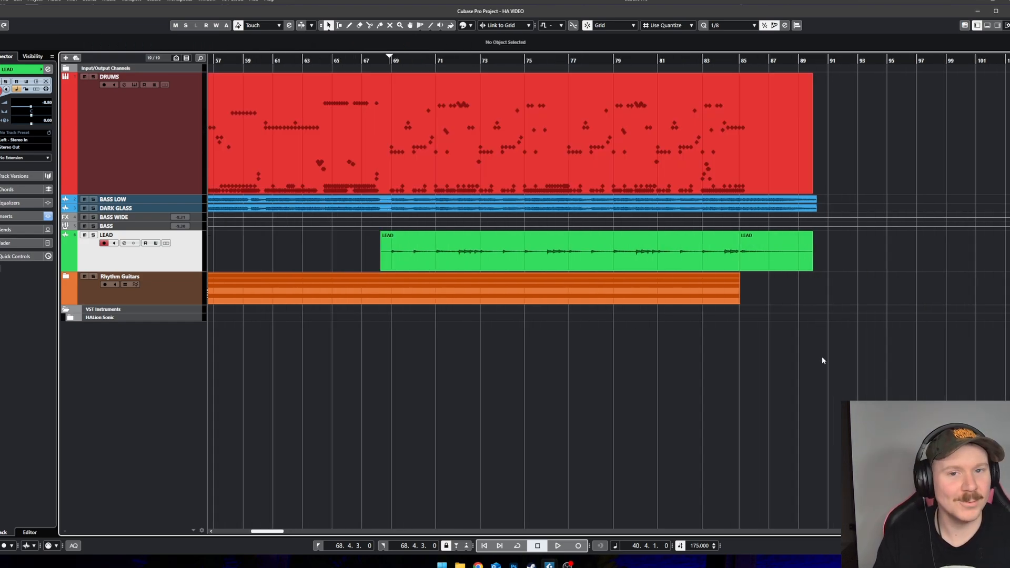